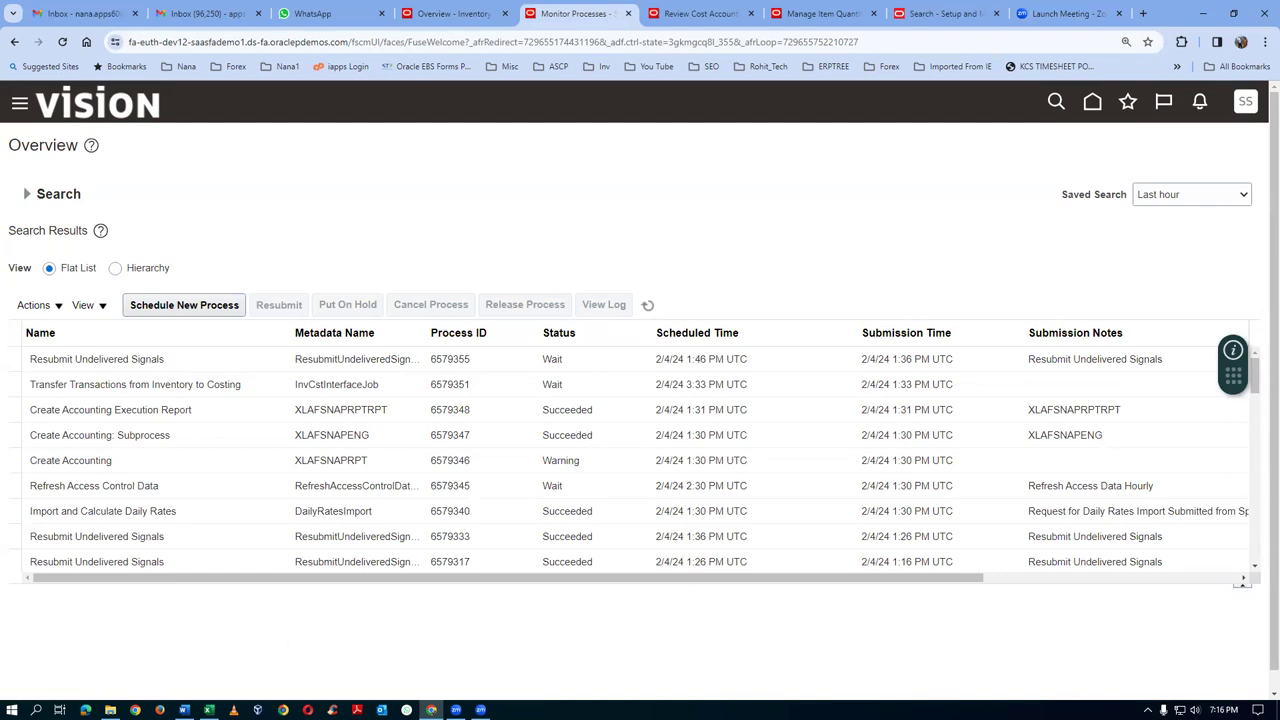
Open the 13_IOT_Trade_Events_Accounting_Entries workbook from the Additional_Docs_Records_5 folder in Excel and show the beginning of the sheet
left_click(110, 709)
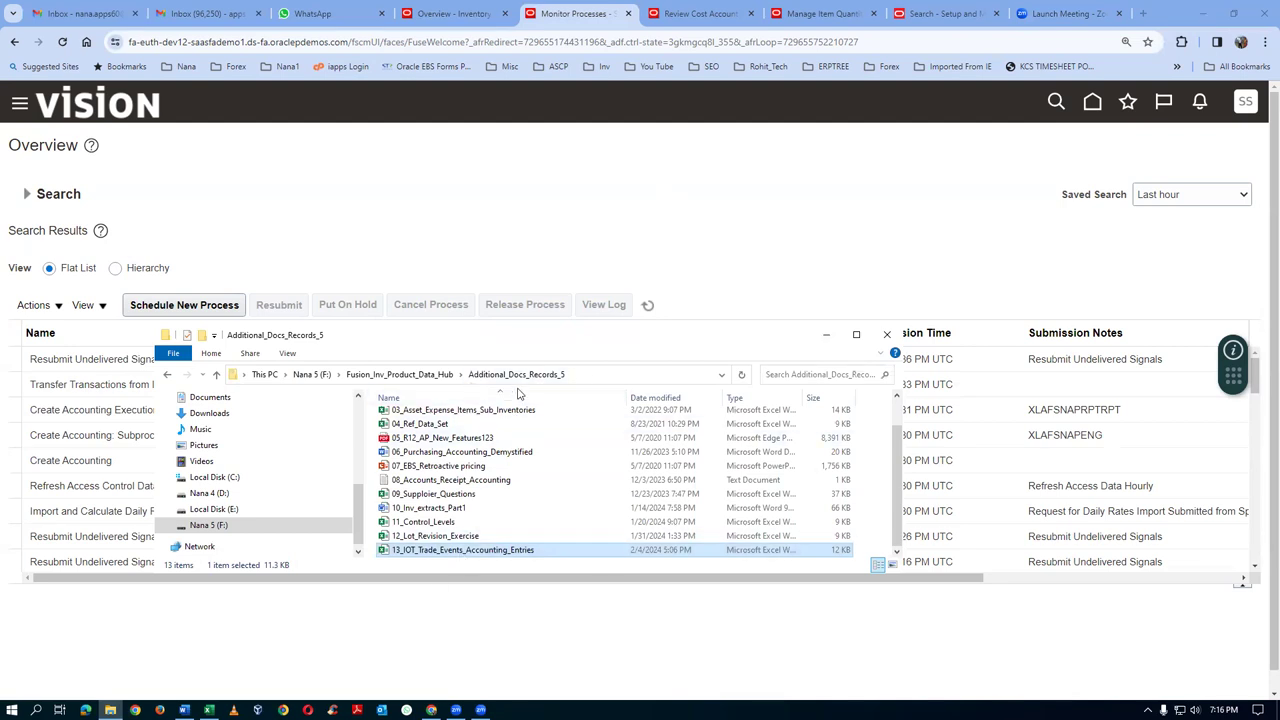
double_click(477, 556)
scroll(475, 551, "up", 19)
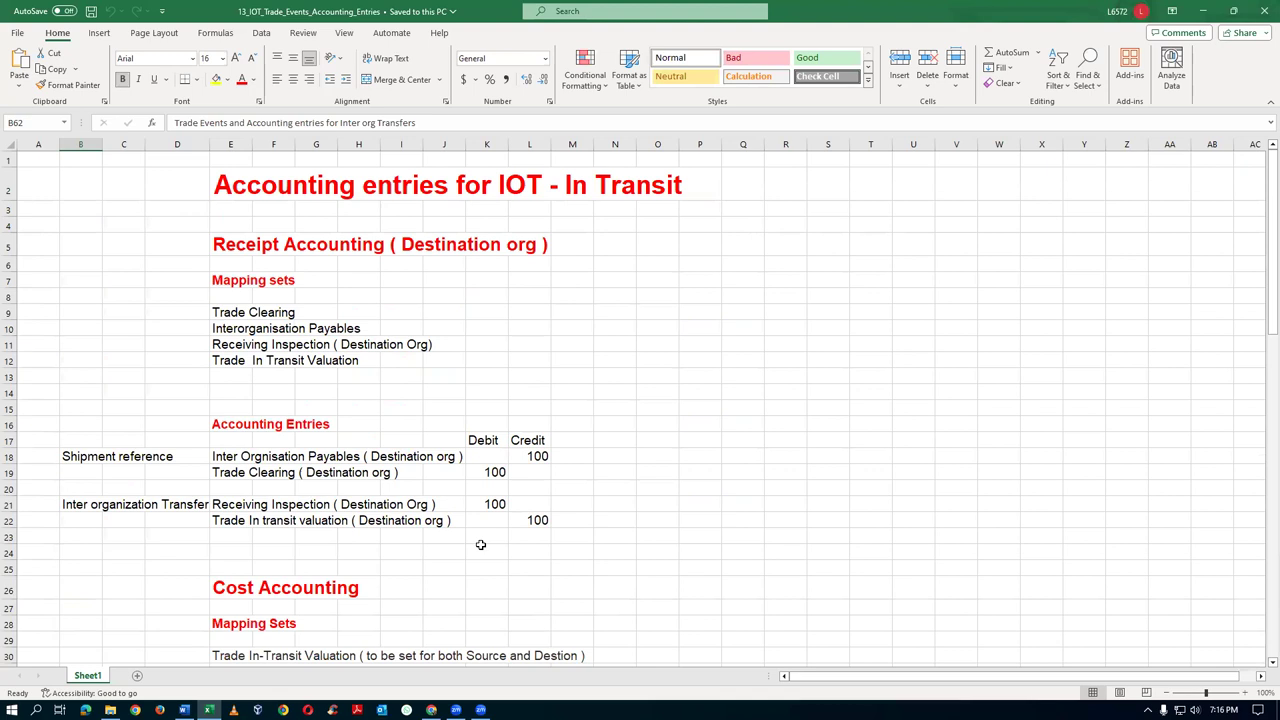
Examine the Receipt Accounting (Destination org) mapping sets and the Cost Accounting section of the IOT In Transit accounting entries
left_click(596, 377)
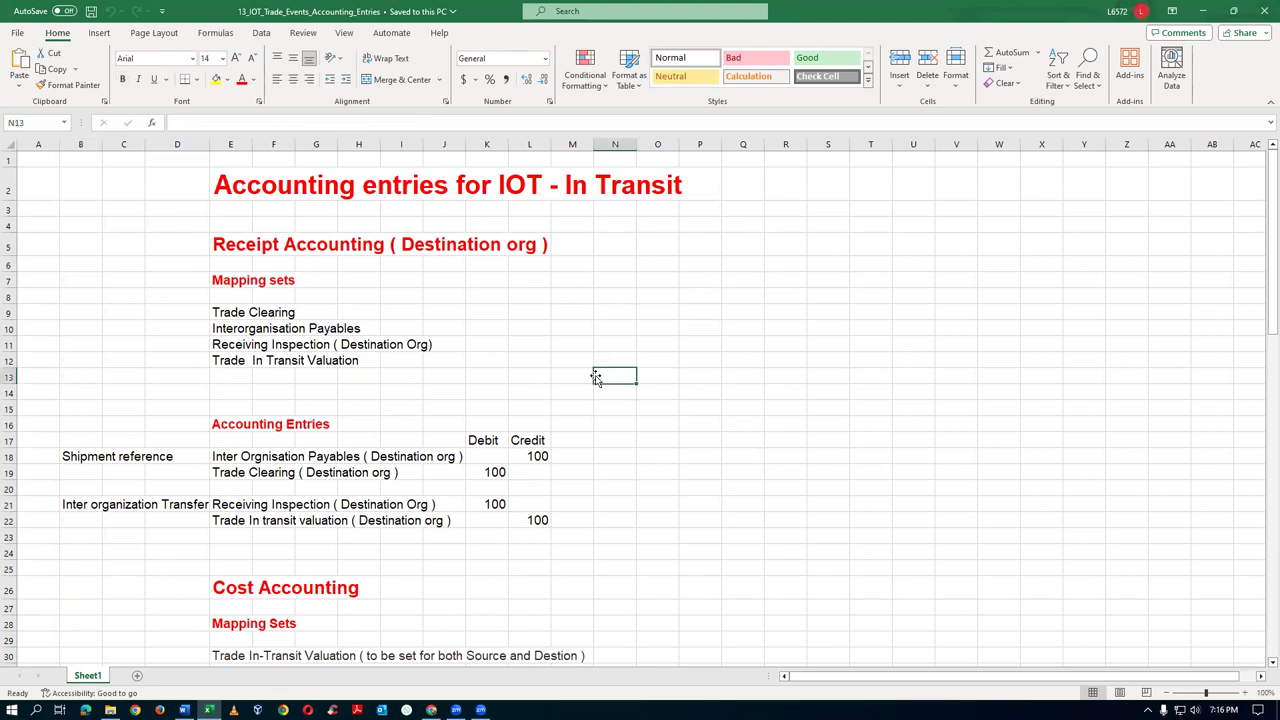
left_click(300, 396)
left_click(215, 251)
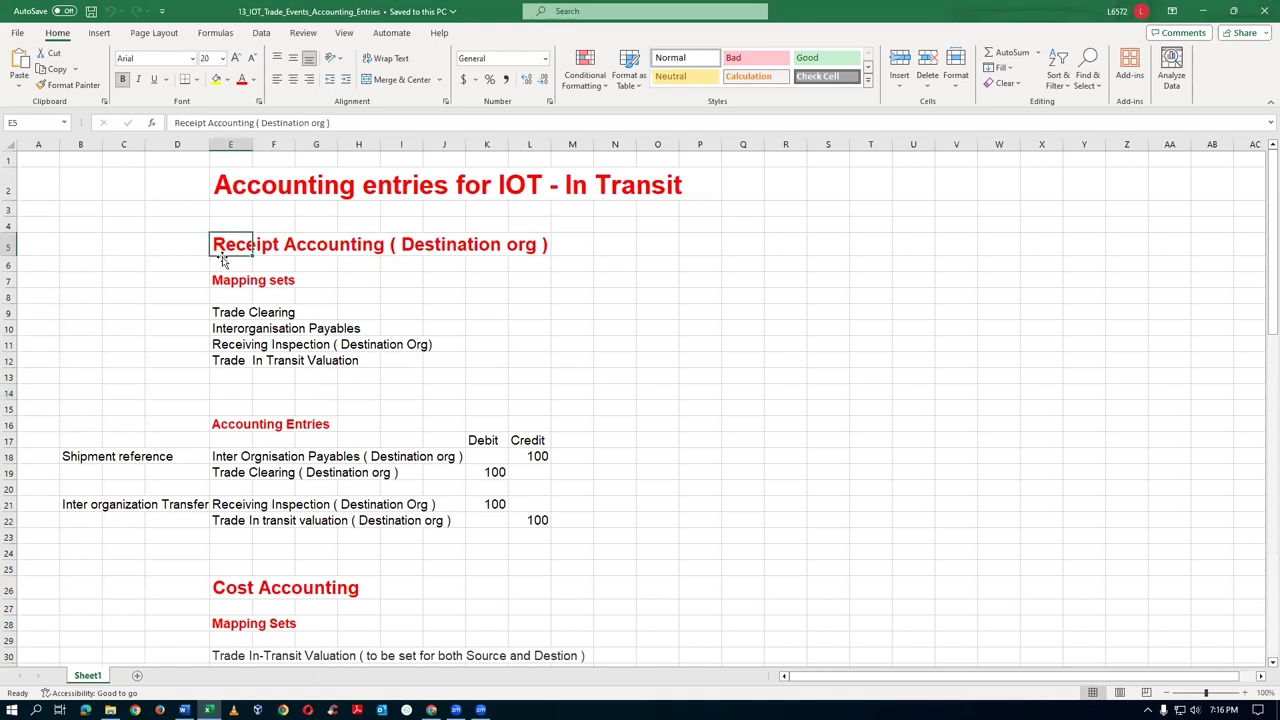
left_click(10, 245)
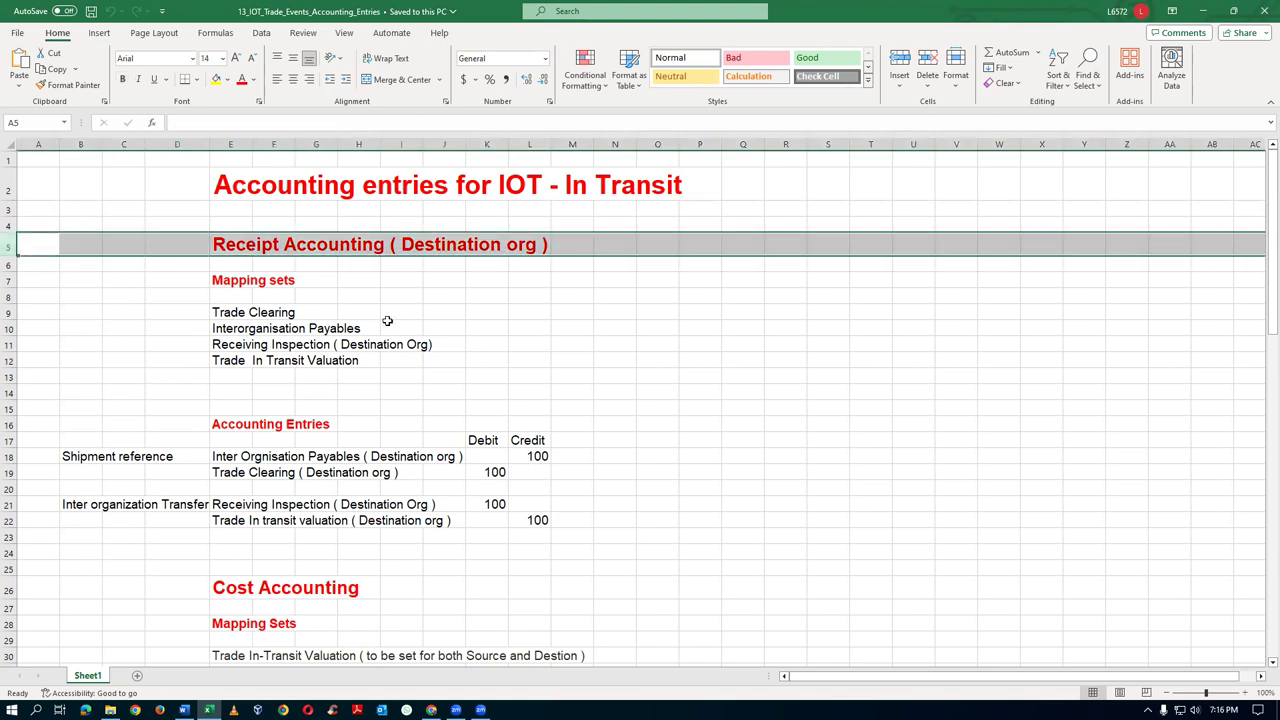
left_click(491, 330)
left_click(526, 331)
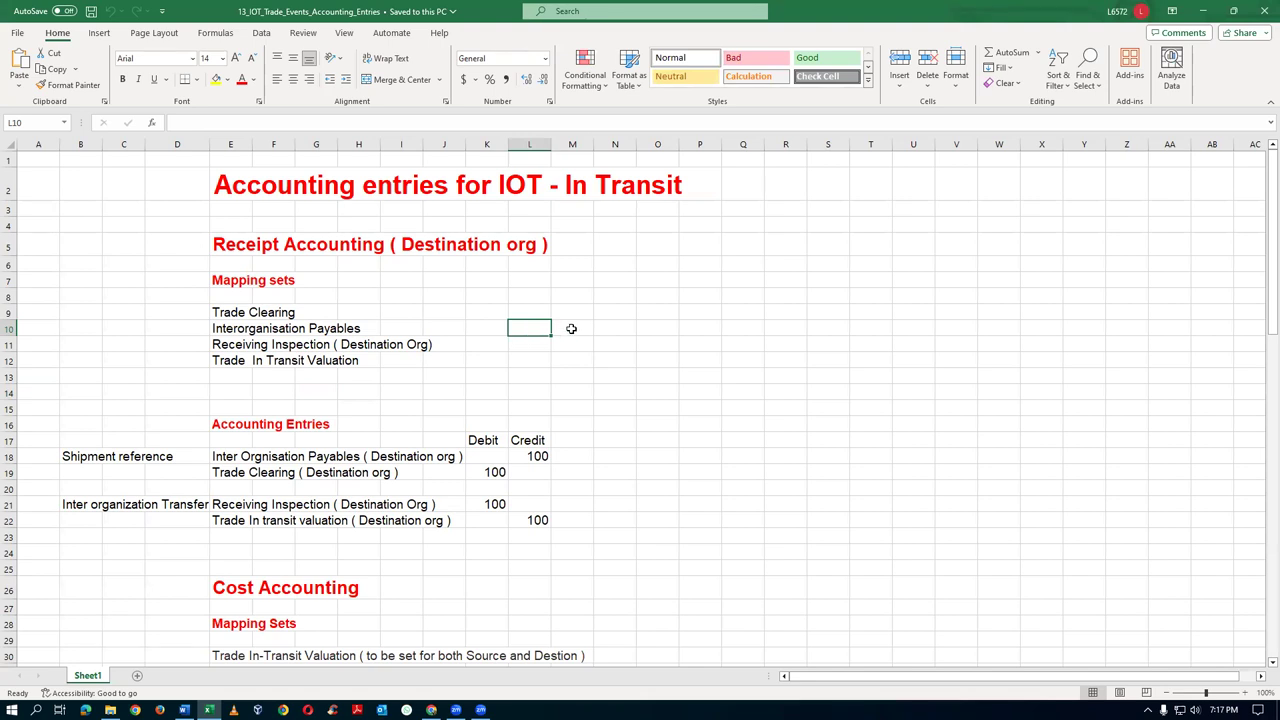
left_click(572, 329)
left_click(616, 329)
left_click(655, 331)
left_click(608, 330)
left_click(567, 330)
left_click(531, 328)
left_click(393, 268)
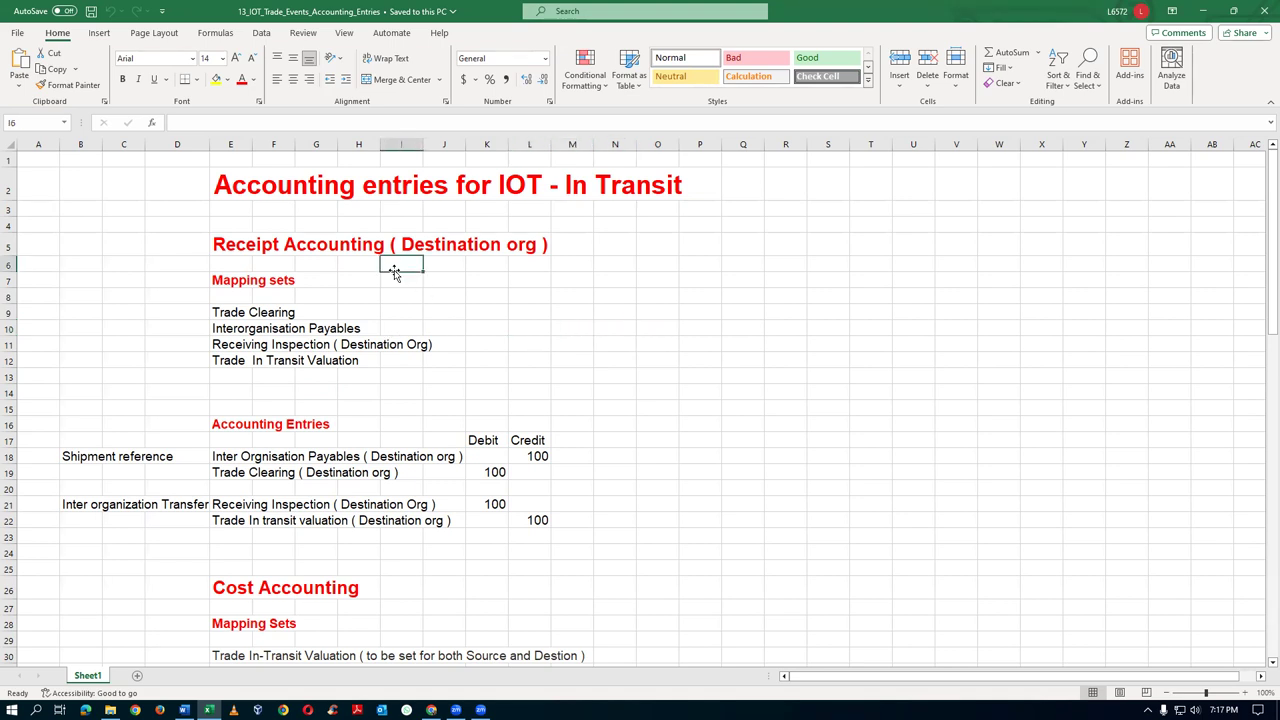
left_click(407, 282)
left_click(438, 278)
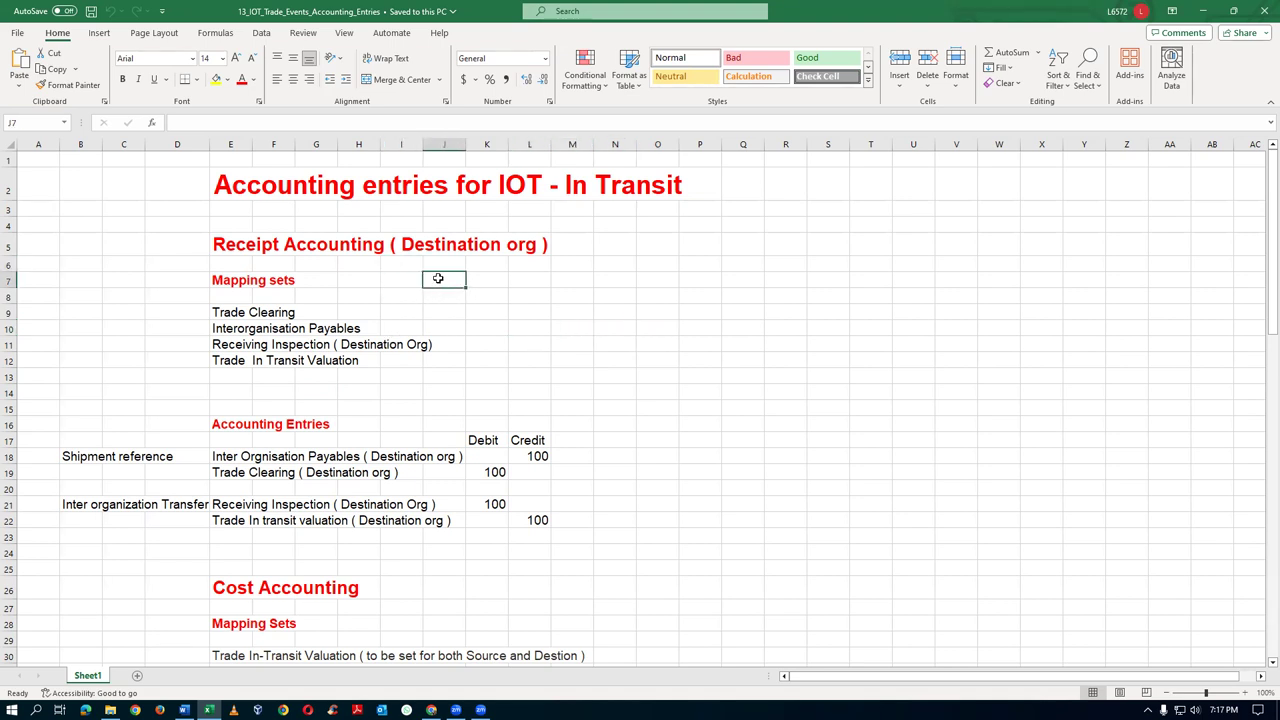
left_click(7, 591)
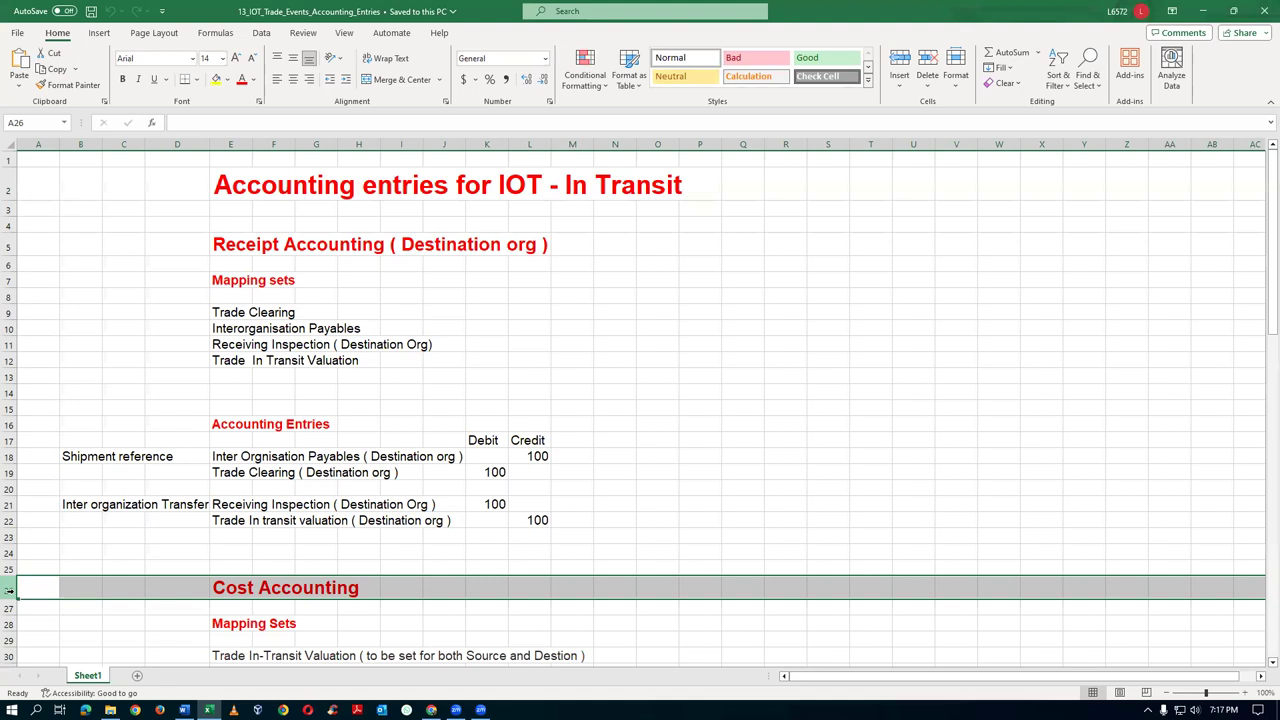
left_click(9, 245)
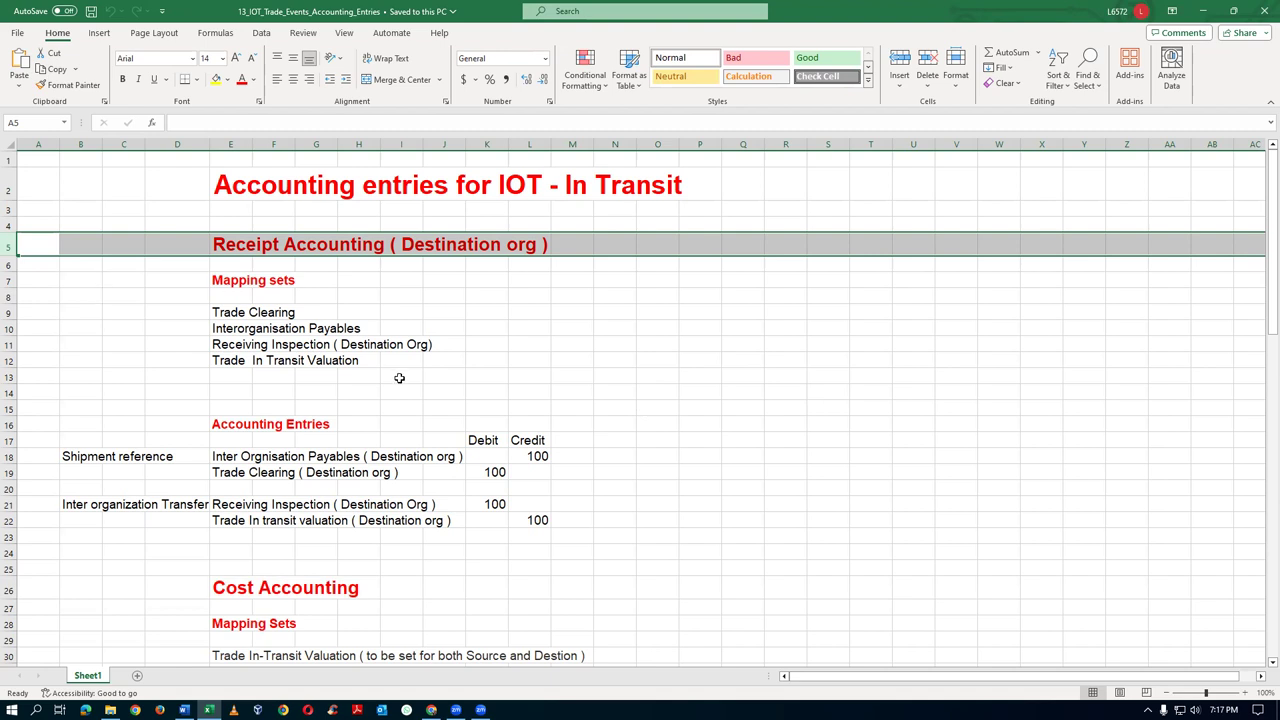
Switch back to Oracle Fusion and choose the Transfer Transactions from Receiving to Costing job for the new scheduled process
key("alt+Tab")
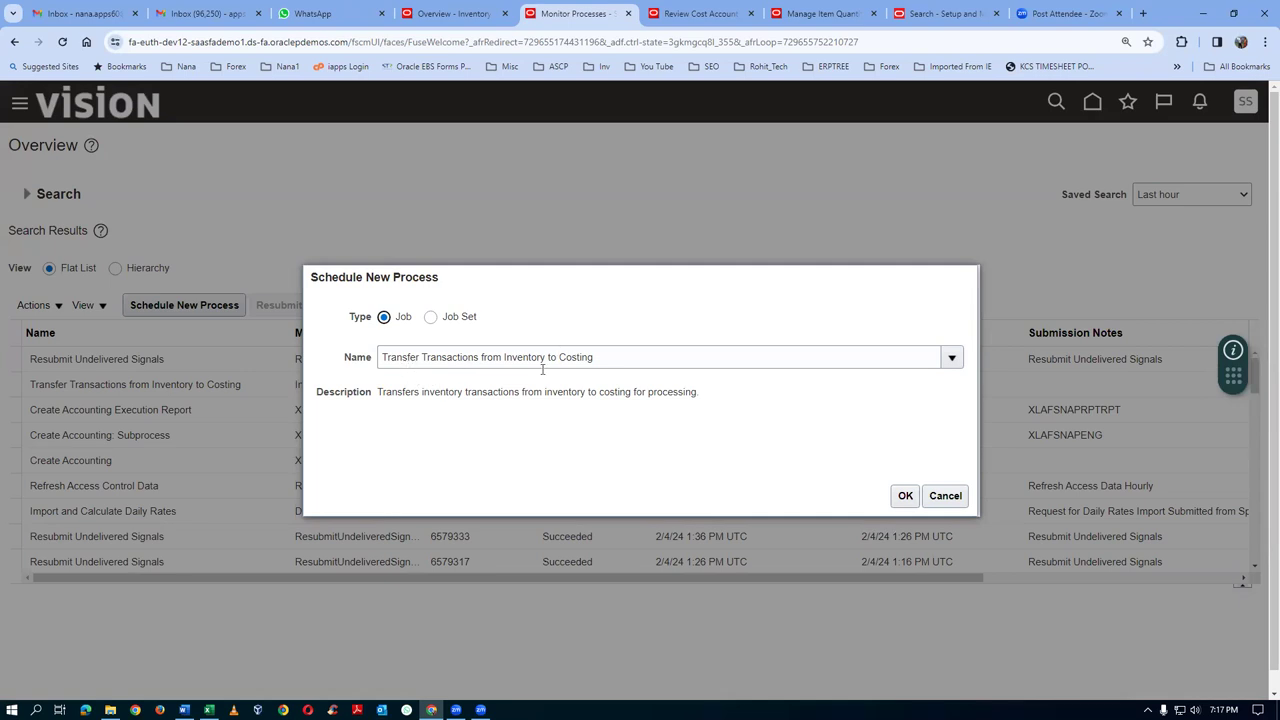
left_click(625, 356)
key("BackSpace")
key("BackSpace")
key("BackSpace")
key("BackSpace")
key("BackSpace")
key("BackSpace")
key("BackSpace")
key("BackSpace")
key("BackSpace")
key("BackSpace")
key("BackSpace")
key("BackSpace")
key("BackSpace")
key("BackSpace")
key("BackSpace")
key("BackSpace")
key("BackSpace")
key("BackSpace")
key("BackSpace")
key("BackSpace")
key("BackSpace")
key("BackSpace")
key("BackSpace")
key("BackSpace")
key("BackSpace")
key("BackSpace")
type("%r")
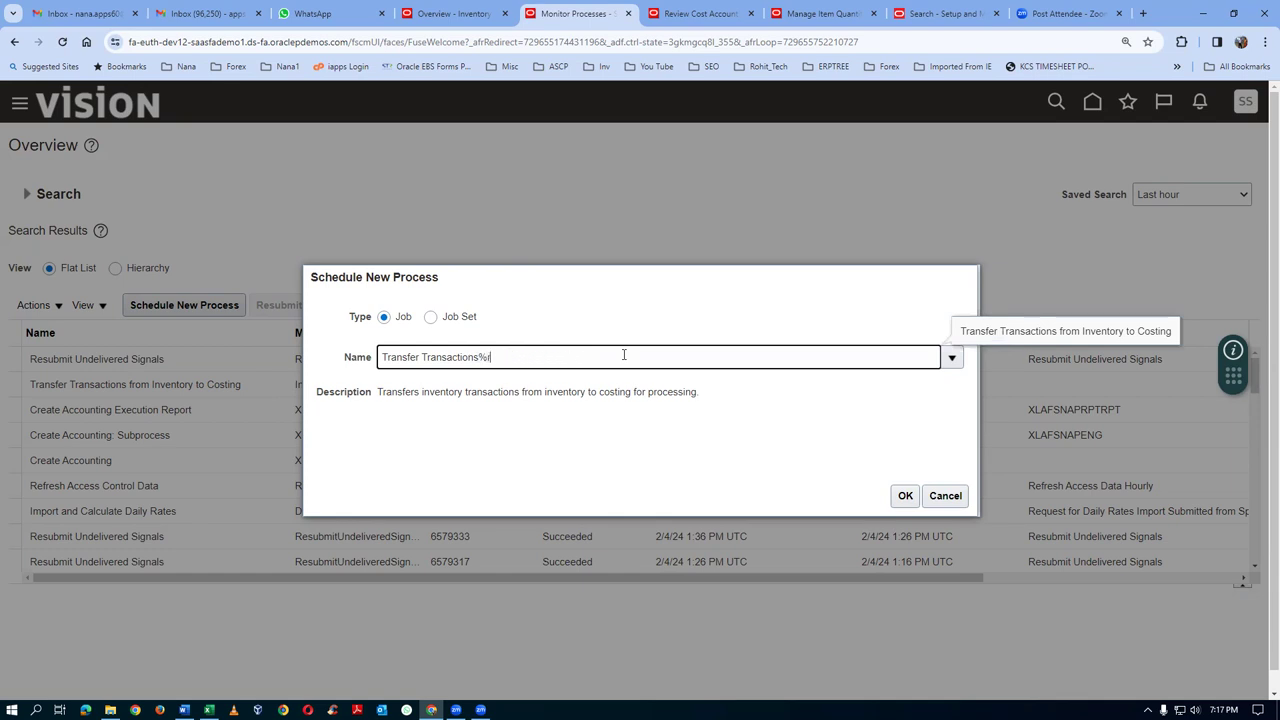
type("ec%cost%")
key("Tab")
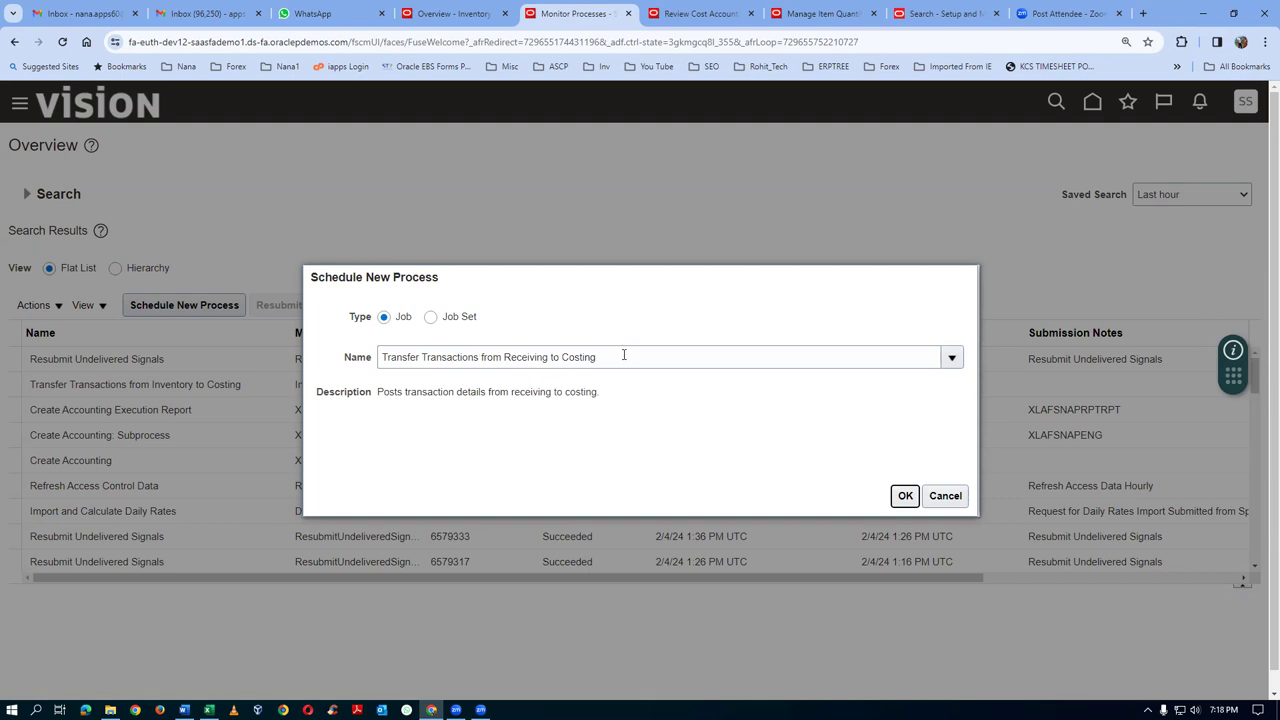
Submit the Transfer Transactions from Receiving to Costing process without changing its options and acknowledge the submission
left_click(905, 497)
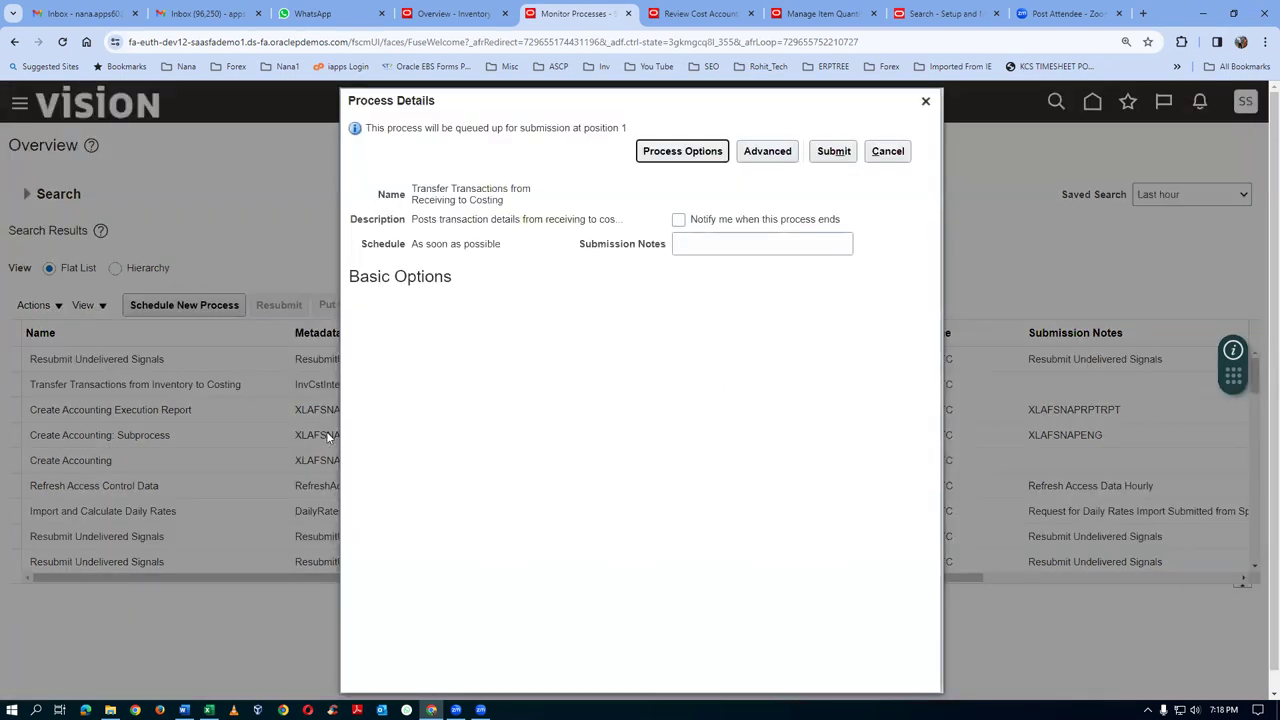
left_click(832, 152)
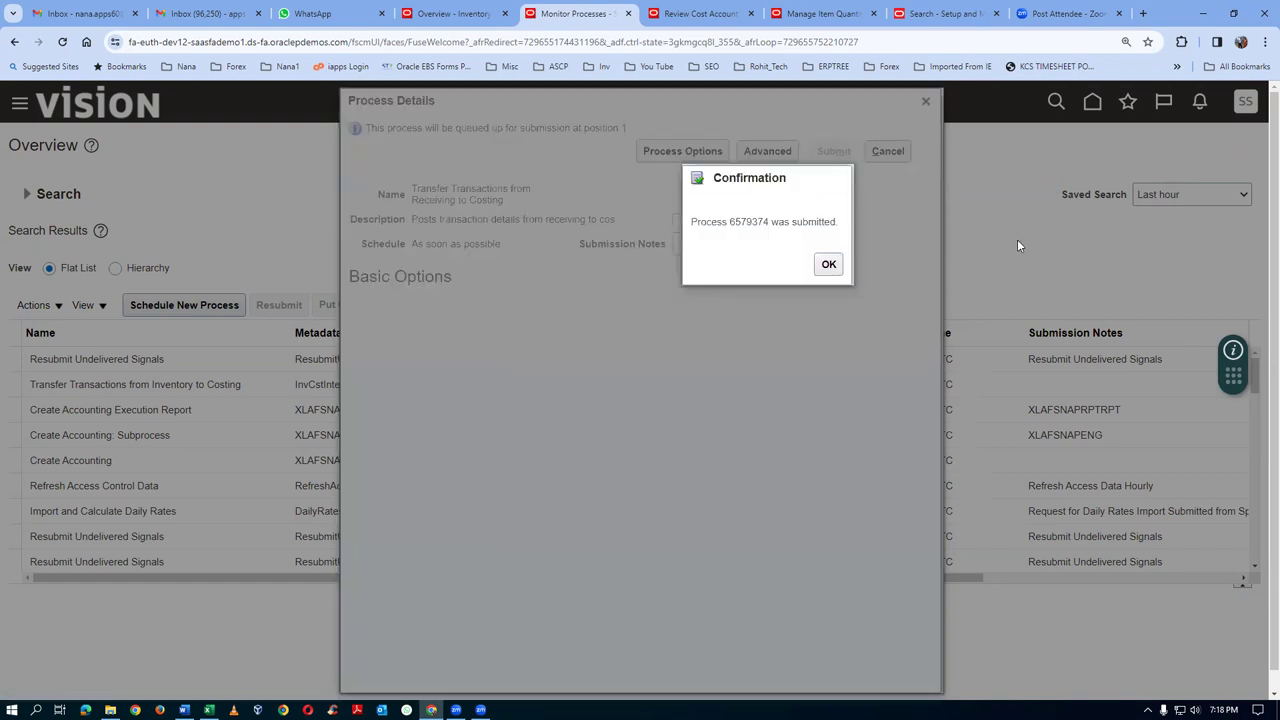
left_click(829, 266)
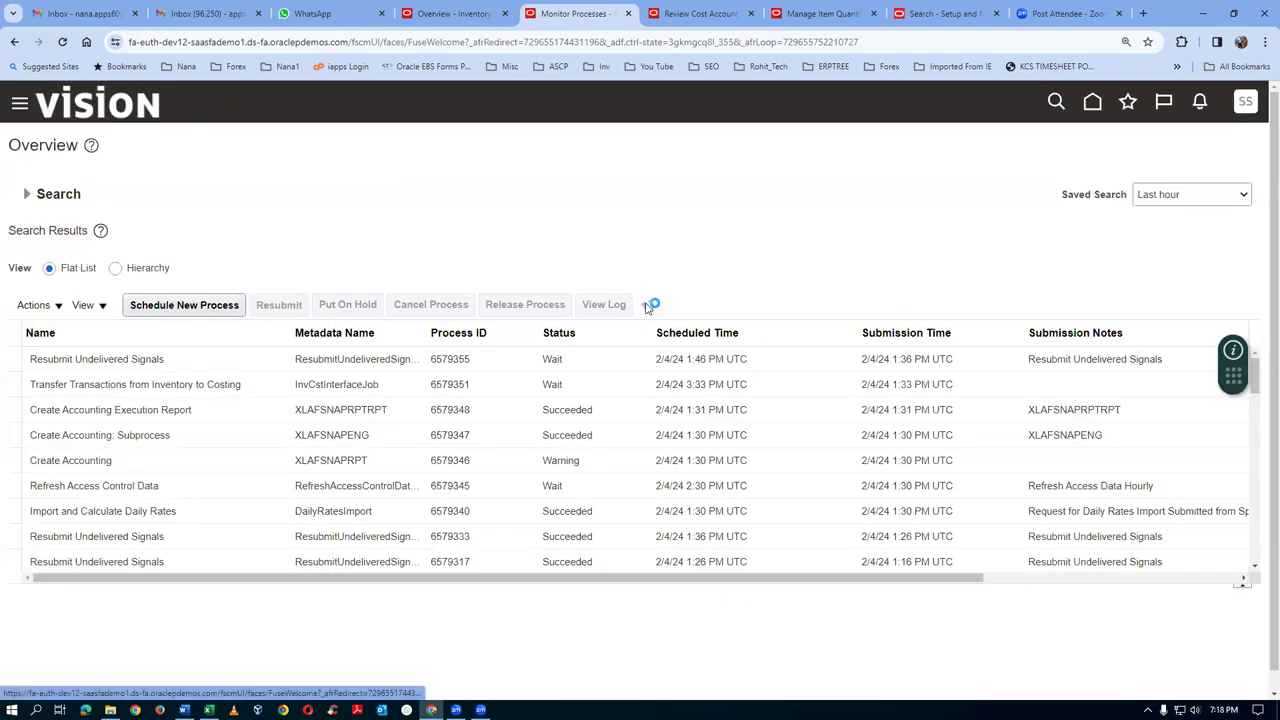
Refresh the scheduled processes list to check the status of the receiving-to-costing transfer
left_click(648, 306)
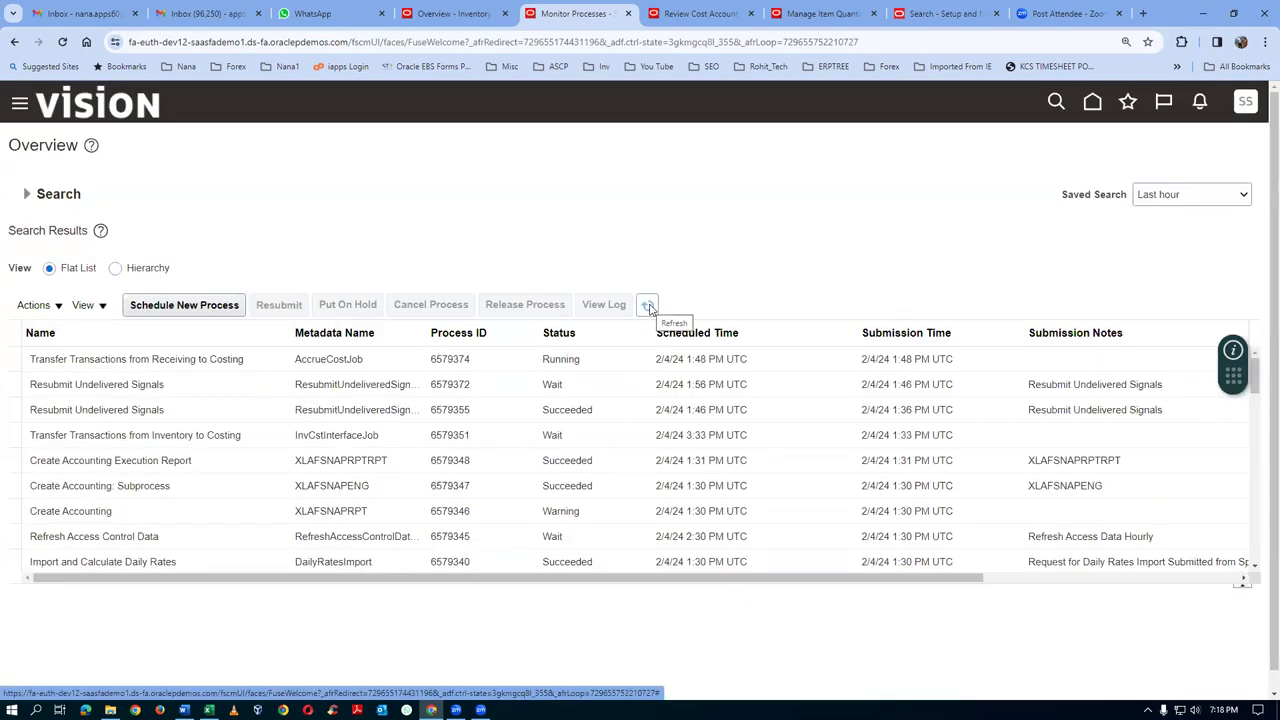
left_click(648, 307)
left_click(648, 307)
left_click(646, 308)
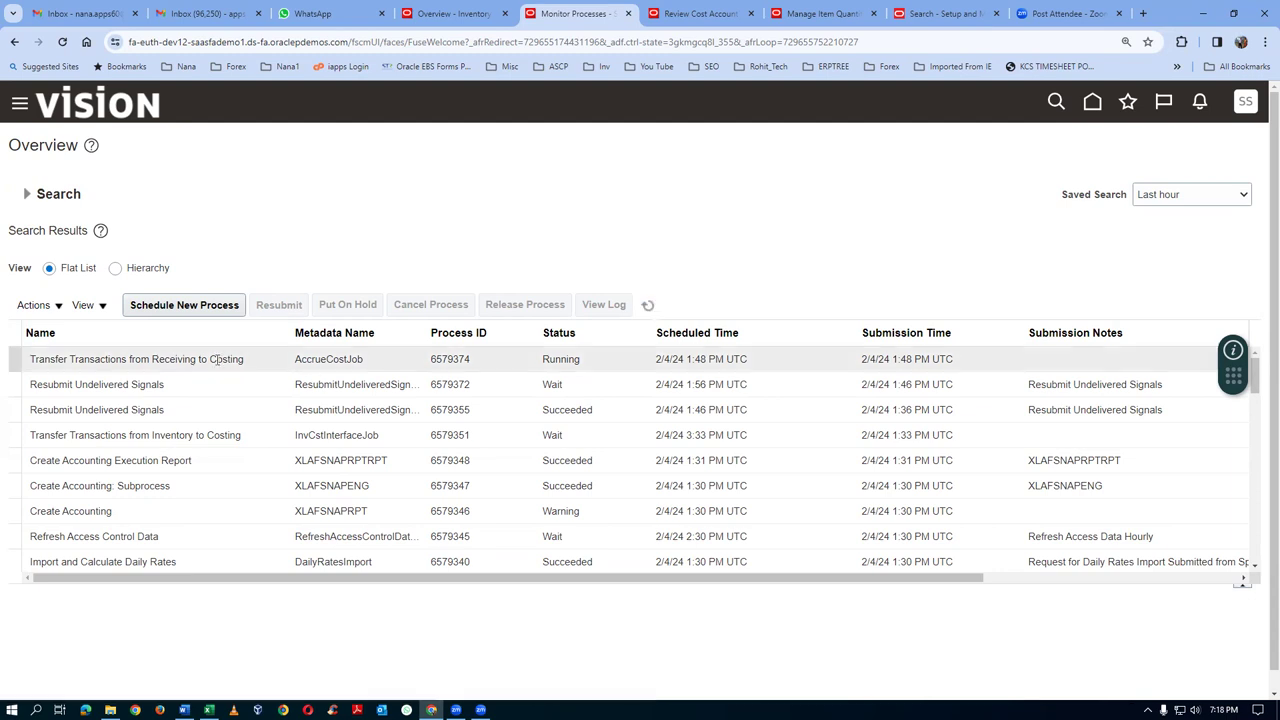
left_click(646, 308)
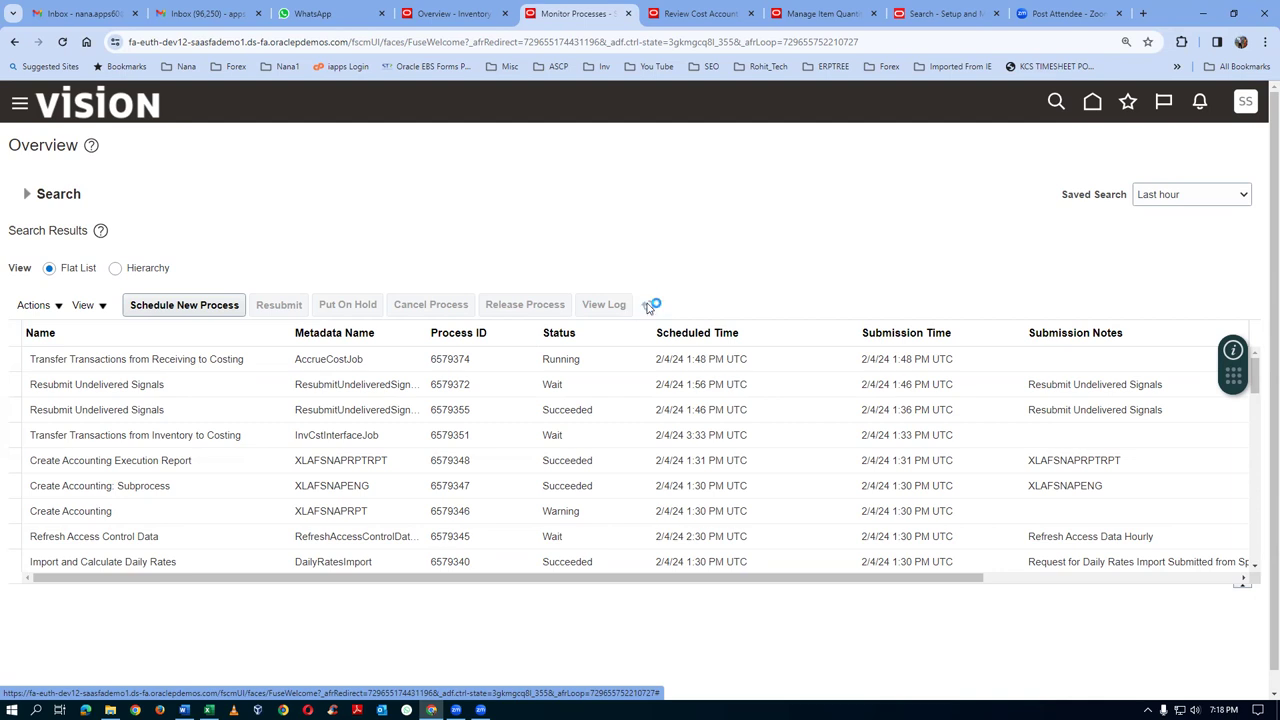
left_click(648, 306)
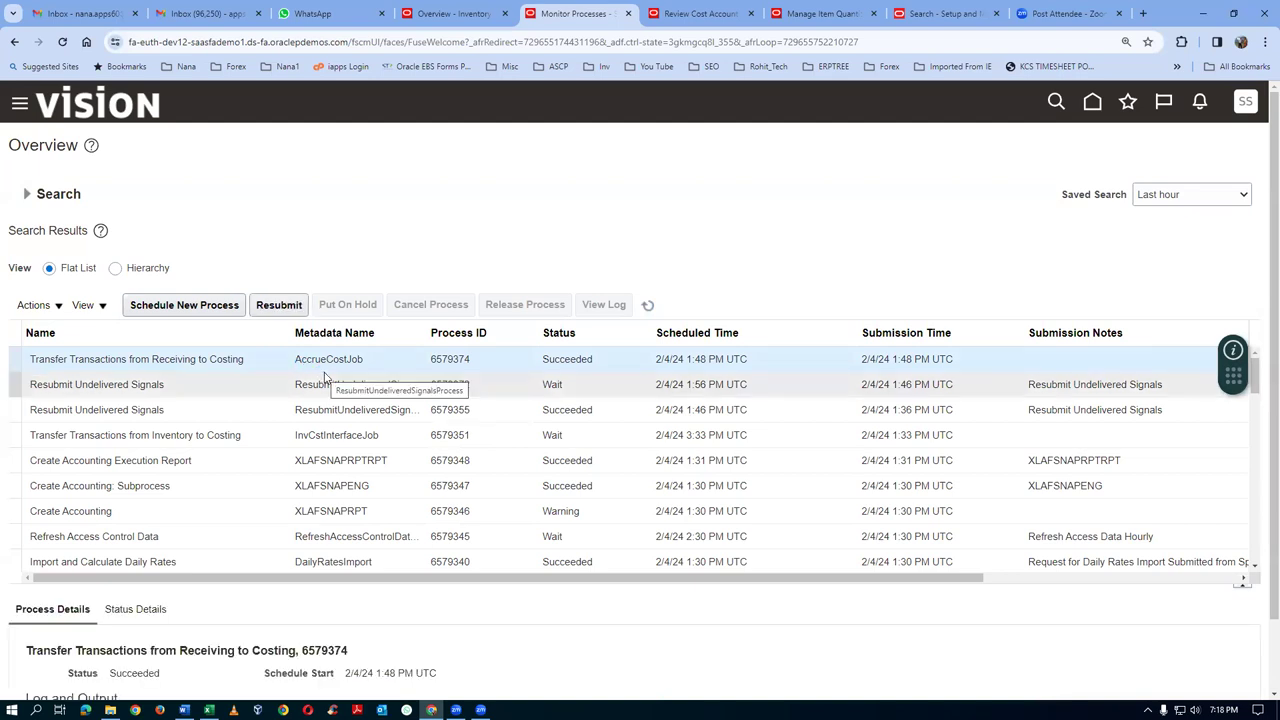
Close Review Cost Accounting Distributions and open the Receipt Accounting work area from the Supply Chain Execution apps
left_click(705, 14)
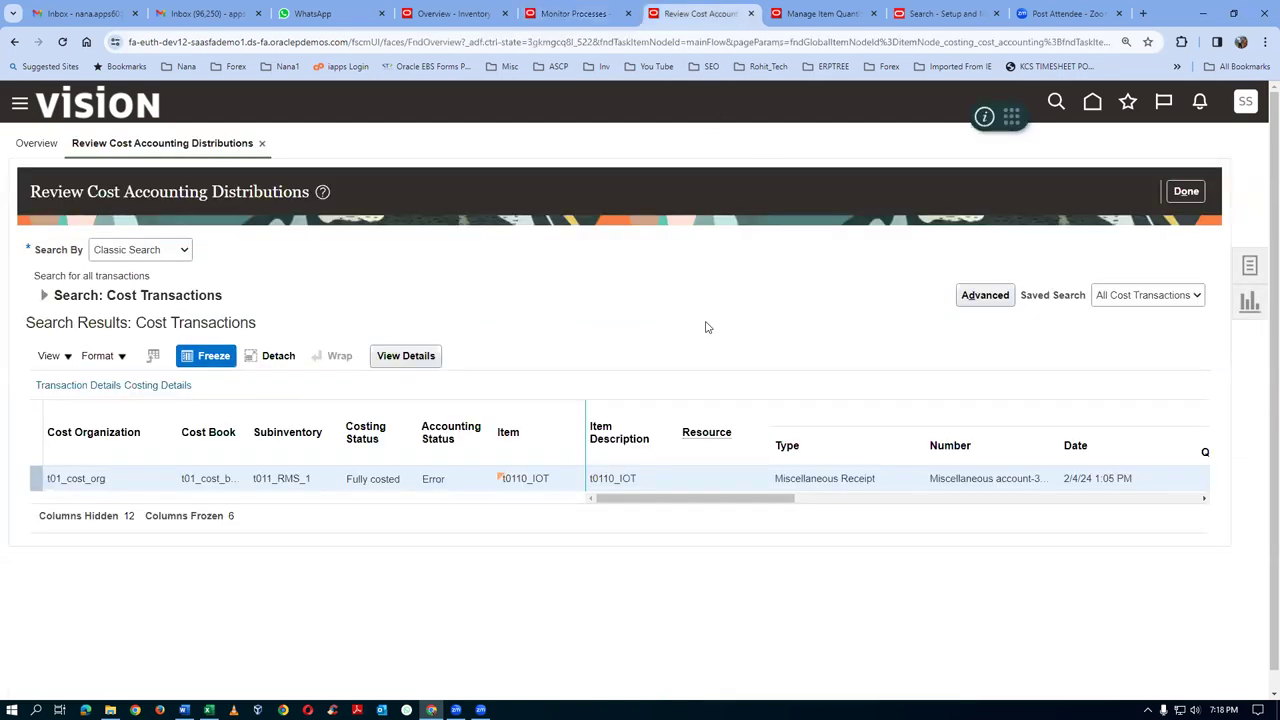
left_click(1186, 191)
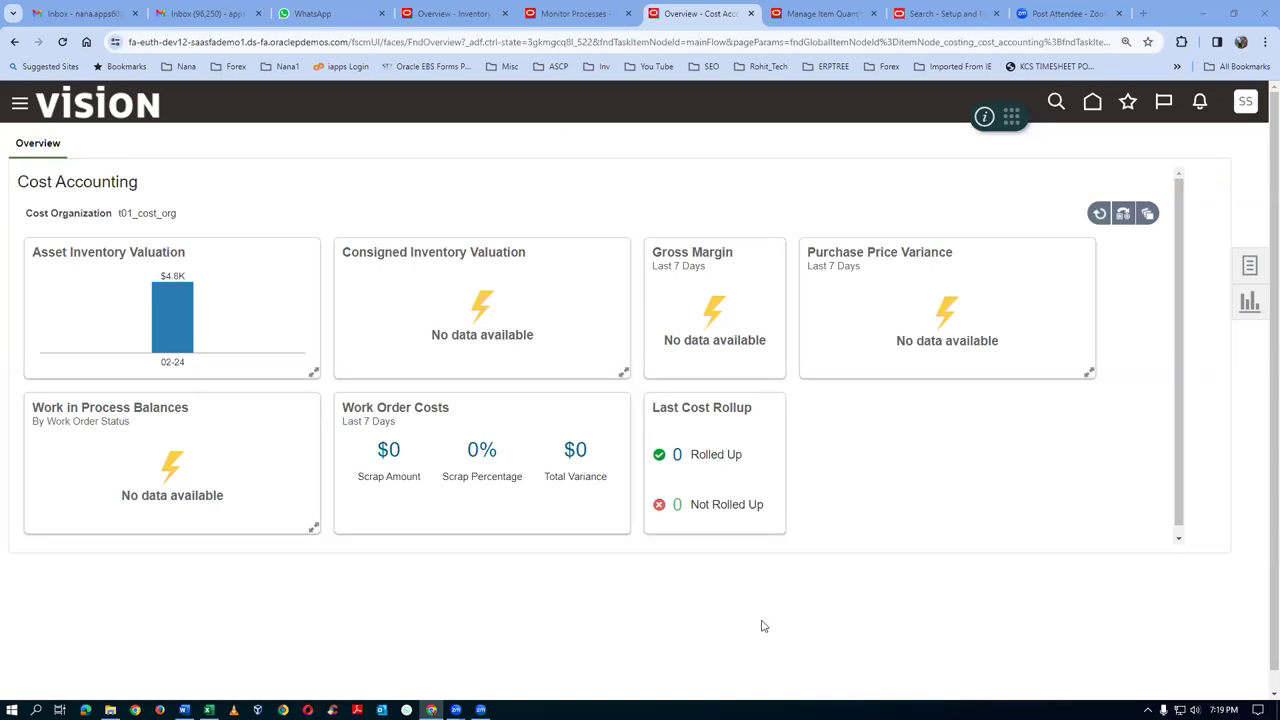
left_click(1092, 103)
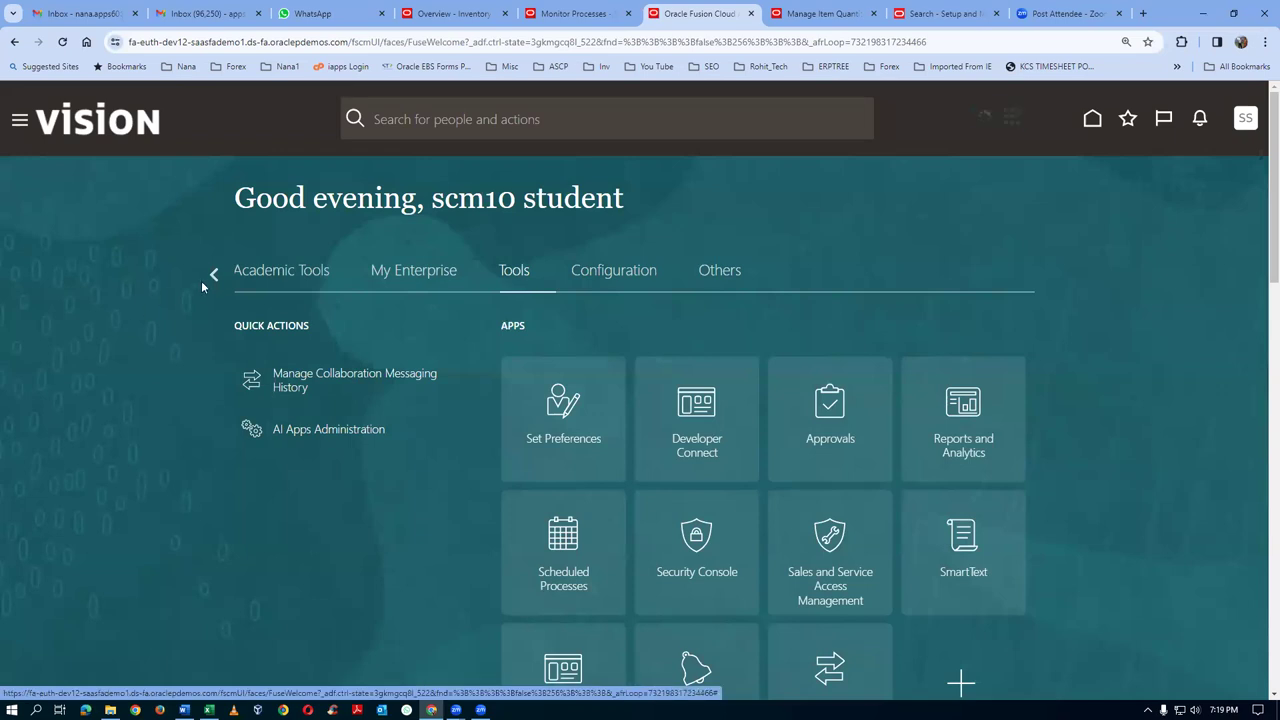
left_click(213, 274)
left_click(213, 275)
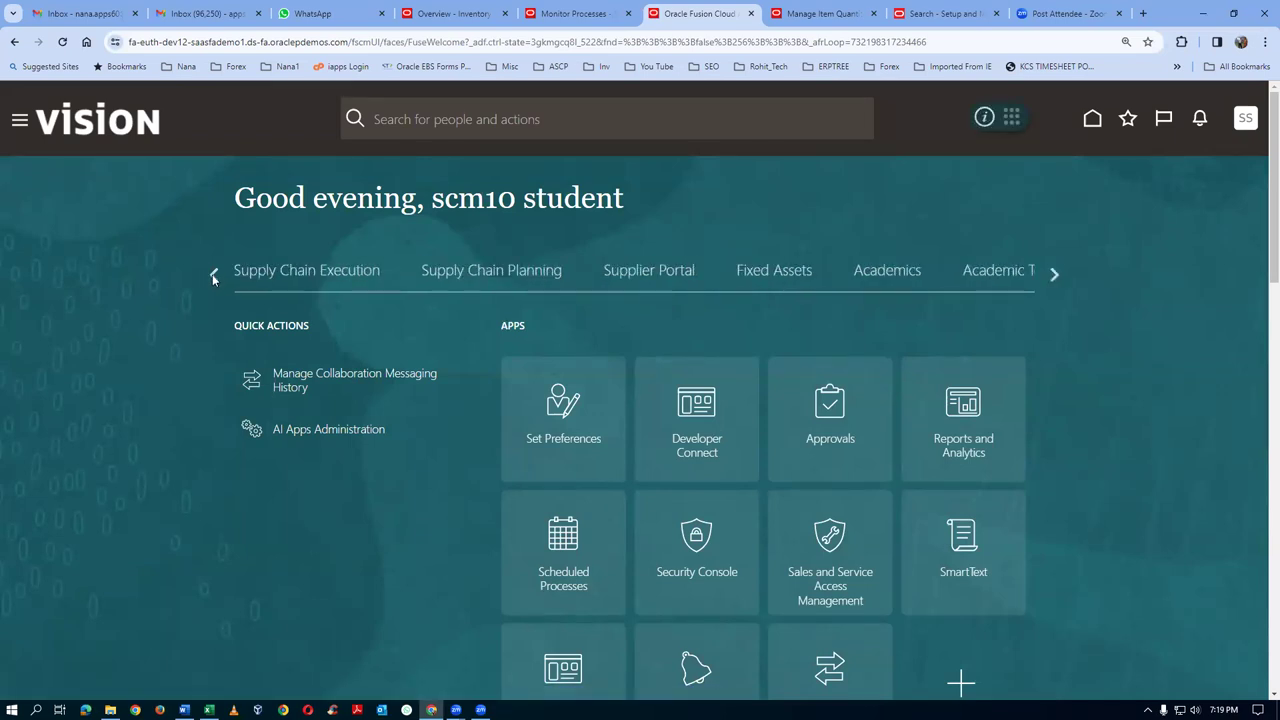
left_click(212, 274)
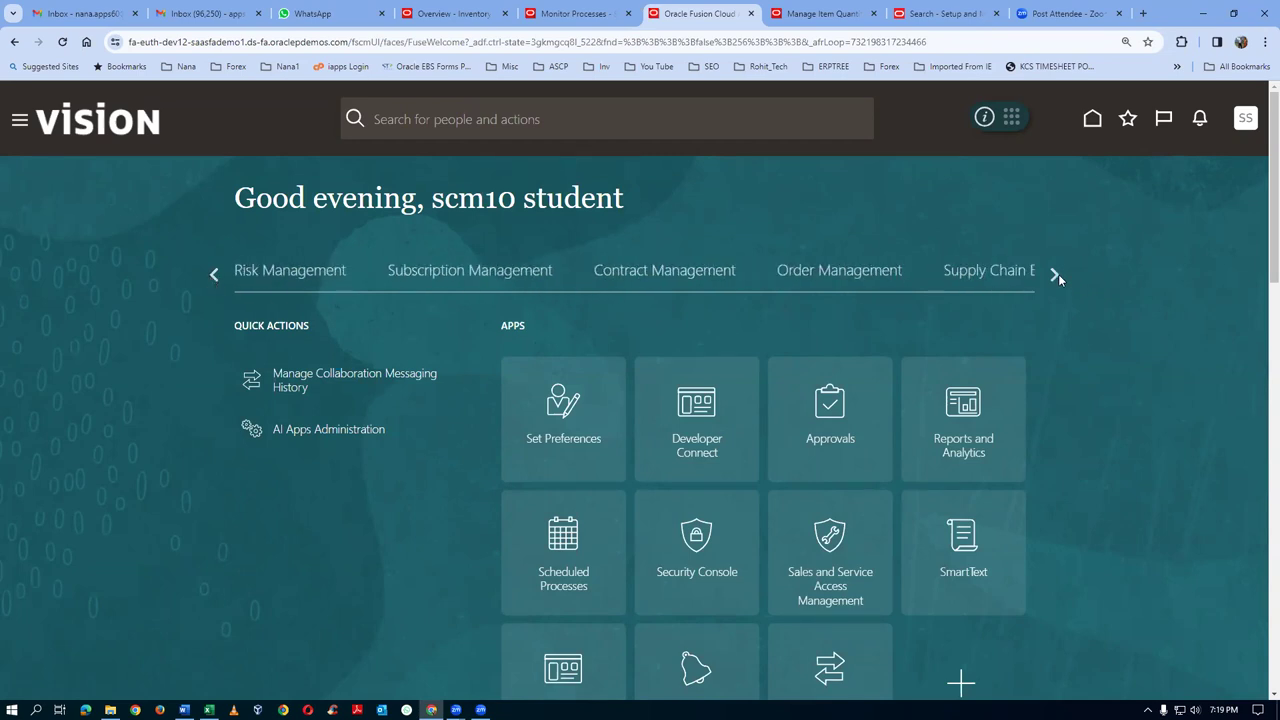
left_click(990, 277)
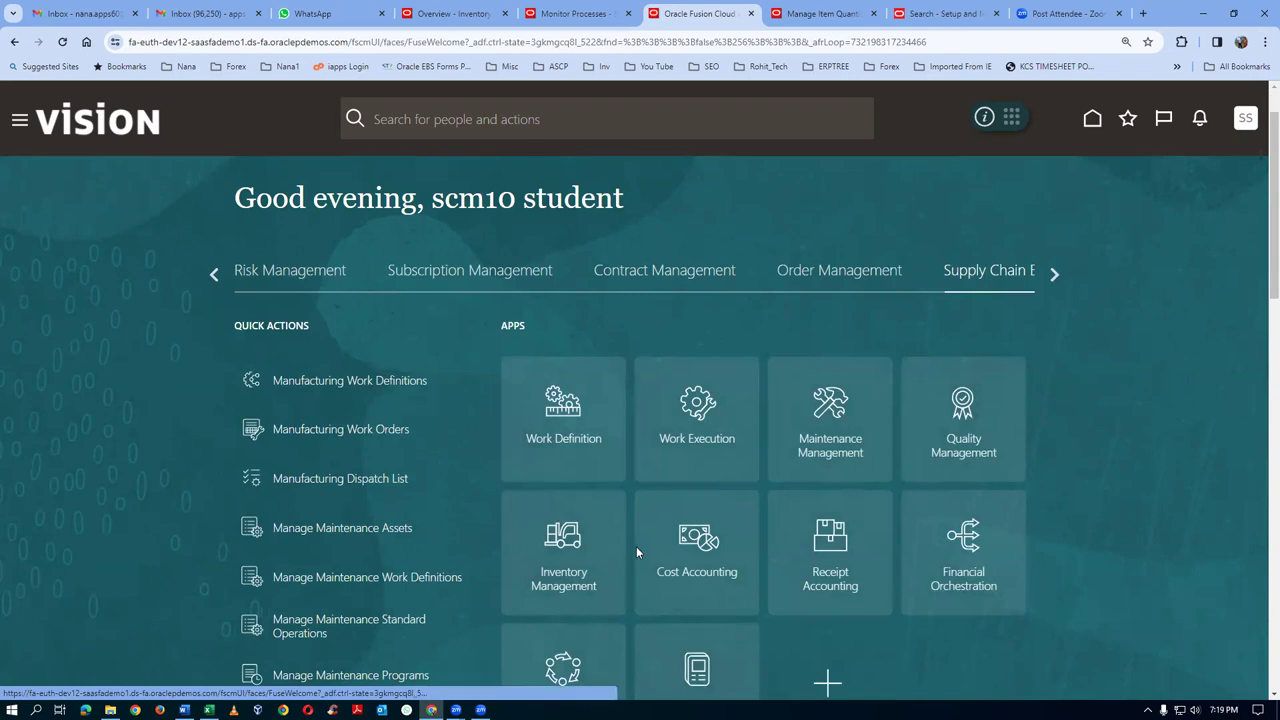
scroll(636, 546, "down", 2)
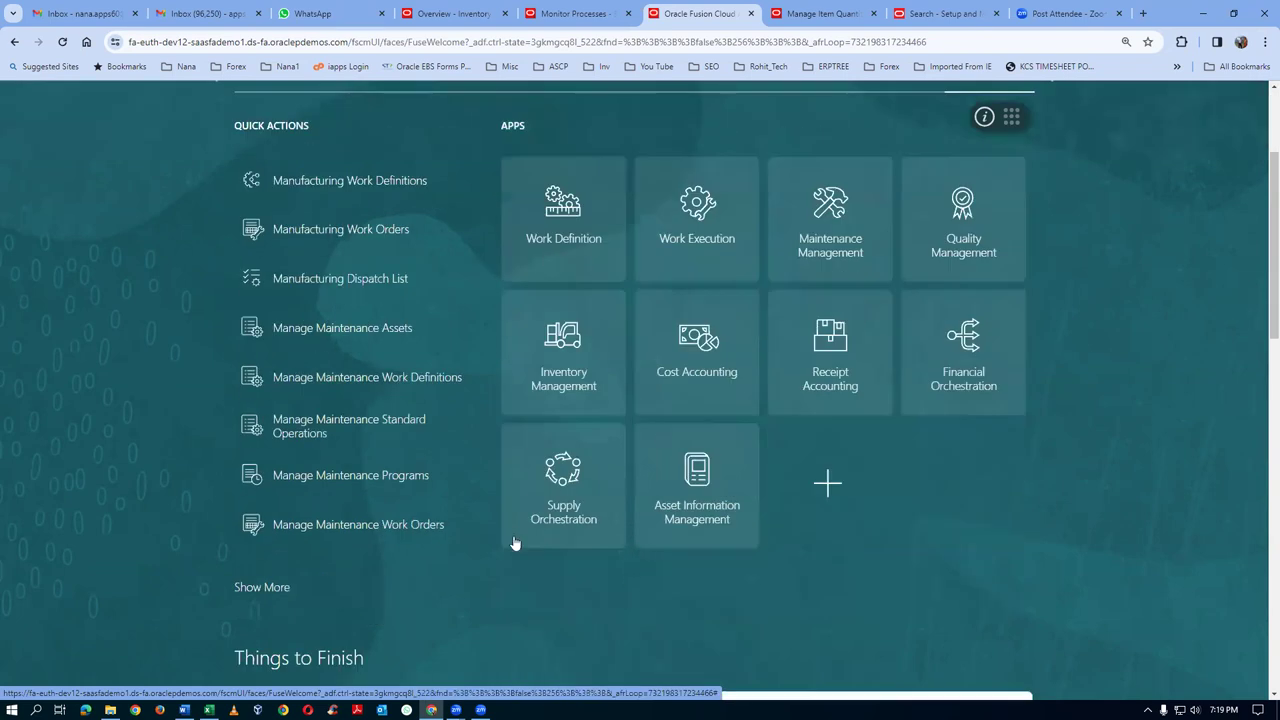
left_click(828, 391)
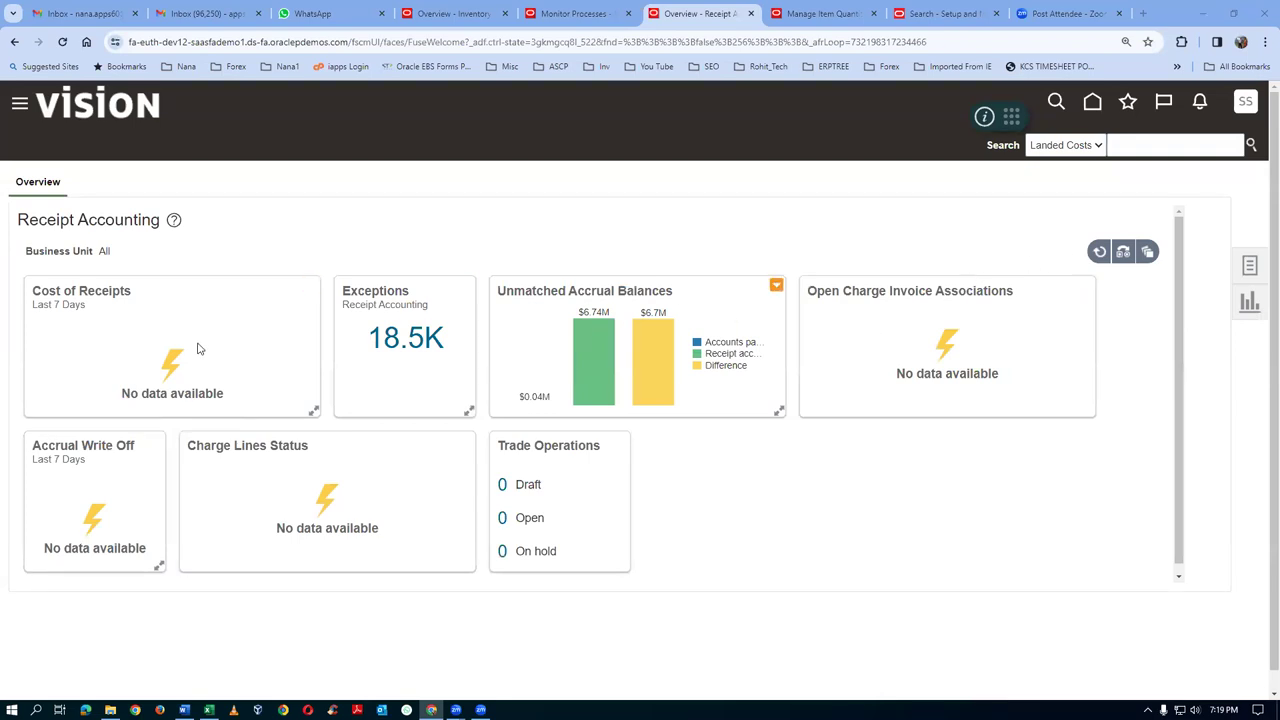
Set the Receipt Accounting overview to view by US1 Business Unit
left_click(1122, 251)
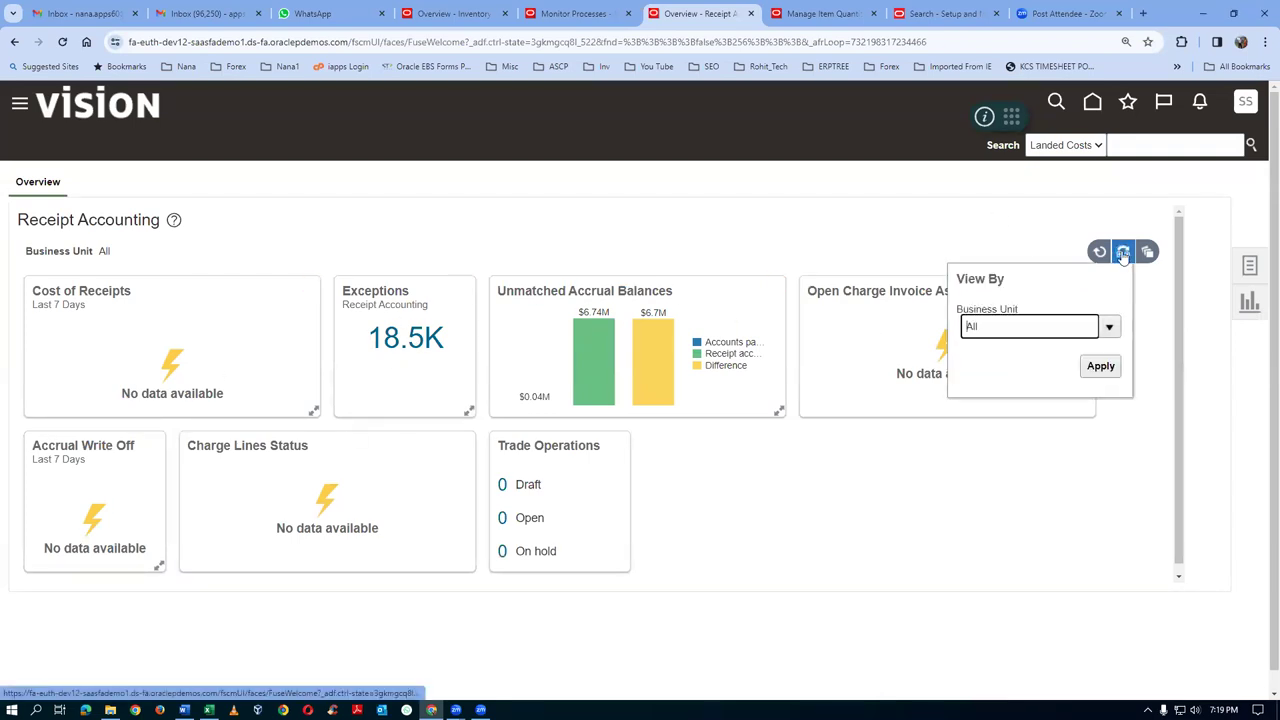
left_click(1109, 328)
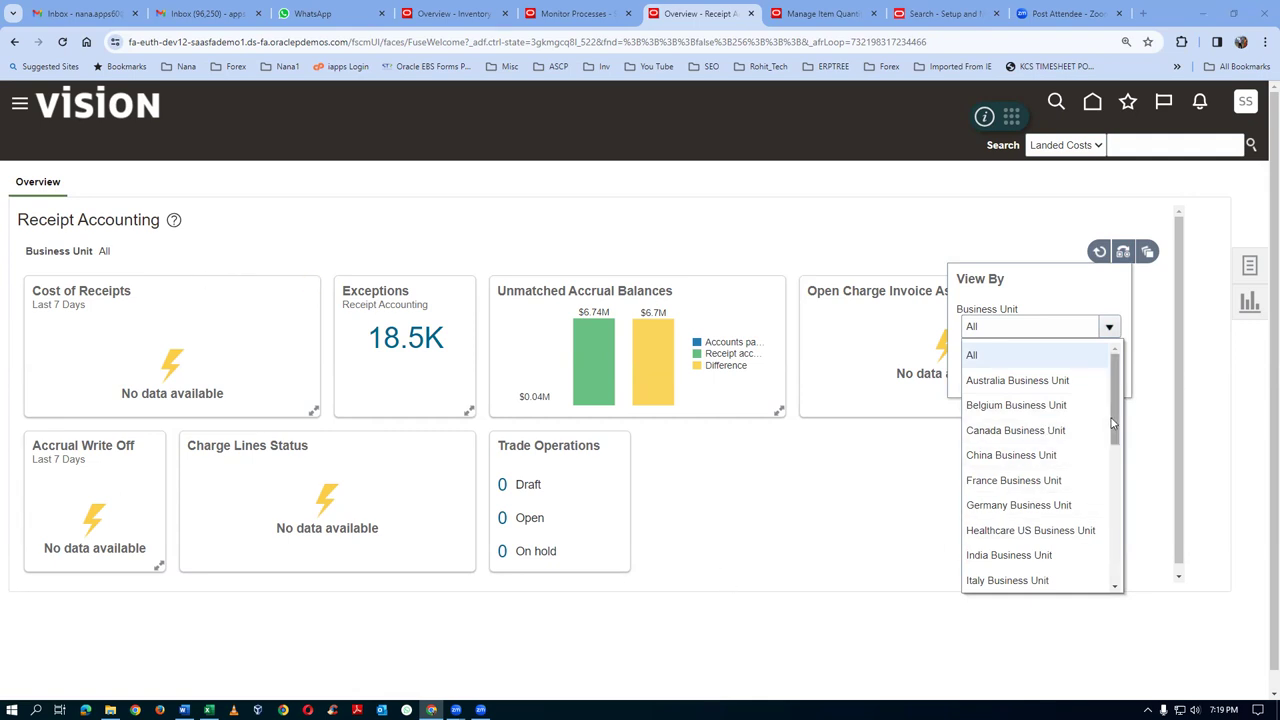
left_click_drag(1113, 418, 1133, 552)
left_click(1047, 554)
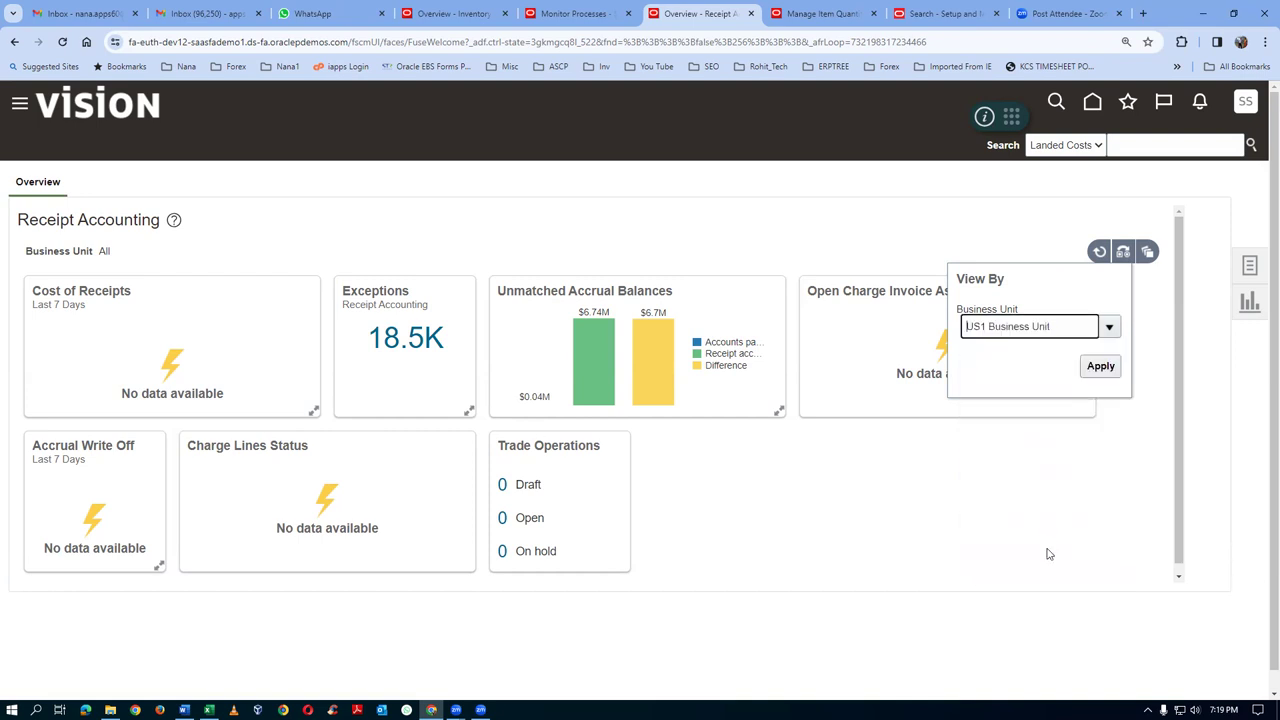
left_click(1101, 367)
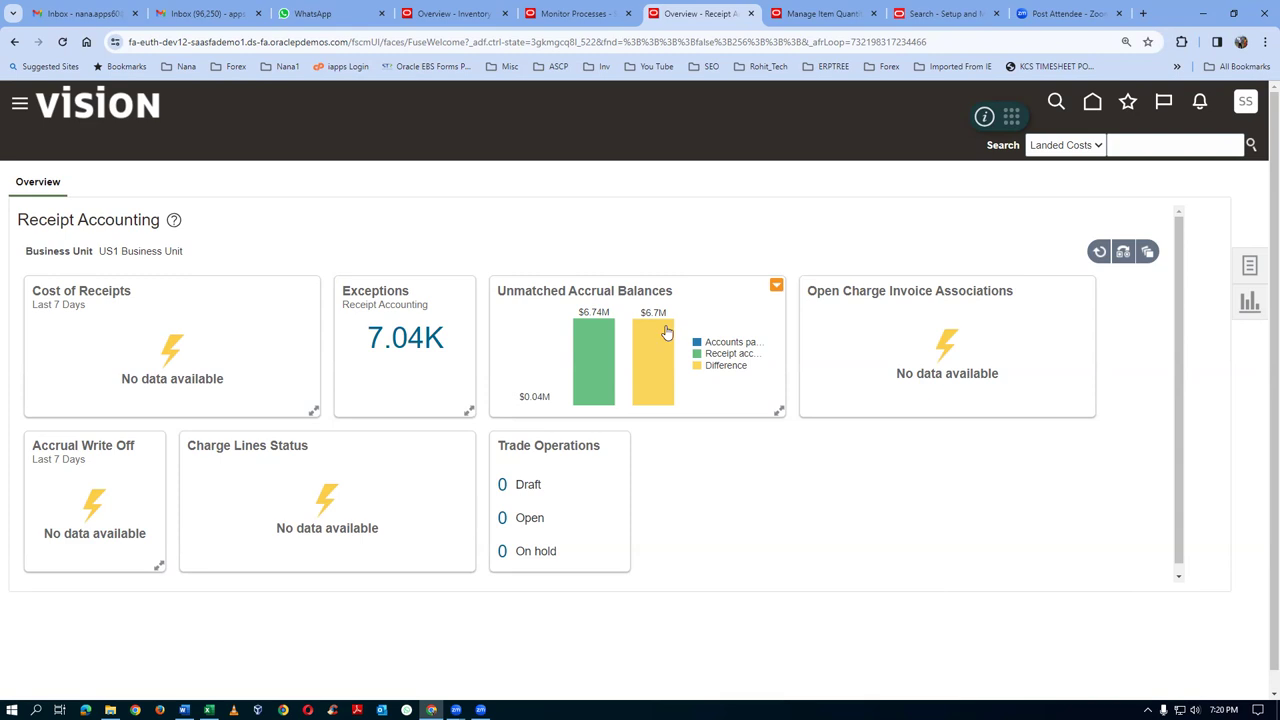
Submit the Create Receipt Accounting Distributions process for US1 Business Unit as the bill-to business unit and acknowledge the submission
left_click(1249, 267)
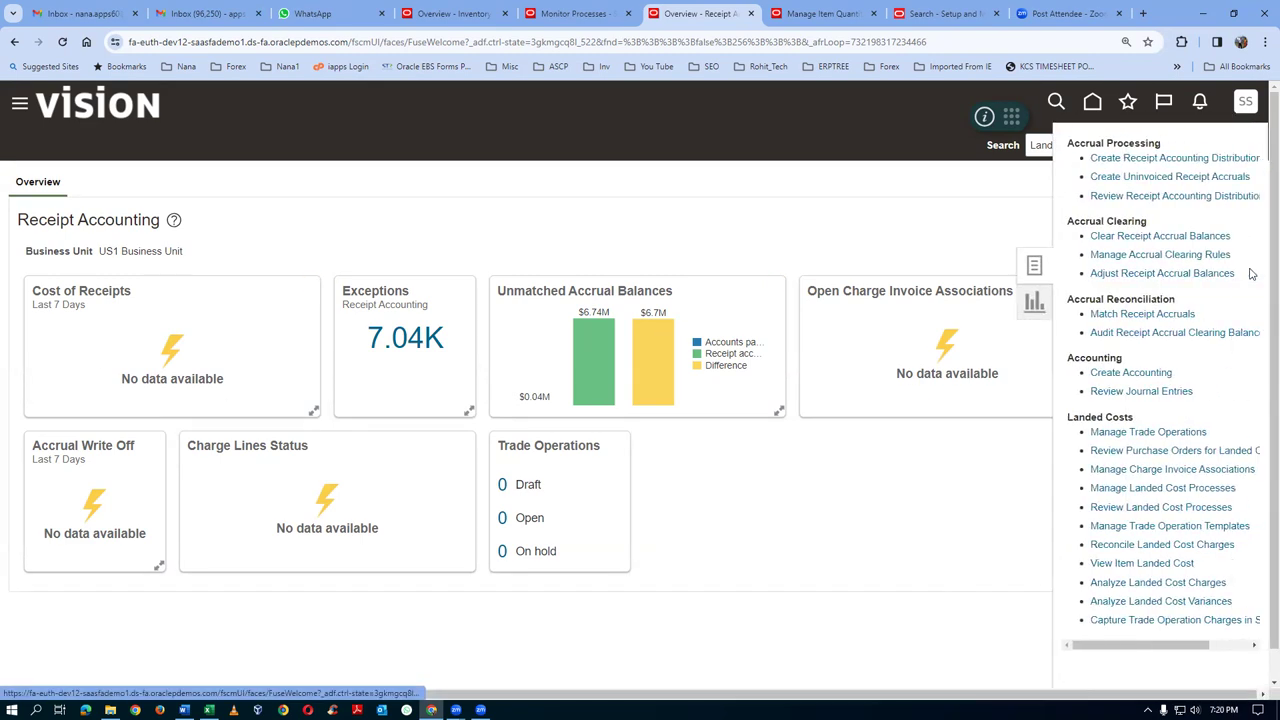
left_click(1153, 160)
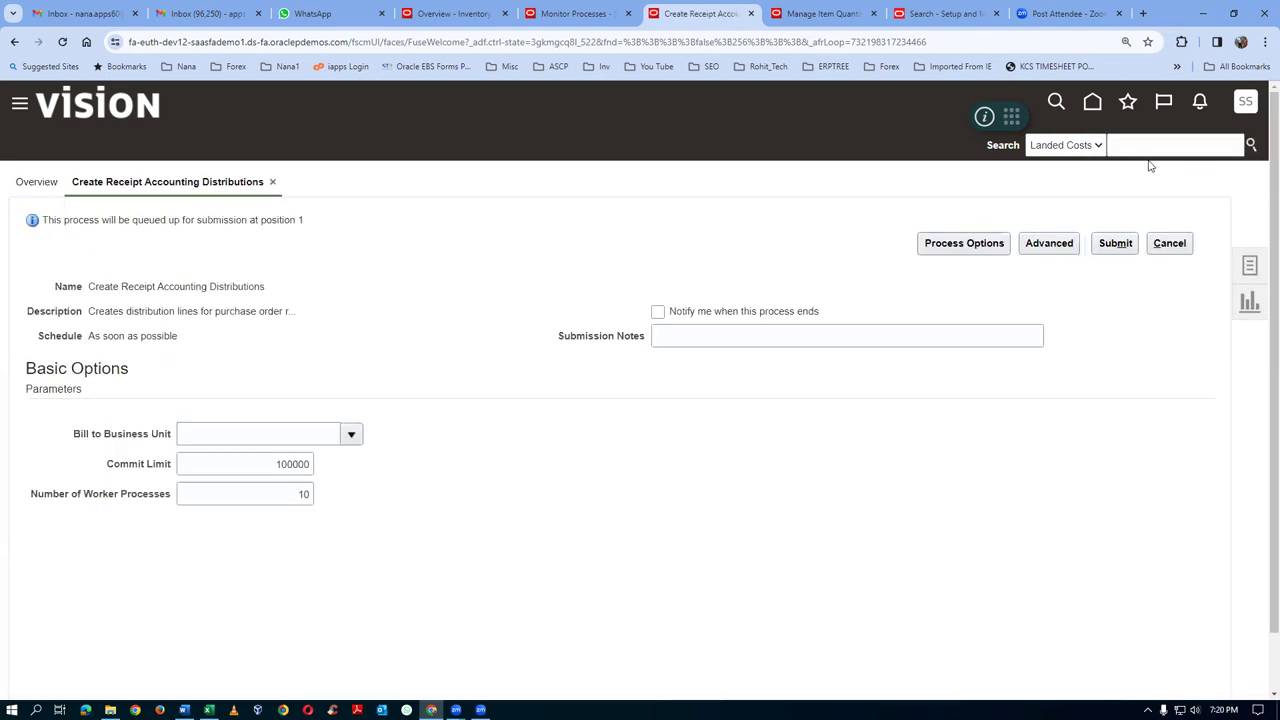
left_click(218, 437)
type("US")
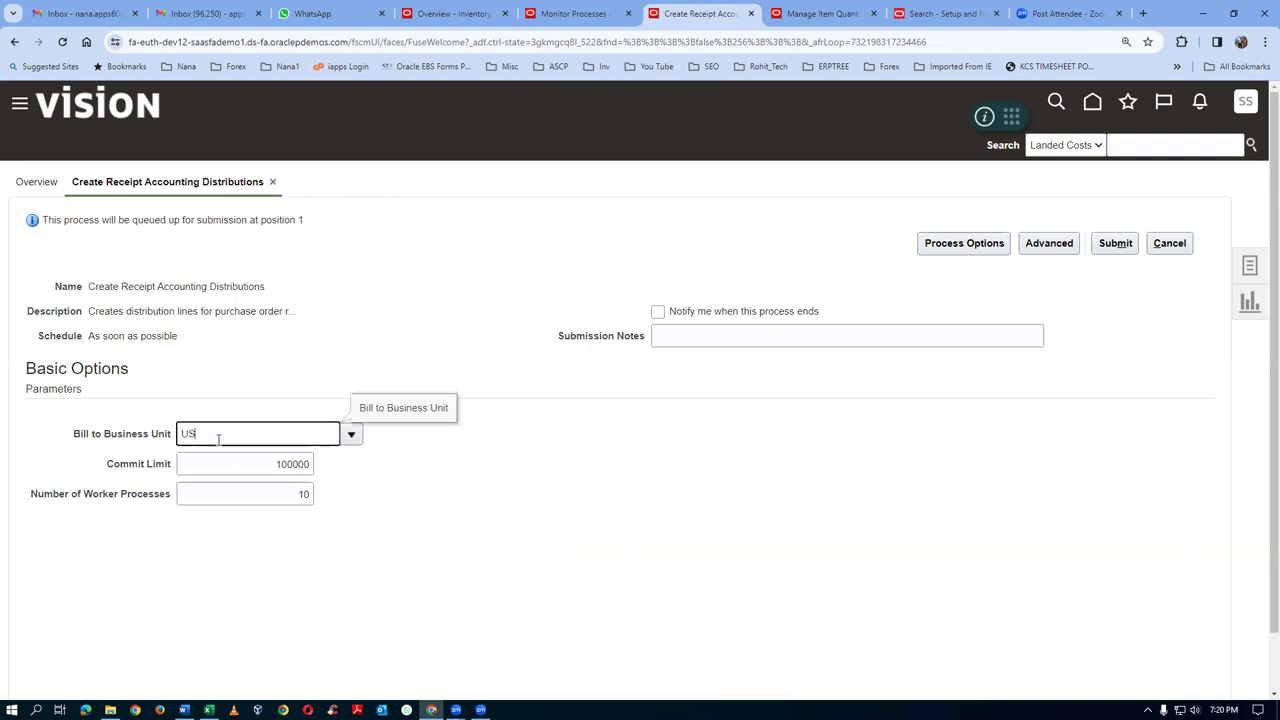
type("1")
key("Tab")
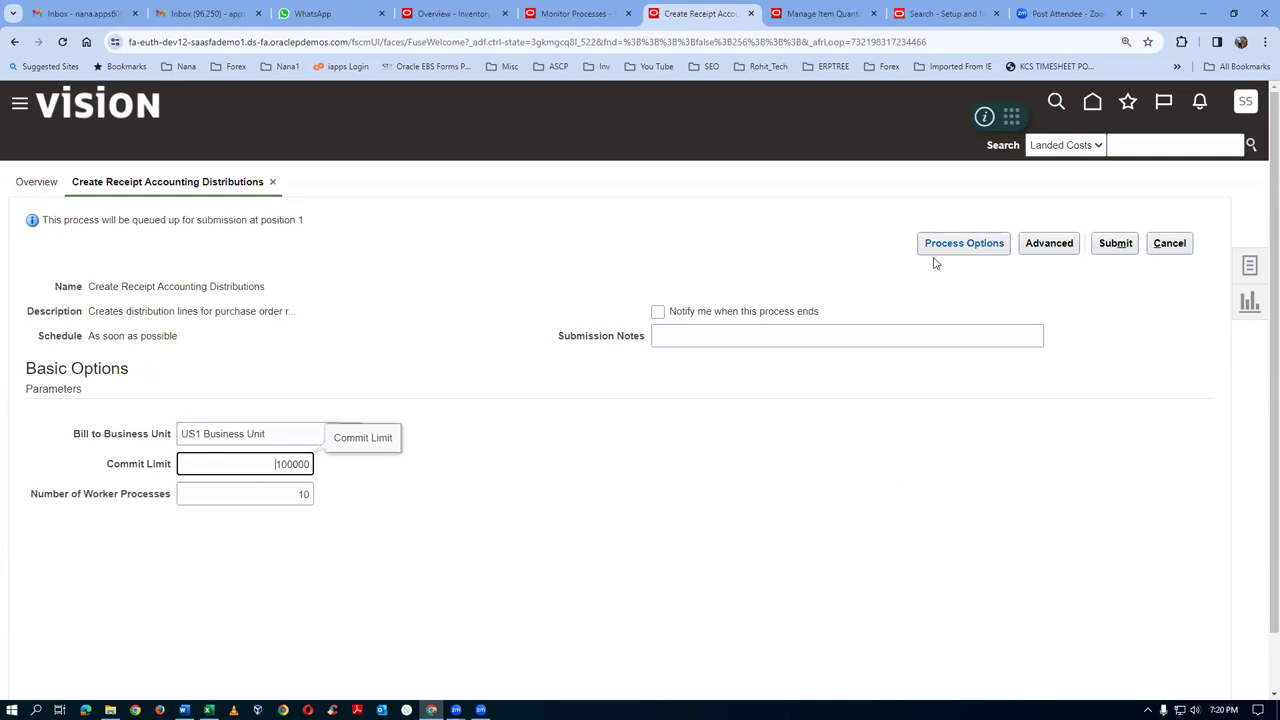
left_click(1116, 243)
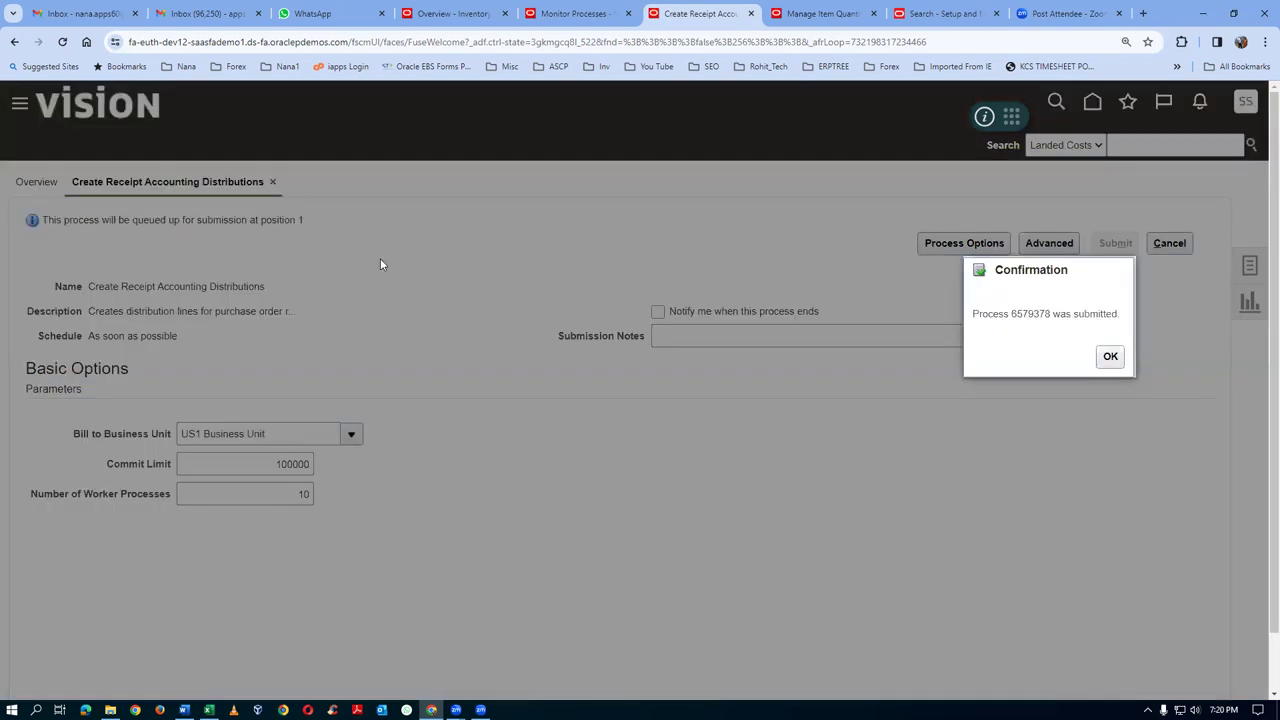
left_click(1110, 360)
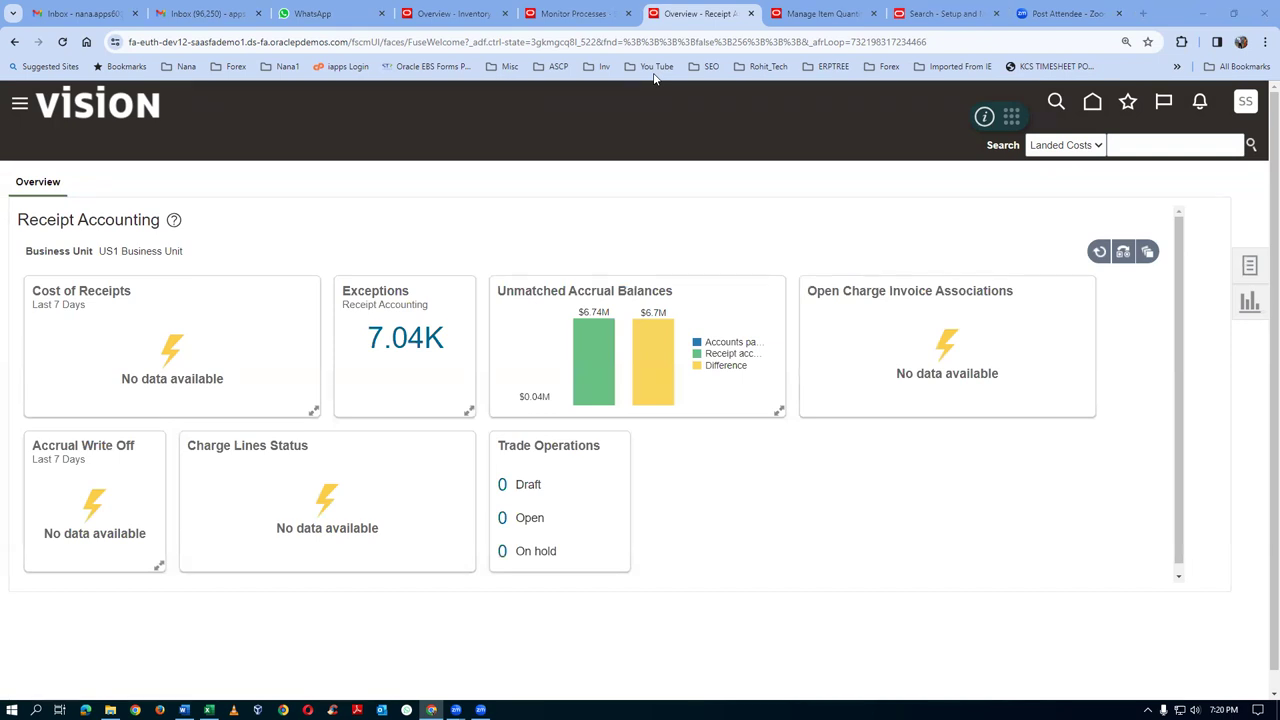
Refresh the scheduled processes list repeatedly to monitor the status of Create Receipt Accounting Distributions and its subprocesses
left_click(558, 16)
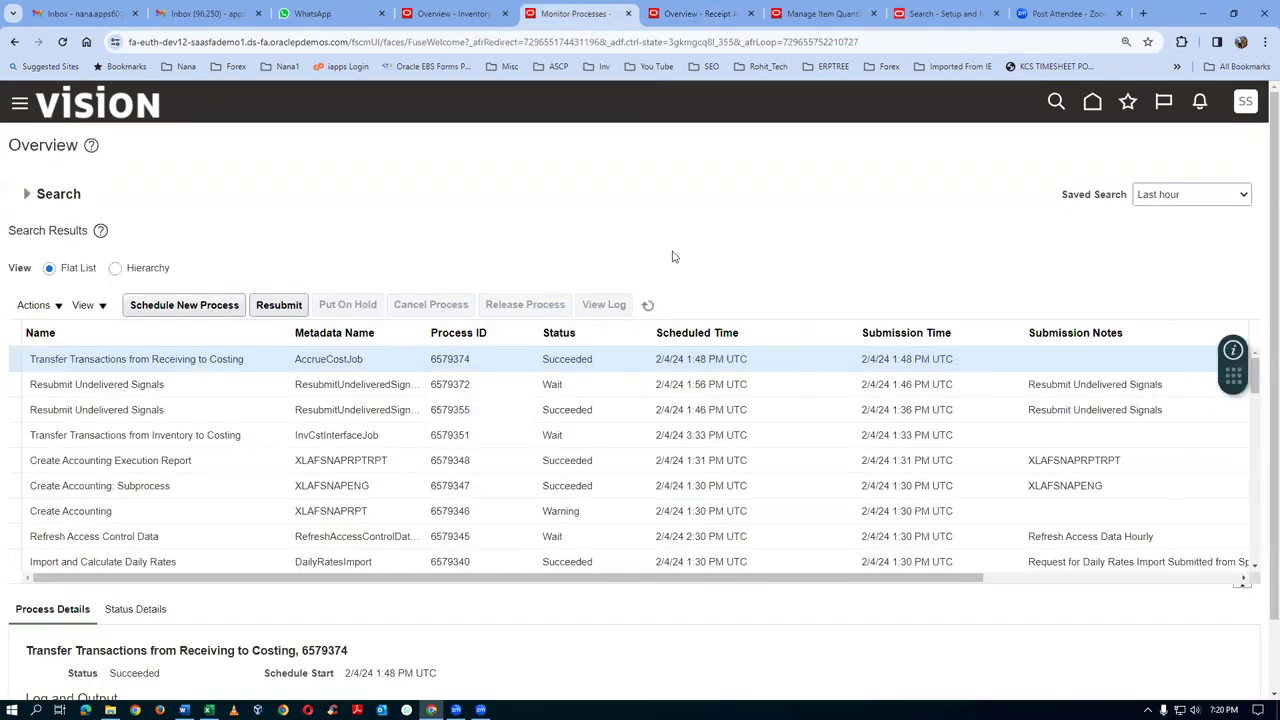
left_click(649, 309)
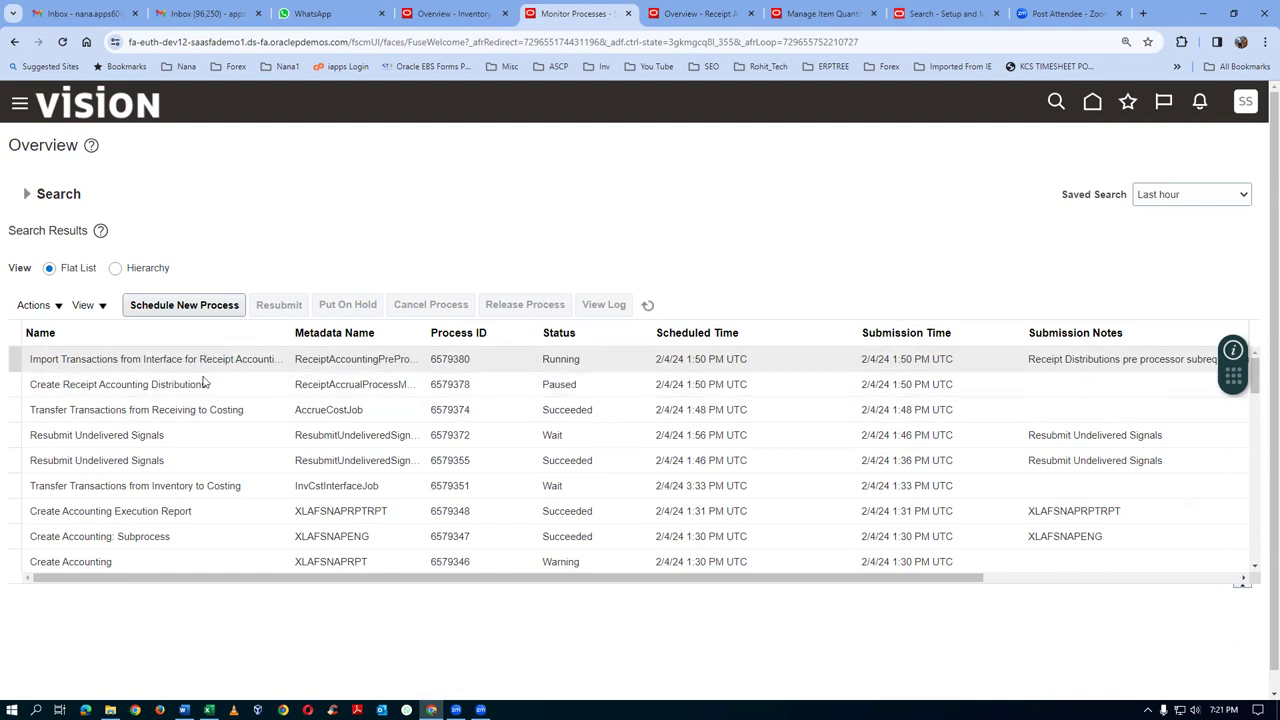
left_click(649, 306)
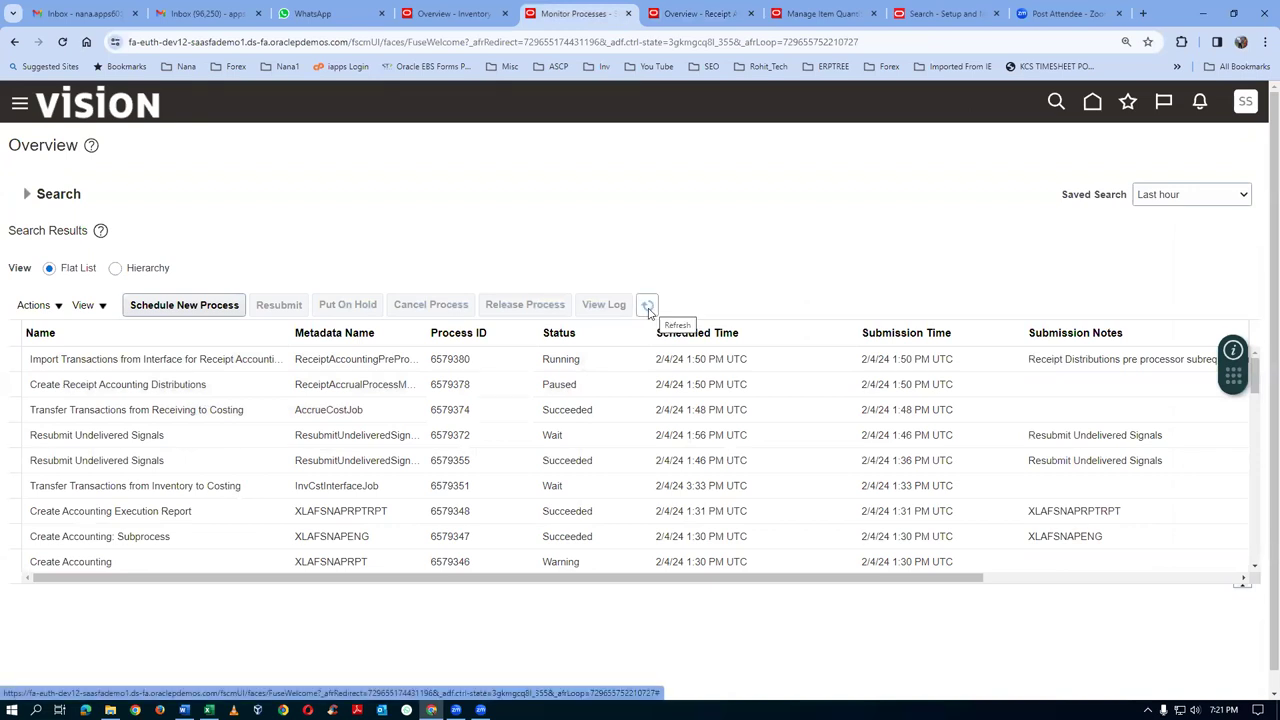
left_click(648, 308)
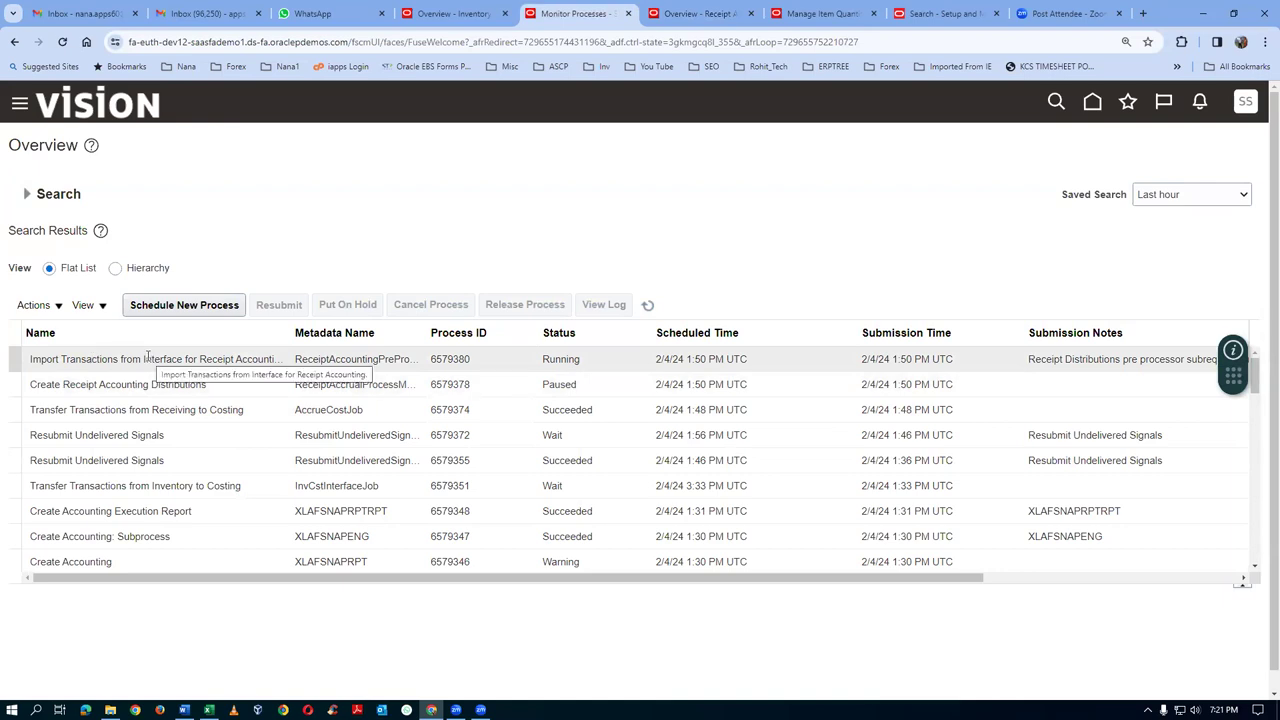
left_click(647, 305)
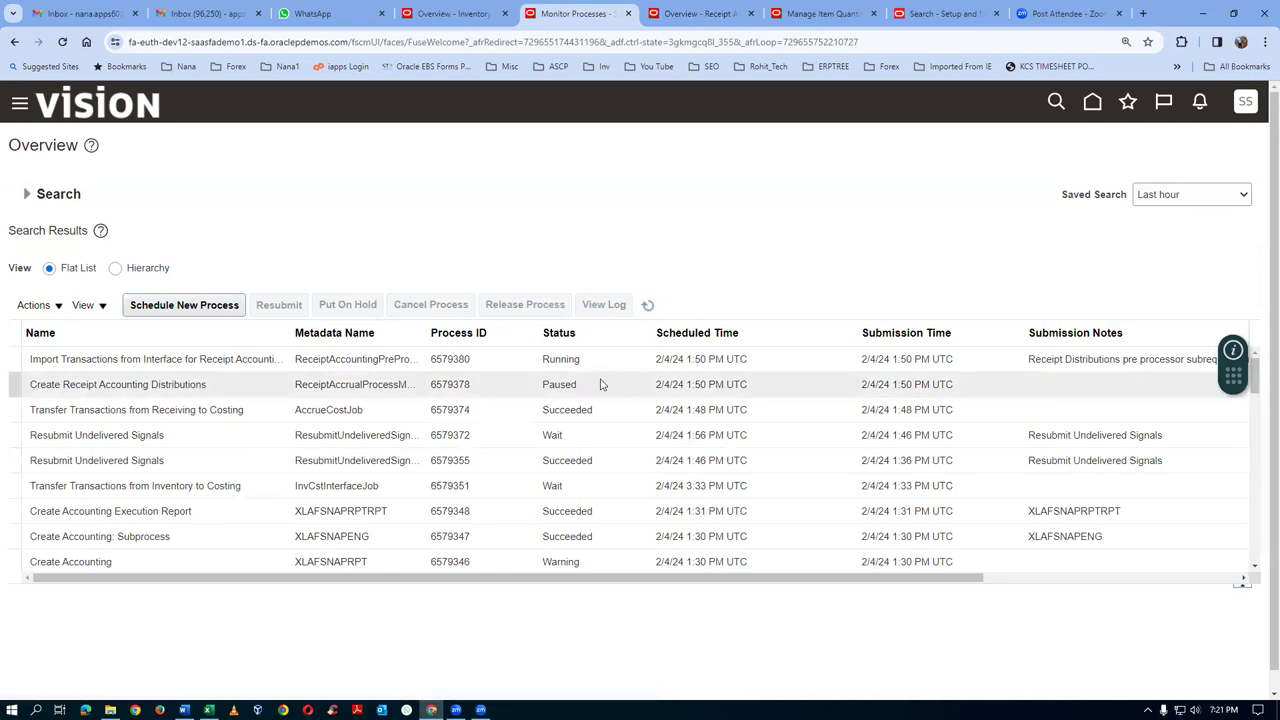
left_click(647, 305)
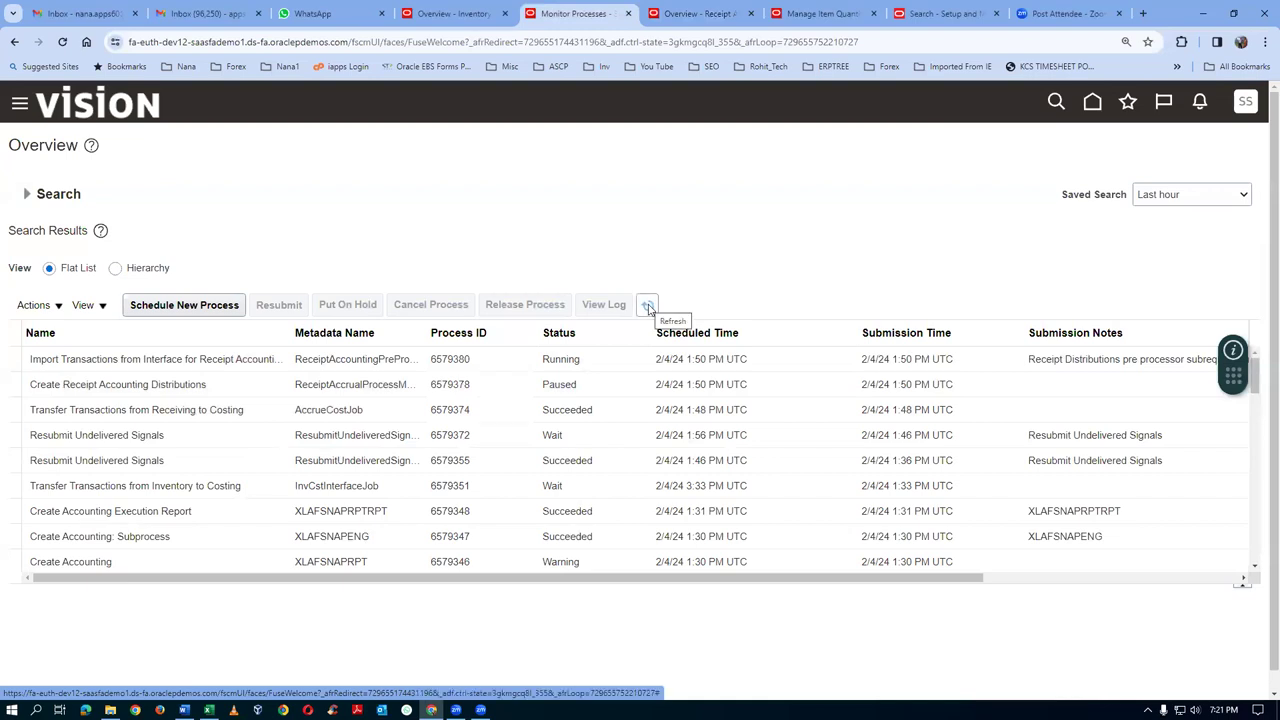
left_click(647, 308)
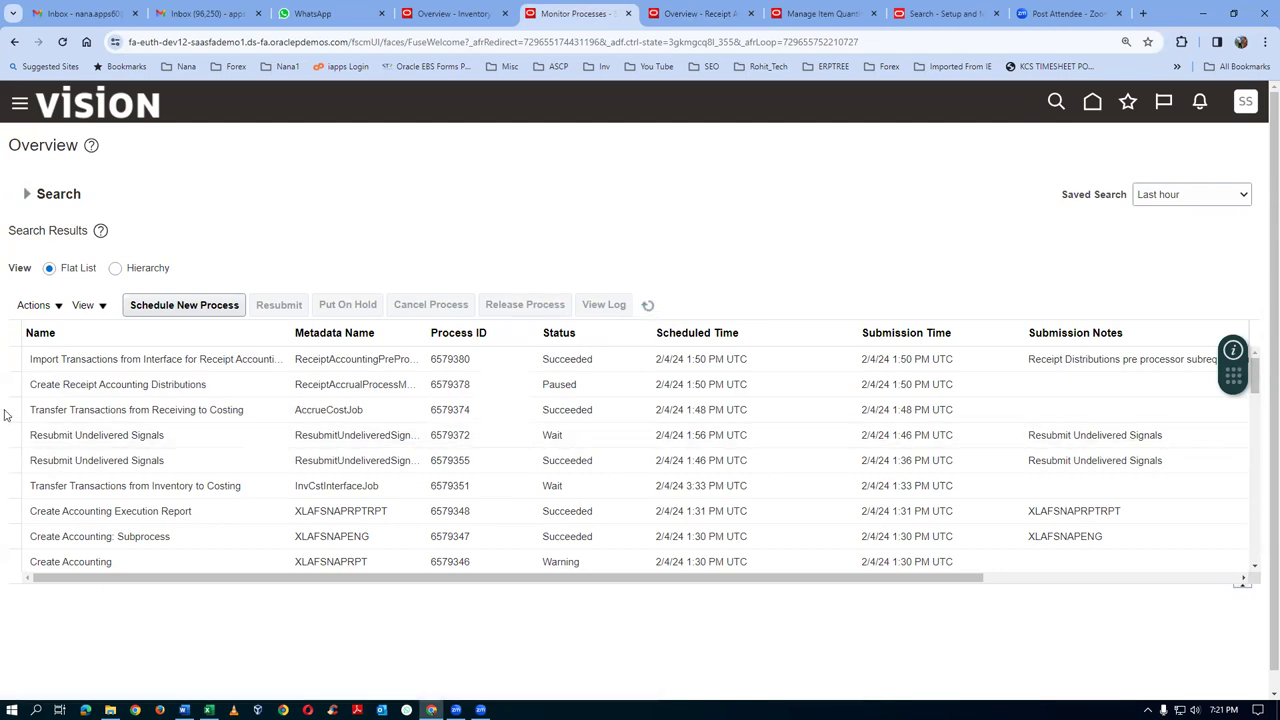
left_click(643, 309)
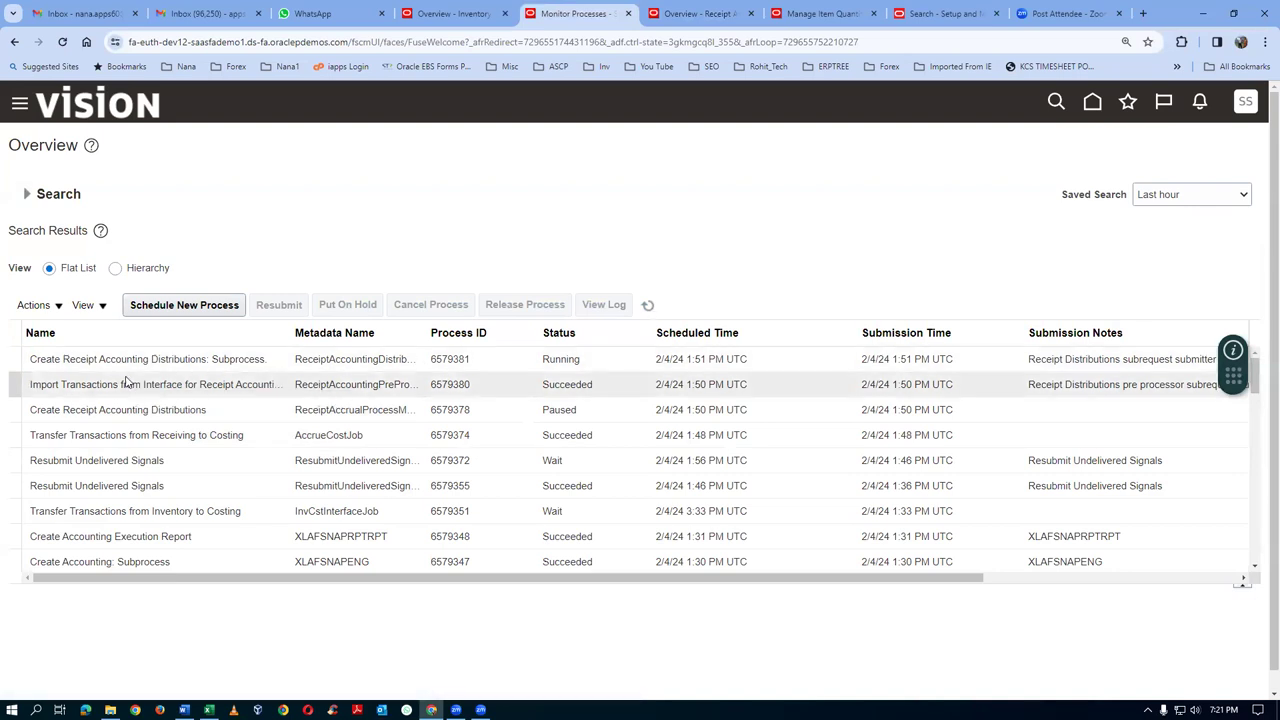
left_click(300, 410)
left_click(648, 306)
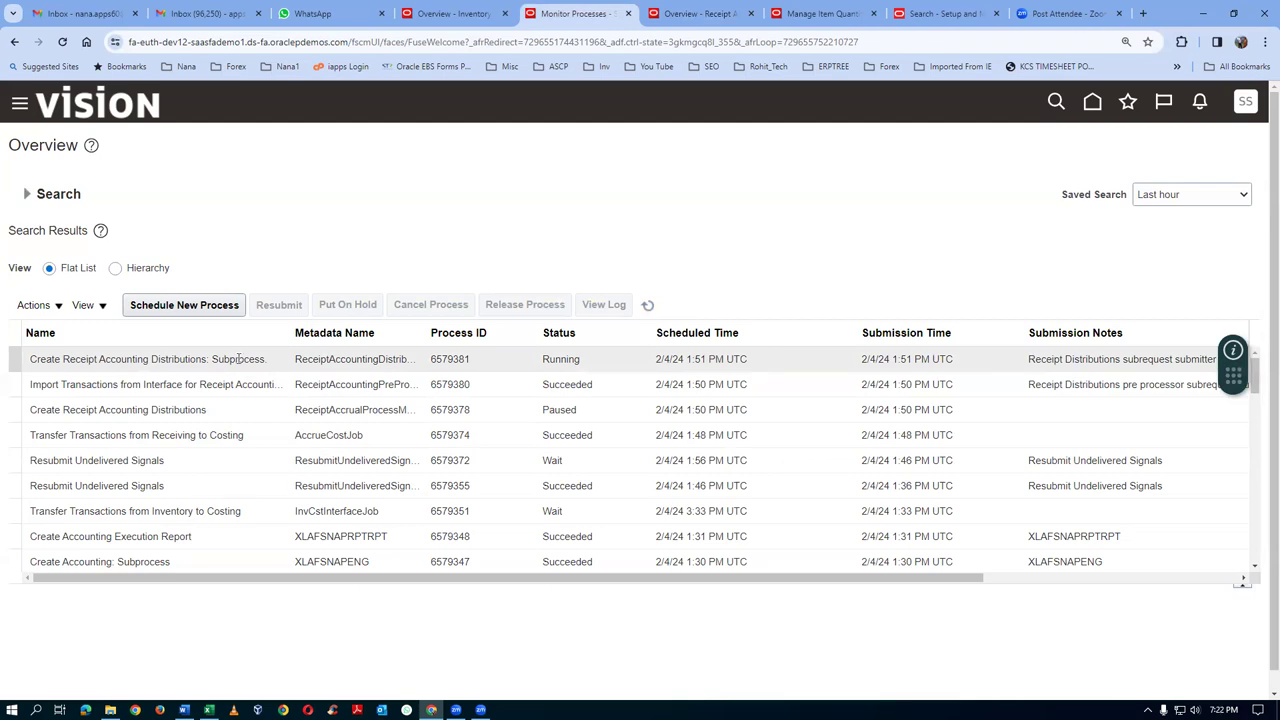
left_click(648, 306)
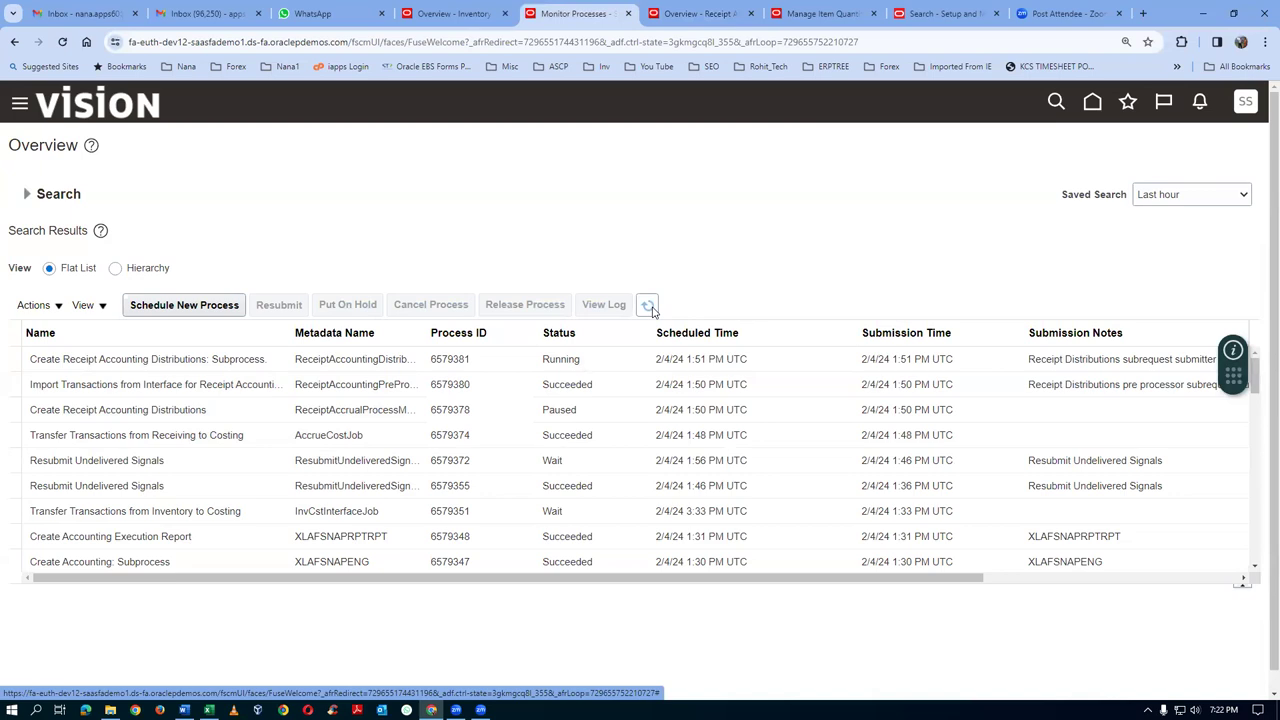
left_click(651, 310)
left_click(651, 308)
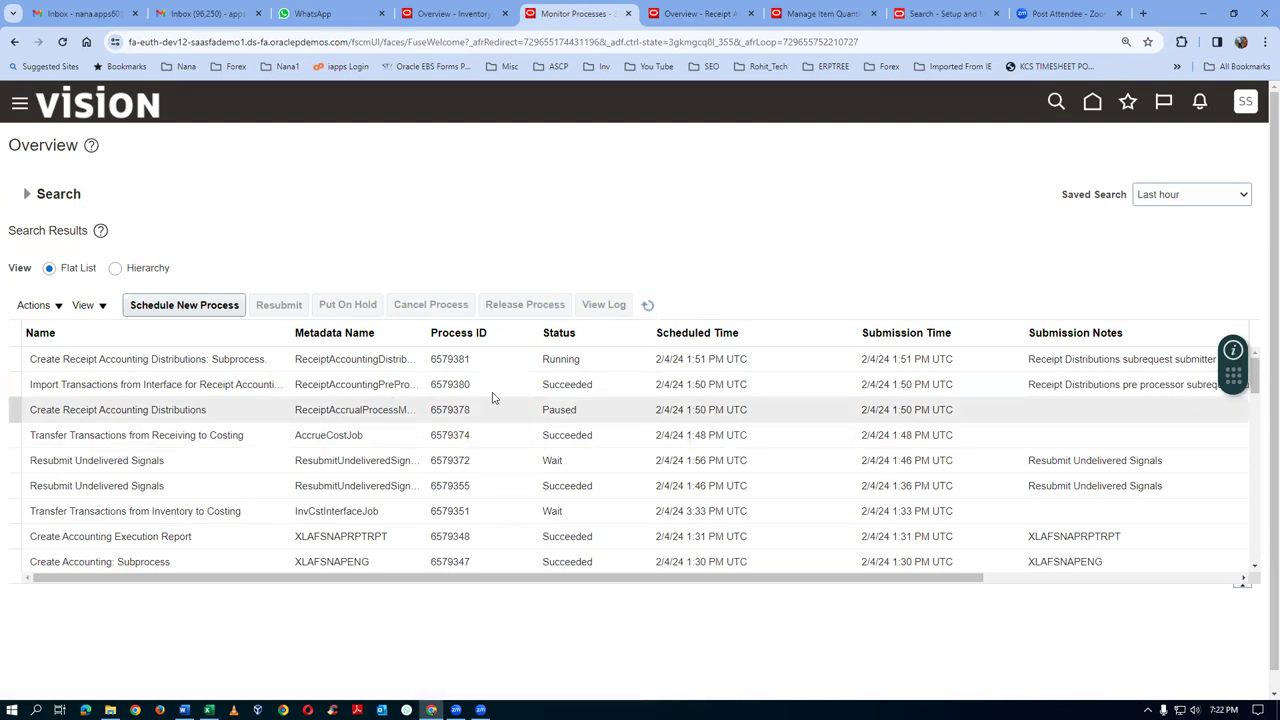
left_click(648, 310)
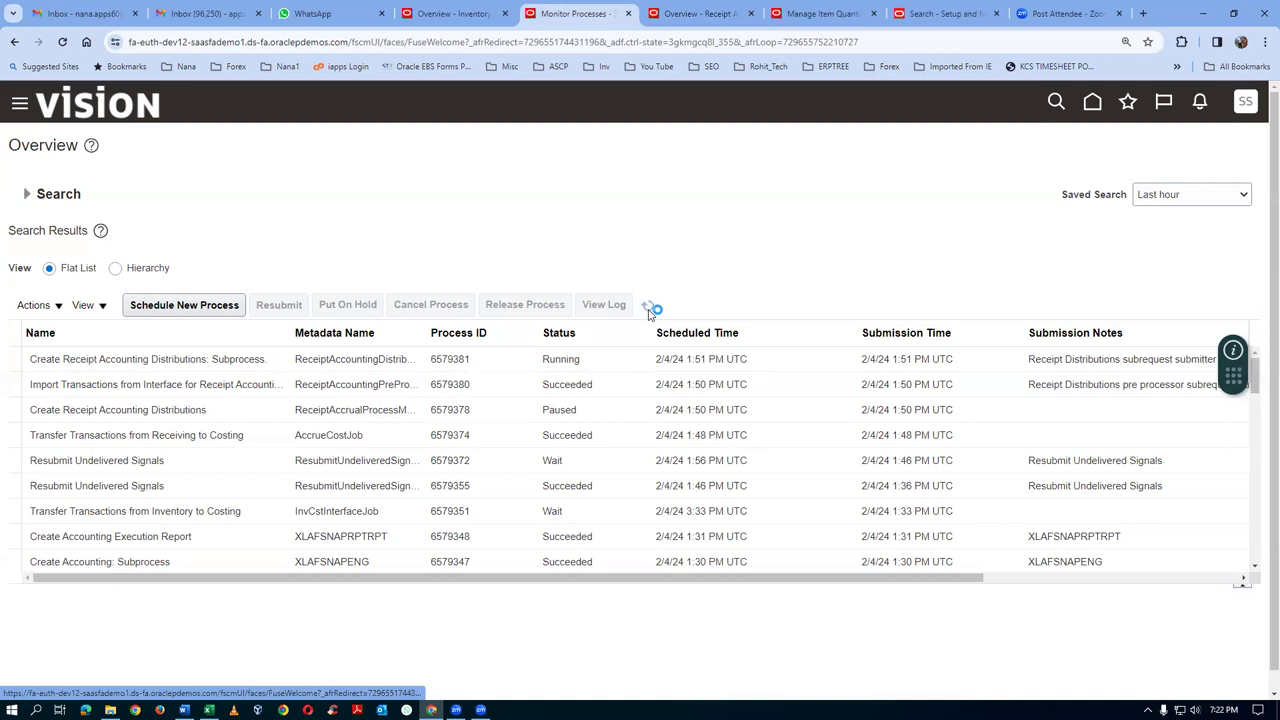
left_click(648, 310)
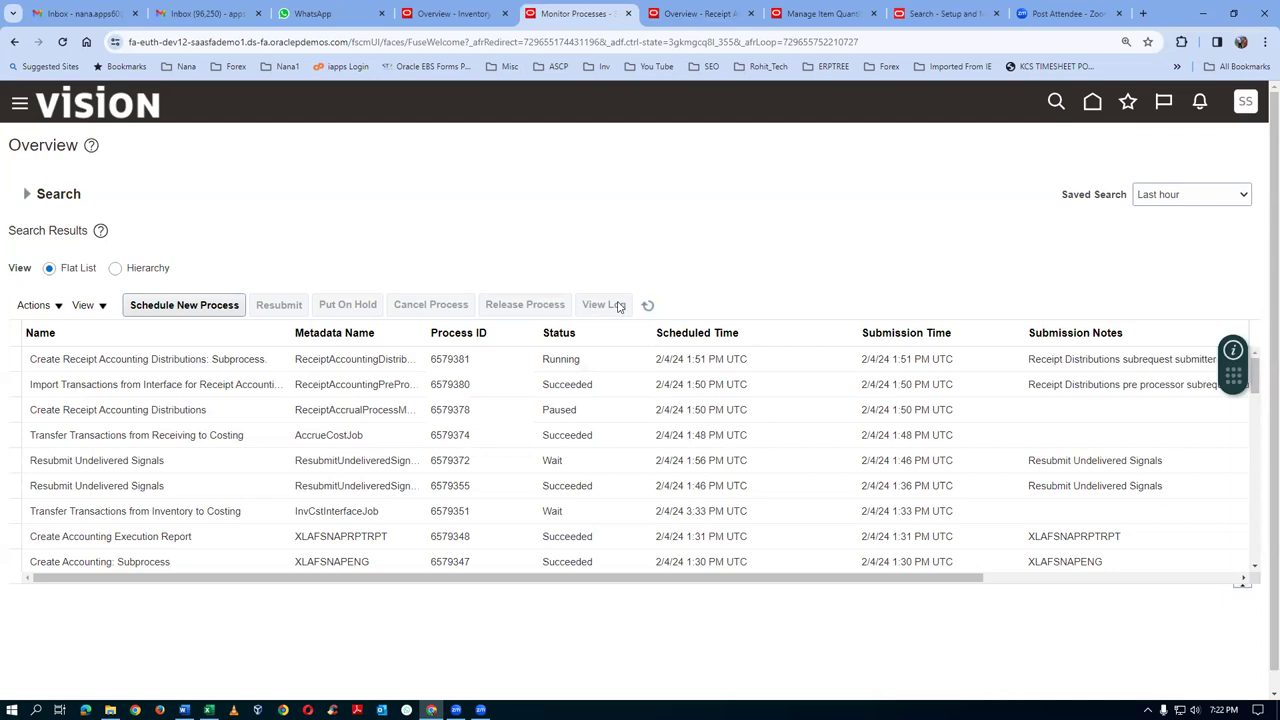
left_click(649, 307)
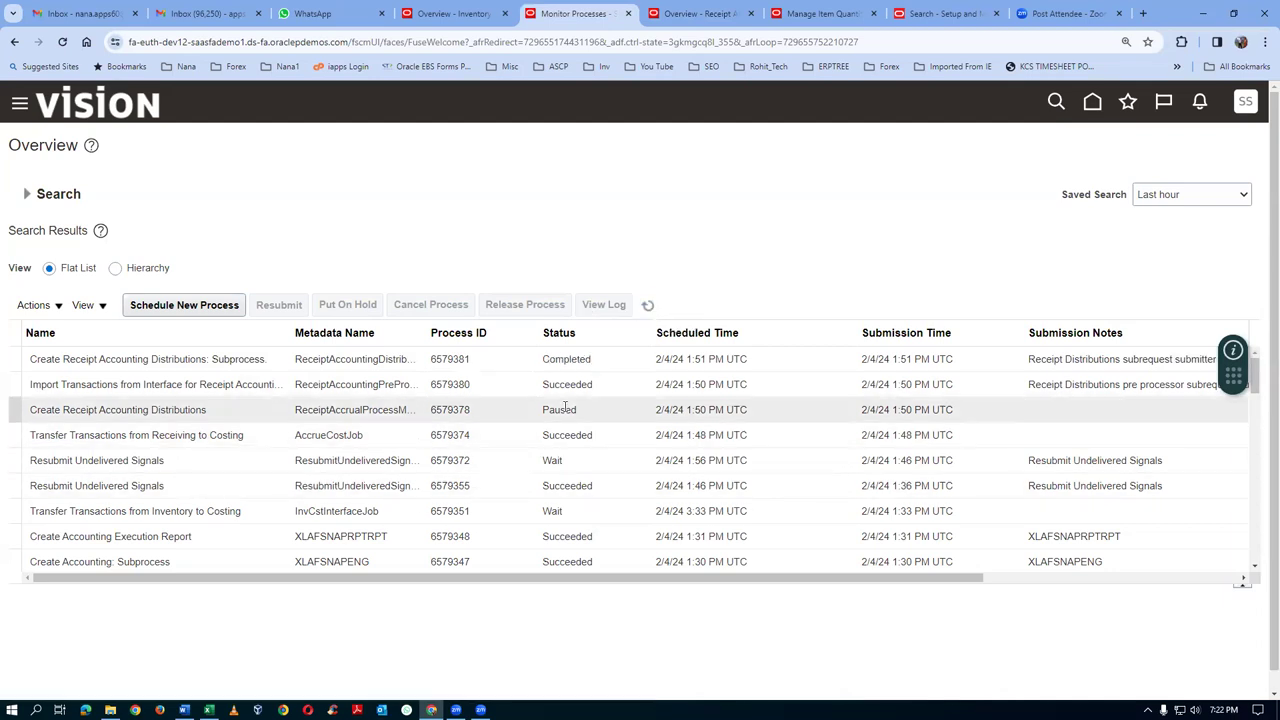
left_click(647, 307)
Return to the Receipt Accounting overview and refresh its data
left_click(690, 14)
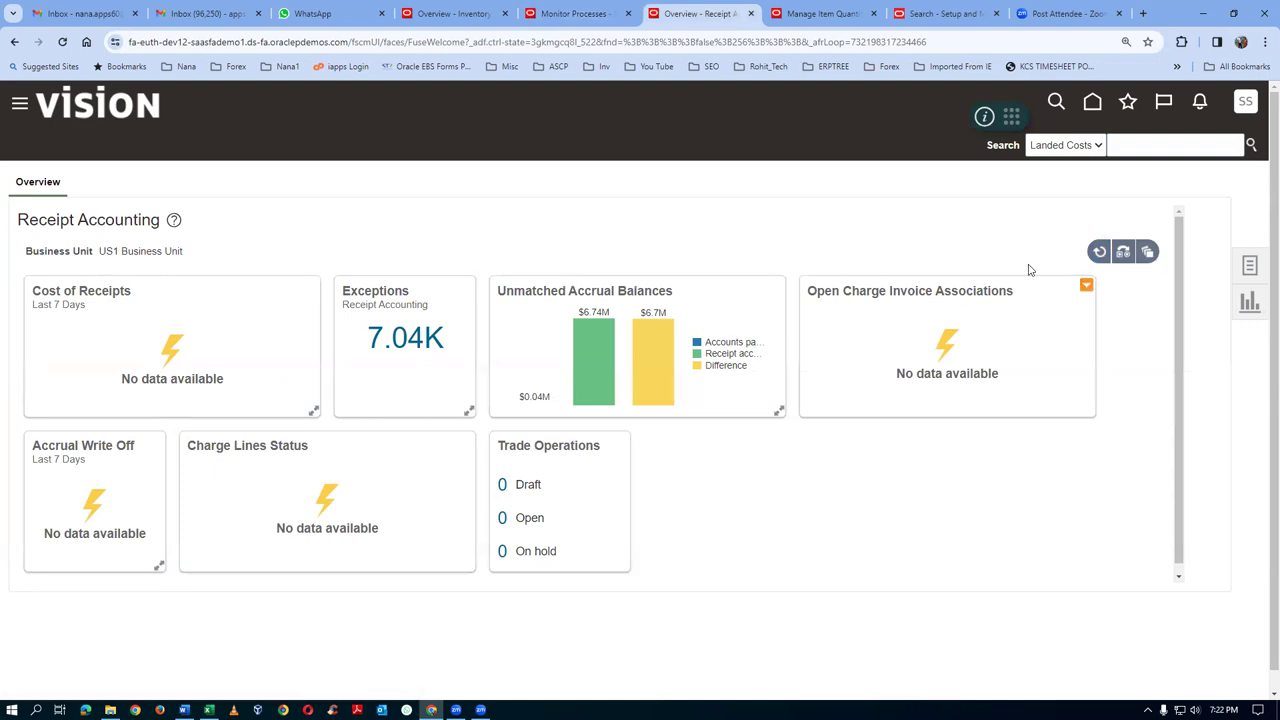
left_click(1099, 252)
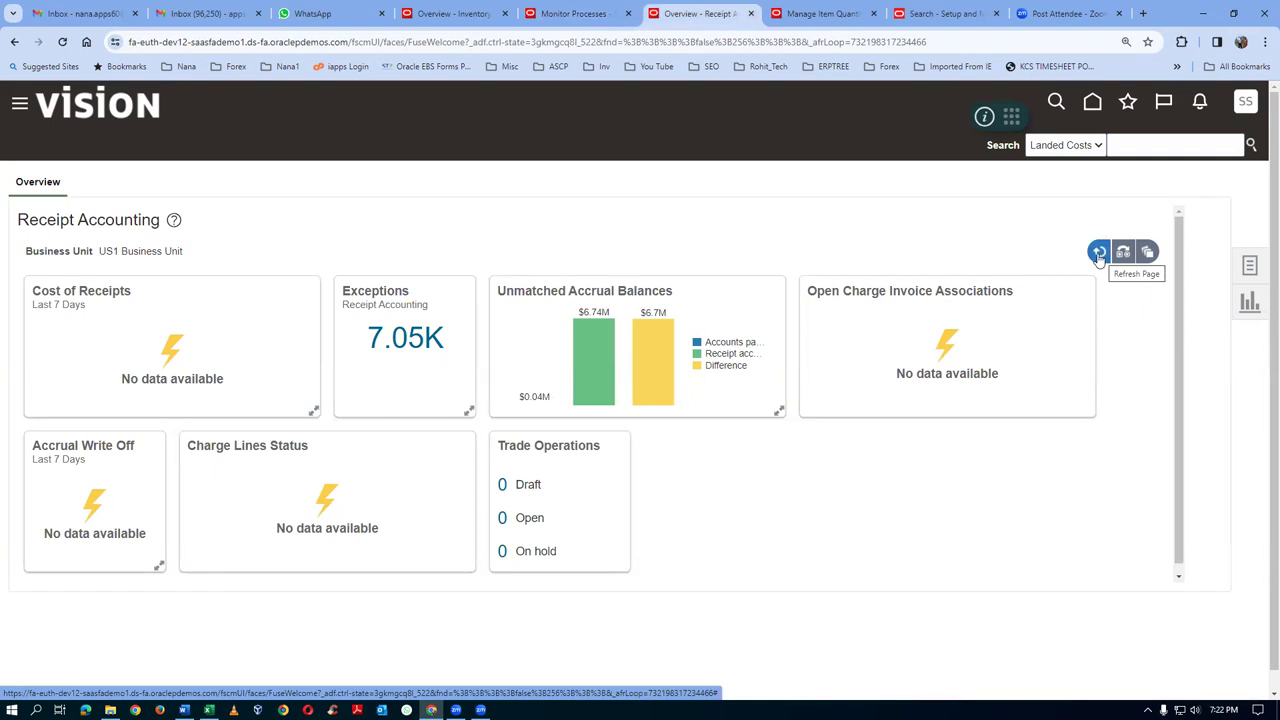
left_click(1099, 254)
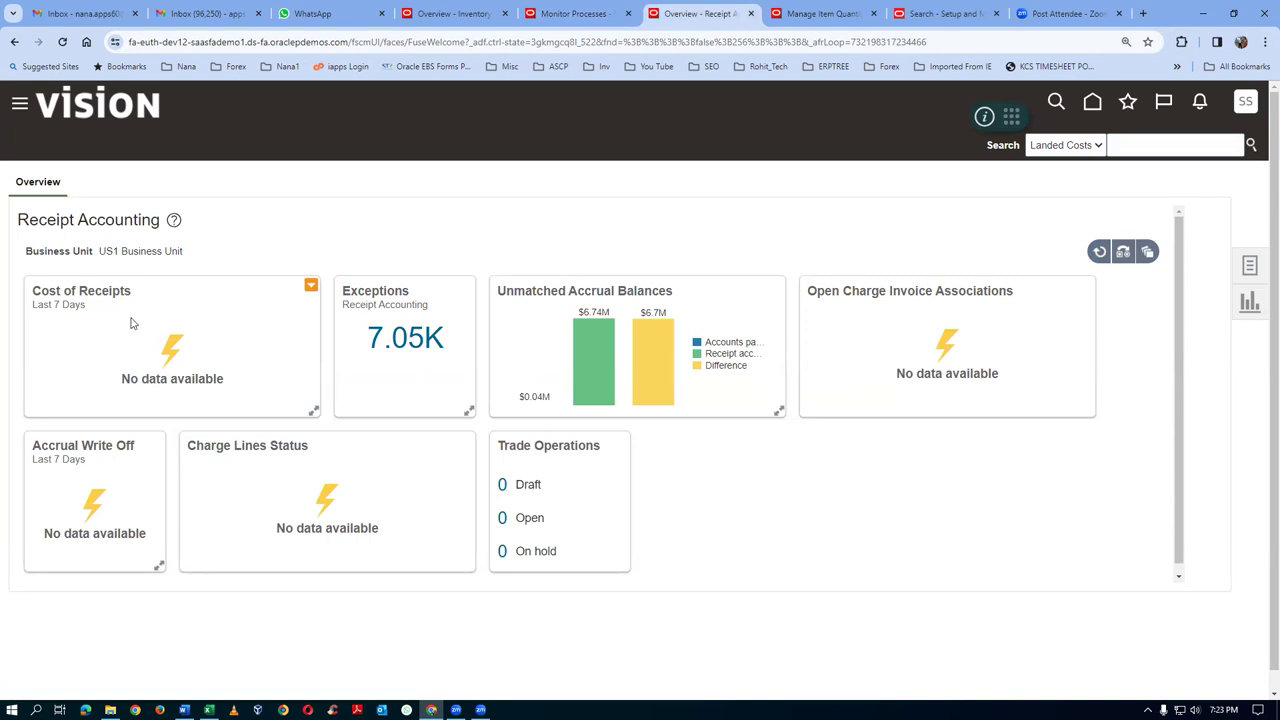
Open Review Receipt Accounting Distributions and search for transactions whose item starts with t0110
left_click(1249, 266)
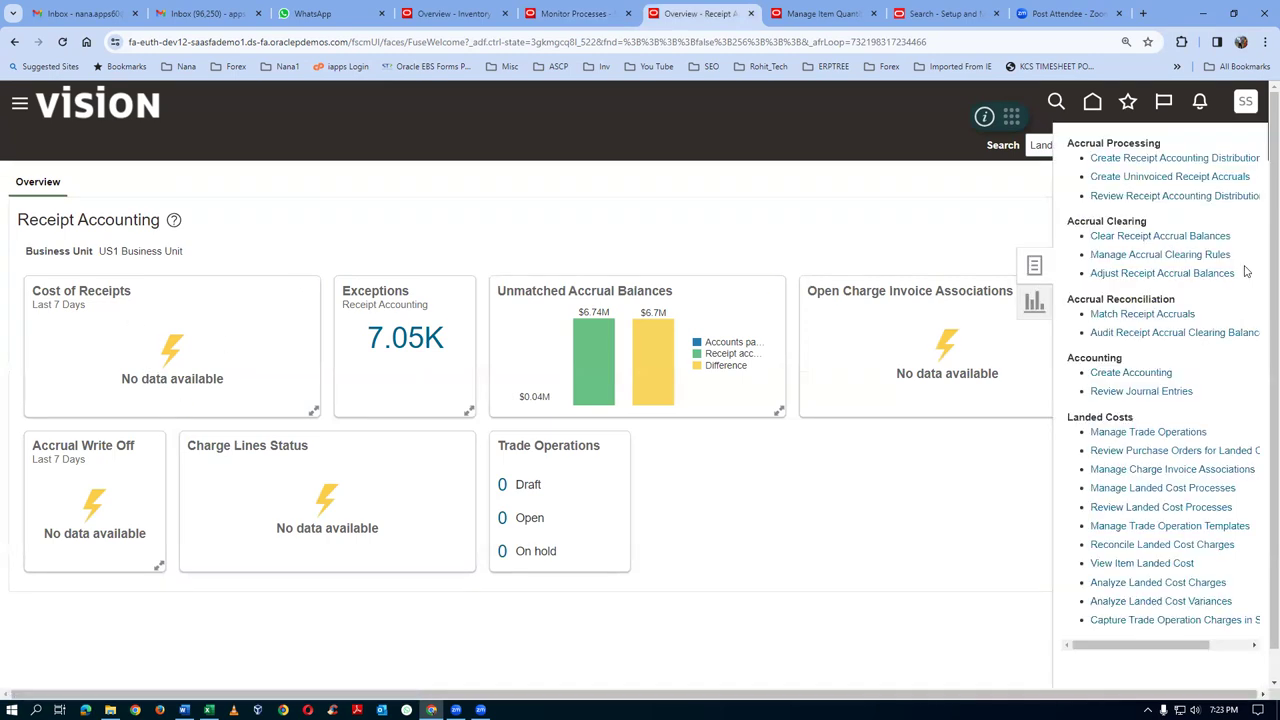
left_click(1165, 197)
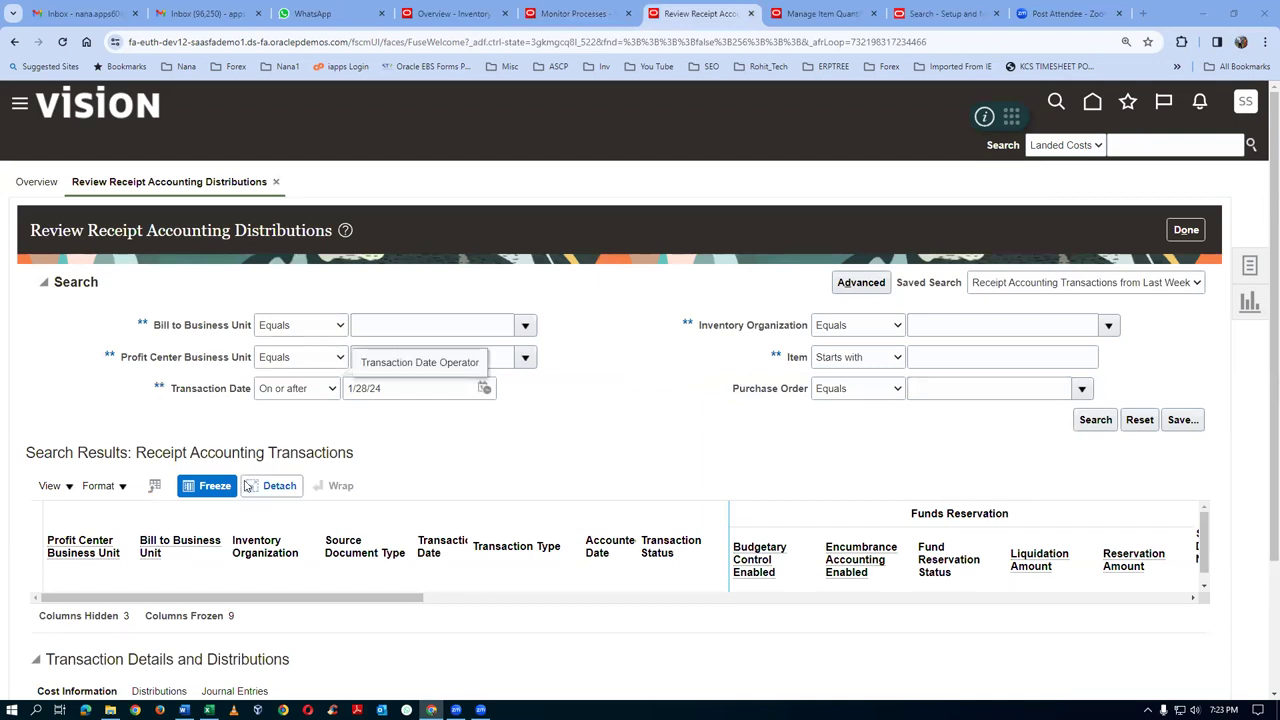
left_click(930, 356)
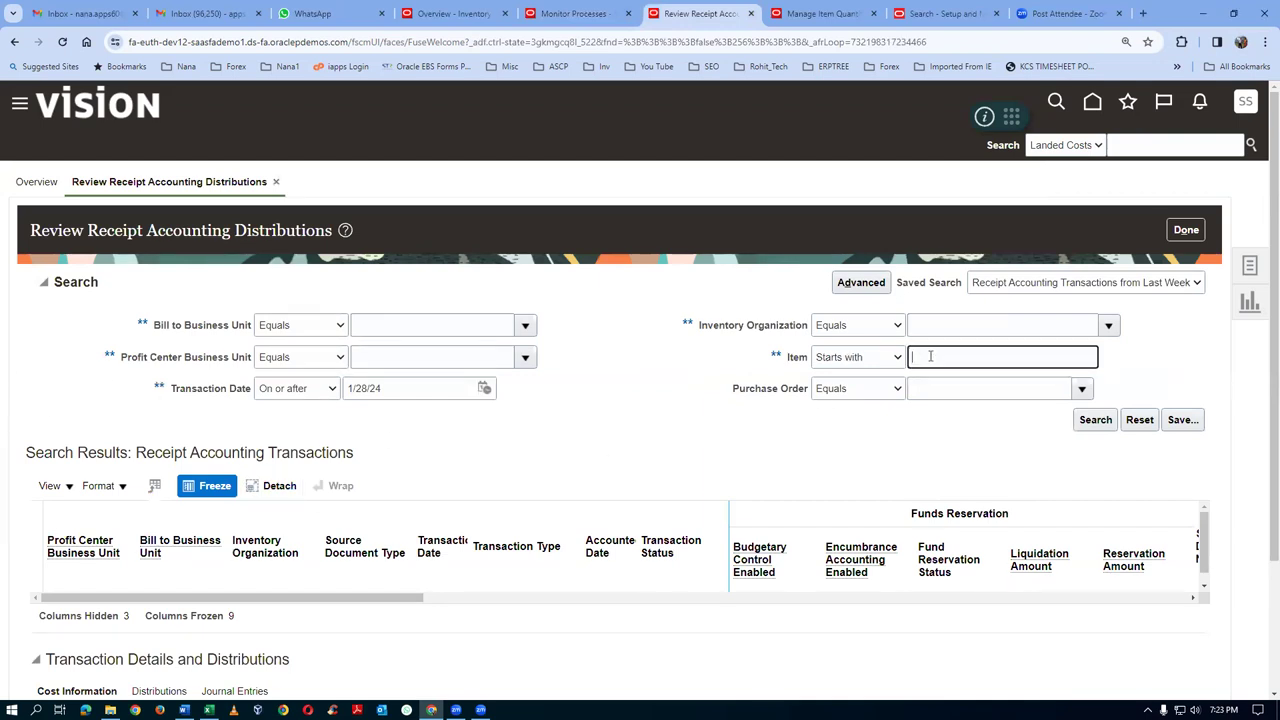
type("t0110")
left_click(1095, 420)
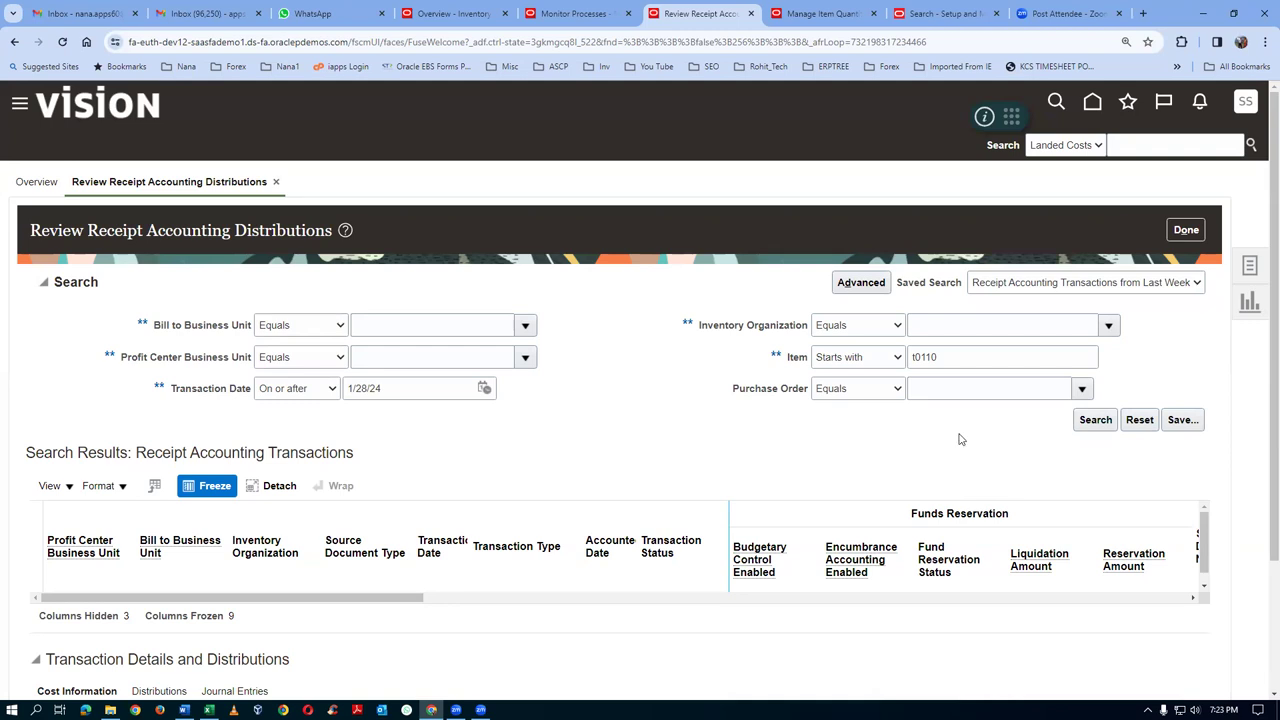
left_click(1100, 422)
Filter the distributions search to a Bill to Business Unit that starts with US1 and rerun it
left_click(305, 328)
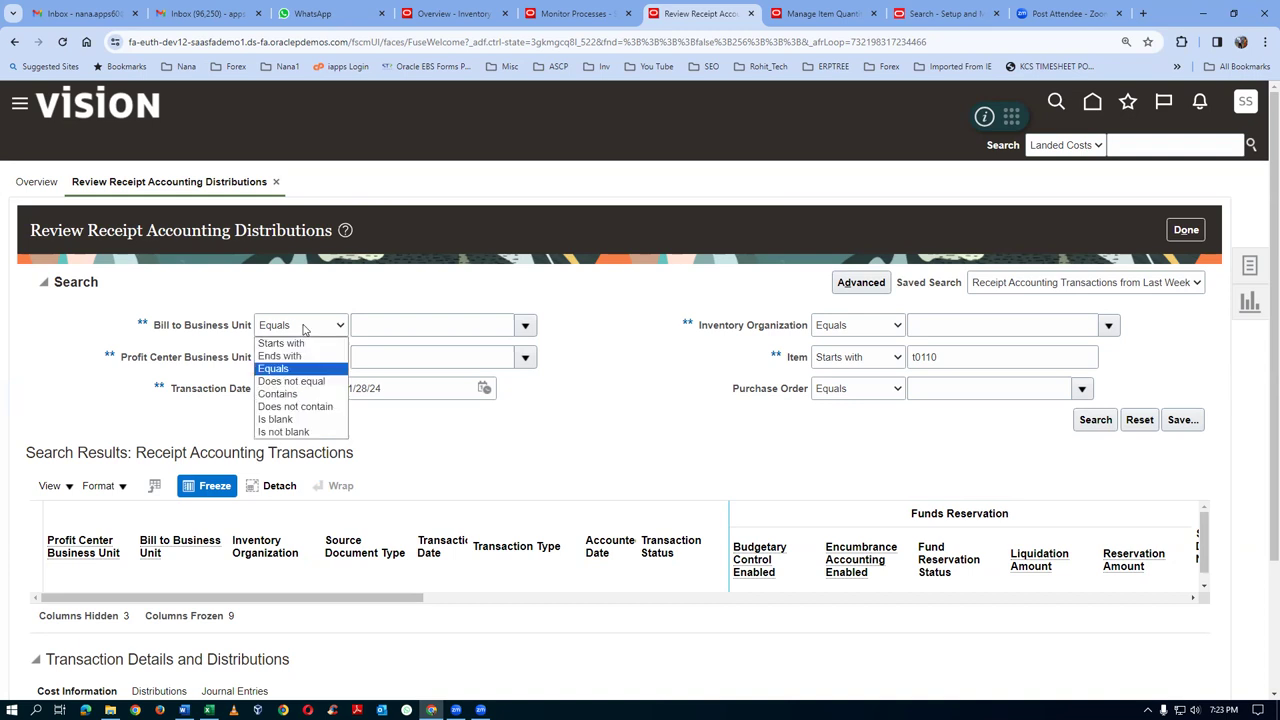
left_click(302, 344)
left_click(380, 325)
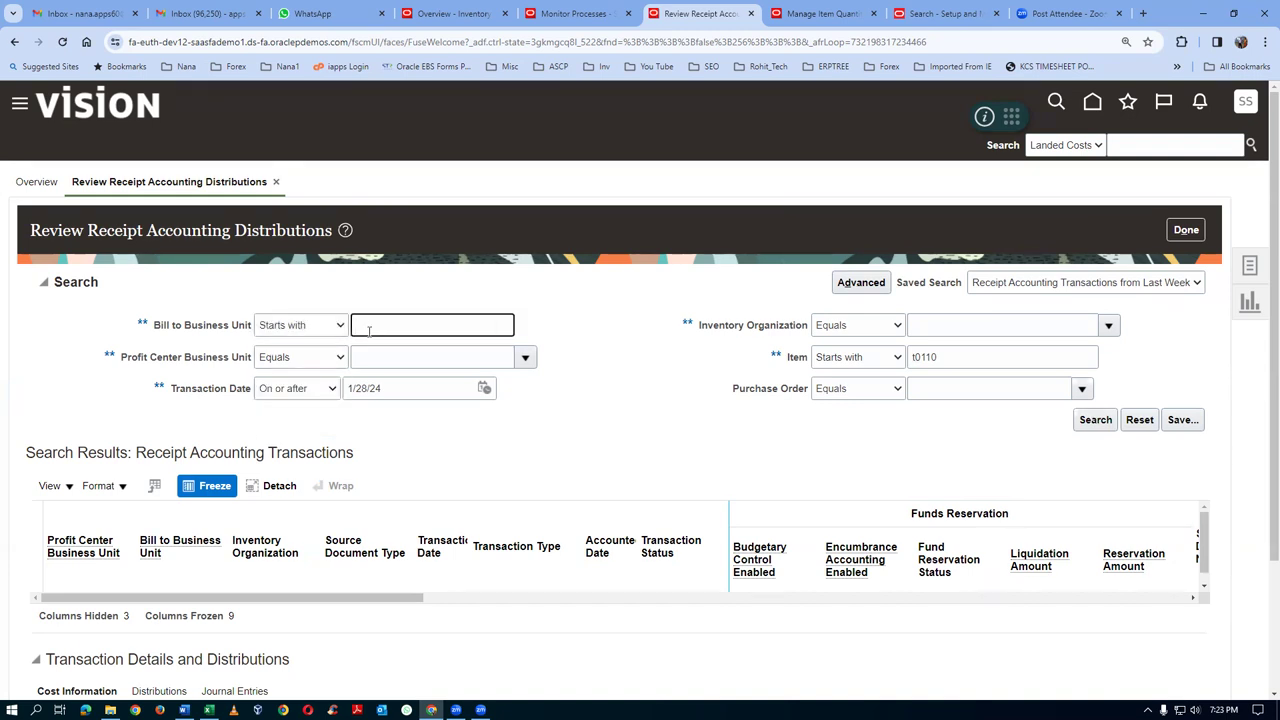
key("Tab")
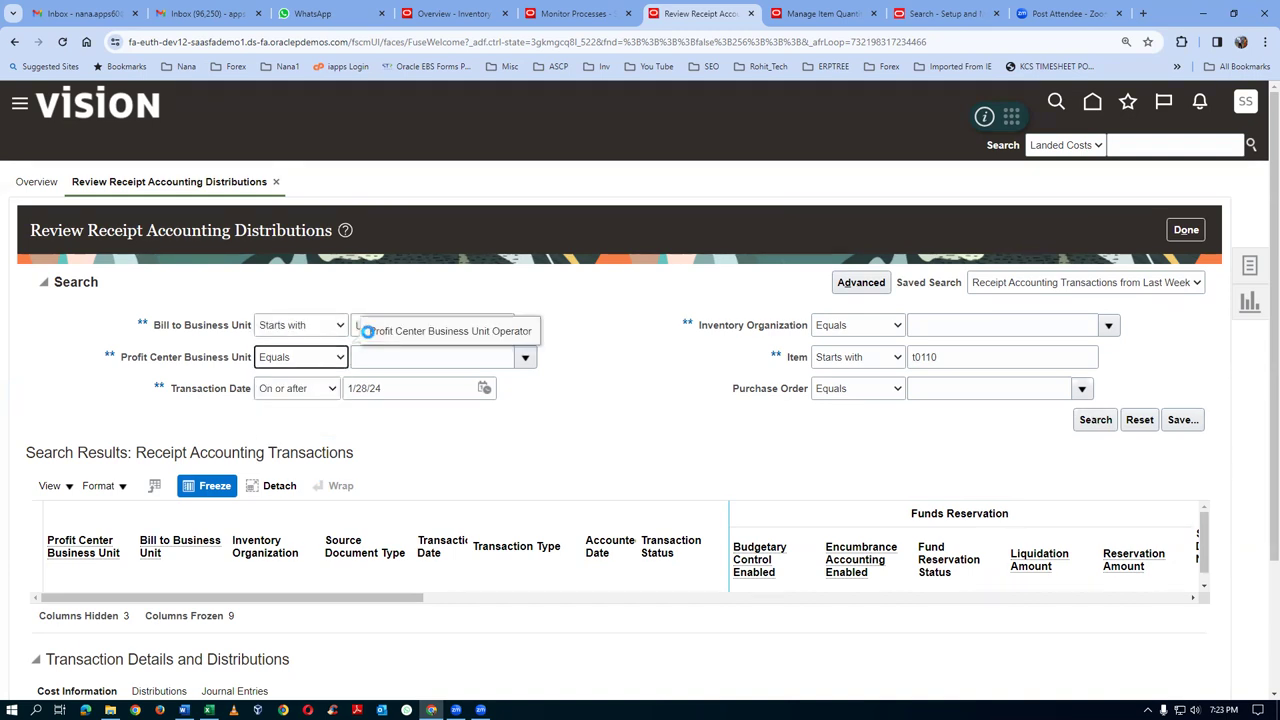
left_click(1084, 421)
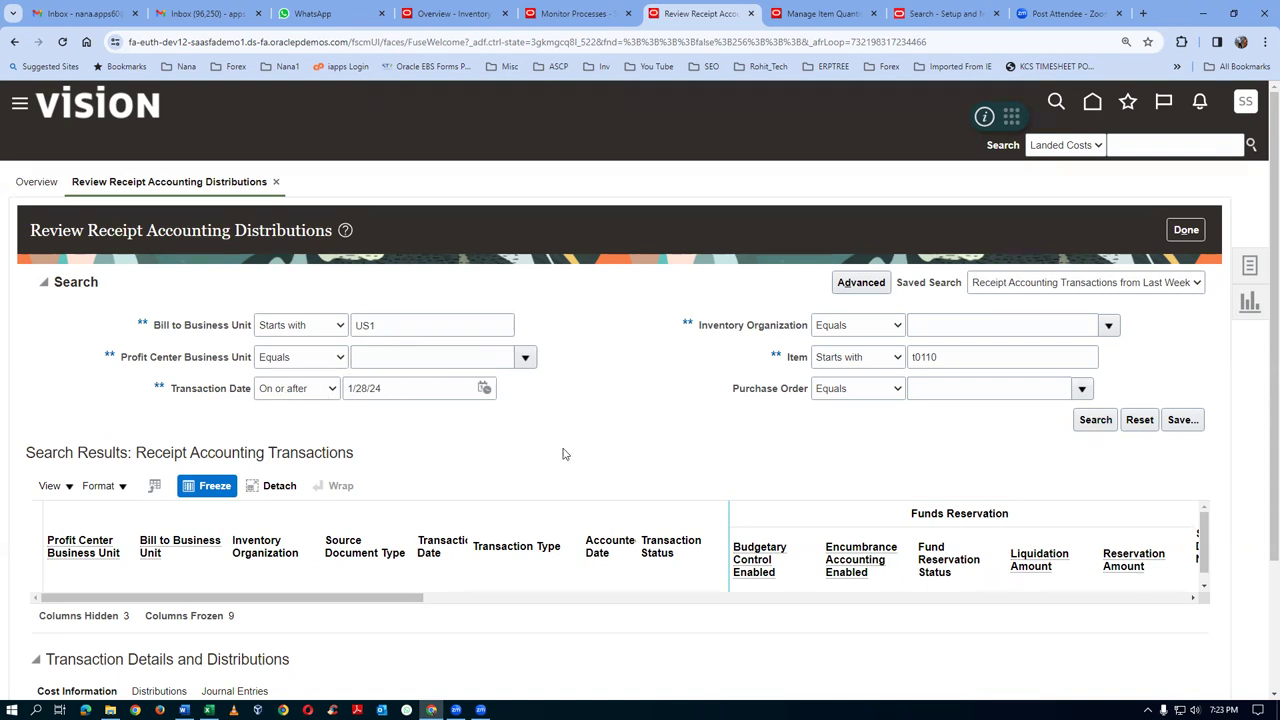
left_click(1093, 422)
left_click(1093, 421)
left_click(1093, 421)
left_click(1092, 421)
Extend the item filter to t0110_IOT and search the receipt accounting transactions again
left_click(963, 357)
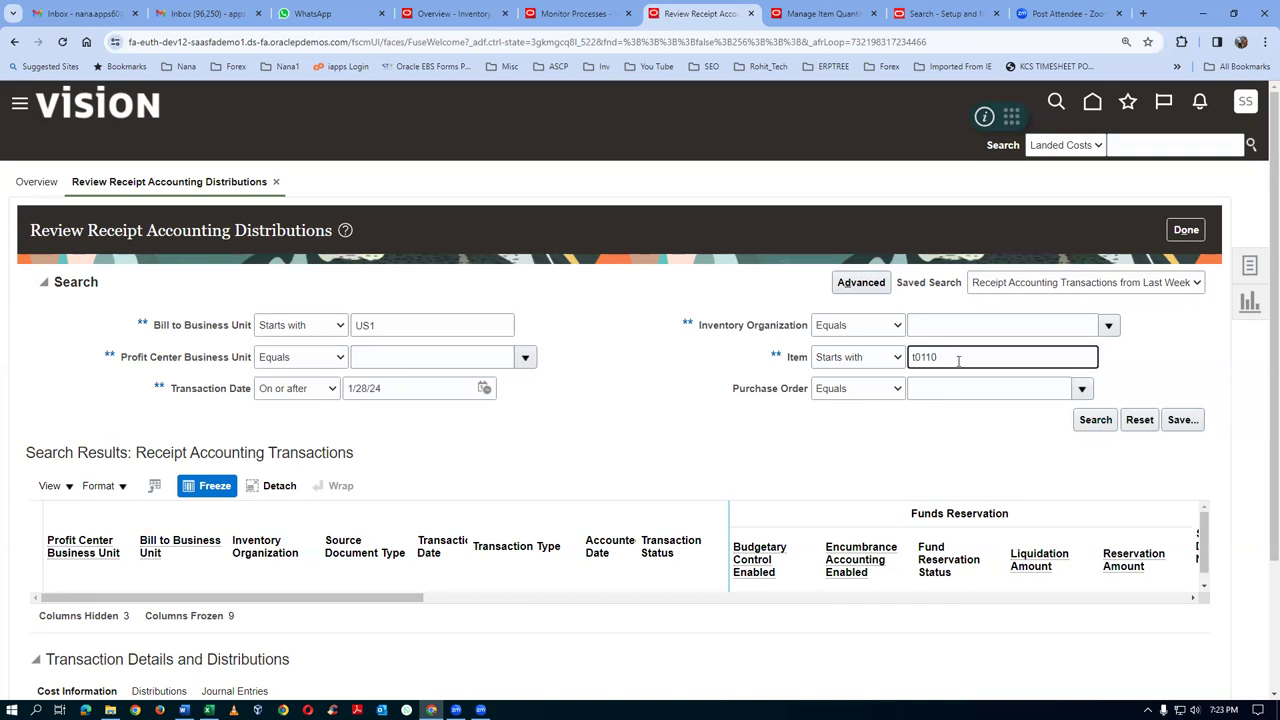
type("_IOT")
left_click(1054, 440)
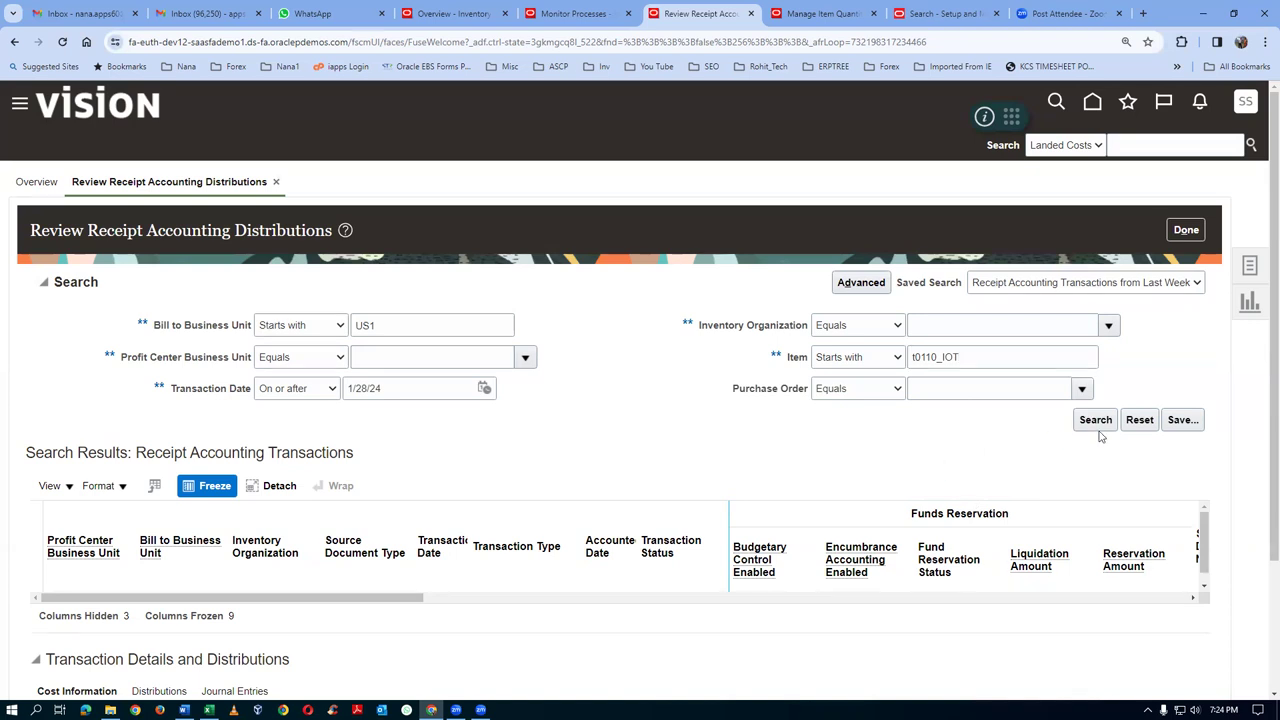
left_click(1096, 421)
left_click(846, 327)
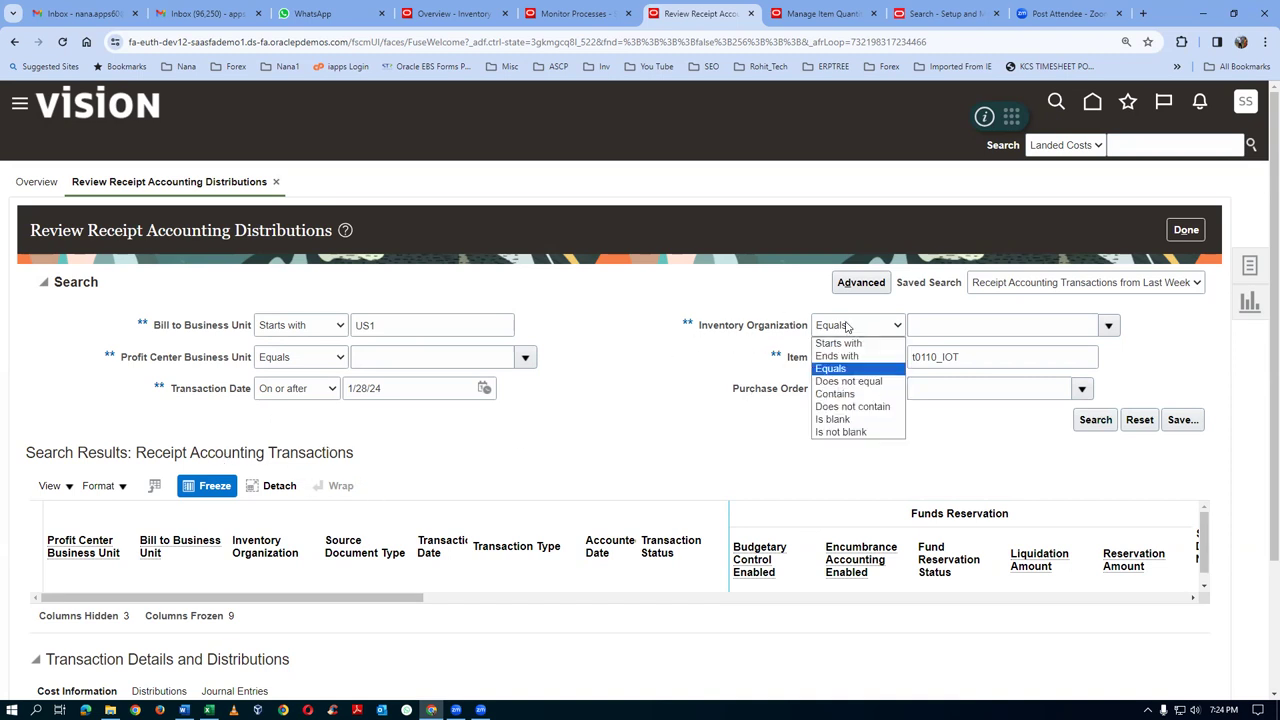
left_click(850, 328)
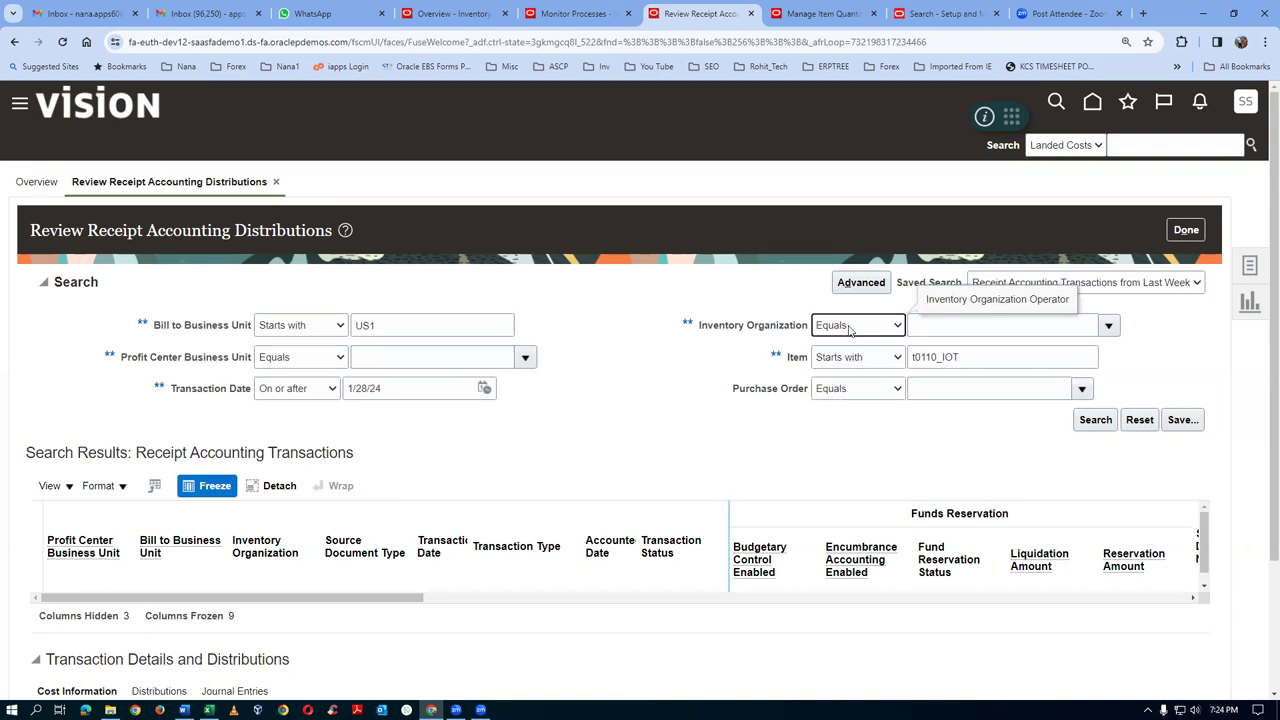
Try to filter the distributions search by inventory organization T012
left_click(927, 327)
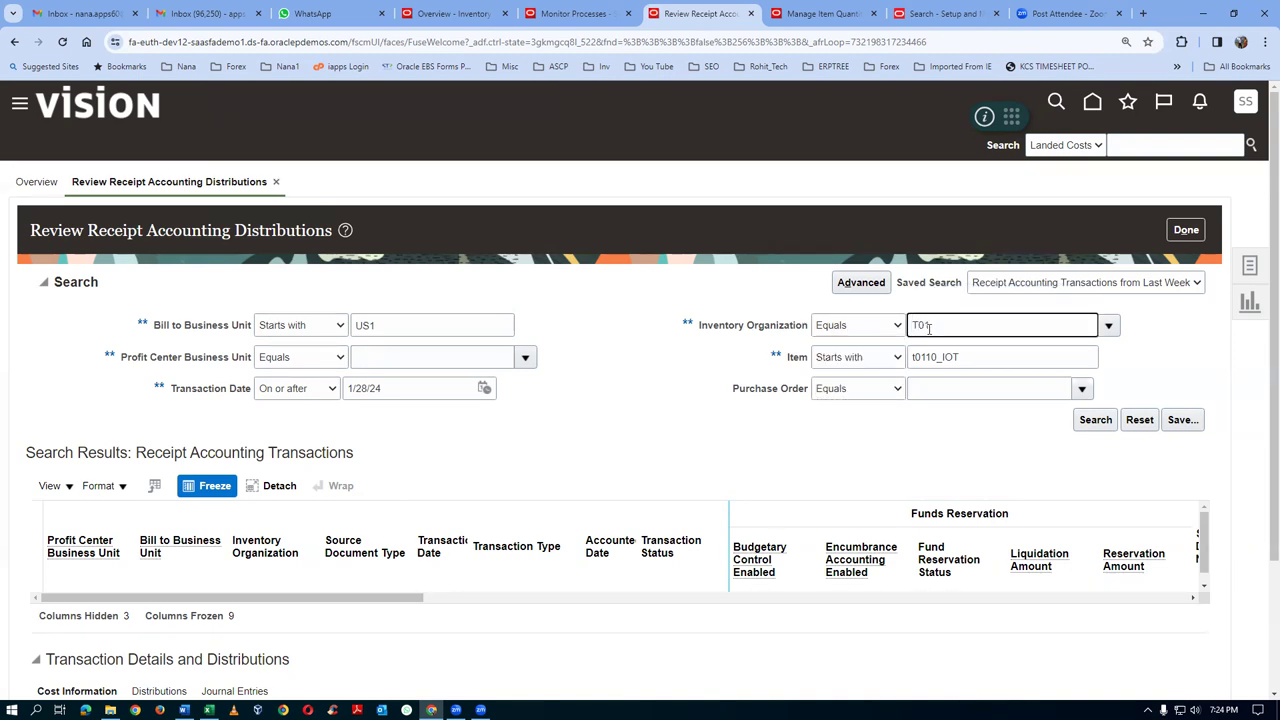
left_click(863, 469)
left_click(1097, 421)
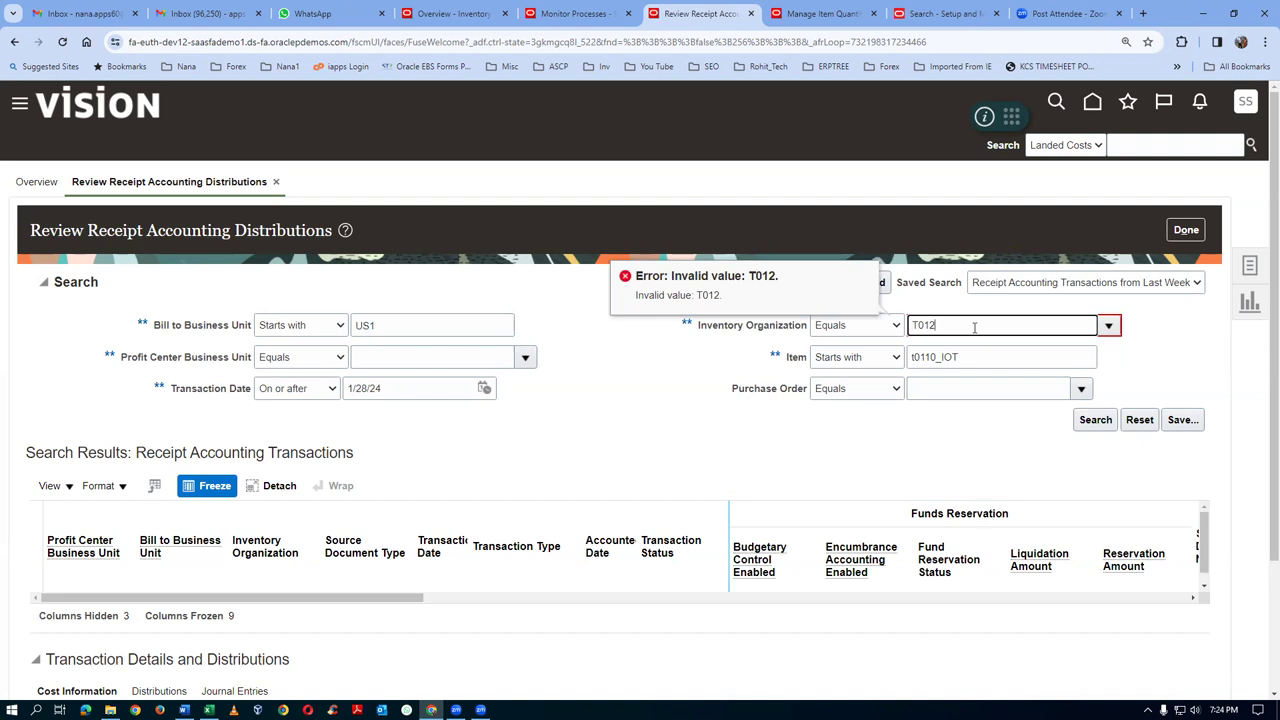
key("Tab")
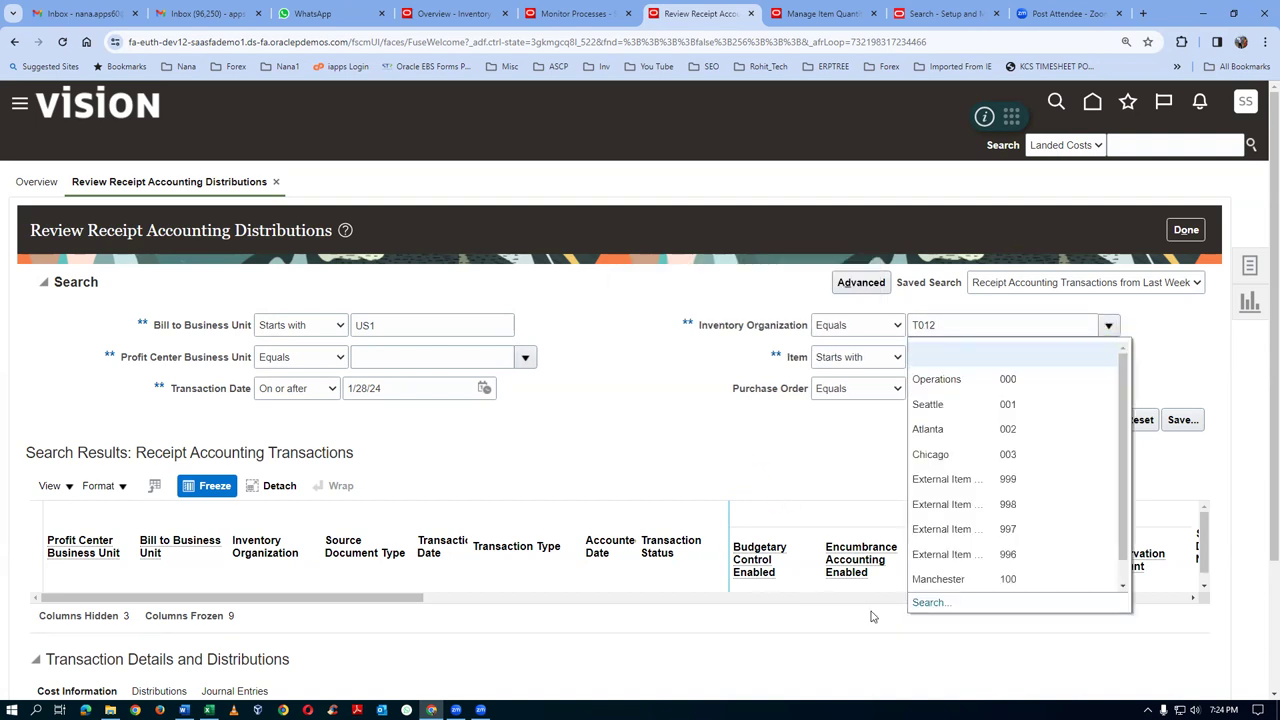
Open the inventory organization lookup and search it for organization T01
left_click(922, 610)
left_click(638, 359)
type("T01")
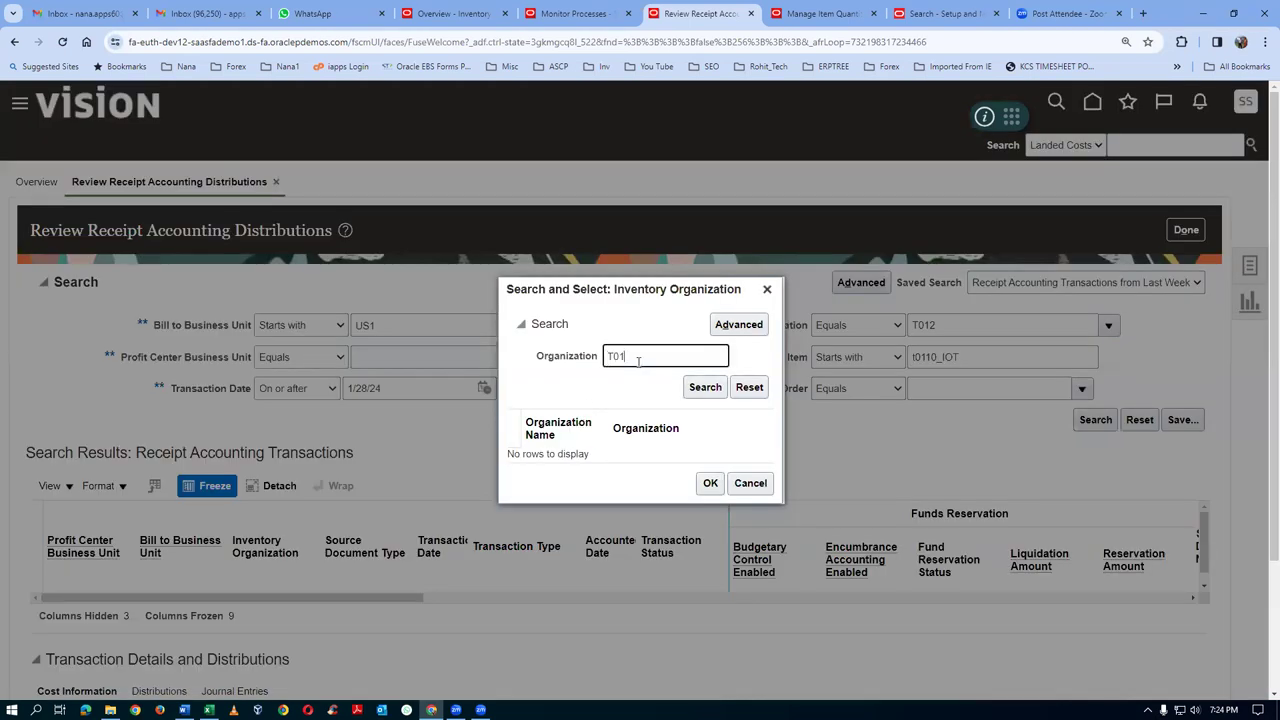
left_click(705, 389)
left_click_drag(657, 363, 503, 388)
type("t01")
left_click(703, 390)
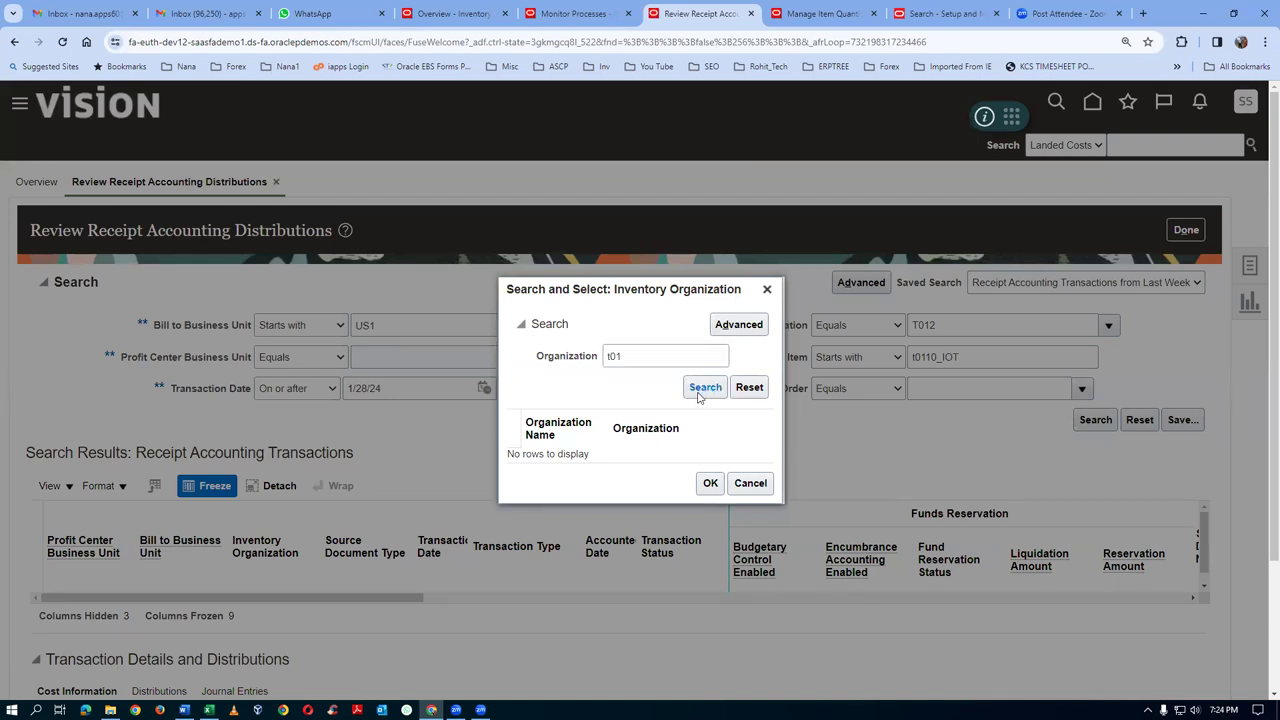
left_click(634, 359)
type("t")
left_click(711, 391)
Switch the organization lookup to advanced search and find organizations whose code does not contain z
left_click(755, 329)
left_click(592, 365)
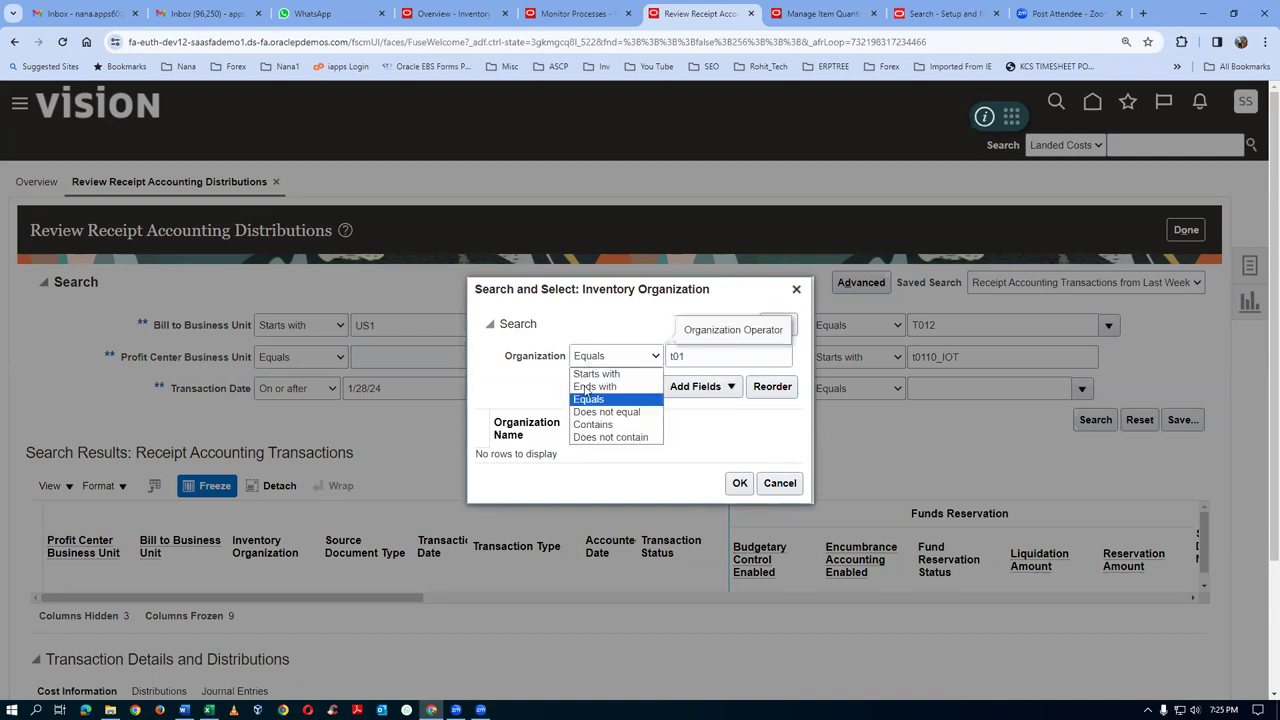
left_click(578, 436)
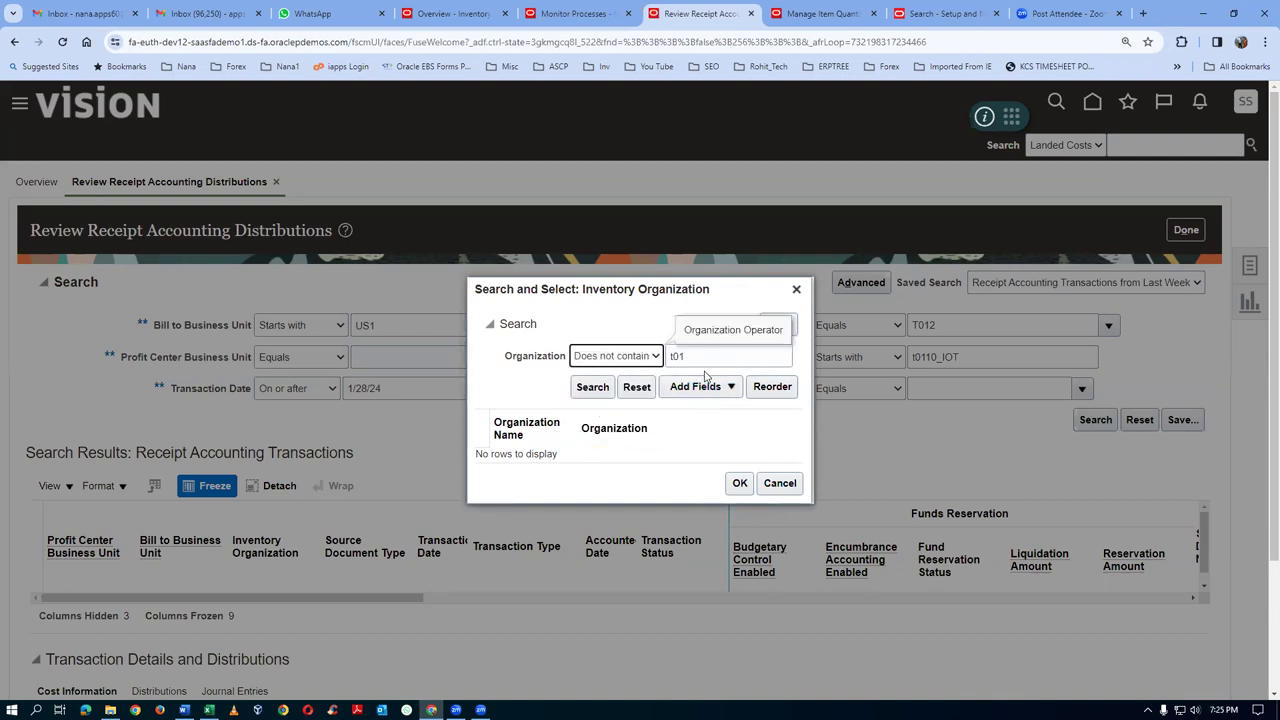
key("Tab")
type("z")
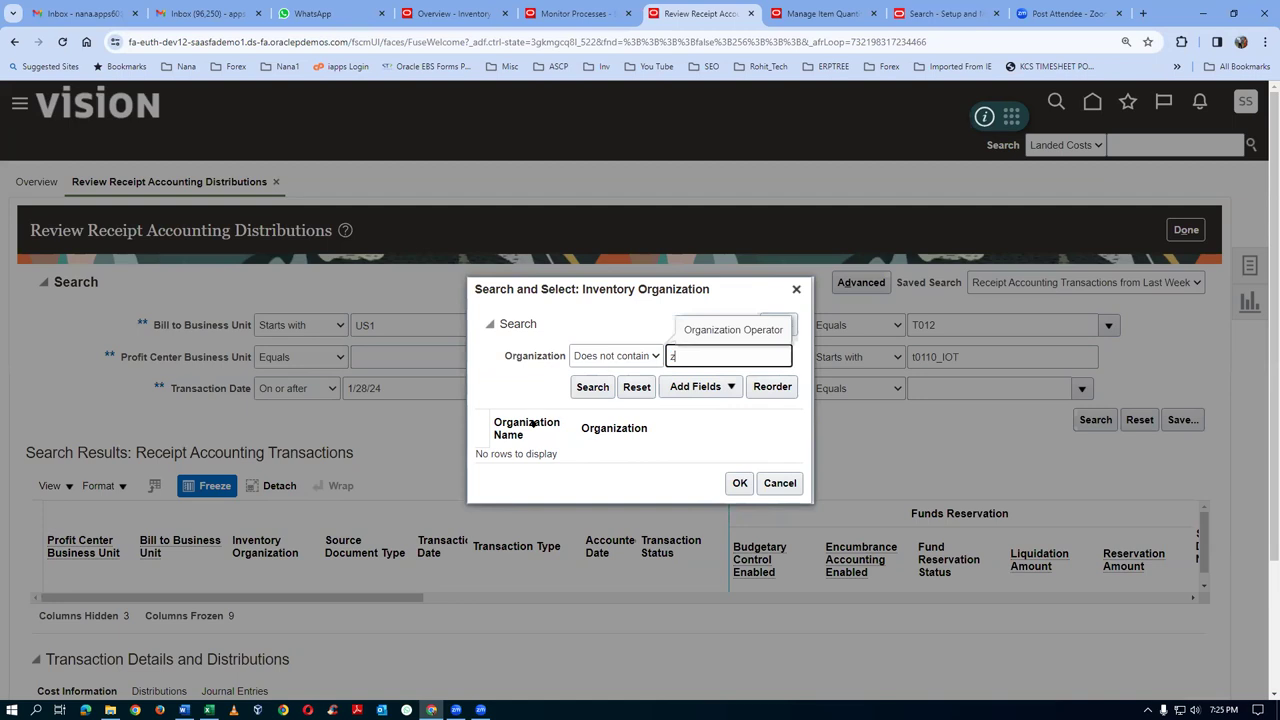
left_click(590, 389)
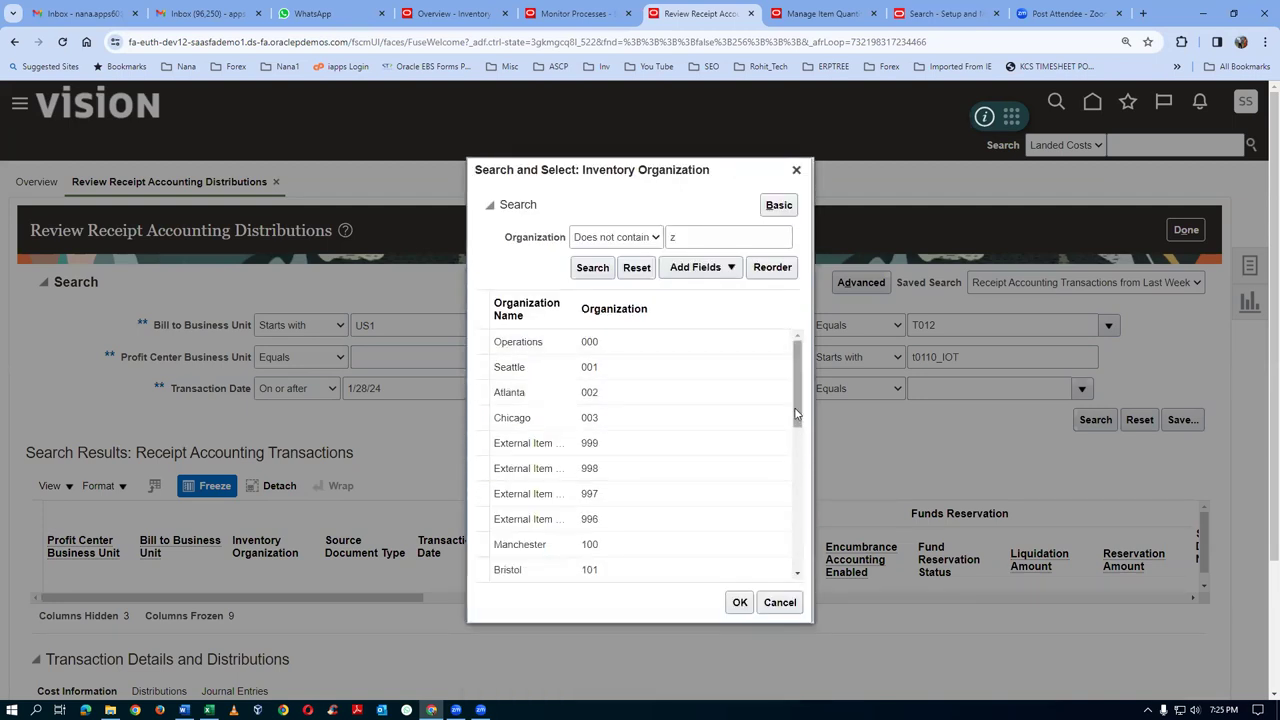
Choose t01_child_2 (T012) from the organization list as the inventory organization filter
scroll(800, 465, "down", 2)
scroll(803, 480, "down", 10)
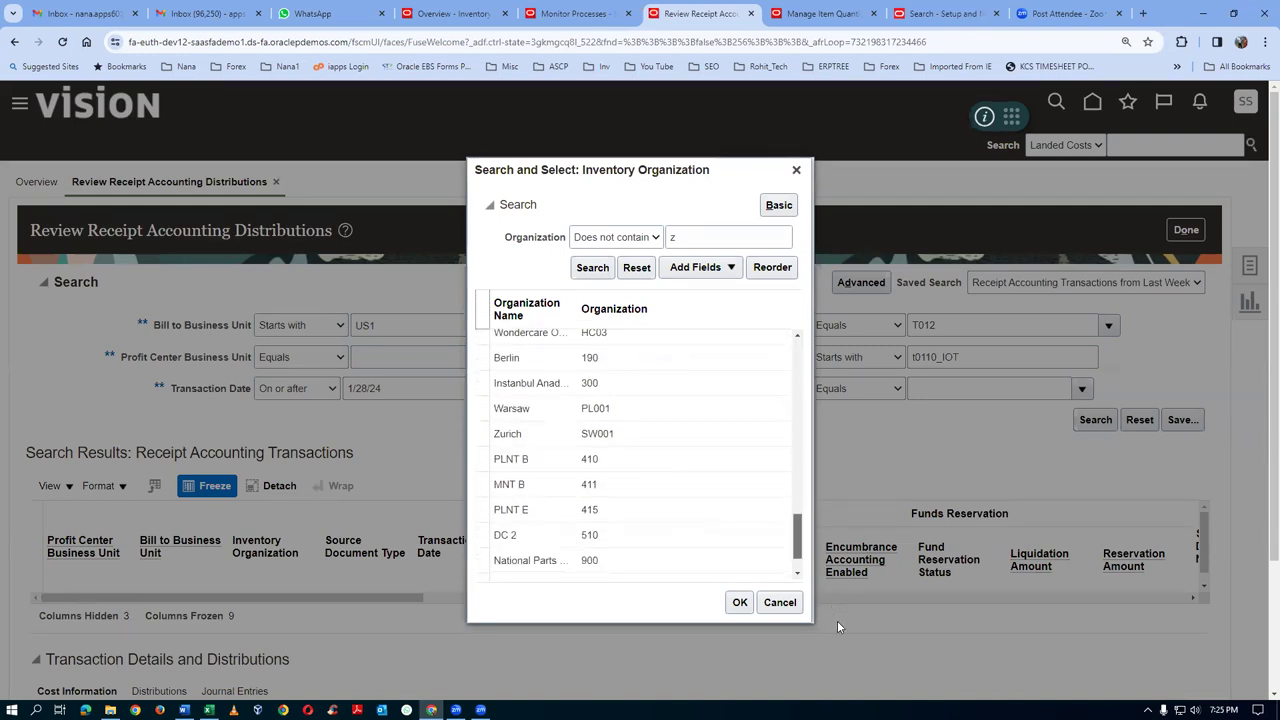
left_click_drag(800, 498, 830, 575)
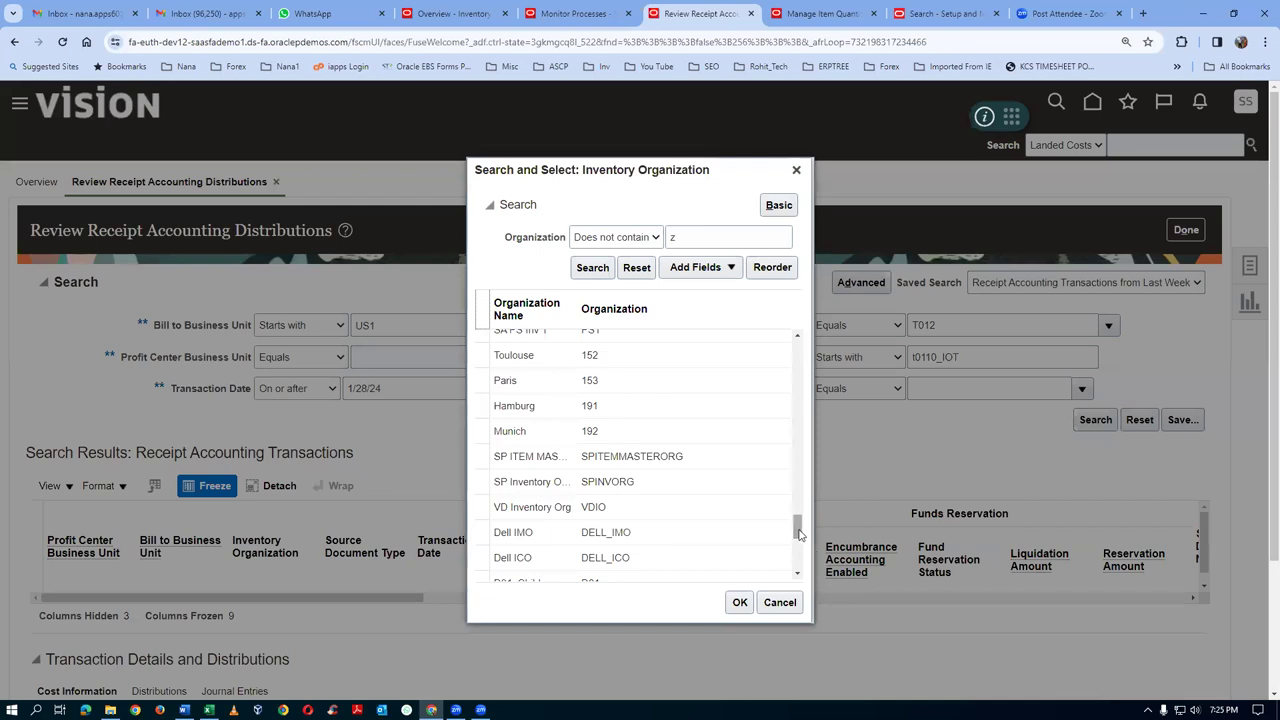
left_click_drag(801, 535, 816, 563)
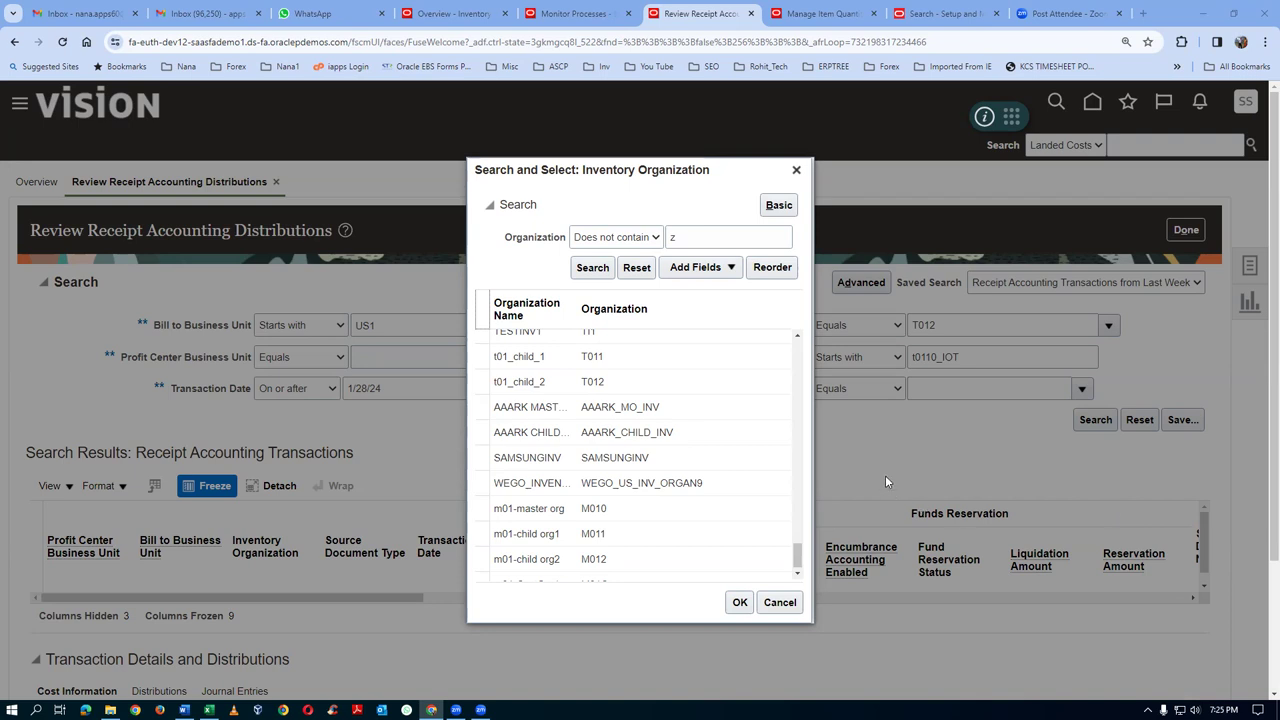
left_click(552, 385)
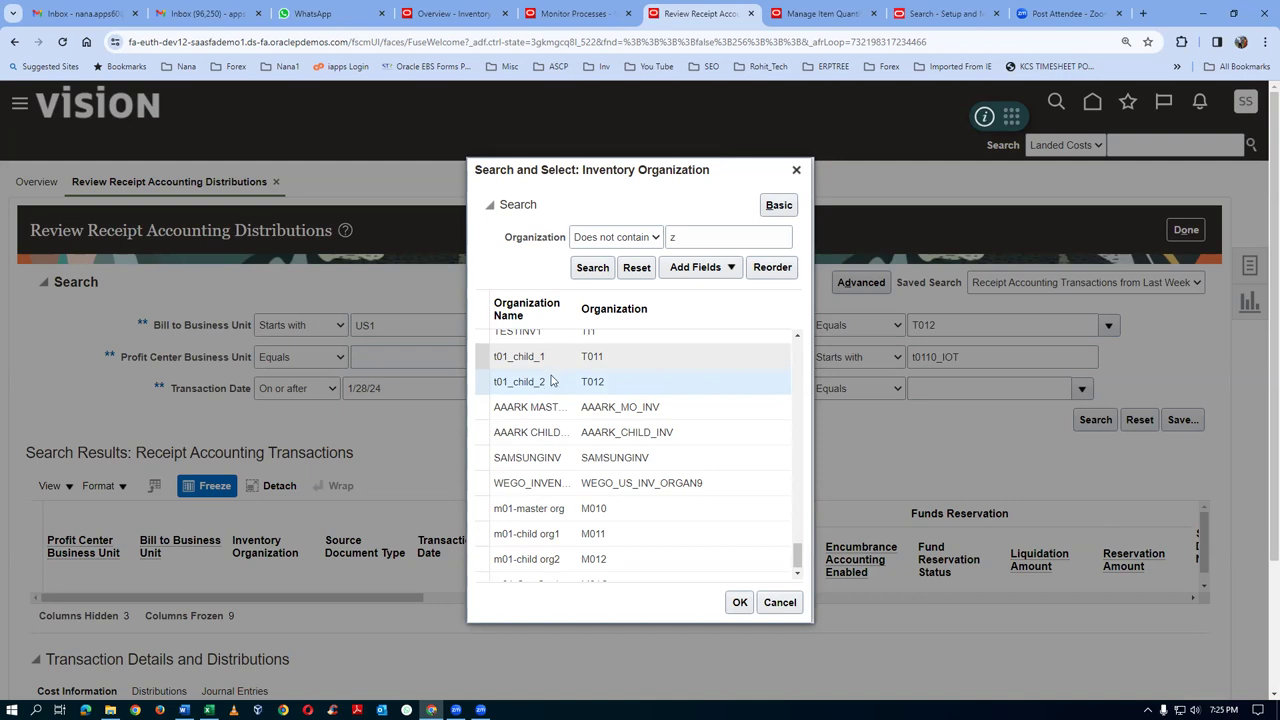
left_click(738, 603)
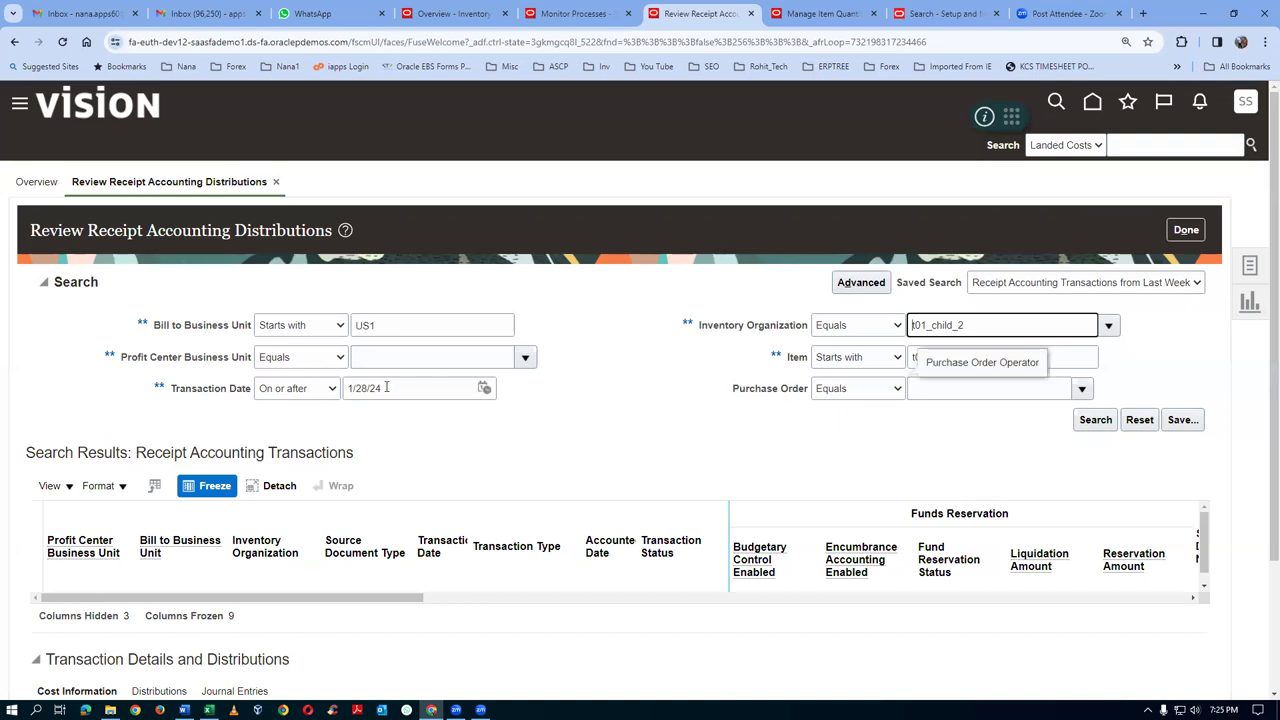
Clear the Bill to Business Unit filter and rerun the receipt accounting transactions search
double_click(389, 331)
key("BackSpace")
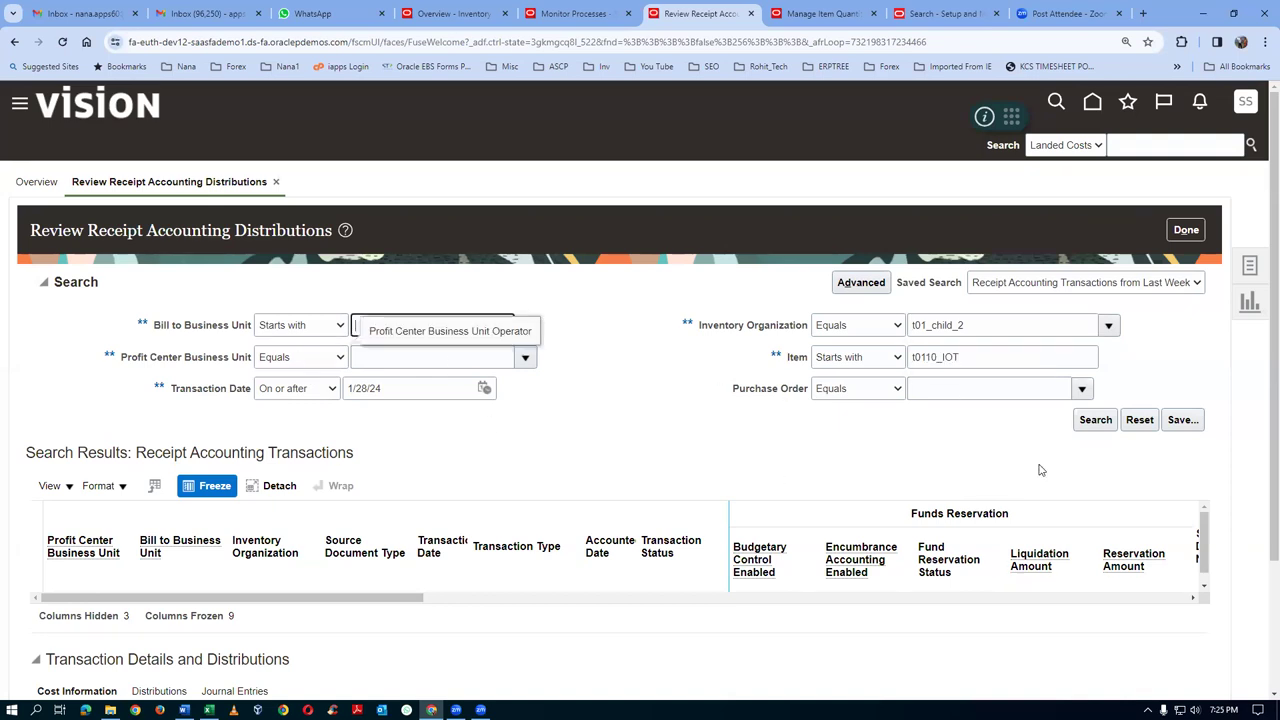
left_click(1100, 422)
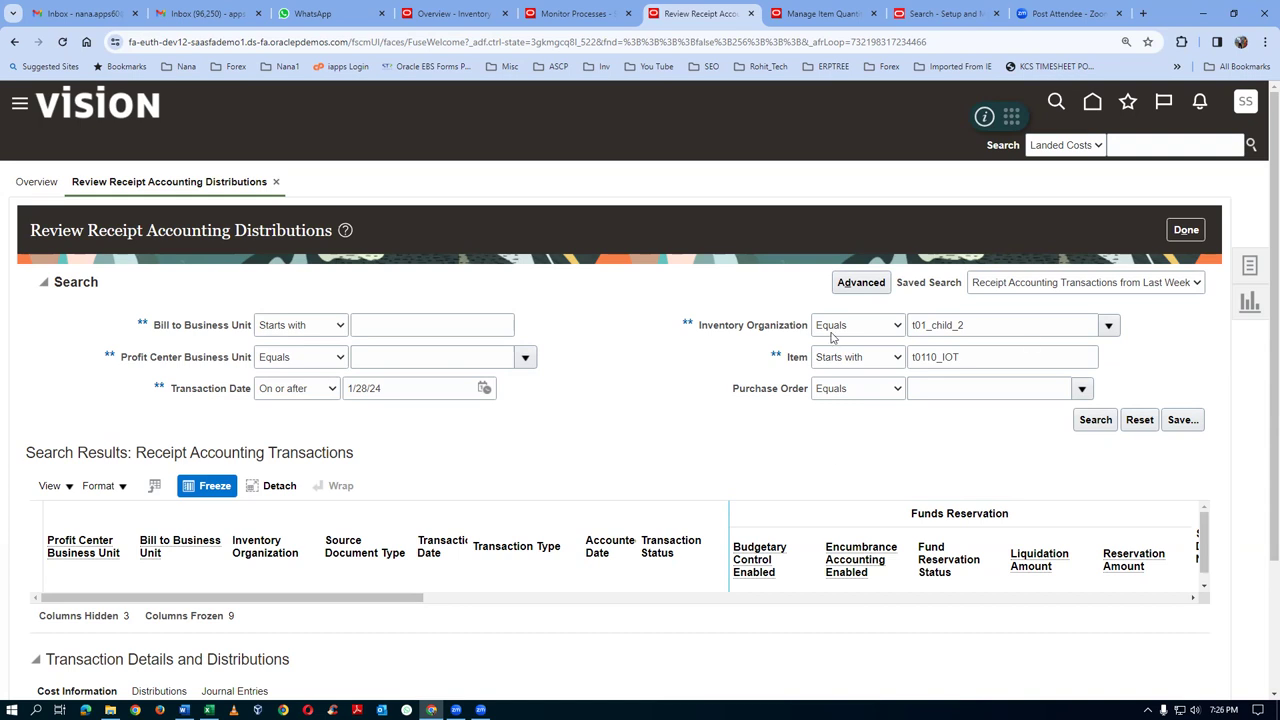
Leave the distributions review, then sign out of the application and back in
left_click(1186, 230)
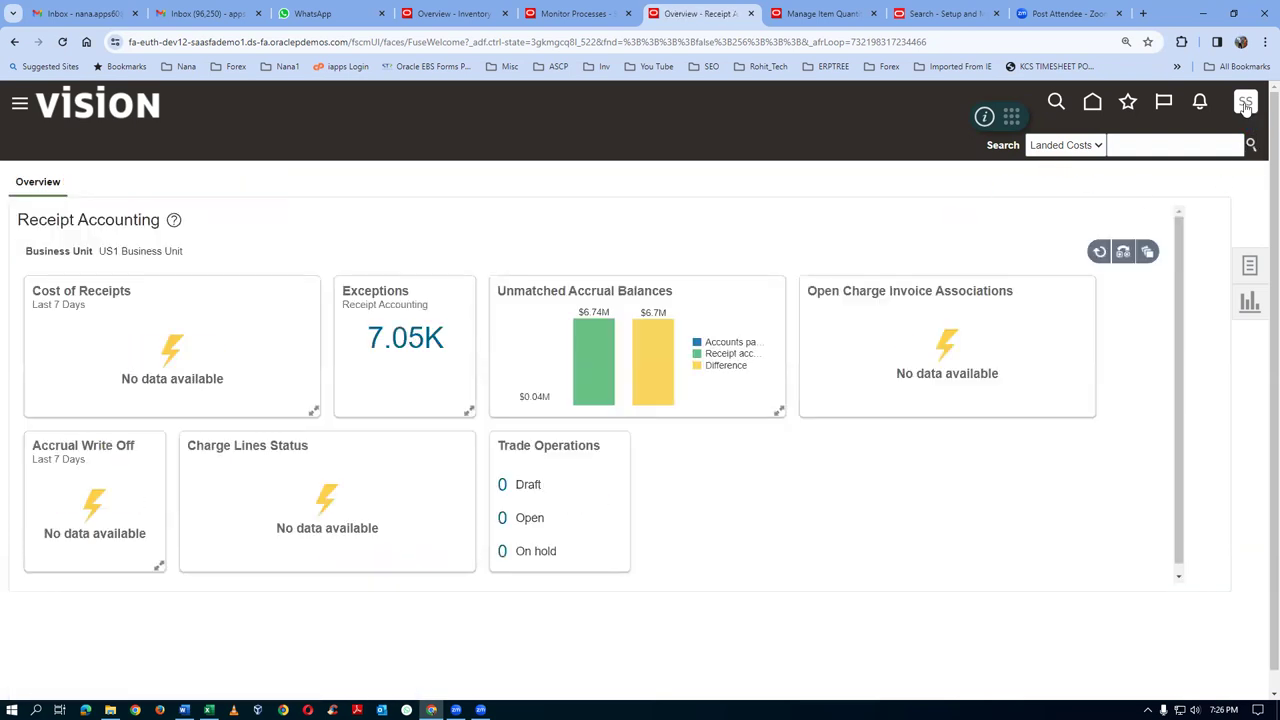
left_click(1245, 104)
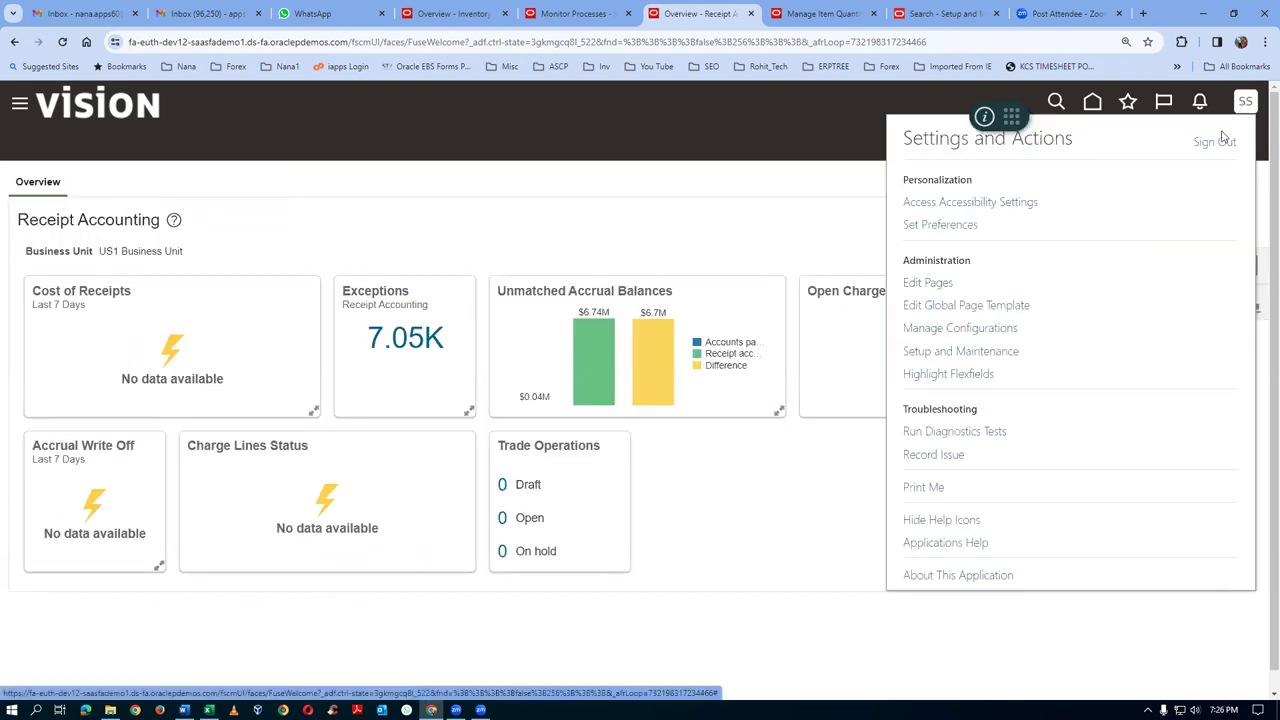
left_click(801, 240)
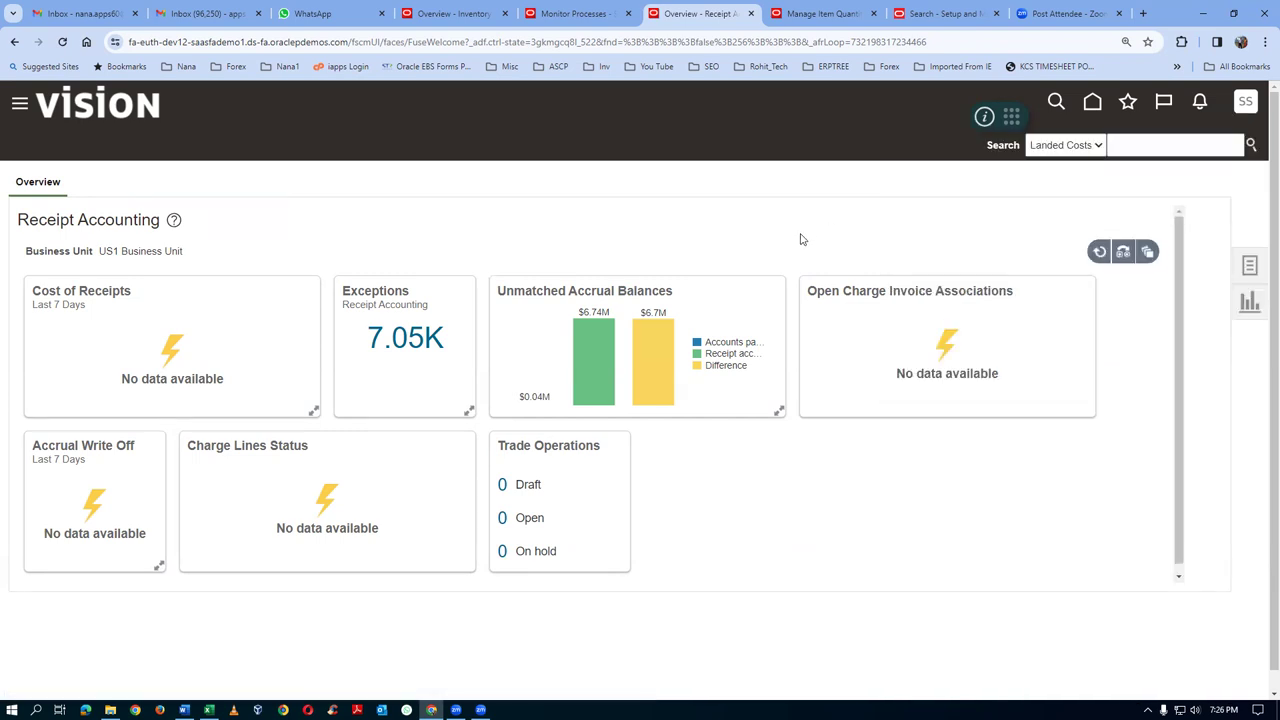
left_click(1243, 106)
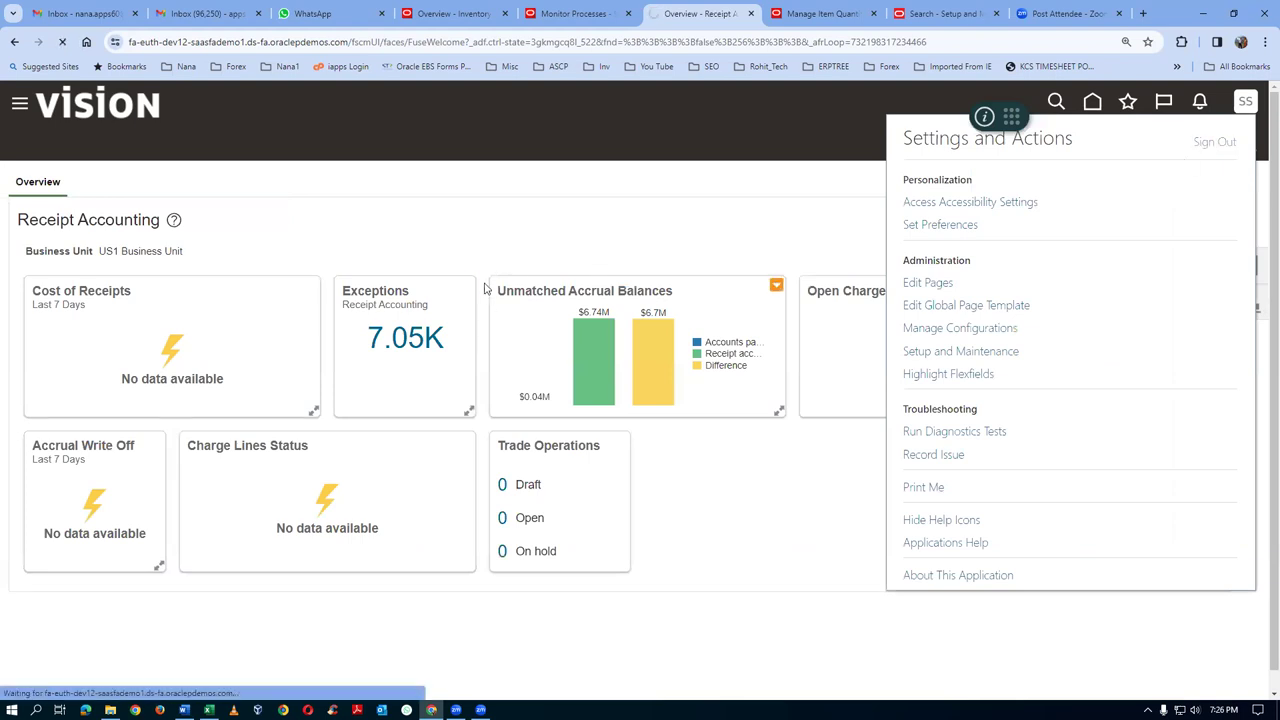
left_click(613, 360)
left_click(584, 422)
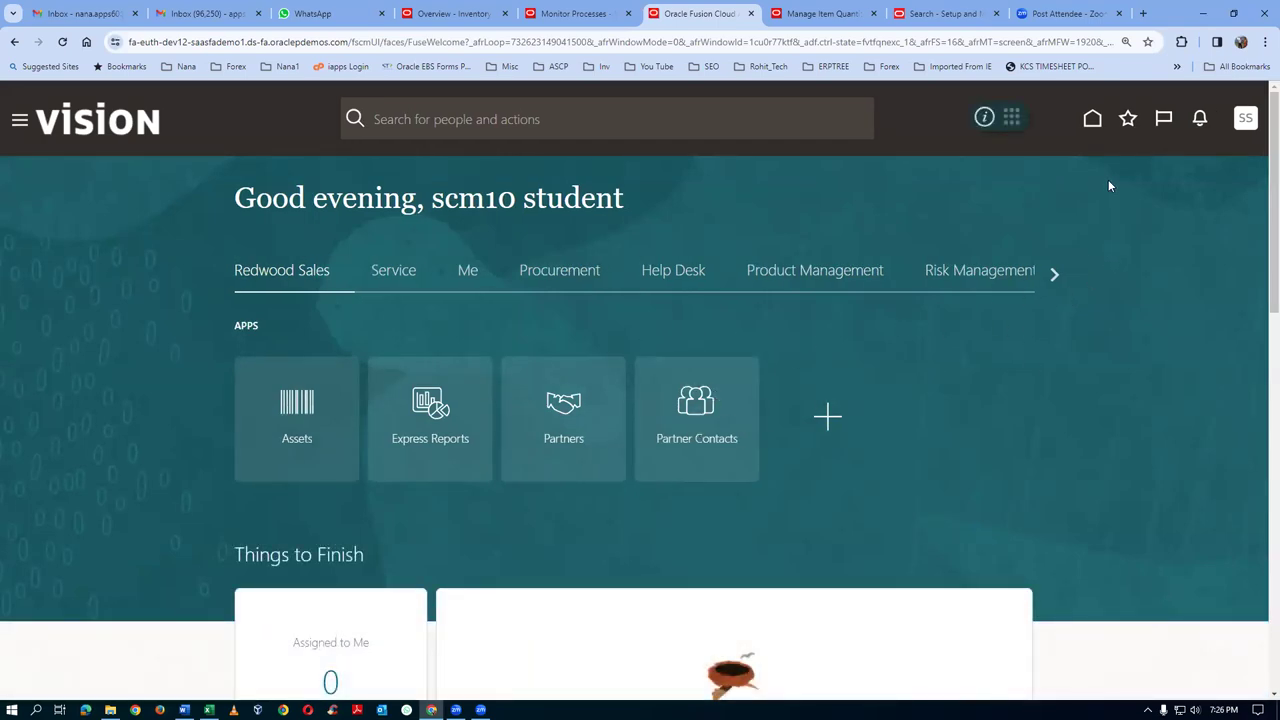
Open Receipt Accounting from the supply chain apps on the home page and refresh its overview data
left_click(1053, 272)
left_click(1053, 272)
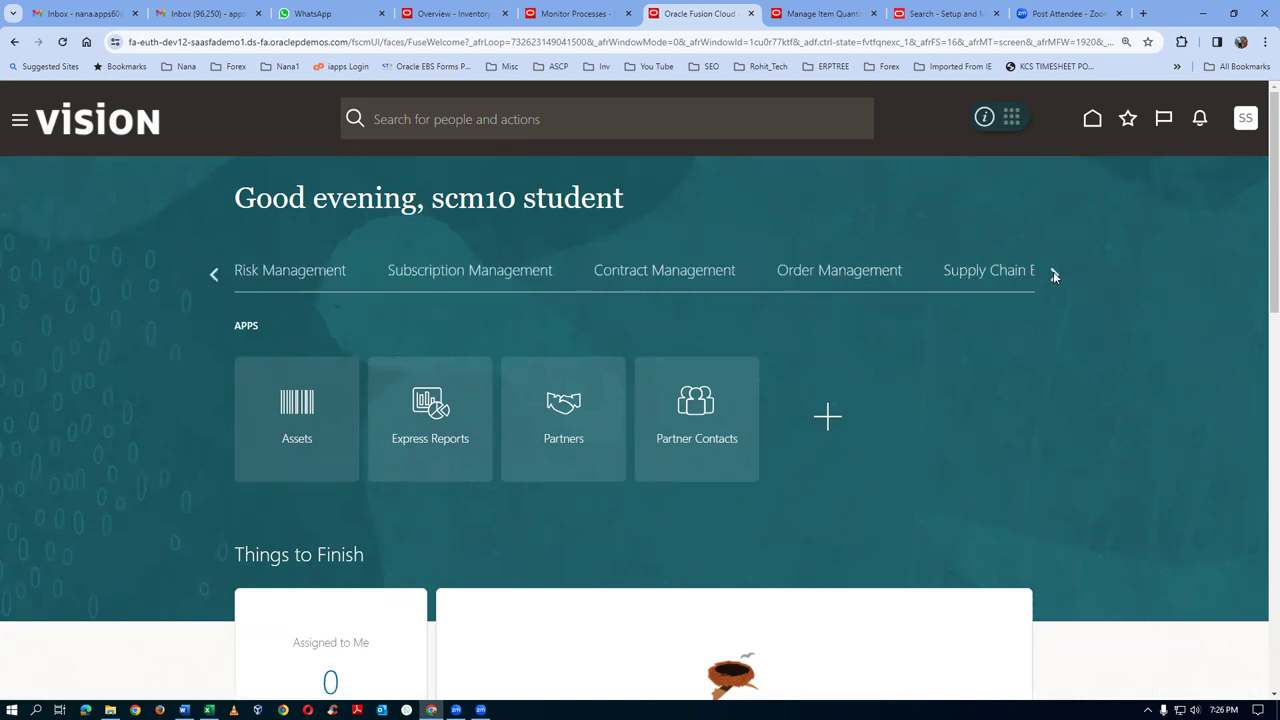
left_click(994, 272)
scroll(543, 696, "down", 2)
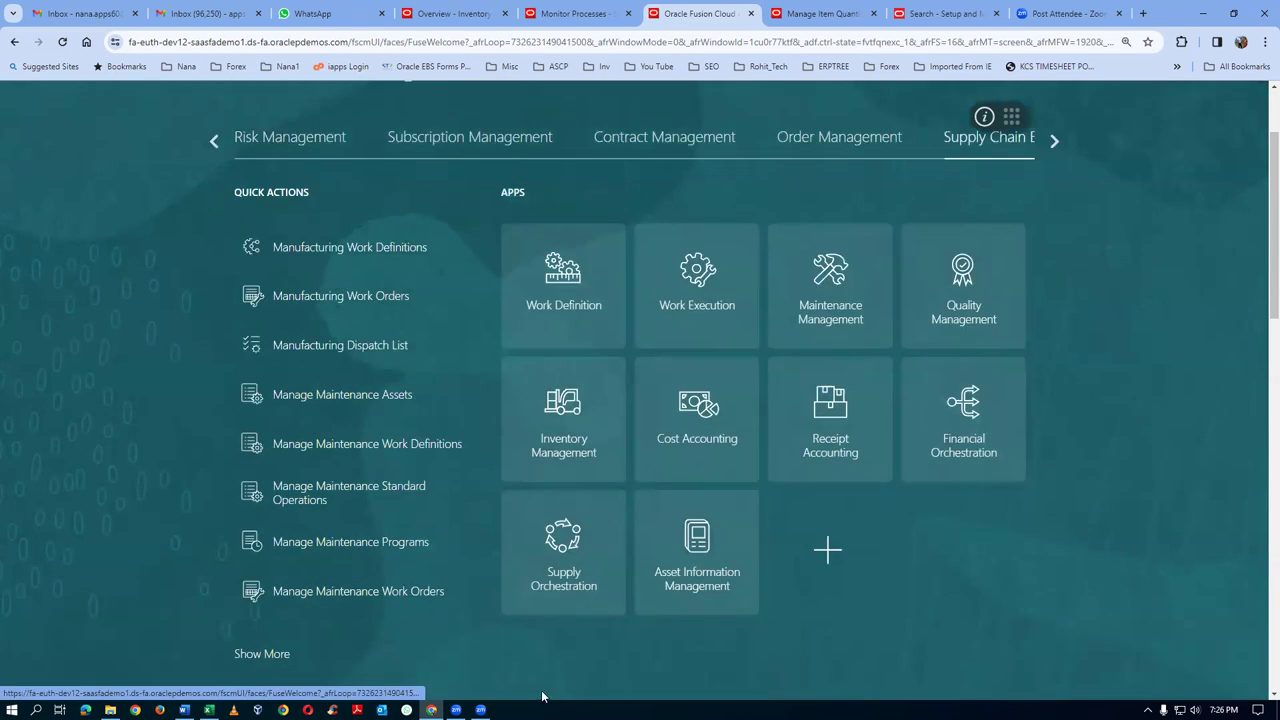
left_click(813, 455)
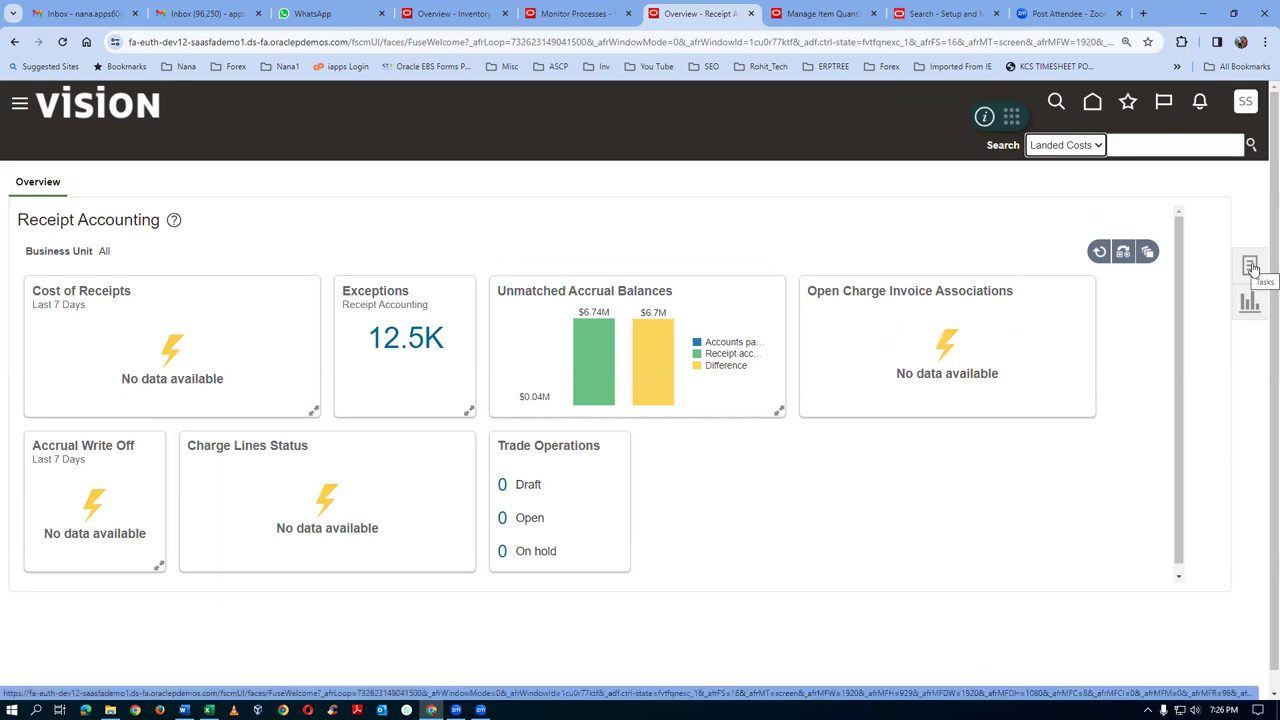
left_click(1099, 251)
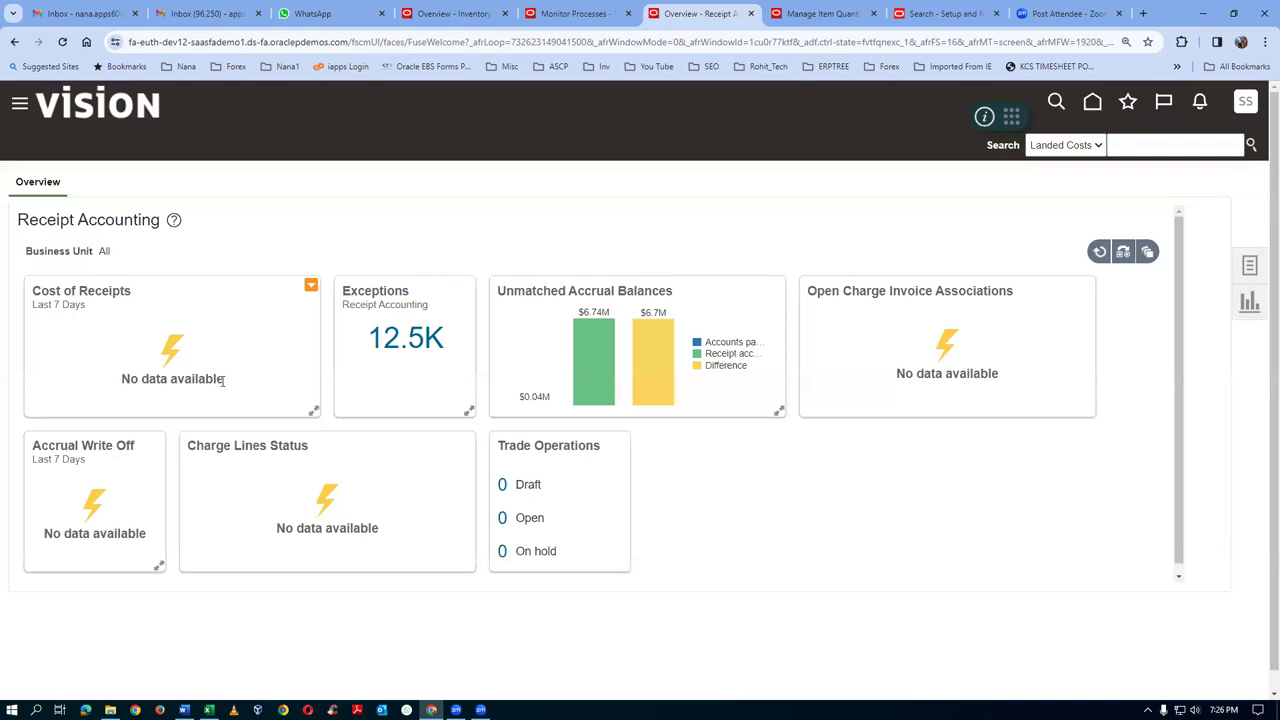
Open the Receipt Accounting process exceptions and show the error transaction details for the Receiving source
left_click(1251, 264)
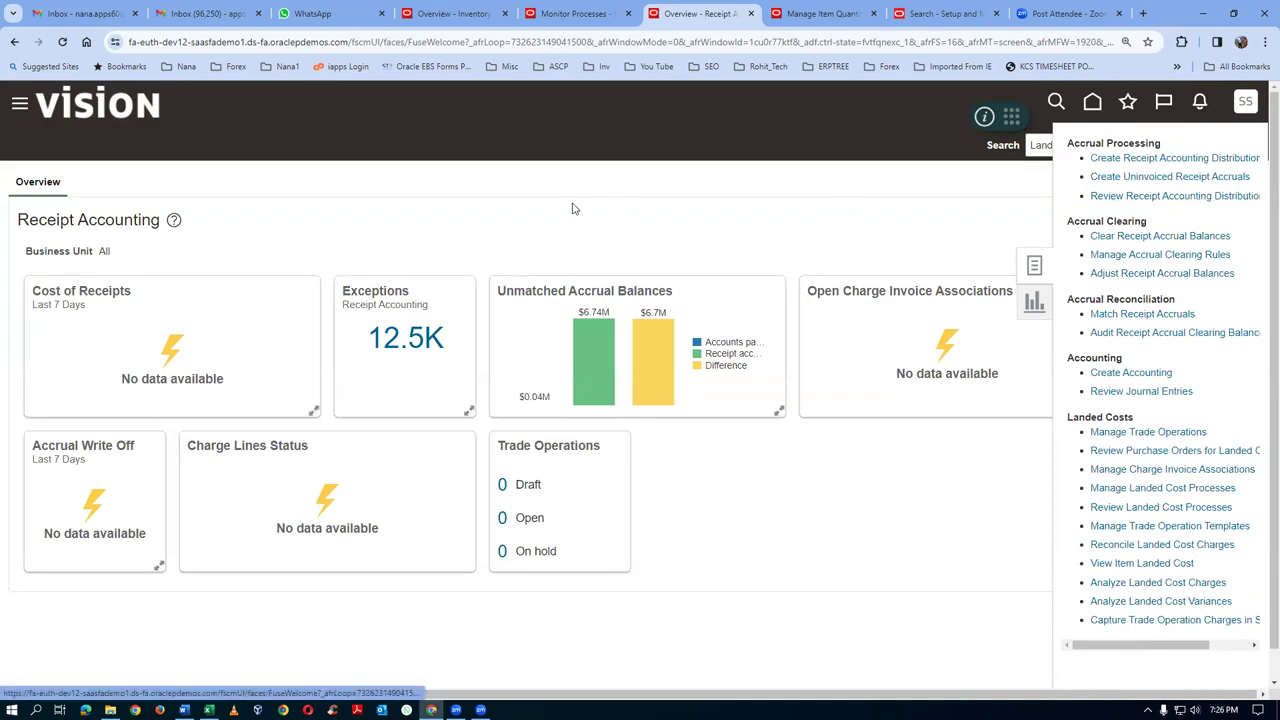
left_click(413, 338)
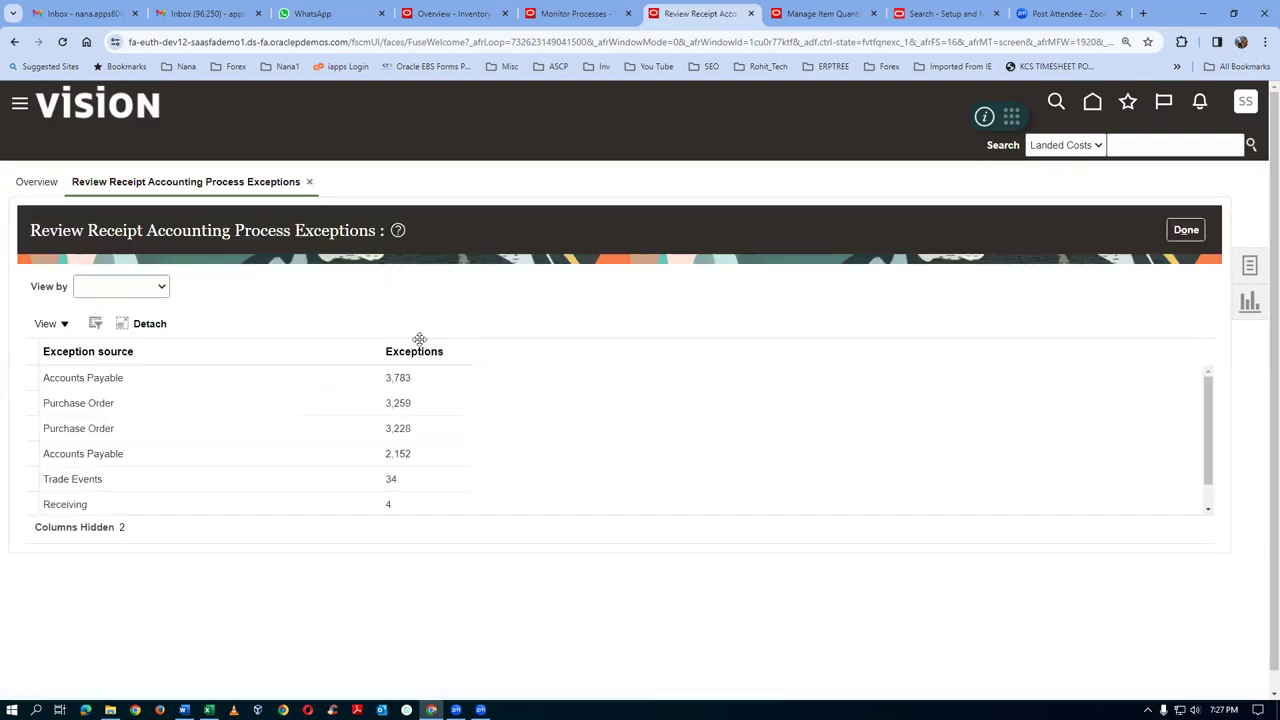
left_click(214, 506)
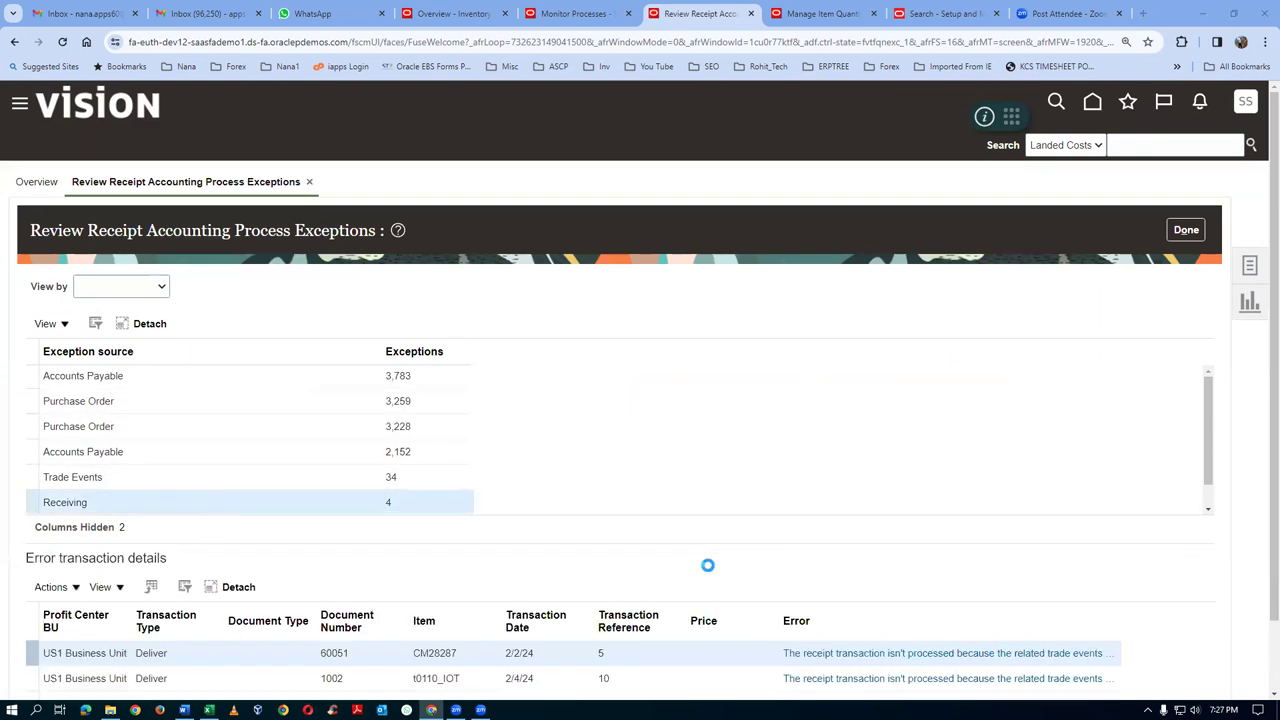
scroll(290, 565, "down", 2)
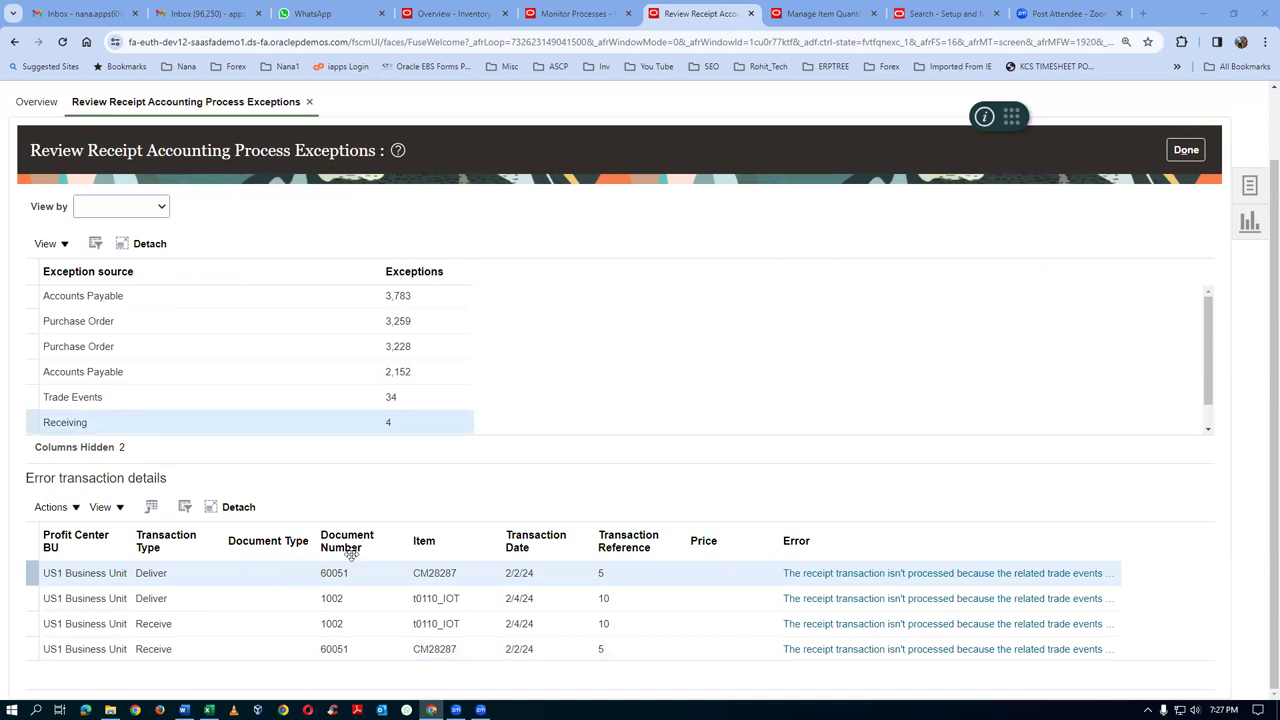
Read the full error explanation for the t0110_IOT Deliver transaction and close the message
left_click(268, 609)
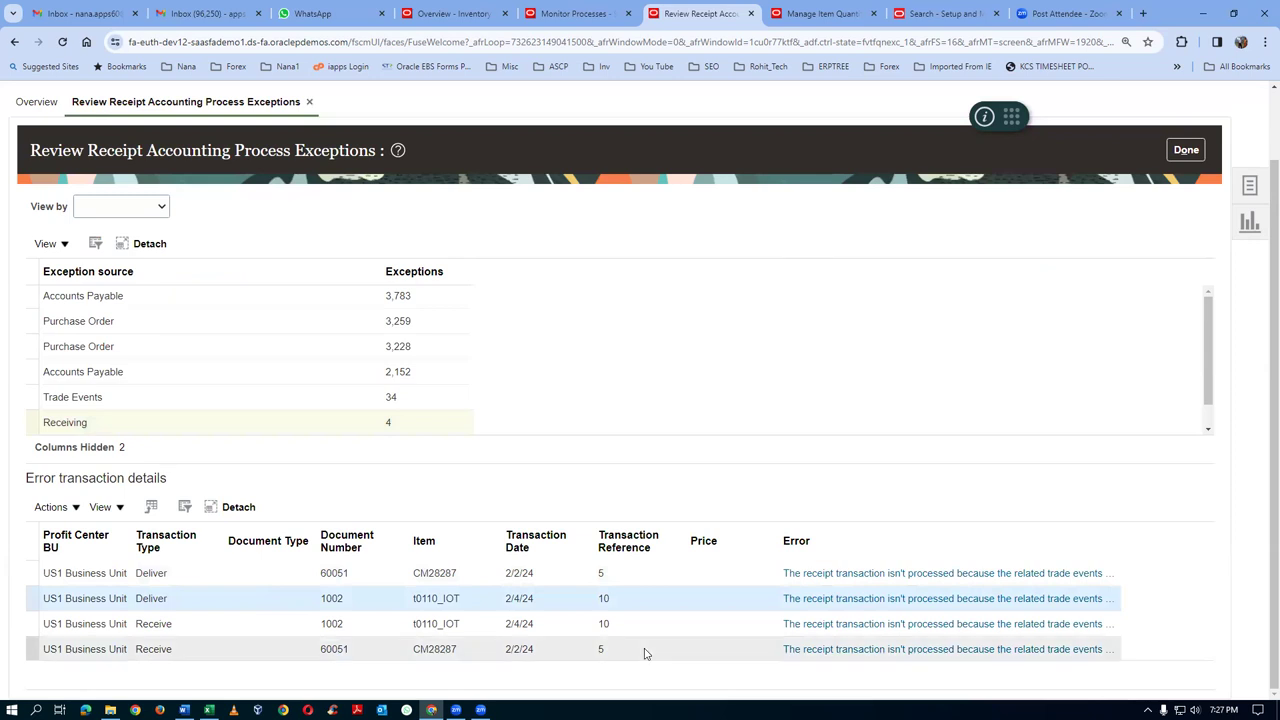
left_click(889, 606)
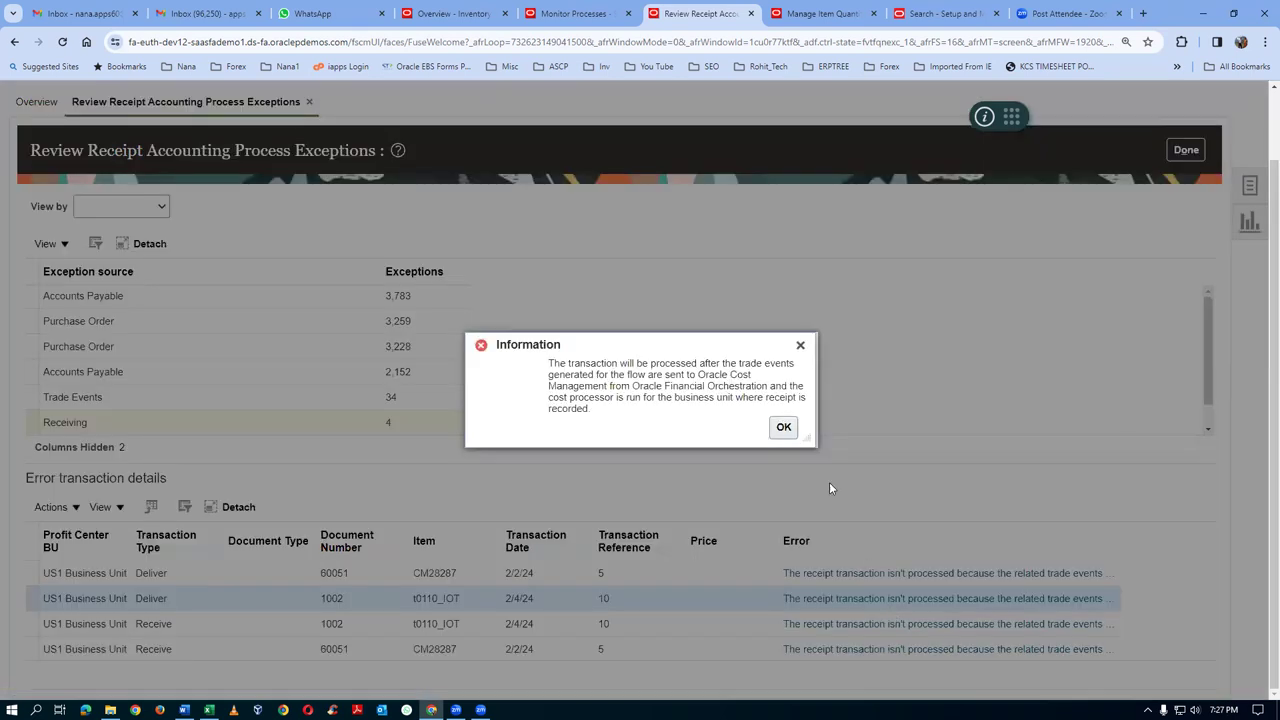
left_click(783, 427)
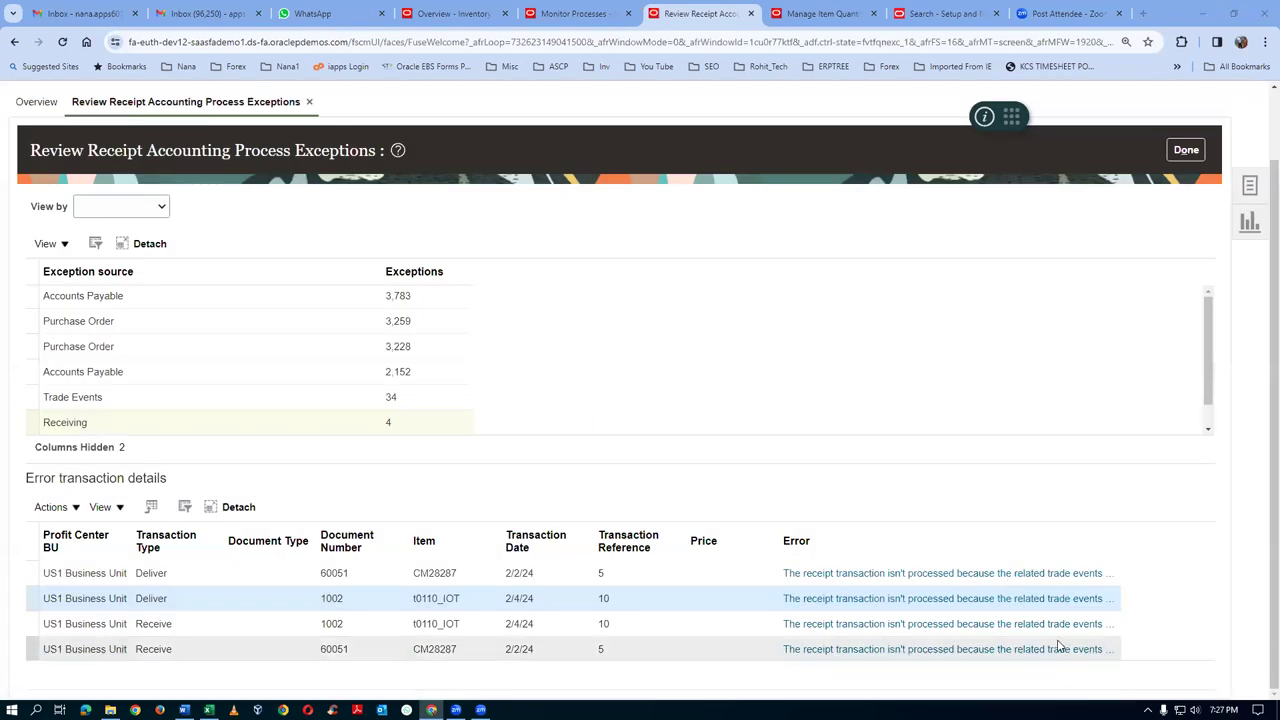
left_click(1062, 603)
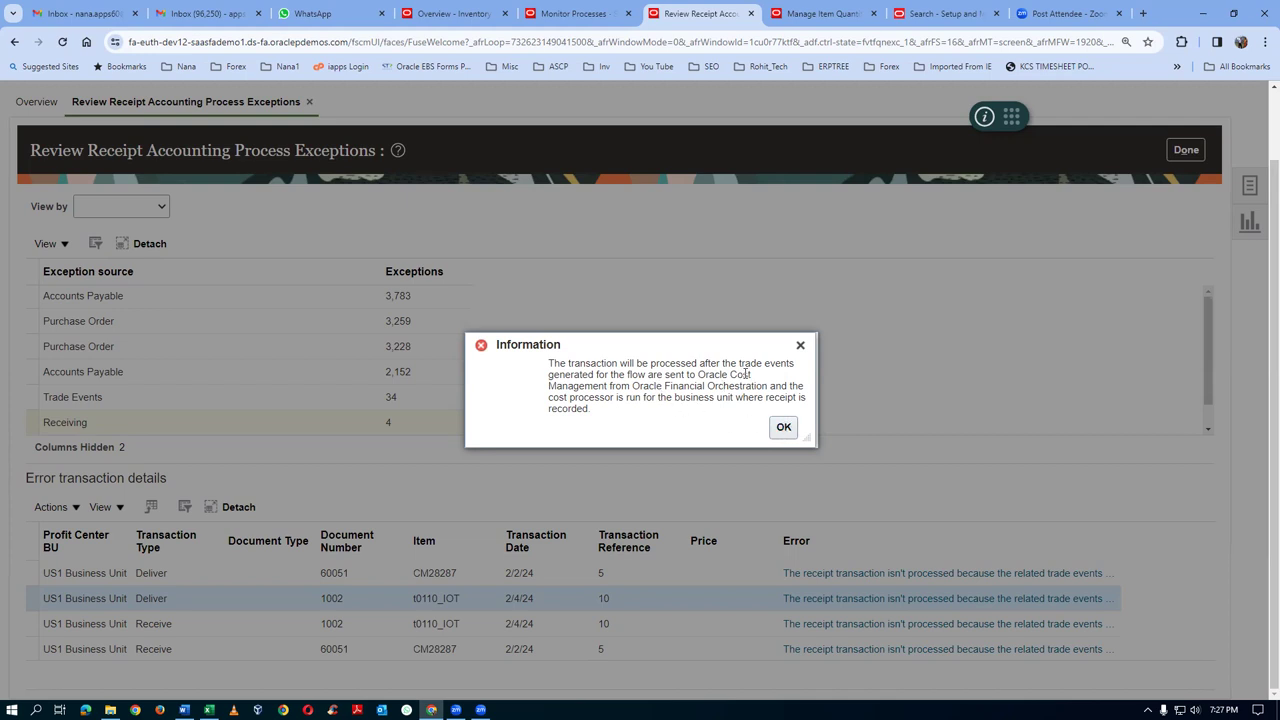
left_click_drag(742, 364, 578, 411)
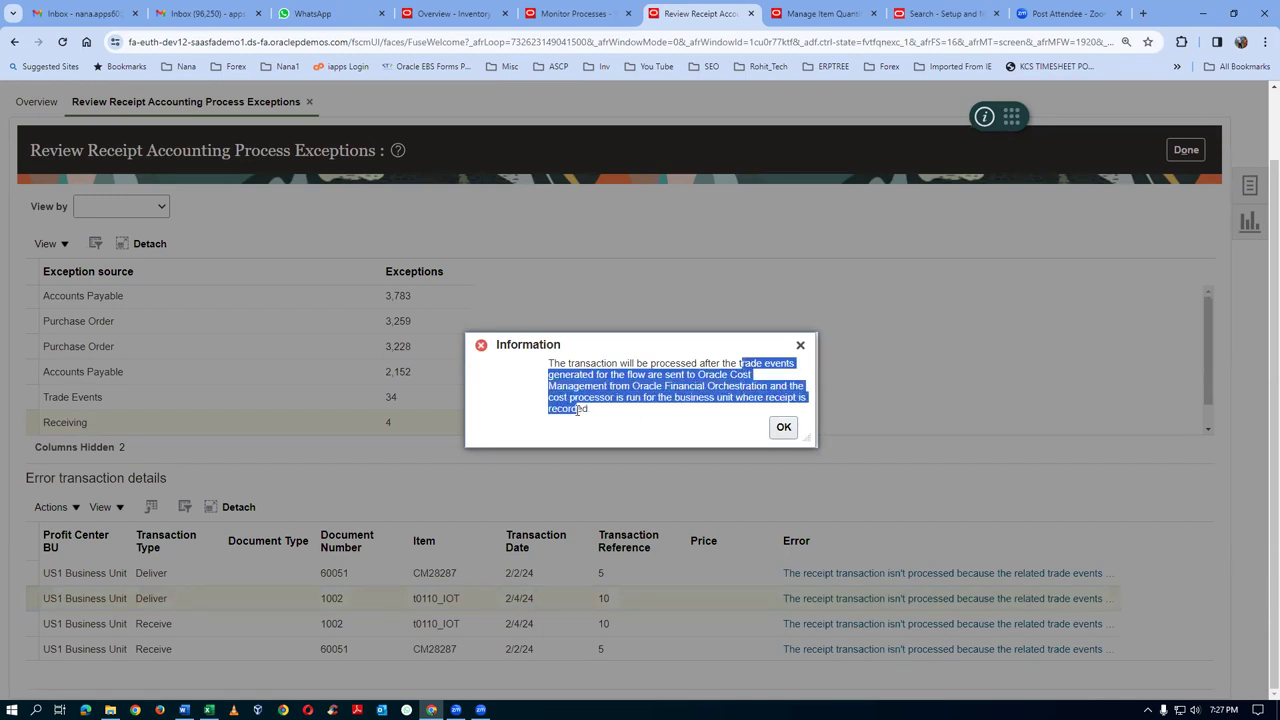
left_click(784, 427)
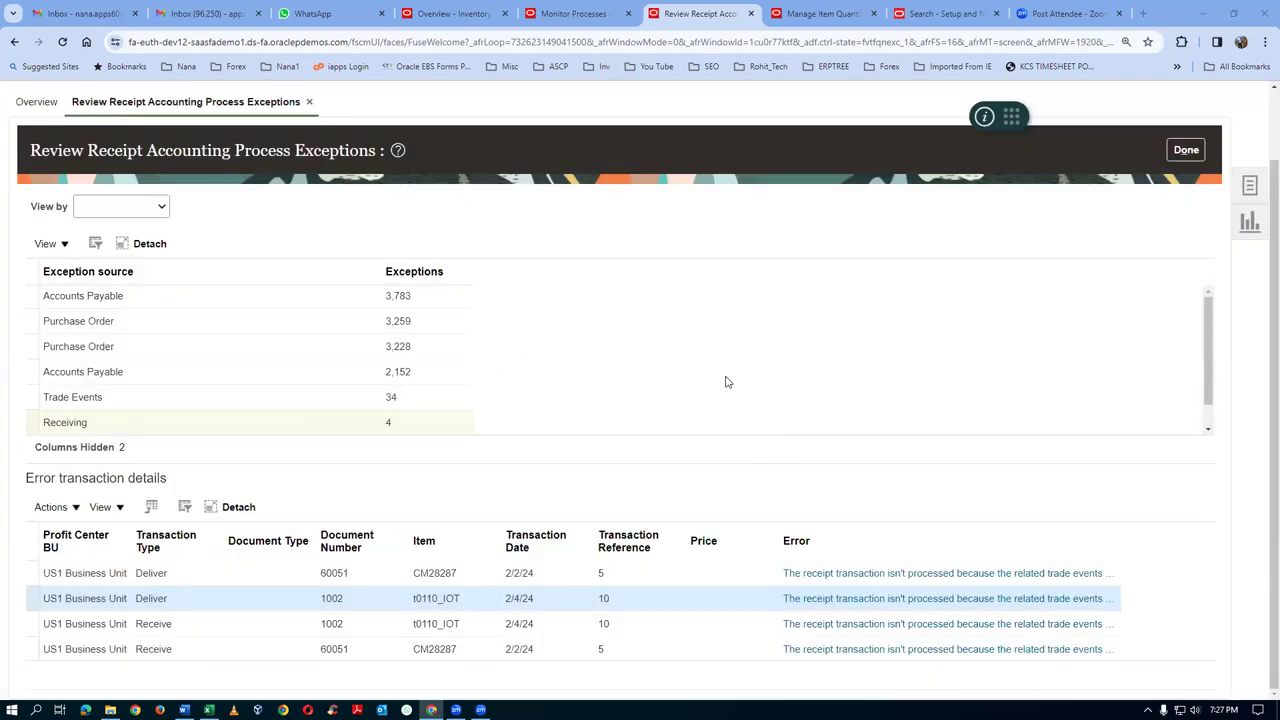
Show the error transaction details for the Trade Events exception source, then leave the process exceptions review
left_click(770, 397)
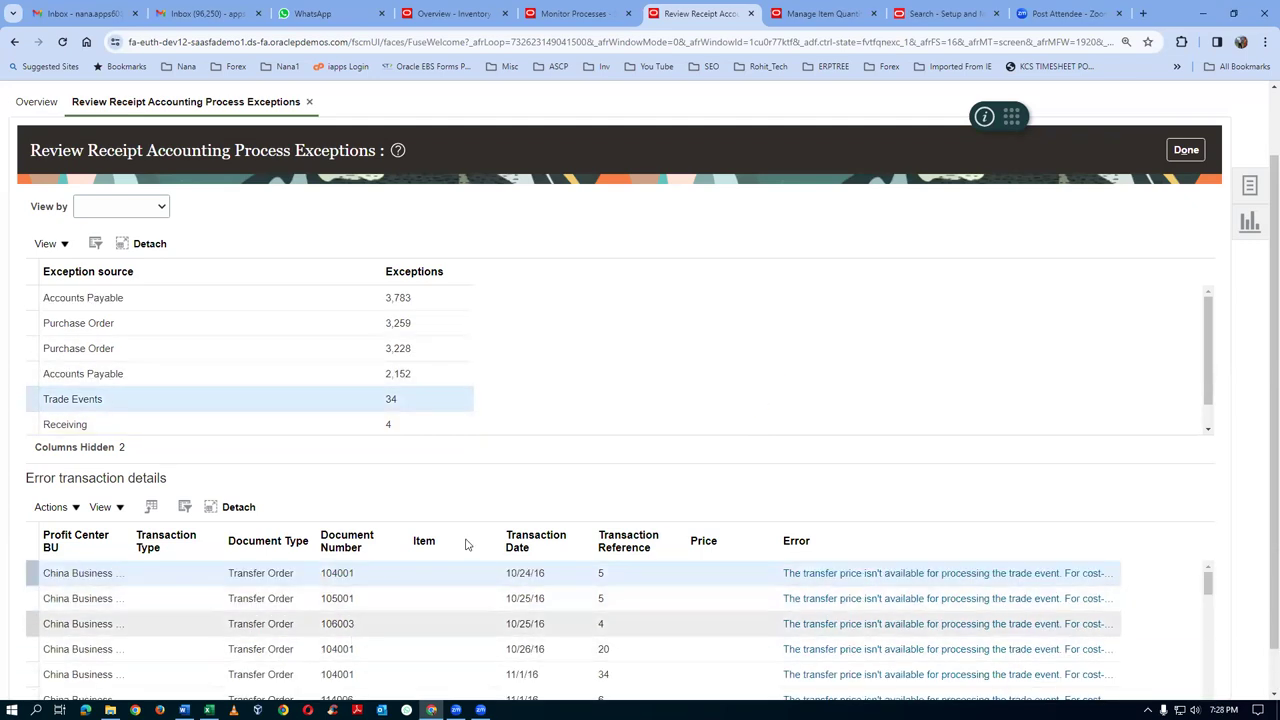
left_click(1183, 150)
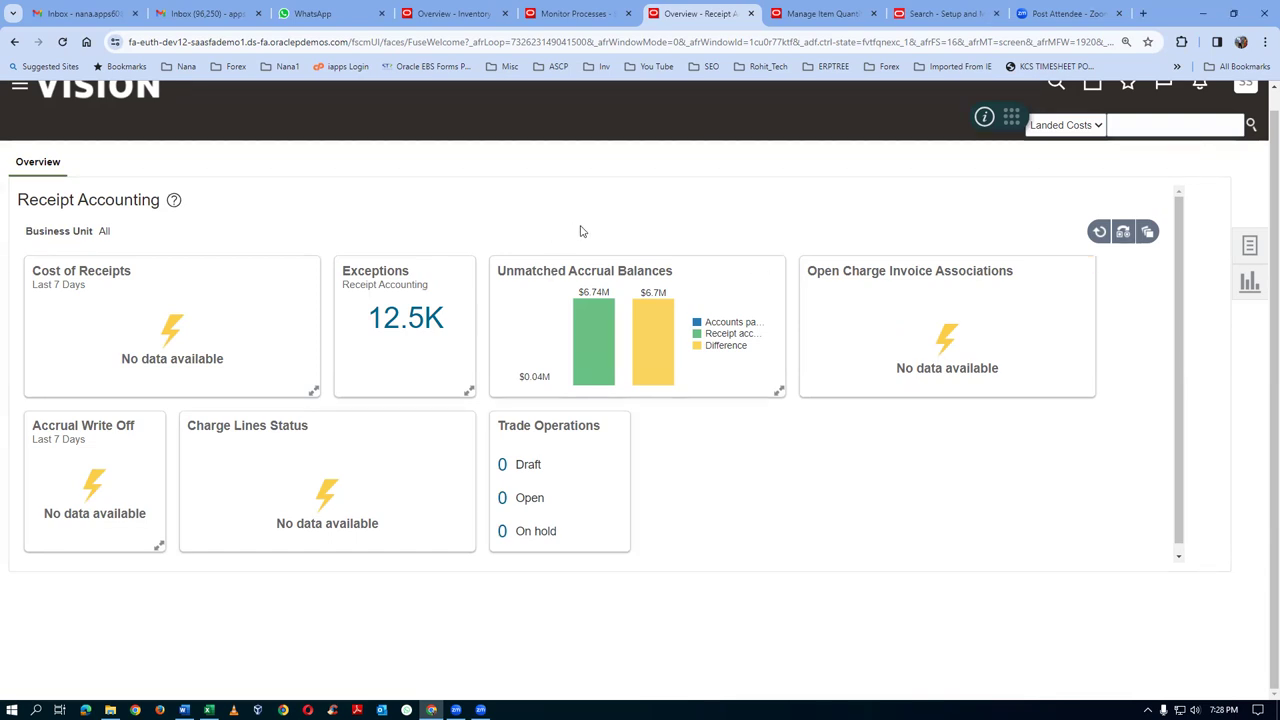
scroll(692, 262, "up", 1)
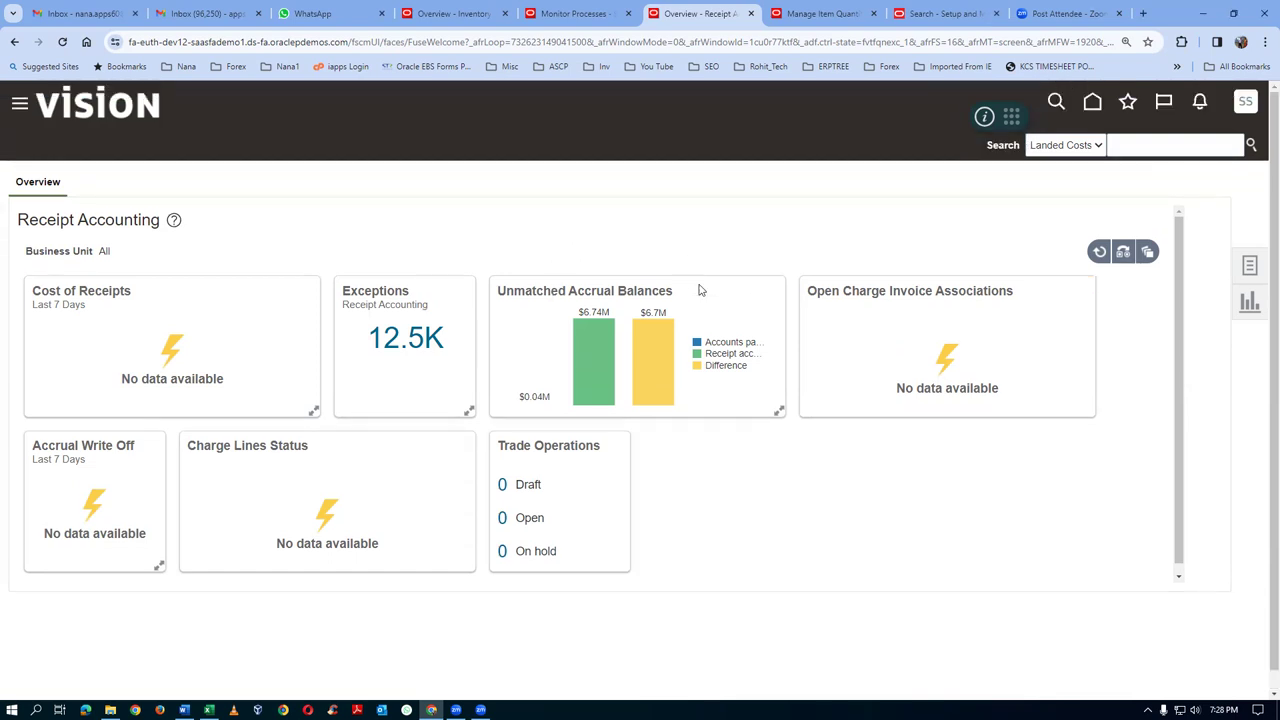
Open Create Cost Accounting Distributions from the Cost Overview favorite and search for the t01_run_control run control
left_click(1128, 103)
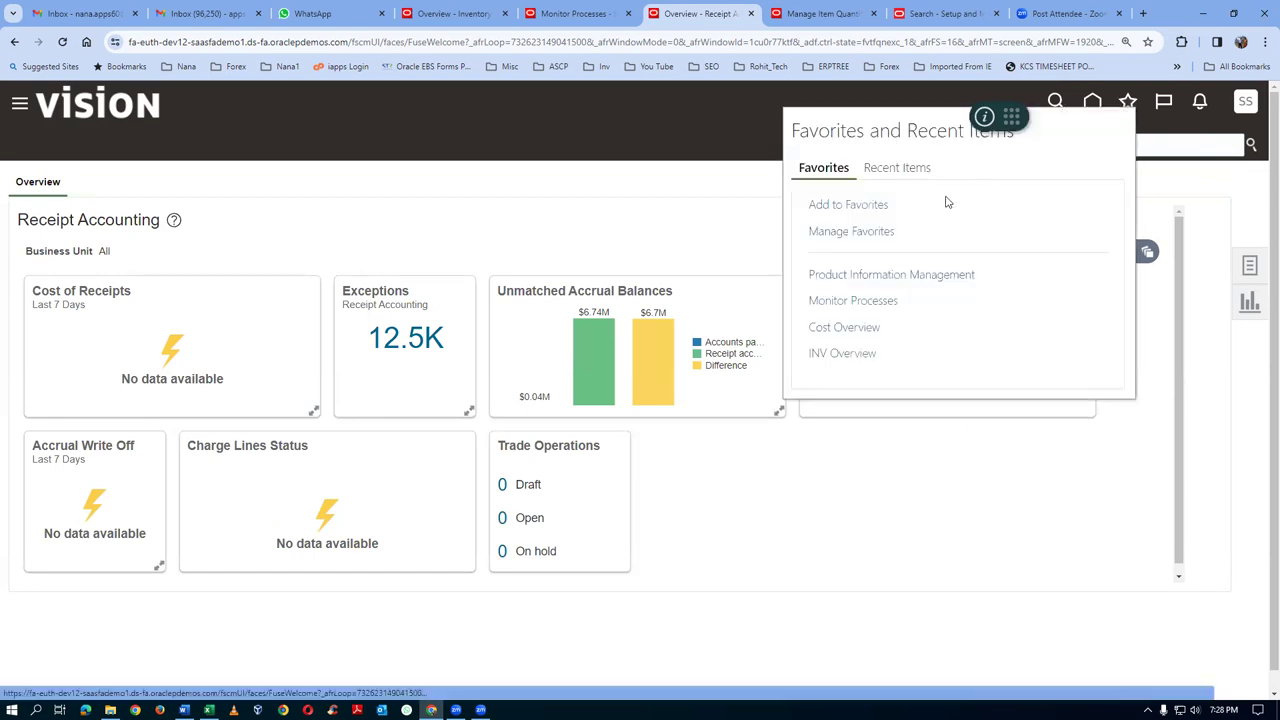
left_click(871, 332)
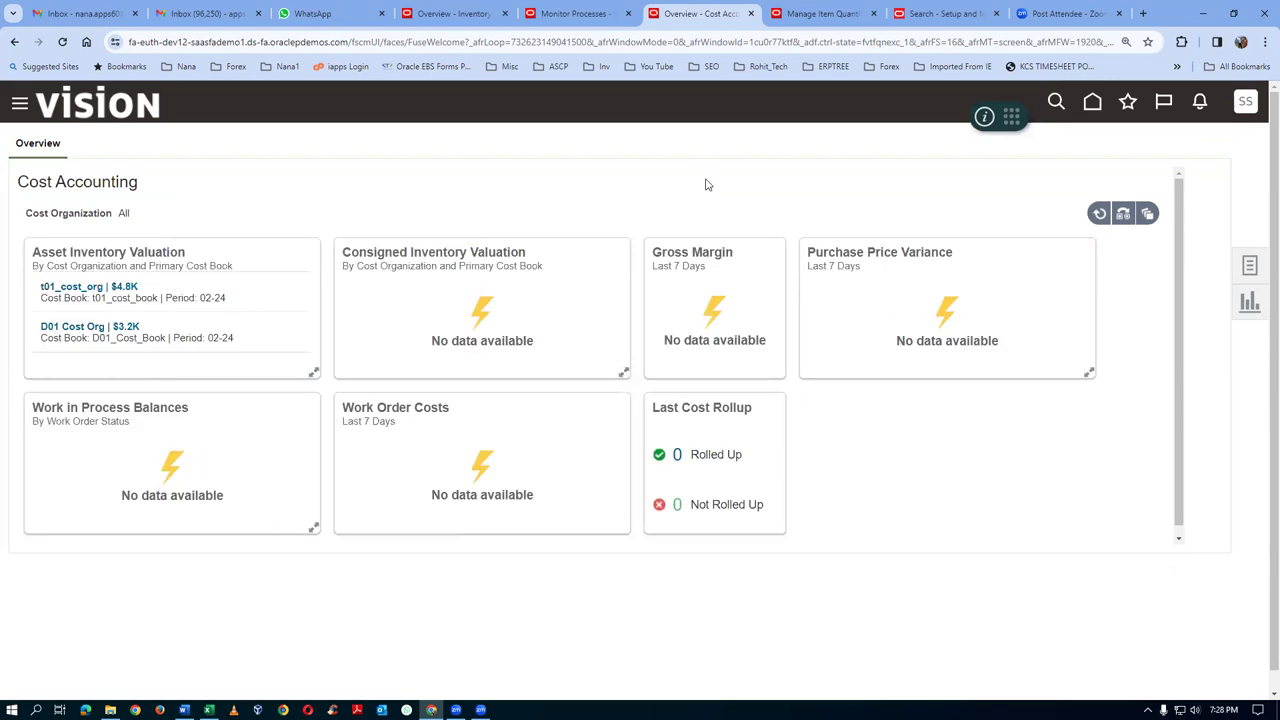
left_click(1249, 266)
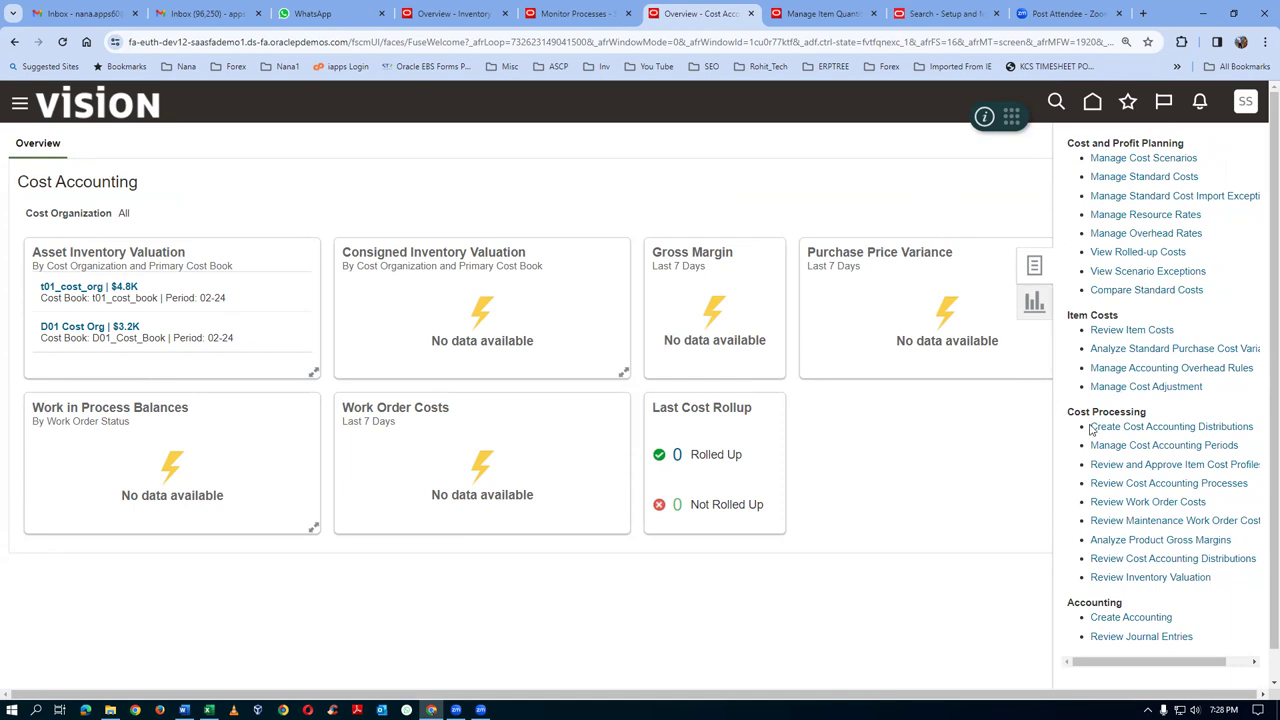
left_click(1130, 428)
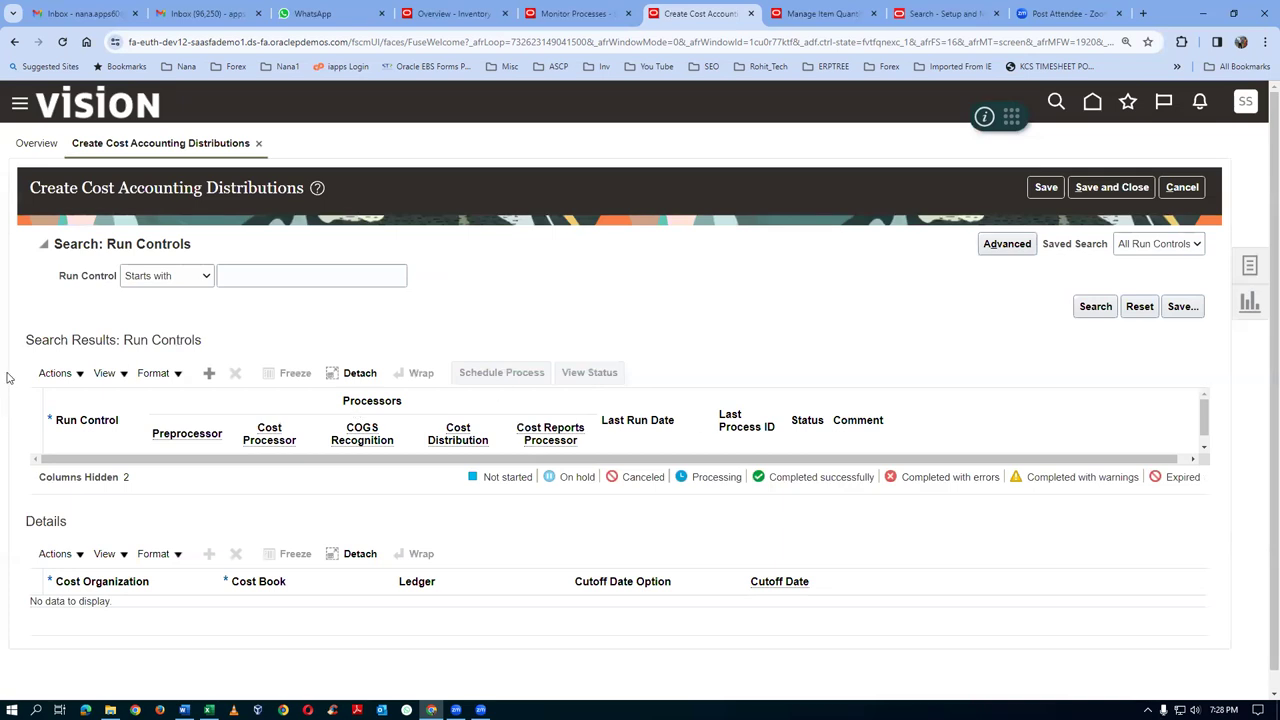
left_click(233, 280)
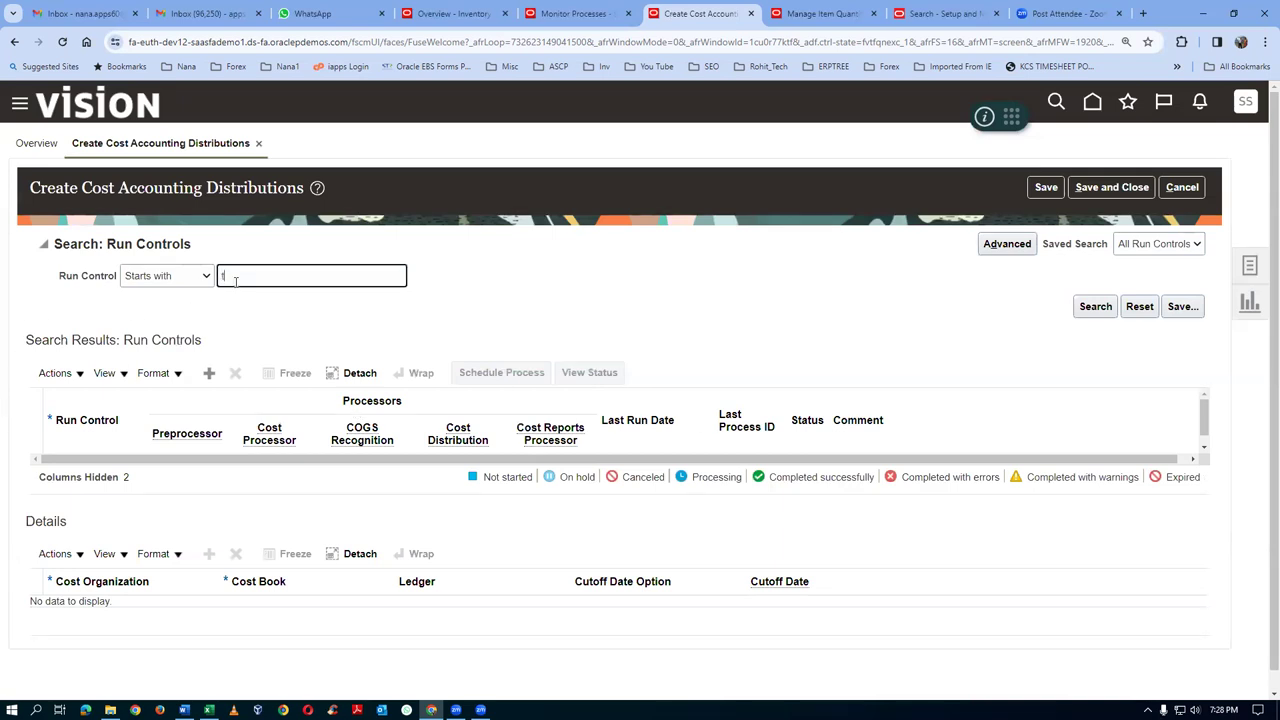
key("Tab")
left_click(1082, 312)
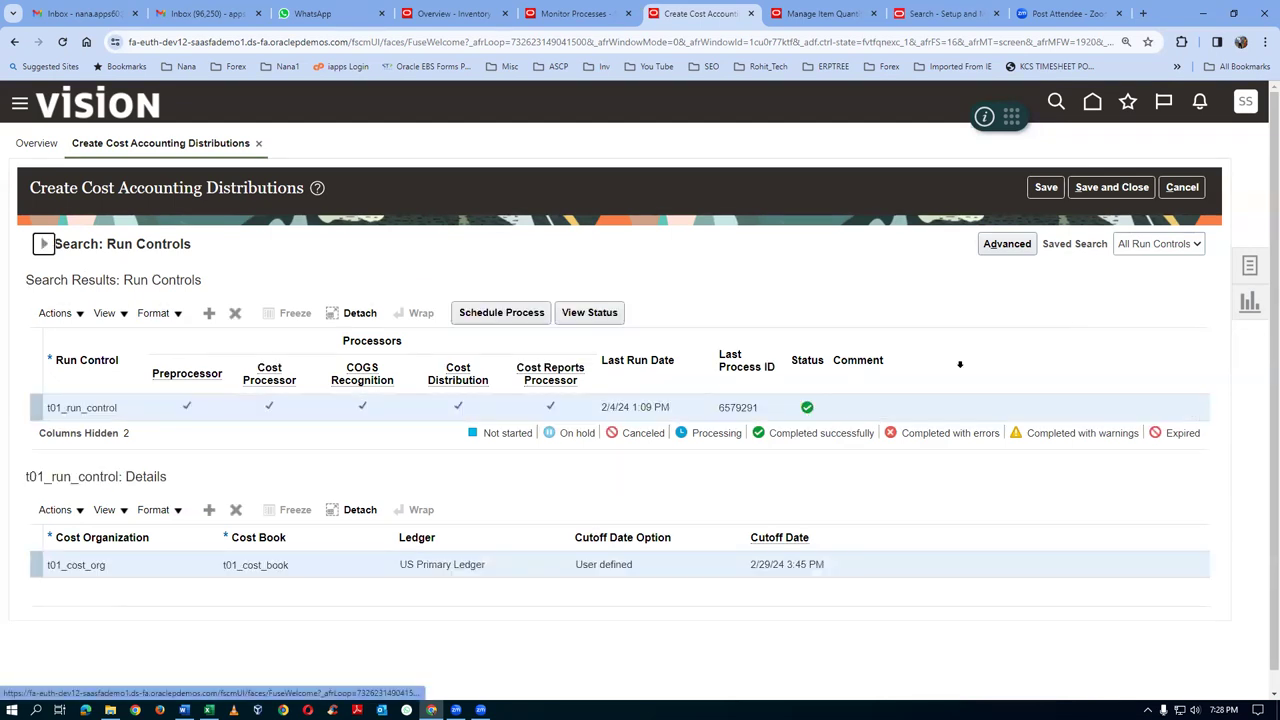
Submit the Create Cost Accounting Distributions process for t01_run_control and refresh the list of monitored processes
left_click(519, 316)
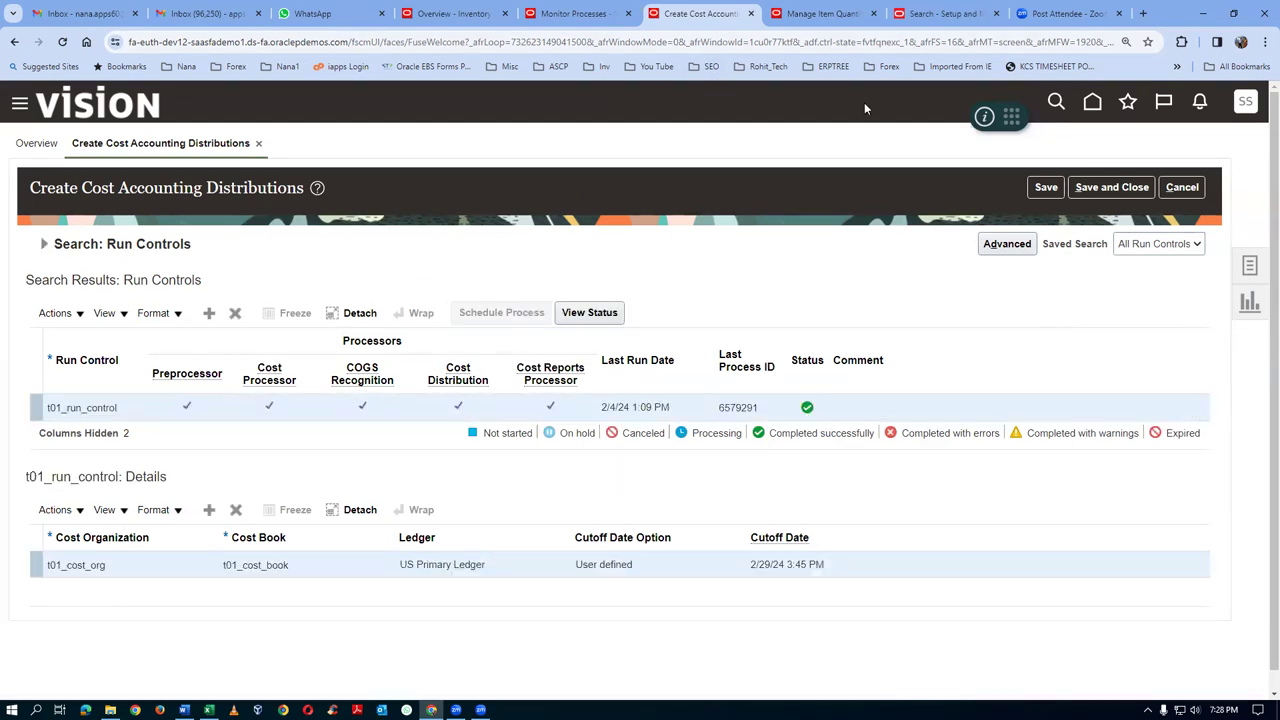
left_click(832, 151)
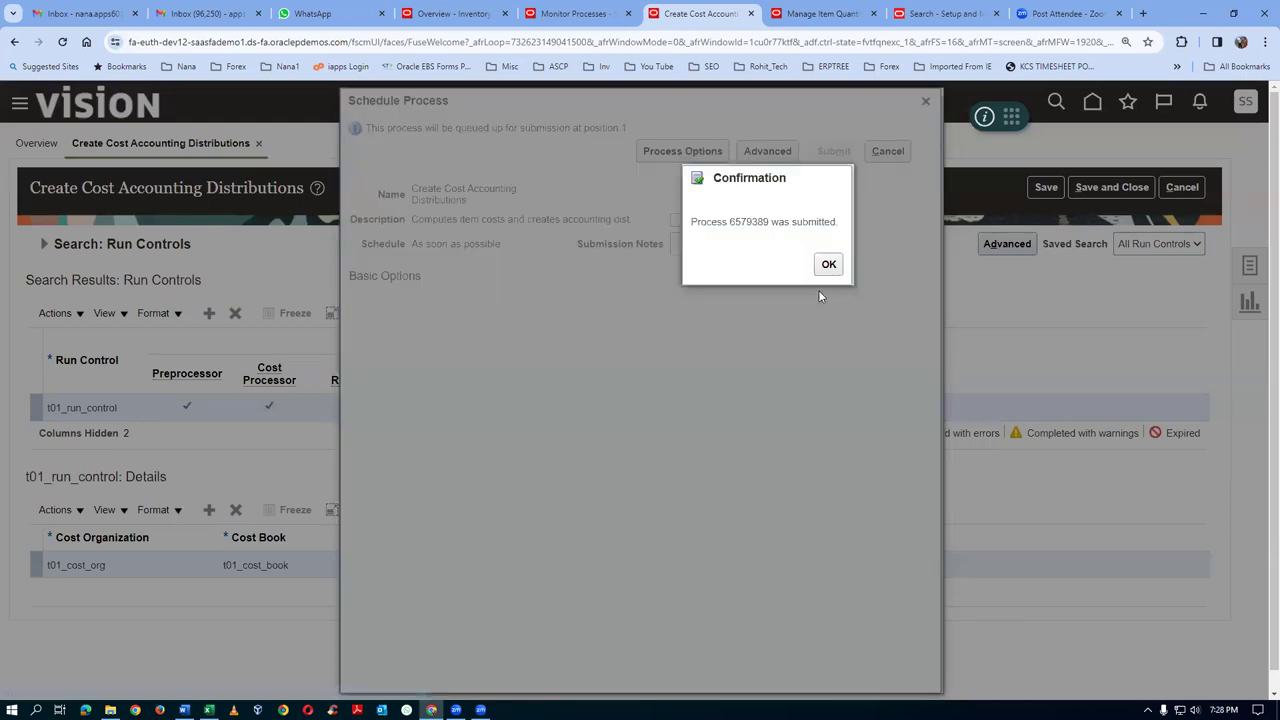
left_click(827, 264)
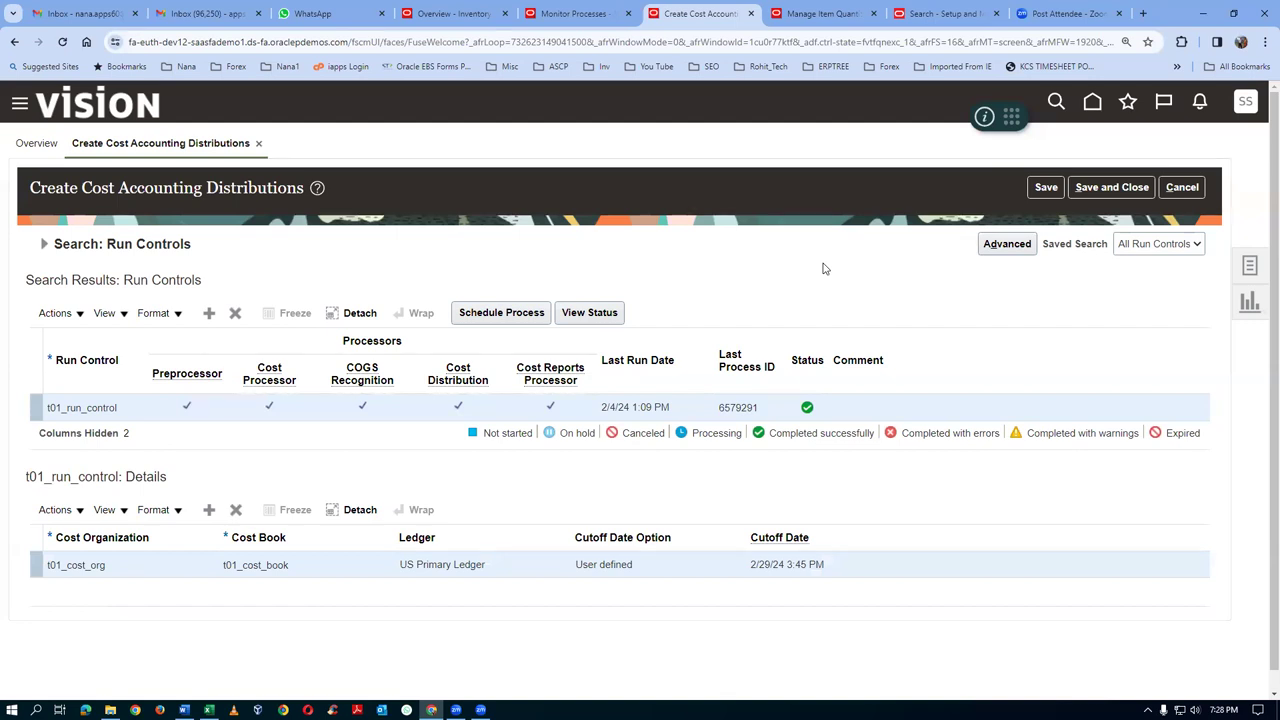
left_click(590, 14)
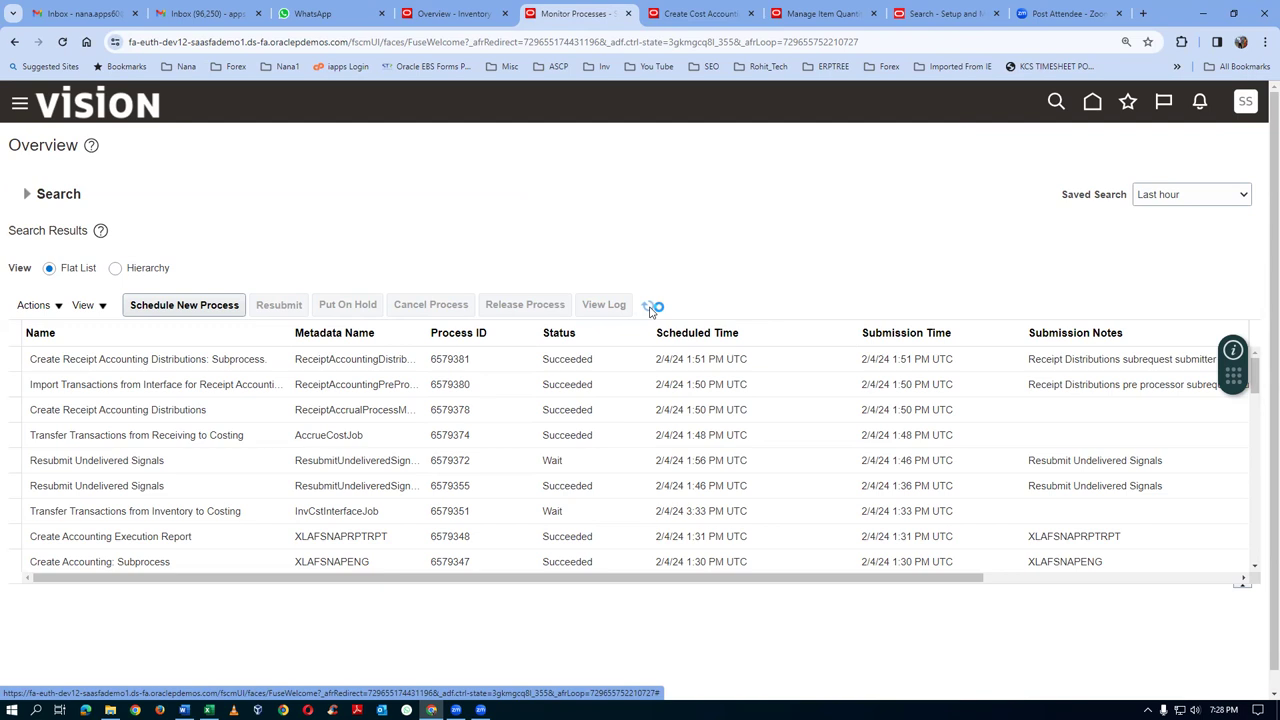
left_click(754, 137)
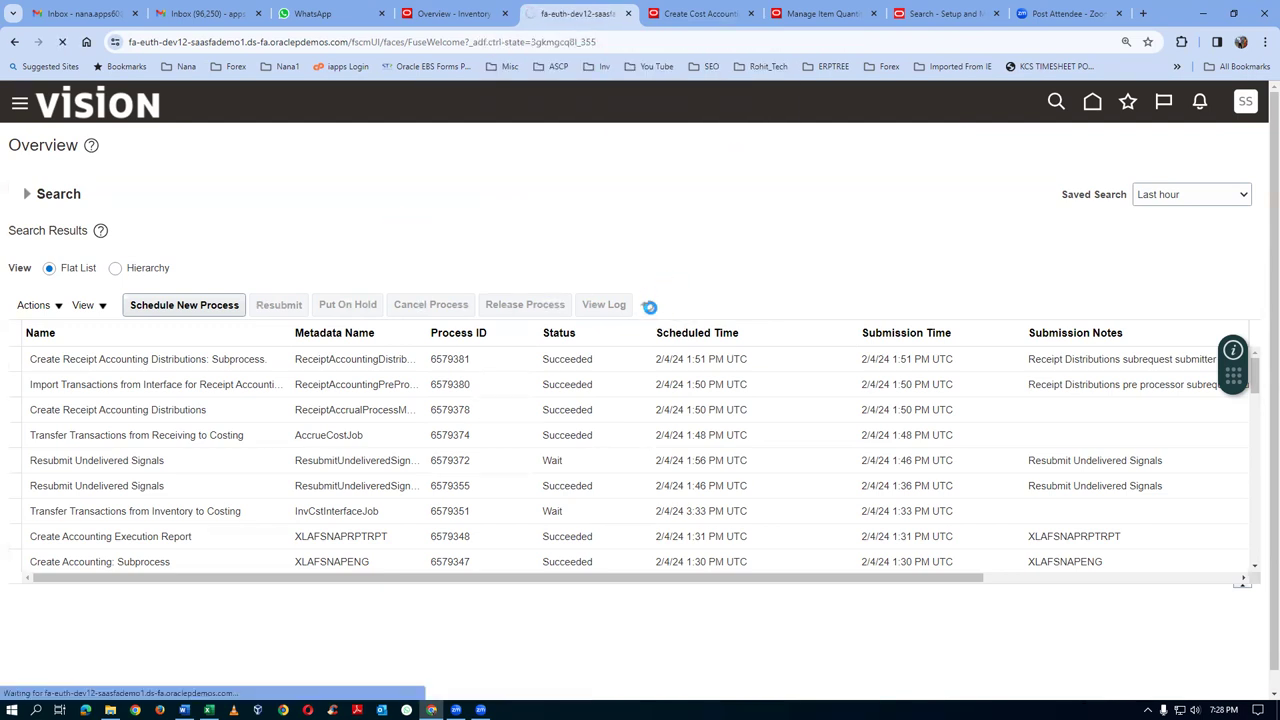
Switch to the 13_IOT_Trade_Events_Accounting_Entries workbook in Excel and examine the Receipt Accounting mapping sets and accounting entries
key("alt+Tab")
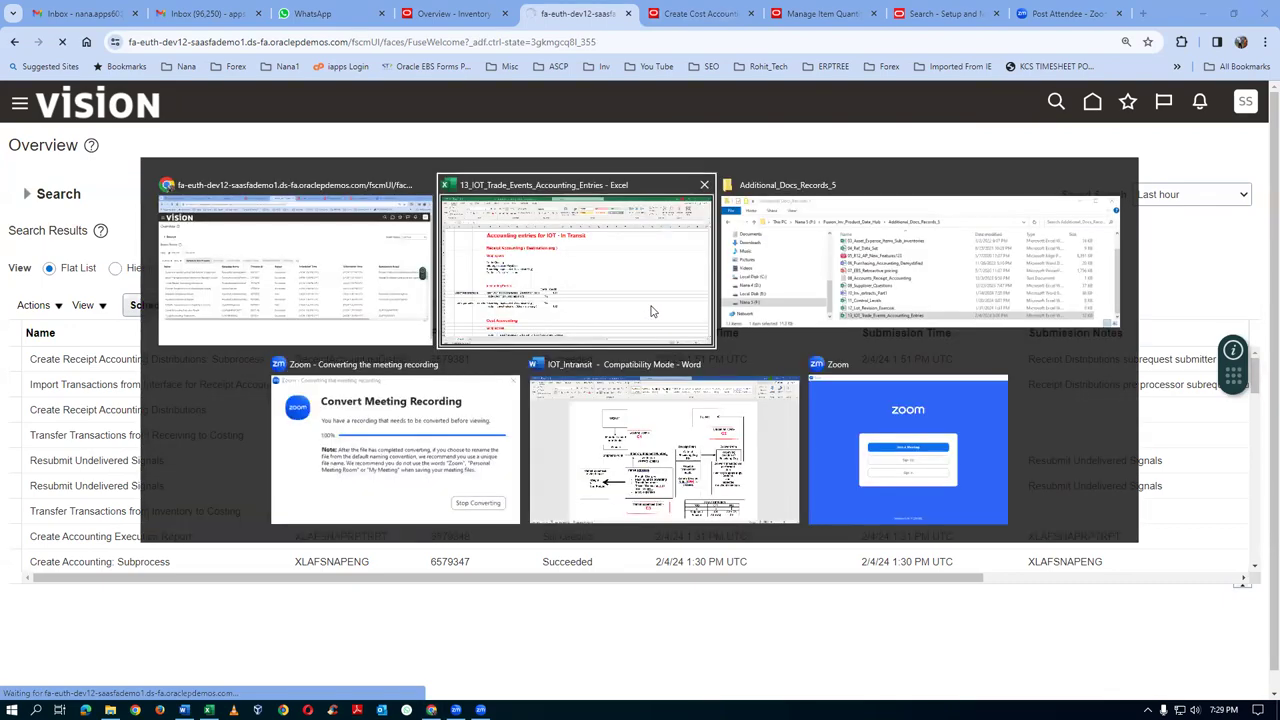
left_click(651, 311)
scroll(409, 440, "down", 2)
left_click_drag(240, 362, 245, 378)
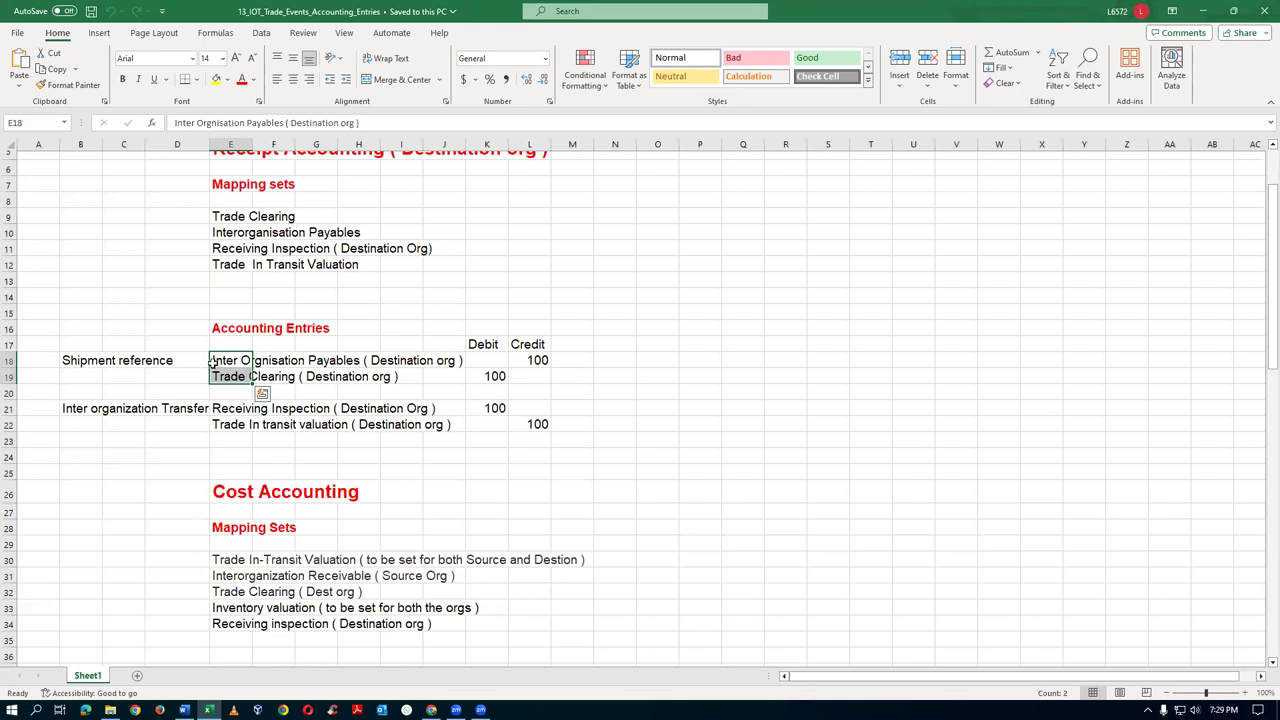
left_click(252, 393)
left_click(237, 410)
left_click(232, 426)
scroll(325, 454, "down", 2)
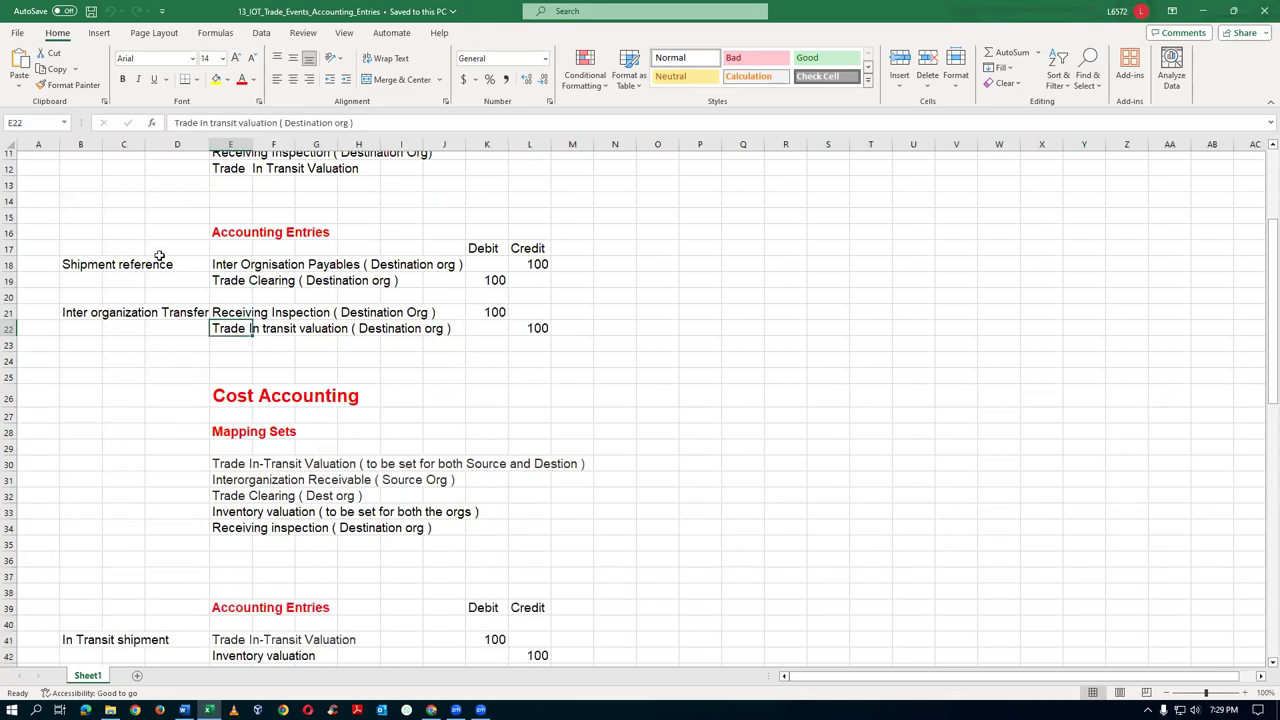
scroll(283, 320, "up", 2)
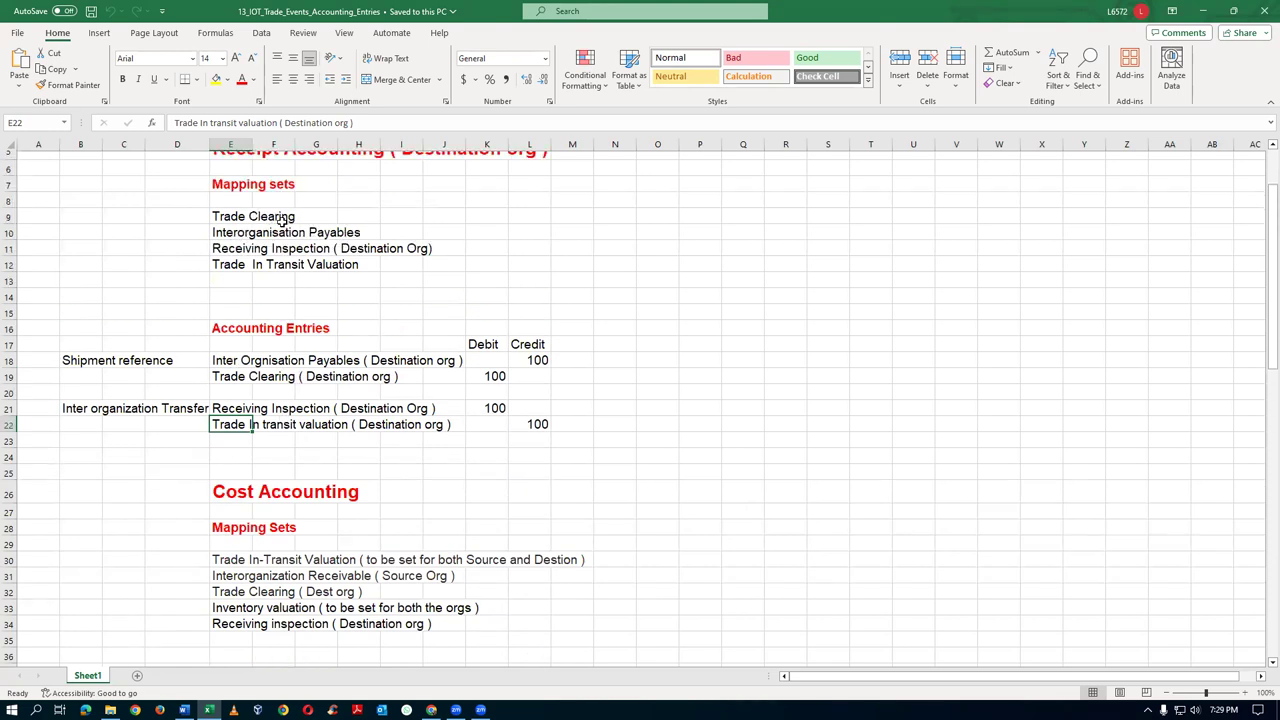
Examine the Cost Accounting entries in the workbook, from In Transit shipment through Intransit Receipt
scroll(305, 380, "down", 3)
scroll(305, 380, "down", 4)
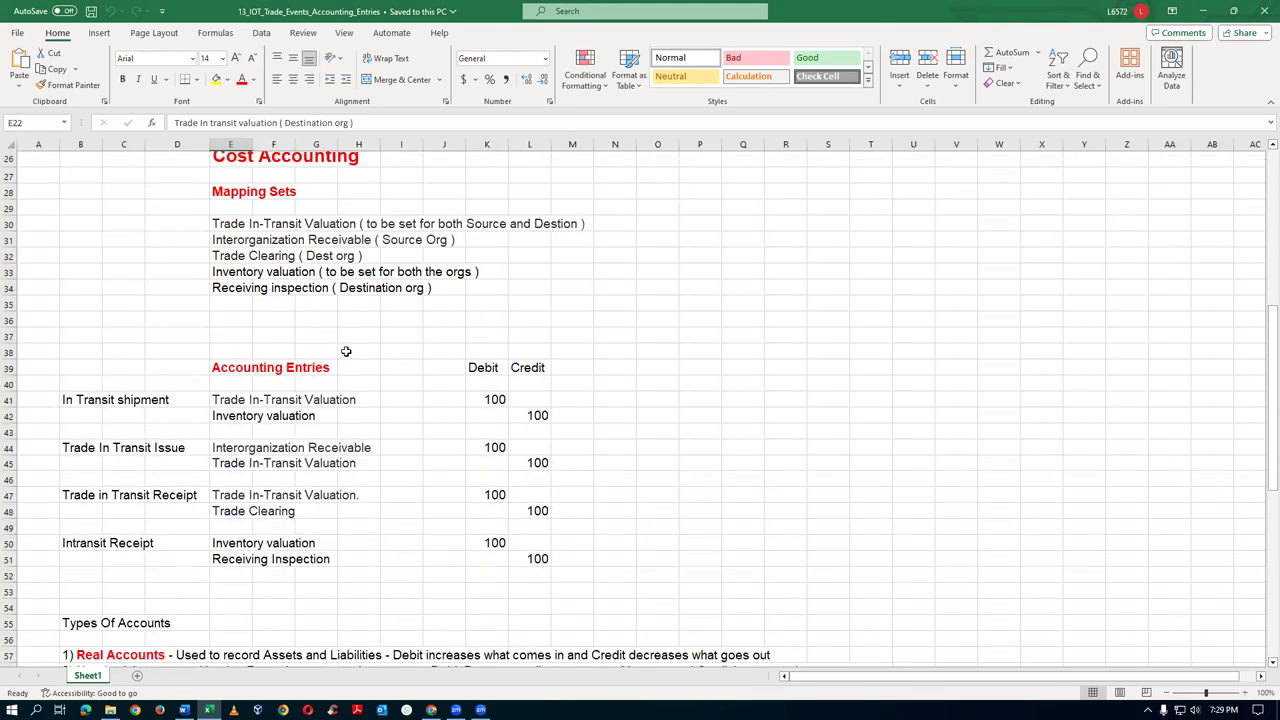
left_click_drag(234, 398, 257, 554)
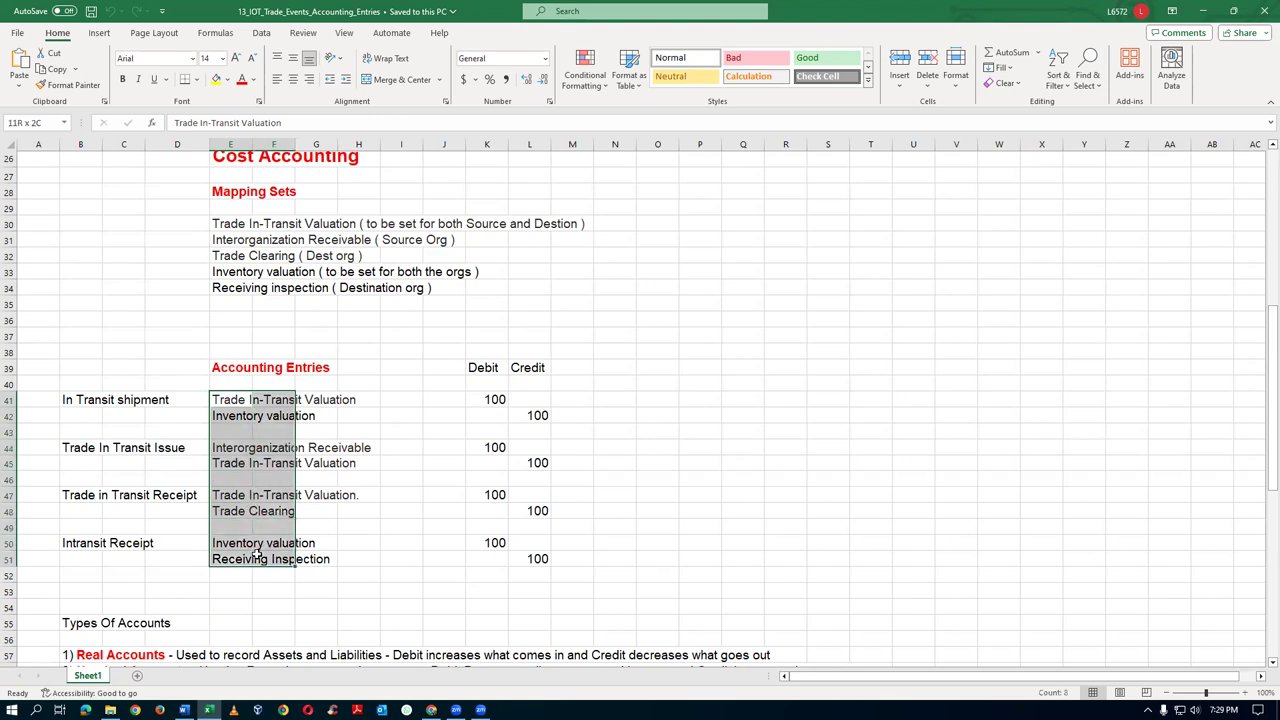
left_click(465, 489)
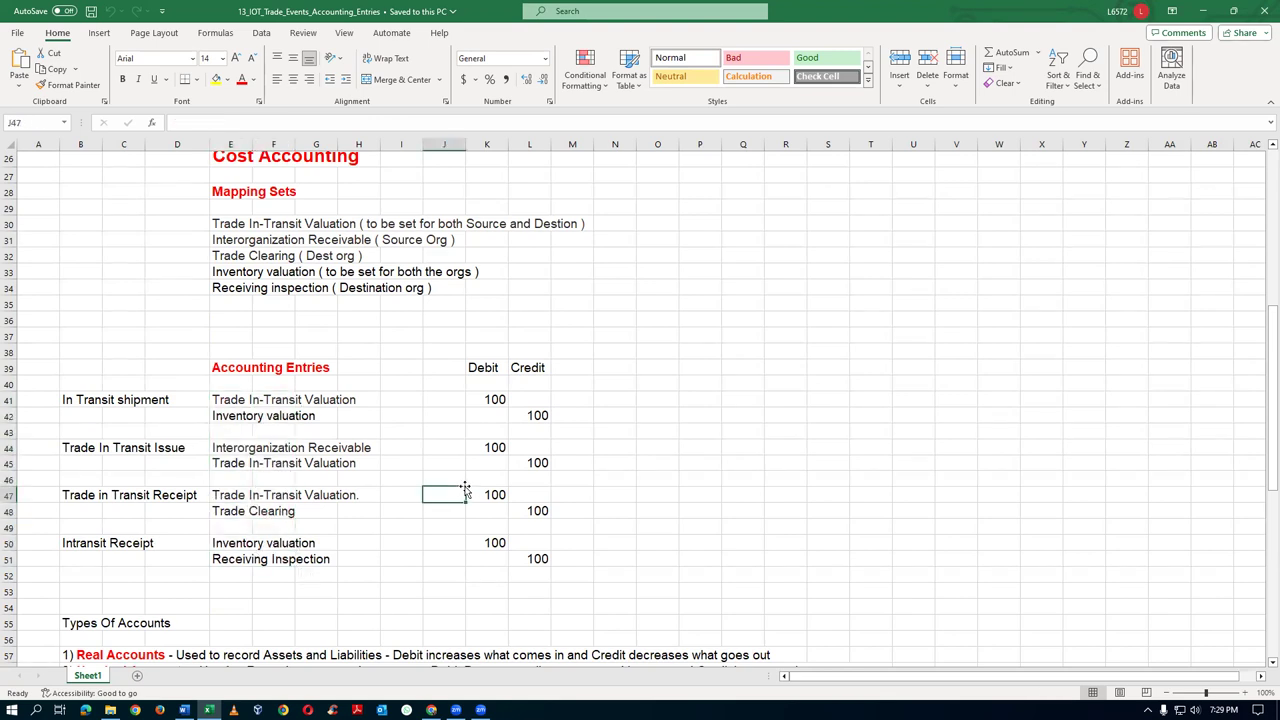
Read through the account types and the Trade Events and Accounting entries for Inter org Transfers section of the workbook
scroll(465, 489, "down", 9)
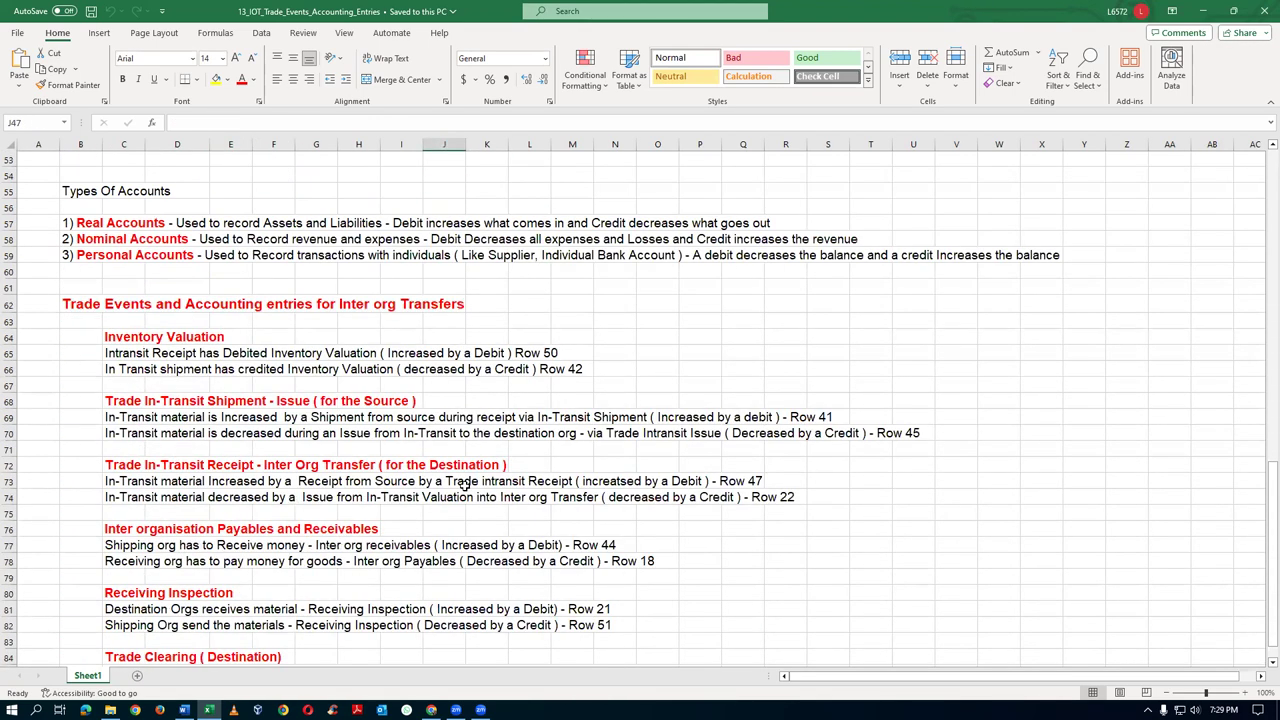
scroll(465, 483, "down", 2)
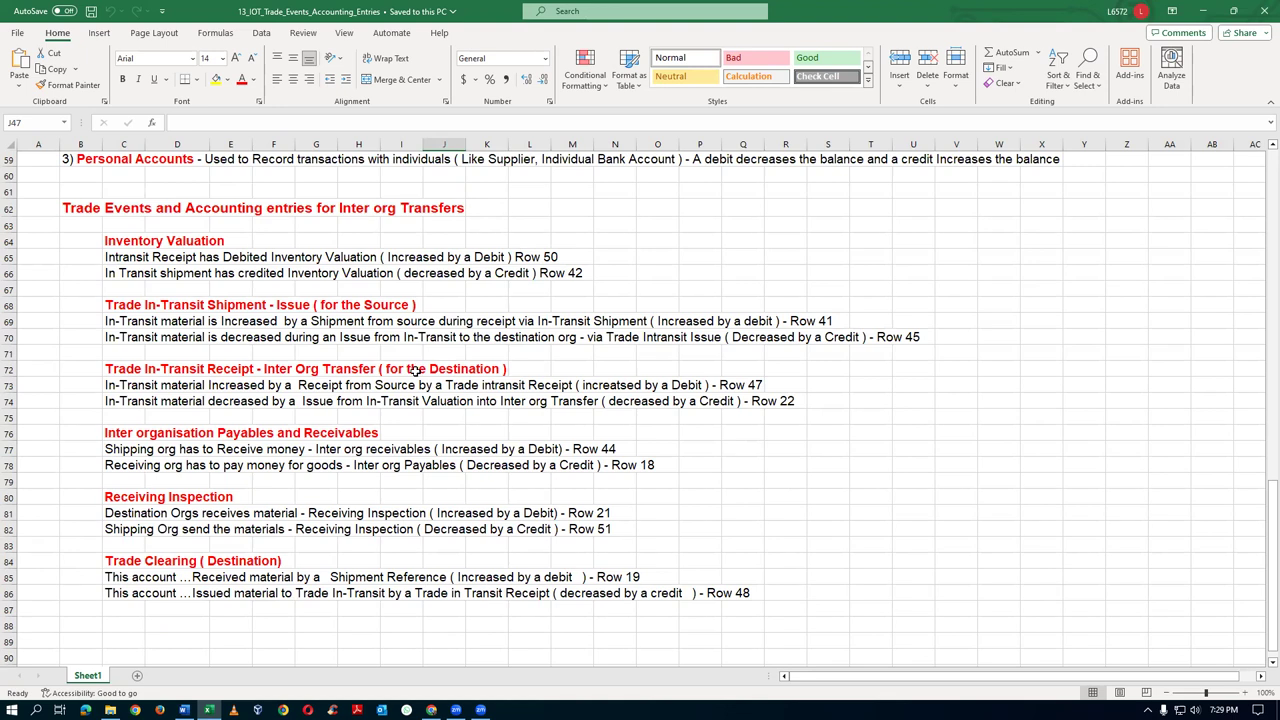
scroll(414, 373, "up", 8)
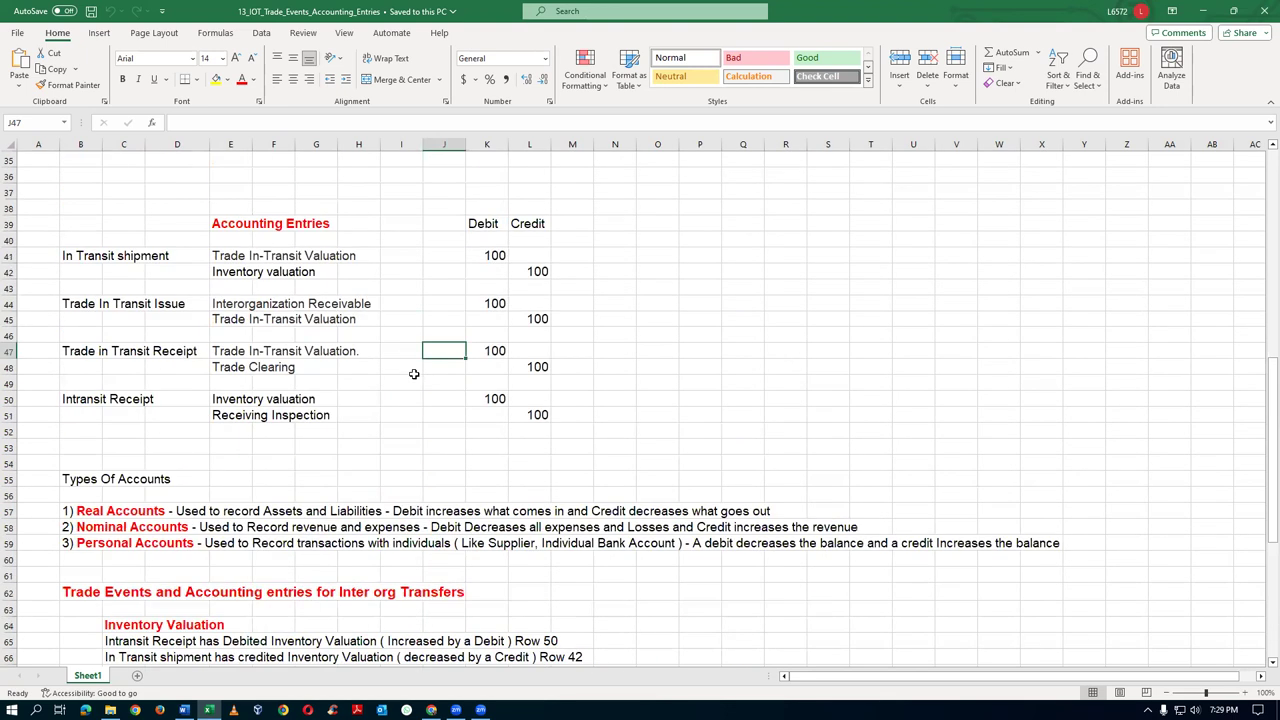
scroll(412, 373, "down", 3)
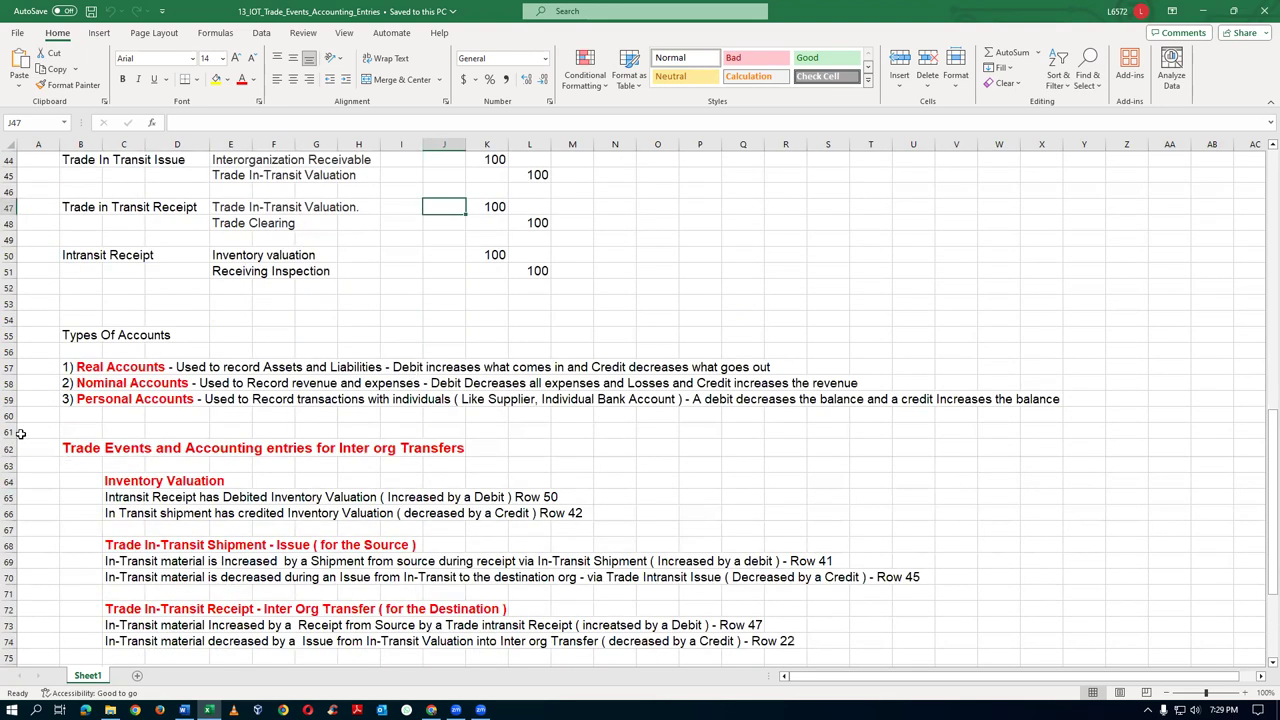
left_click(72, 448)
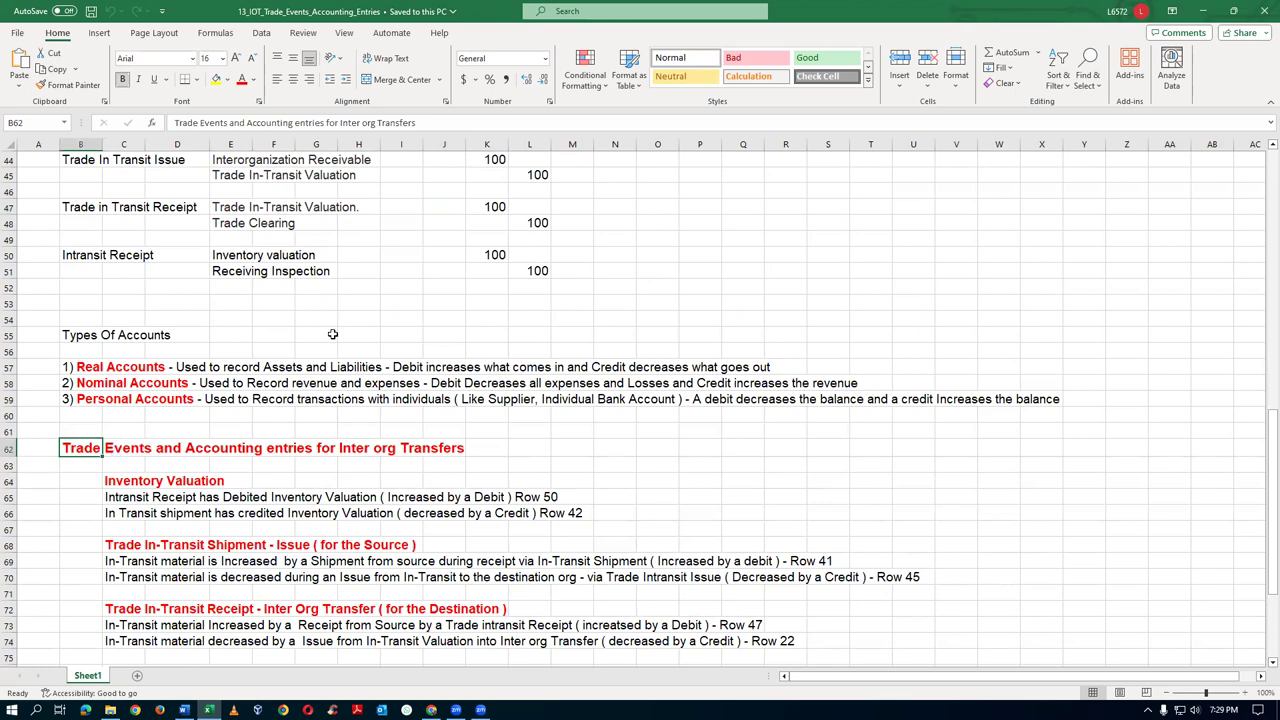
Return to the browser and open the scheduled processes overview from the home page's tools
key("alt+Tab")
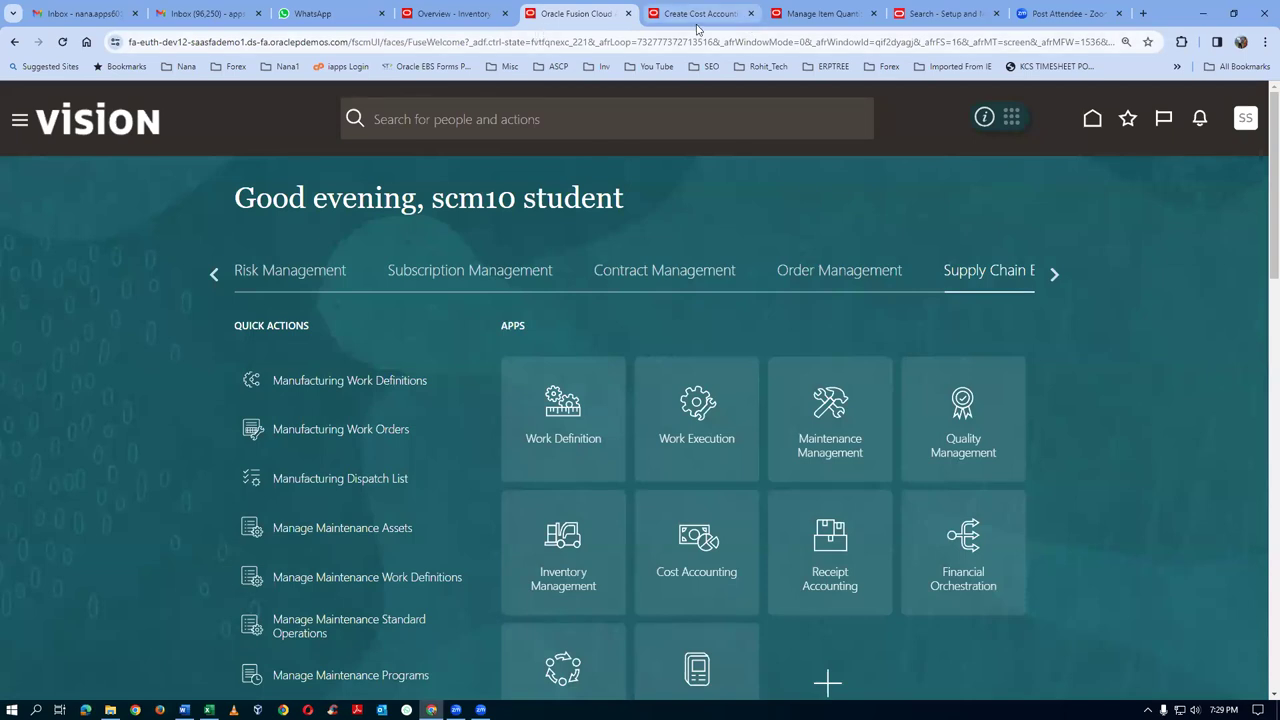
left_click(1053, 275)
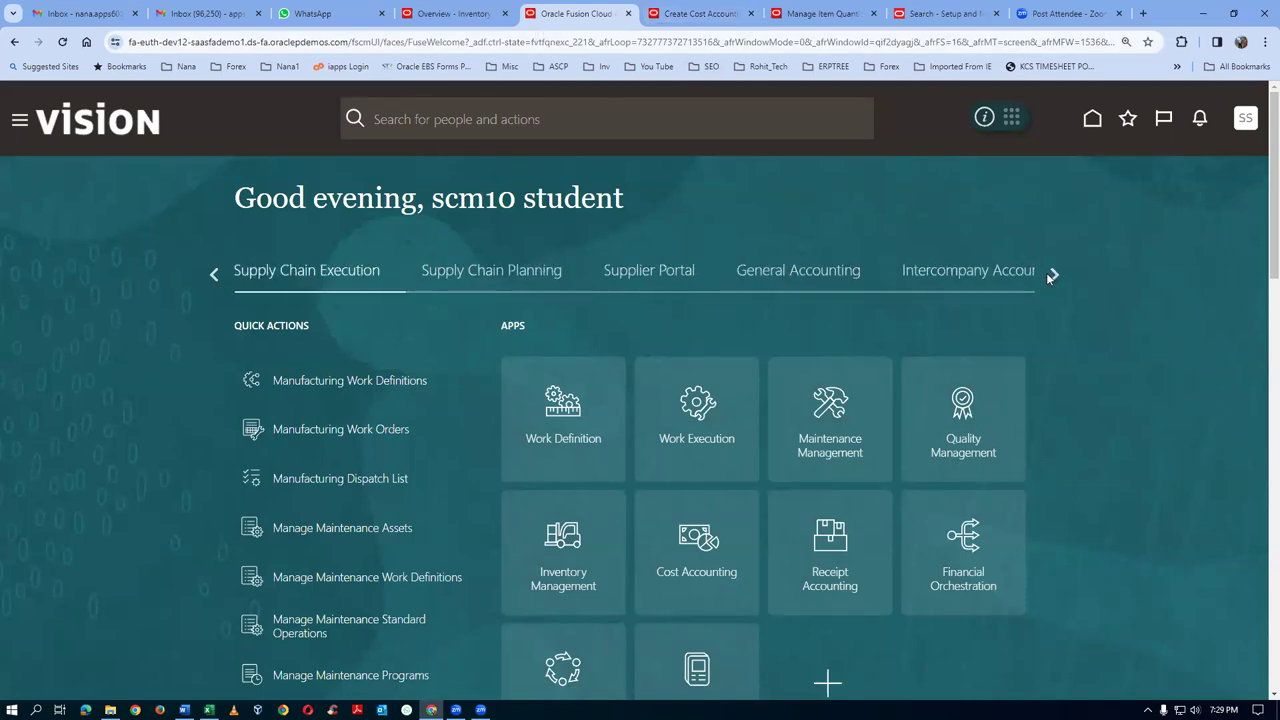
left_click(1052, 277)
left_click(945, 274)
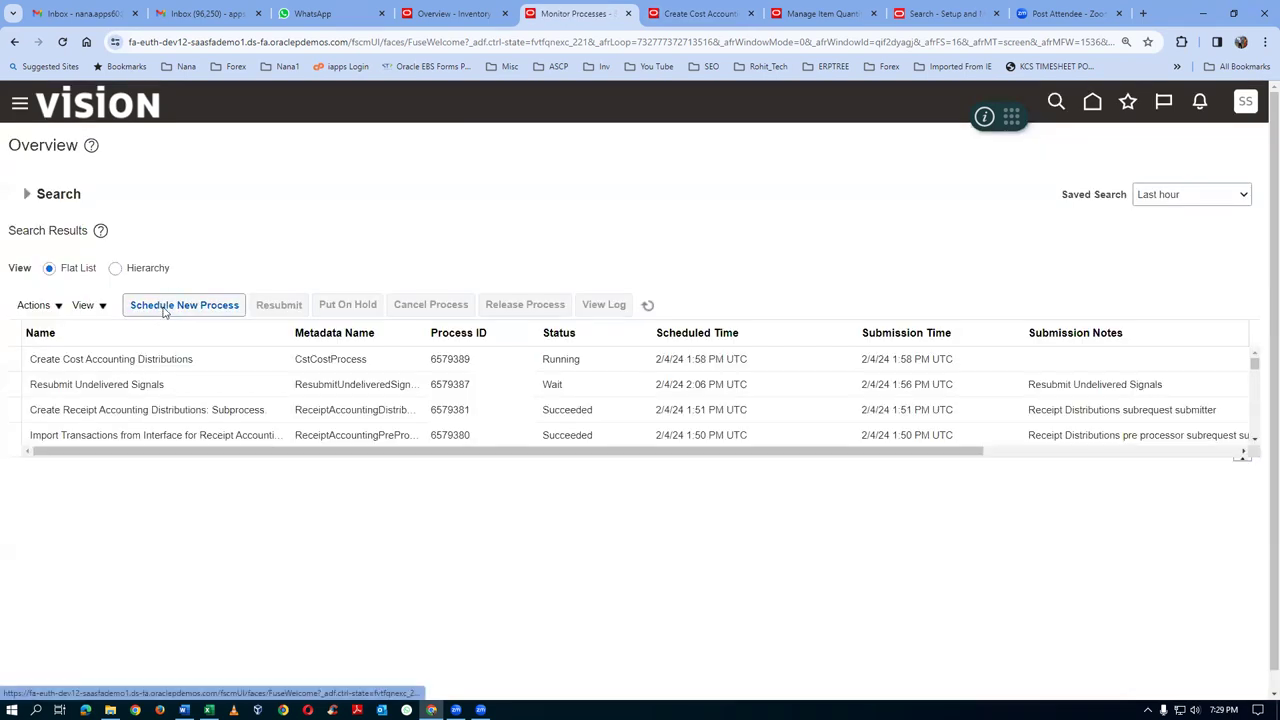
Keep refreshing the scheduled processes list to check the status of Create Cost Accounting Distributions
left_click(648, 305)
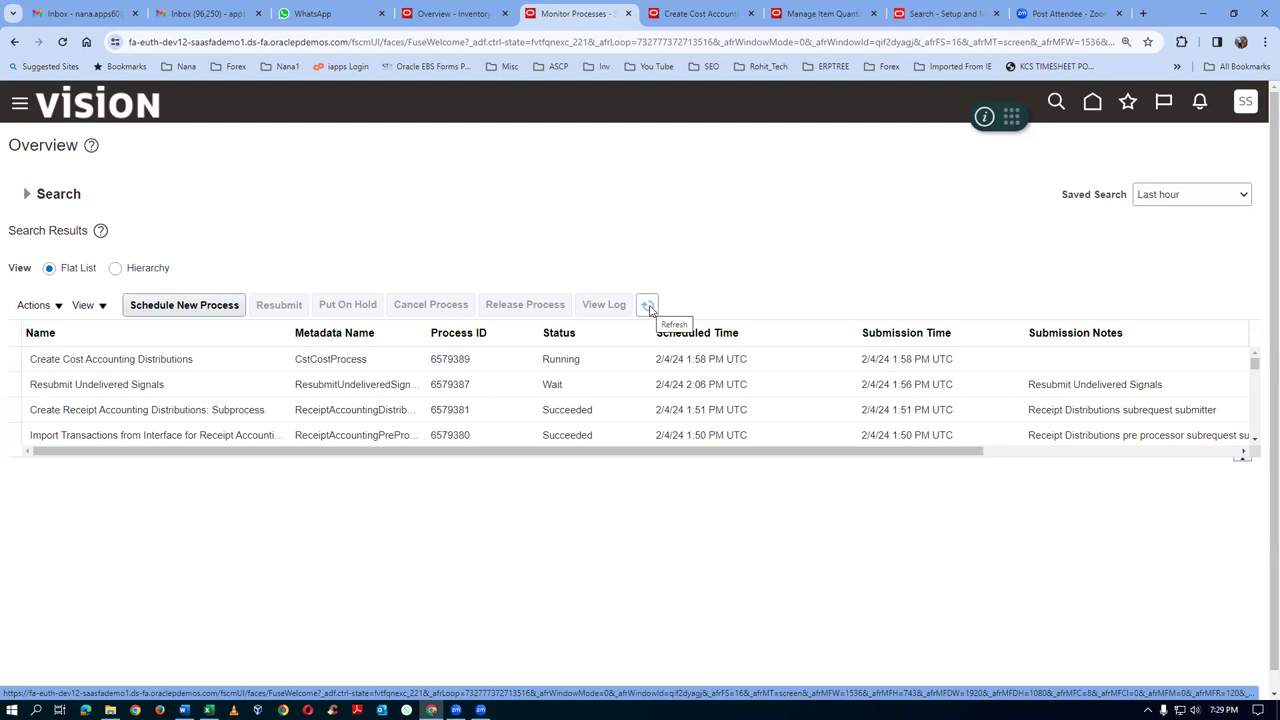
left_click(649, 307)
left_click(649, 307)
left_click(649, 307)
left_click(649, 307)
left_click(649, 307)
left_click(649, 307)
left_click(648, 307)
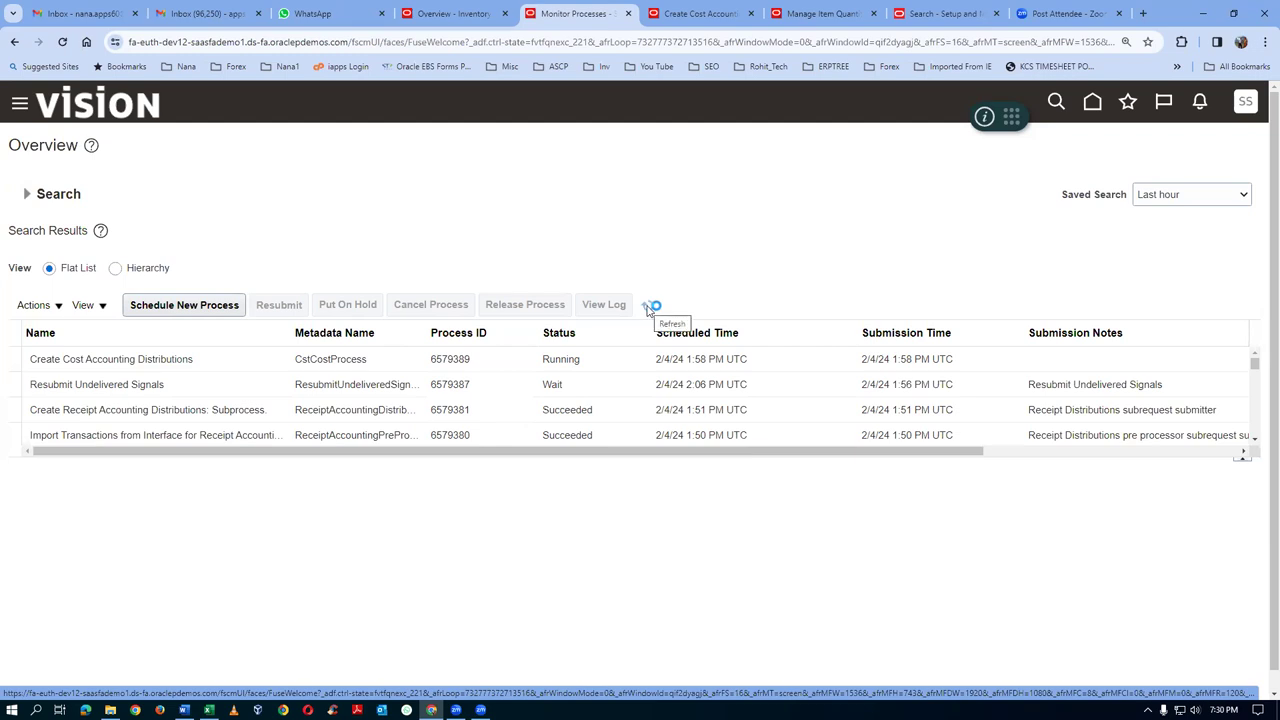
left_click(648, 307)
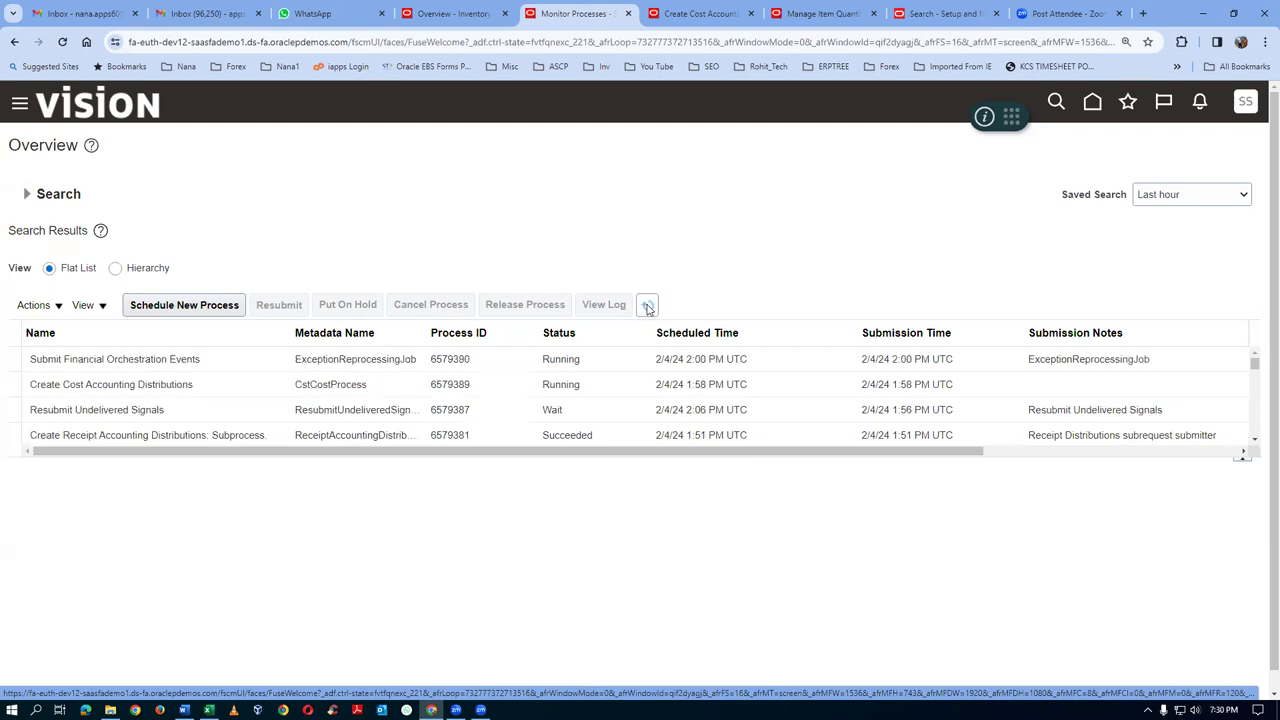
left_click(648, 307)
left_click(648, 307)
left_click(648, 307)
left_click(649, 308)
Enlarge the process results list, show the details of the Create Cost Accounting Distributions process, and refresh its status
left_click_drag(672, 459, 694, 565)
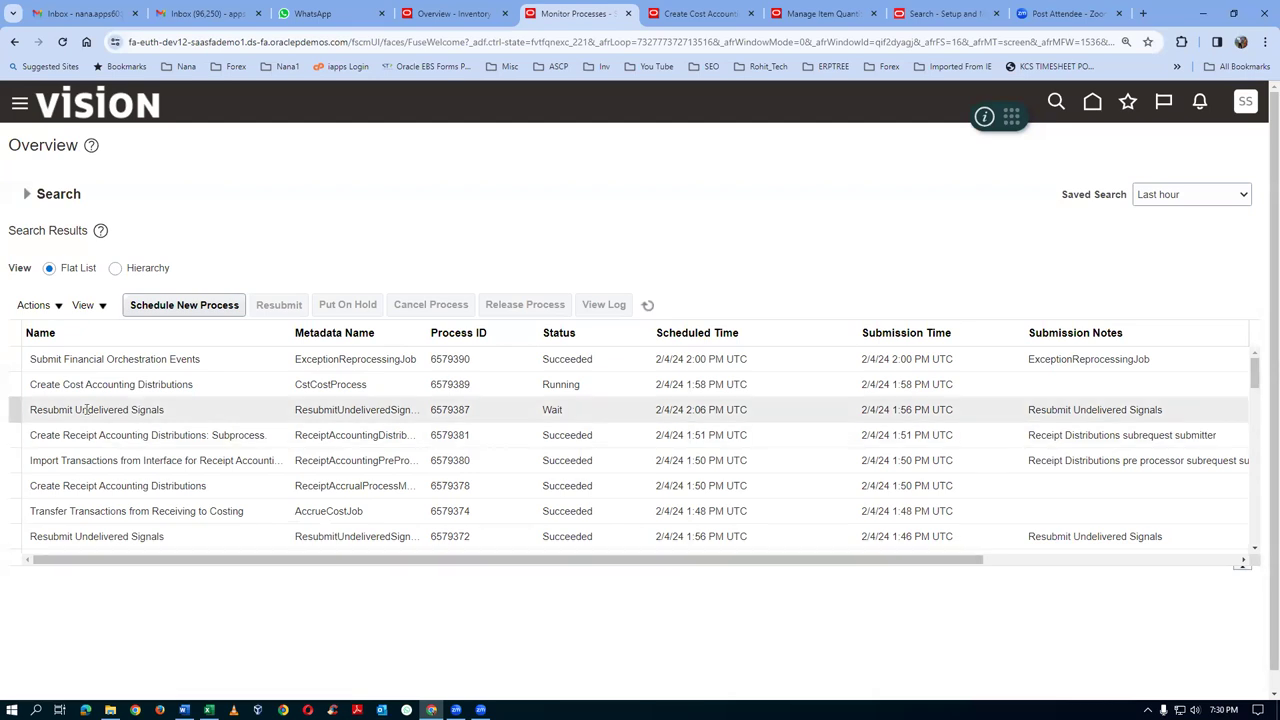
left_click(603, 385)
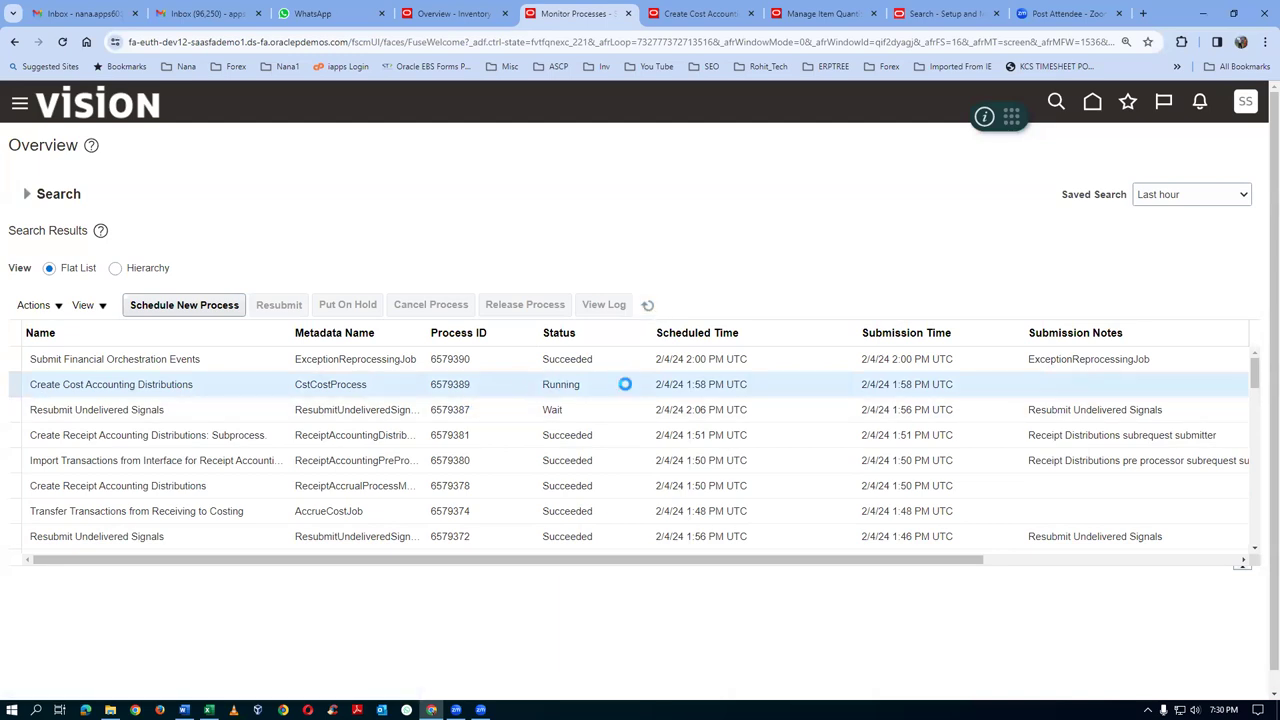
left_click(648, 305)
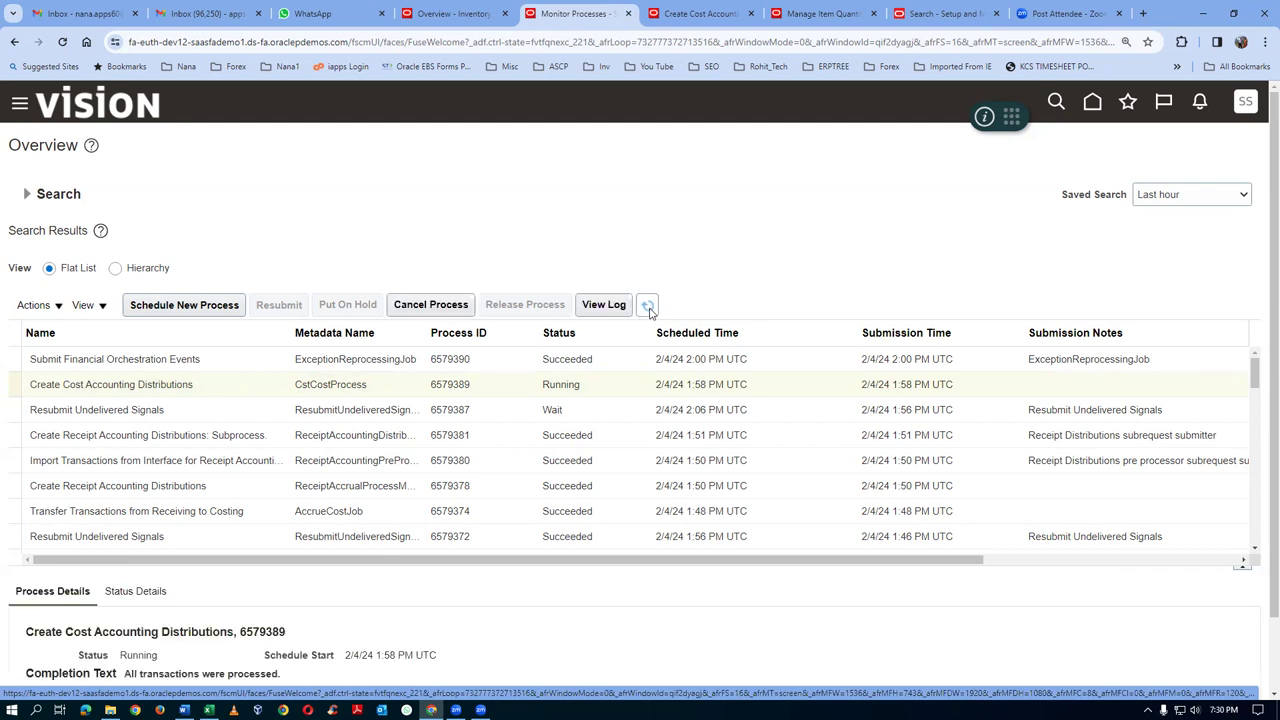
Refresh the scheduled processes, show the details of Create Cost Accounting Distributions, and close its run controls page without saving
left_click(648, 307)
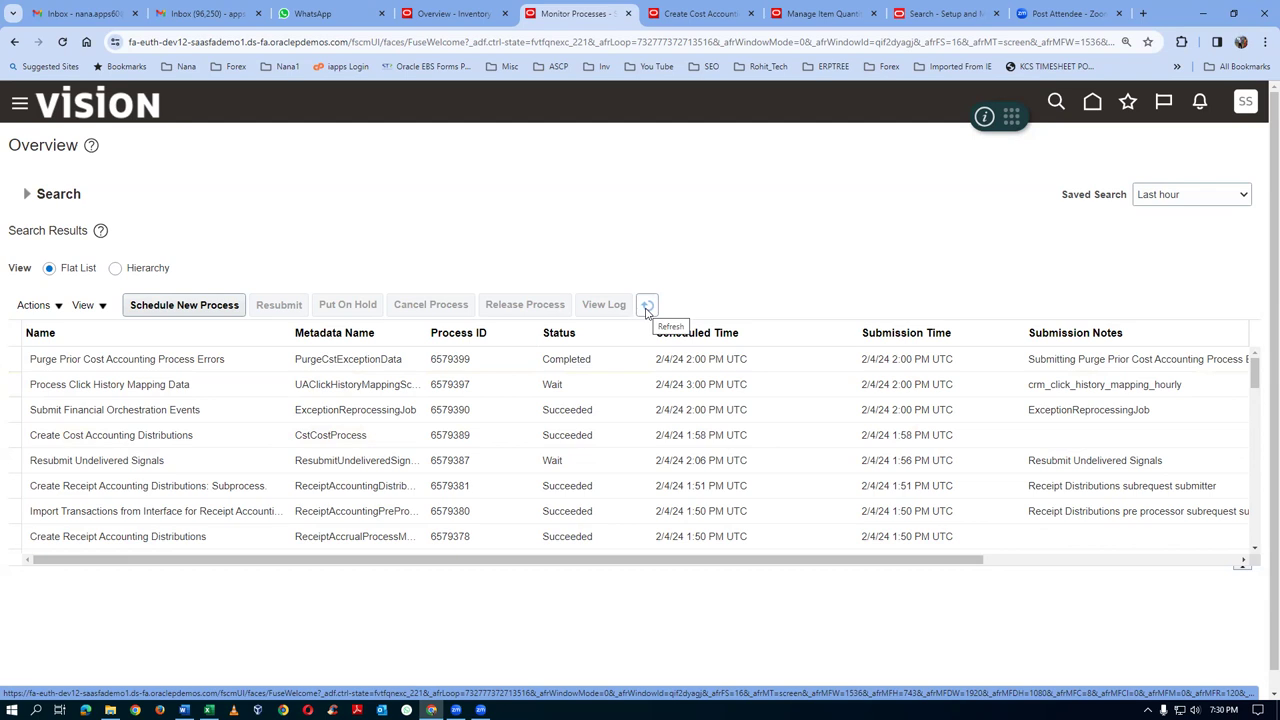
left_click(215, 445)
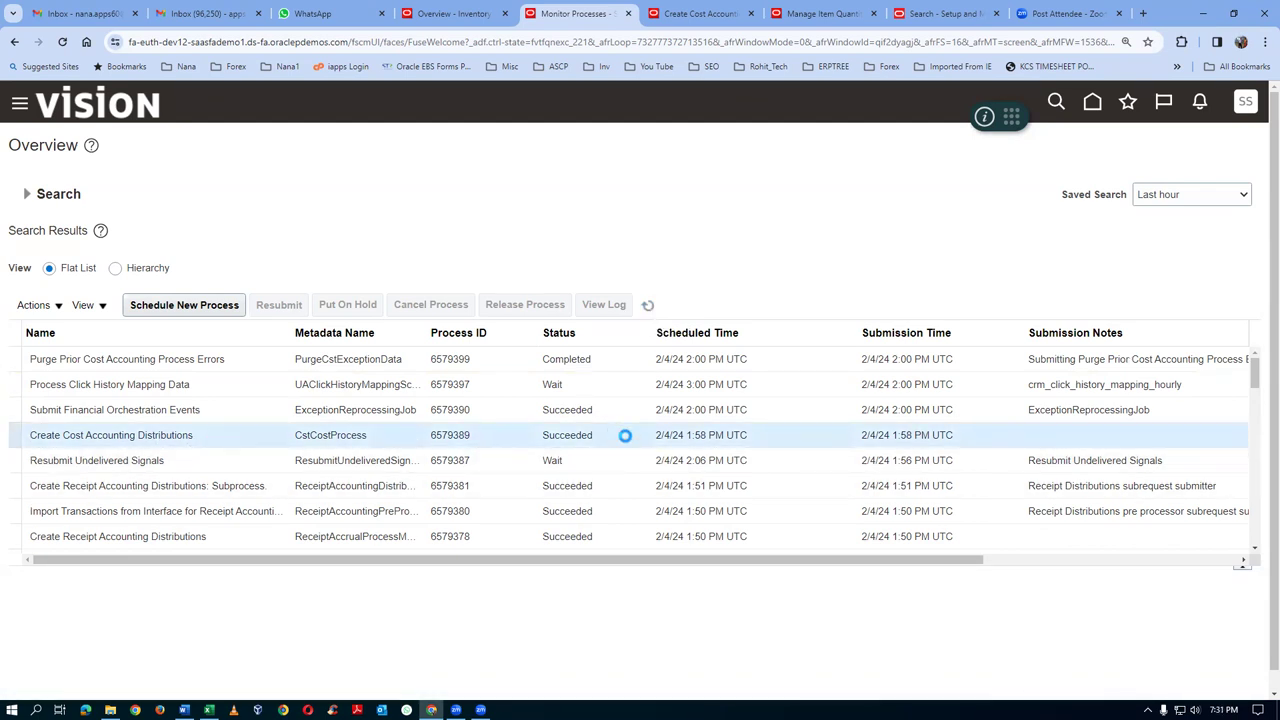
left_click(715, 13)
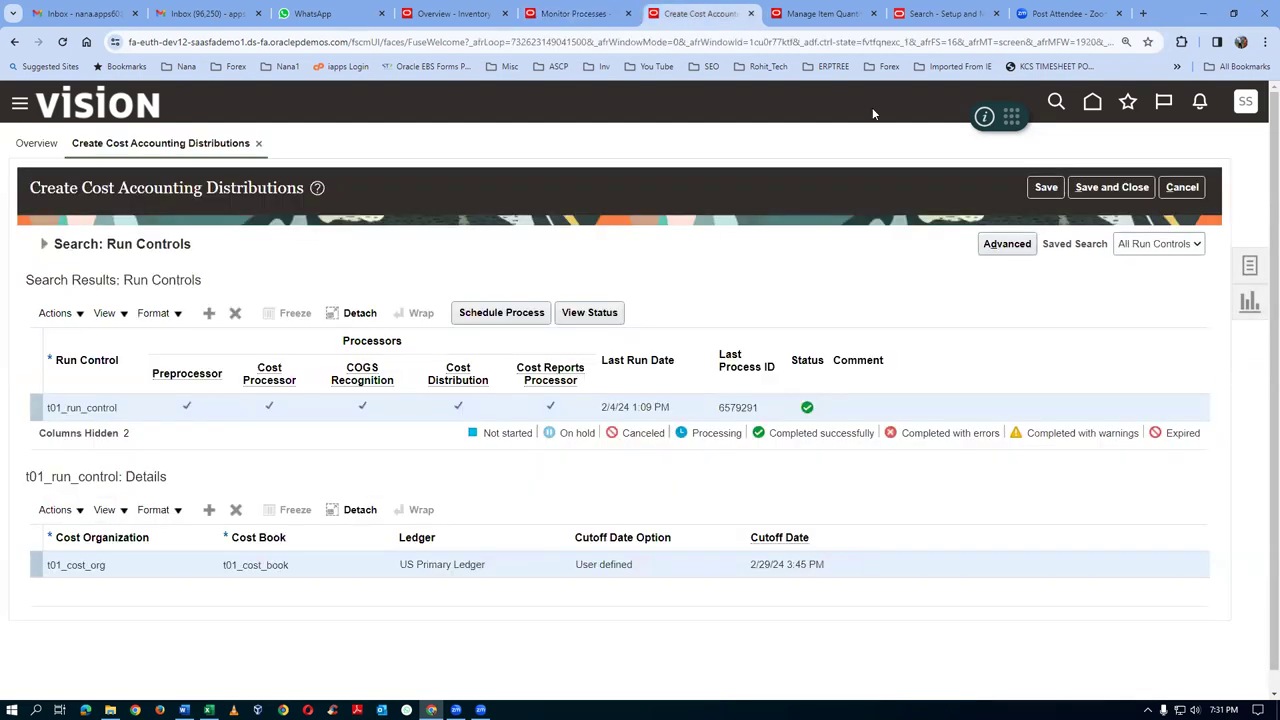
left_click(1184, 188)
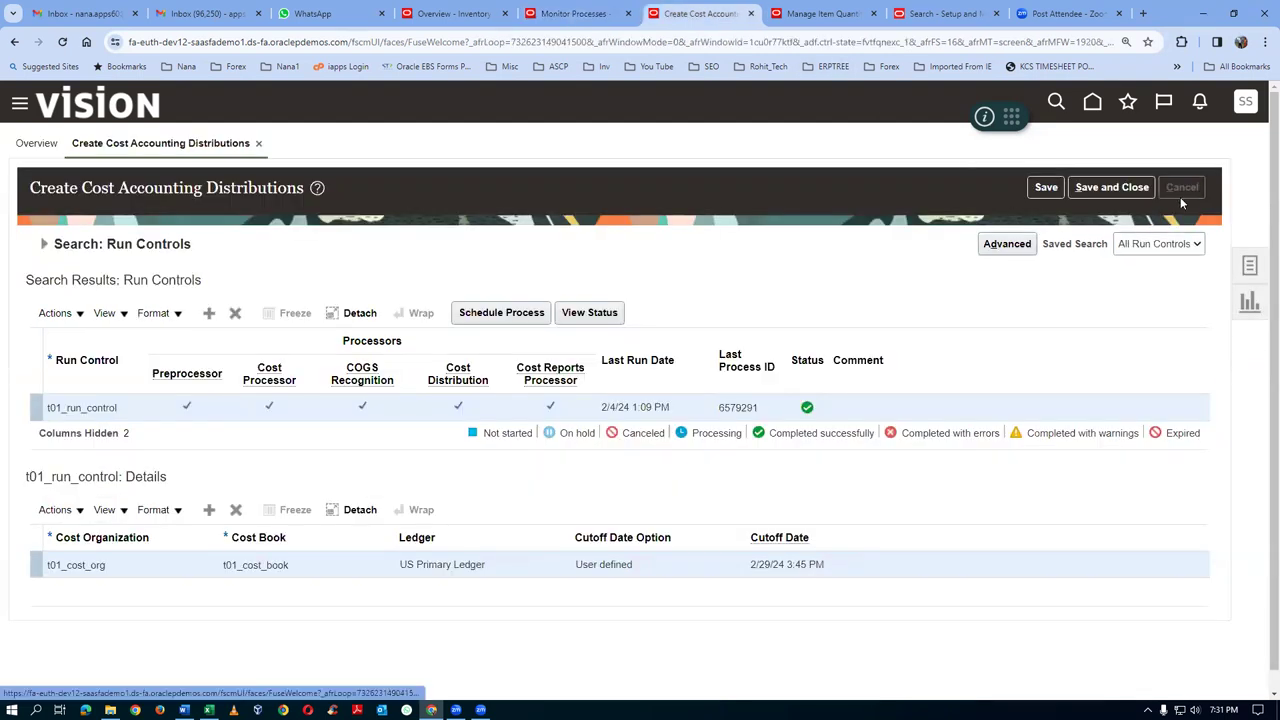
Open the Receipt Accounting overview from the Supply Chain Execution apps on the home page
left_click(1093, 104)
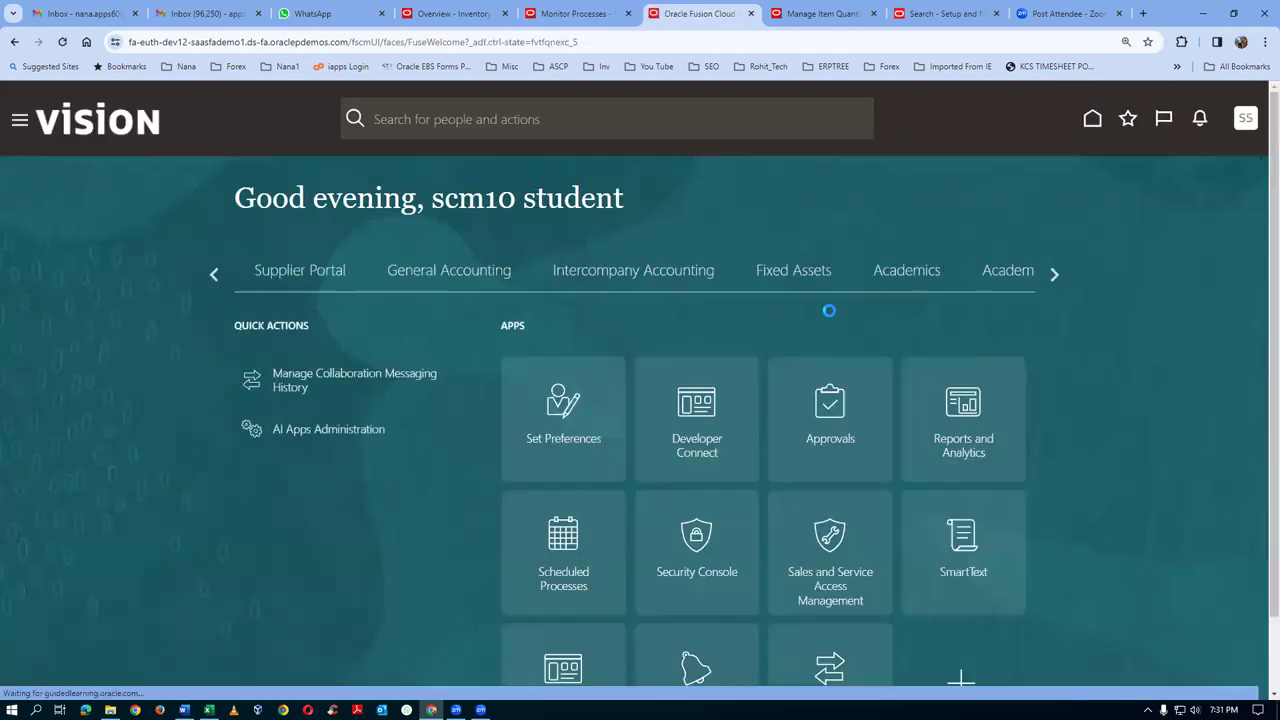
left_click(213, 275)
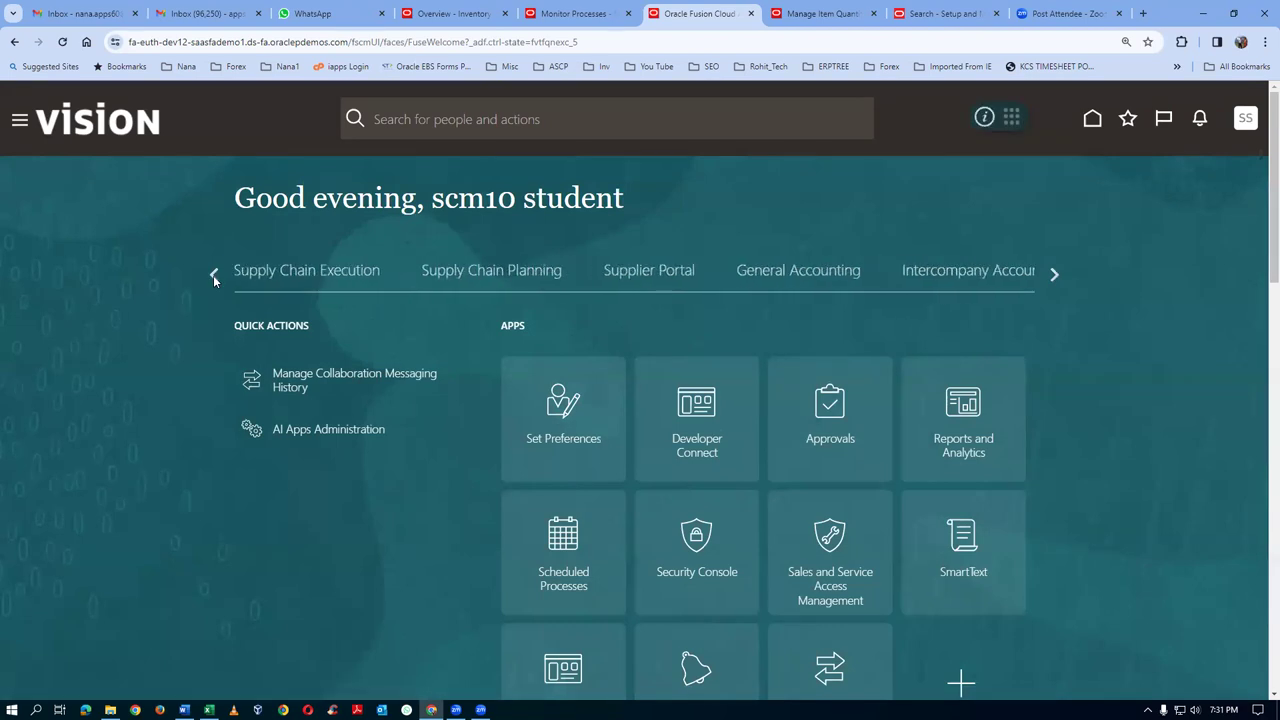
left_click(349, 281)
scroll(698, 426, "down", 2)
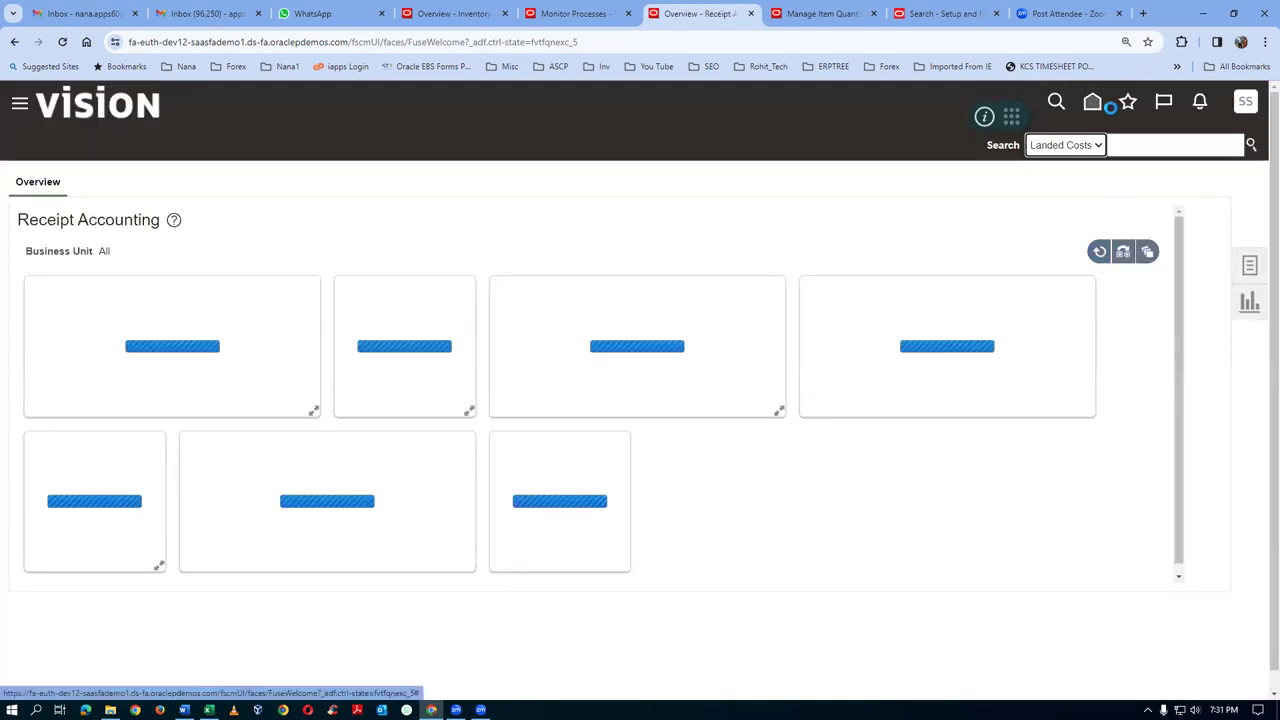
Add the Receipt Accounting overview page to the favorites, entering "Recipt" in its name
left_click(1127, 105)
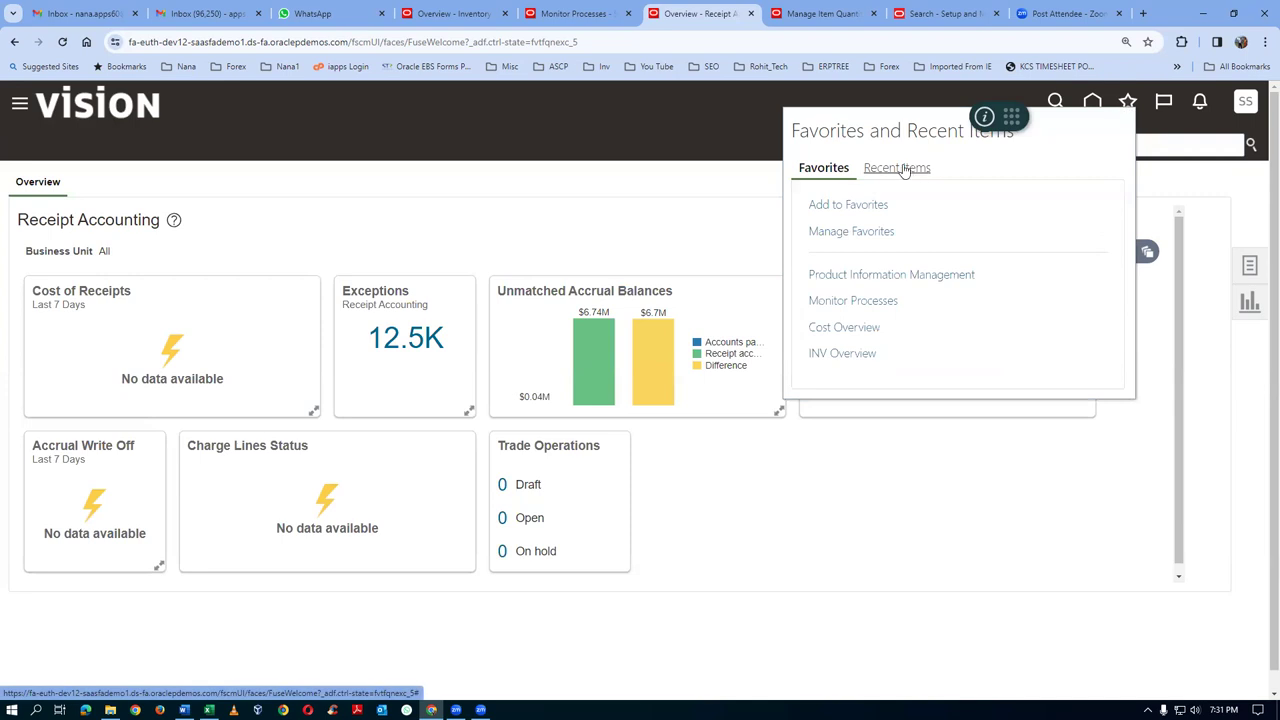
left_click(827, 206)
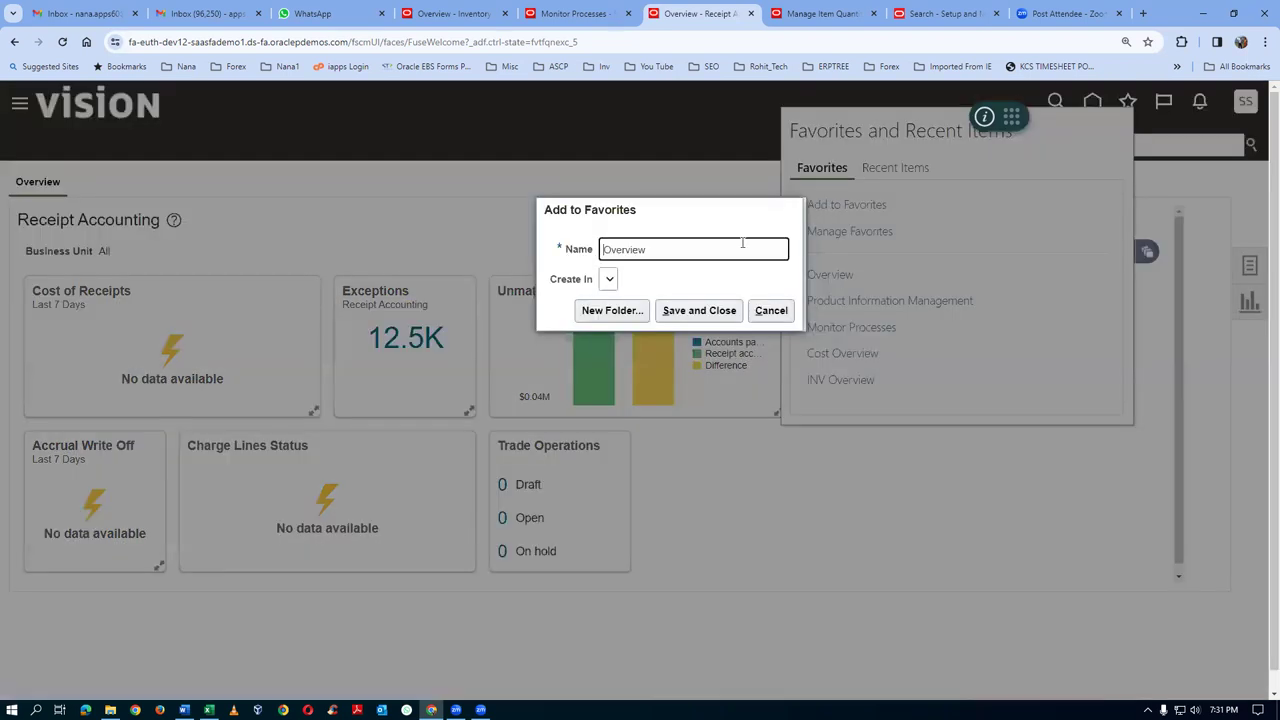
type("Recipt")
left_click(705, 310)
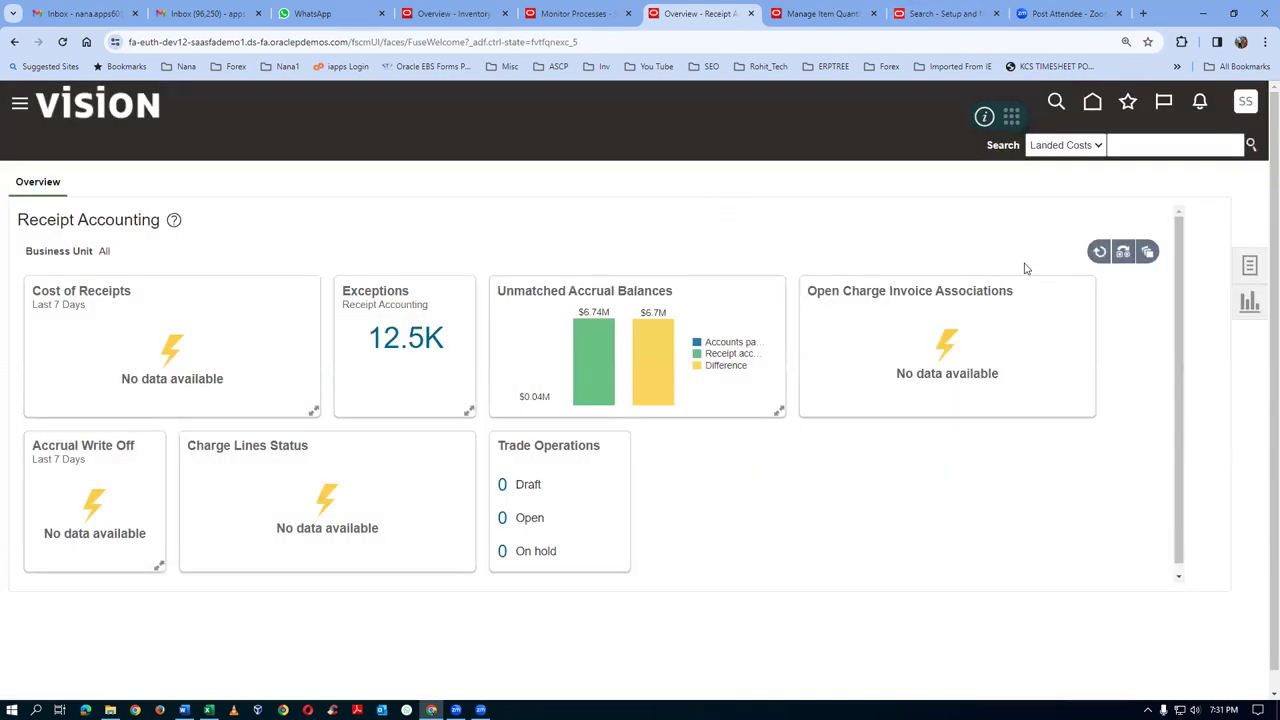
Submit the Create Receipt Accounting Distributions process for US1 Business Unit and acknowledge its submission
left_click(1249, 268)
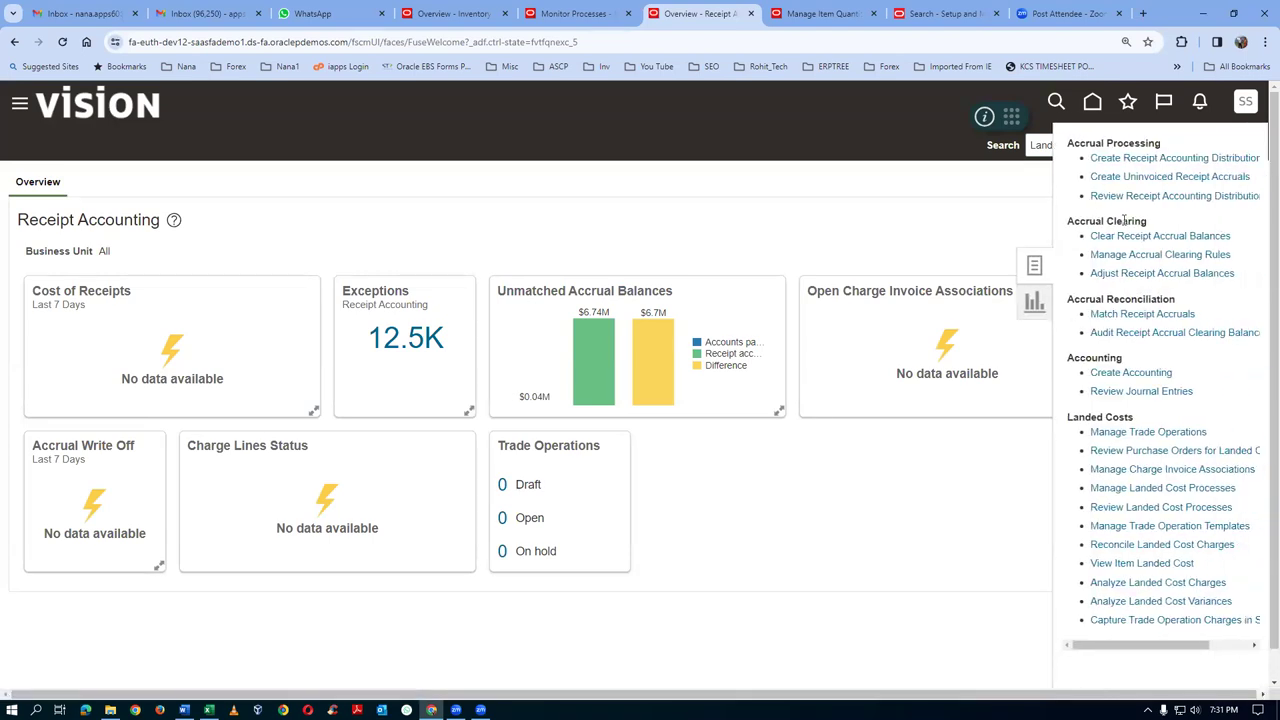
left_click(1125, 158)
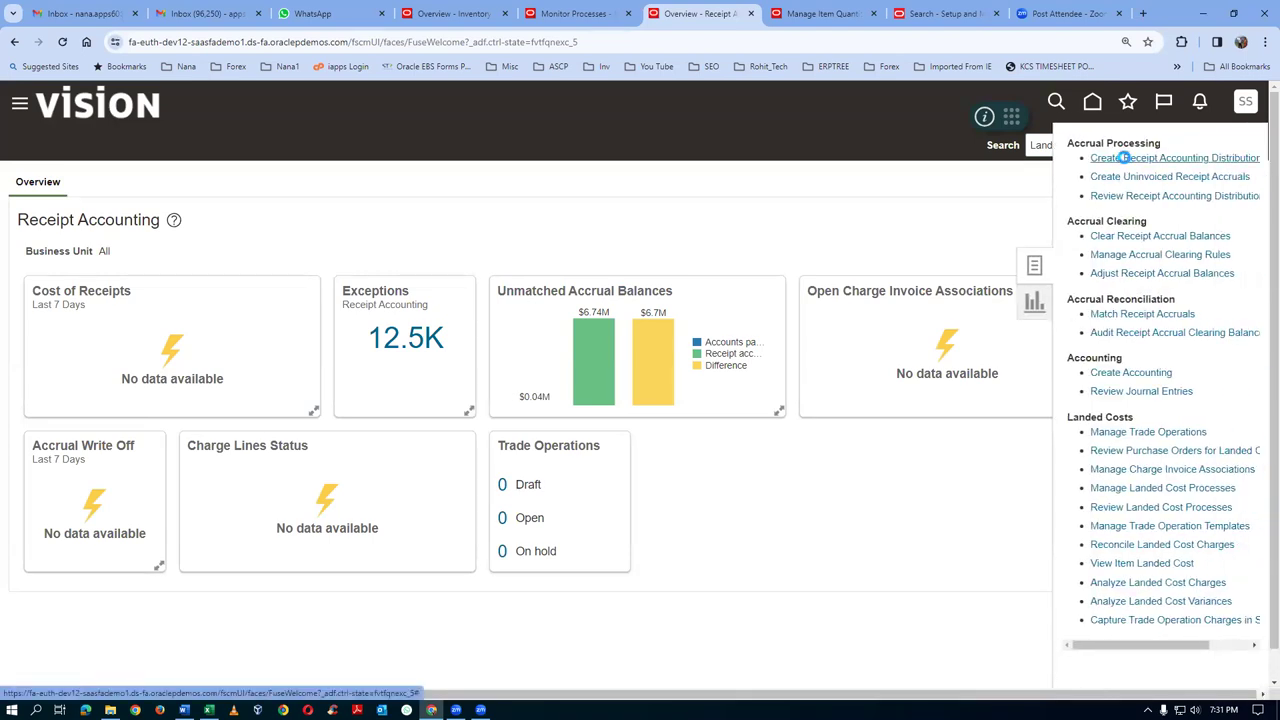
left_click(221, 433)
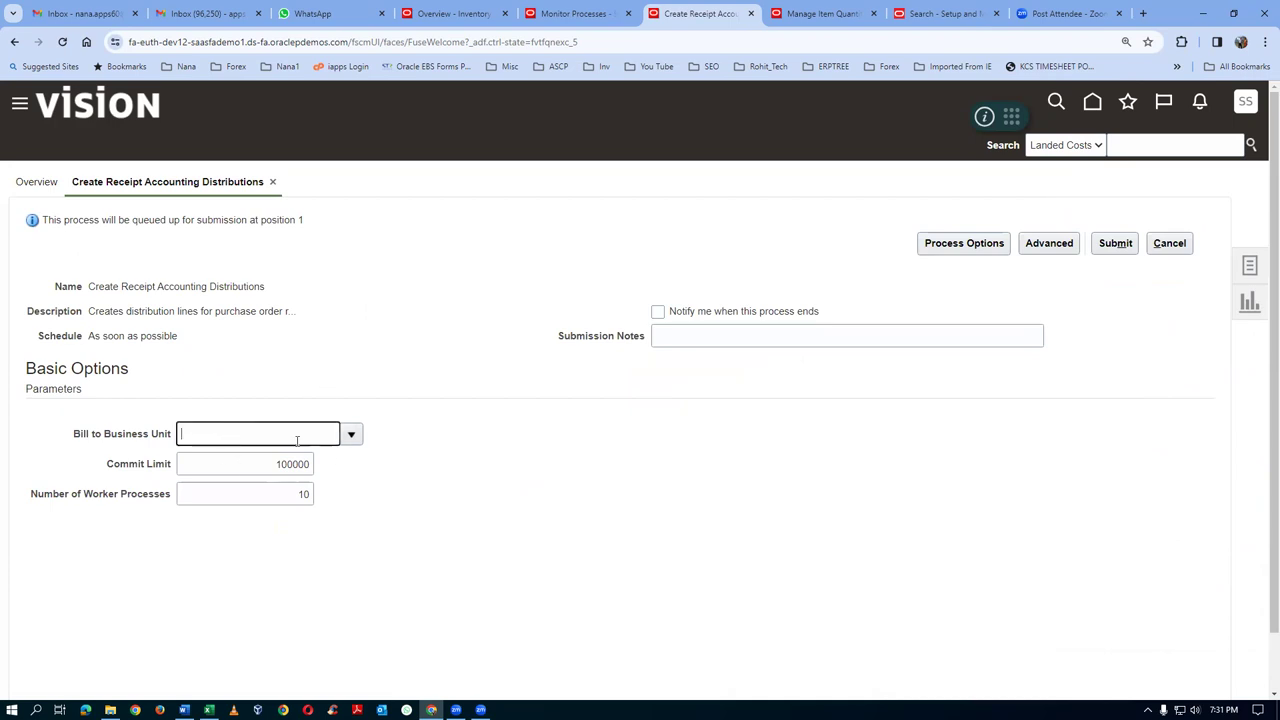
type("US1")
key("Tab")
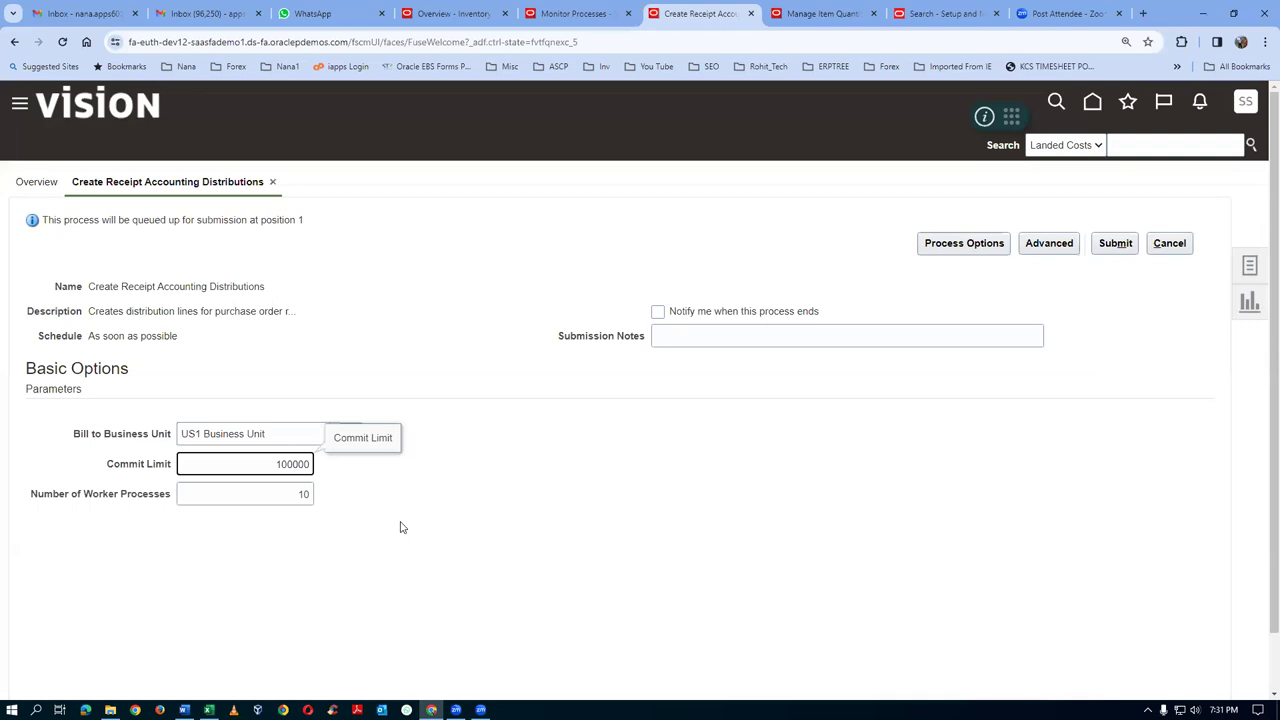
left_click(1110, 245)
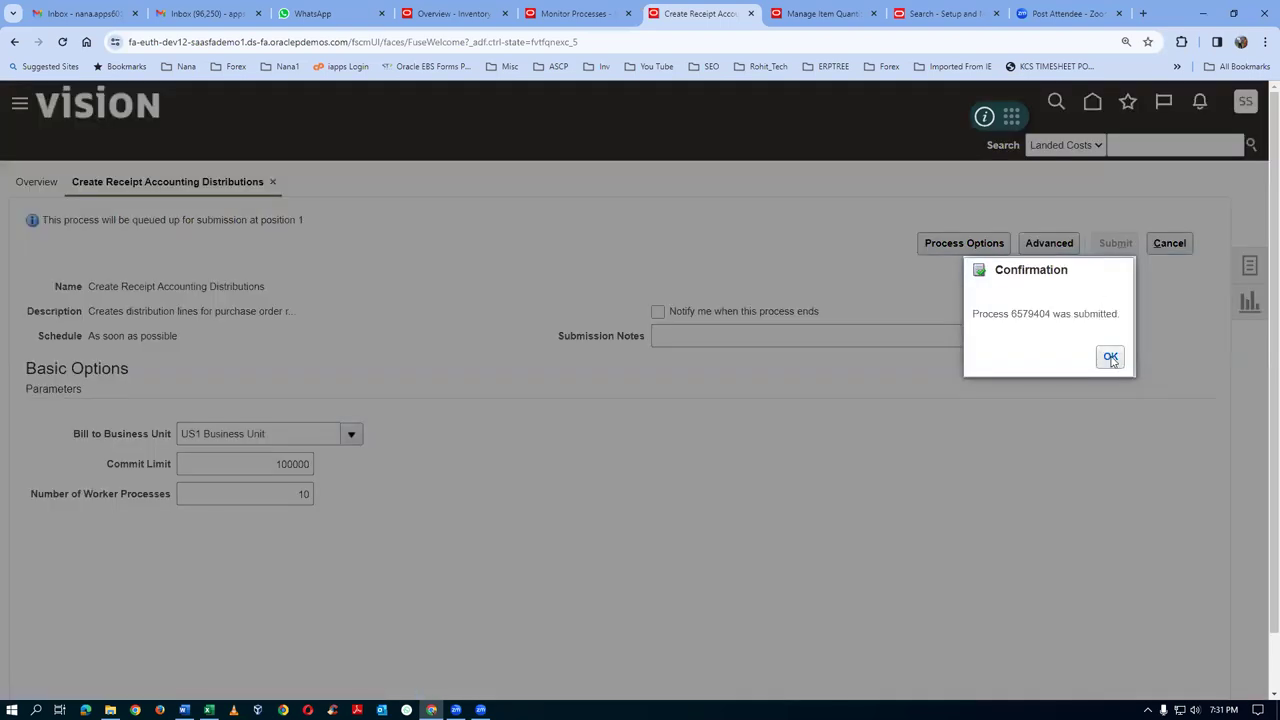
left_click(1110, 358)
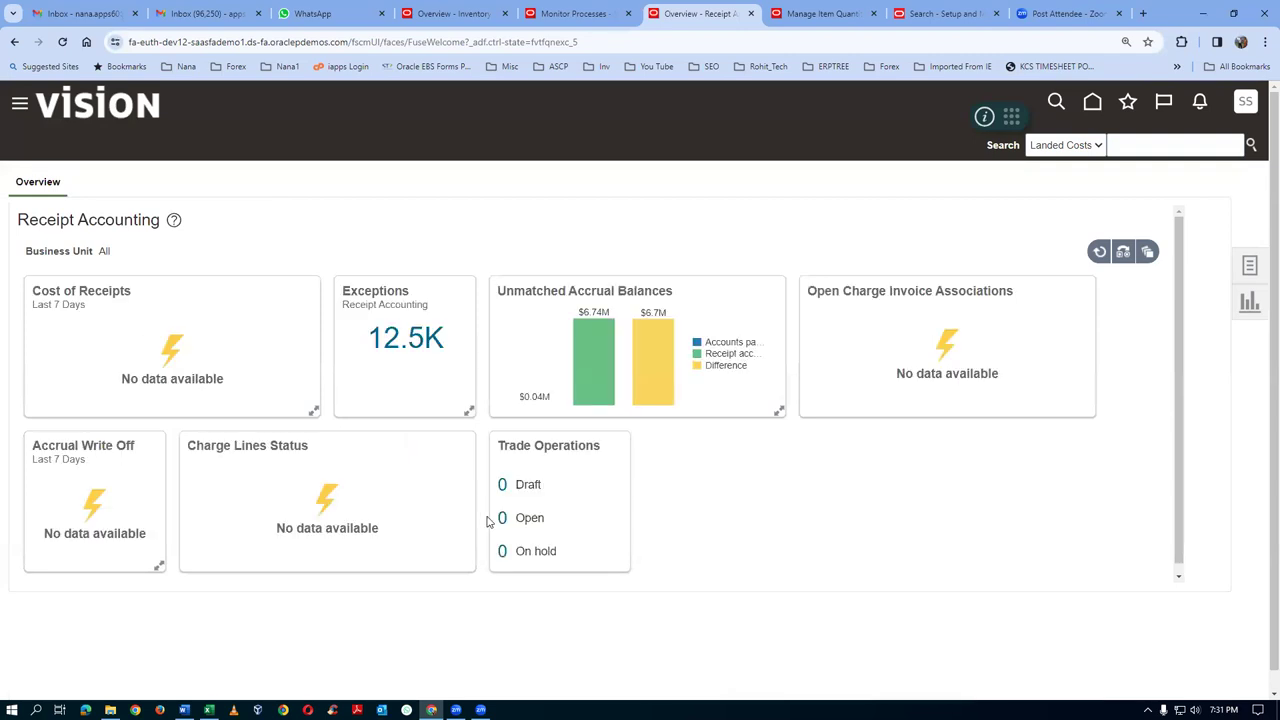
Keep refreshing the scheduled processes list to check the status of Create Receipt Accounting Distributions and its subprocesses
left_click(572, 16)
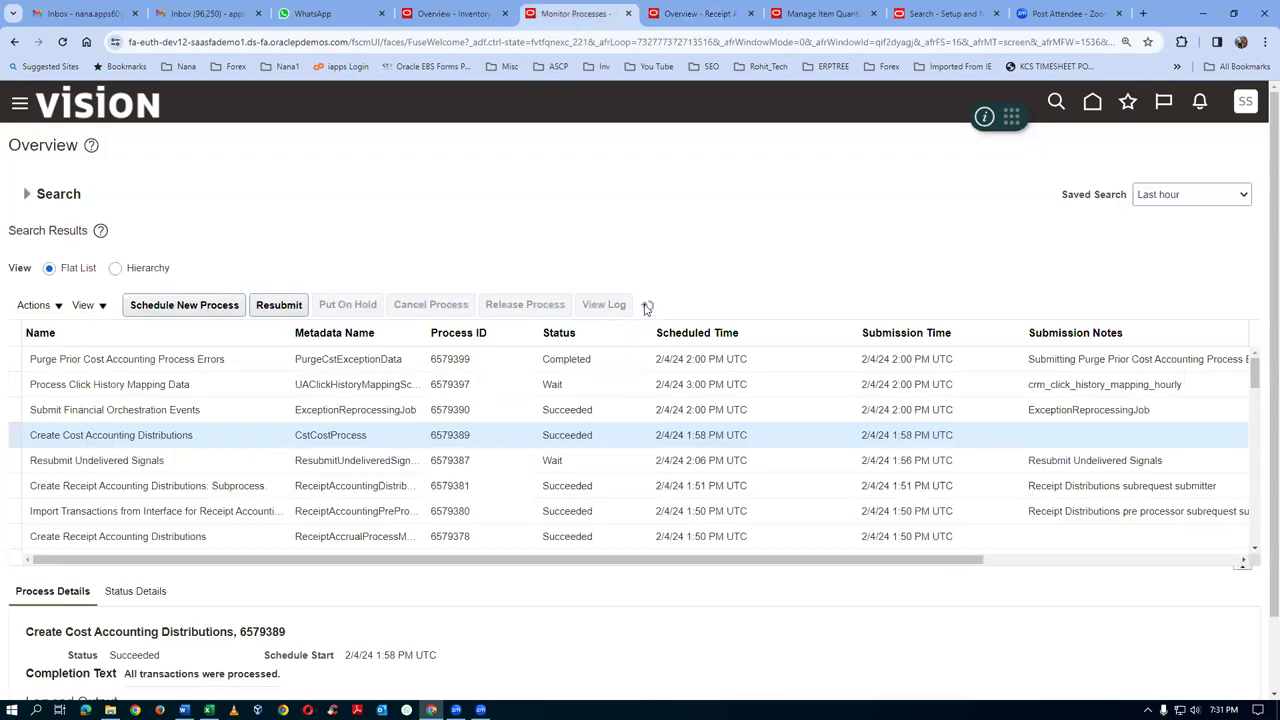
left_click(647, 306)
left_click(647, 306)
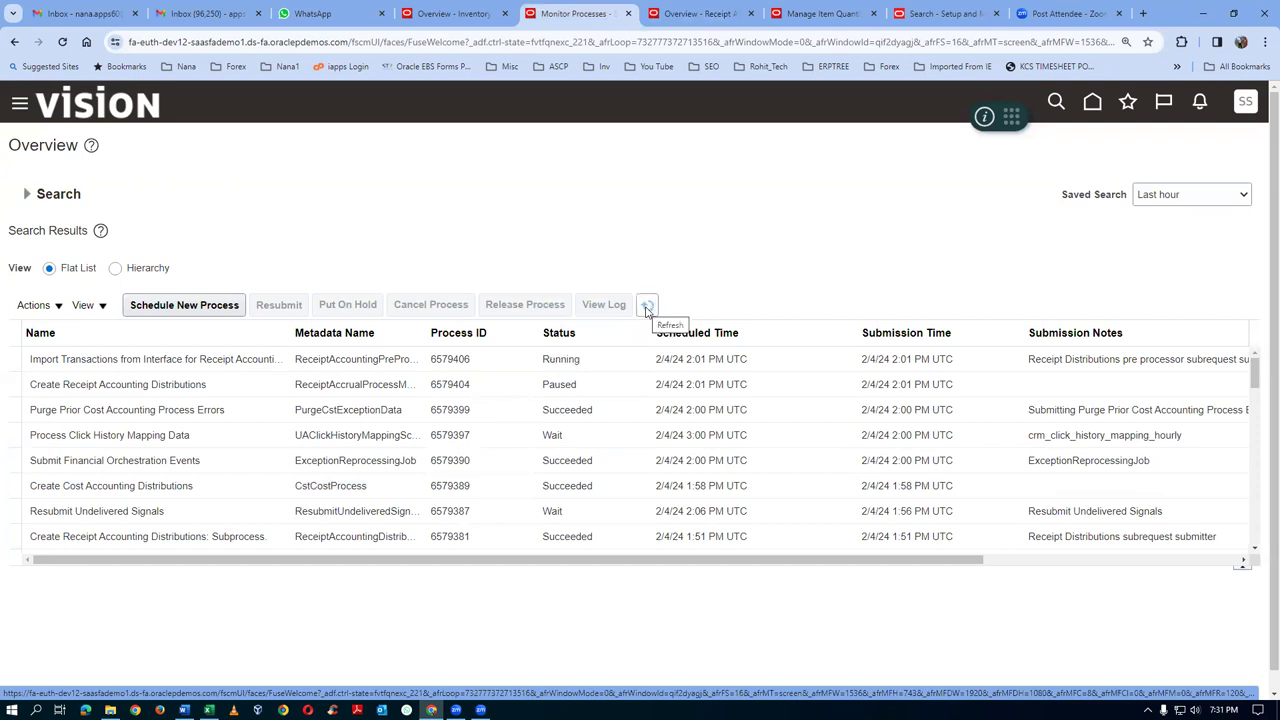
left_click(108, 360)
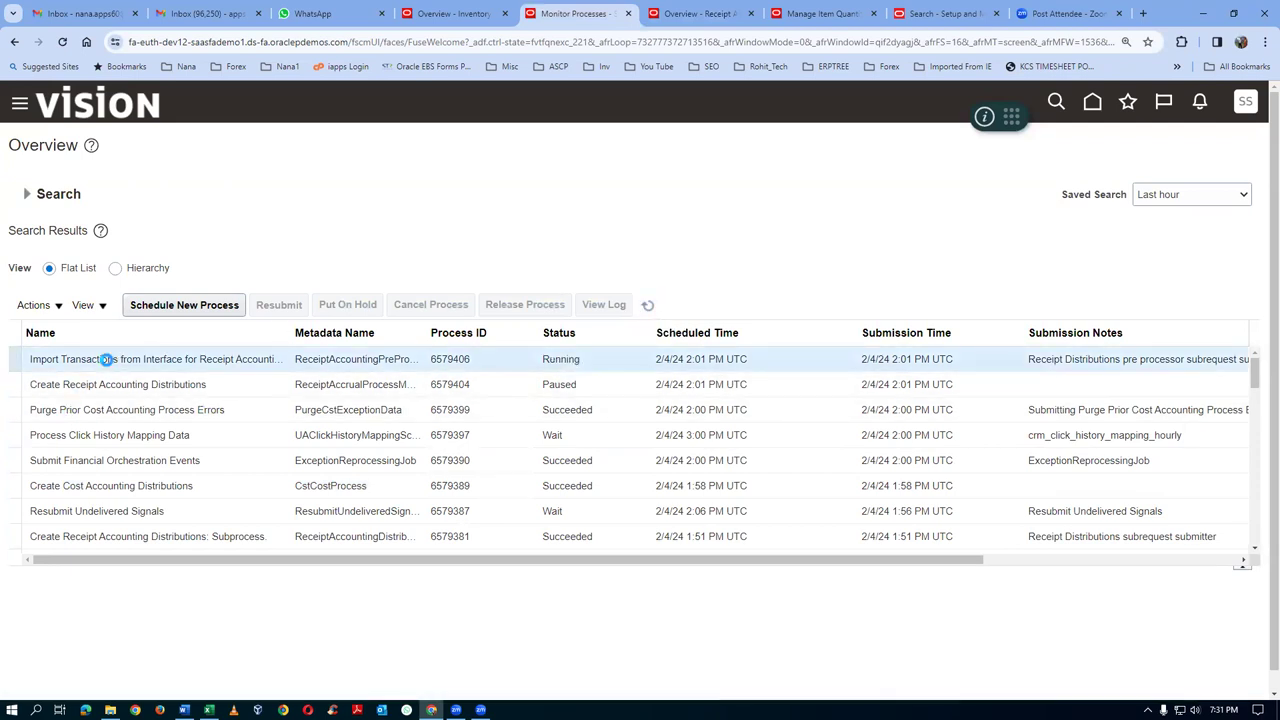
left_click(650, 309)
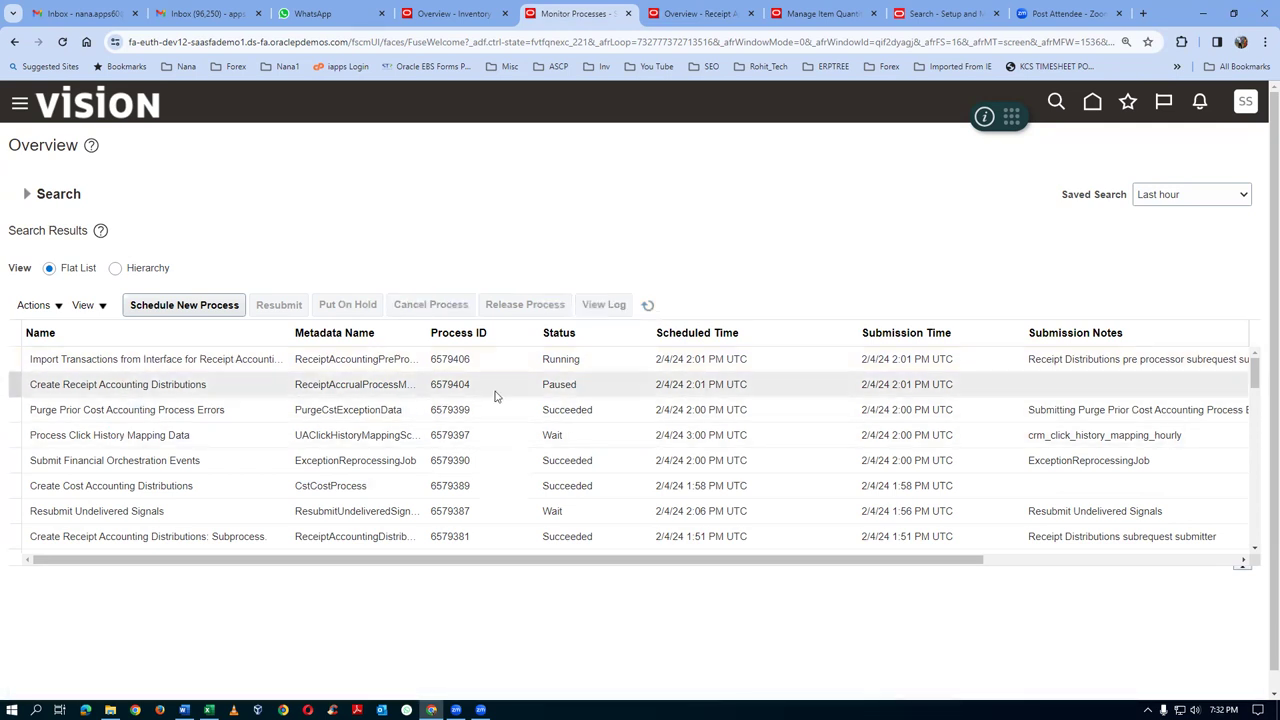
left_click(649, 306)
left_click(647, 305)
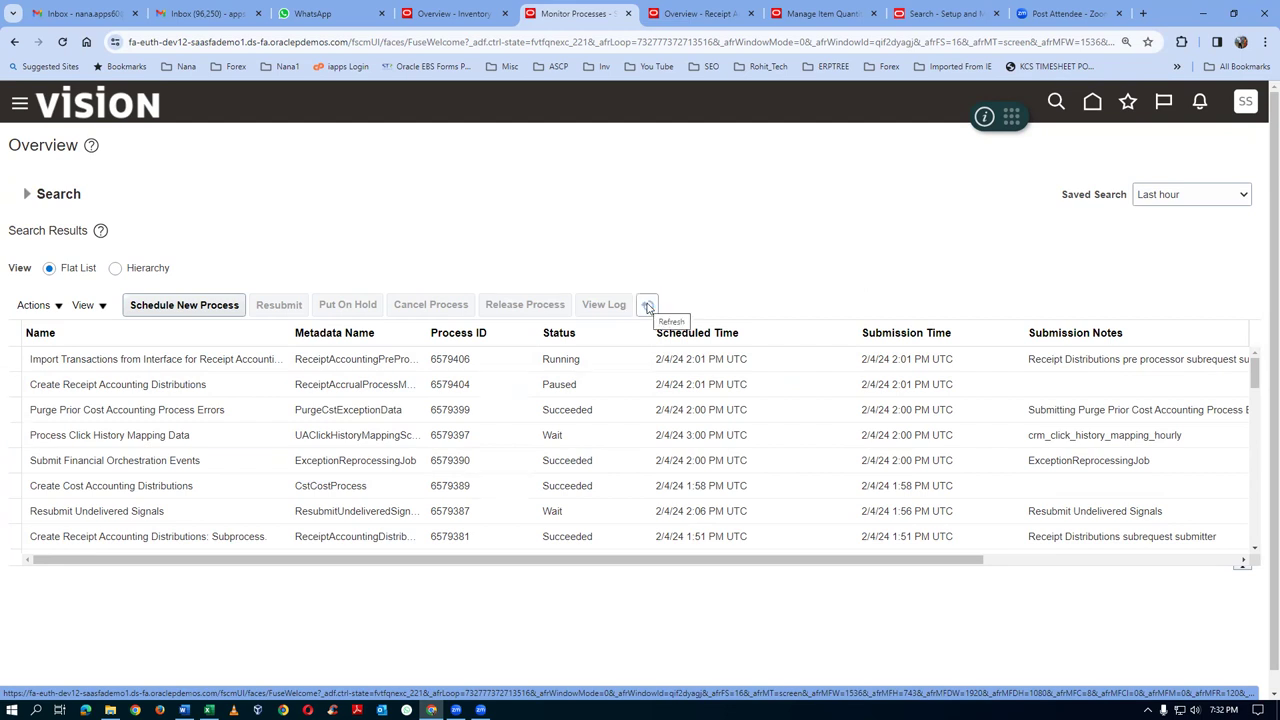
left_click(647, 307)
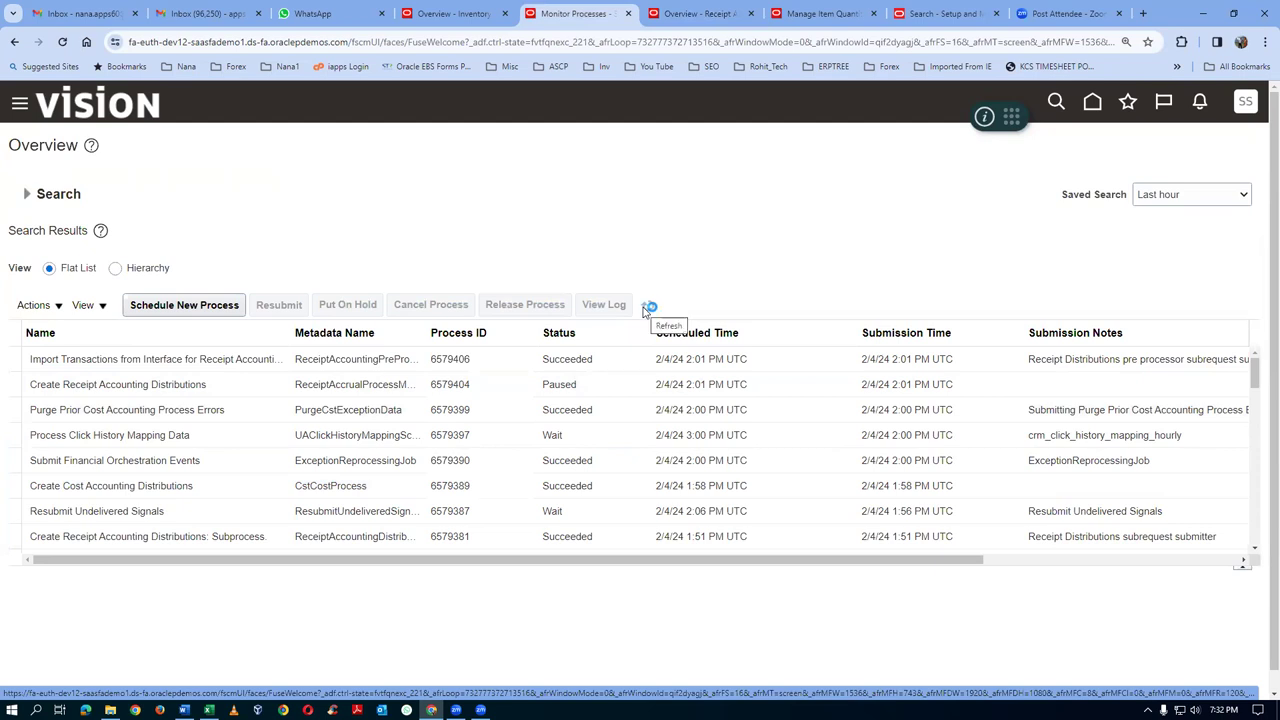
left_click(645, 310)
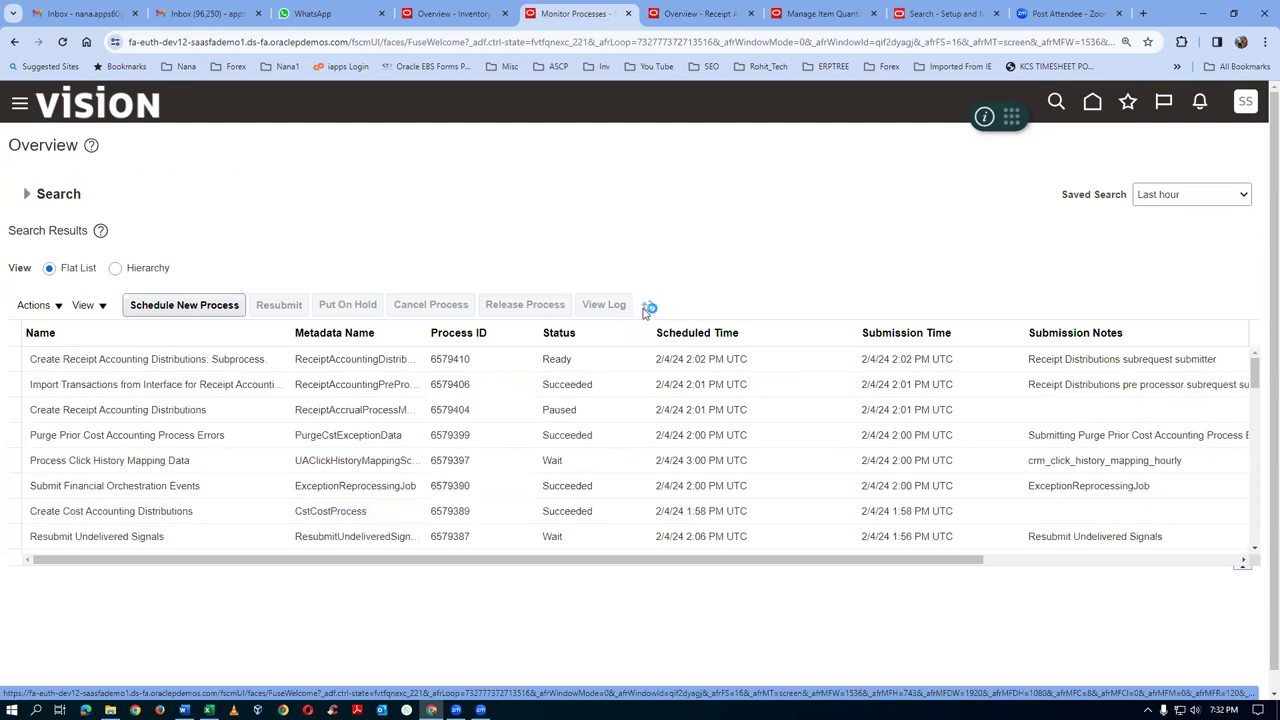
left_click(645, 310)
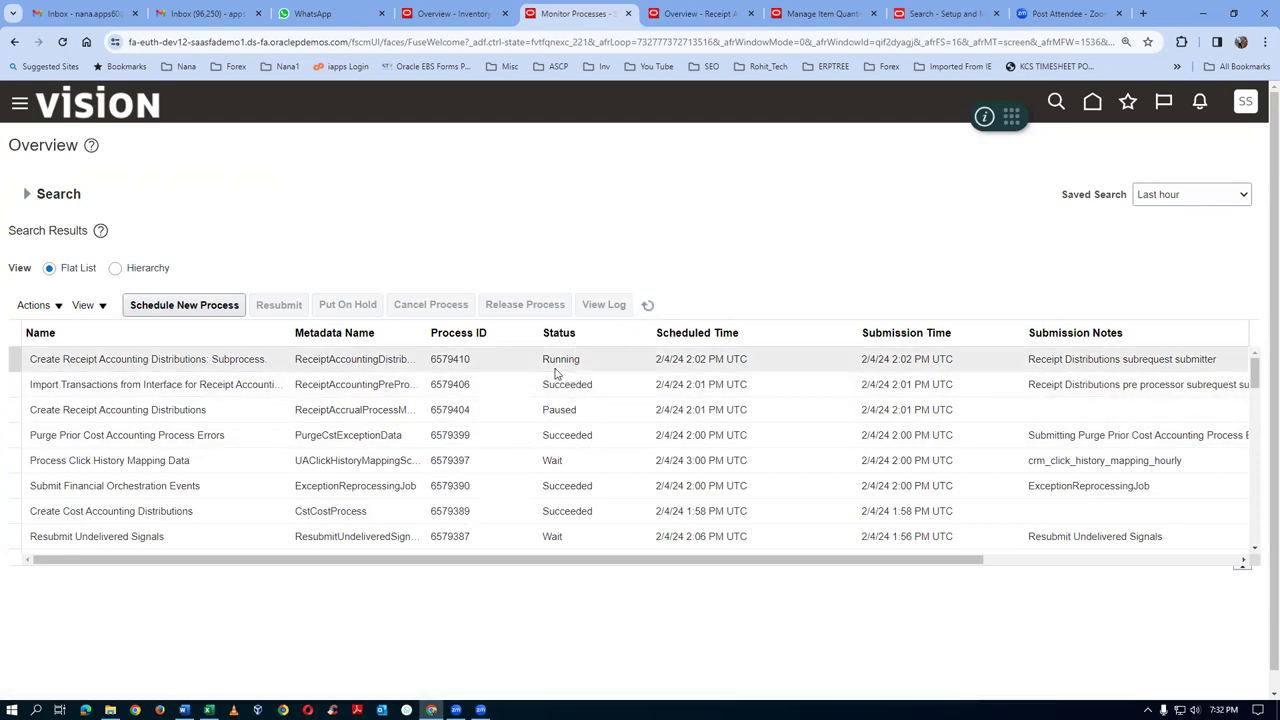
left_click(647, 307)
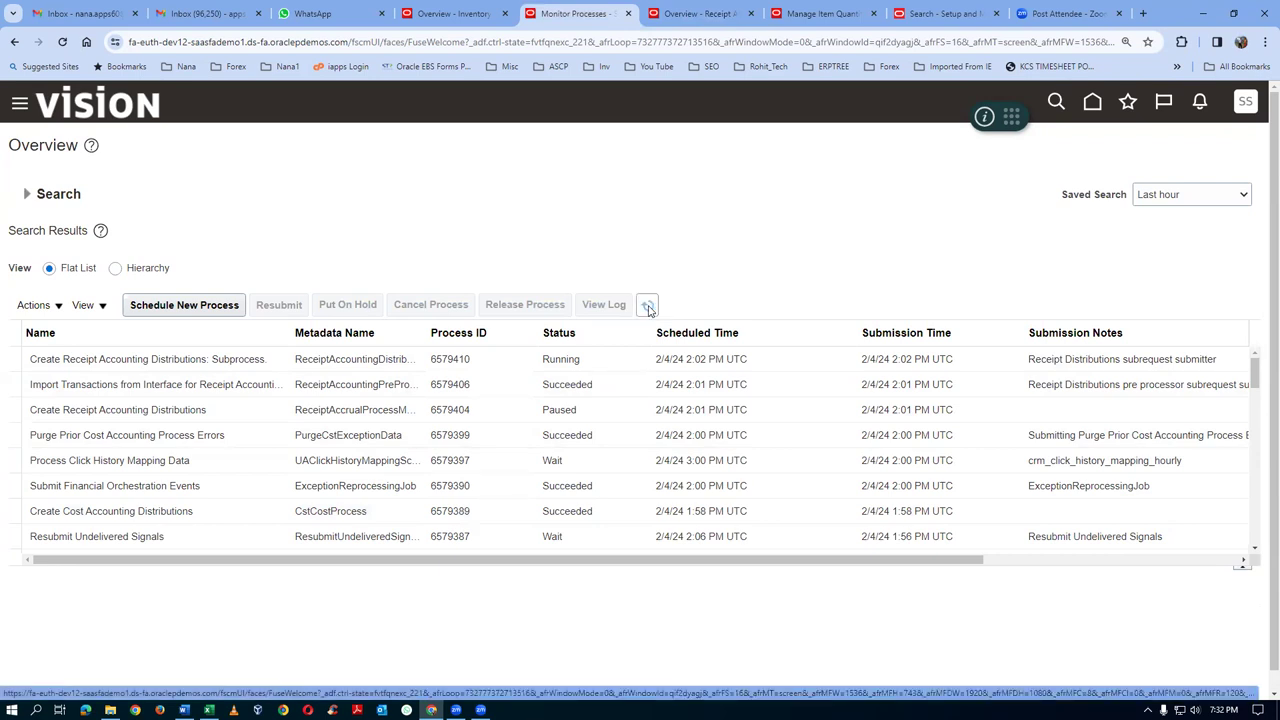
left_click(647, 308)
left_click(647, 308)
left_click(647, 309)
left_click(647, 309)
left_click(647, 309)
left_click(647, 309)
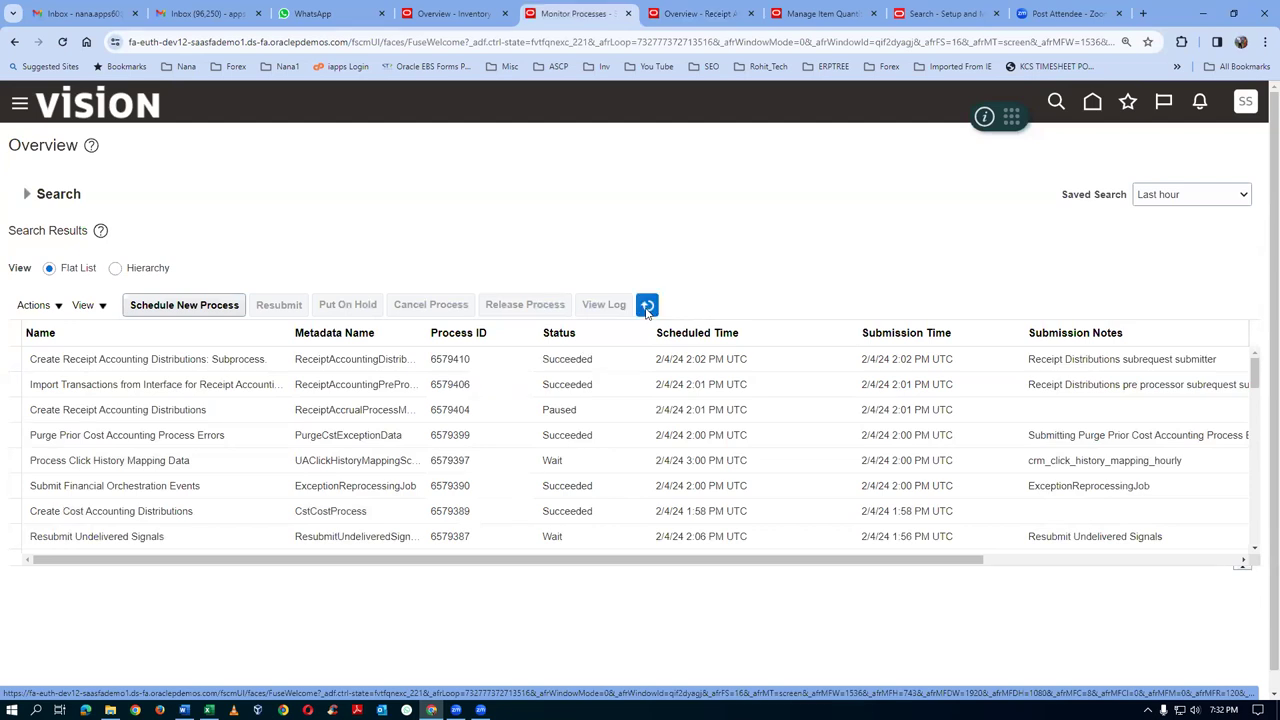
left_click(647, 309)
Refresh the Receipt Accounting overview, and search Review Receipt Accounting Distributions for transactions of items starting with t0110
left_click(700, 13)
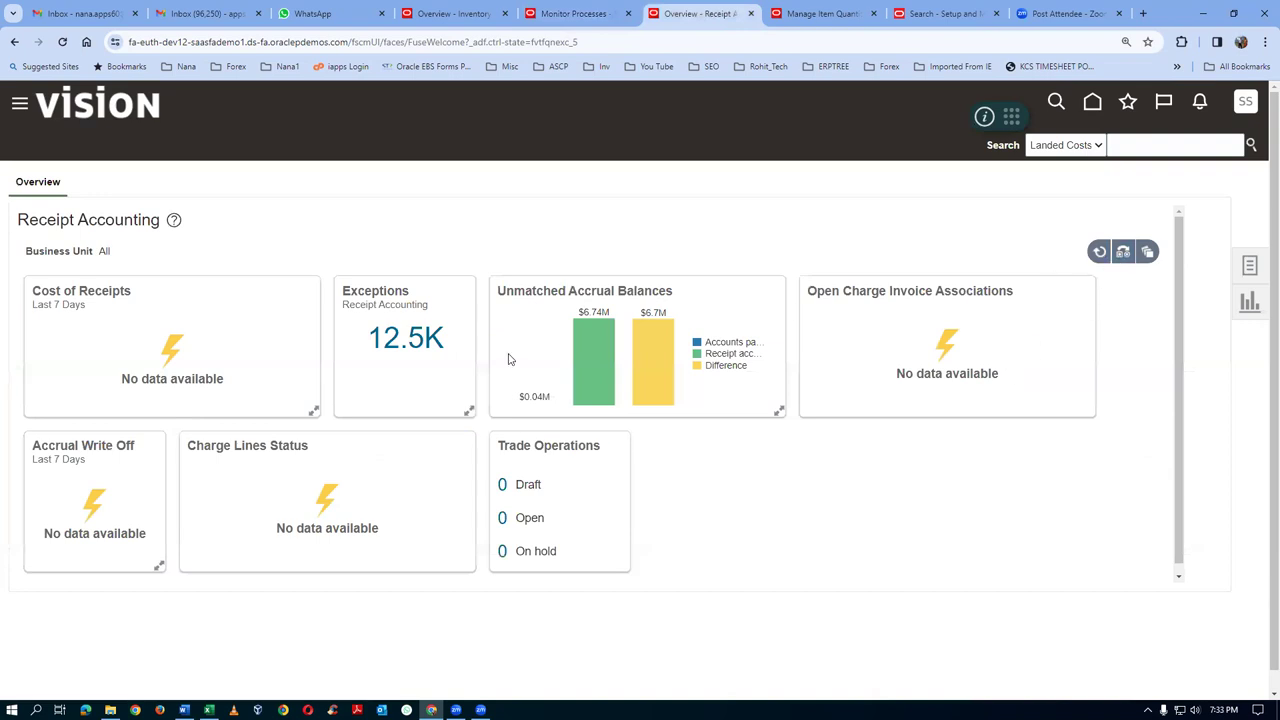
left_click(1099, 251)
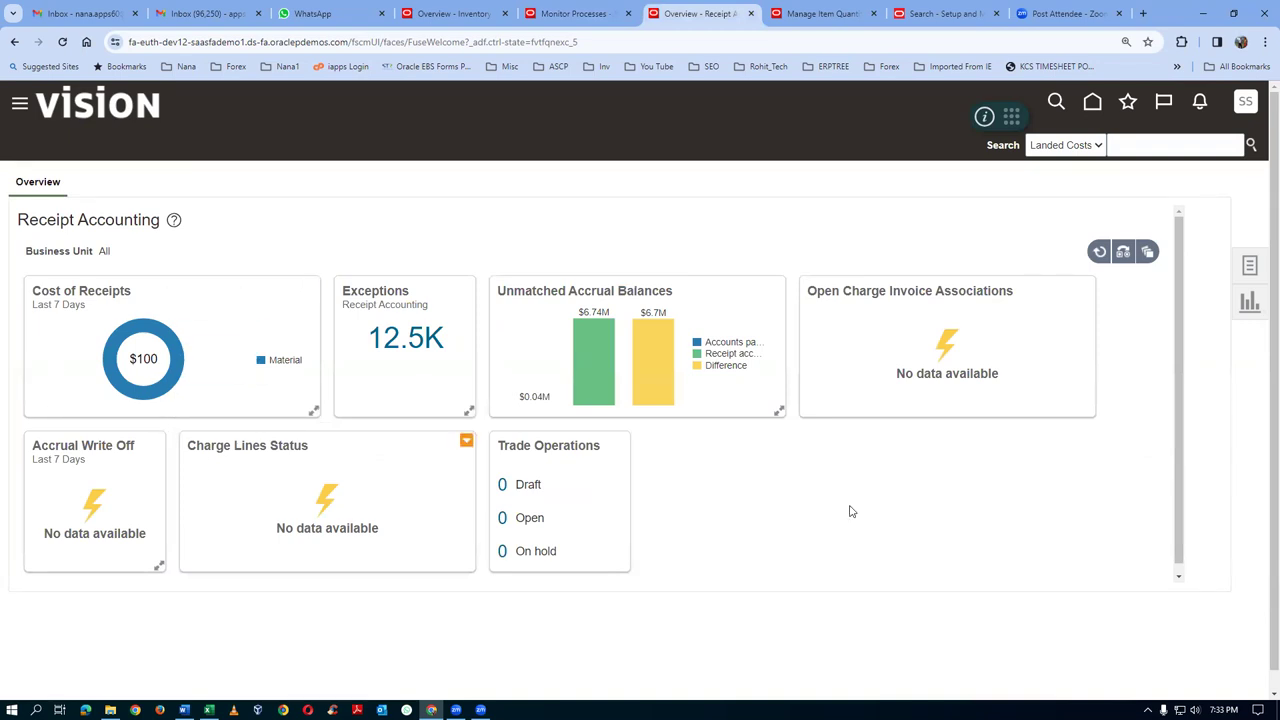
left_click(1248, 268)
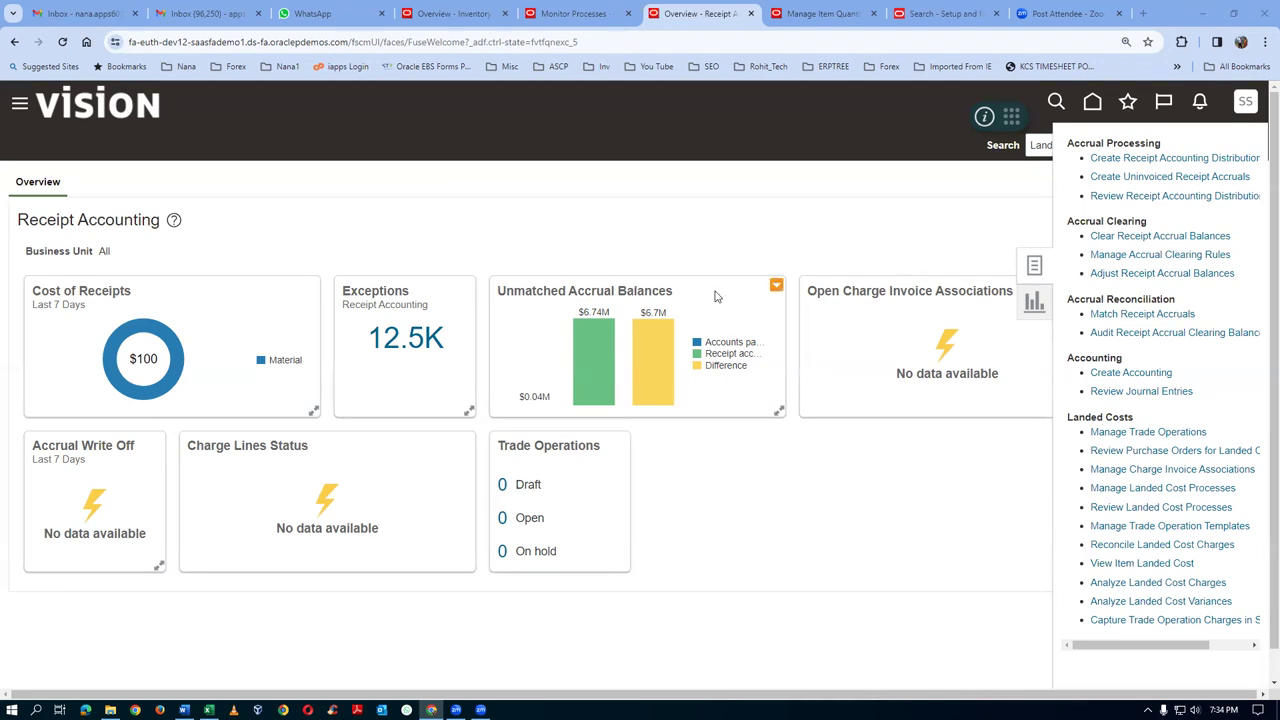
left_click(1172, 197)
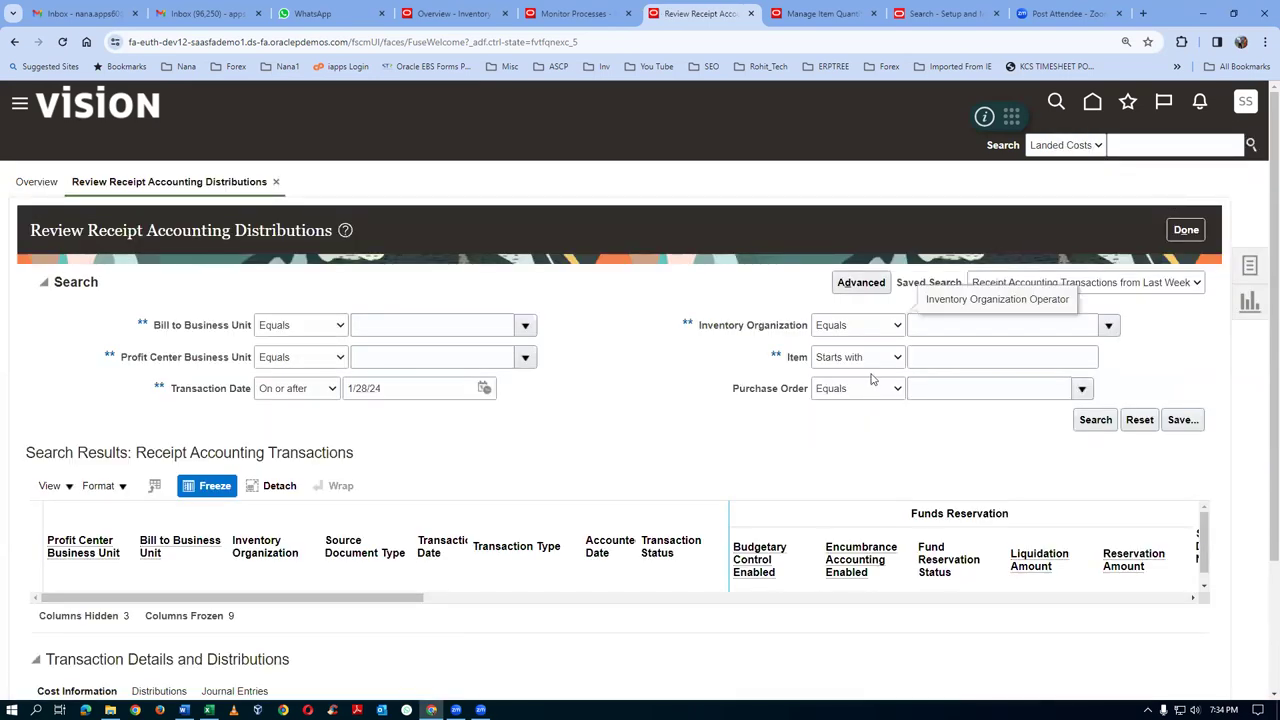
left_click(933, 358)
type("t0110")
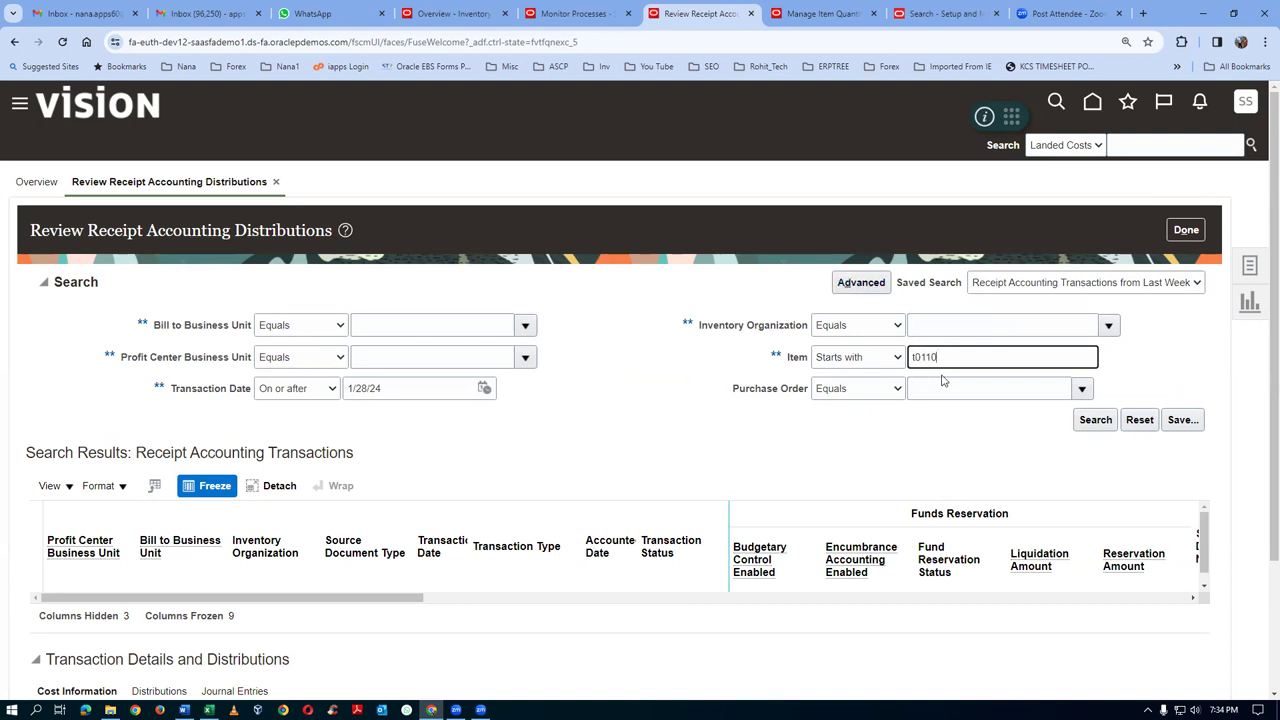
left_click(1092, 419)
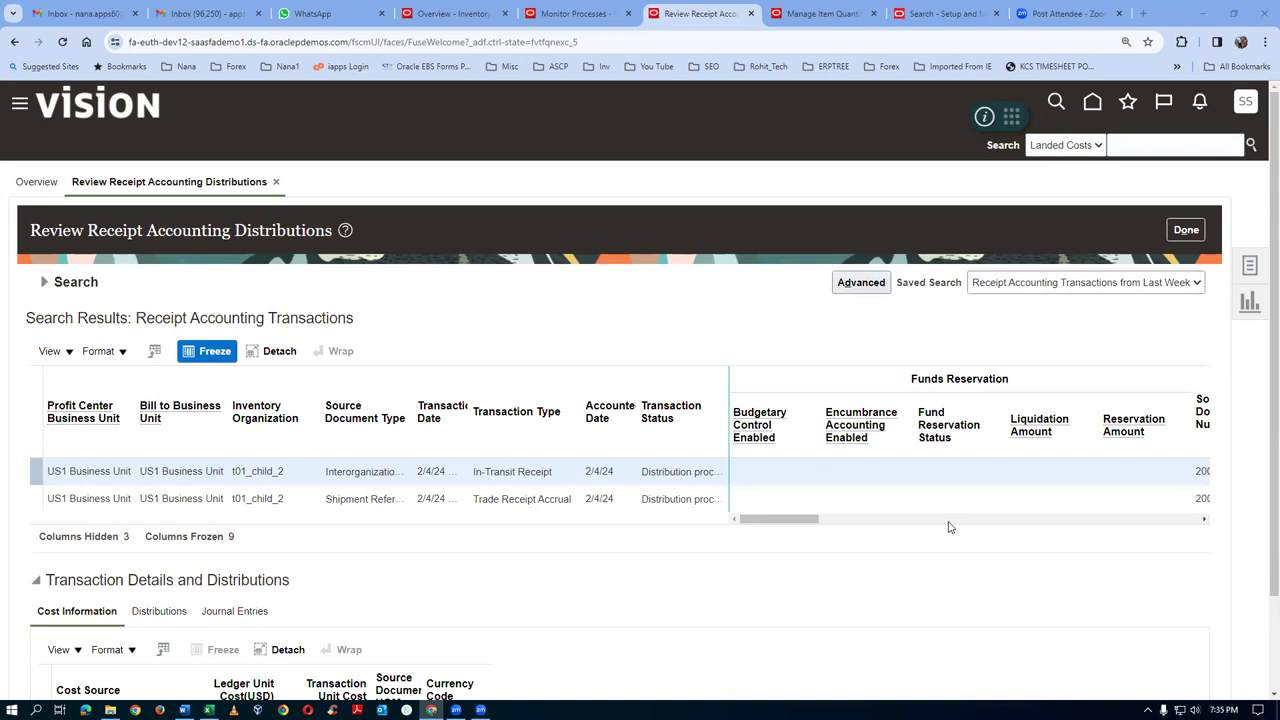
Widen the Transaction Status and Source Document Type columns of the receipt accounting search results so their values are readable
left_click_drag(728, 378, 790, 388)
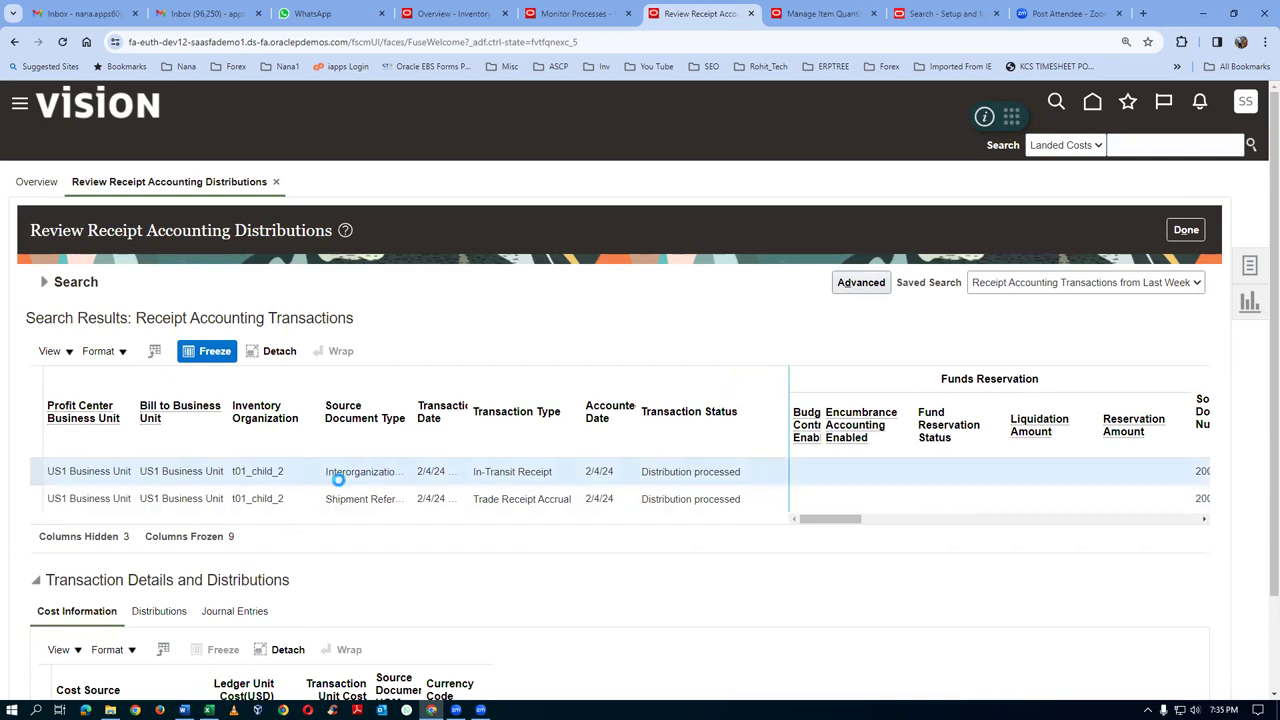
left_click_drag(410, 400, 477, 400)
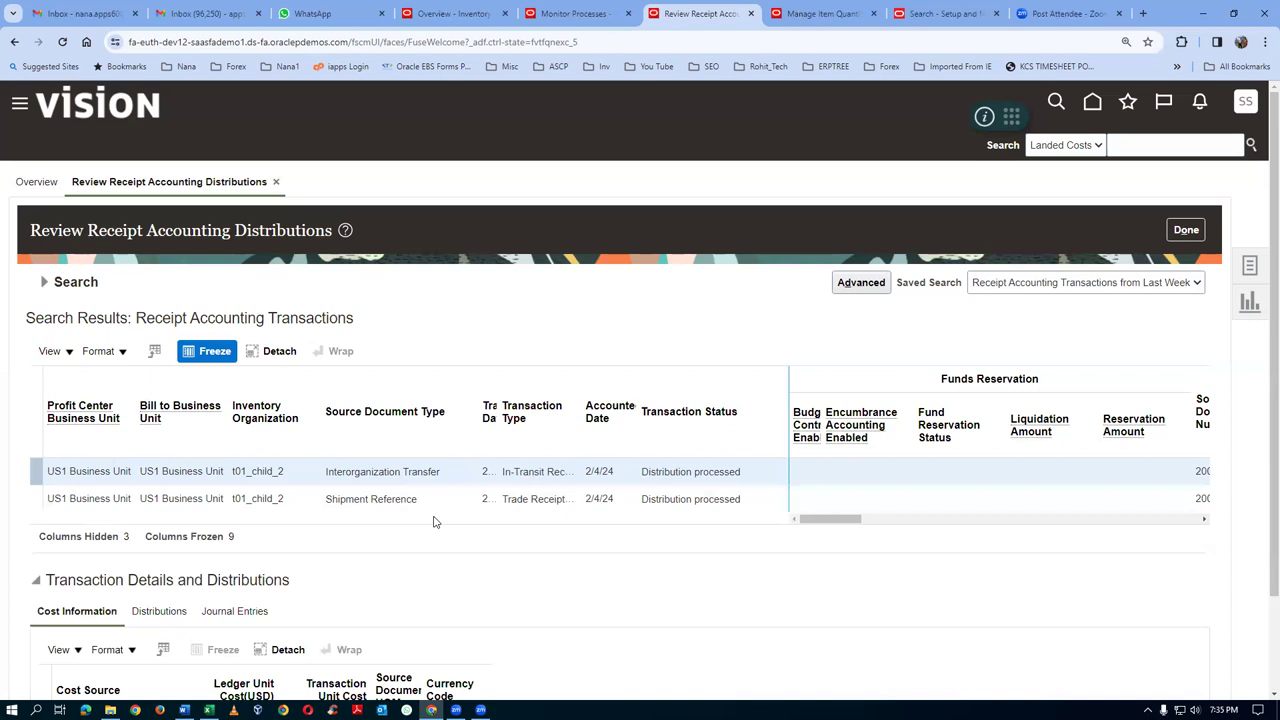
Switch to the Excel workbook 13_IOT_Trade_Events_Accounting_Entries and examine the destination org's debit and credit entries for Inter organization Transfer
key("alt+Tab")
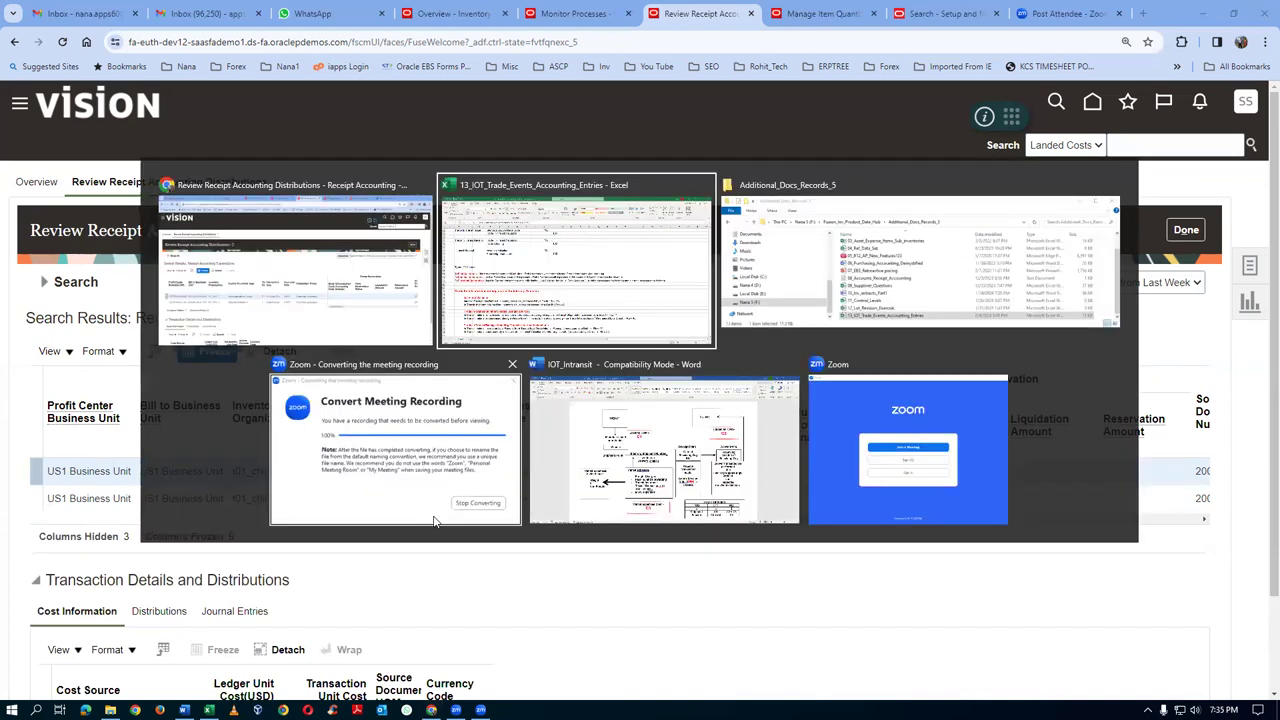
scroll(505, 443, "up", 5)
scroll(505, 443, "up", 9)
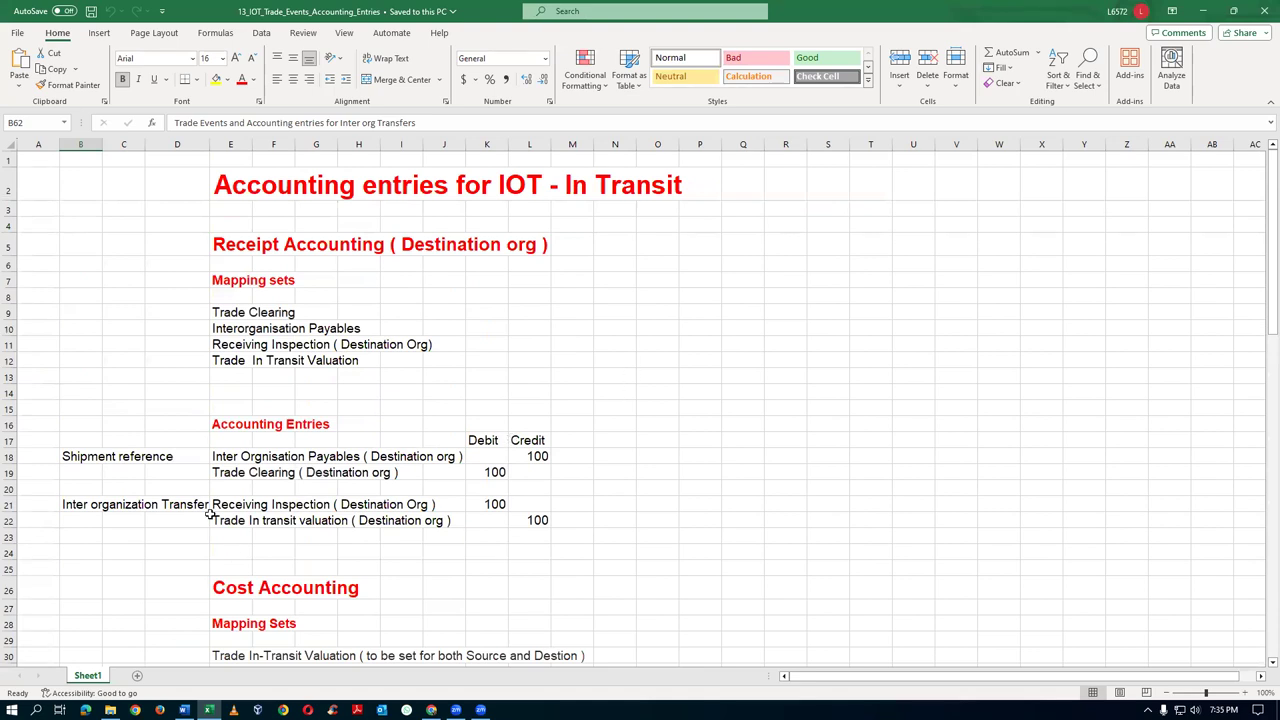
left_click(68, 506)
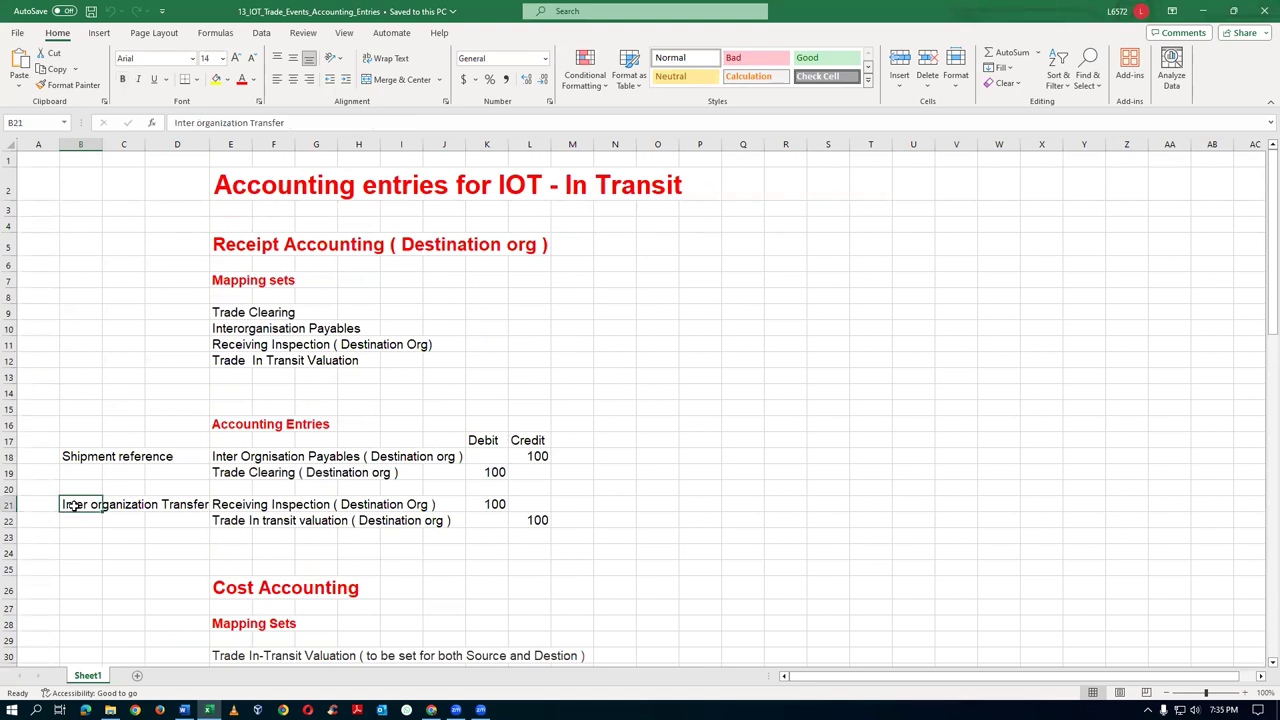
left_click(225, 507)
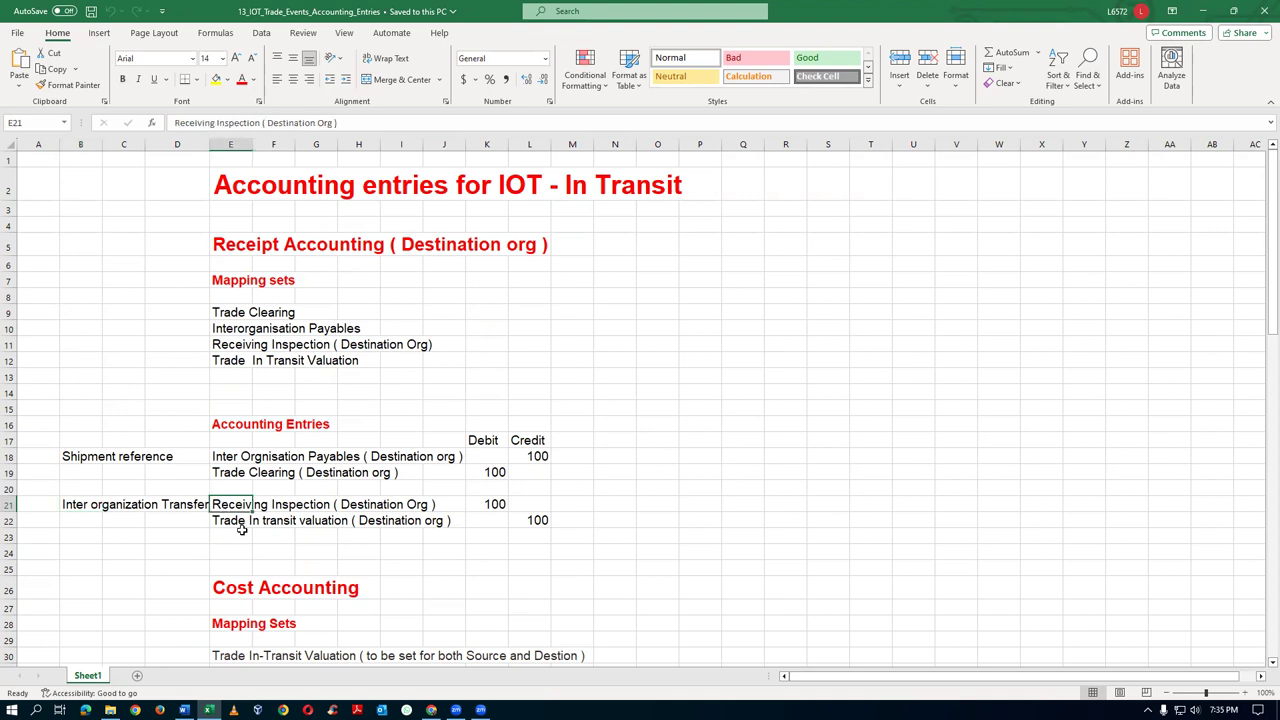
left_click(489, 504)
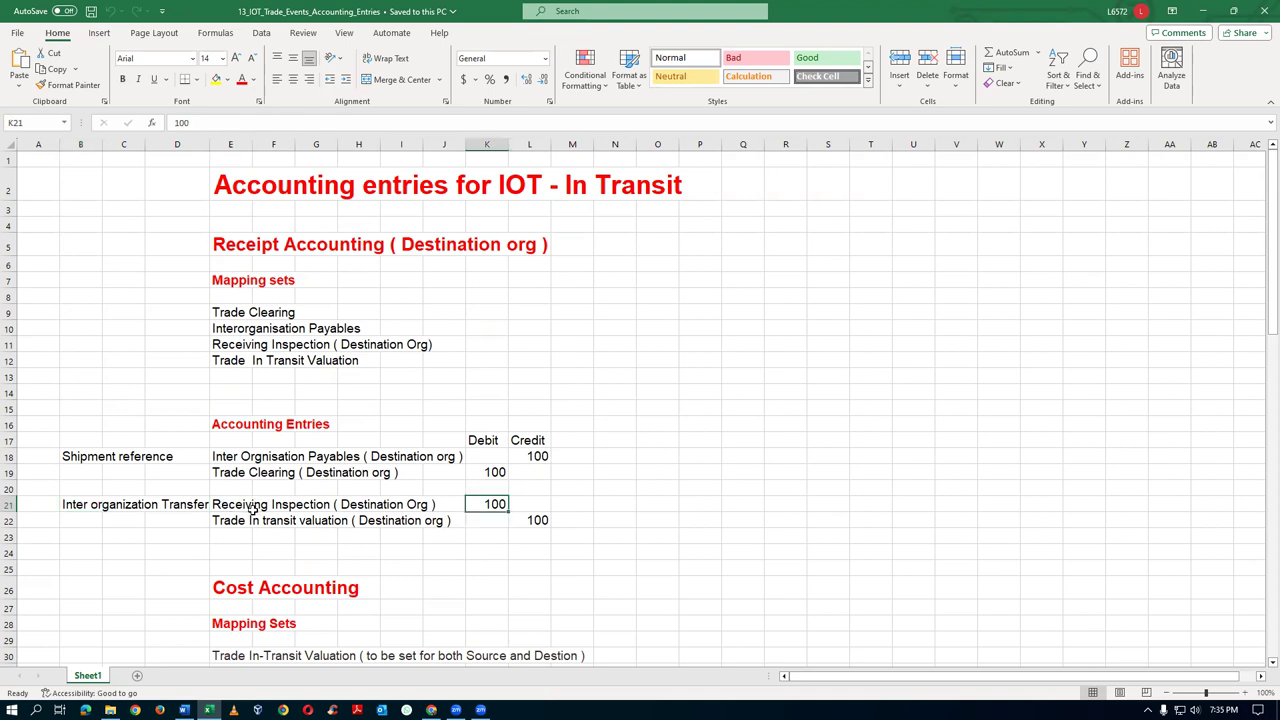
left_click(224, 523)
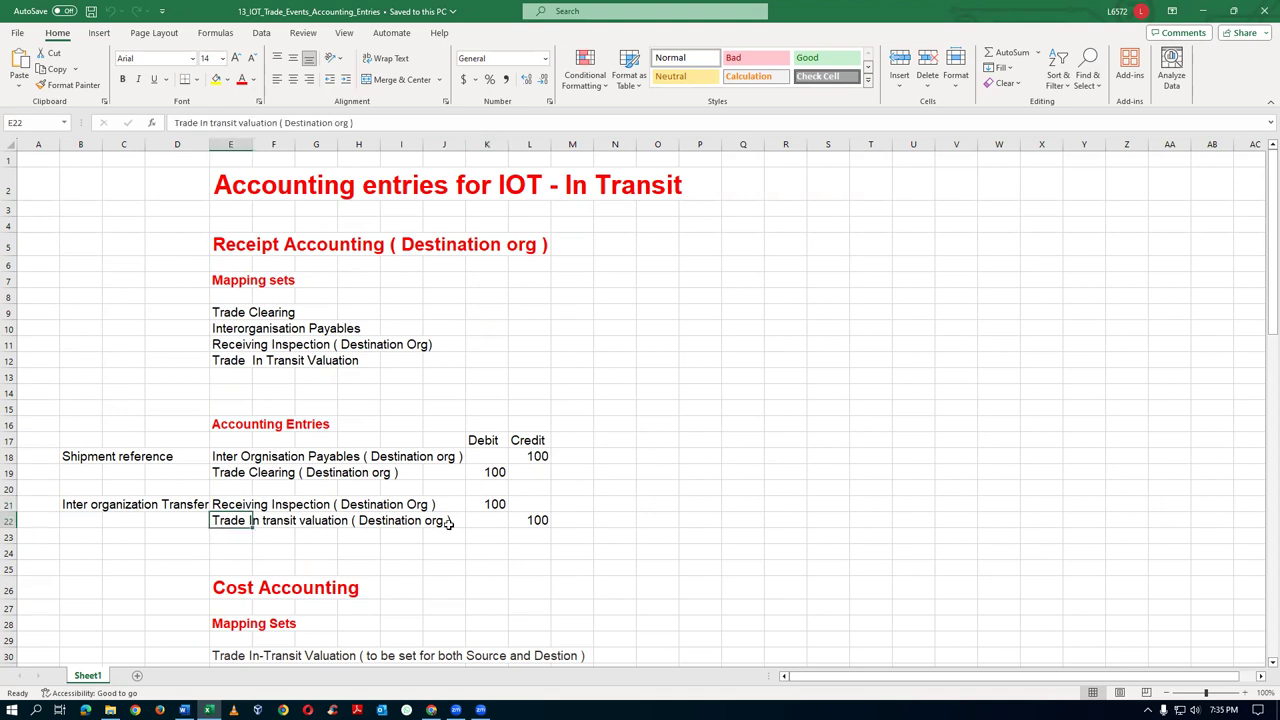
left_click(538, 520)
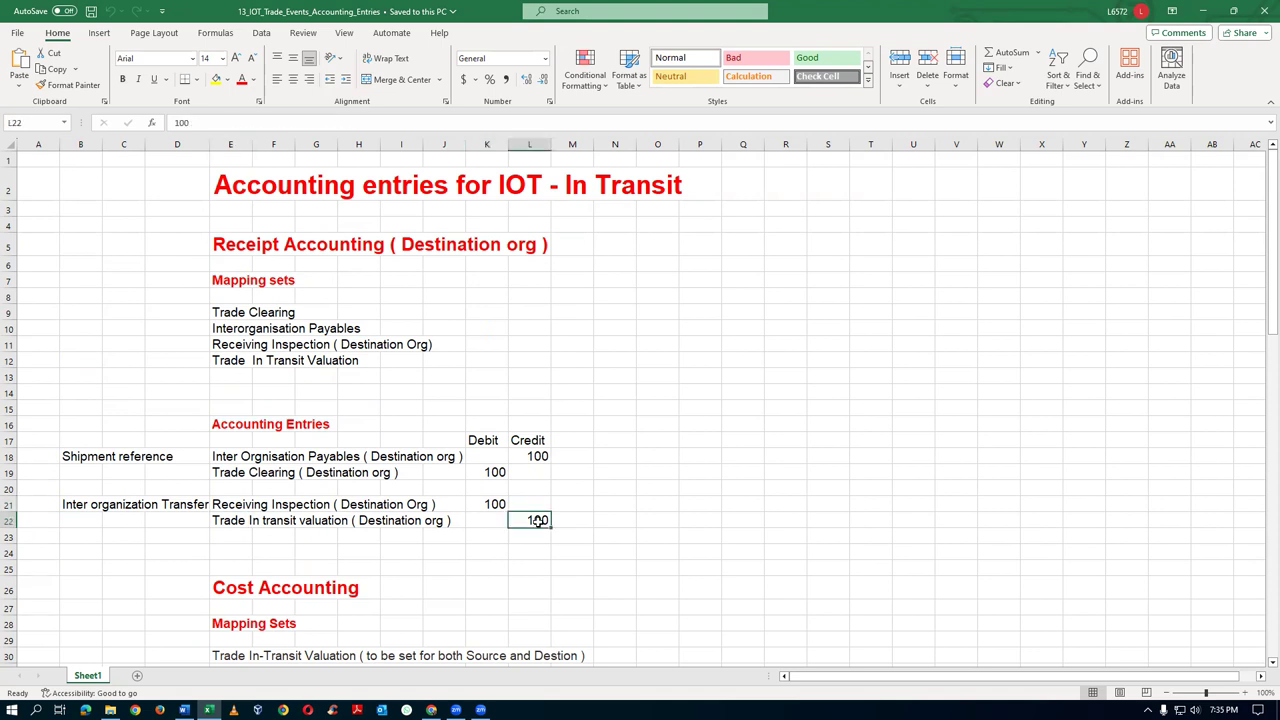
Back in the browser, view the Interorganization Transfer transaction's cost information and distributions, and compare them with the workbook's receipt accounting entries
key("alt+Tab")
scroll(355, 530, "down", 2)
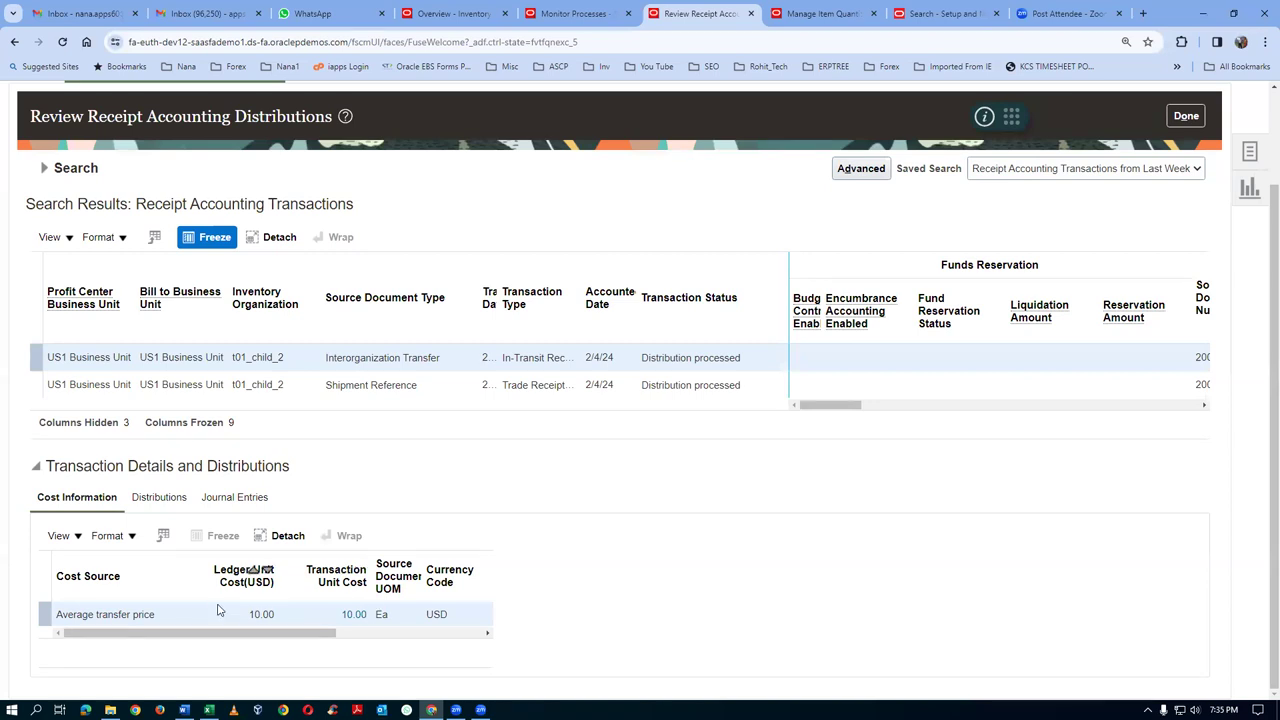
left_click_drag(274, 636, 126, 677)
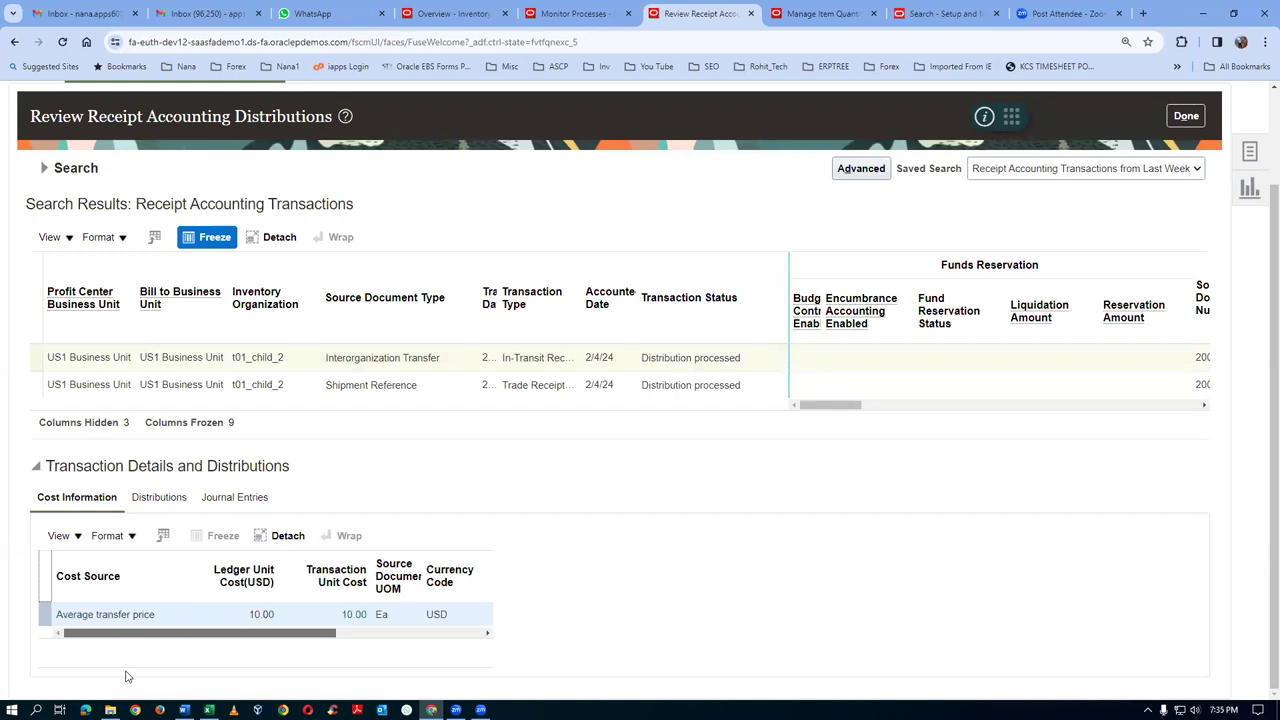
left_click(158, 497)
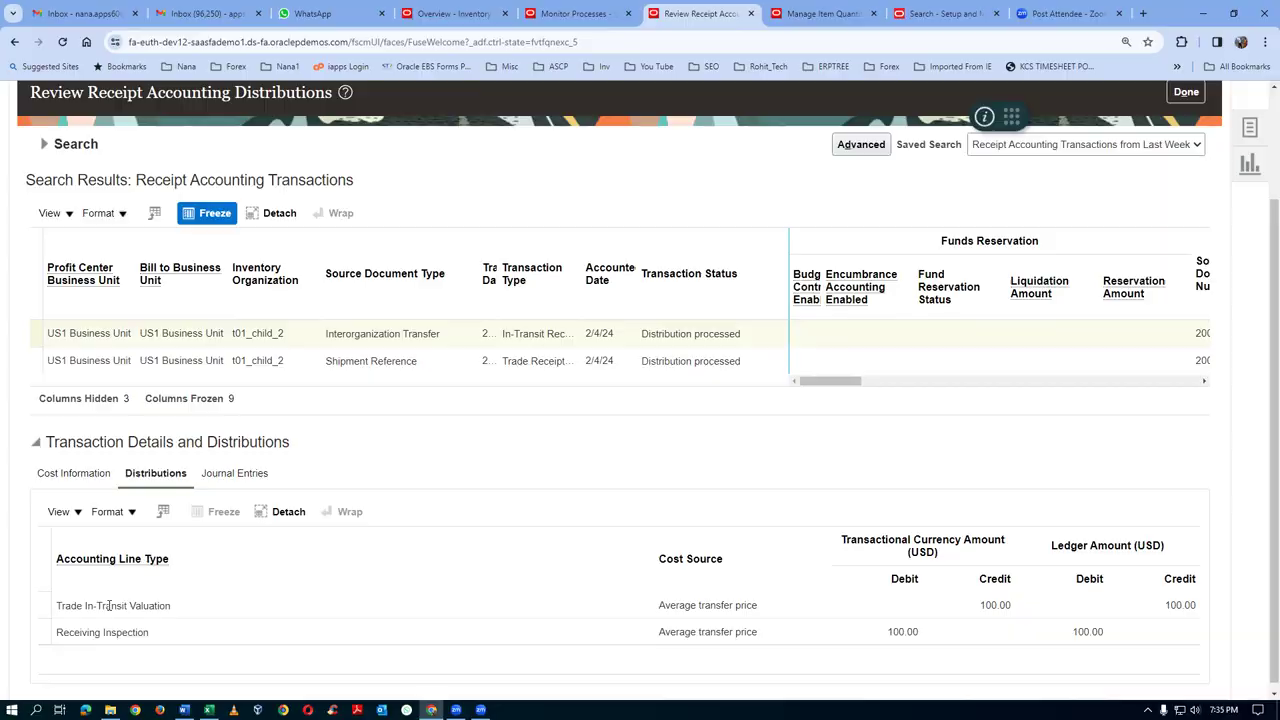
key("alt+Tab")
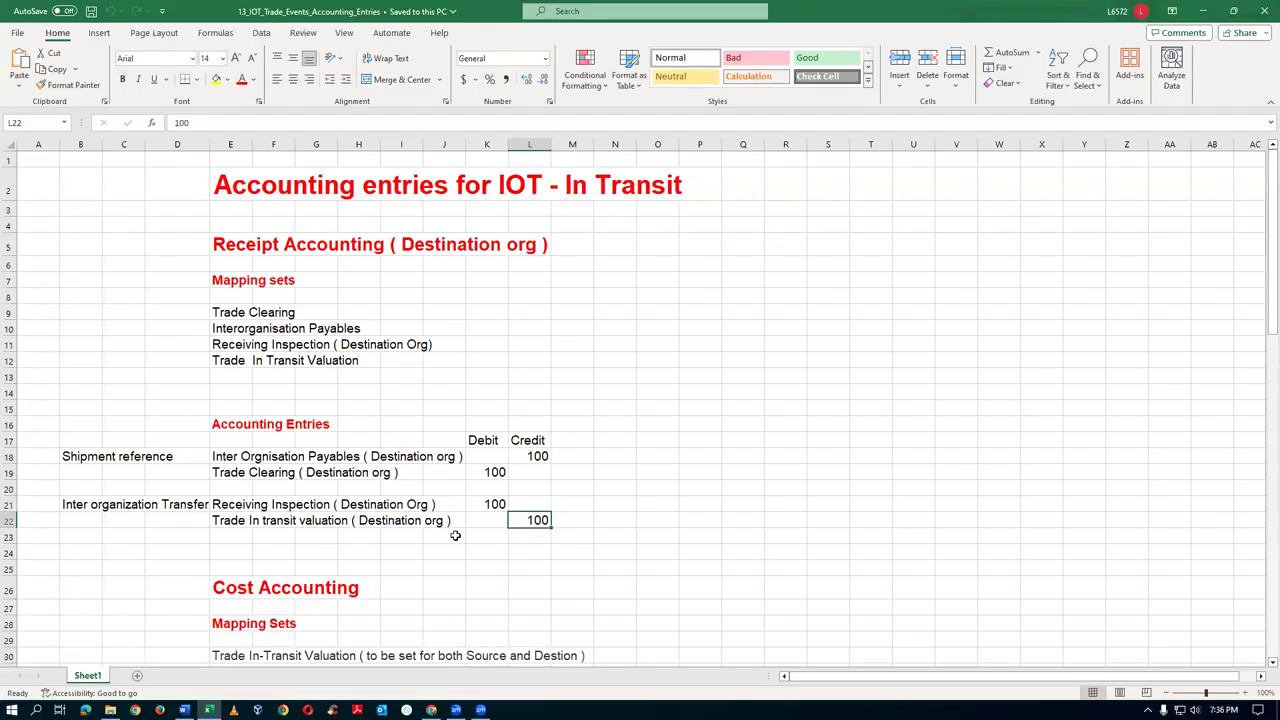
left_click(252, 507)
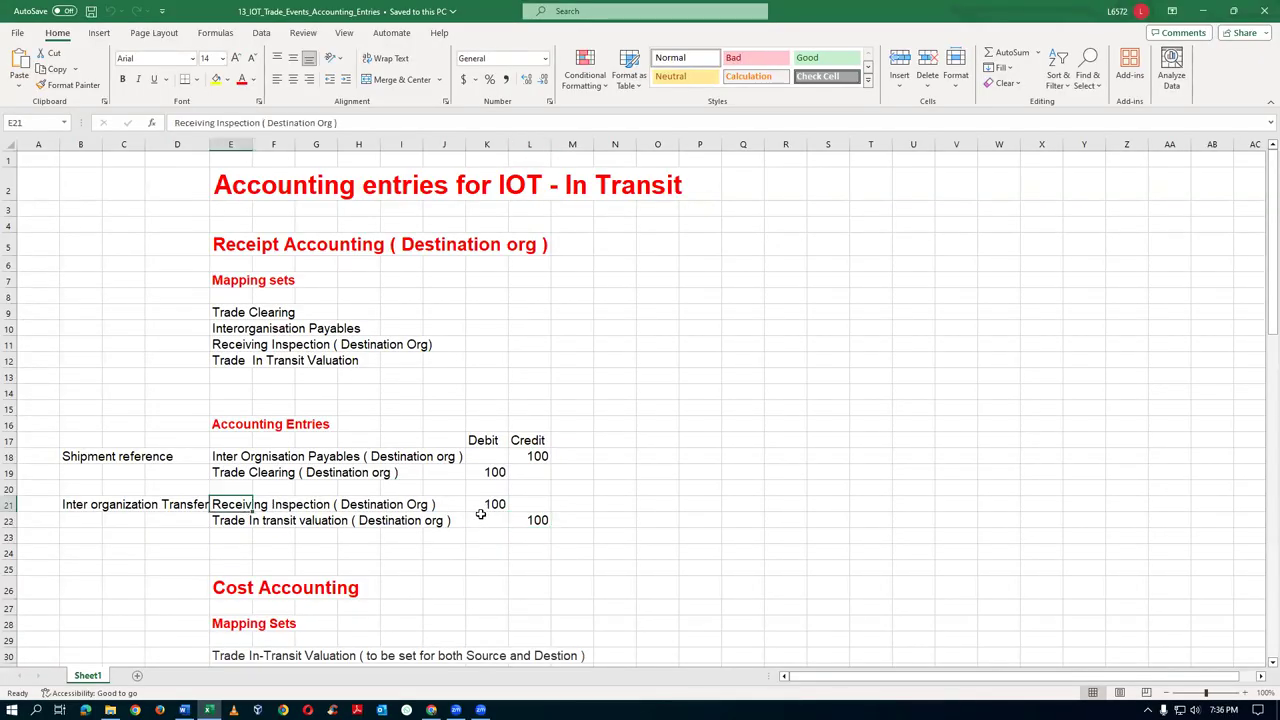
left_click(482, 504)
key("alt+Tab")
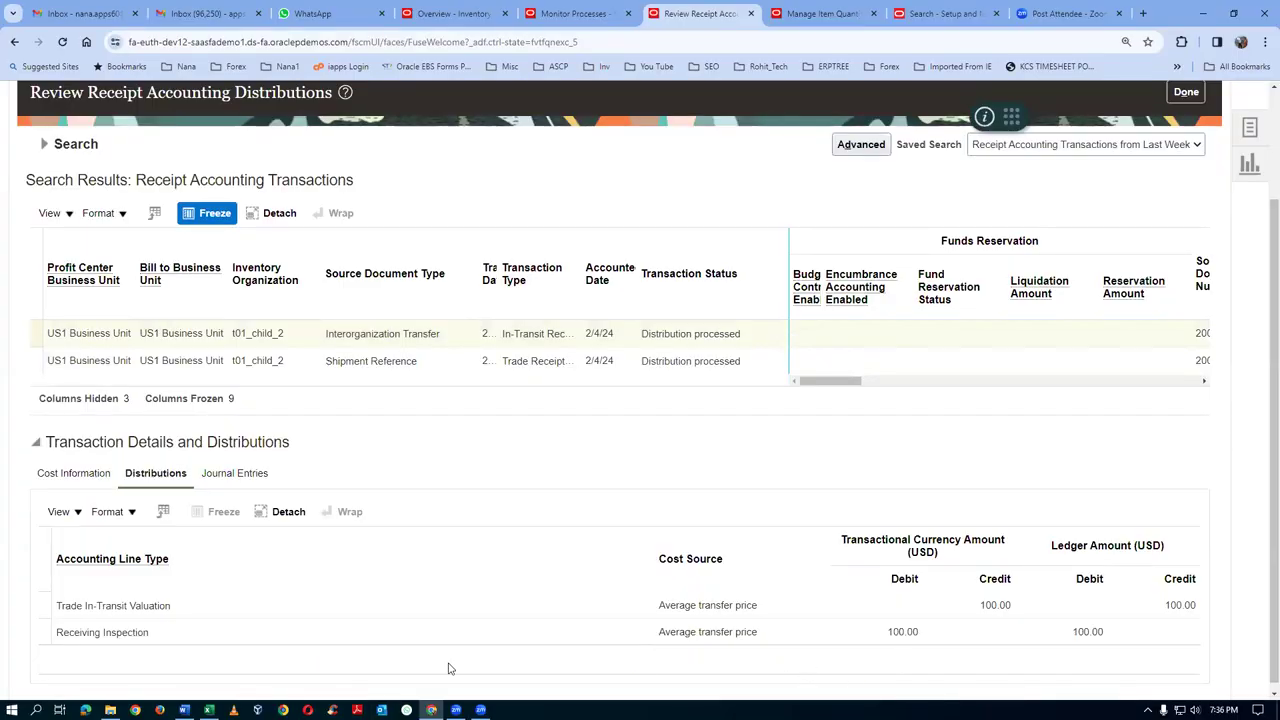
View the distributions of the Shipment Reference transaction and compare their debit and credit lines with the workbook's entries
left_click(306, 366)
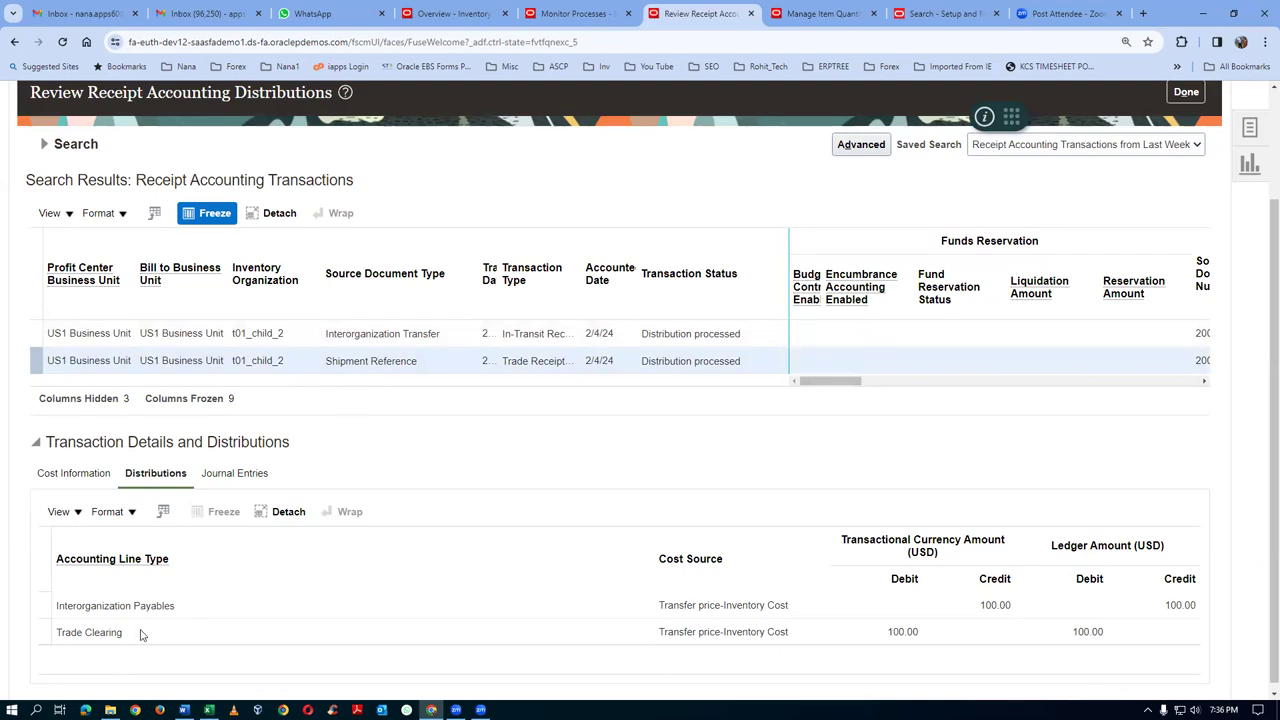
key("alt+Tab")
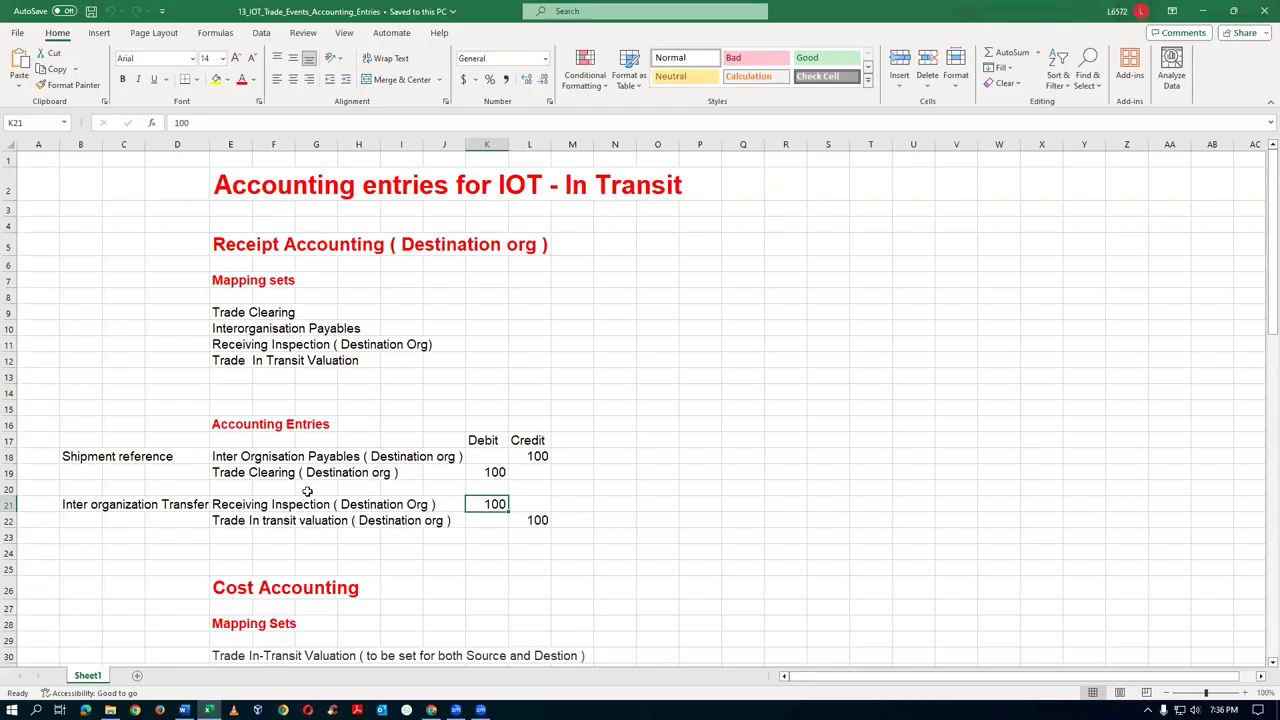
left_click(530, 456)
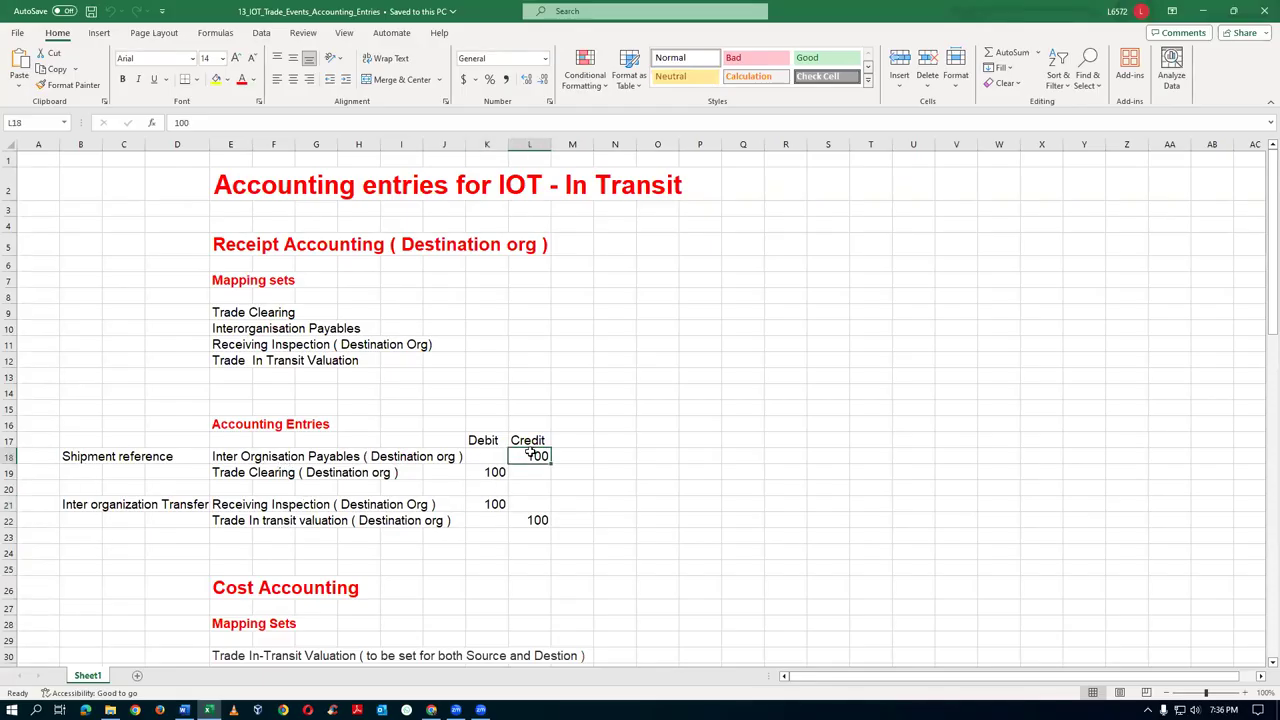
key("alt+Tab")
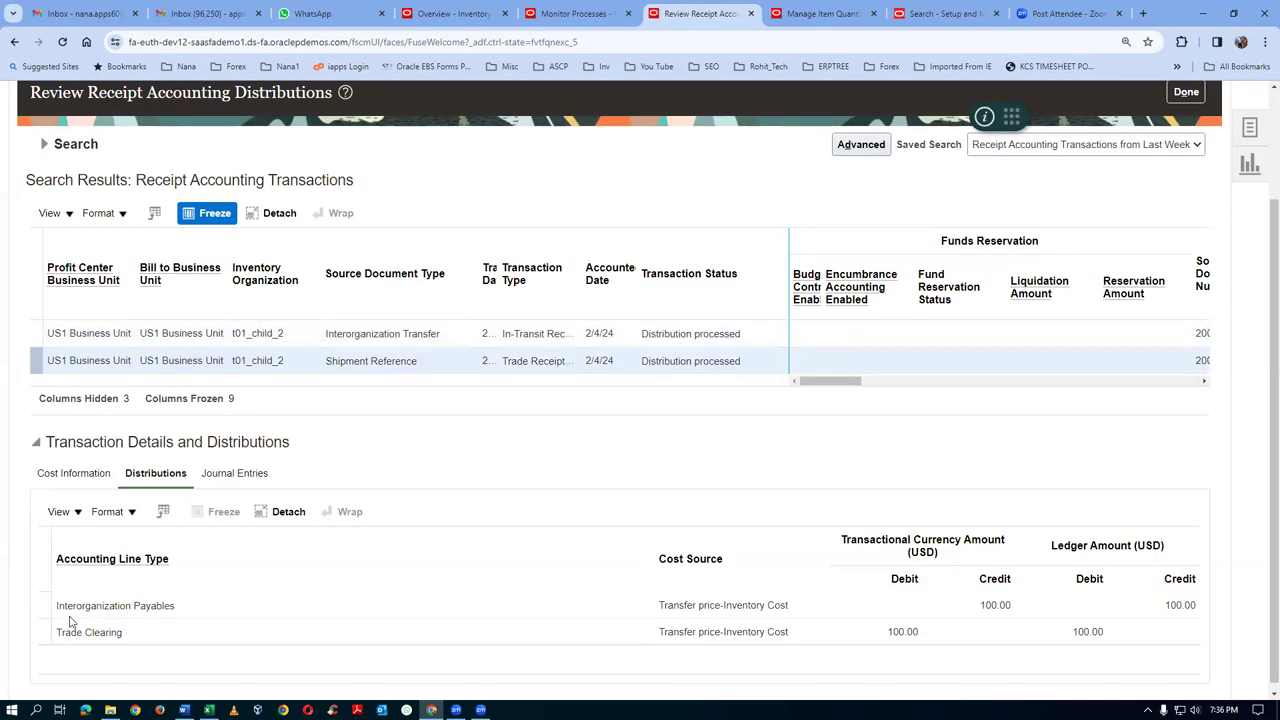
left_click(996, 604)
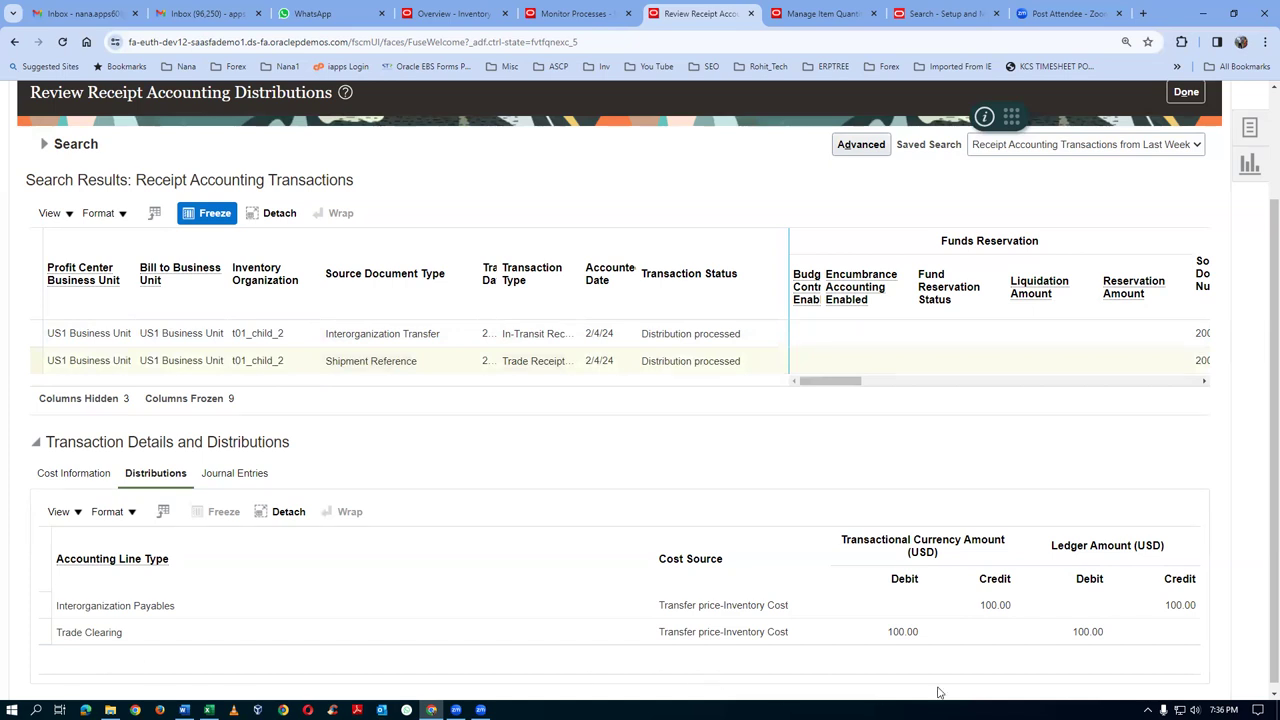
left_click_drag(915, 632, 50, 605)
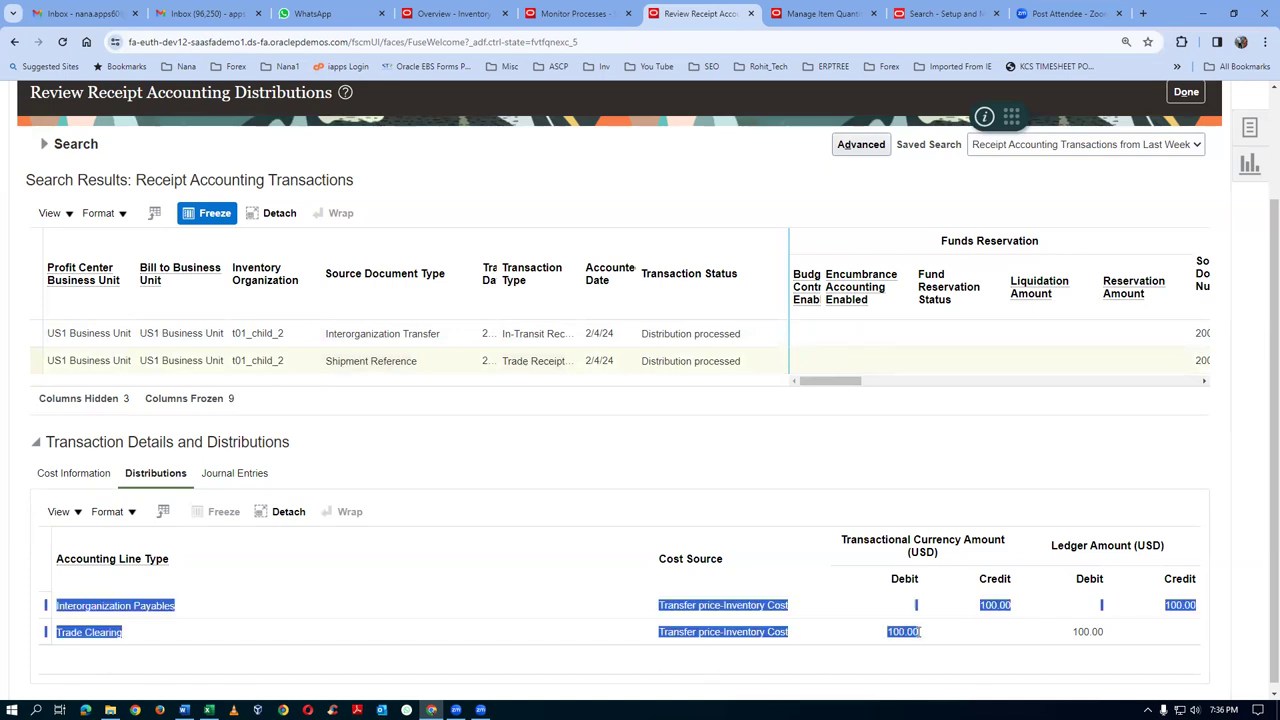
Switch to the Excel workbook and review all receipt accounting entries in rows 18 to 22 and the four mapping sets
key("alt+Tab")
left_click(678, 548)
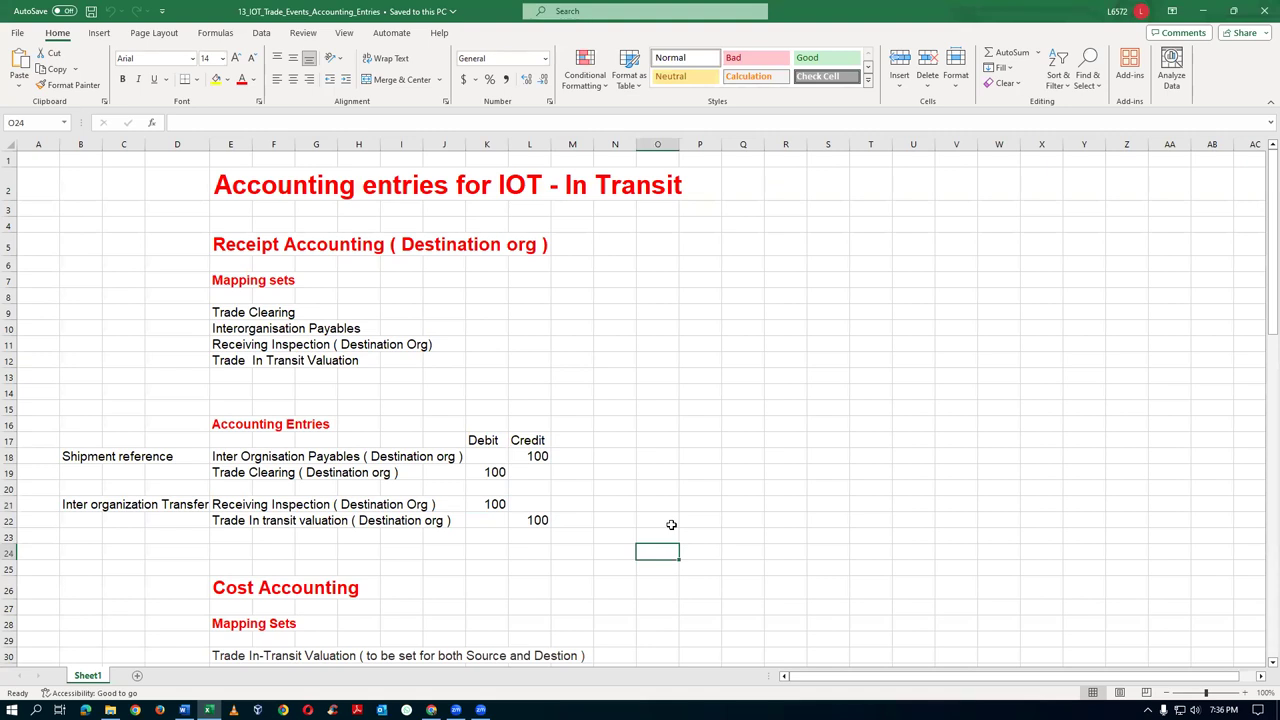
left_click(11, 457)
left_click_drag(13, 458, 22, 514)
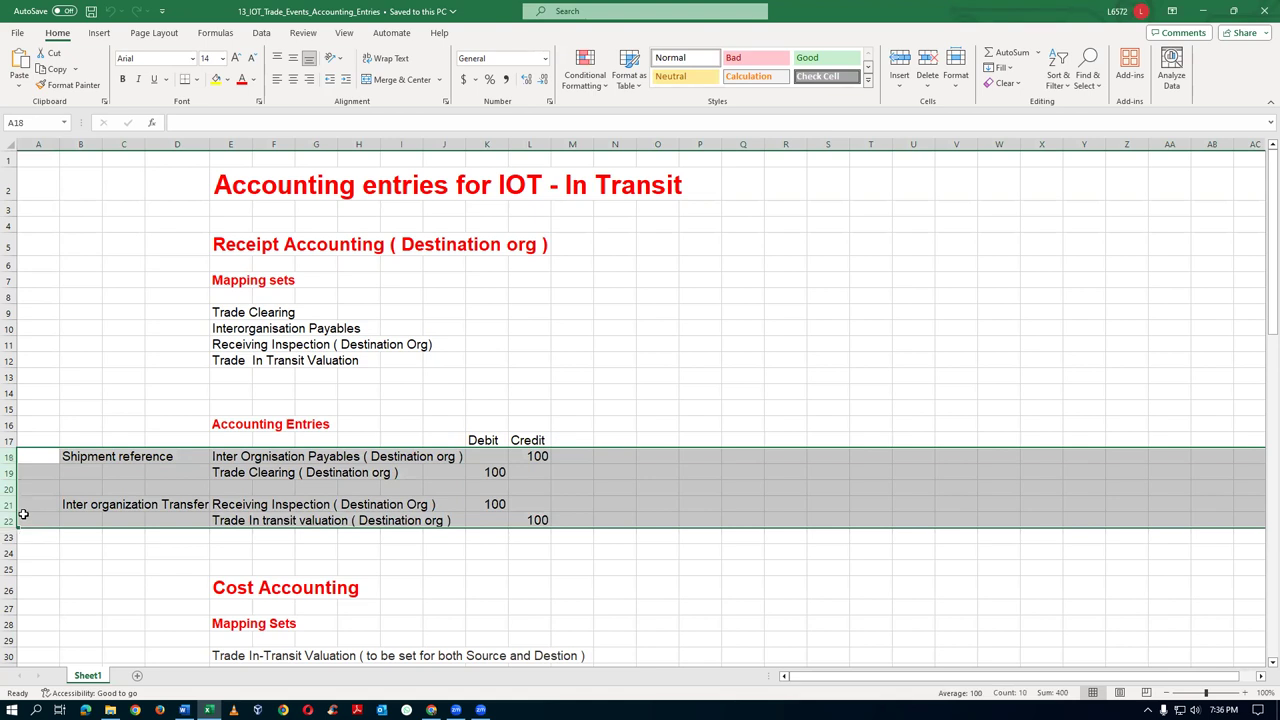
left_click_drag(238, 313, 232, 354)
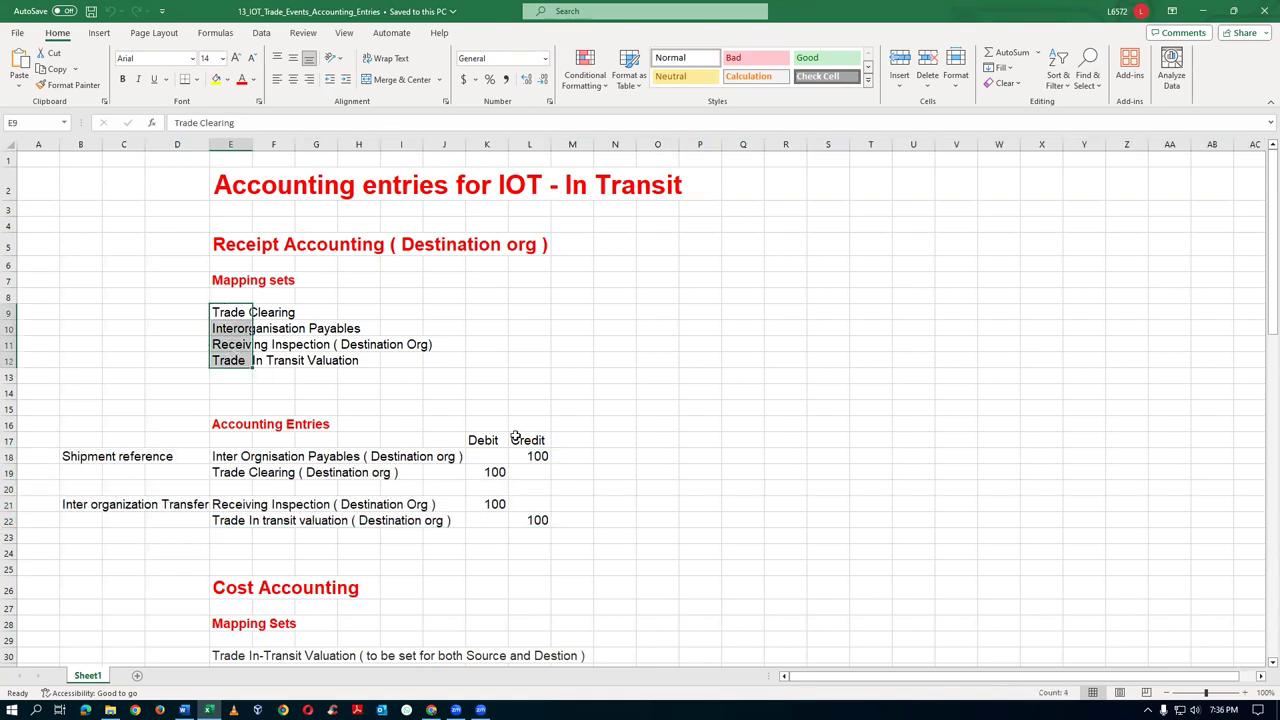
Return to the browser and open the Create Accounting process, setting the subledger application to Receipt Accounting and the ledger to US Primary Ledger
key("alt+Tab")
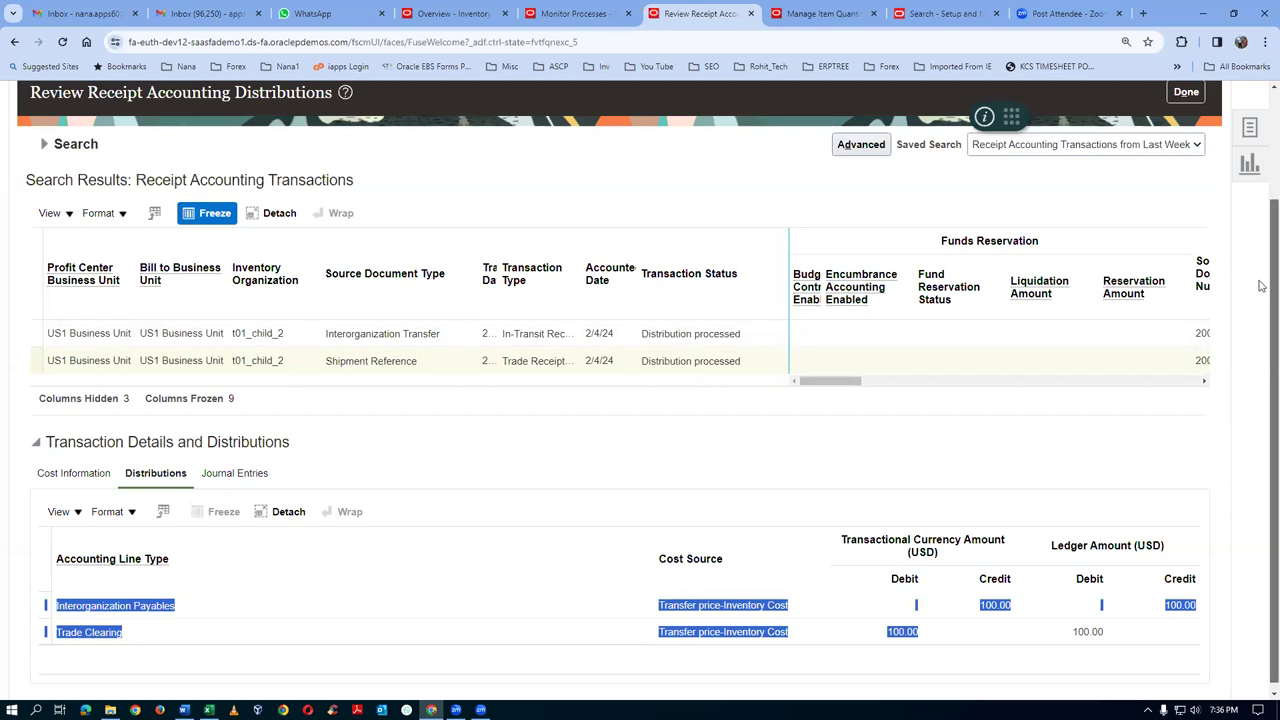
scroll(1260, 270, "up", 1)
left_click(1251, 233)
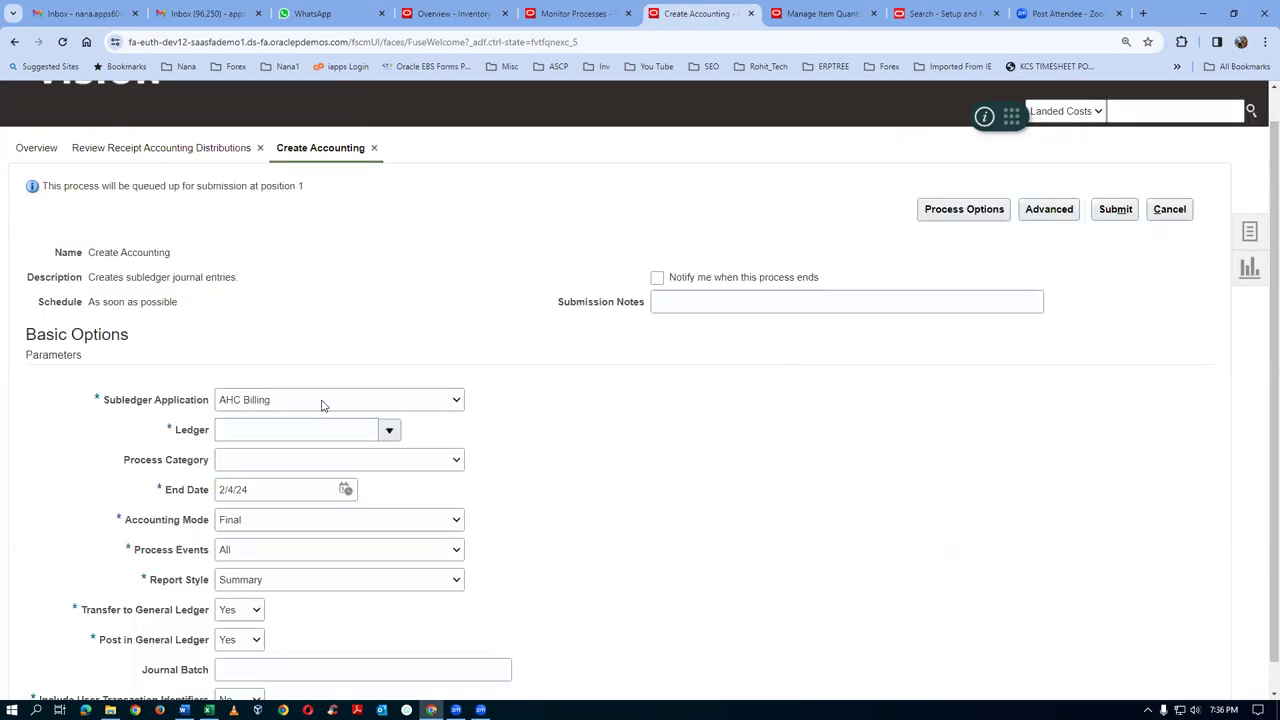
left_click(318, 401)
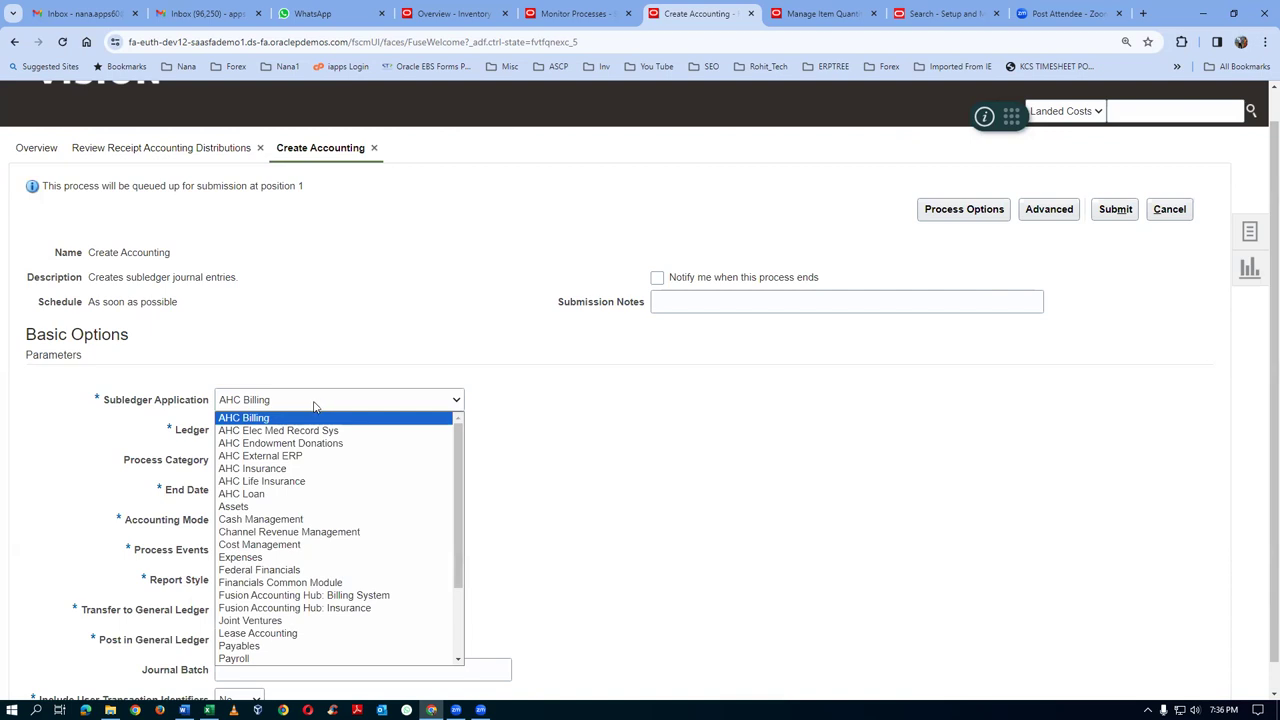
left_click_drag(460, 519, 468, 594)
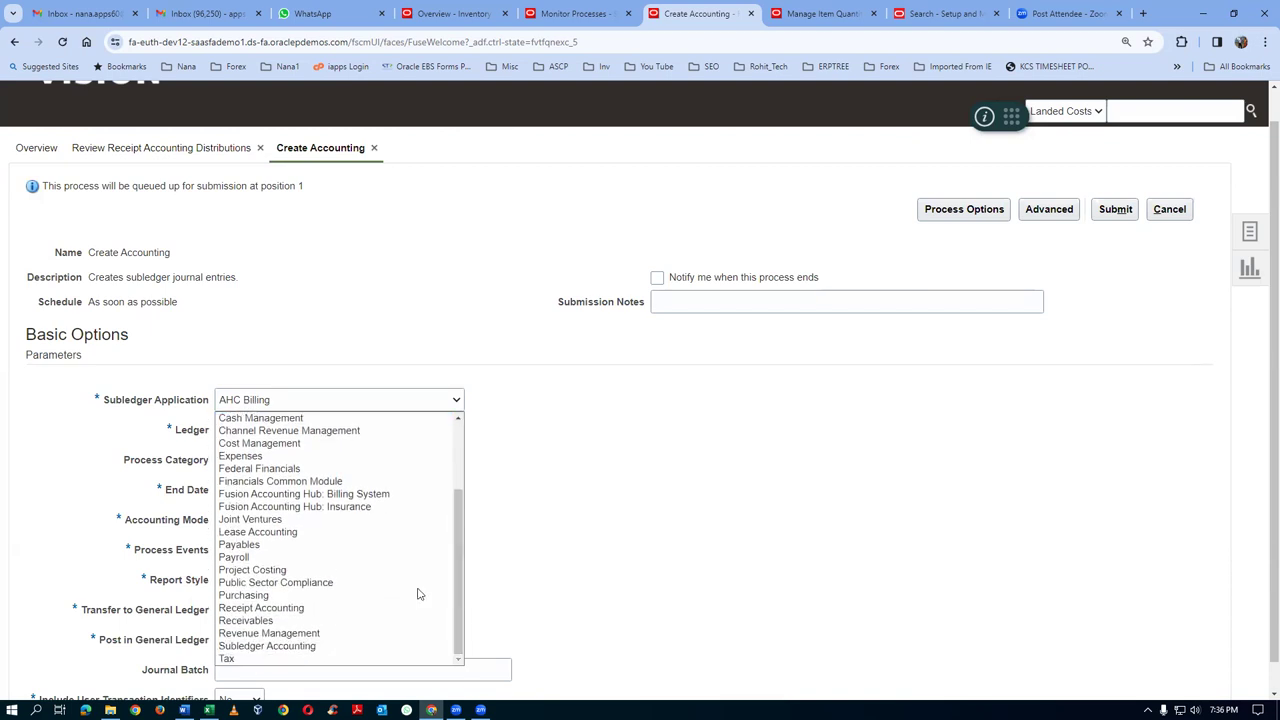
left_click(343, 608)
left_click(256, 428)
type("US P")
key("Tab")
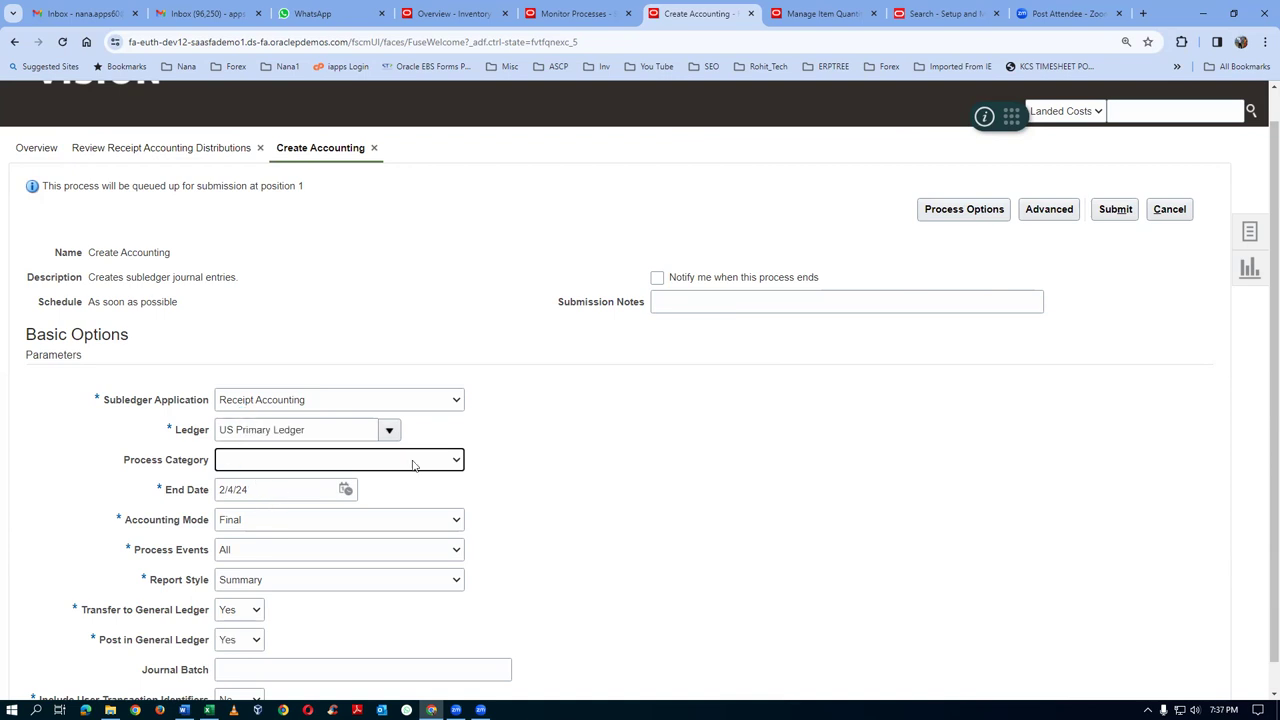
Set the report style to Detail, submit the Create Accounting process and acknowledge its submission
scroll(408, 464, "down", 1)
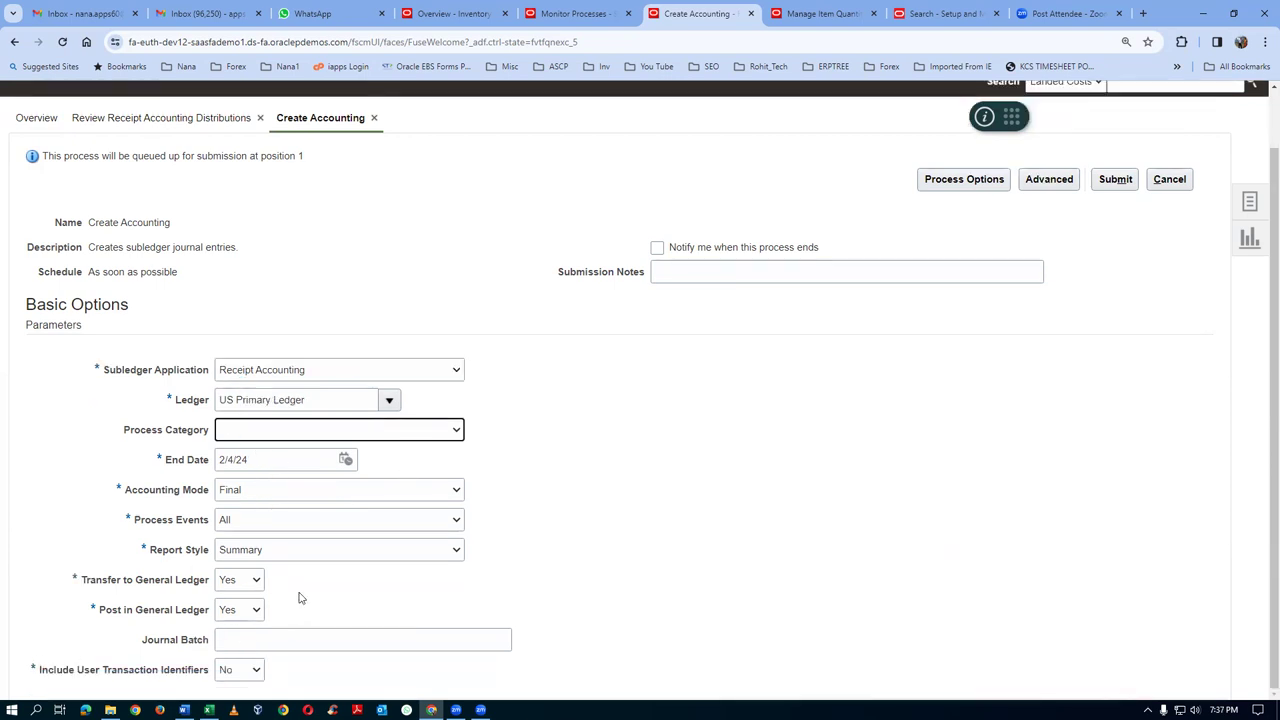
left_click(259, 552)
left_click(252, 567)
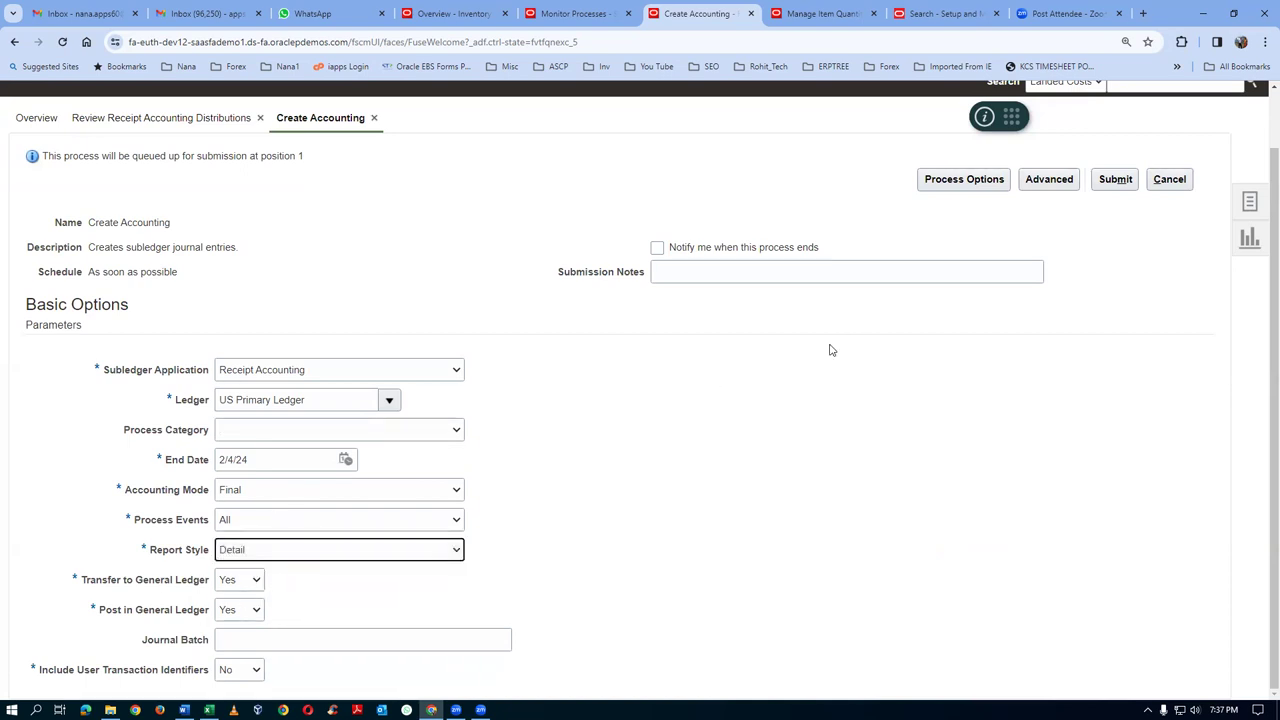
scroll(829, 350, "up", 1)
left_click(1113, 243)
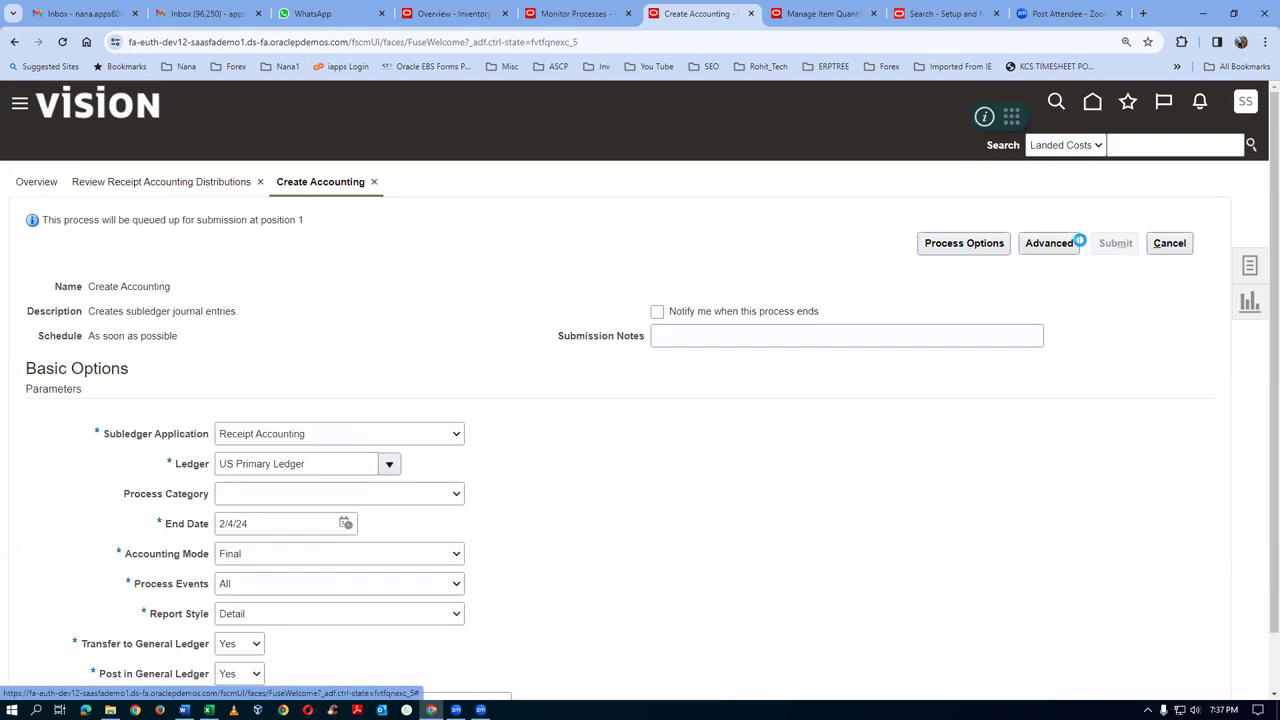
left_click(1110, 356)
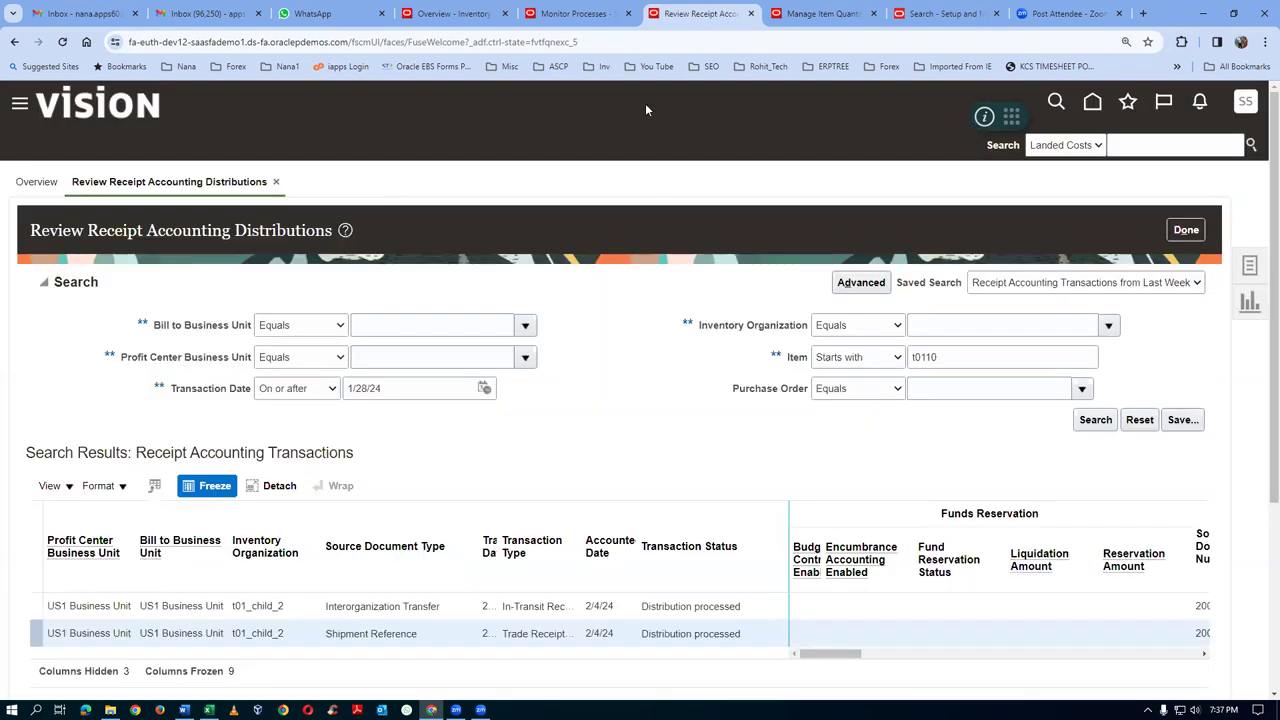
Switch to the scheduled processes page and keep refreshing the list to monitor the Create Accounting process and its subprocesses until it completes
left_click(580, 14)
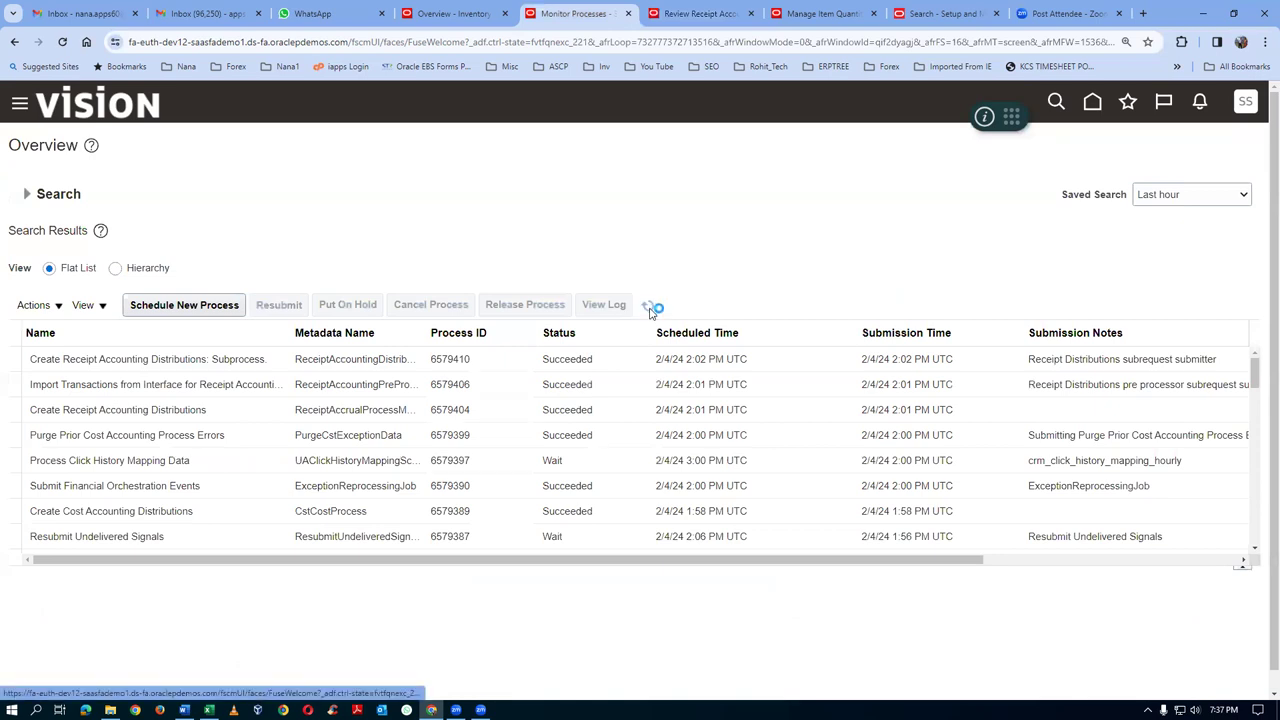
left_click(648, 308)
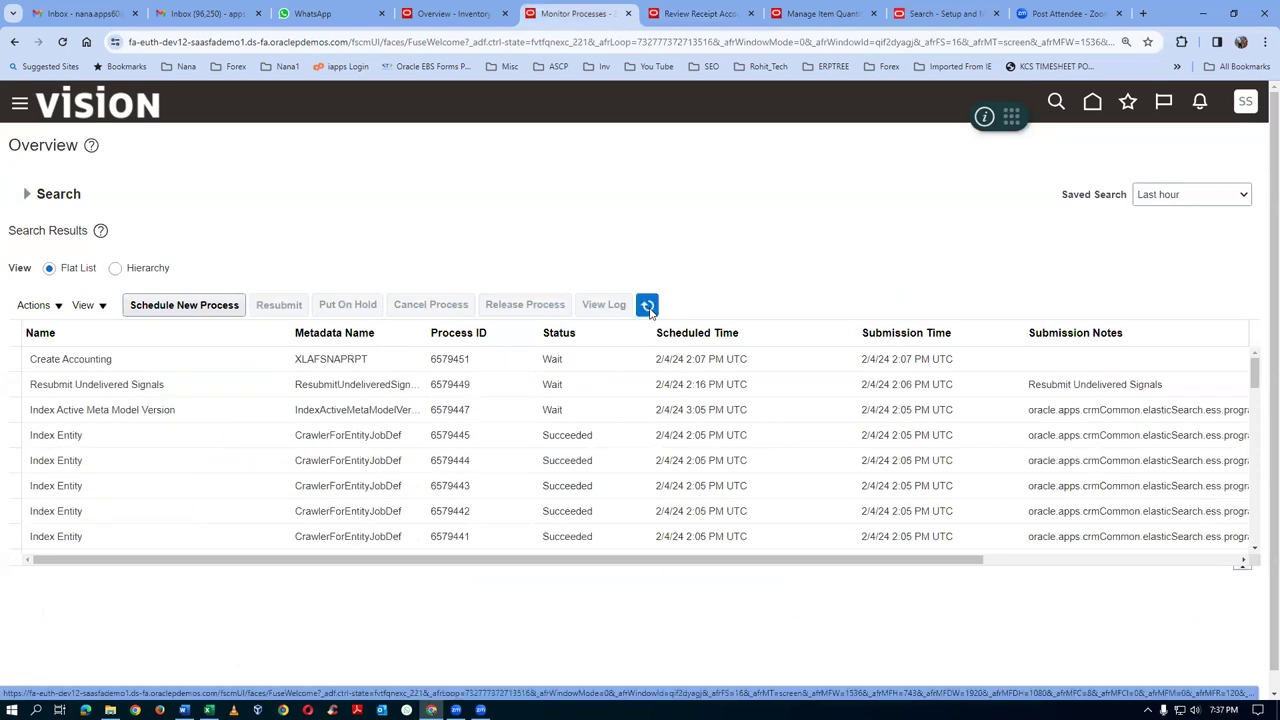
left_click(649, 309)
left_click(647, 308)
left_click(647, 308)
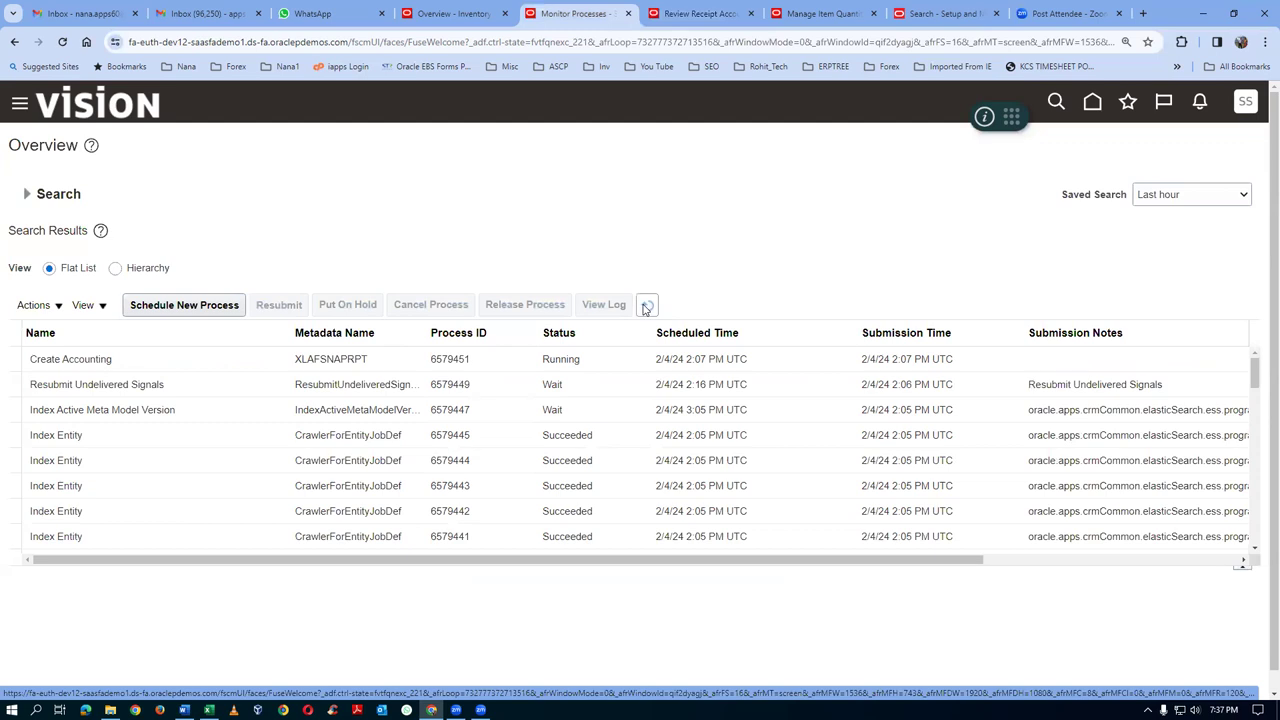
left_click(646, 308)
left_click(648, 310)
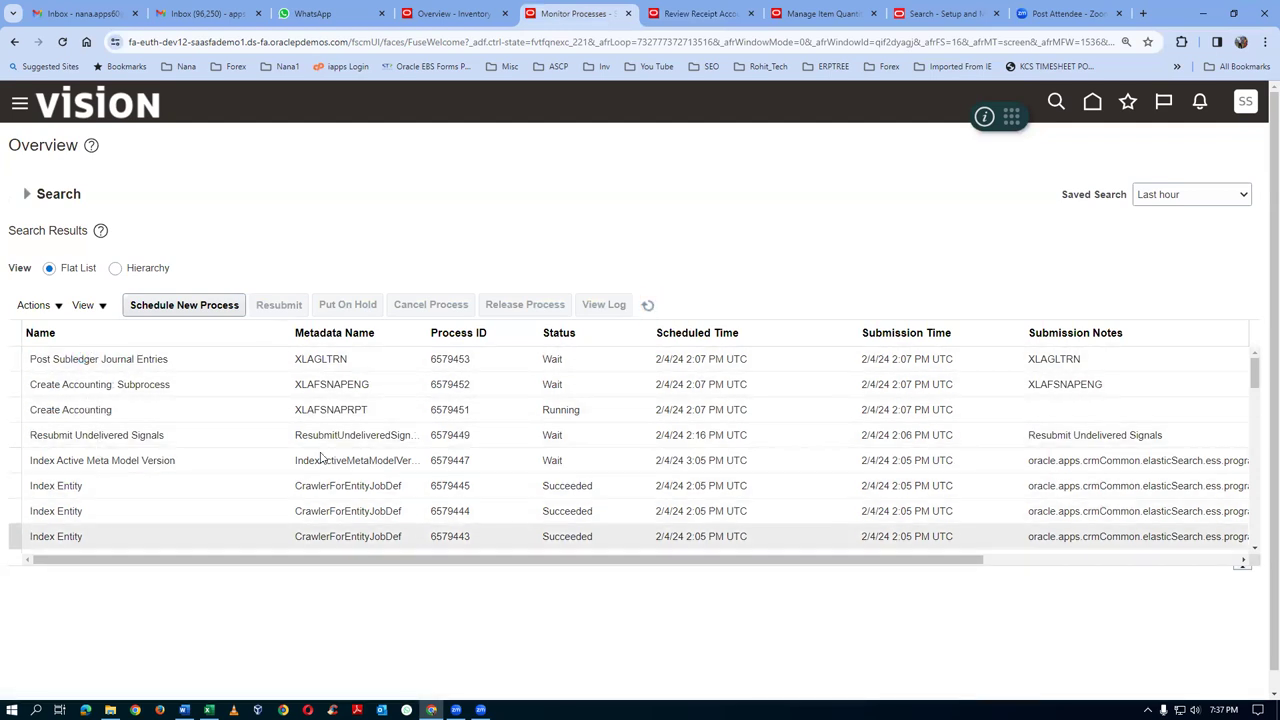
left_click(649, 305)
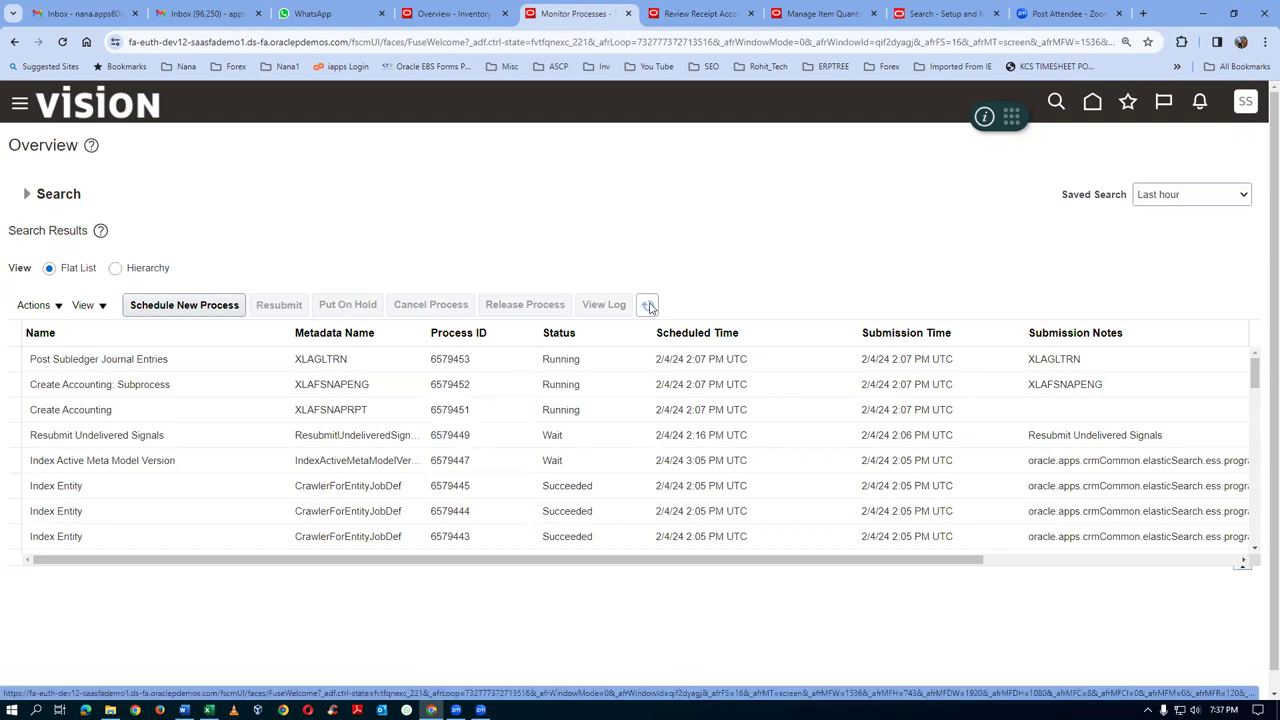
left_click(649, 306)
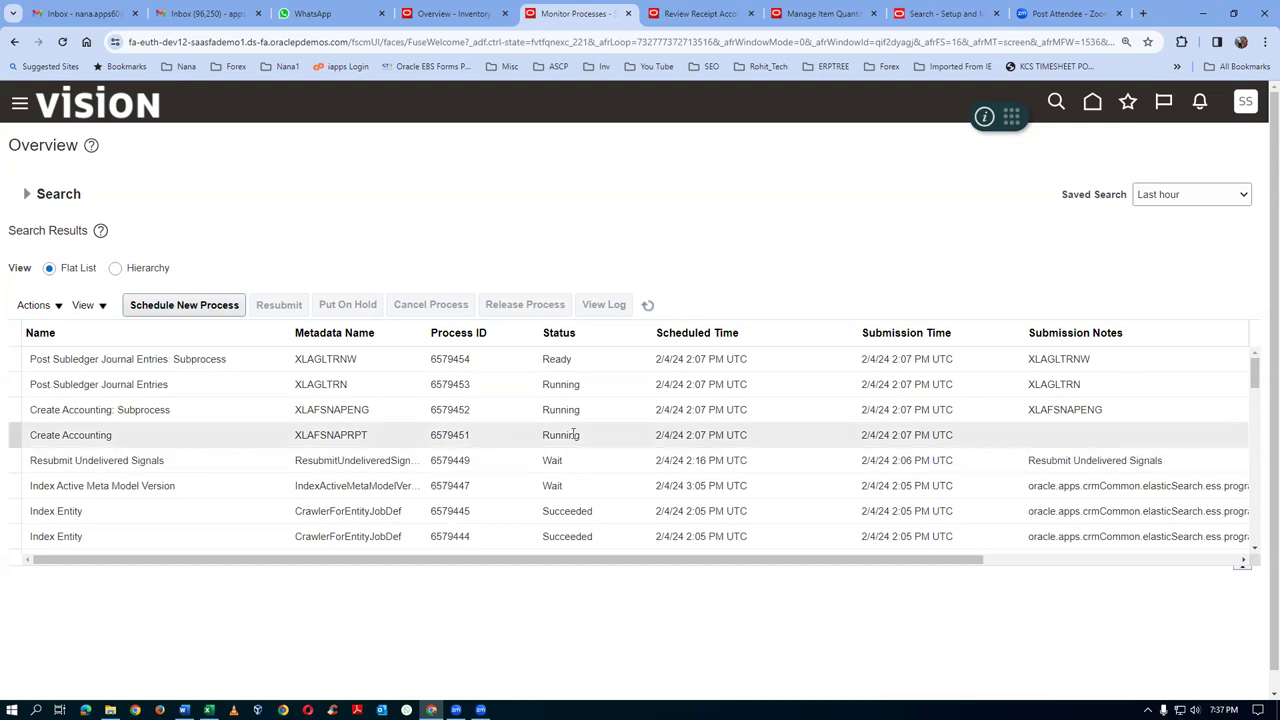
left_click(648, 305)
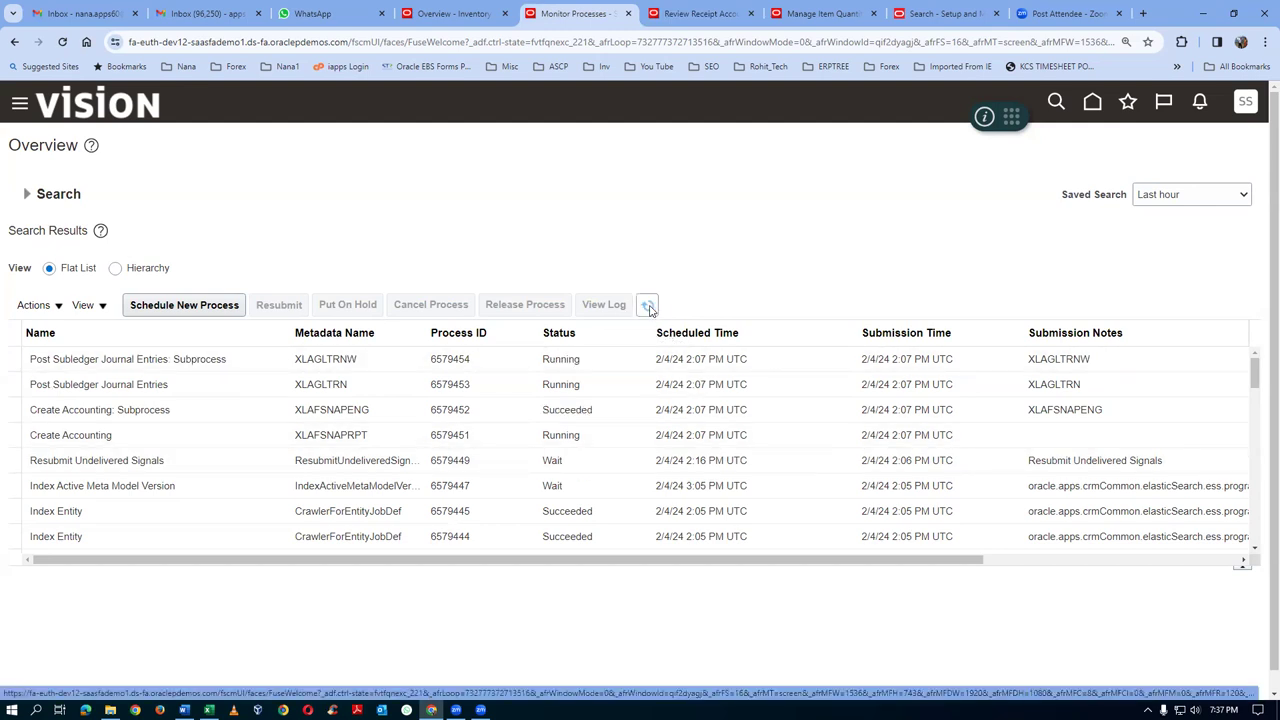
left_click(650, 308)
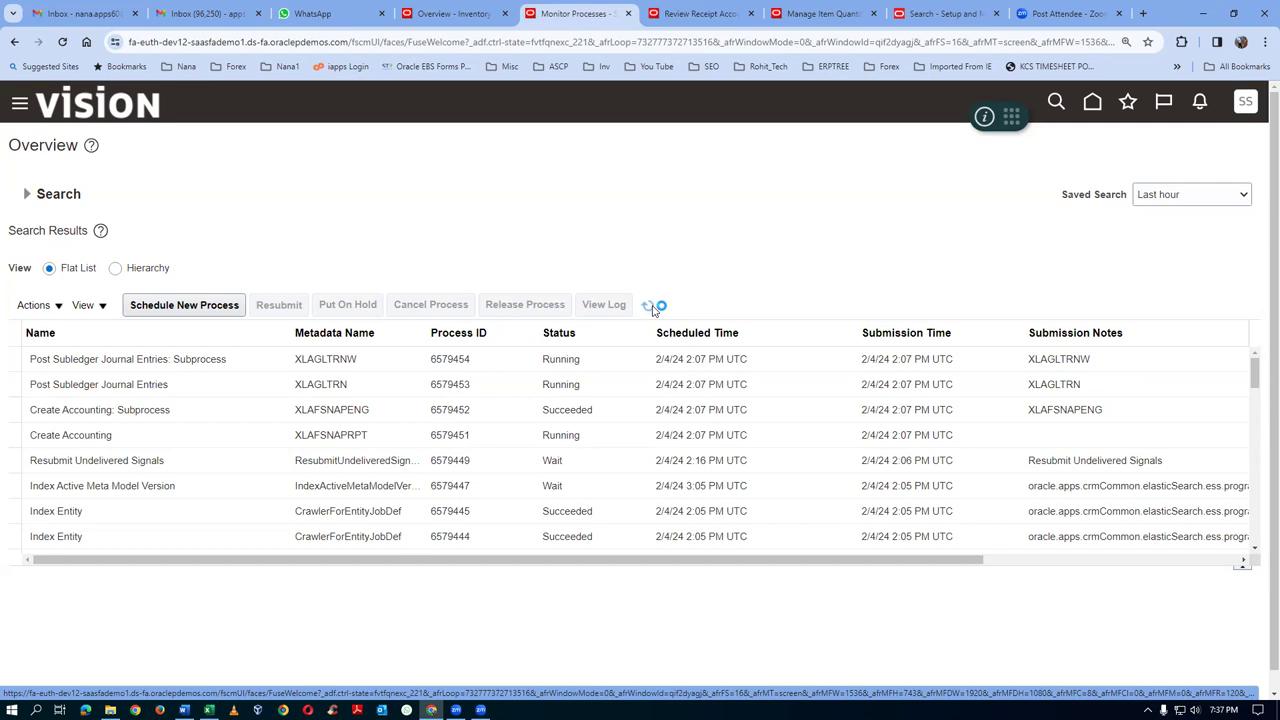
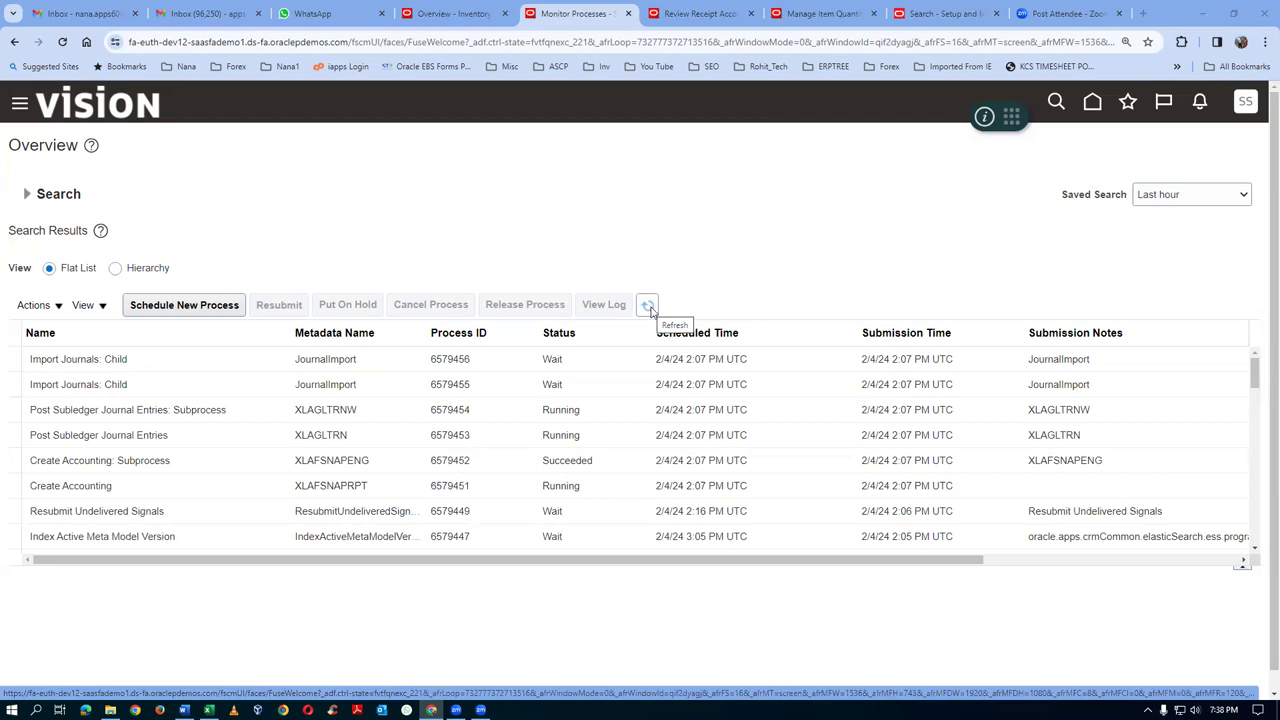
left_click(698, 14)
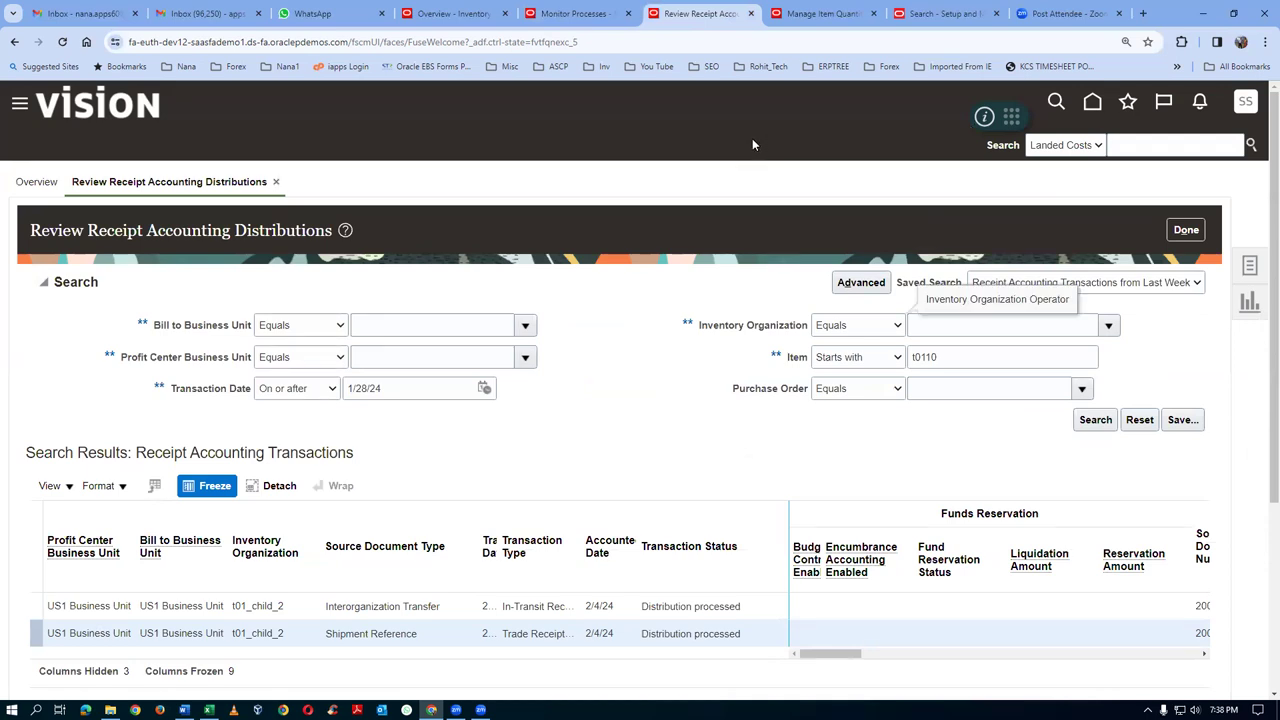
left_click(585, 13)
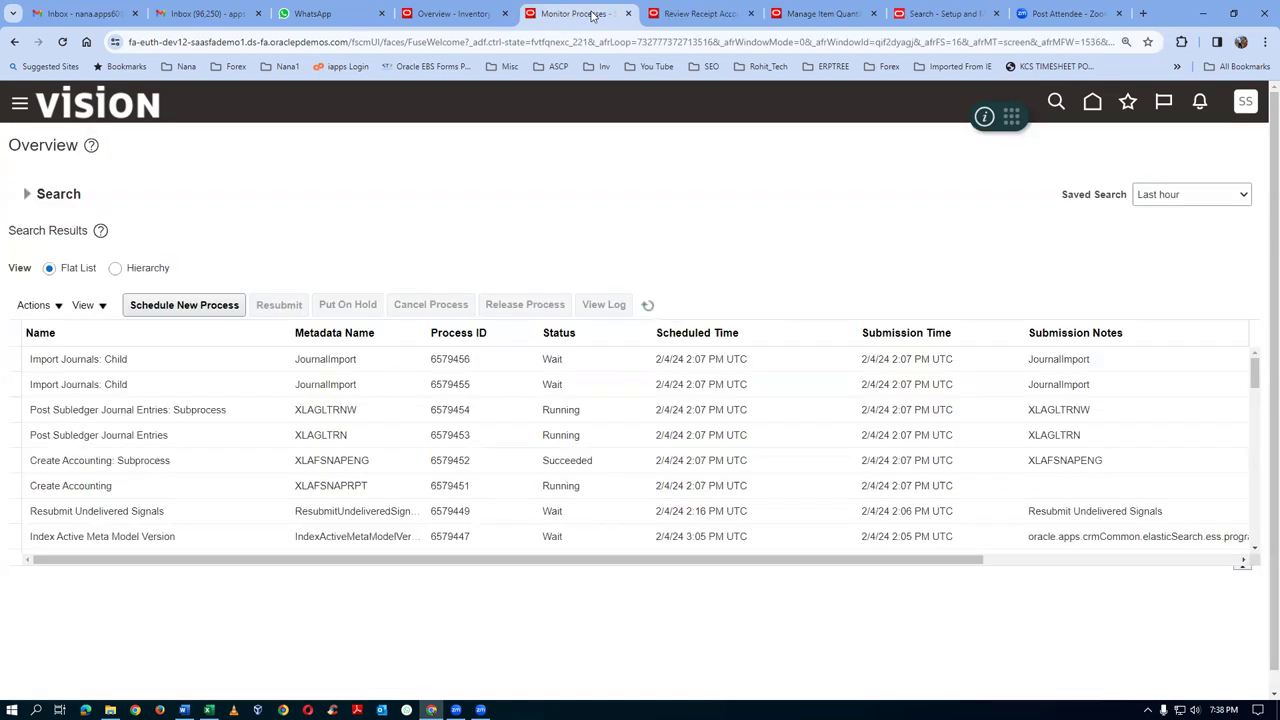
left_click(647, 305)
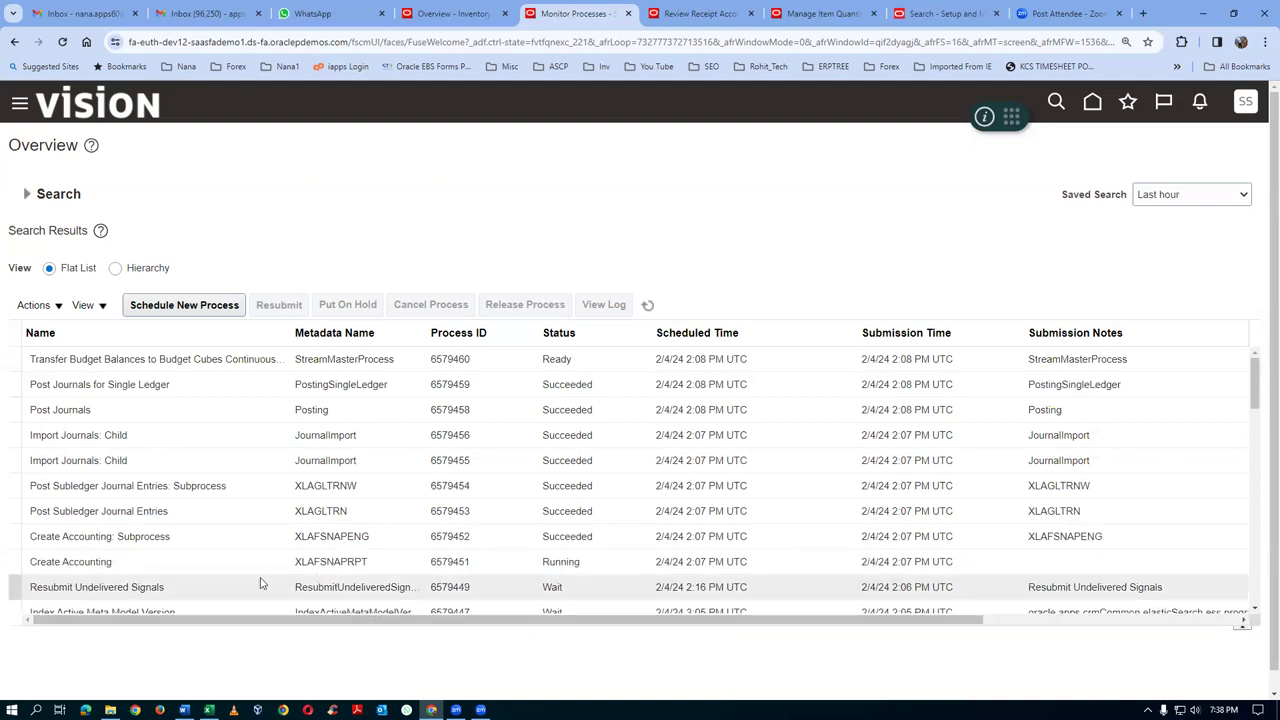
left_click(647, 306)
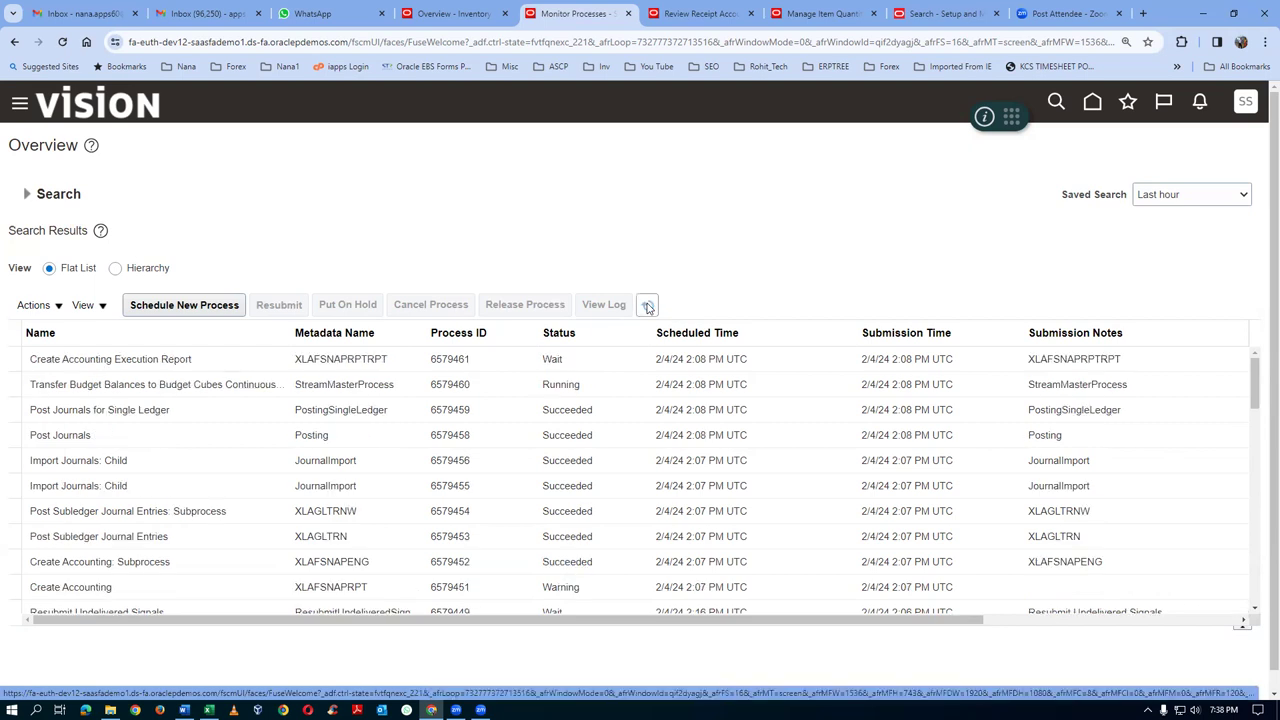
left_click(647, 306)
Return to Review Receipt Accounting Distributions and rerun the transaction search for item t0110 to check the updated transaction statuses
left_click(678, 15)
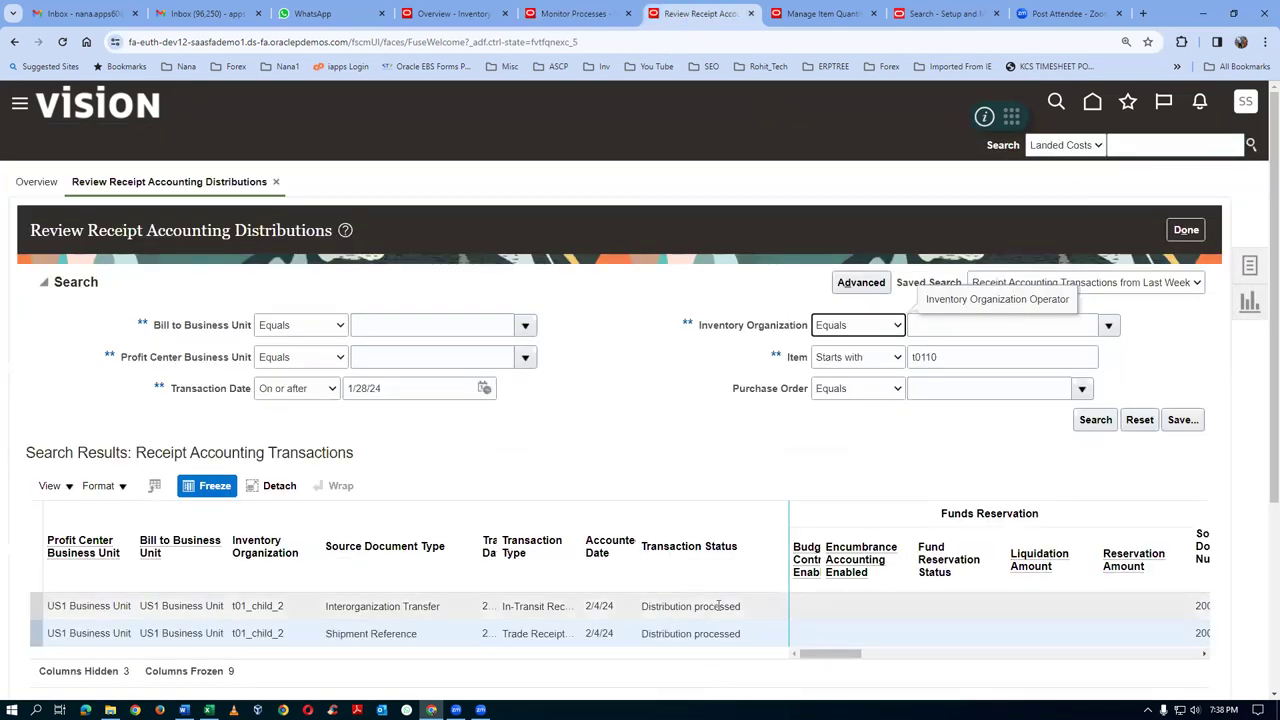
left_click(1094, 424)
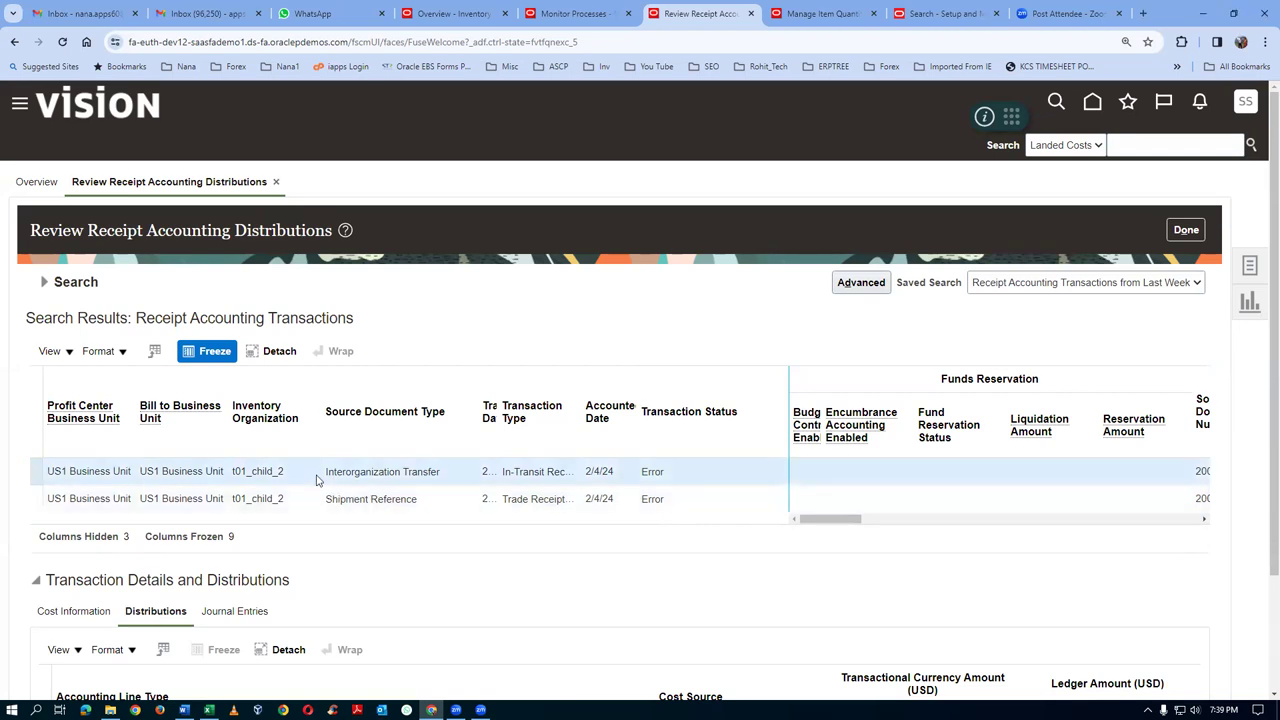
scroll(260, 582, "down", 2)
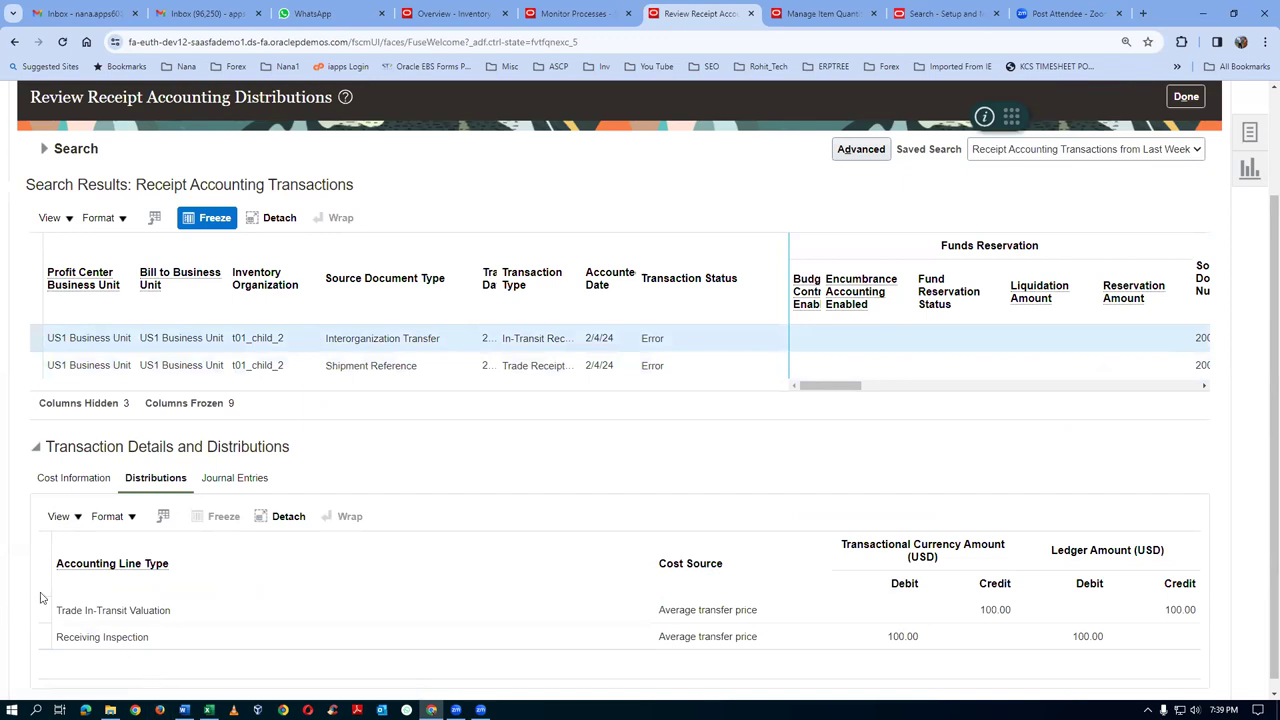
Open the Interorganization Transfer's journal entries, expand the In-Transit Receipt error line and copy "In Transit Valuation_RA" from its message
left_click(242, 482)
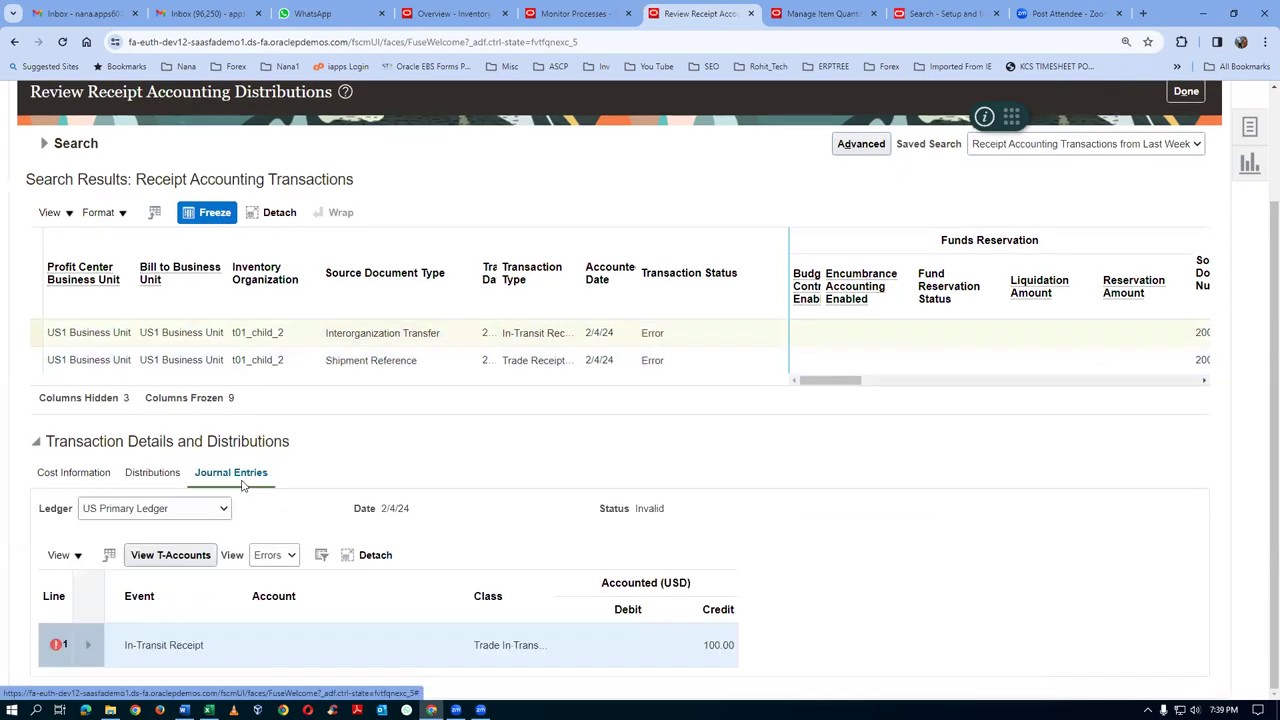
left_click(87, 648)
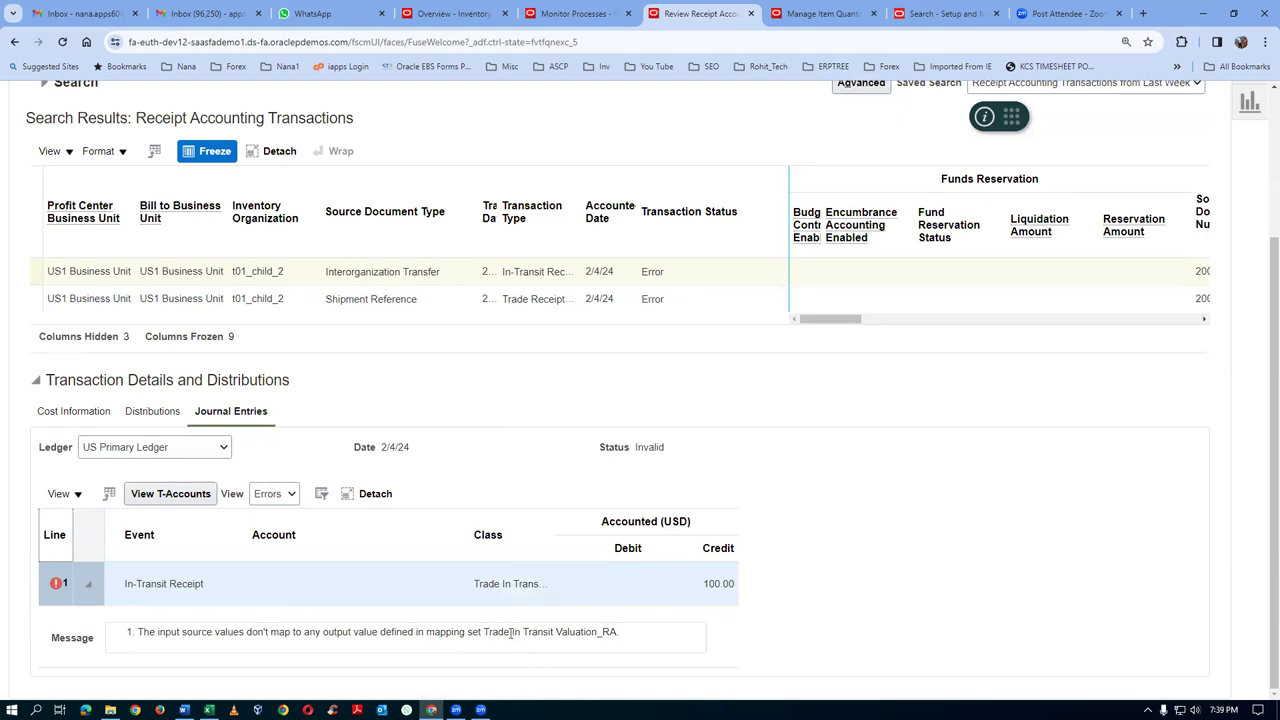
left_click_drag(514, 632, 610, 634)
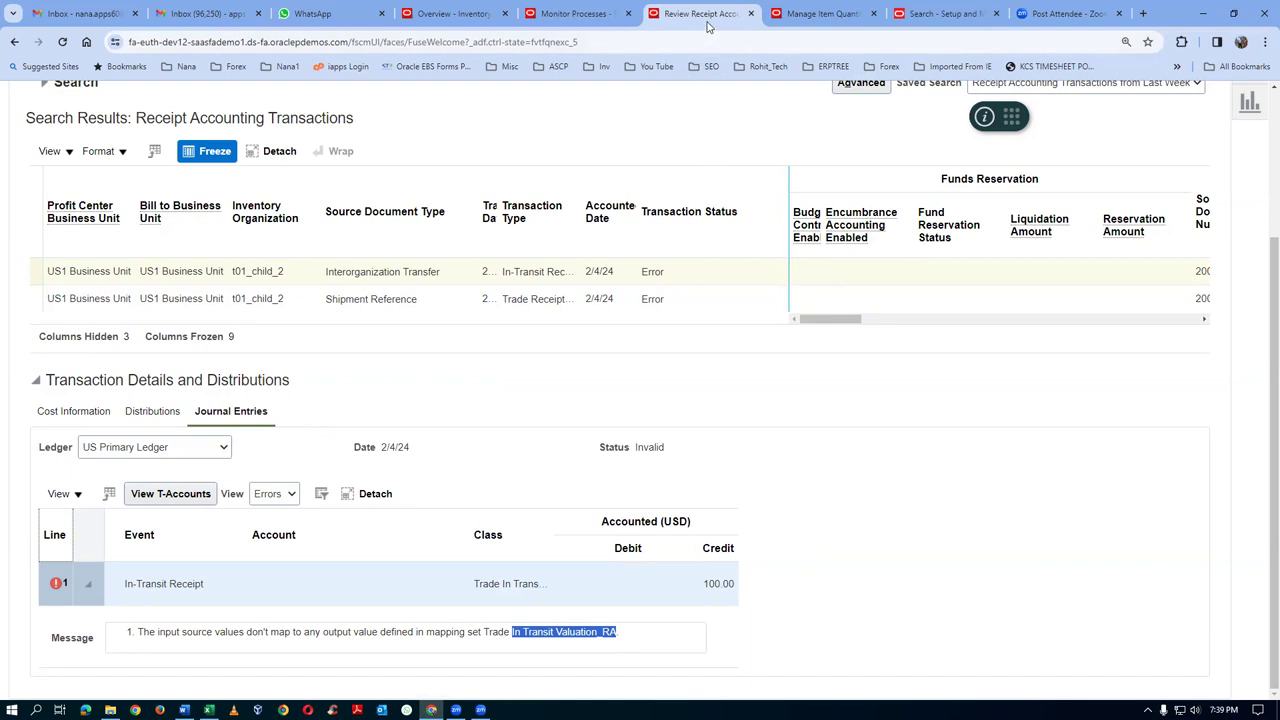
Leave the Manage Item Quantities page, reload the timed-out session and go to Setup and Maintenance
left_click(842, 13)
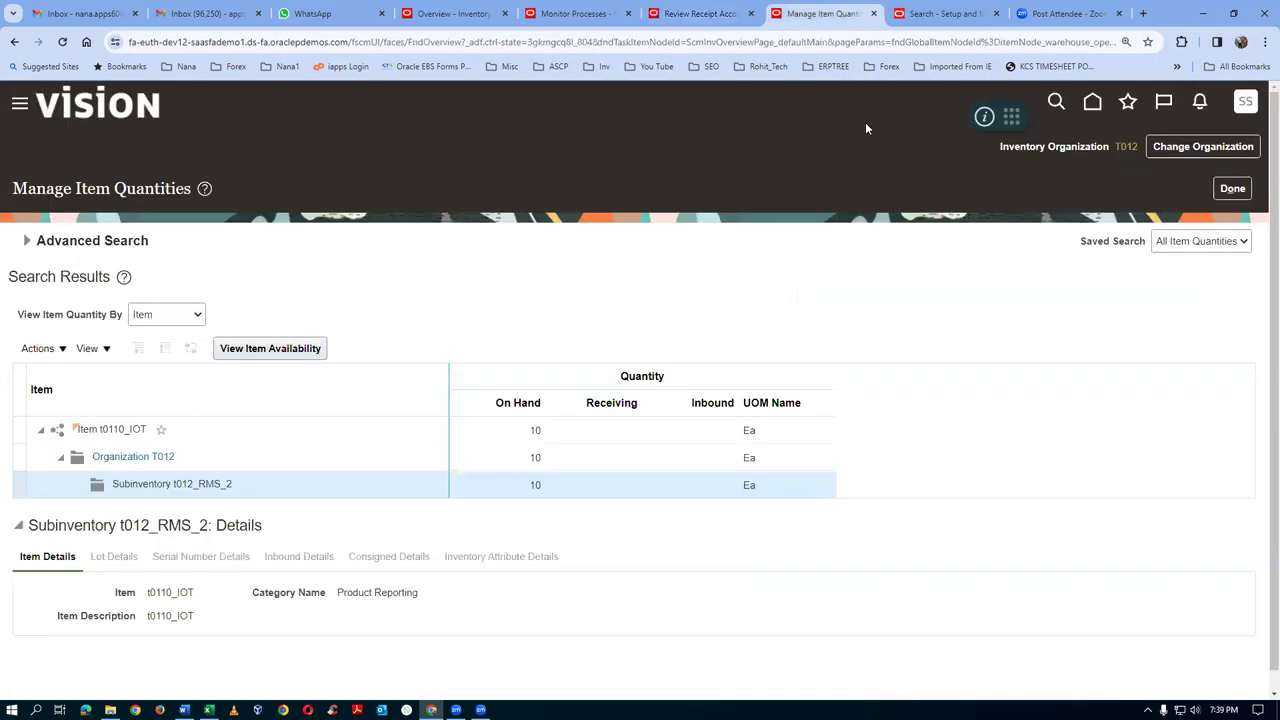
left_click(1233, 188)
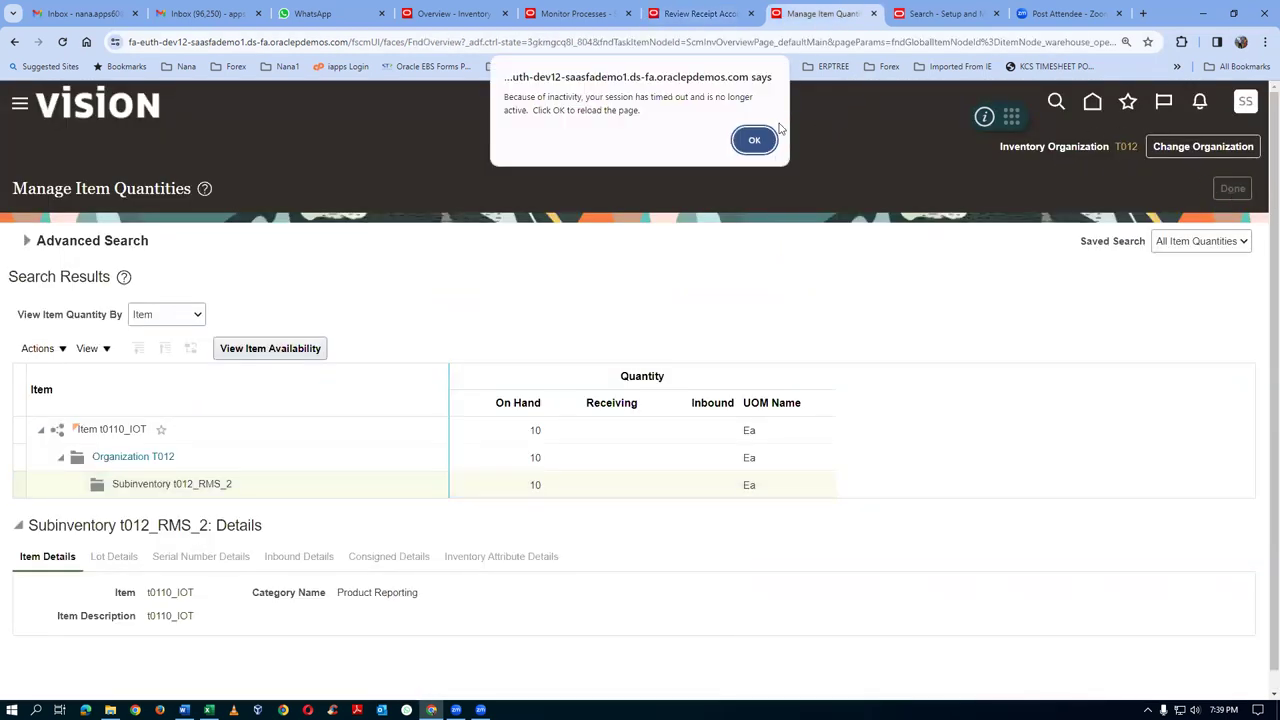
left_click(760, 139)
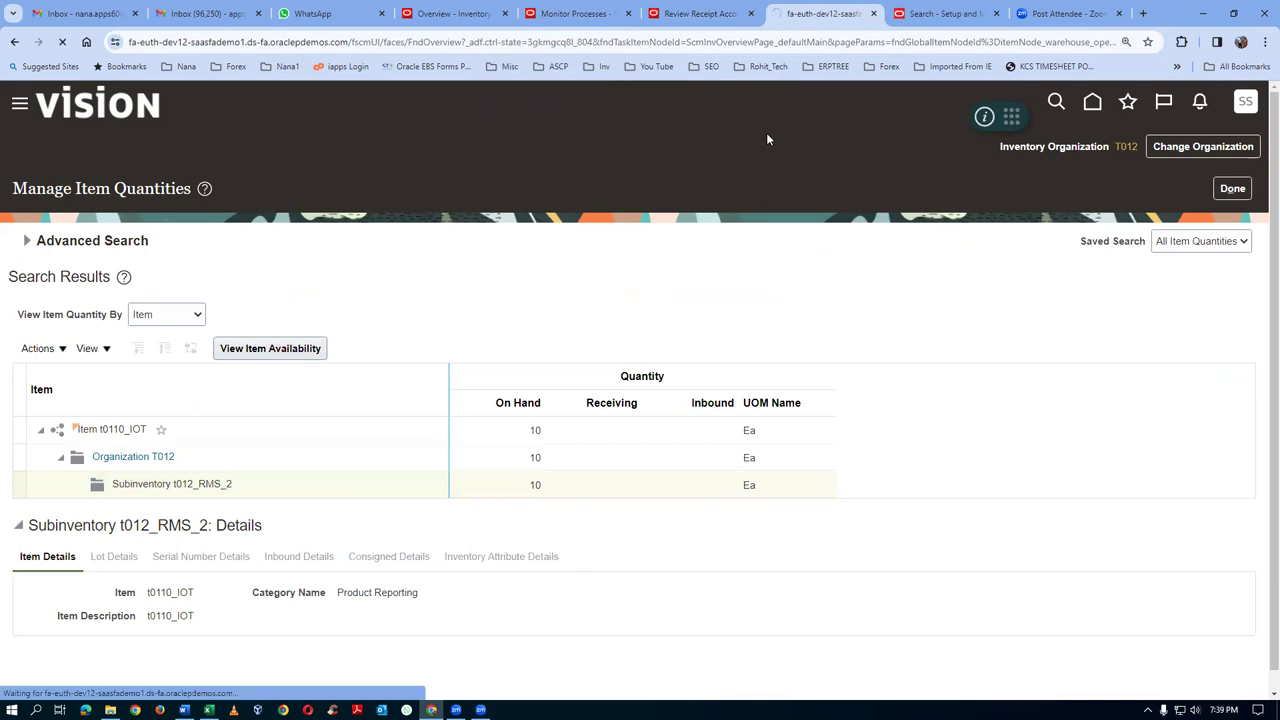
left_click(1245, 106)
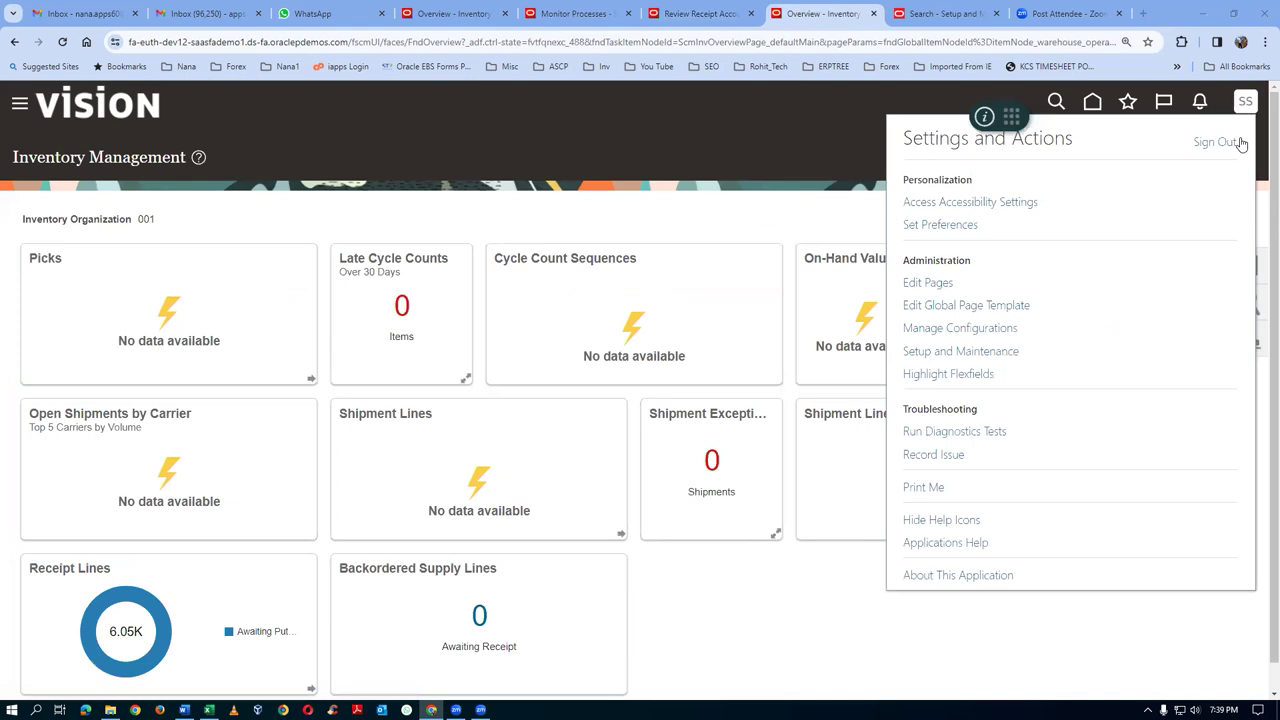
left_click(952, 351)
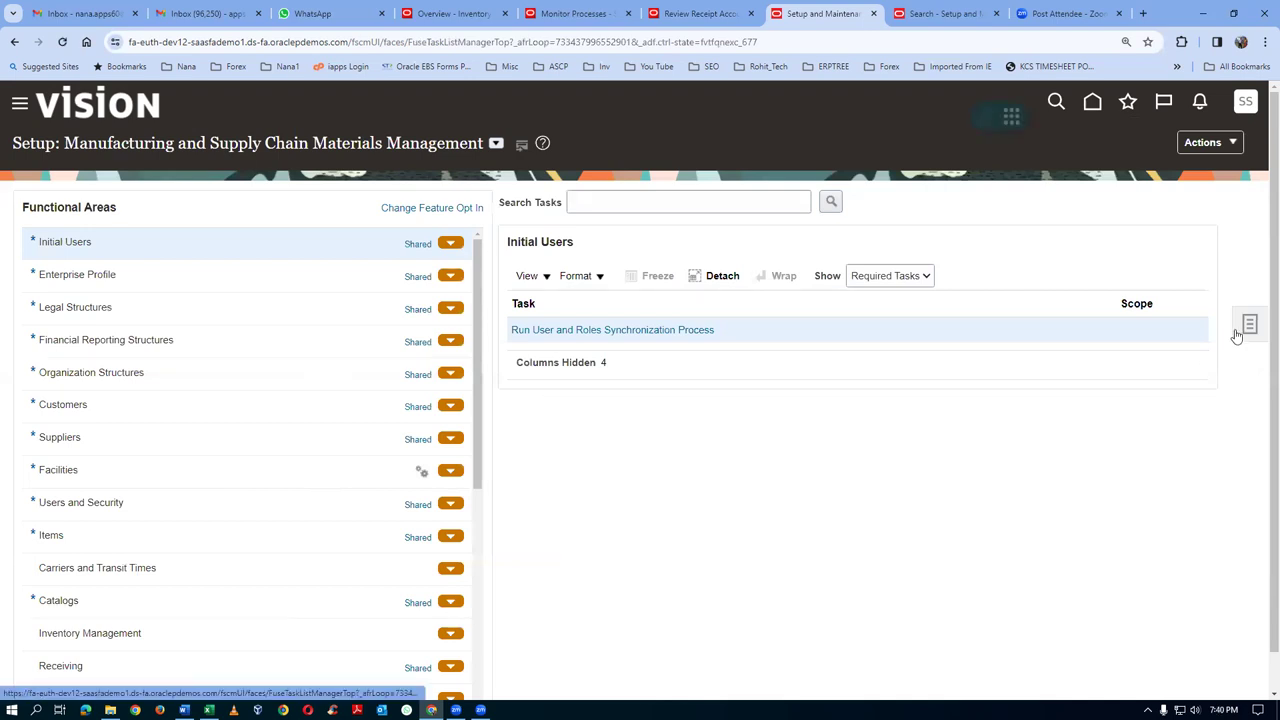
Search the setup tasks for "man%map%set%" and open the Manage Mapping Sets task of the Cost Accounting functional area
left_click(1248, 326)
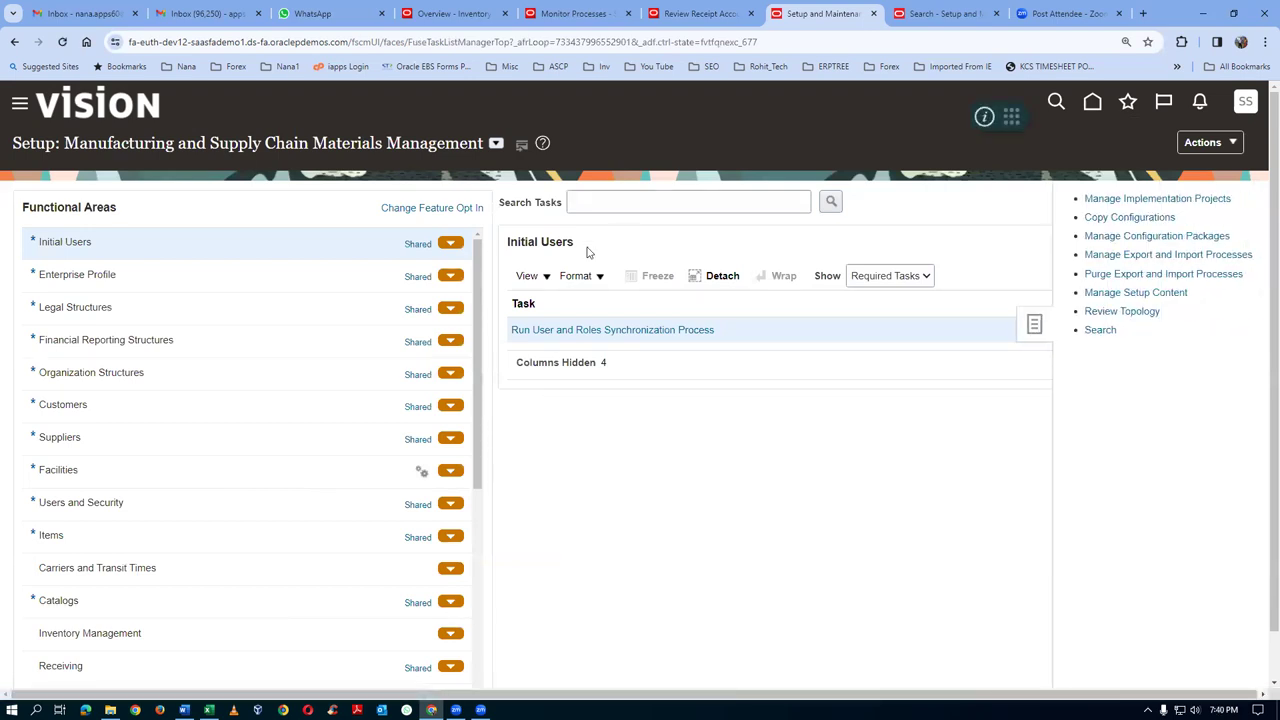
left_click(596, 206)
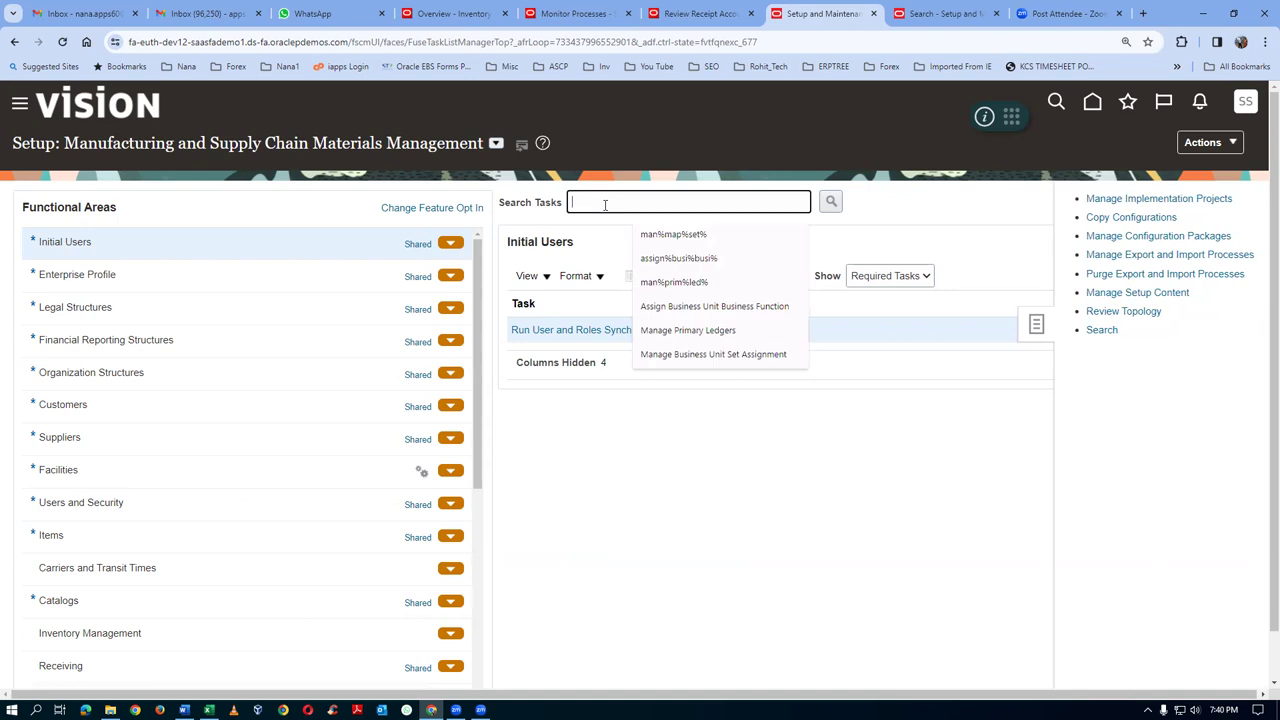
type("man%map%set%")
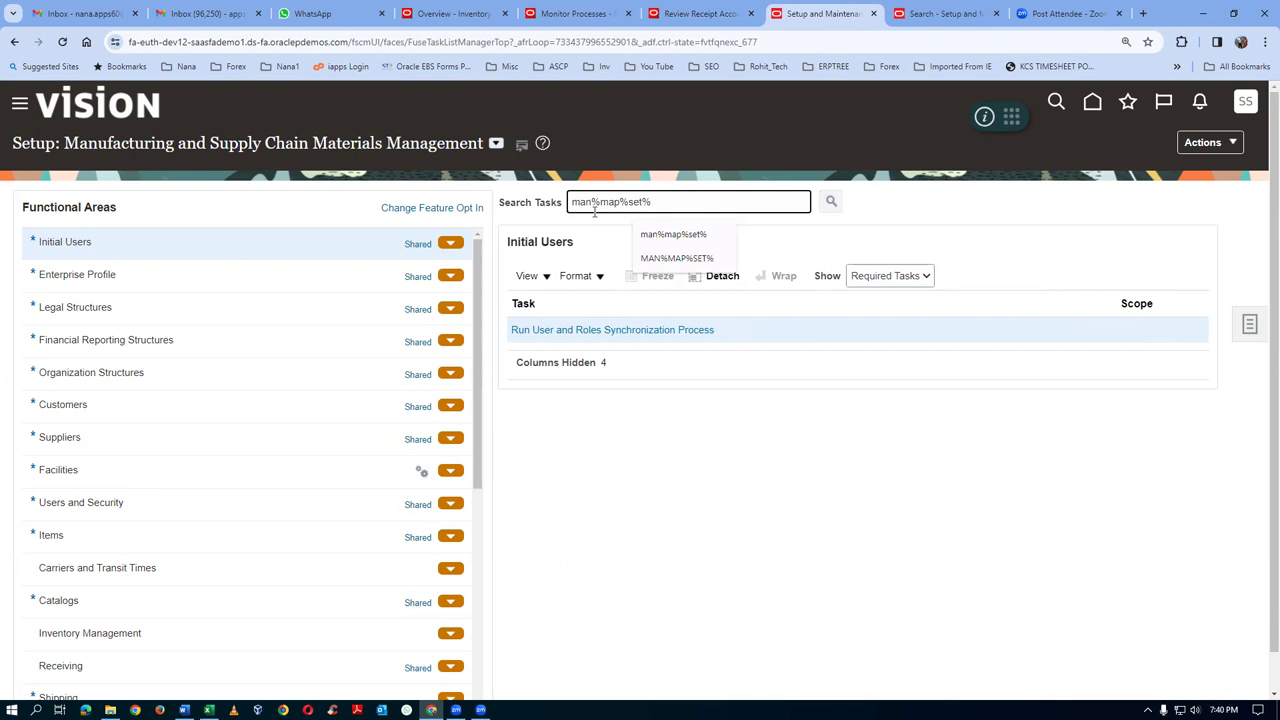
key("Return")
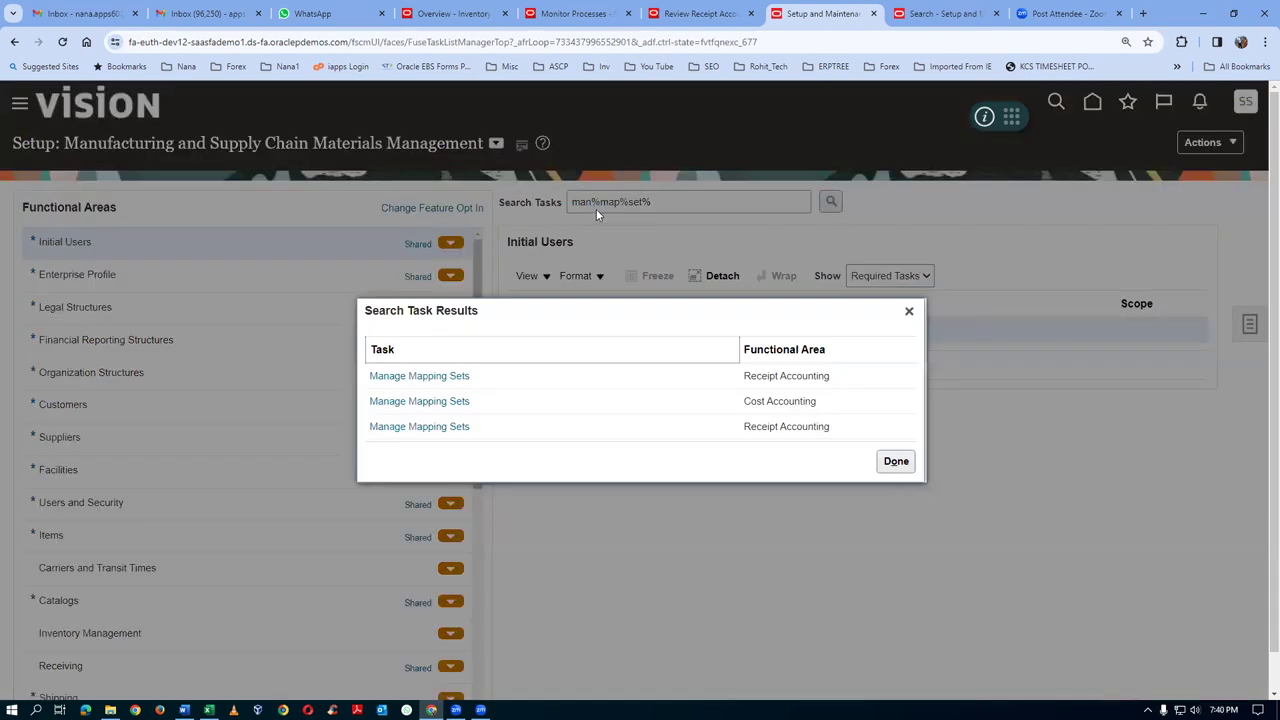
left_click(425, 403)
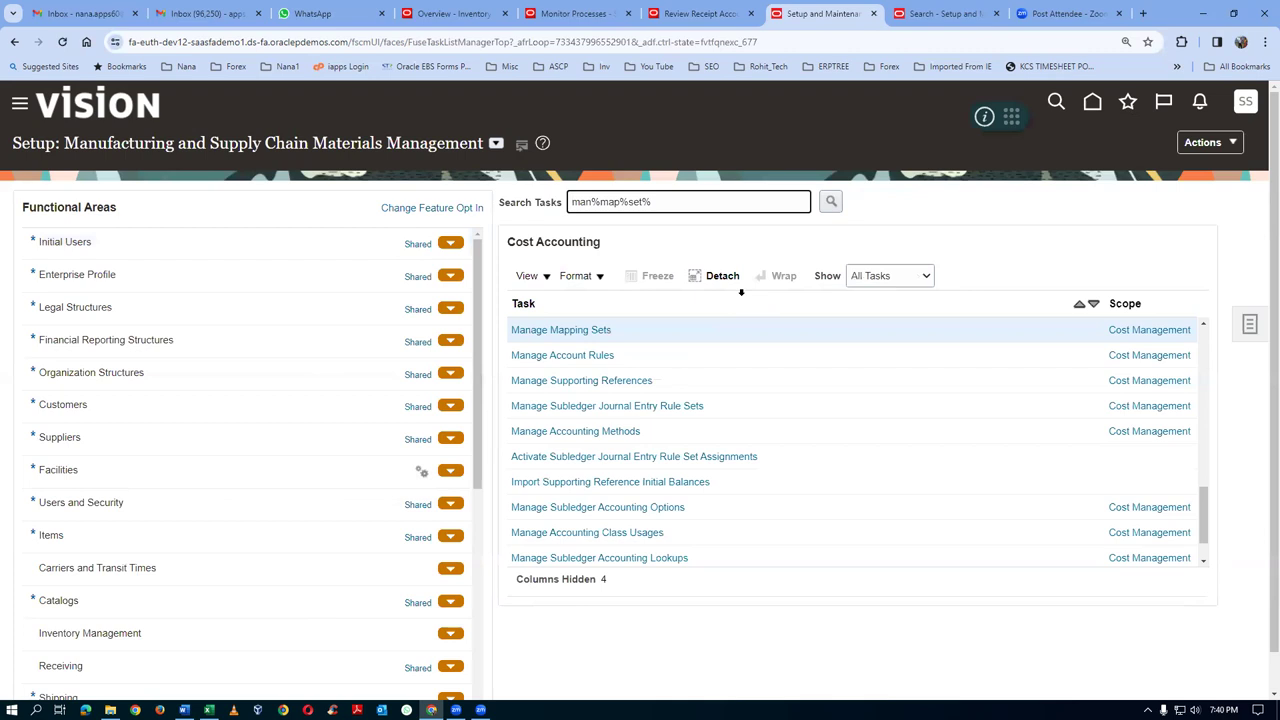
left_click(688, 14)
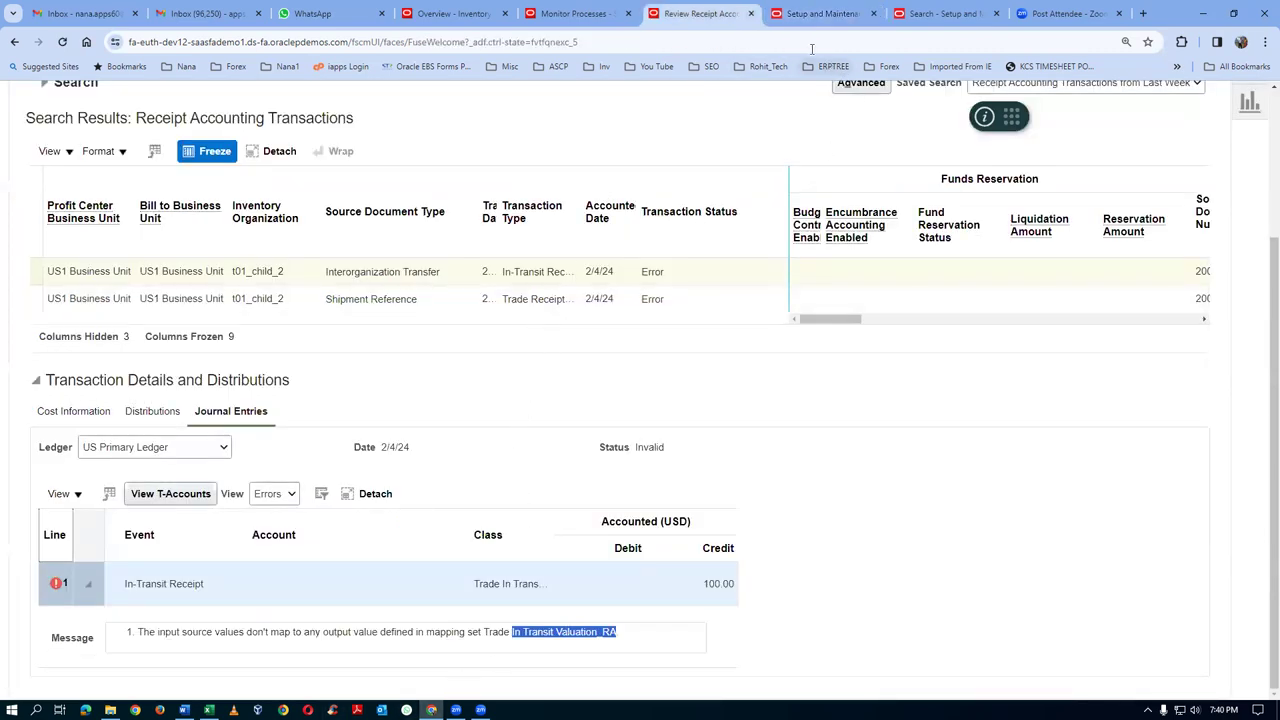
left_click(803, 17)
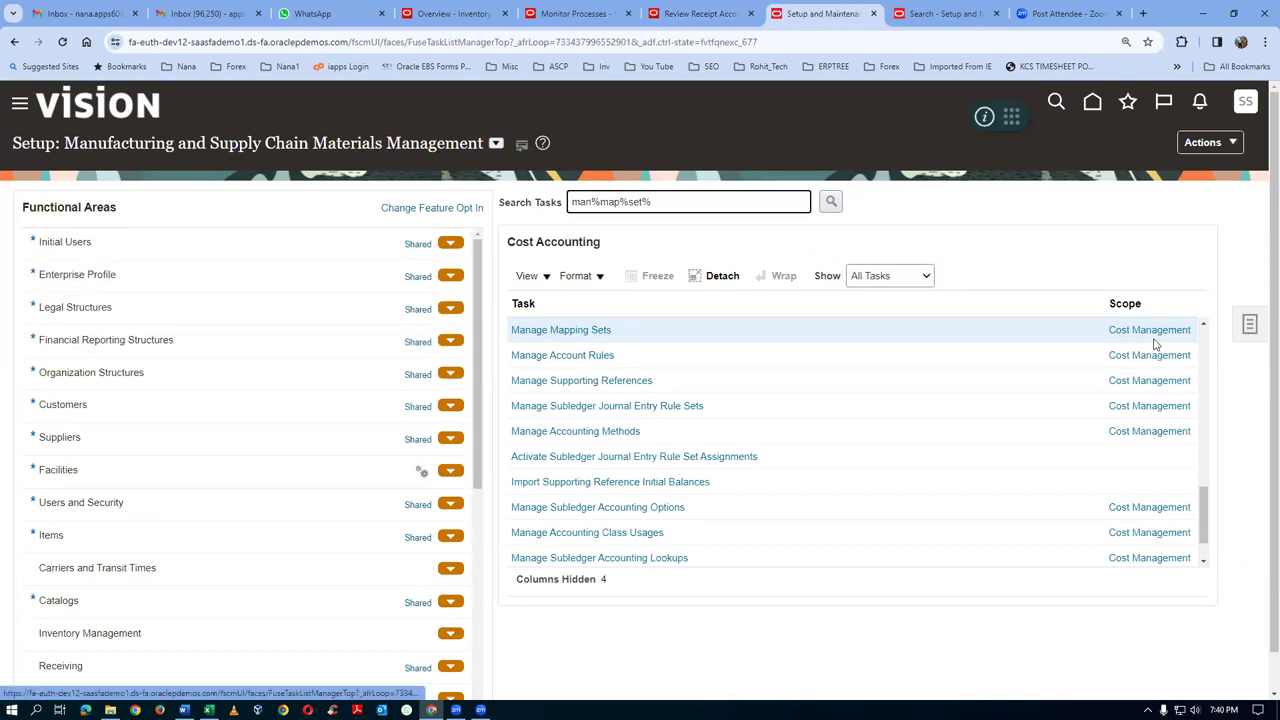
left_click(578, 330)
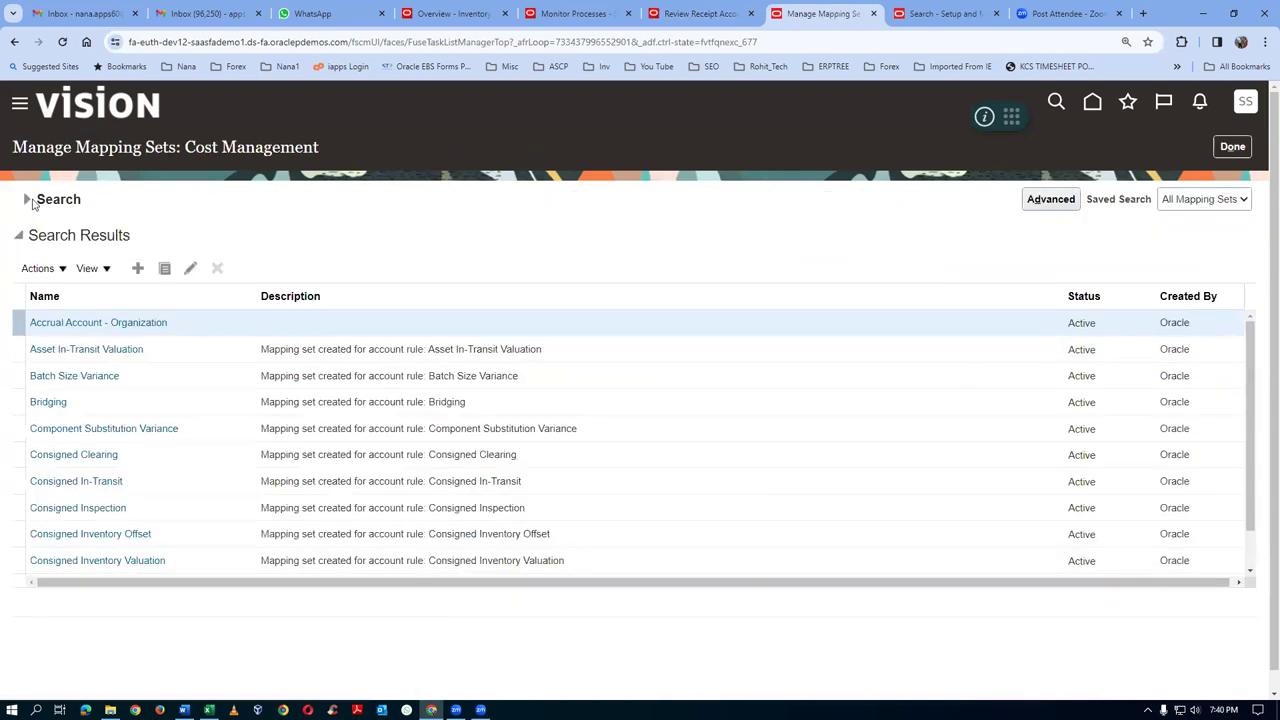
Search the Cost Management mapping sets by the name "In Transit Valuation_RA"
left_click(32, 203)
left_click(212, 231)
type("In Transit Valuation_RA")
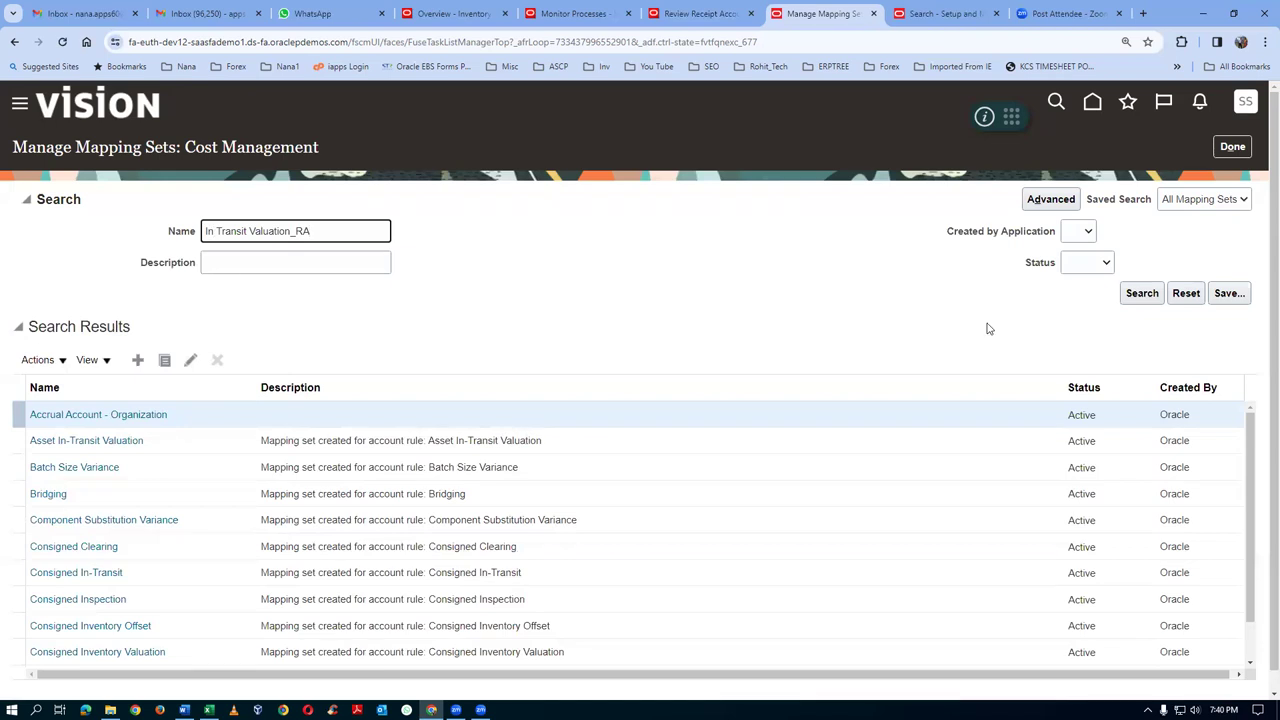
left_click(1140, 291)
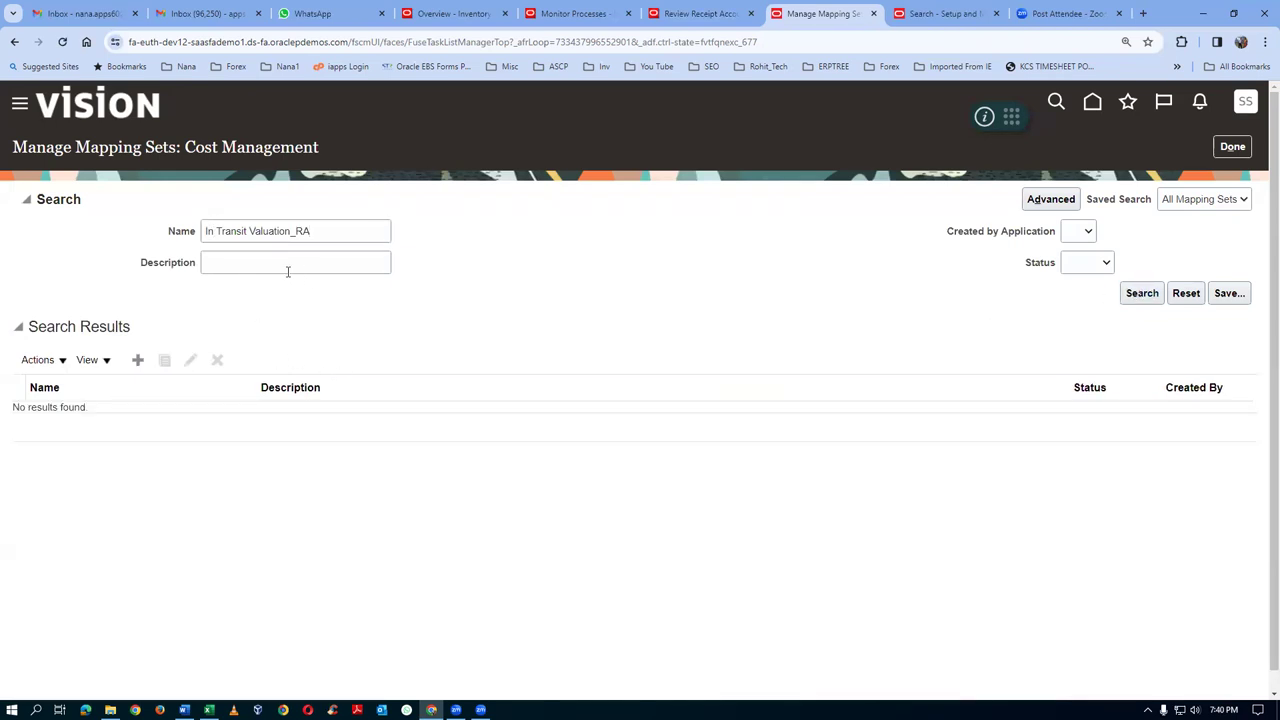
left_click(322, 227)
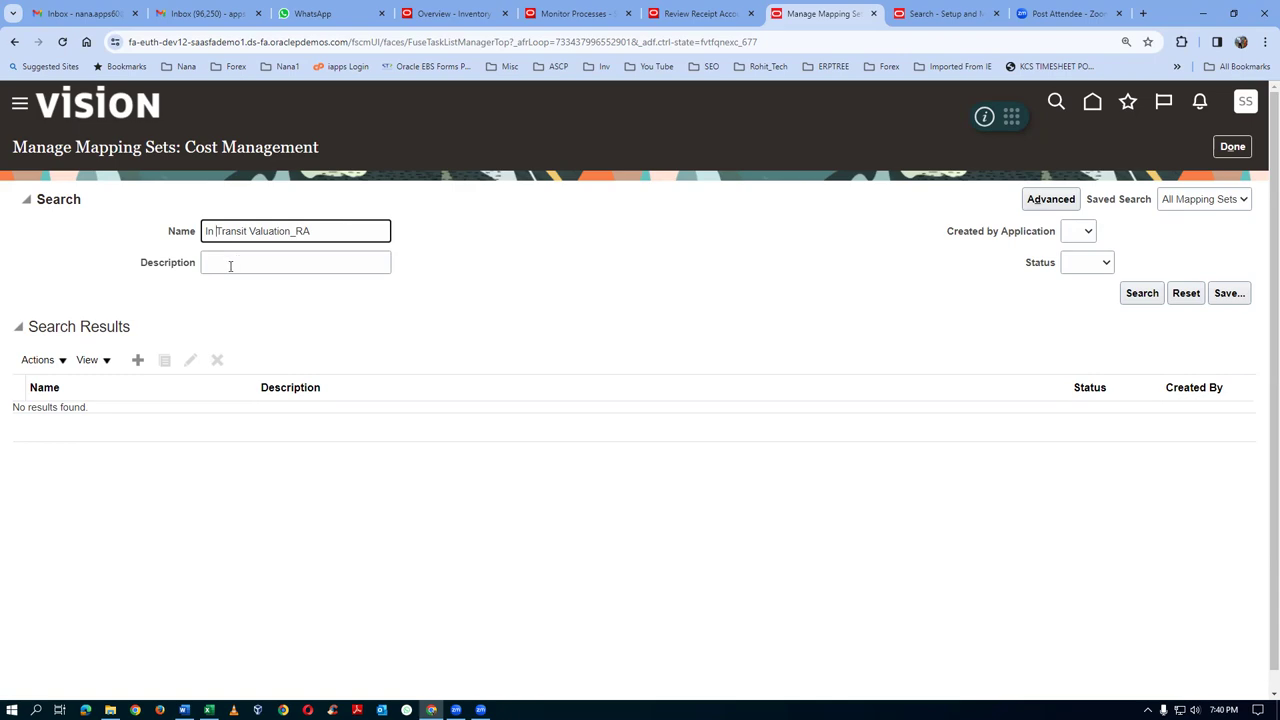
Return to the Receipt Accounting journal entry error and copy the full mapping set name "Trade In Transit Valuation_RA" from its message
key("alt+Tab")
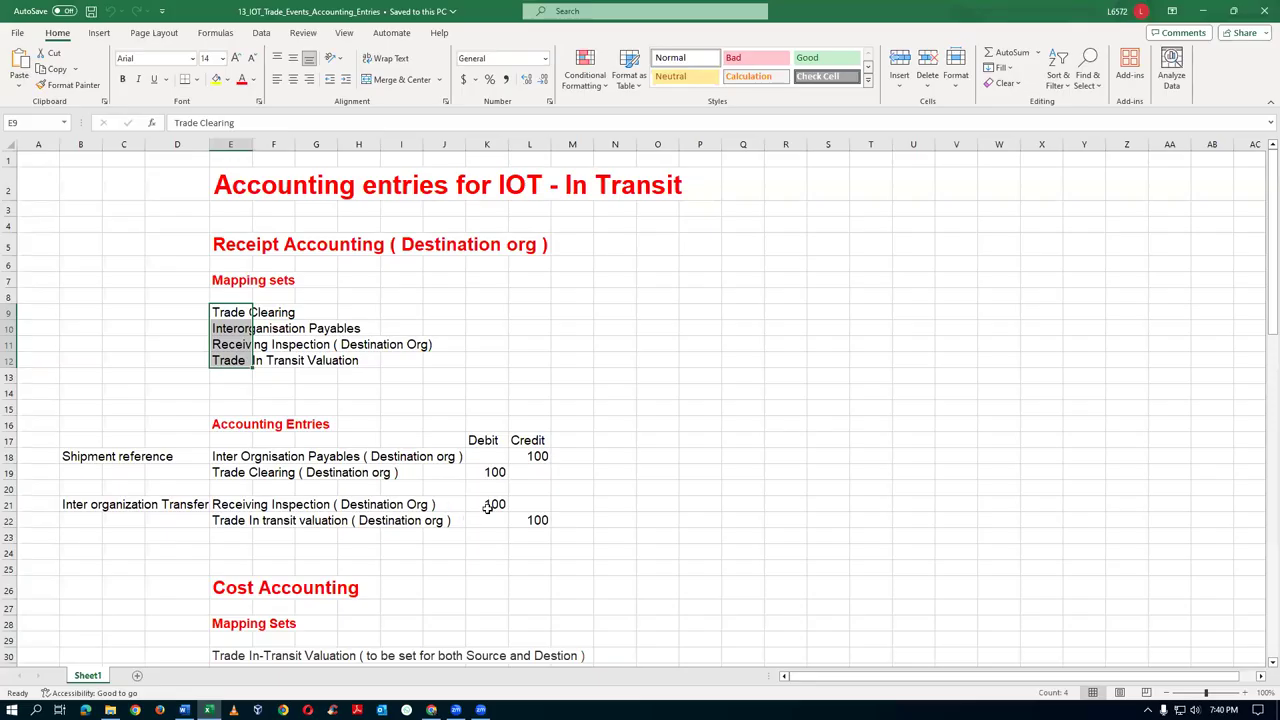
key("alt+Tab")
left_click(690, 12)
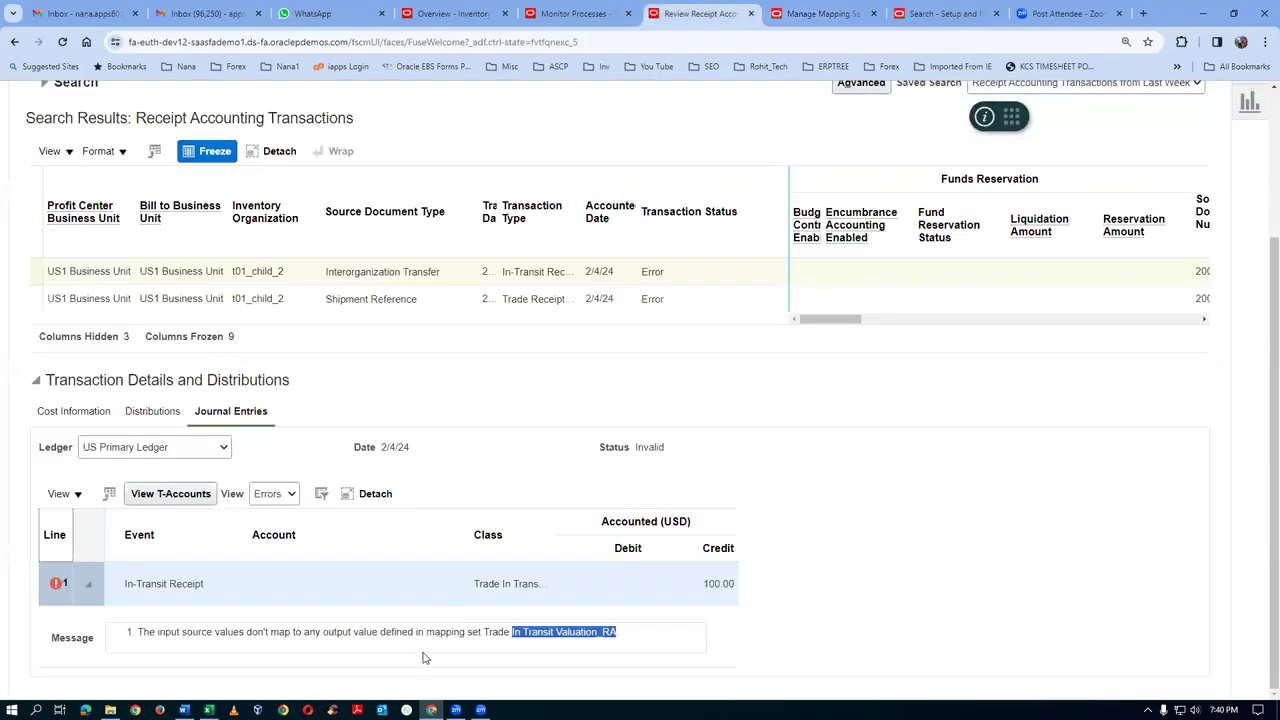
left_click(424, 631)
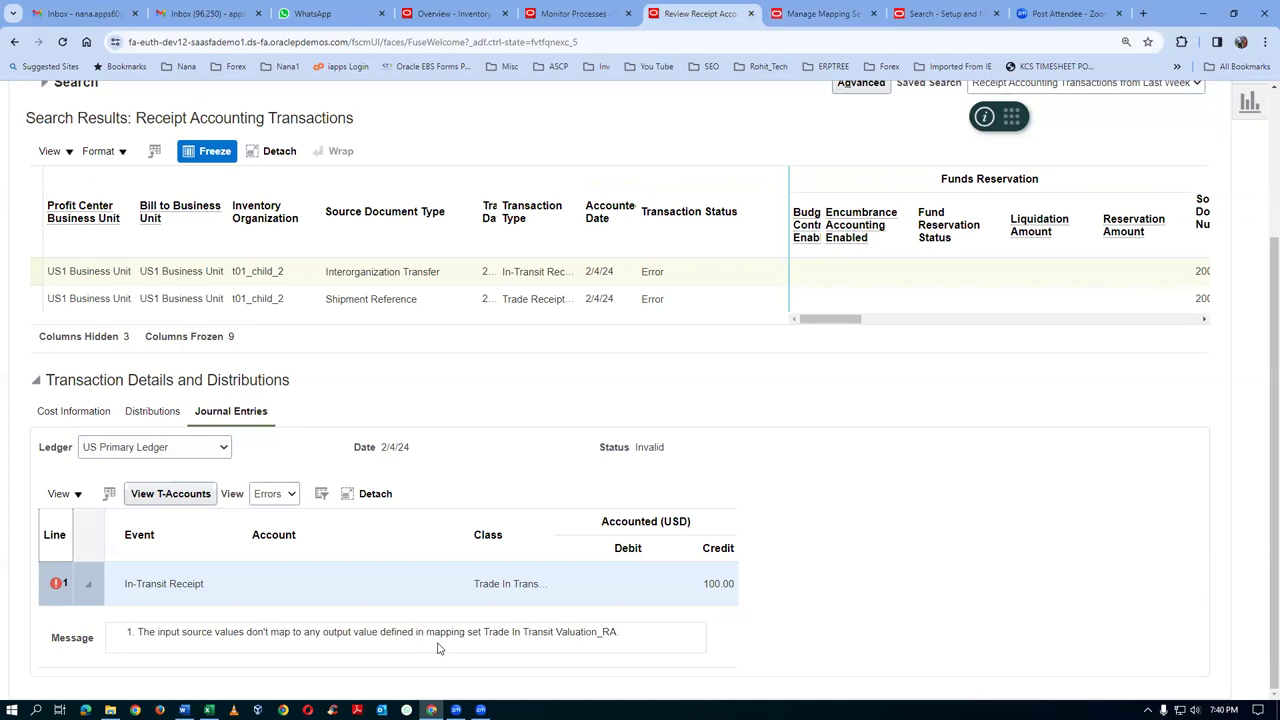
left_click_drag(485, 632, 540, 638)
left_click(491, 632)
left_click_drag(485, 632, 618, 632)
key("ctrl+c")
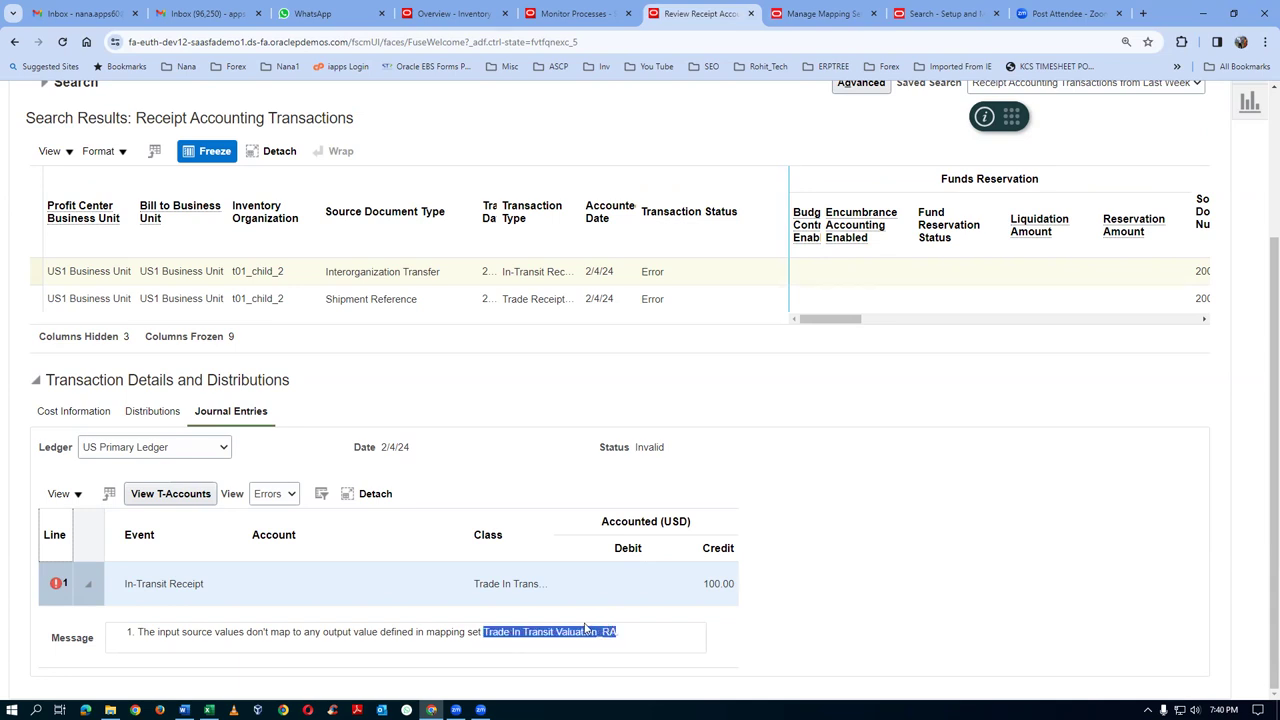
key("alt+Tab")
key("alt+Tab")
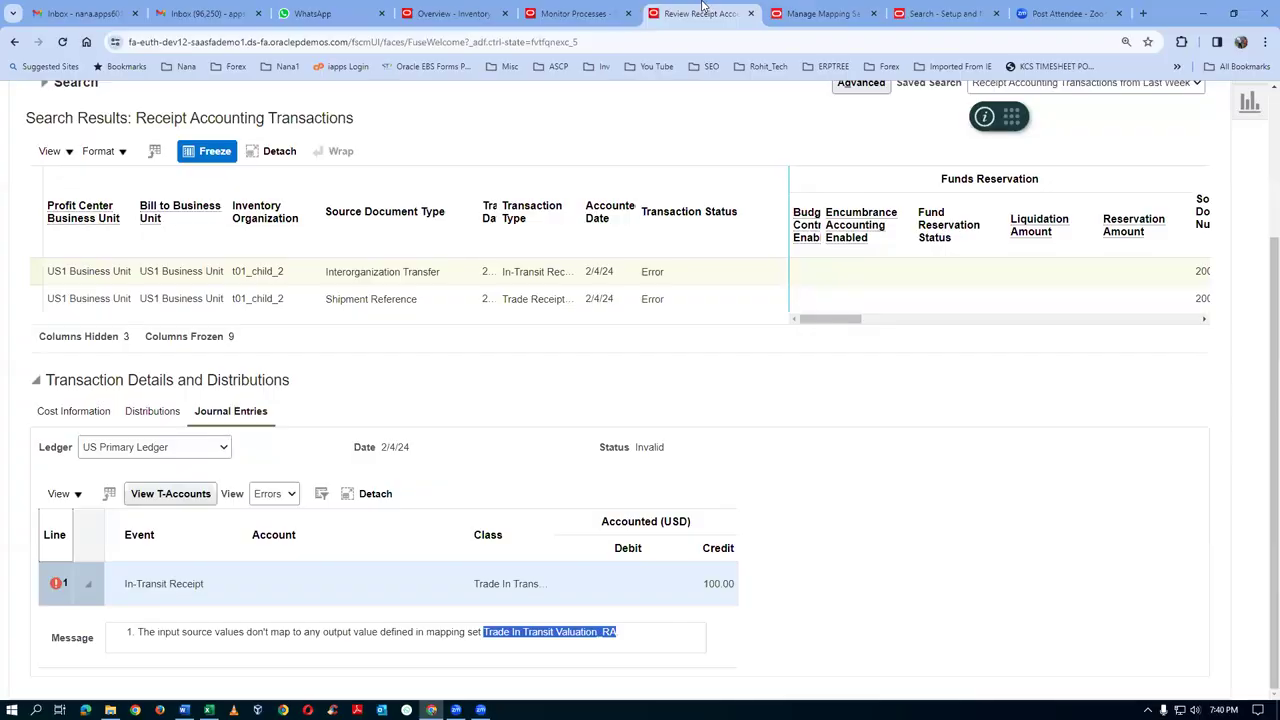
Go back to the Cost Management mapping sets and search for the name "Trade In Transit Valuation_RA"
left_click(783, 13)
left_click_drag(312, 232, 30, 264)
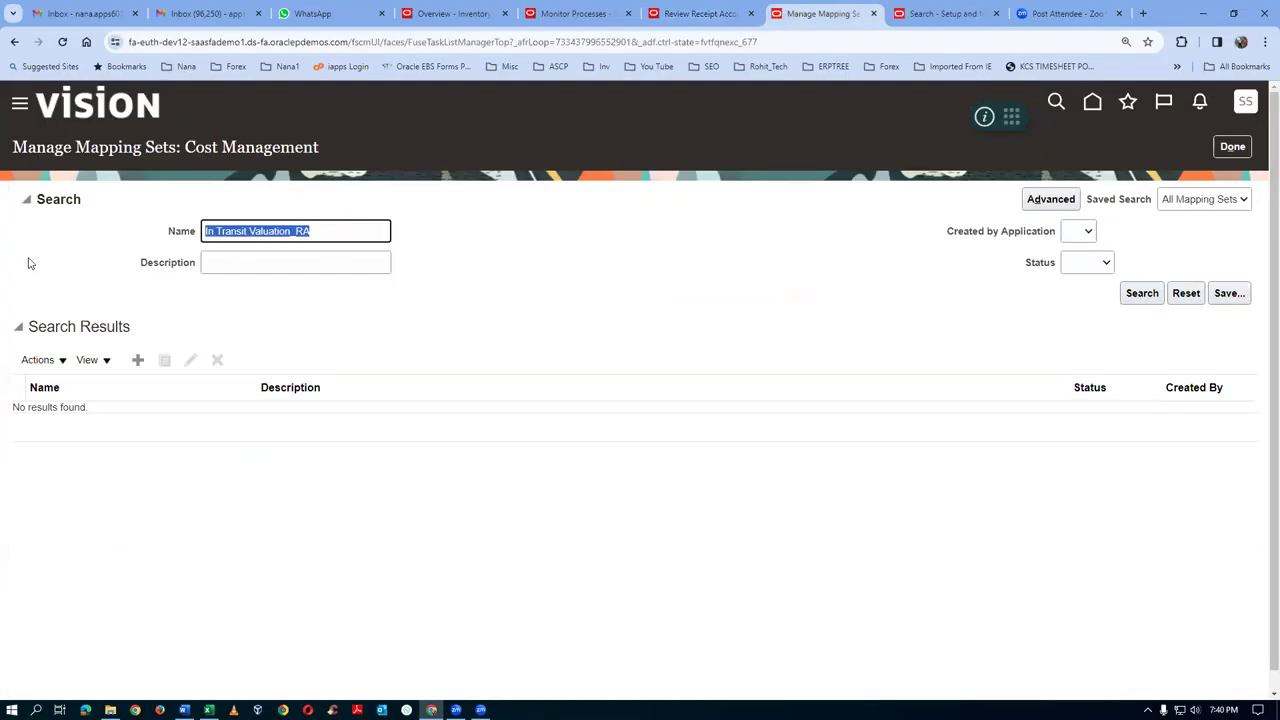
key("ctrl+v")
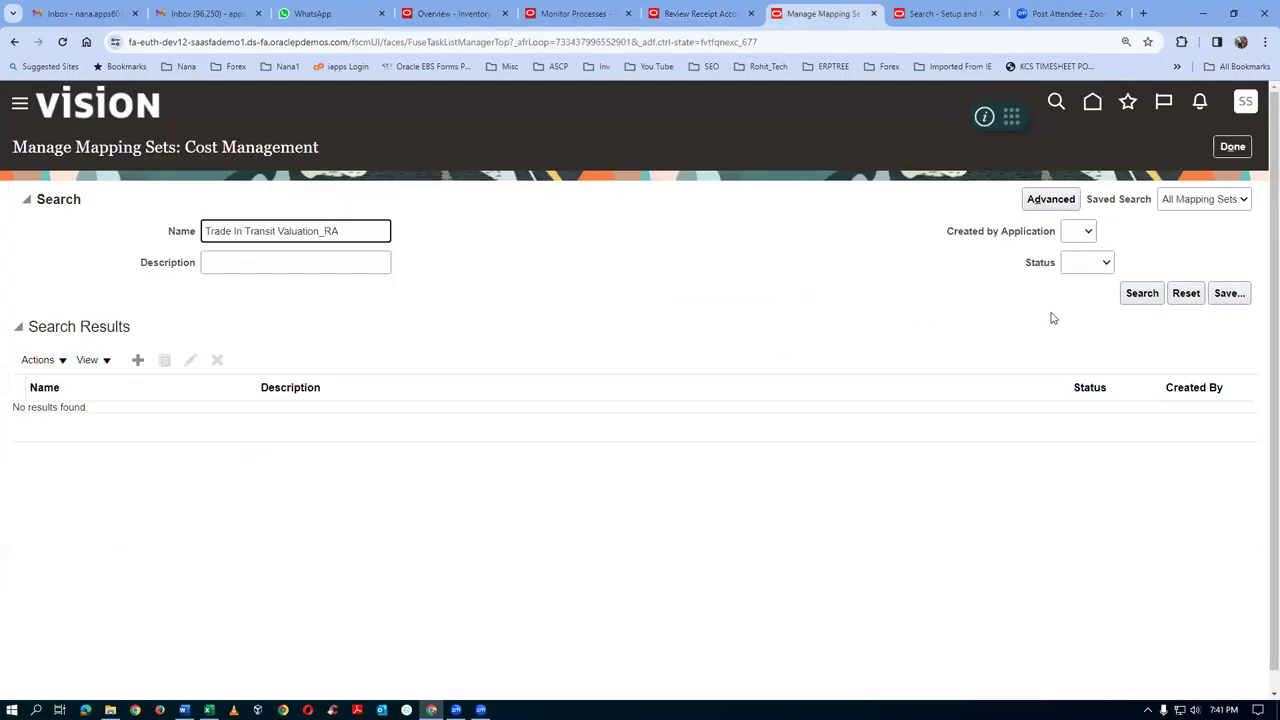
left_click(1145, 293)
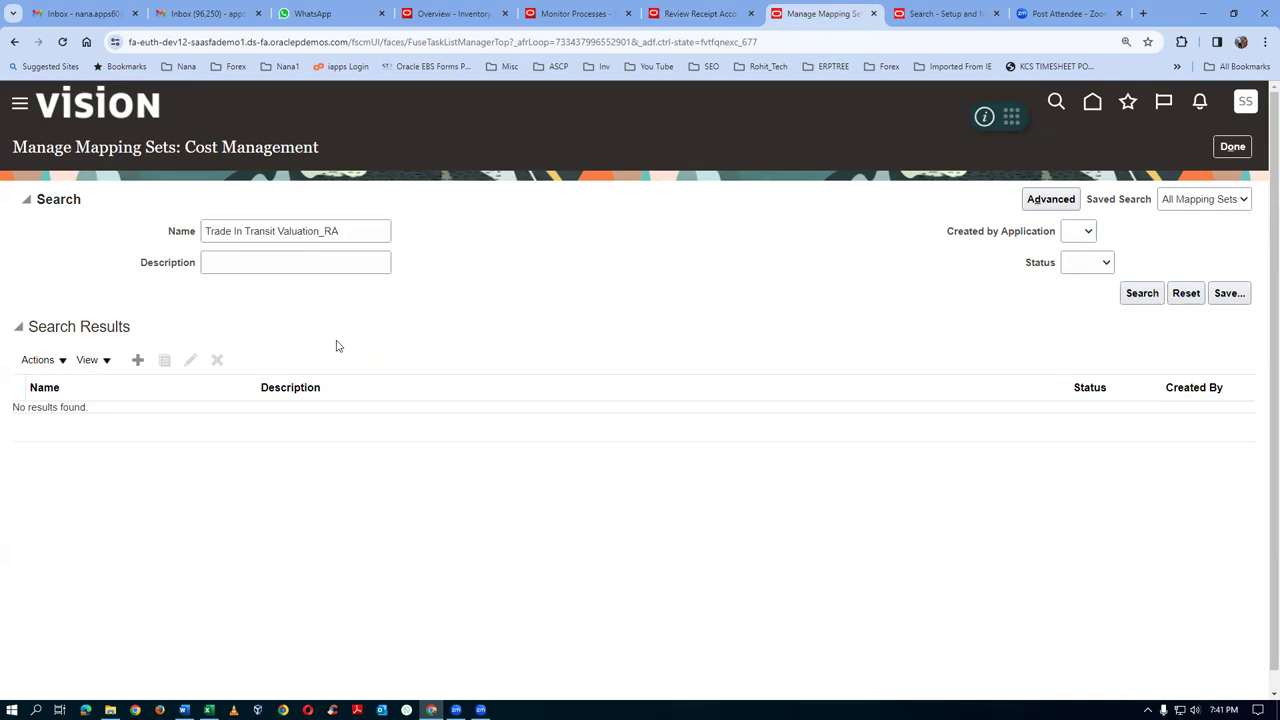
left_click(1141, 292)
left_click(257, 230)
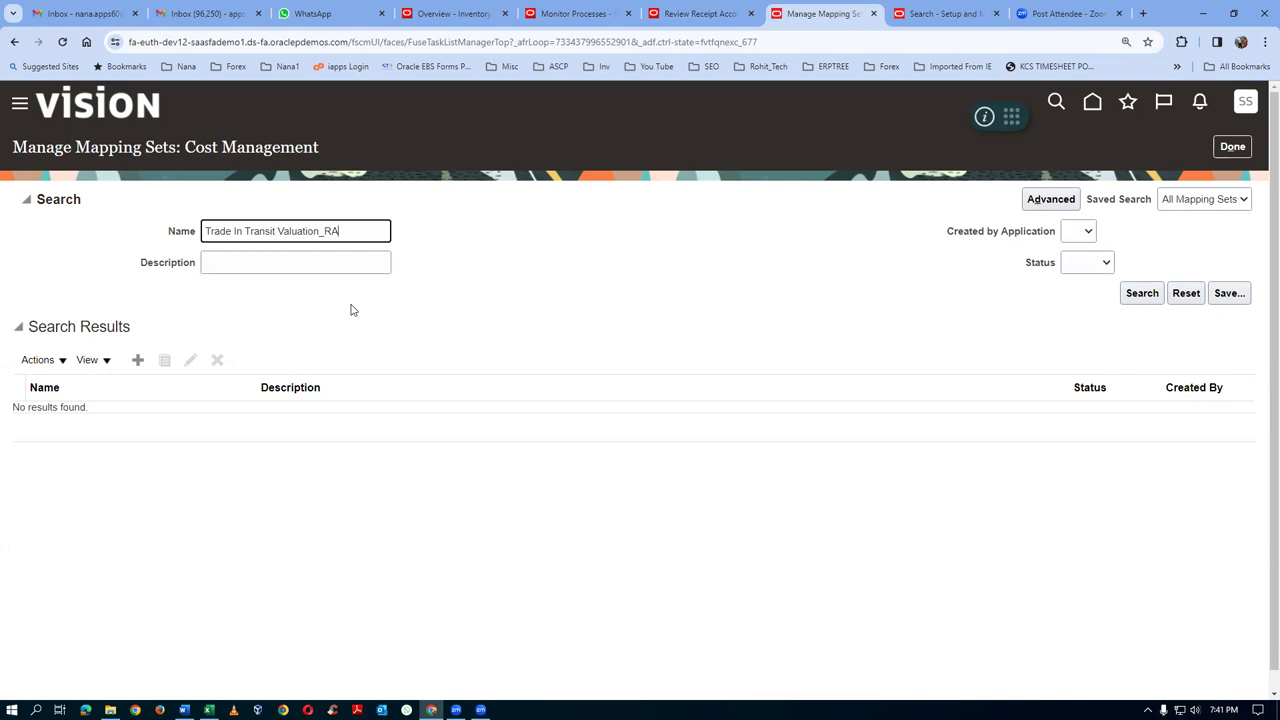
Shorten the mapping set search name to "Trade" and run the search again
key("BackSpace")
key("BackSpace")
key("BackSpace")
key("BackSpace")
key("BackSpace")
key("BackSpace")
key("BackSpace")
key("BackSpace")
key("BackSpace")
key("BackSpace")
key("BackSpace")
key("BackSpace")
key("BackSpace")
key("BackSpace")
key("BackSpace")
key("BackSpace")
key("BackSpace")
key("BackSpace")
key("BackSpace")
key("BackSpace")
left_click(1141, 293)
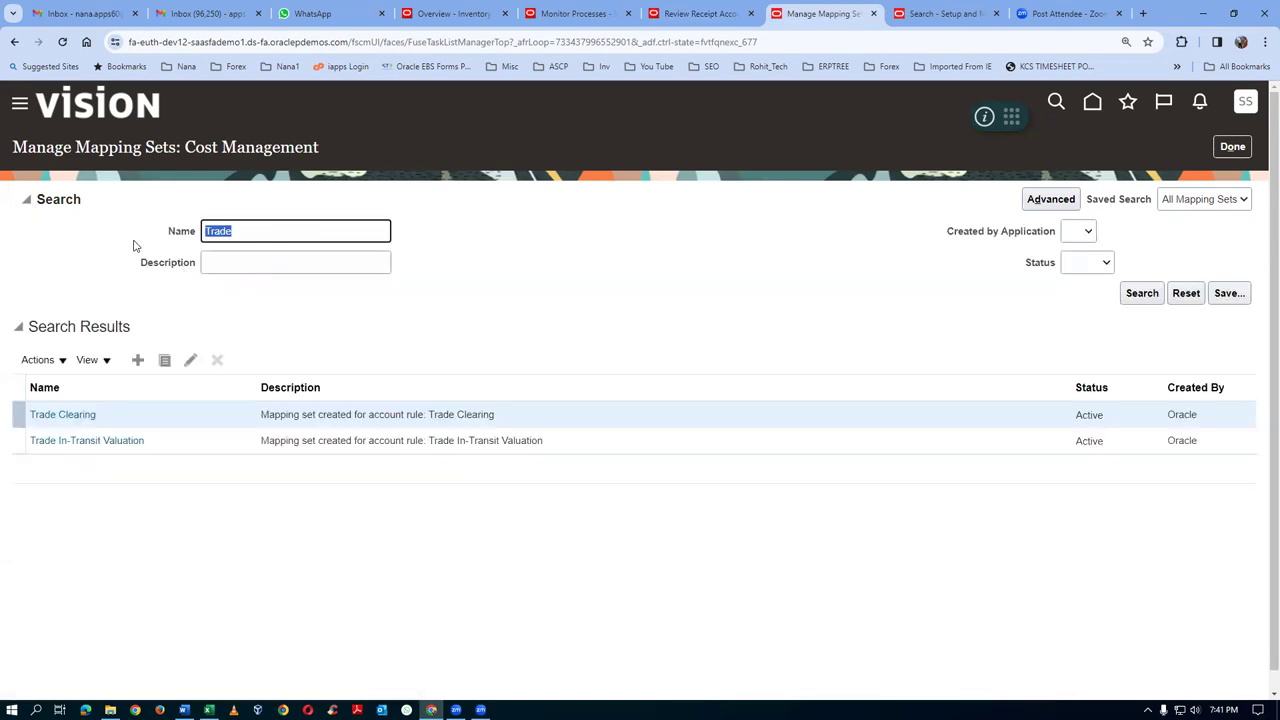
Enter "Trade In Transit Valuation" as the search name, then compare the page's subledger application with the mapping set named in the receipt accounting error
key("ctrl+v")
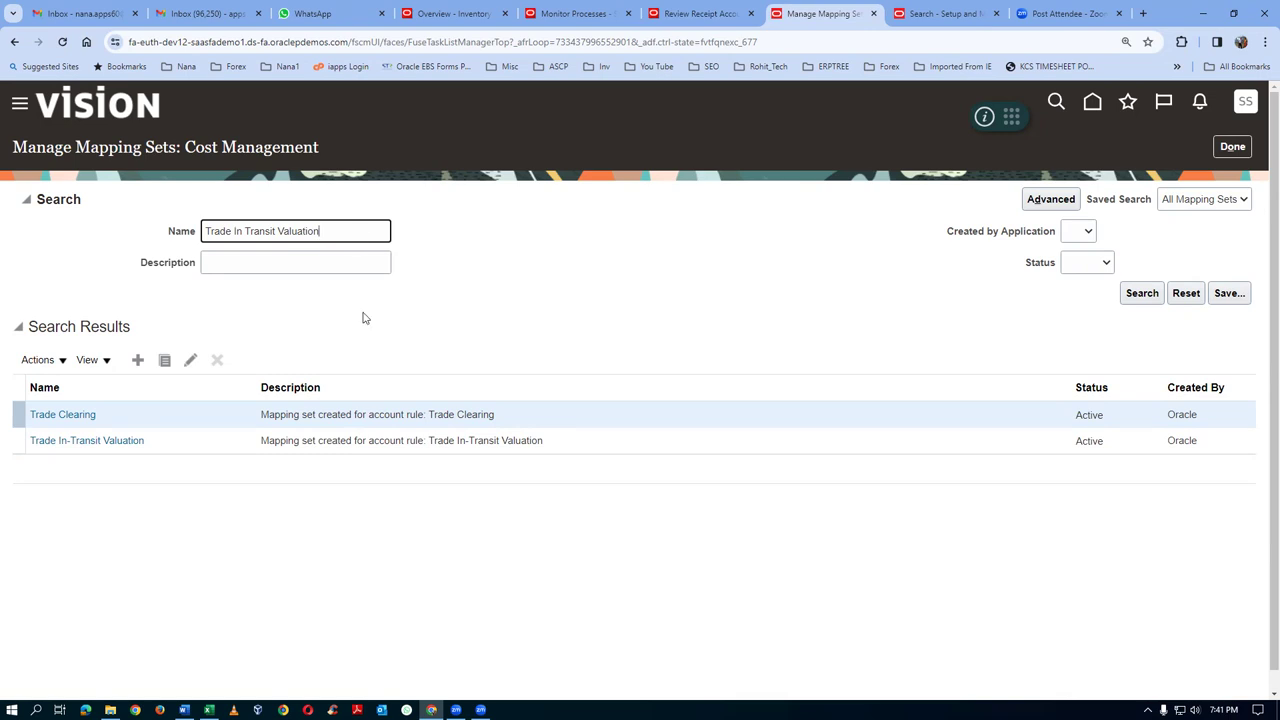
left_click_drag(187, 143, 303, 146)
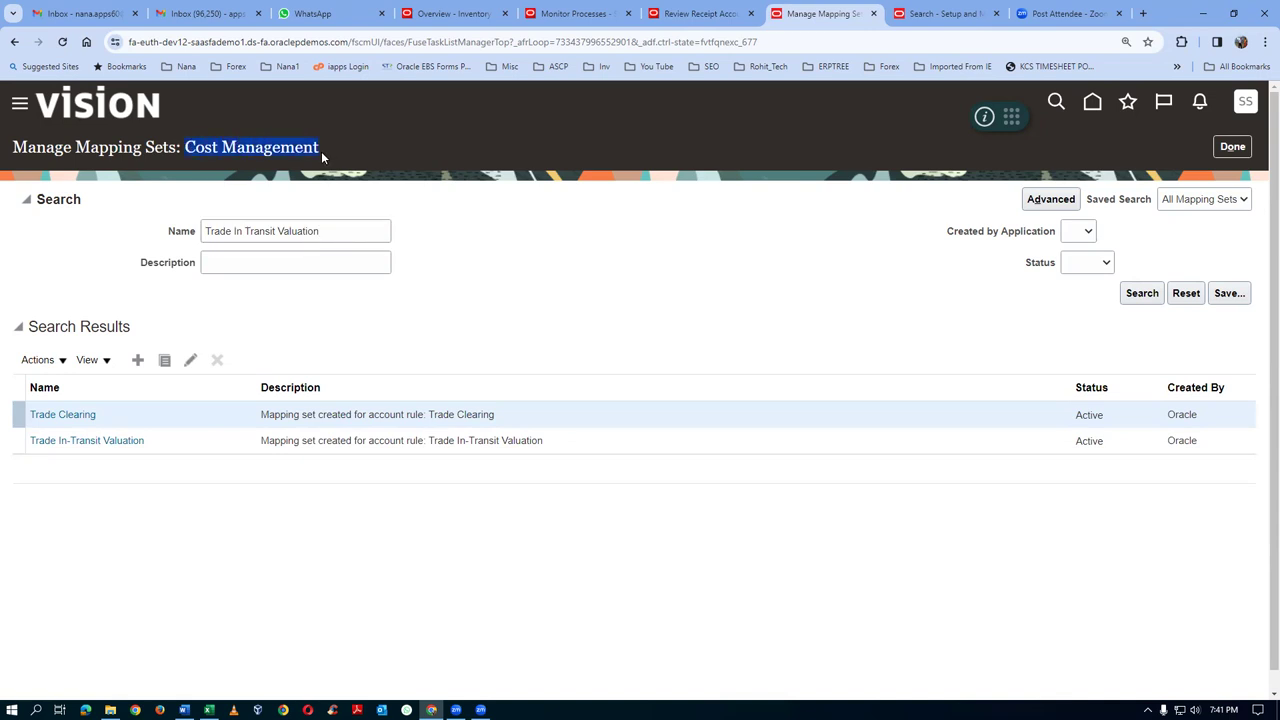
key("alt+Tab")
key("alt+Tab")
left_click(710, 14)
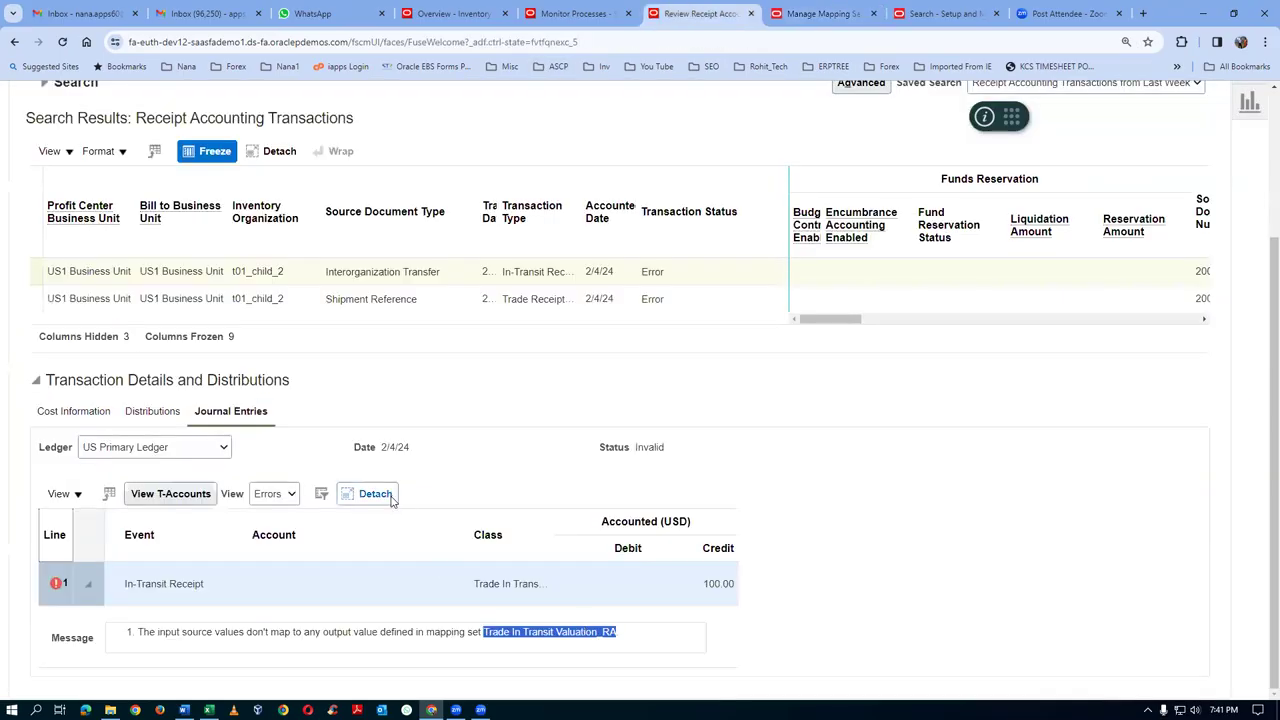
left_click(577, 666)
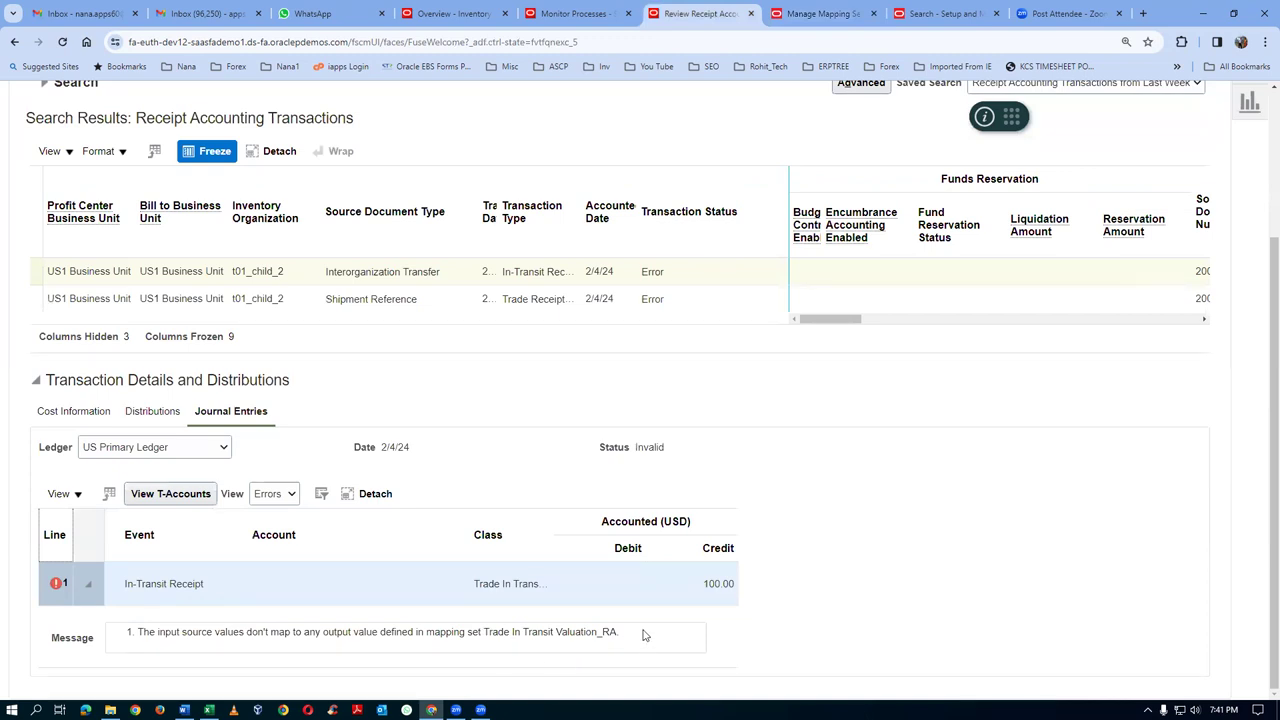
left_click(822, 14)
Leave the Cost Management mapping sets, search the setup tasks for "man%map%set%" and open Manage Mapping Sets of the Receipt Accounting functional area
left_click(1230, 146)
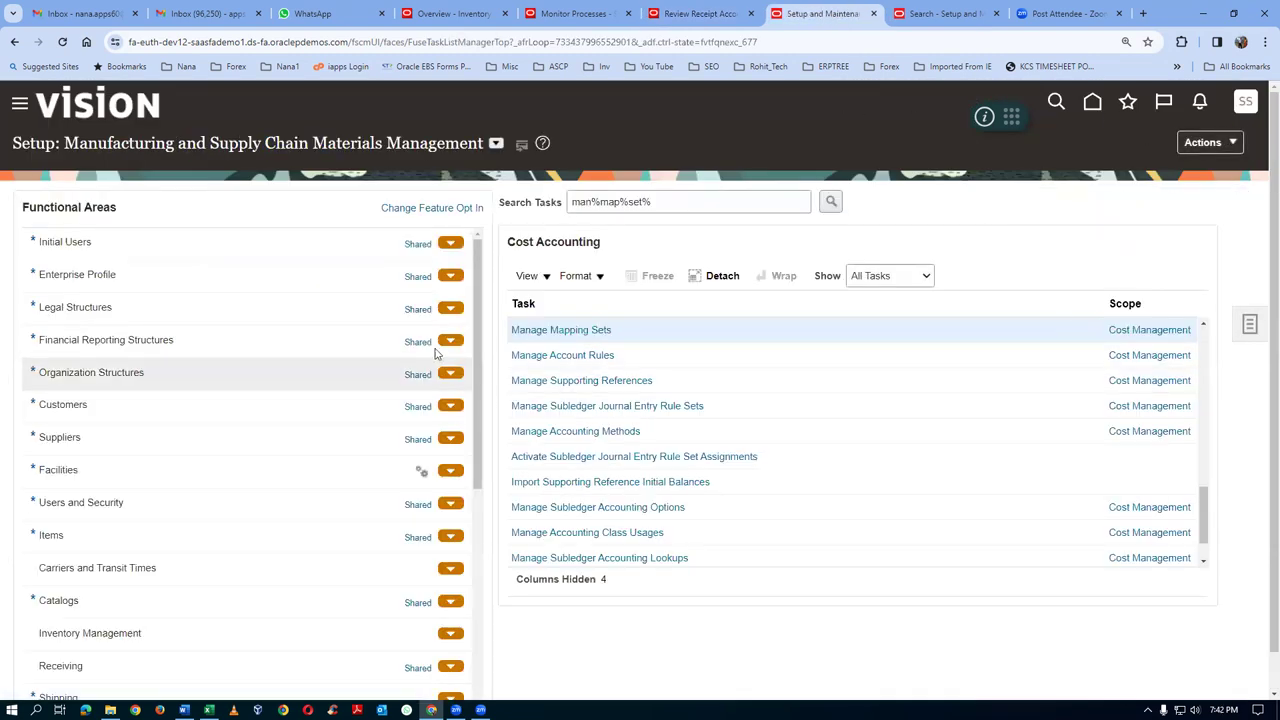
left_click(700, 204)
key("BackSpace")
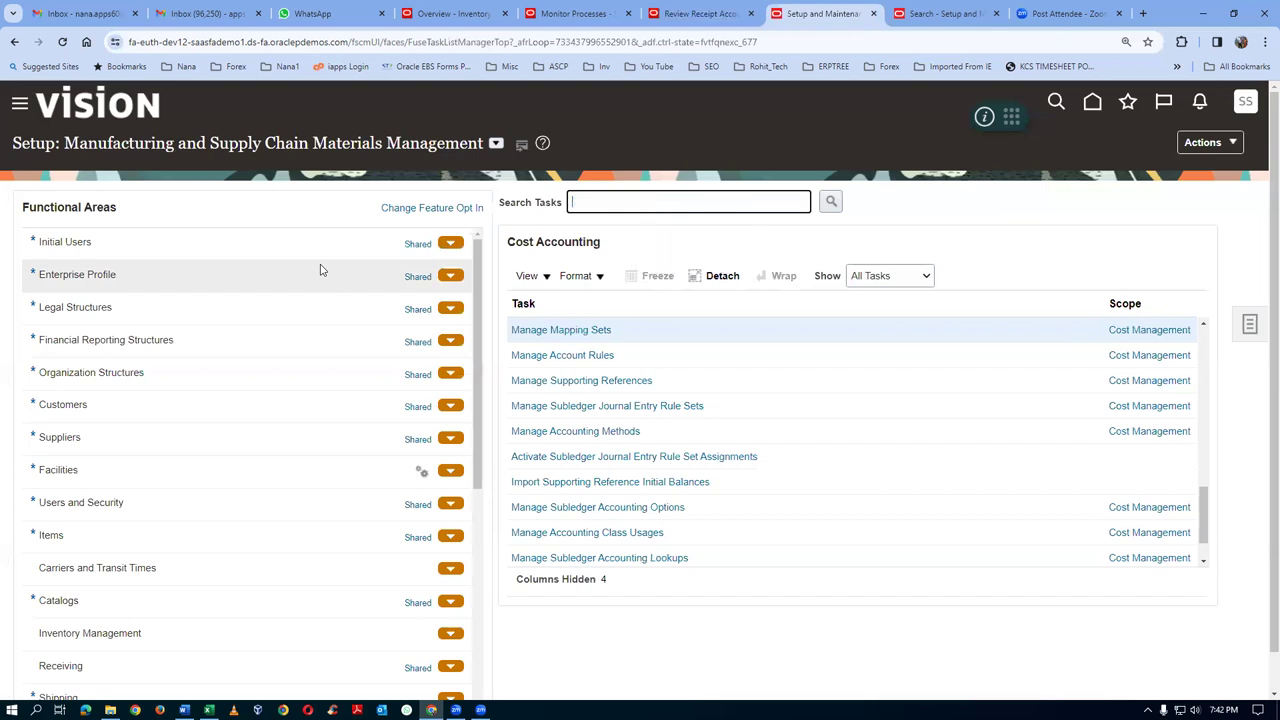
type("man%map%set%")
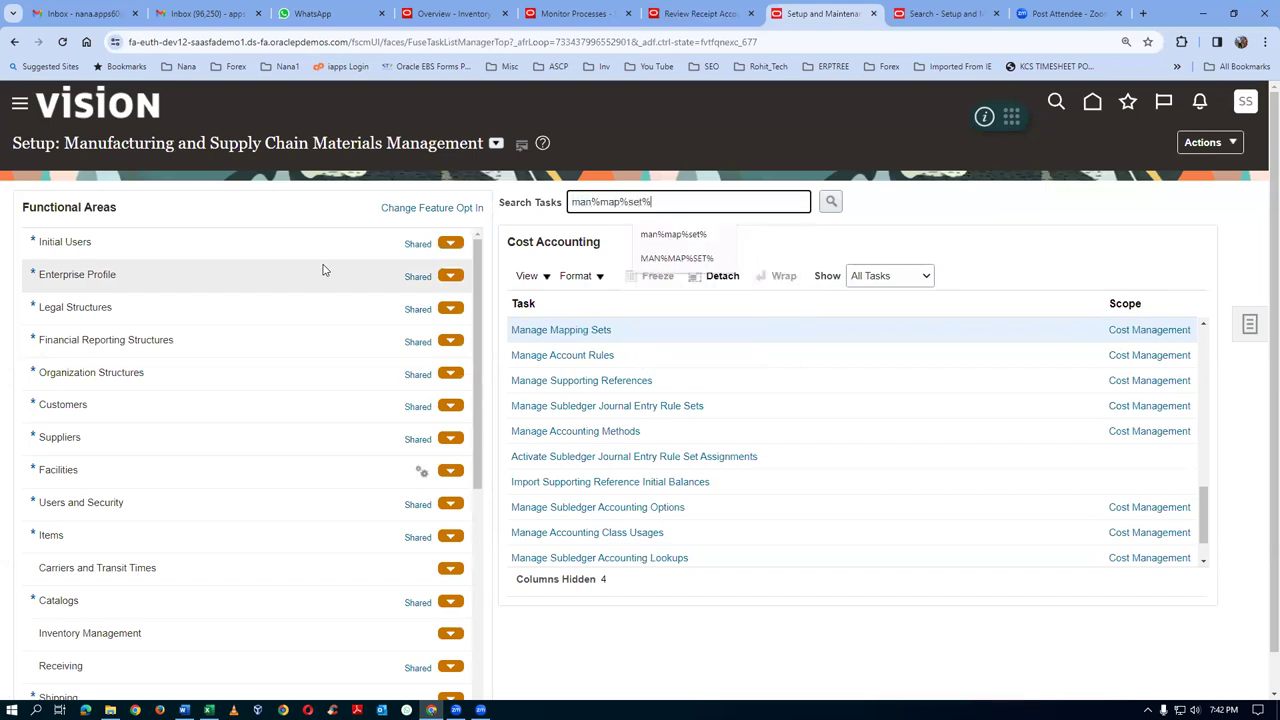
key("Return")
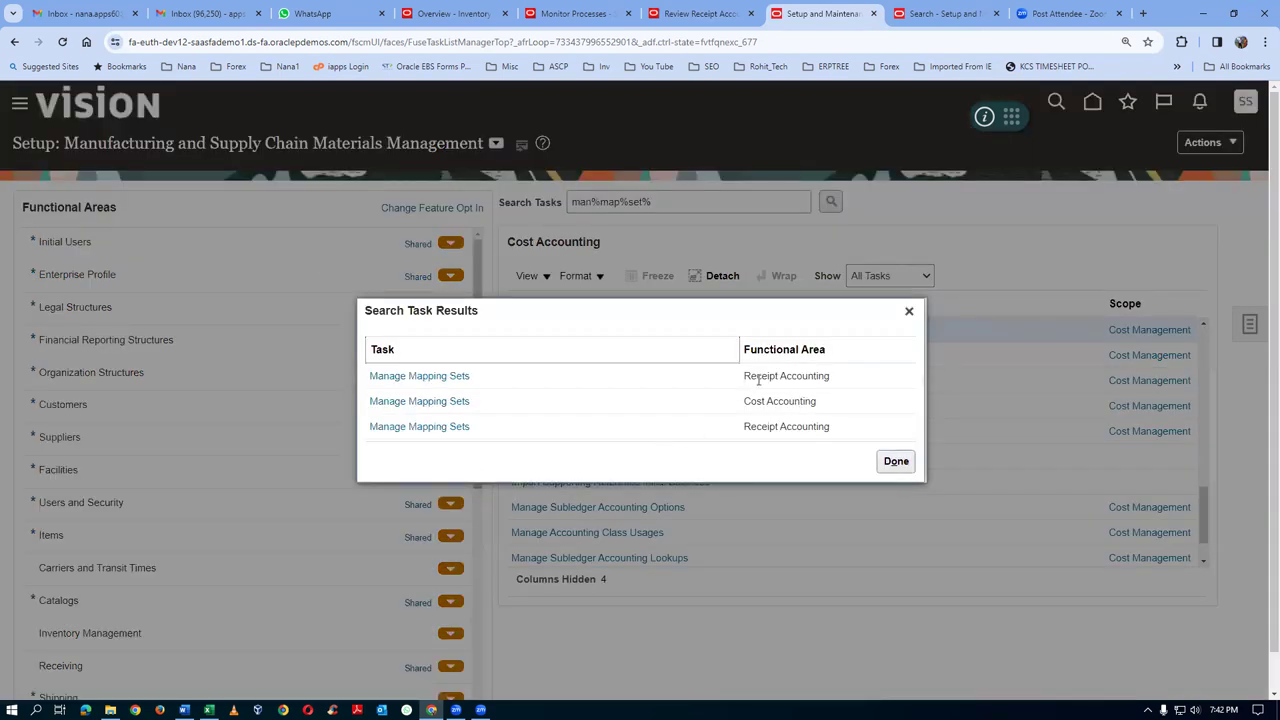
left_click_drag(755, 372, 815, 372)
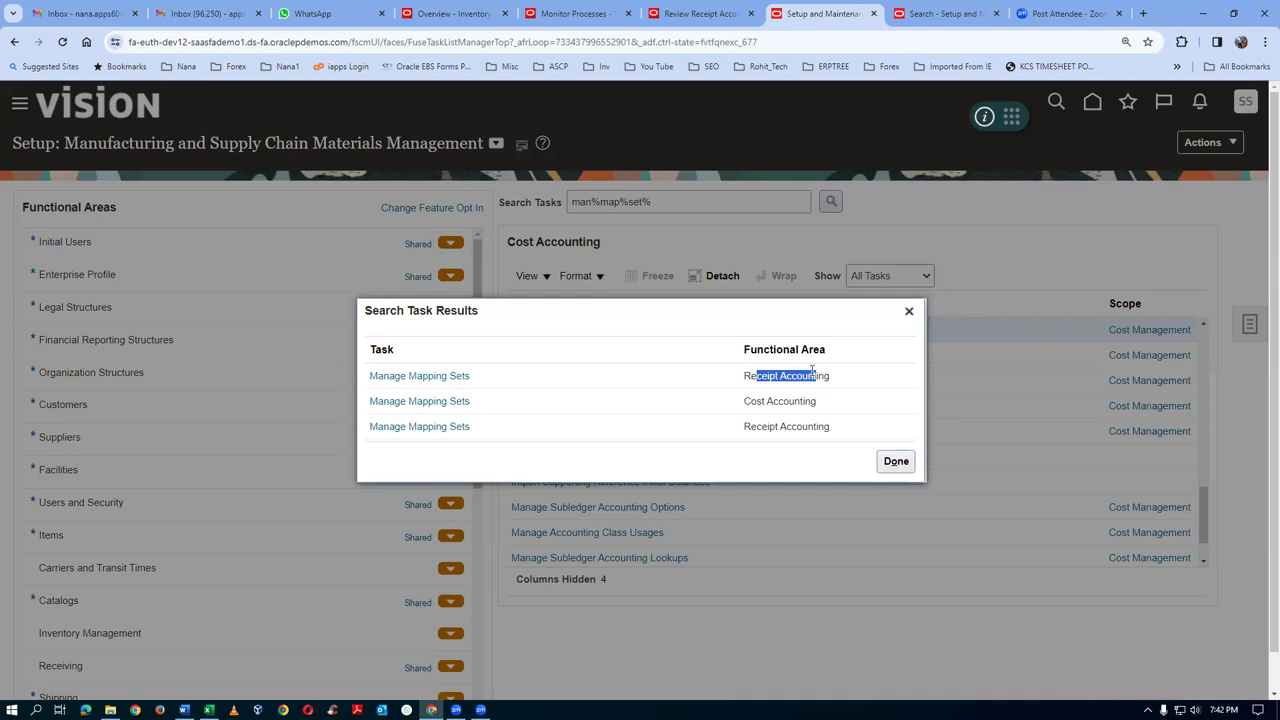
left_click(409, 376)
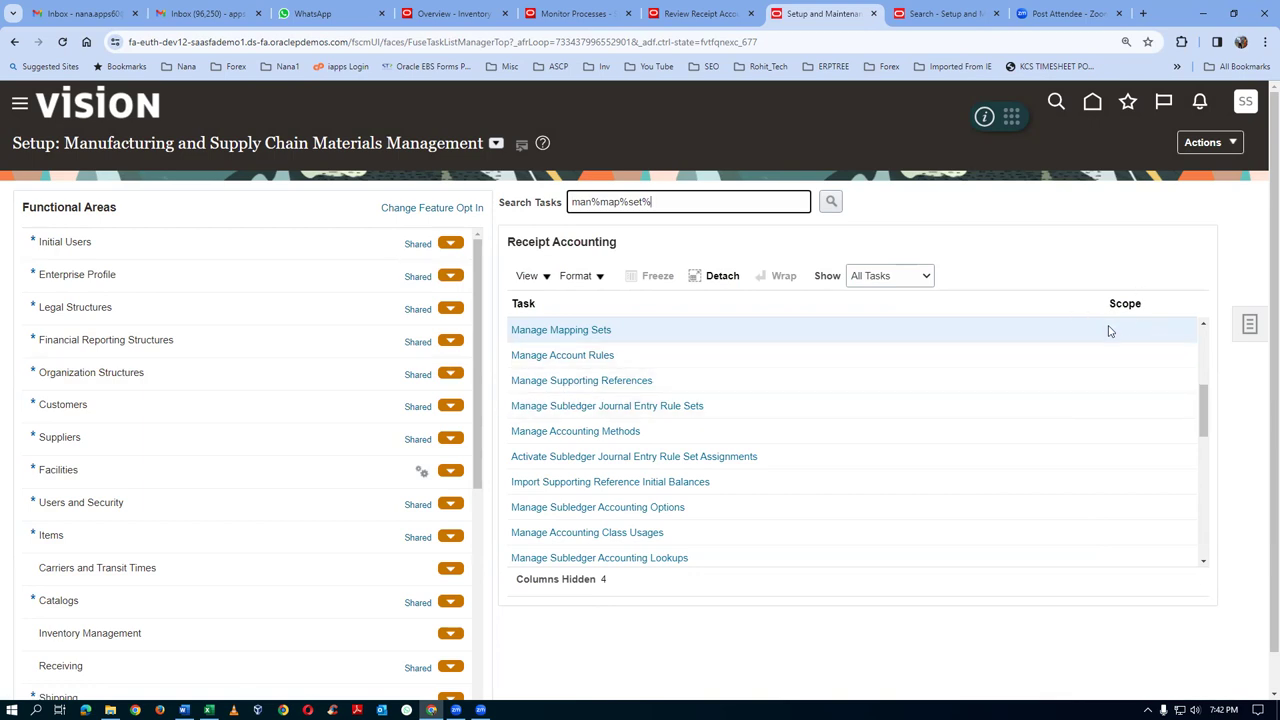
left_click(578, 331)
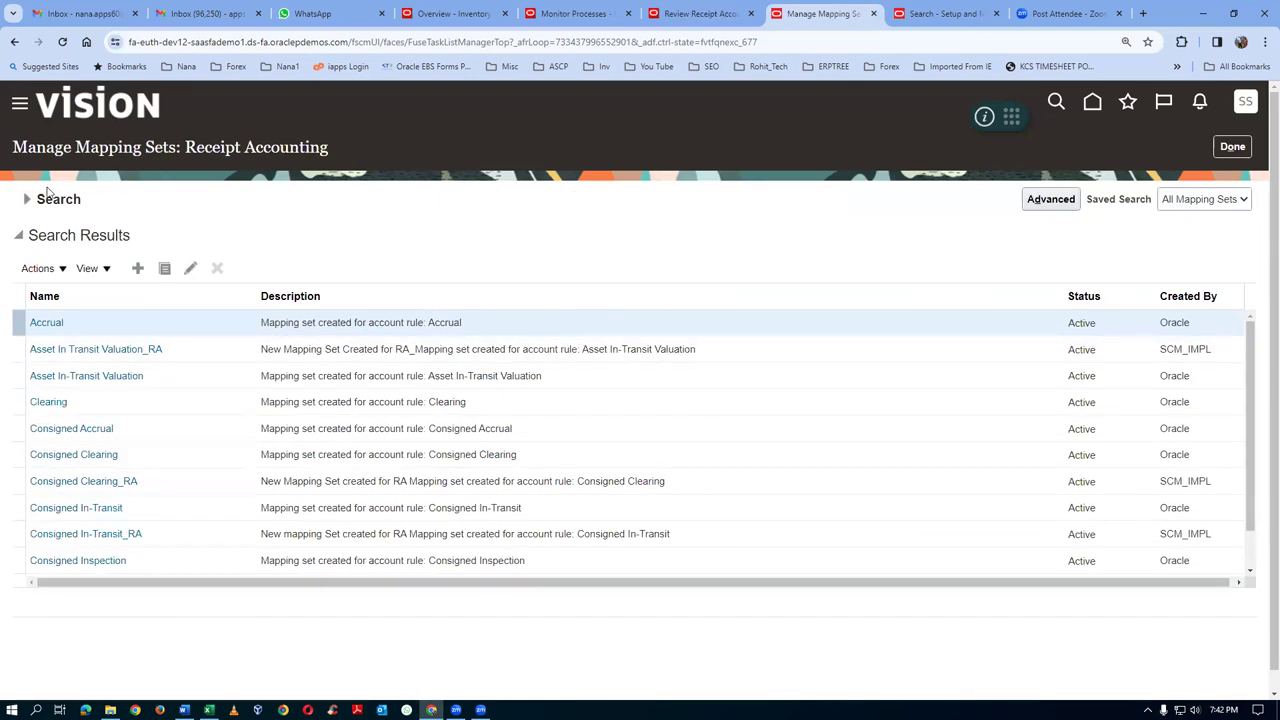
Search the Receipt Accounting mapping sets by the name "Trade In Transit Valuation_RA"
left_click(211, 232)
type("Trade In Transit Valuation_RA")
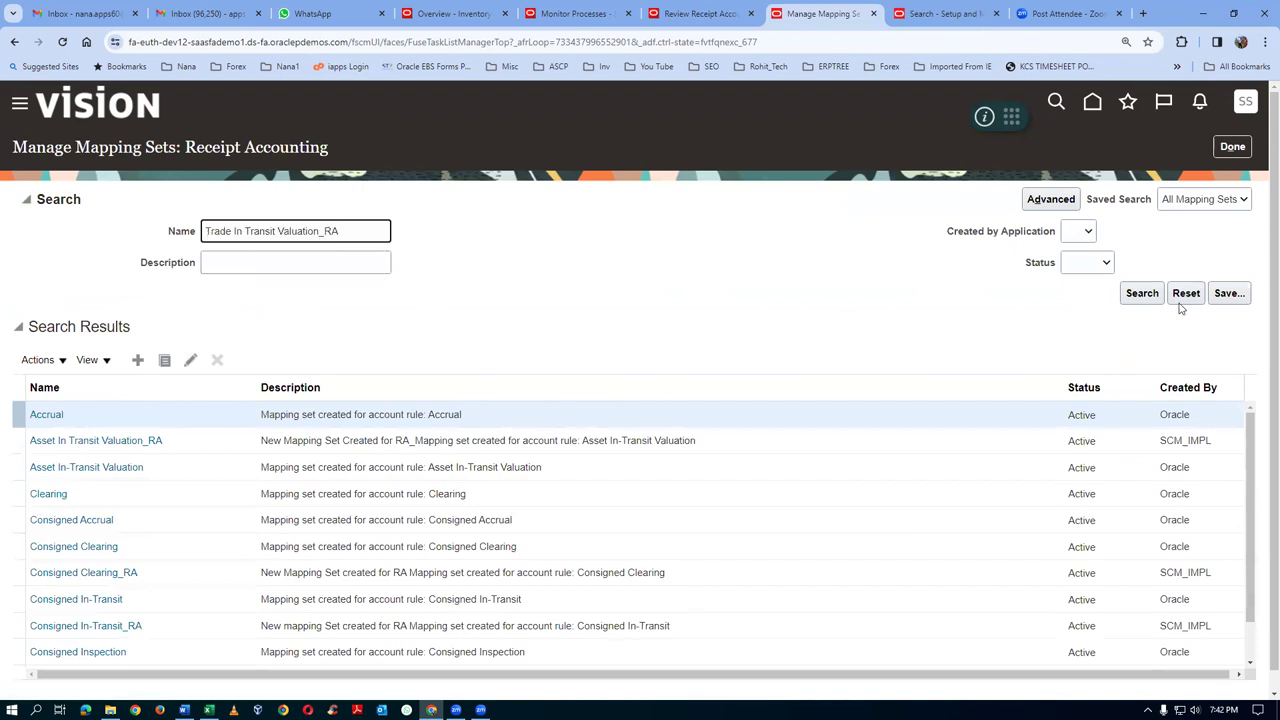
left_click(1142, 293)
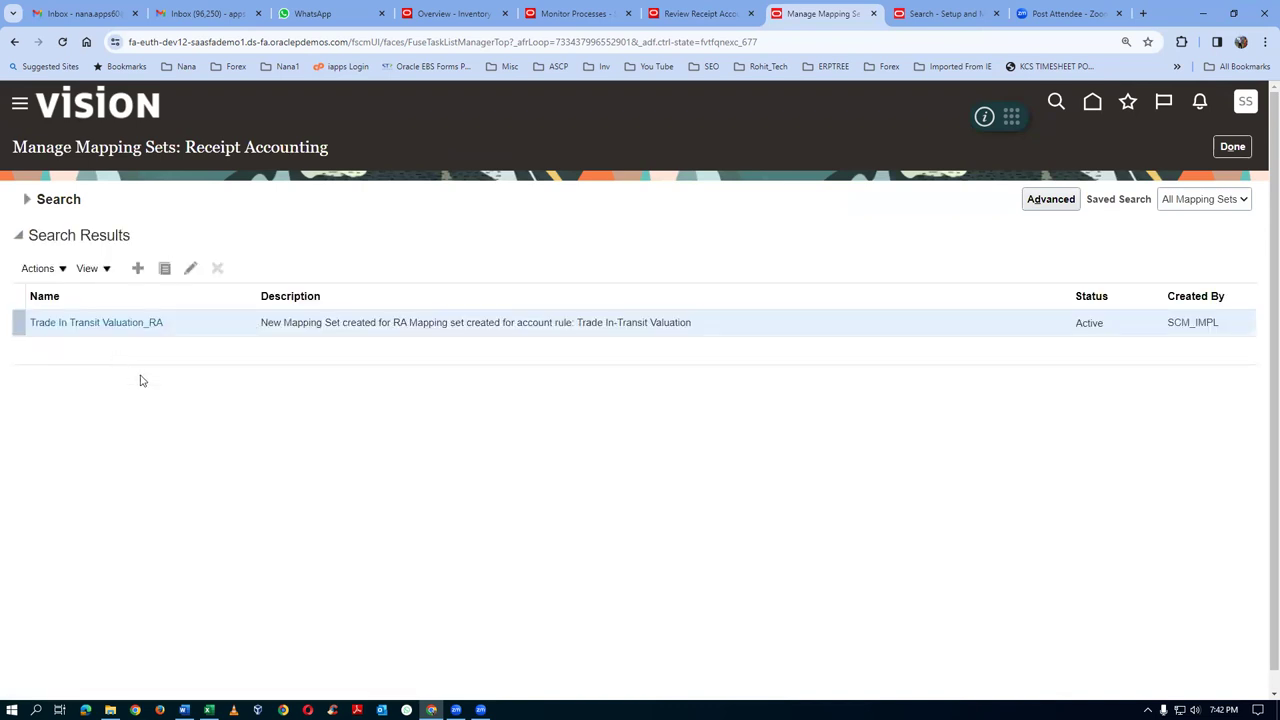
left_click(88, 329)
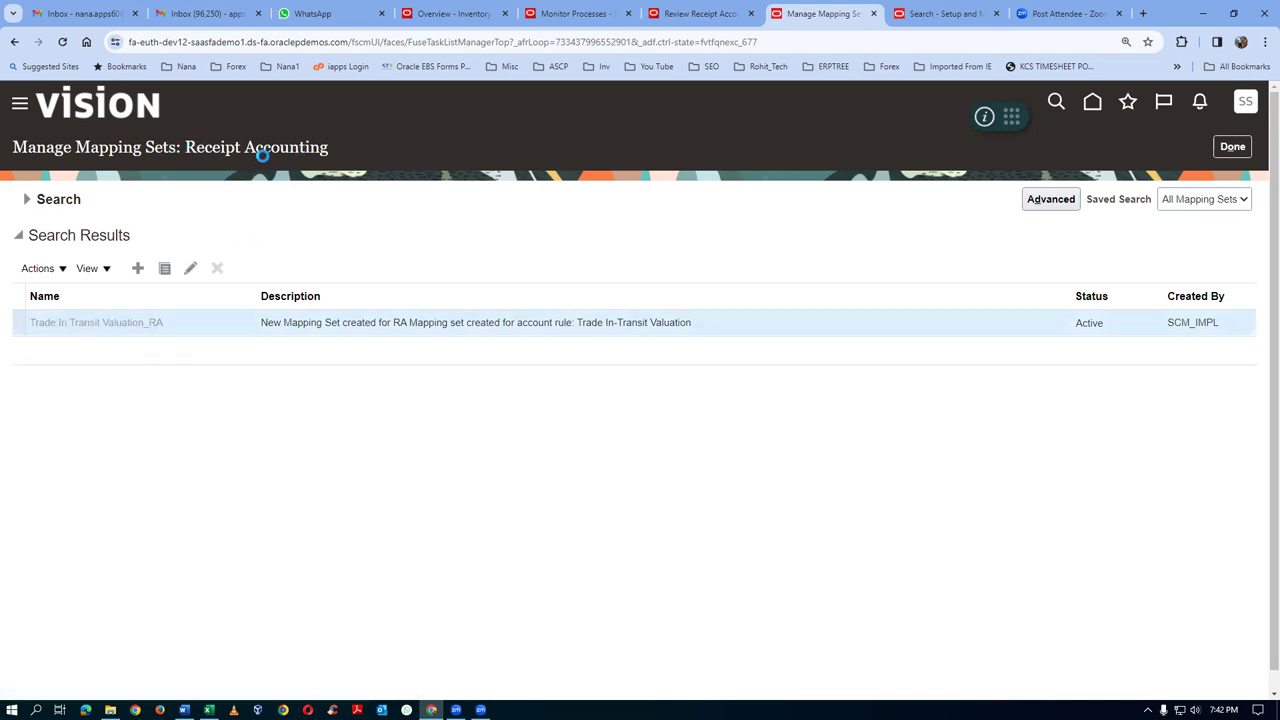
scroll(287, 466, "down", 4)
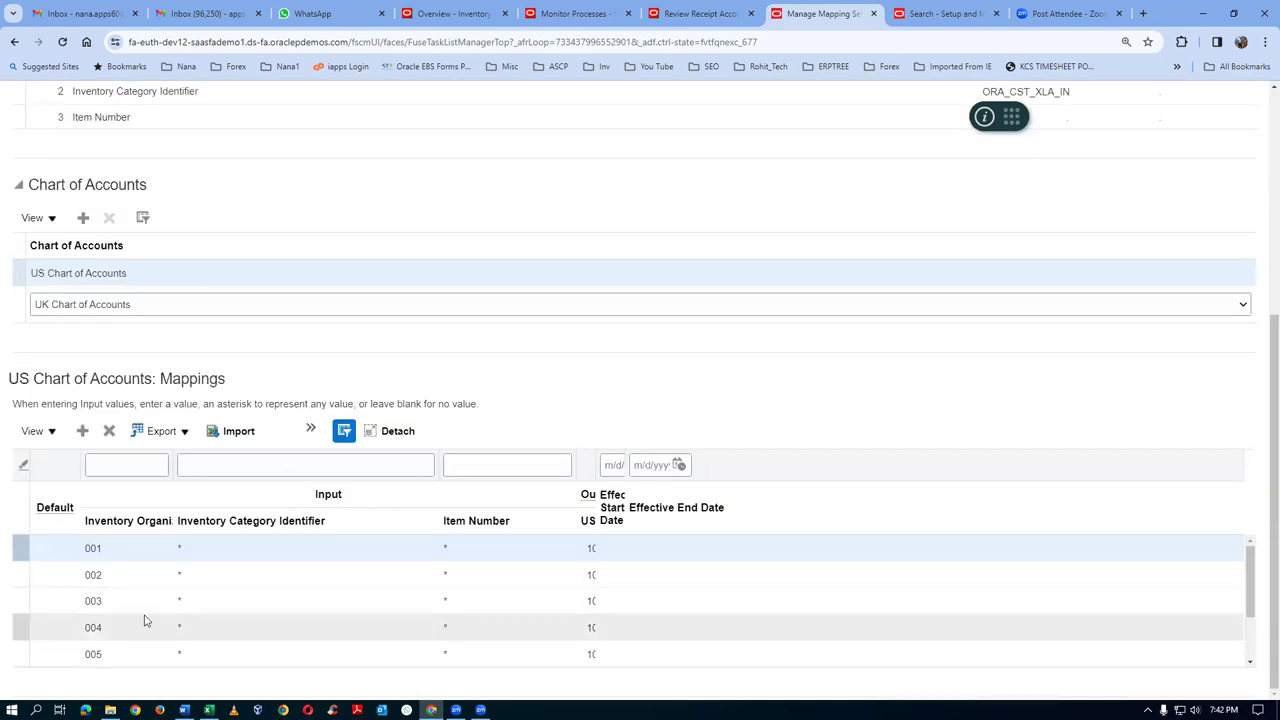
left_click(82, 431)
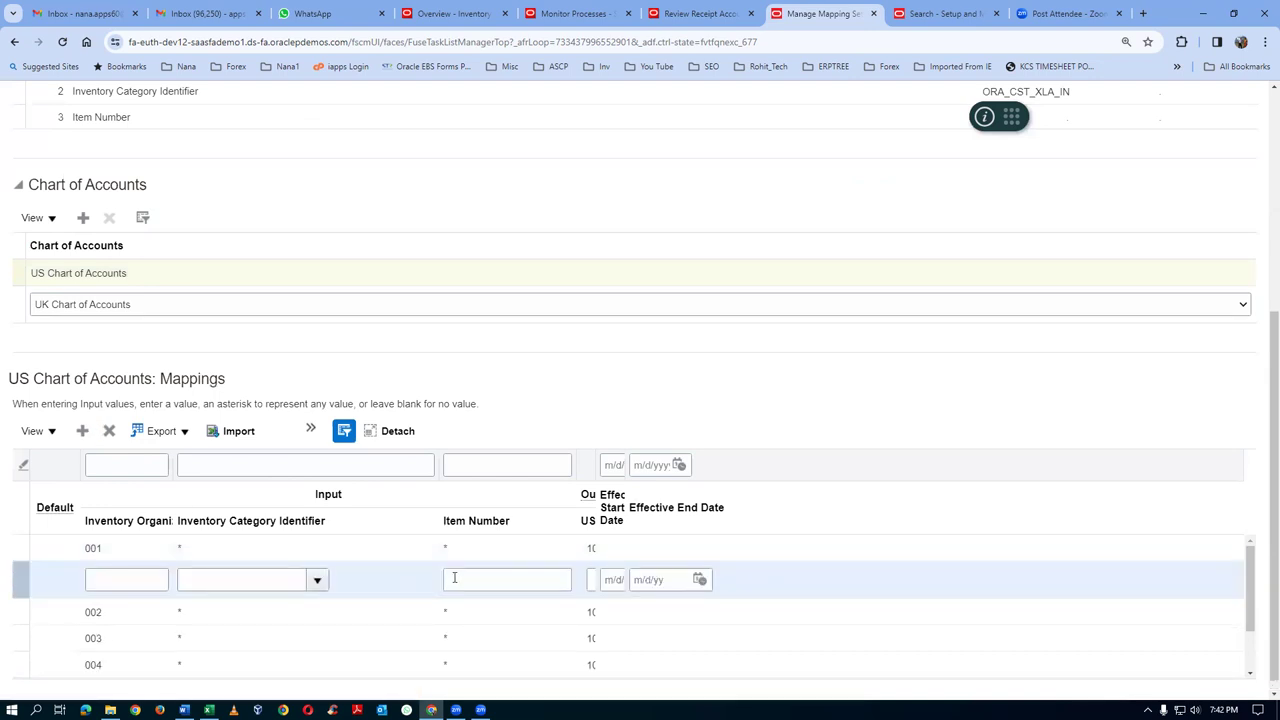
scroll(454, 577, "down", 3)
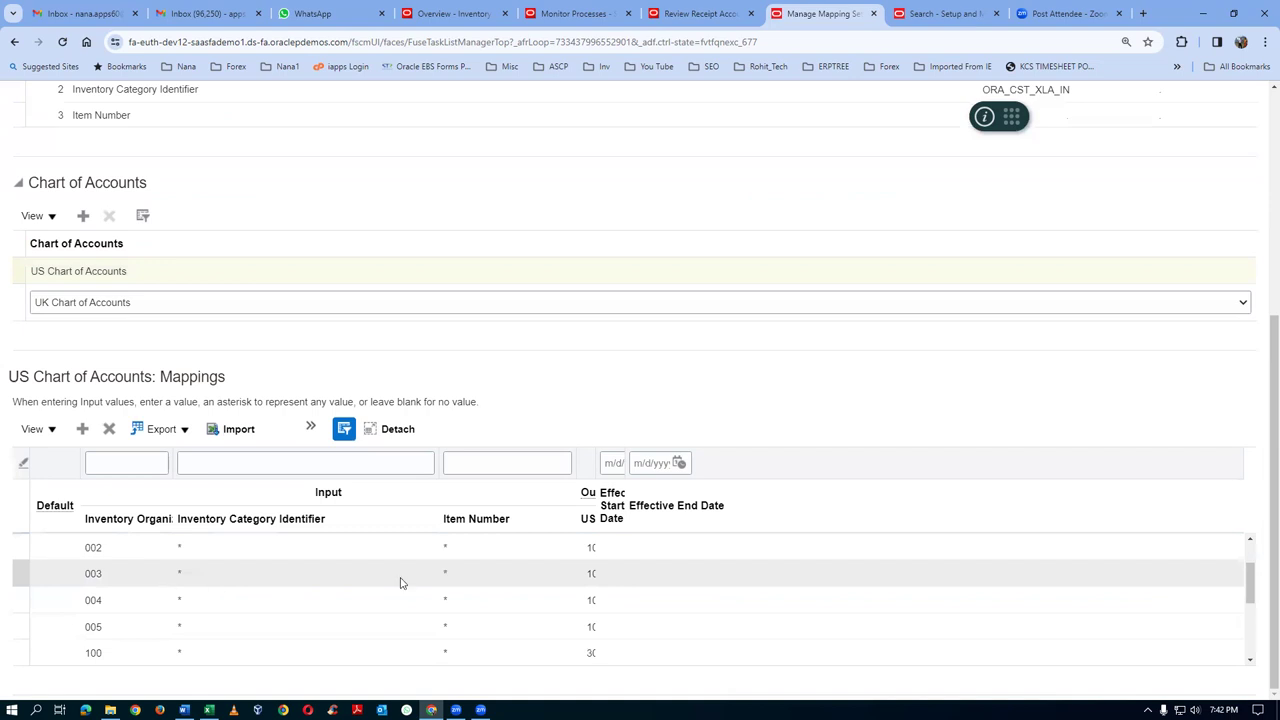
scroll(1134, 214, "up", 4)
left_click(1224, 146)
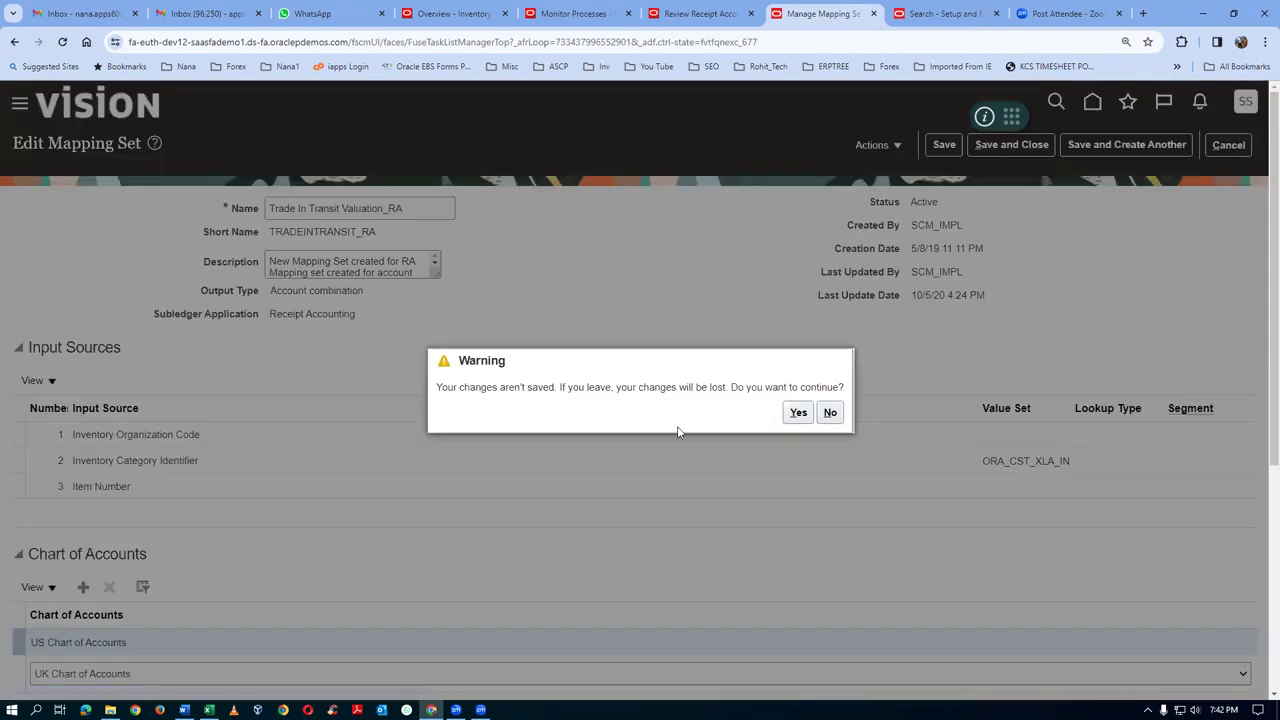
left_click(798, 412)
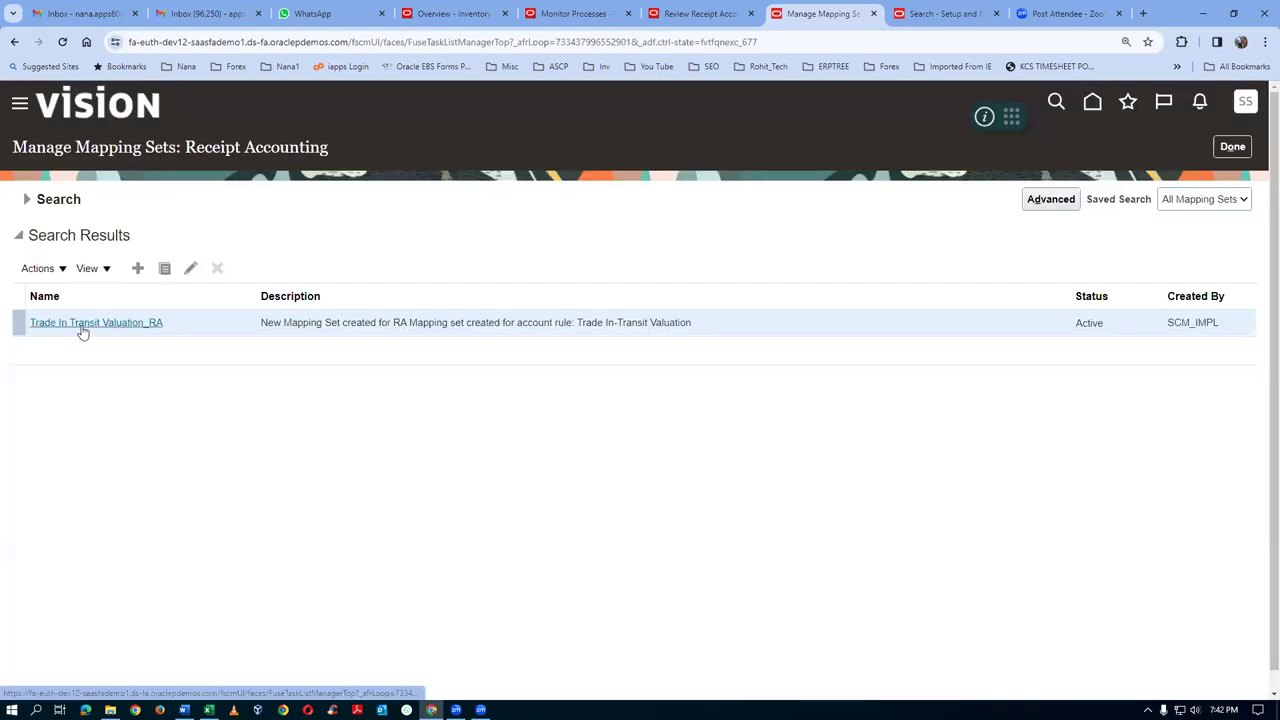
Open the Trade In Transit Valuation_RA mapping set and narrow the Item Number column of its US Chart of Accounts mappings
left_click(83, 328)
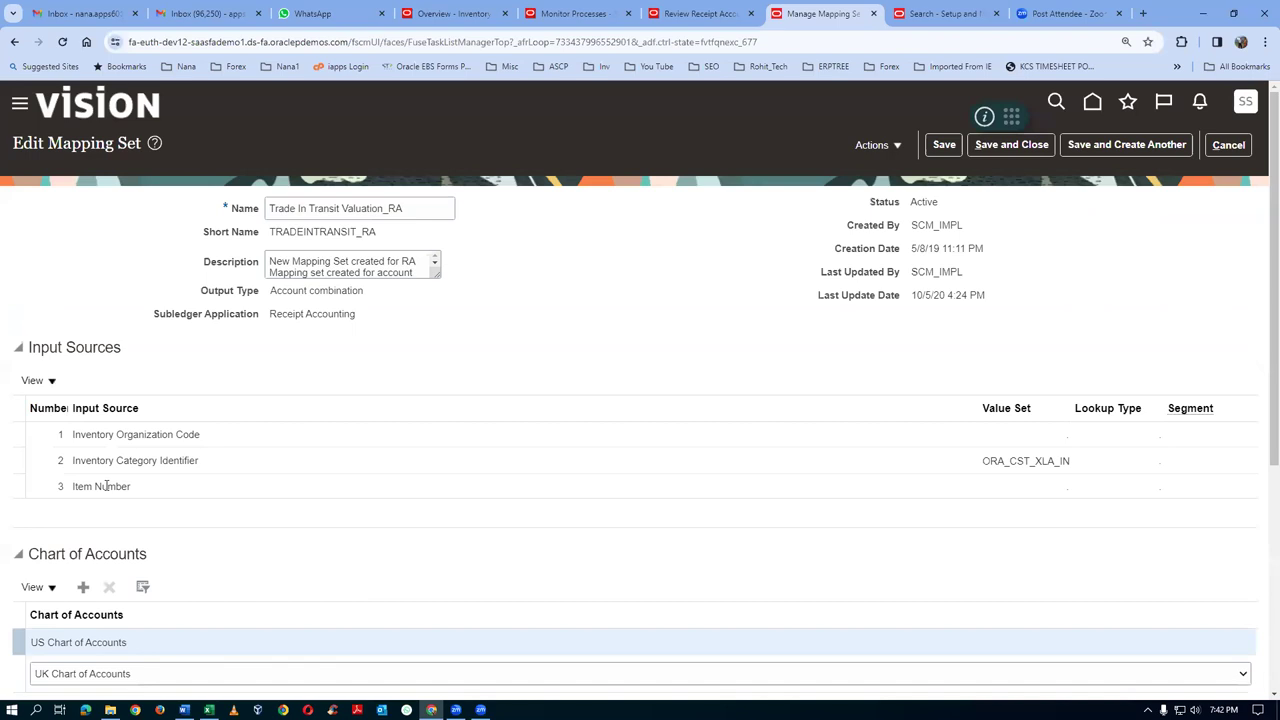
scroll(115, 511, "down", 4)
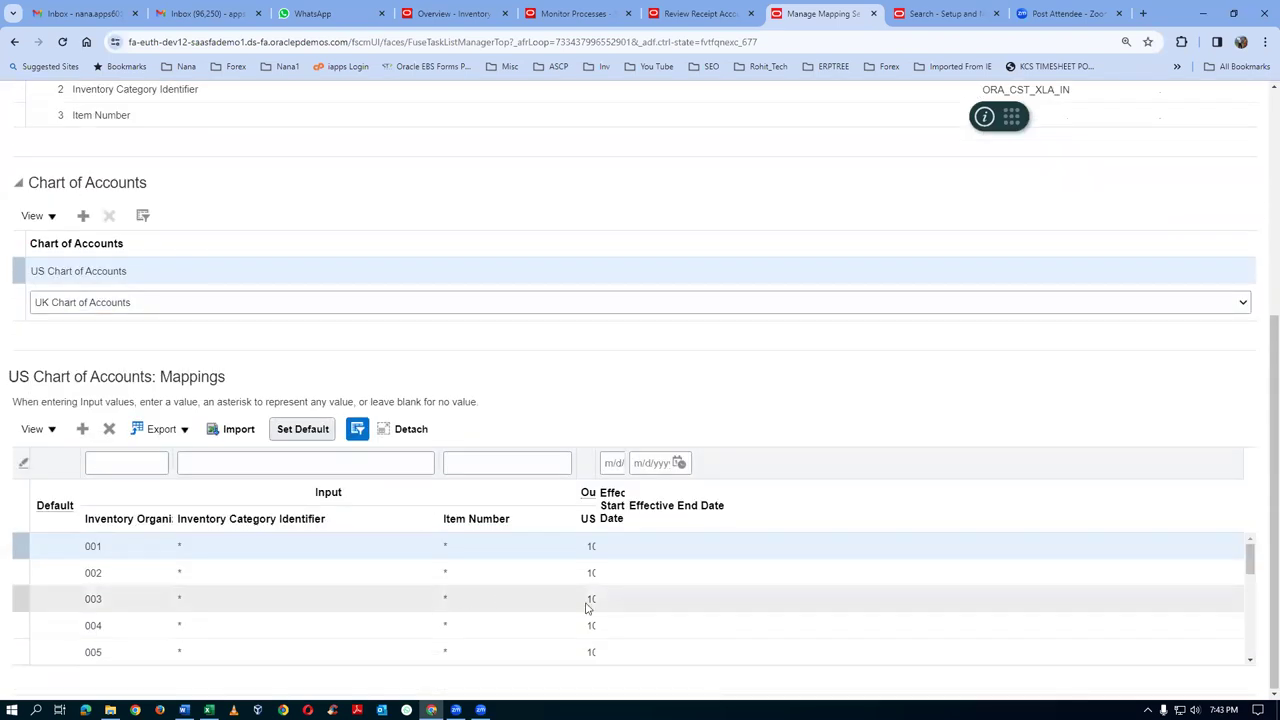
left_click_drag(576, 487, 514, 490)
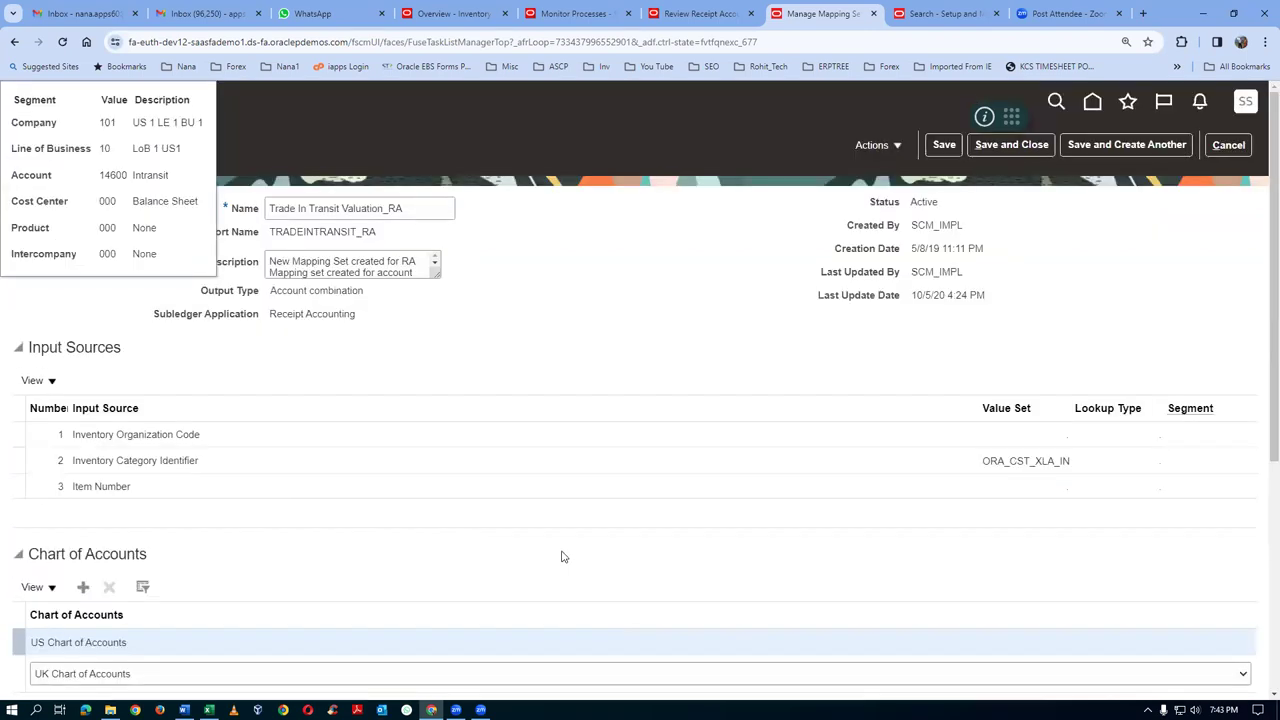
scroll(562, 557, "down", 3)
scroll(562, 559, "down", 1)
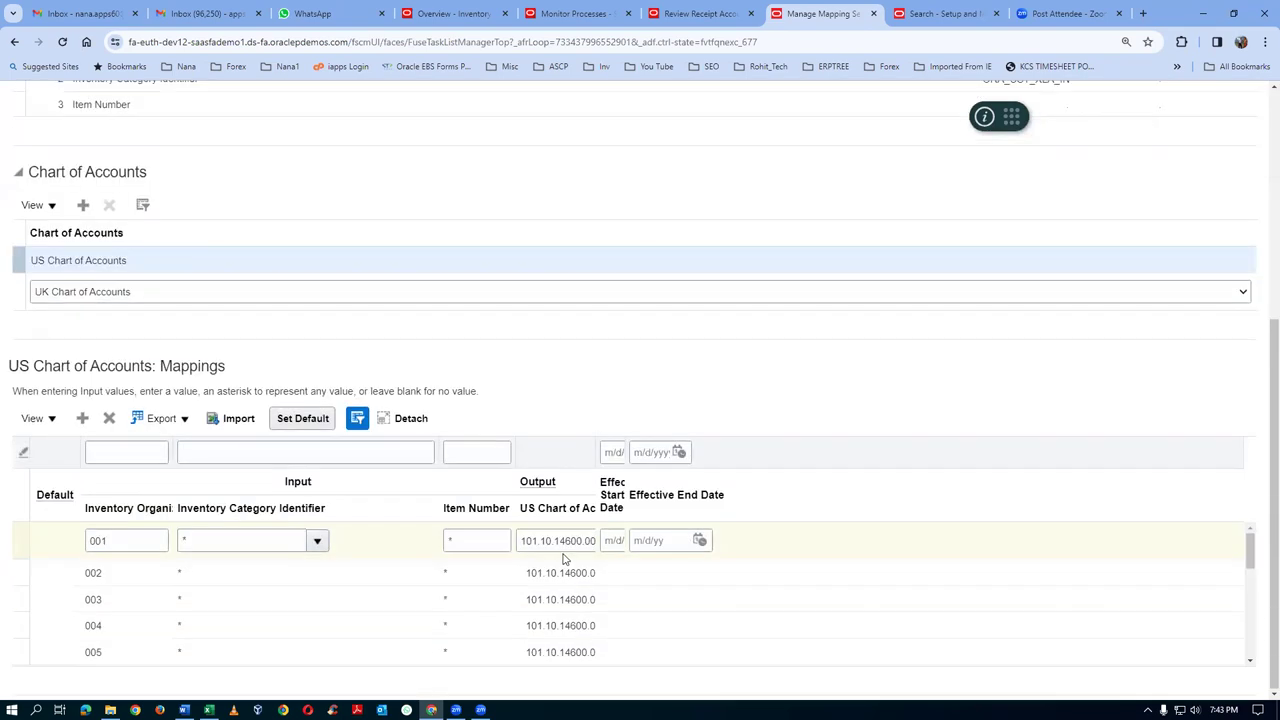
Widen the US Chart of Accounts output column and copy the full output account of the organization 001 mapping
left_click(521, 541)
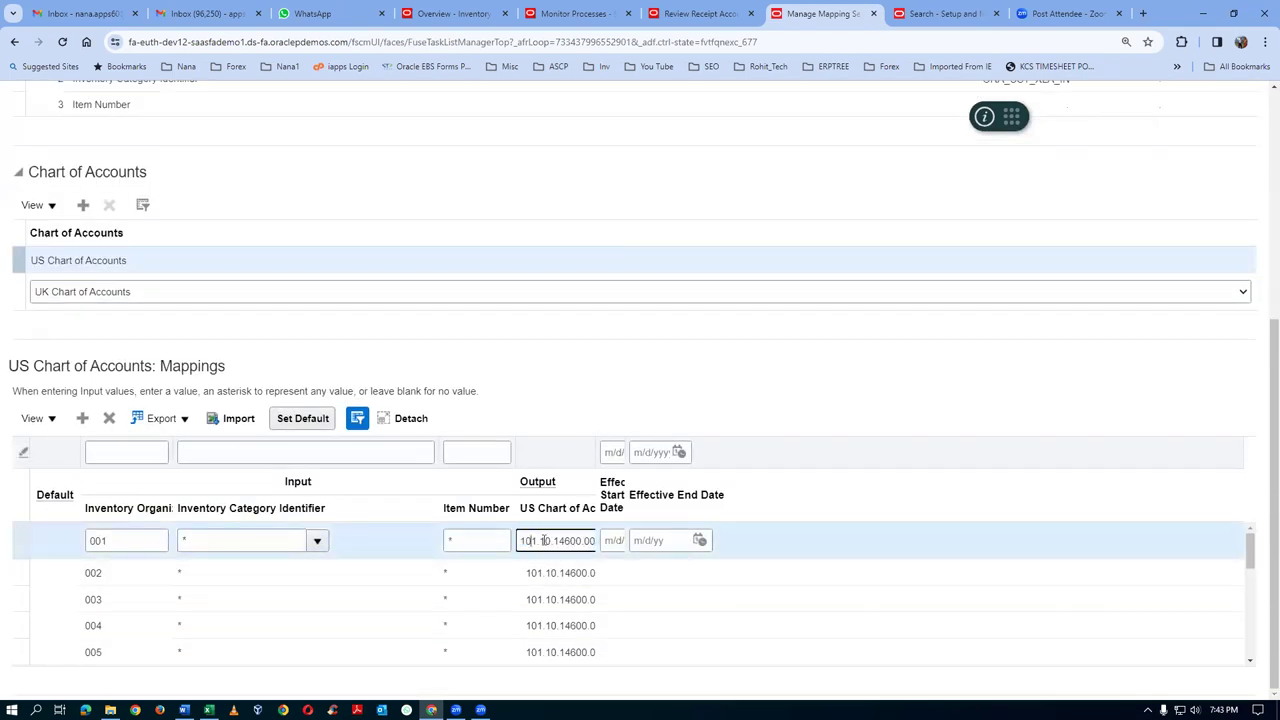
left_click_drag(521, 541, 631, 538)
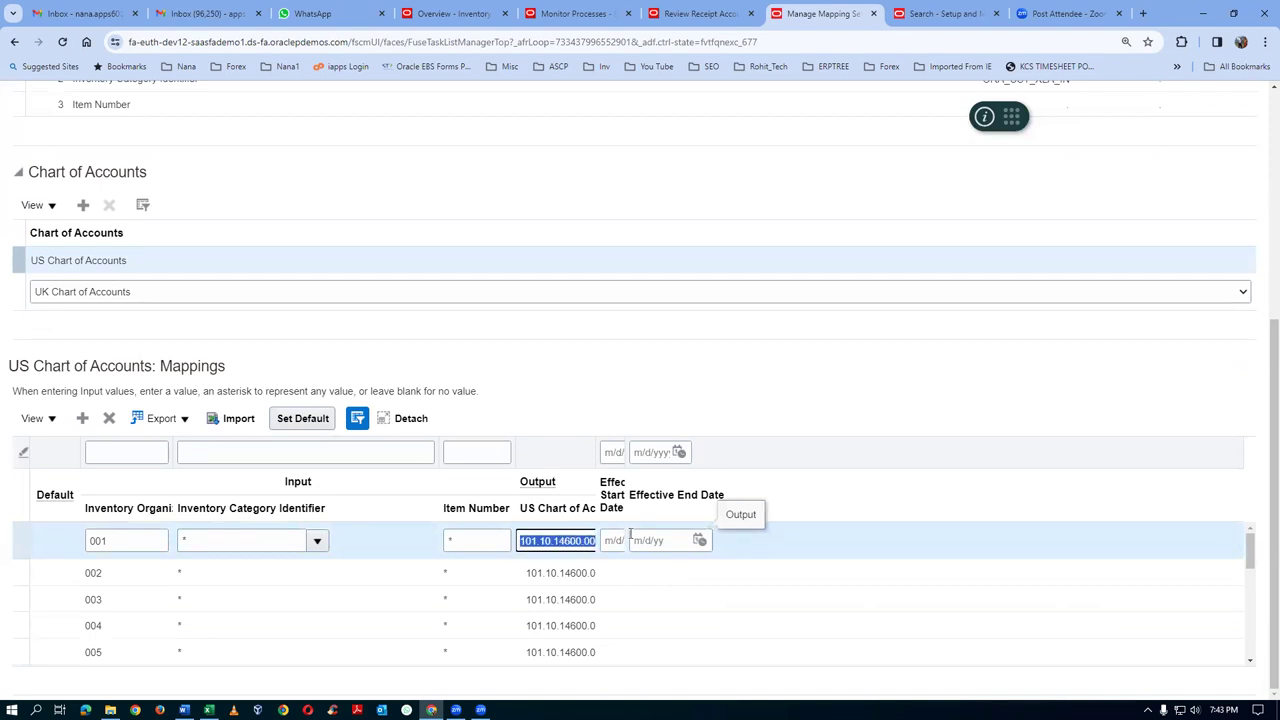
left_click(556, 541)
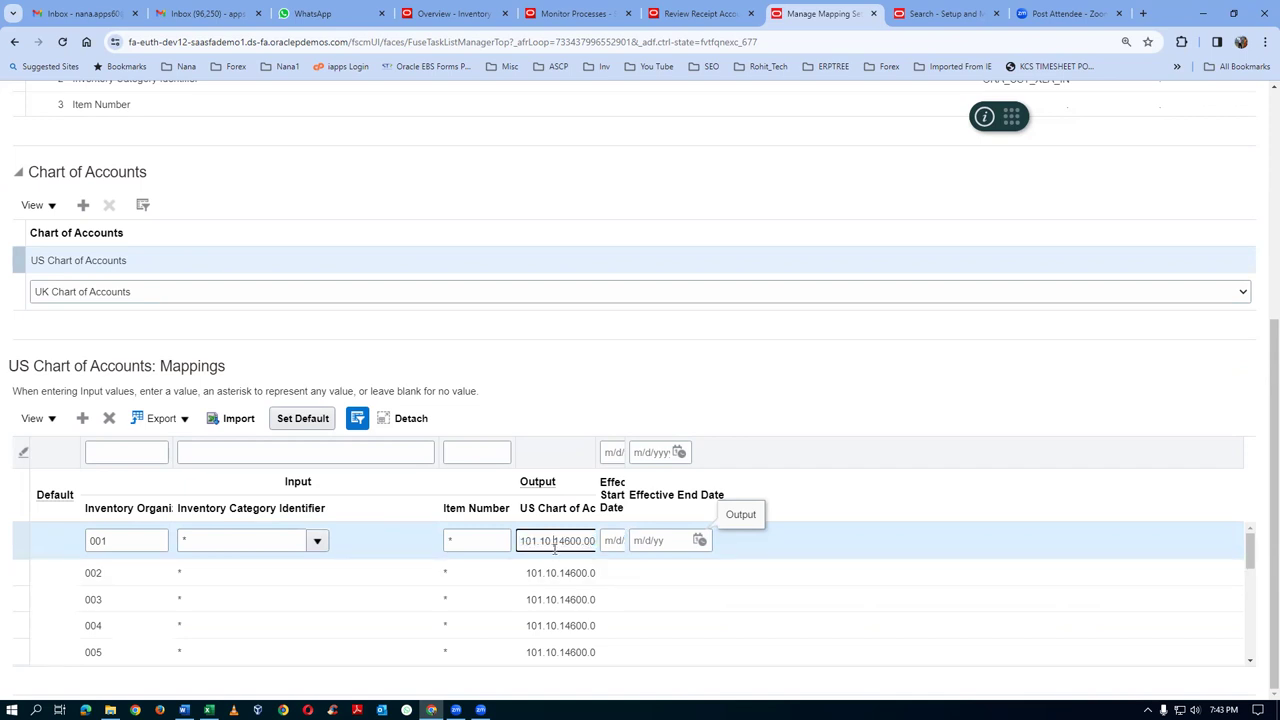
left_click_drag(598, 488, 680, 472)
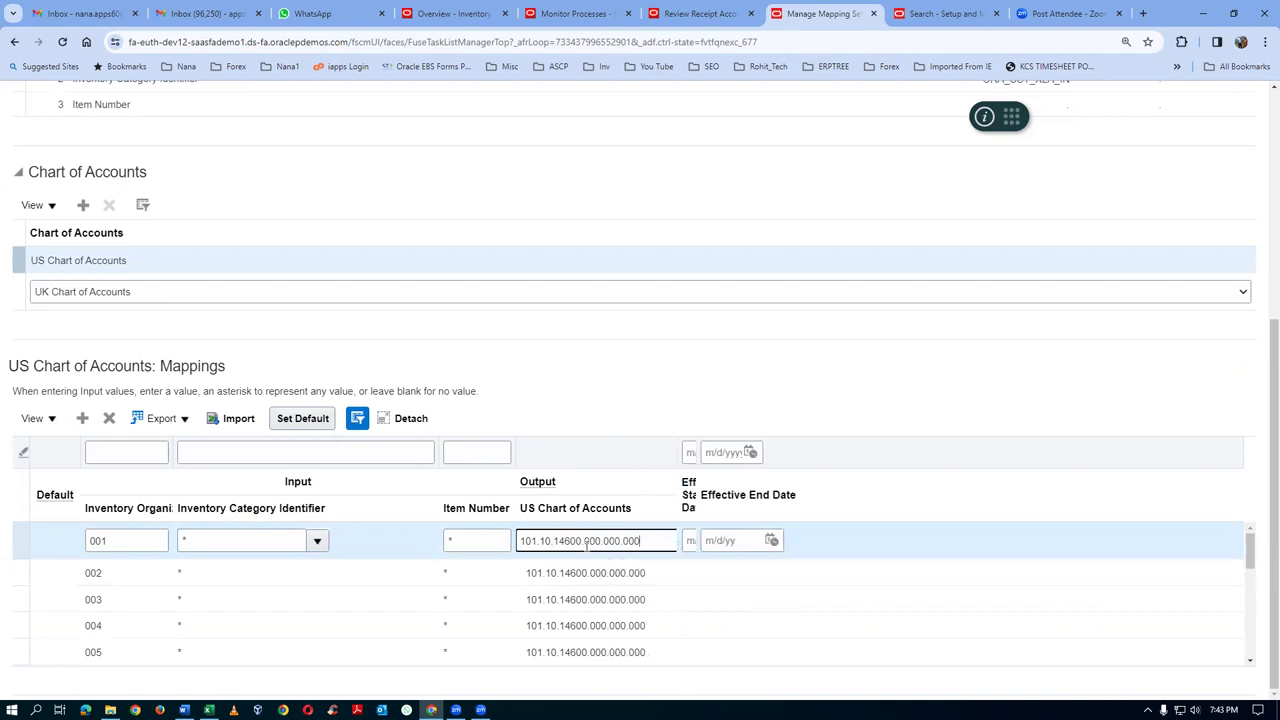
left_click_drag(642, 541, 521, 551)
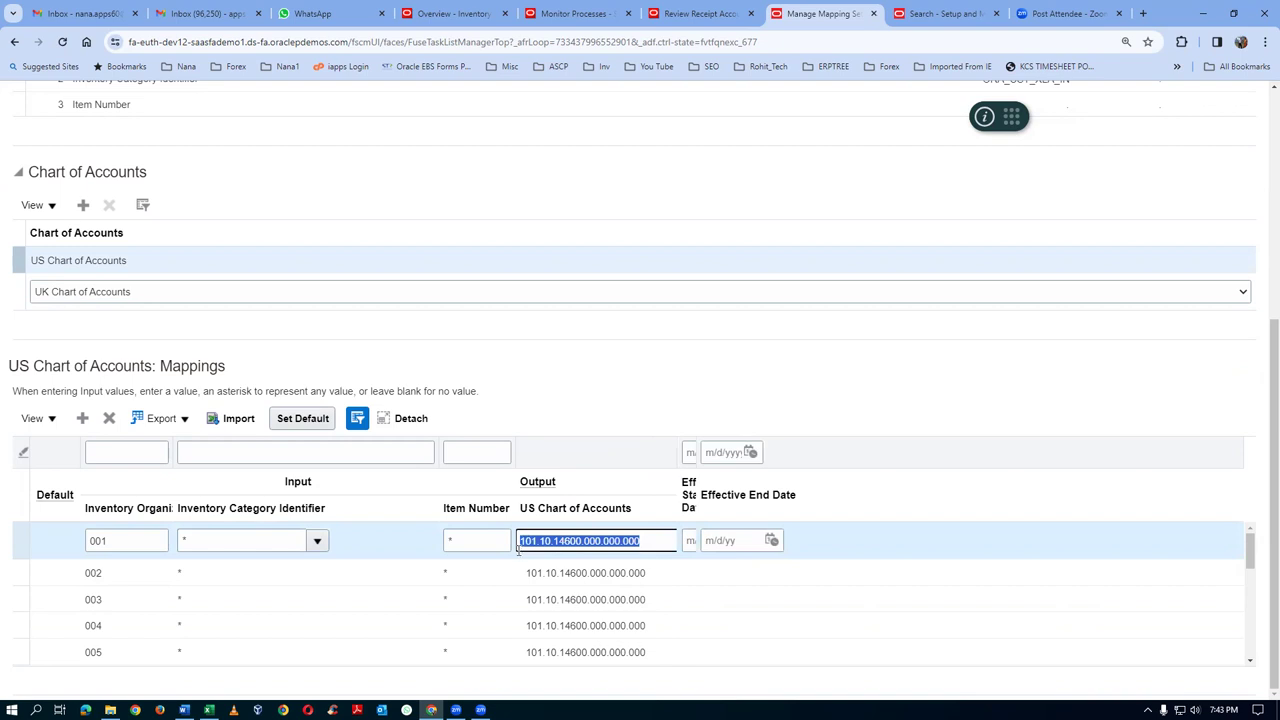
Add a mapping for organization T012 with * for category and item number and output account 101.10.14600.000.000.000
left_click(82, 418)
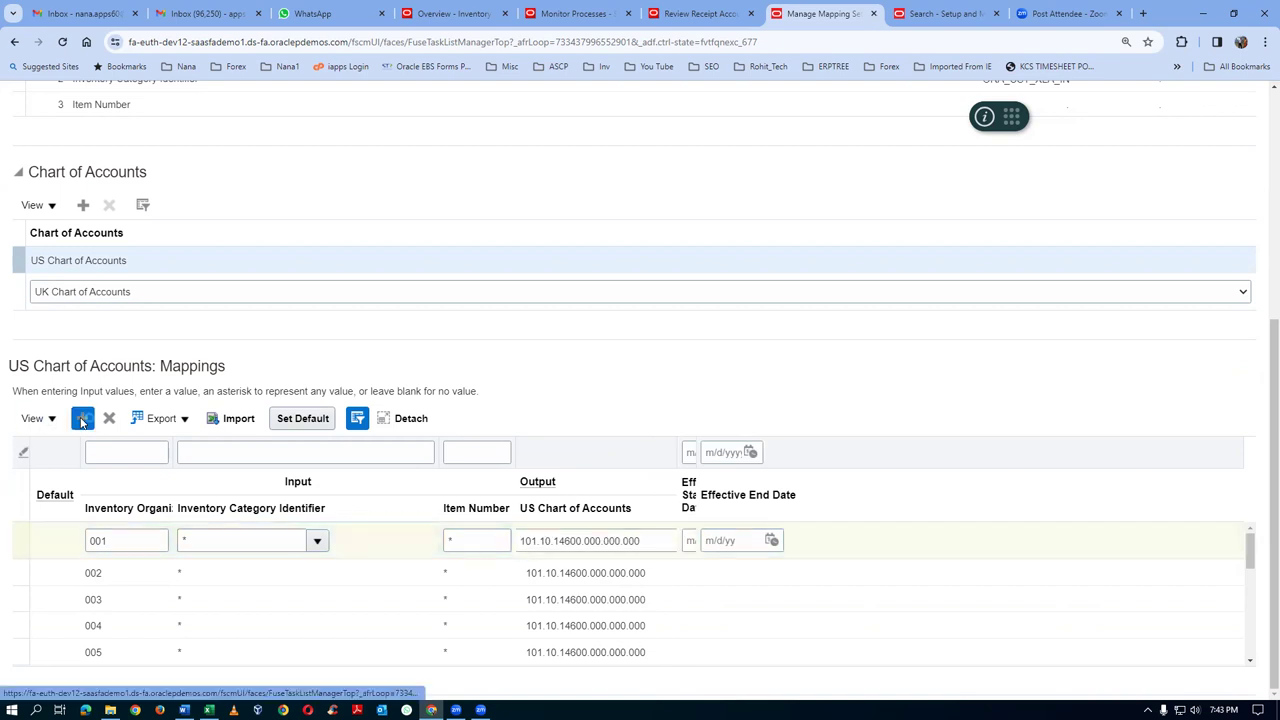
left_click(117, 569)
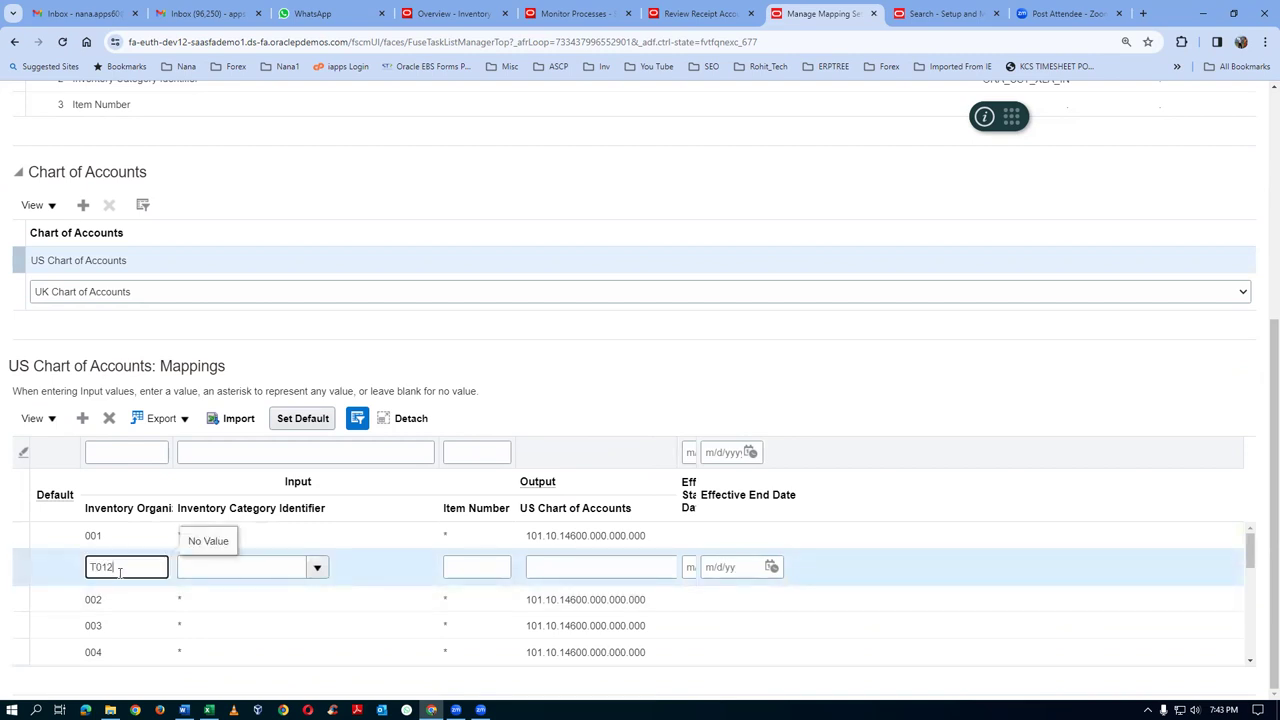
key("Tab")
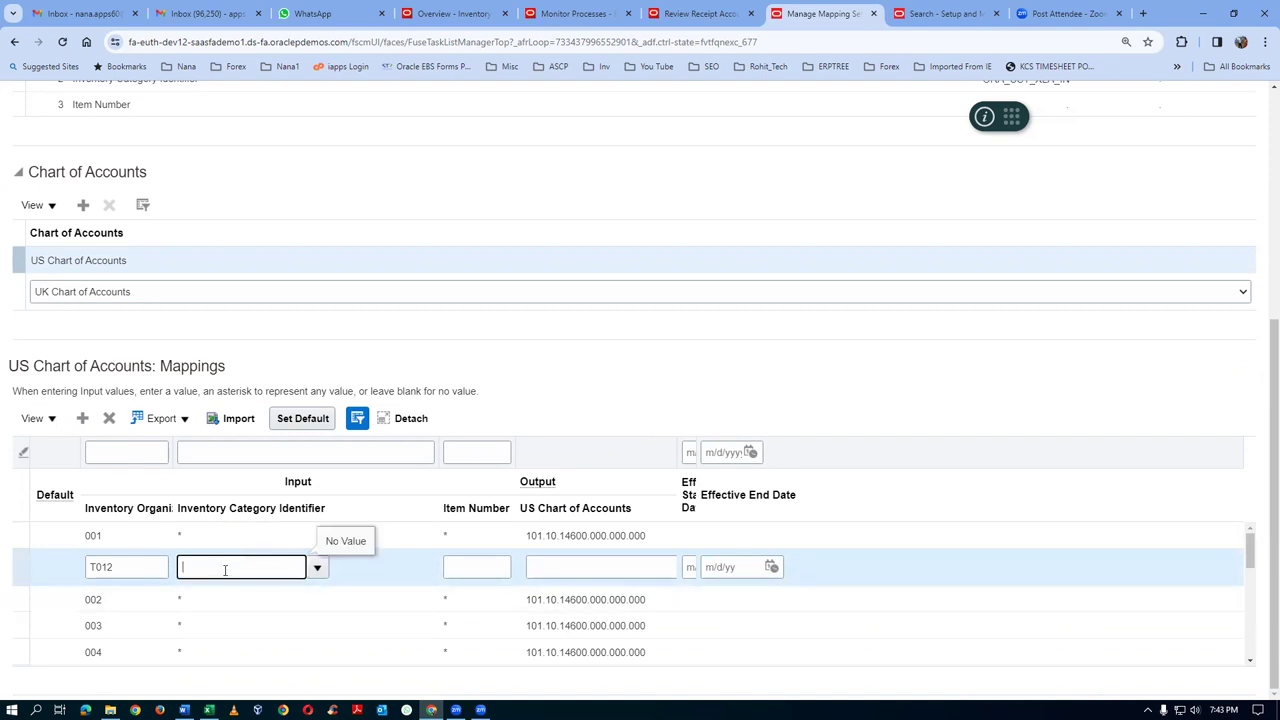
left_click(317, 567)
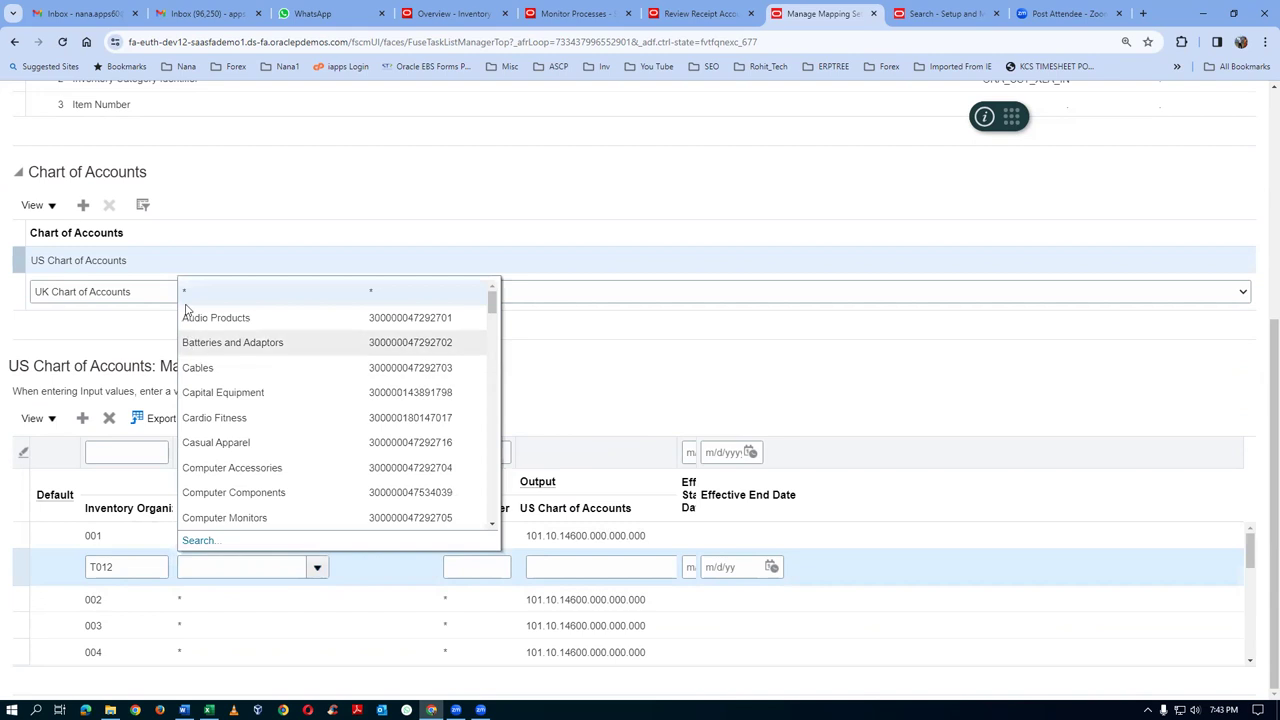
left_click(188, 292)
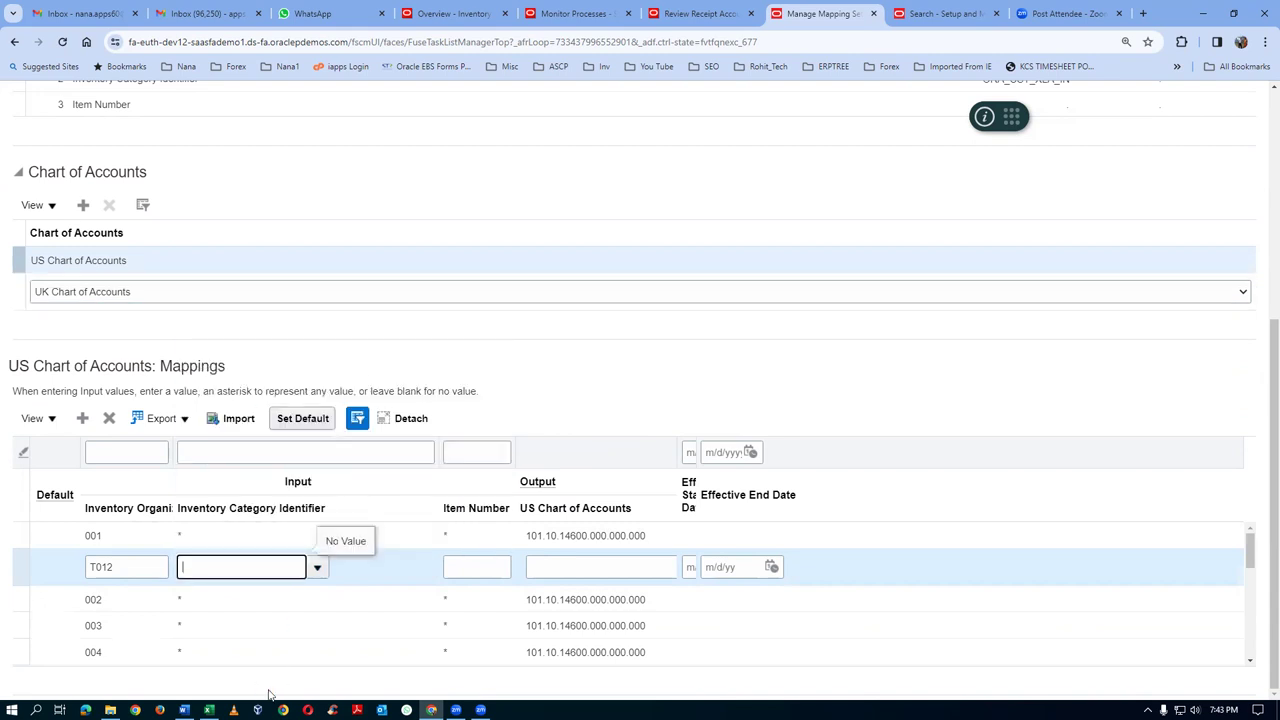
left_click(488, 565)
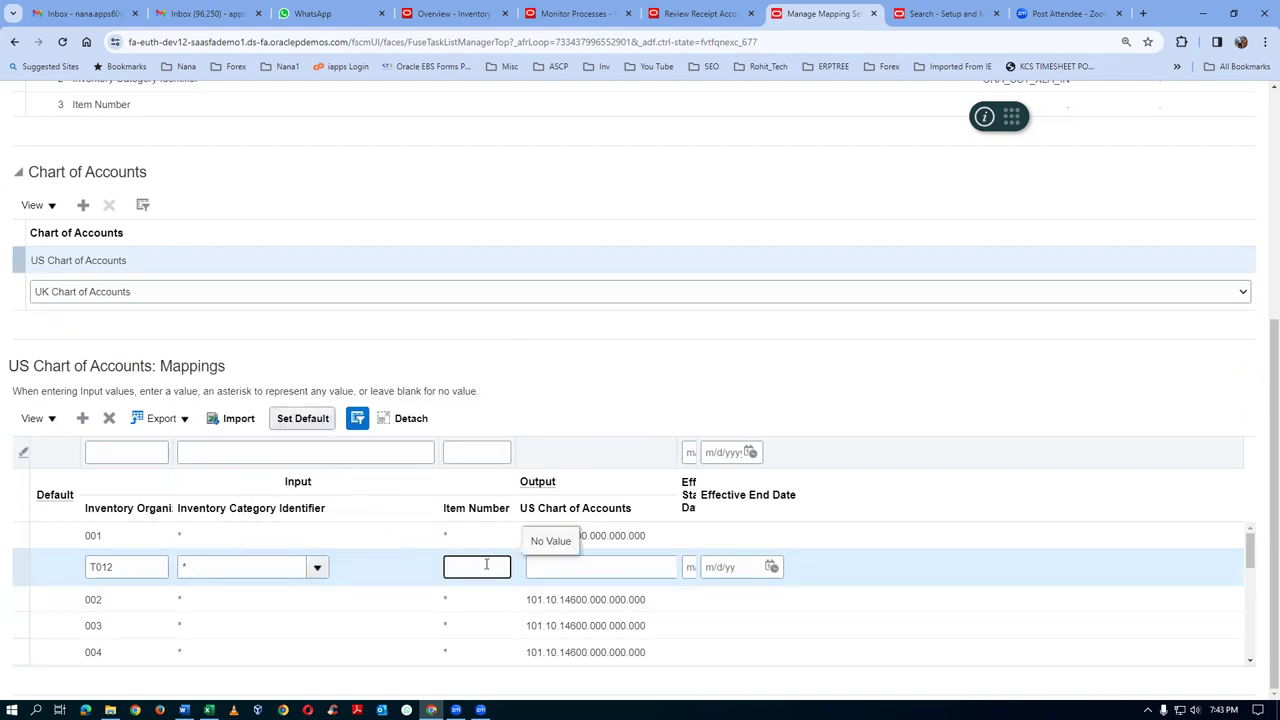
left_click(576, 566)
type("101.10.14600.000.000.000")
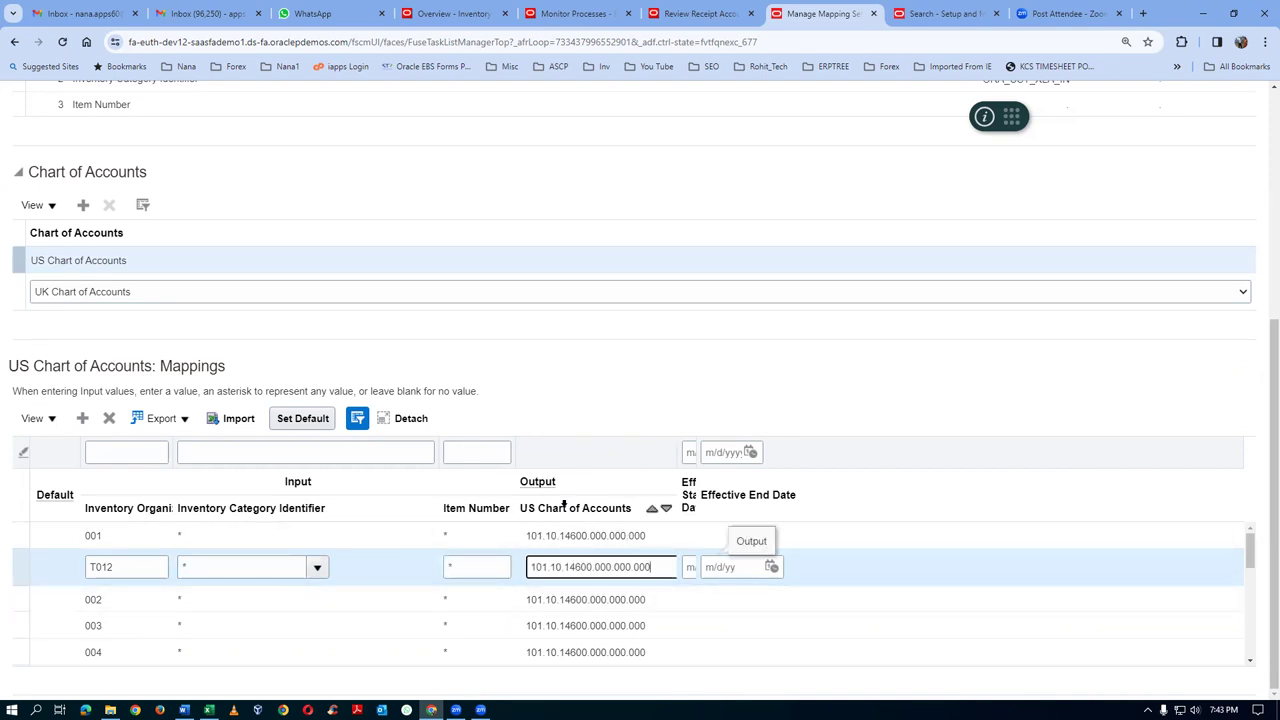
left_click(535, 382)
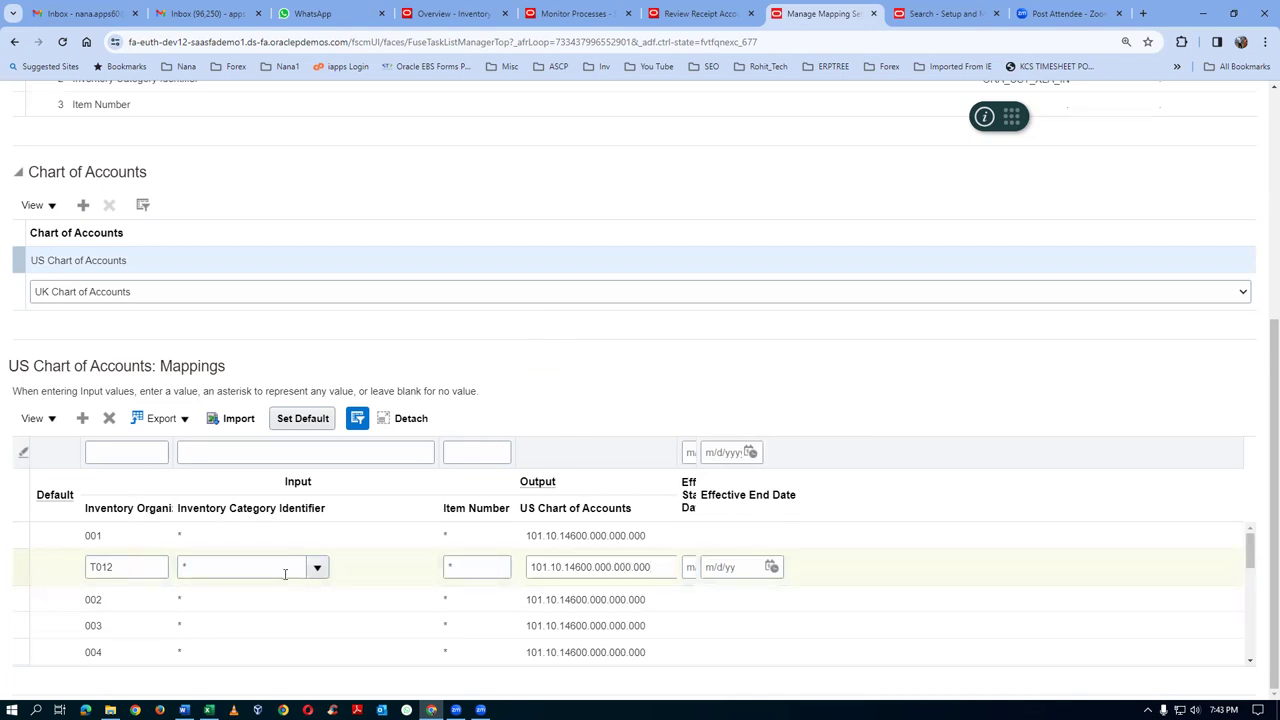
Review the edited mapping set, then save and close it
scroll(666, 435, "up", 4)
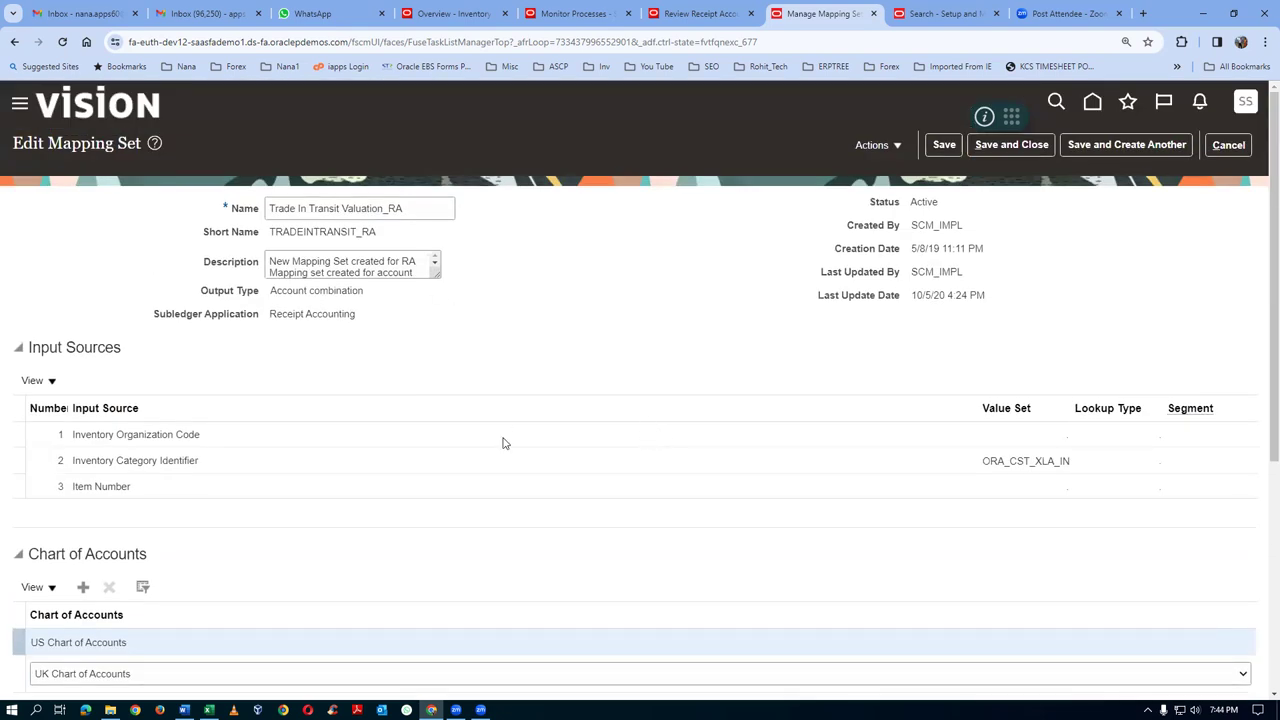
scroll(504, 443, "down", 2)
scroll(507, 438, "down", 2)
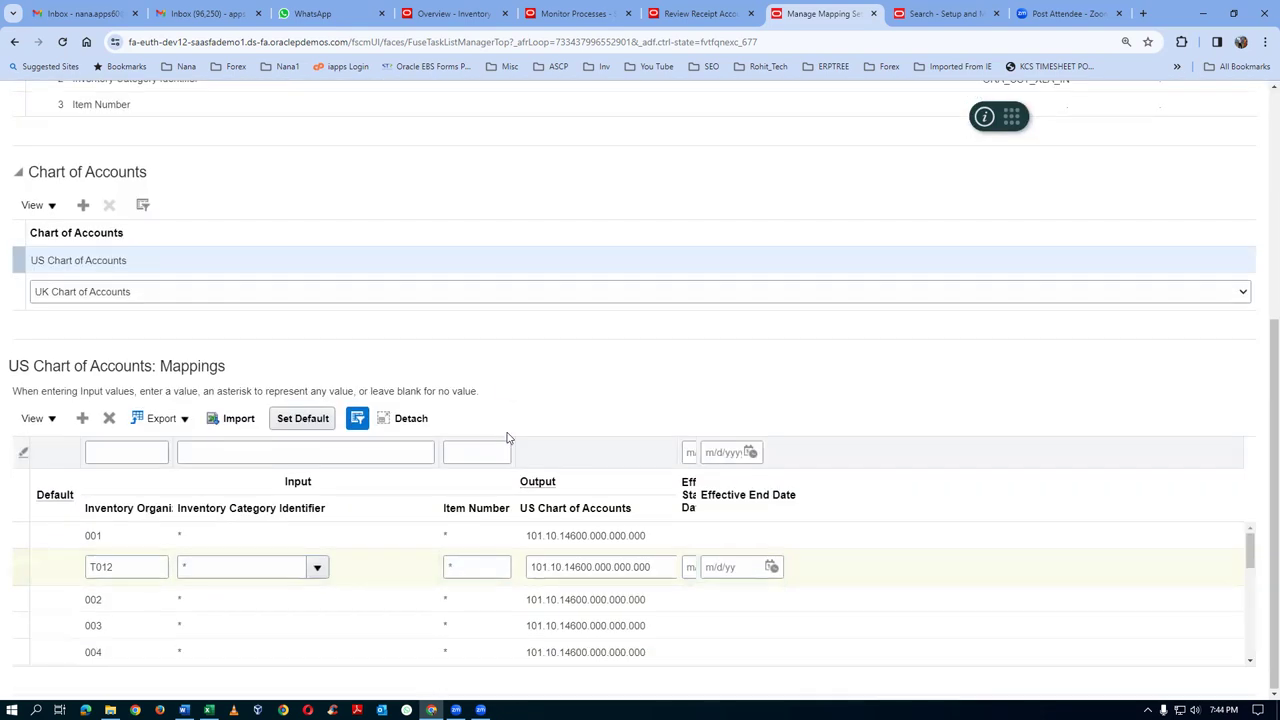
scroll(510, 435, "up", 4)
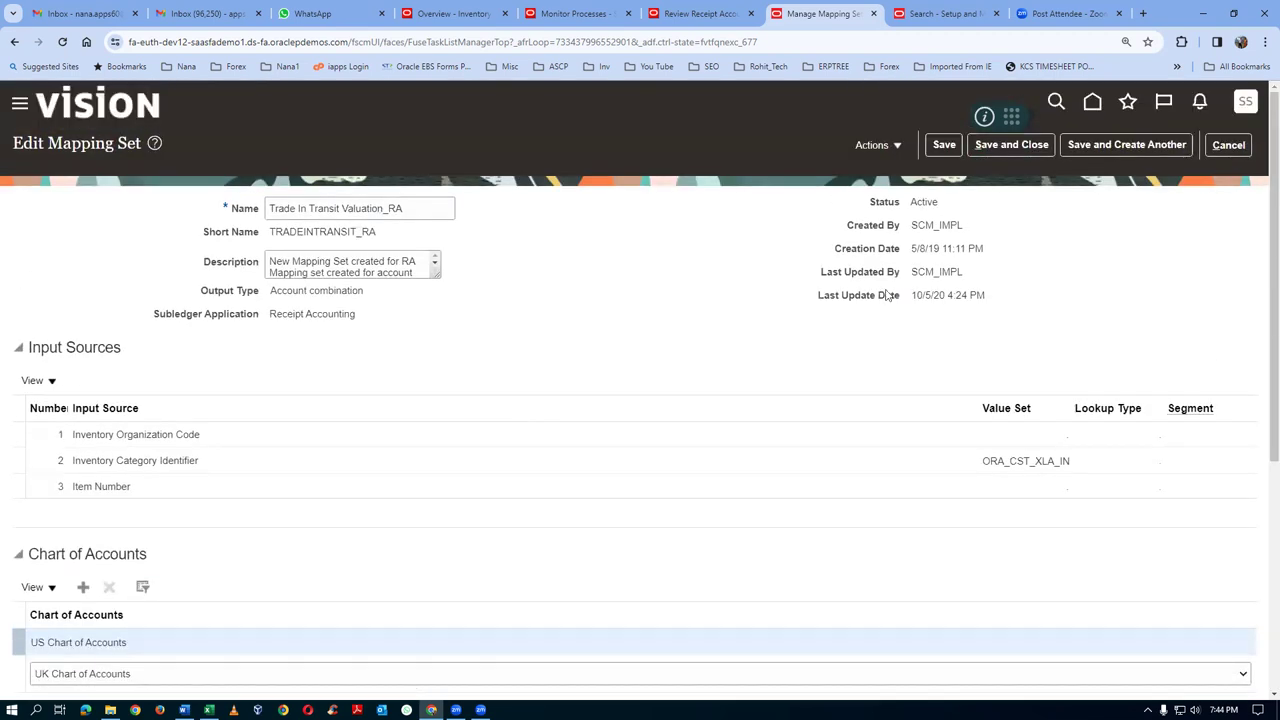
left_click(1011, 144)
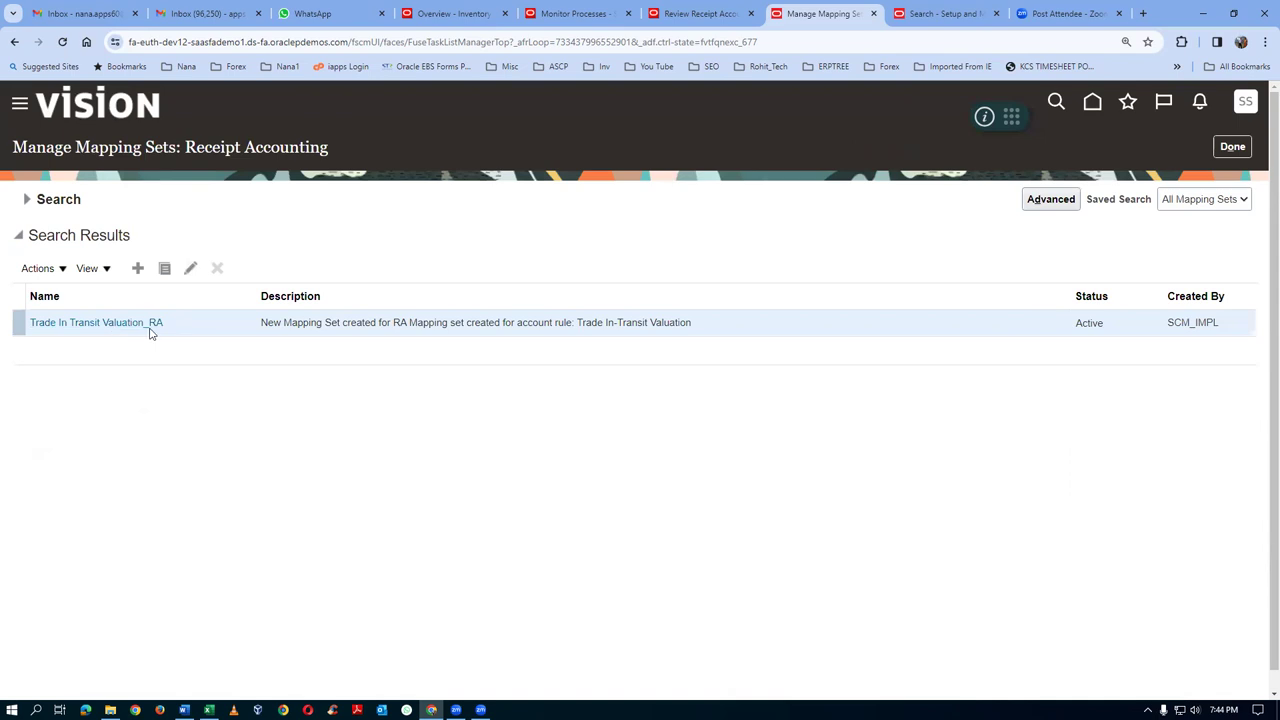
Go back to the receipt accounting review and compare the journal entry errors of the Interorganization Transfer and Shipment Reference transactions
left_click(700, 14)
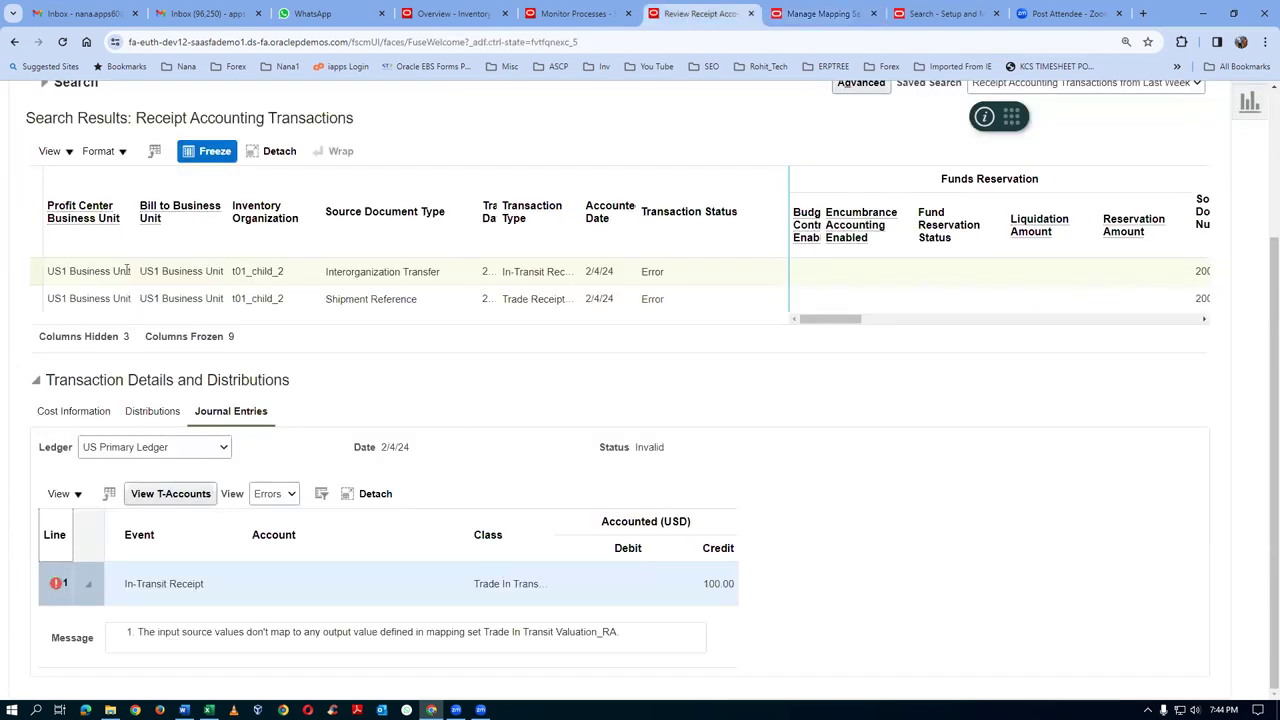
left_click(277, 270)
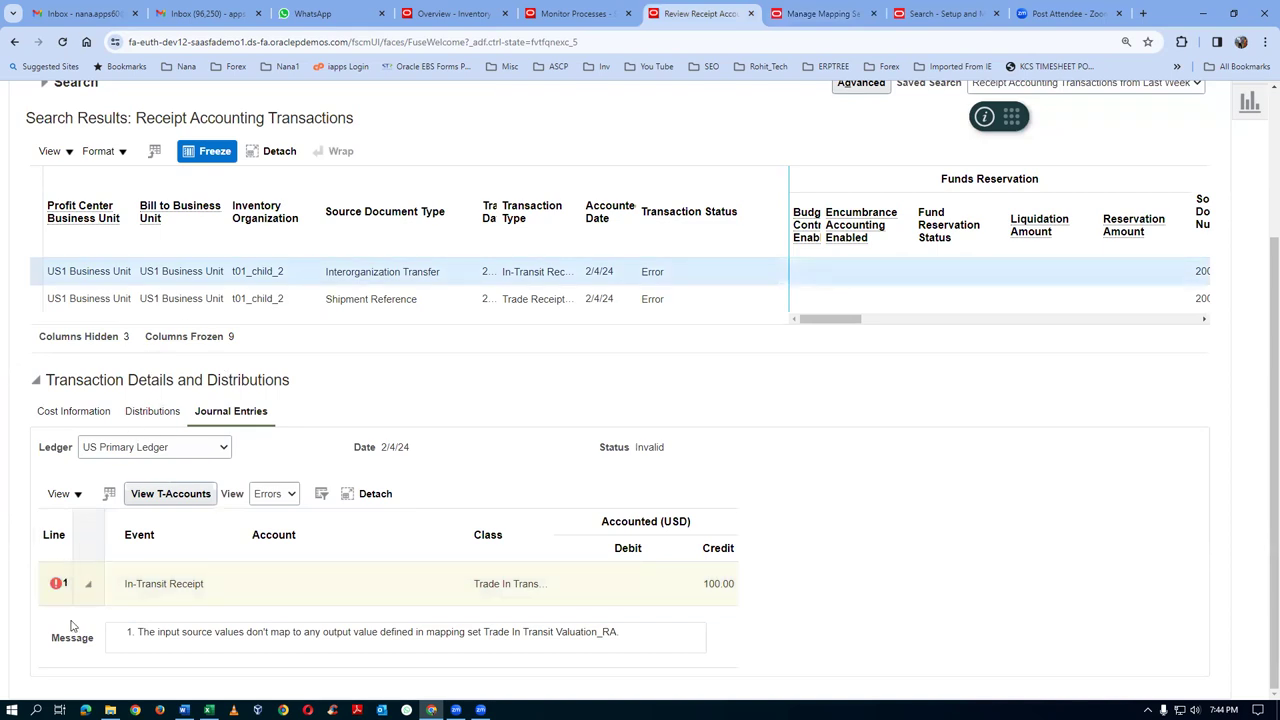
left_click(433, 300)
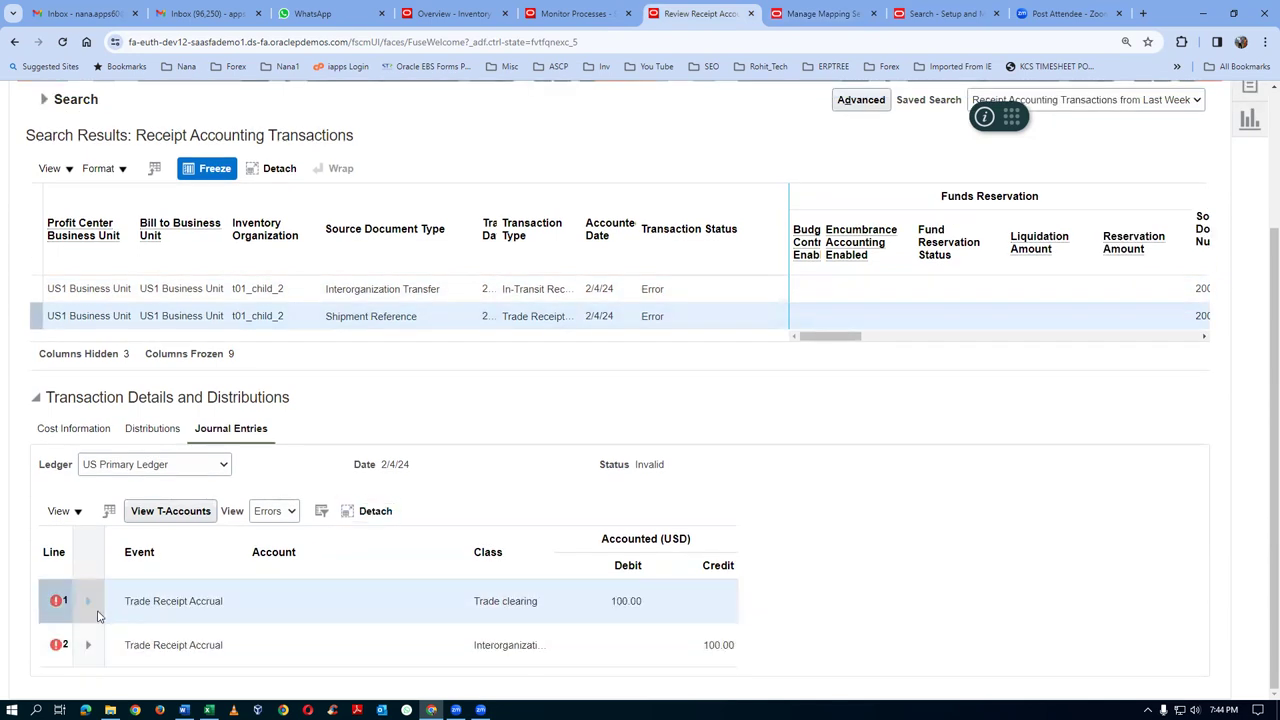
left_click(400, 288)
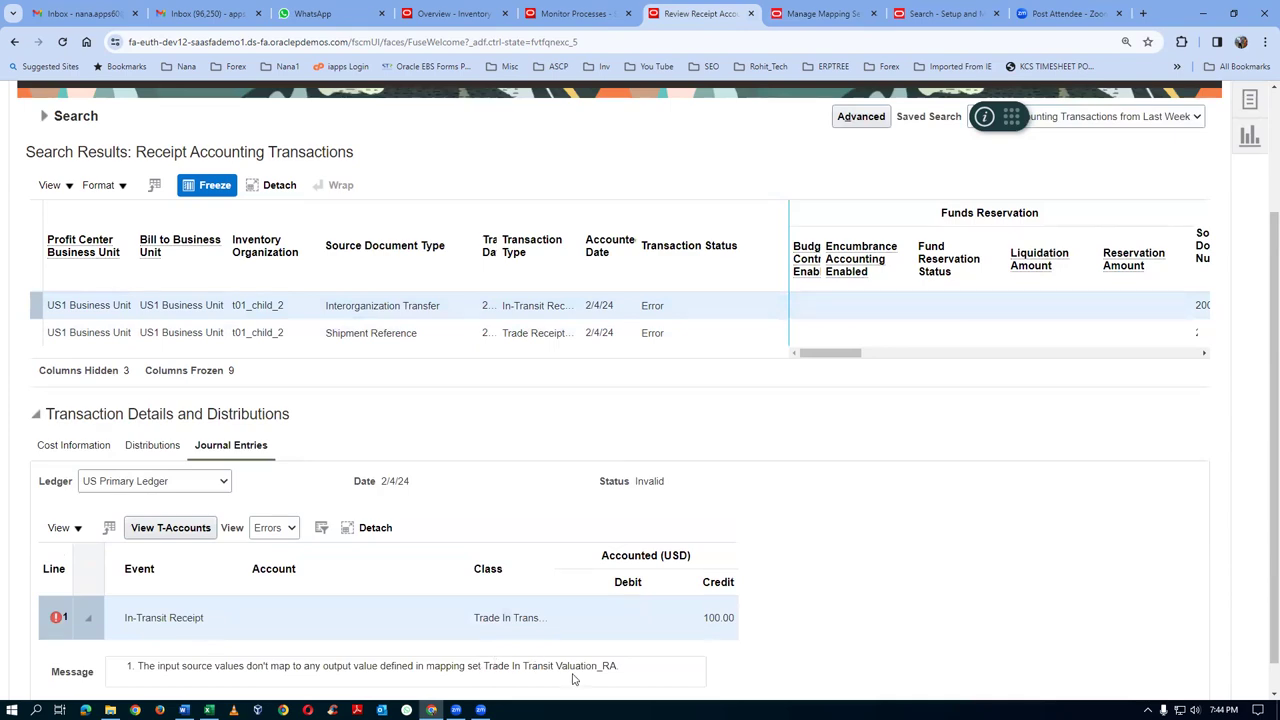
Switch to the Excel accounting entries workbook, fill row 12 (Trade In Transit Valuation) with light blue and save the workbook
key("alt+Tab")
left_click(362, 424)
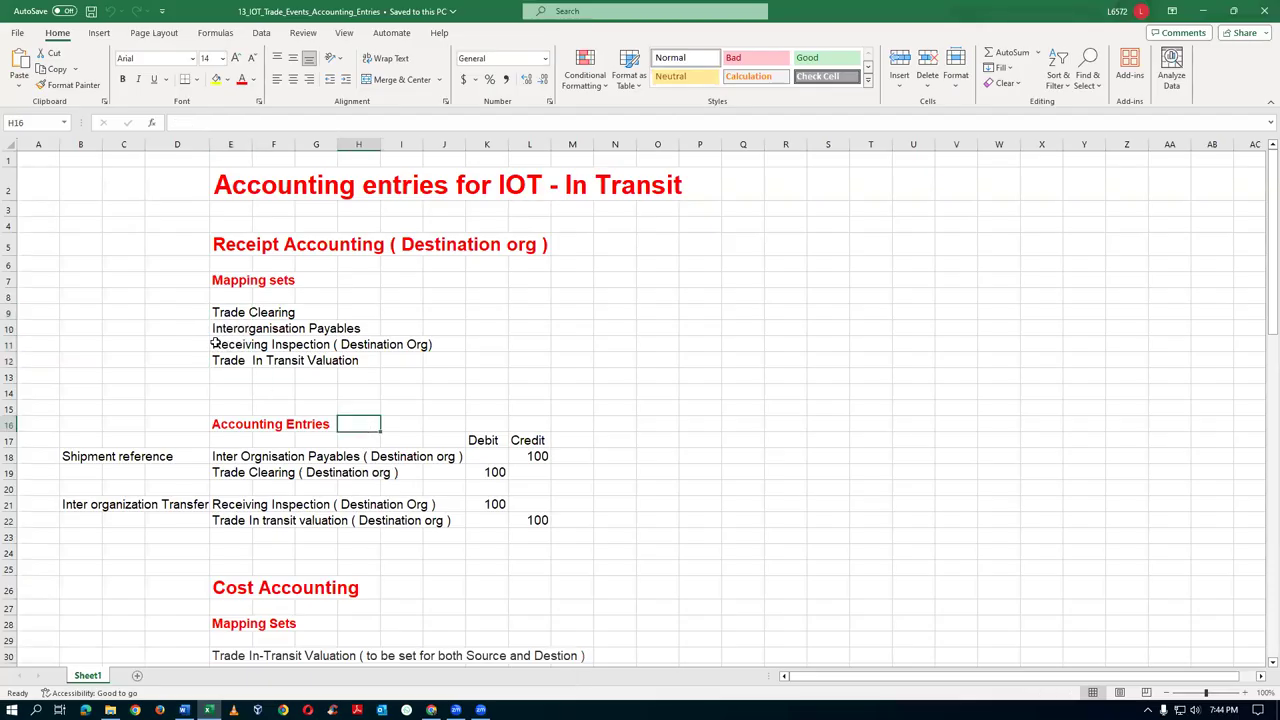
left_click(18, 360)
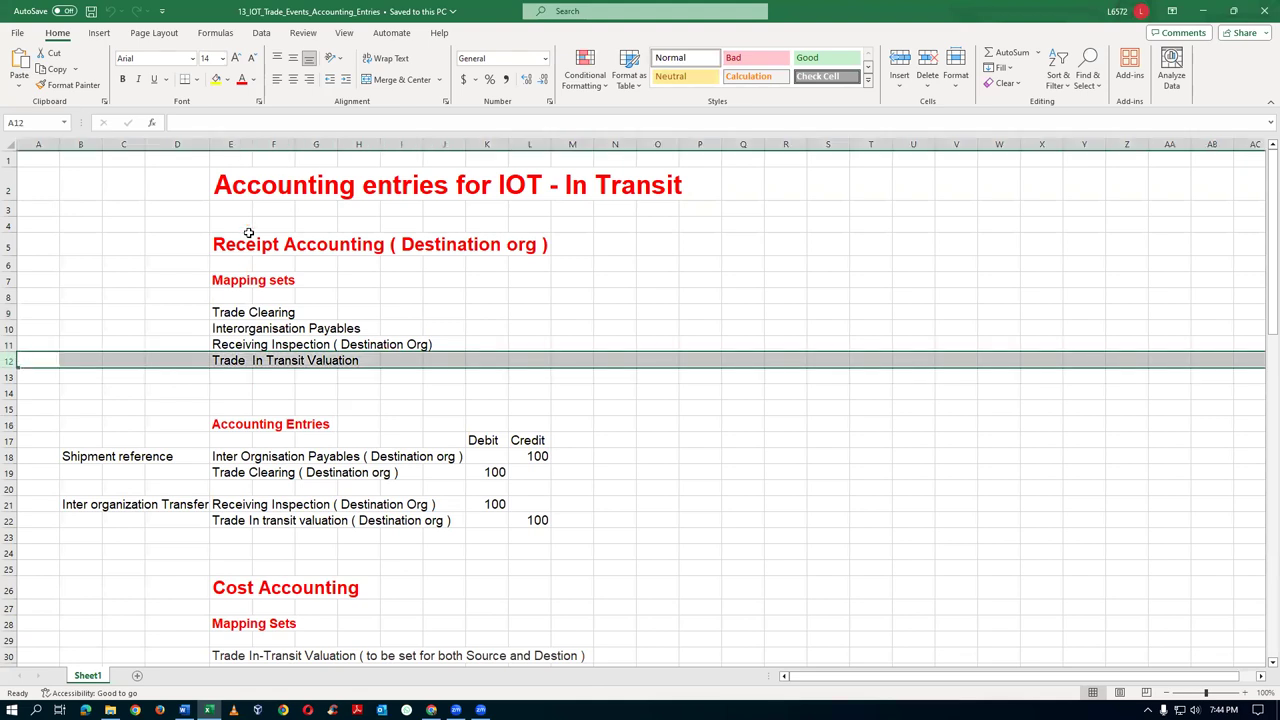
left_click(227, 82)
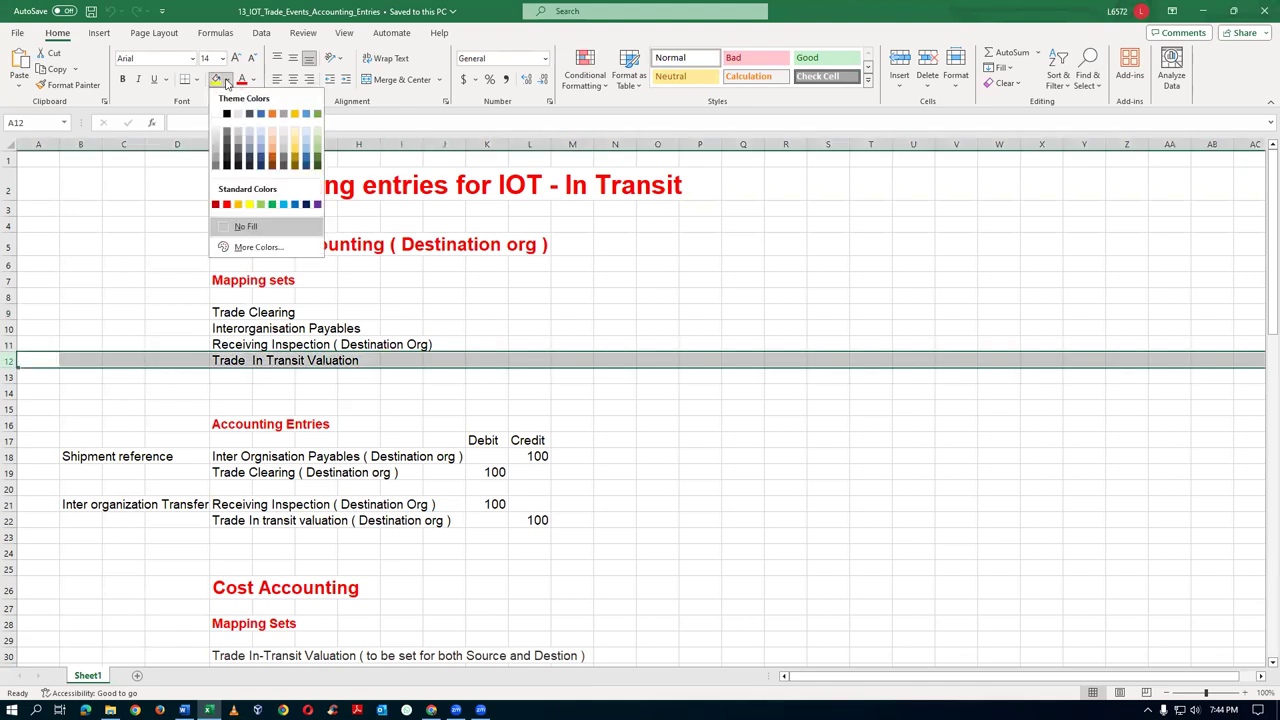
left_click(306, 136)
left_click(288, 410)
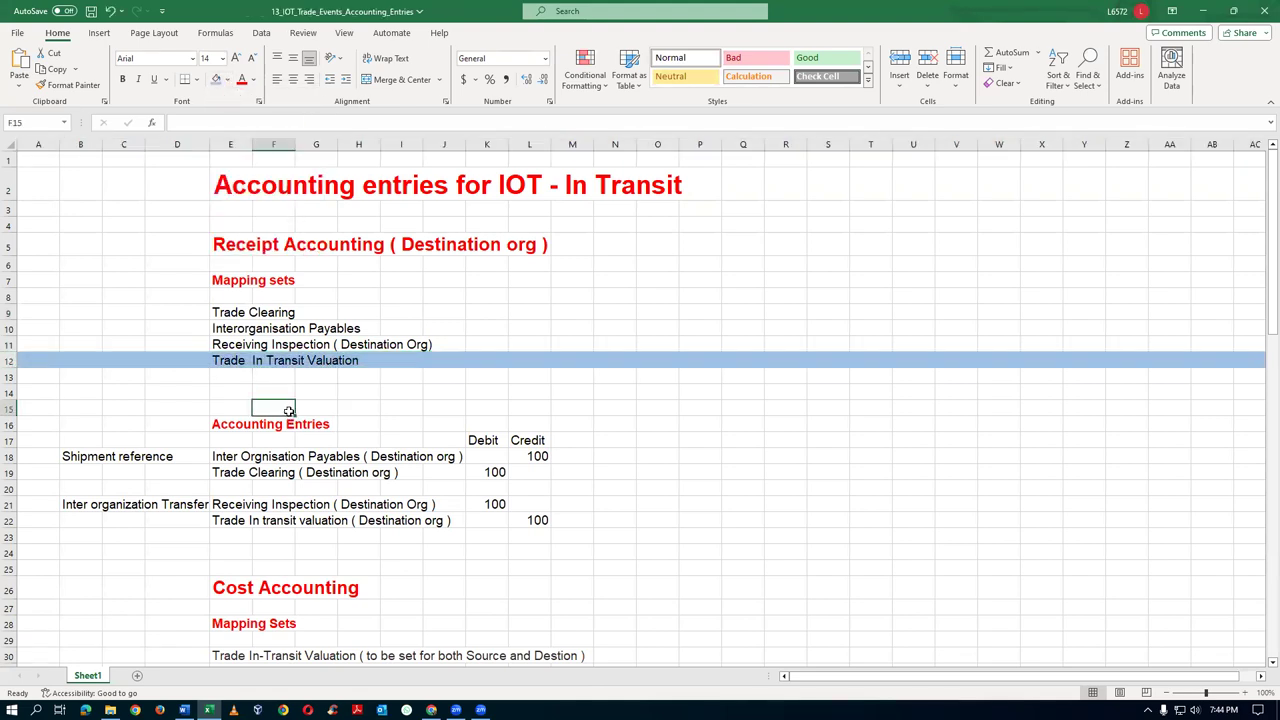
key("ctrl+s")
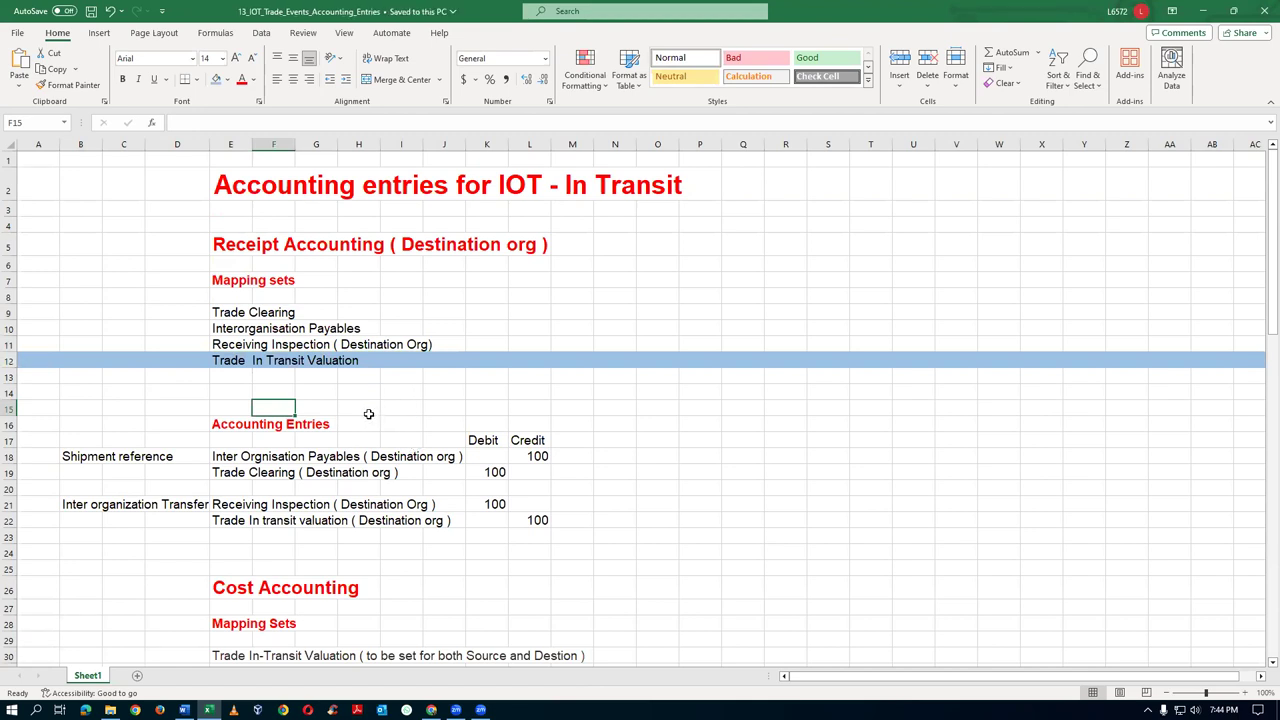
Back in the browser, copy the mapping set name Trade Clearing_RA from the Shipment Reference transaction's first error and return to Manage Mapping Sets
key("alt+Tab")
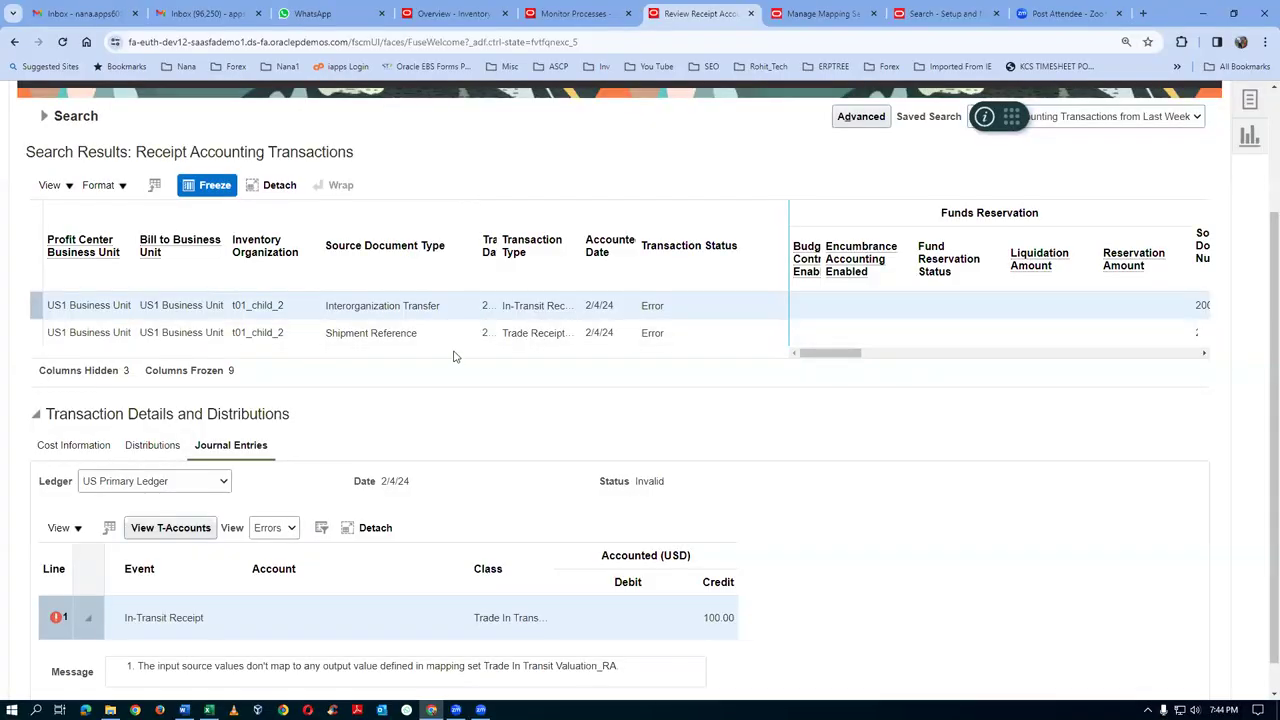
left_click(427, 335)
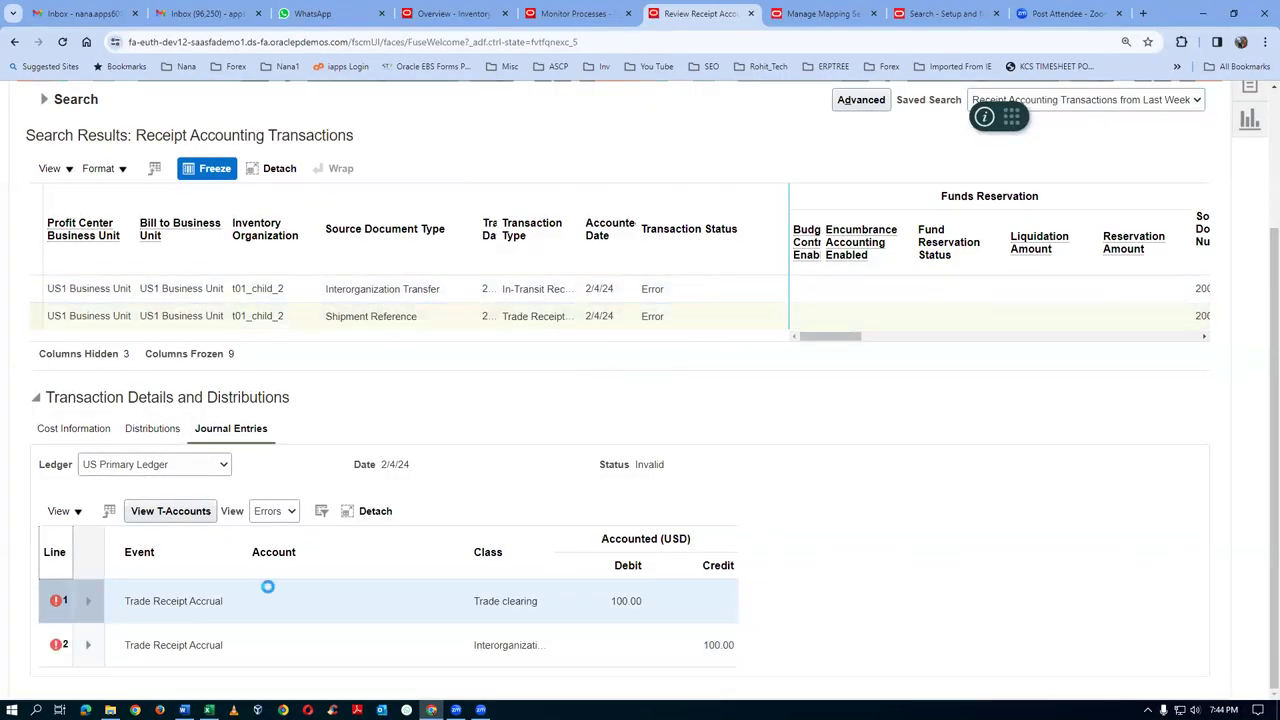
scroll(375, 608, "down", 1)
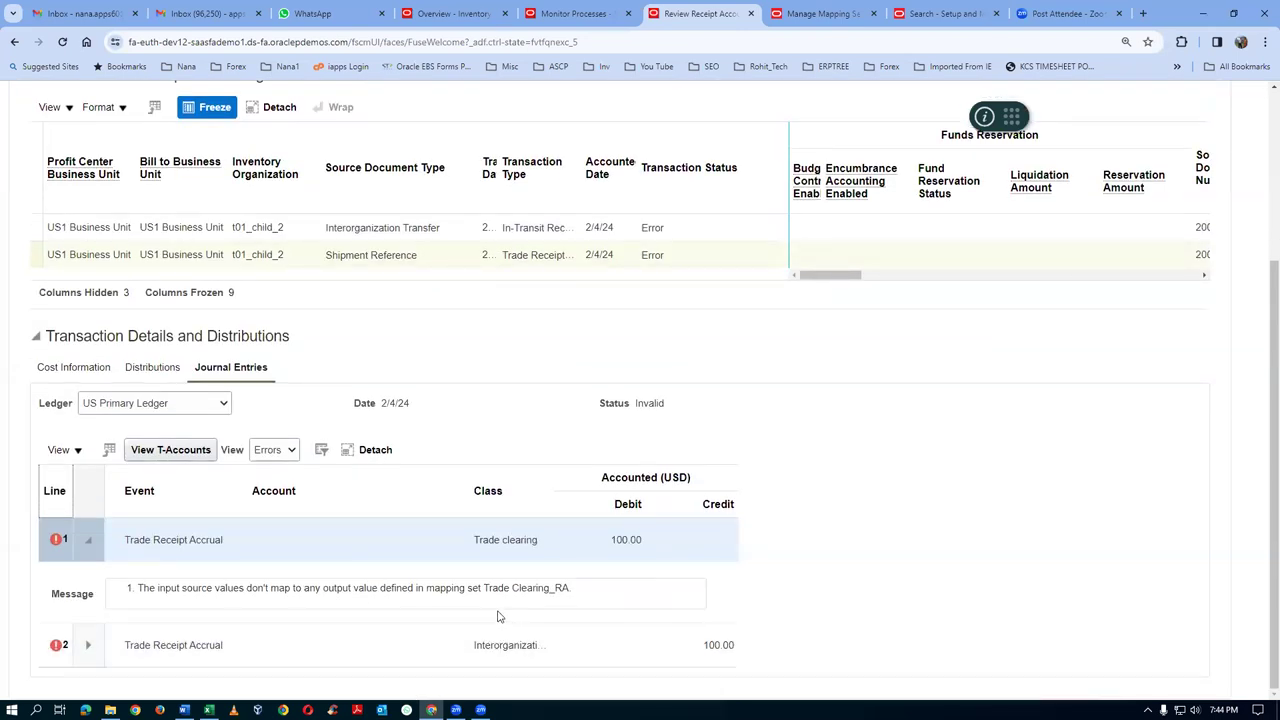
left_click_drag(485, 588, 575, 594)
key("ctrl+c")
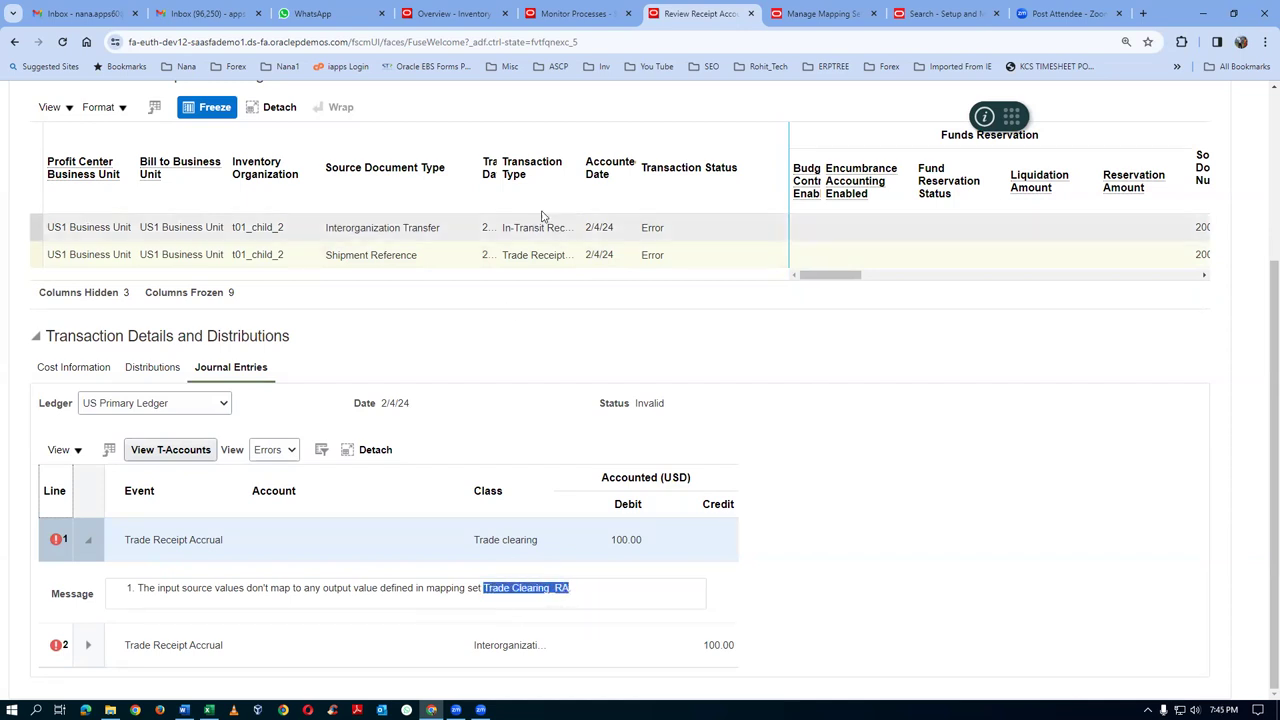
left_click(785, 13)
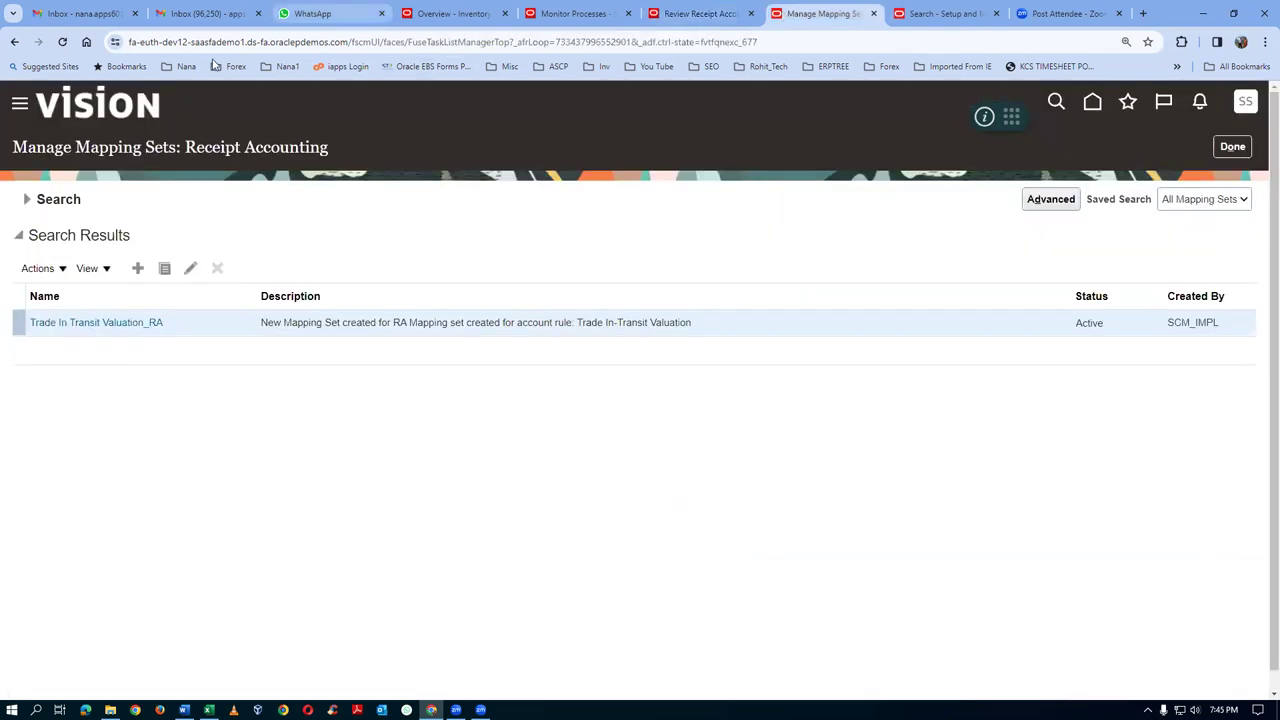
Search the Receipt Accounting mapping sets for the copied name Trade Clearing_RA and open that mapping set for editing
left_click(27, 200)
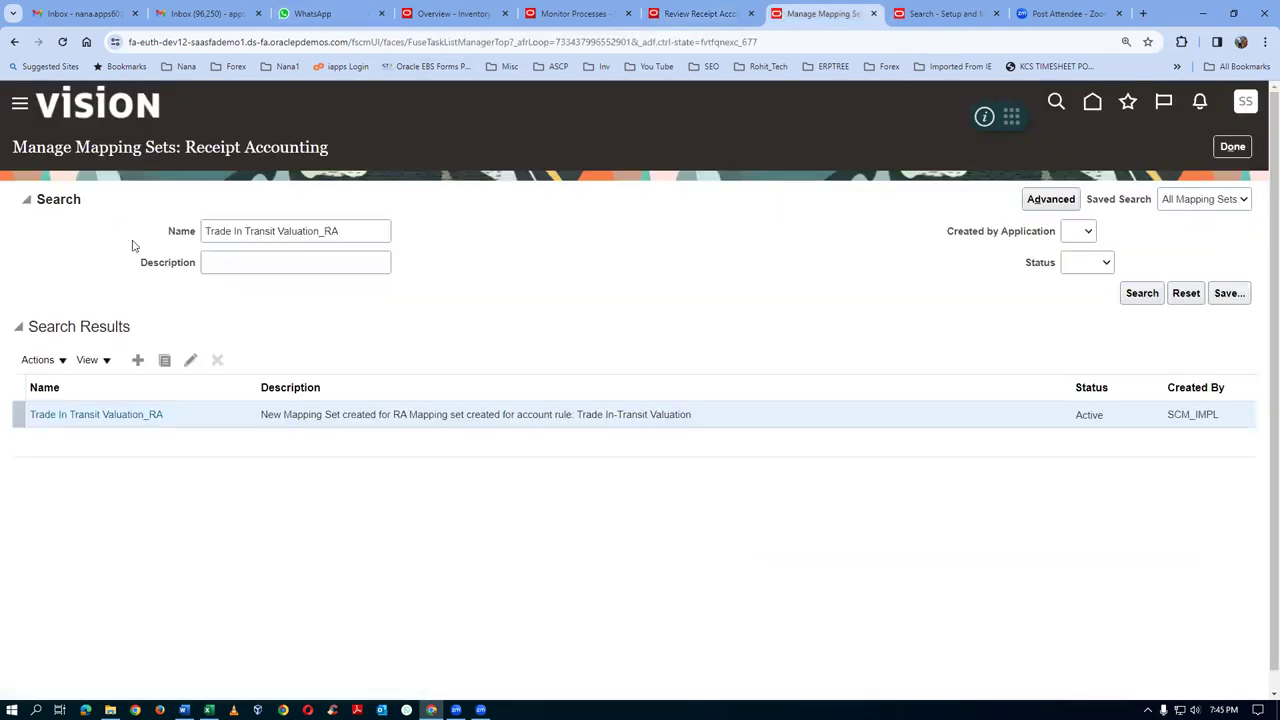
left_click_drag(369, 235, 57, 263)
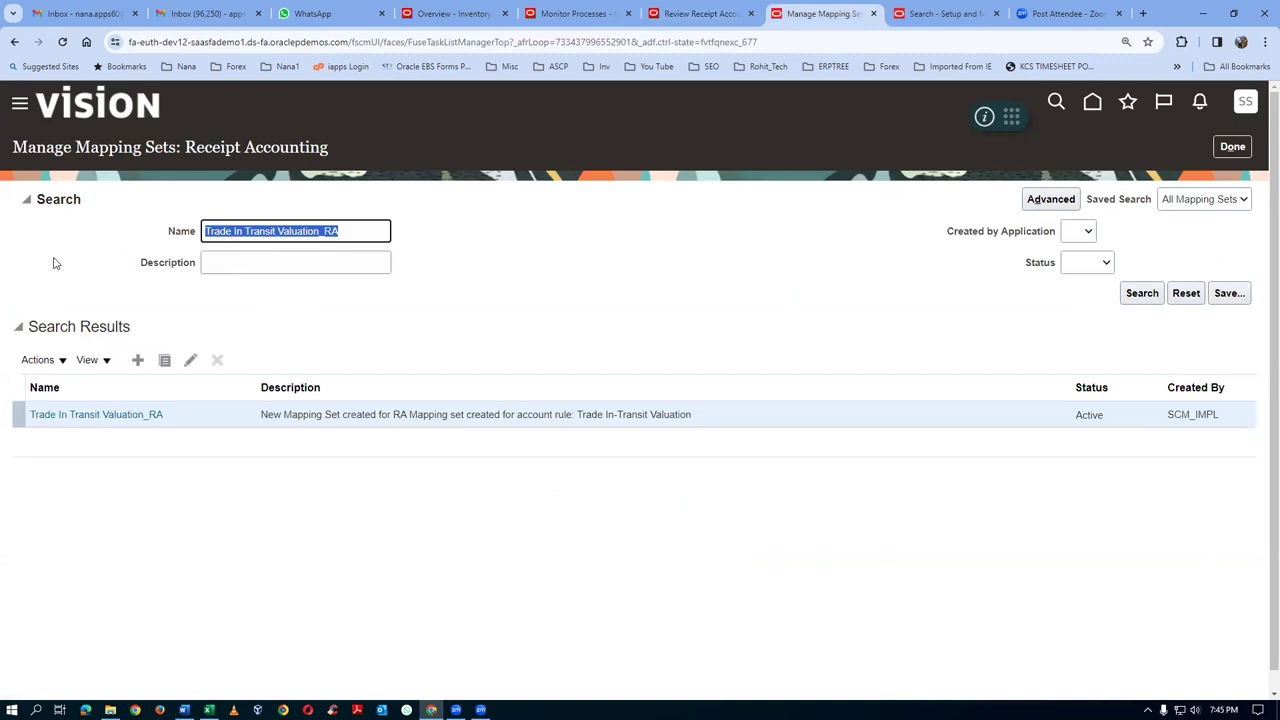
key("ctrl+v")
left_click(1140, 293)
left_click(73, 325)
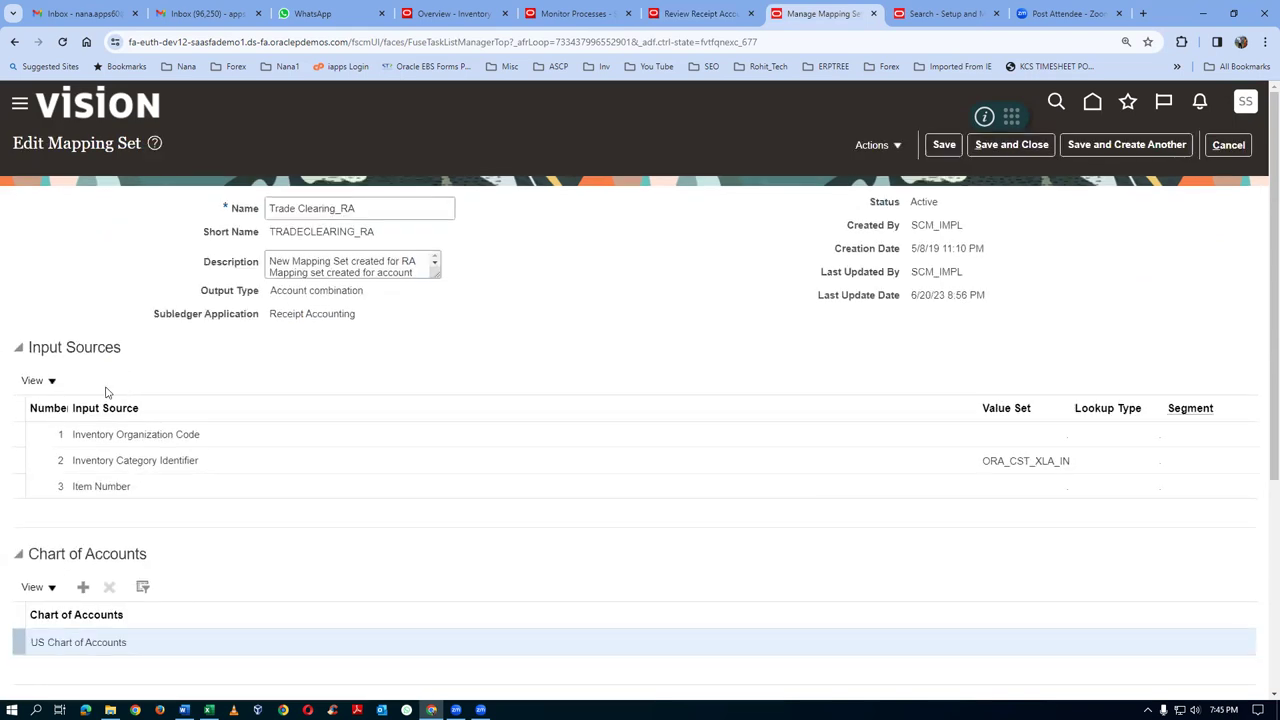
Copy the output account combination of the organization 001 mapping under US Chart of Accounts
scroll(70, 535, "down", 2)
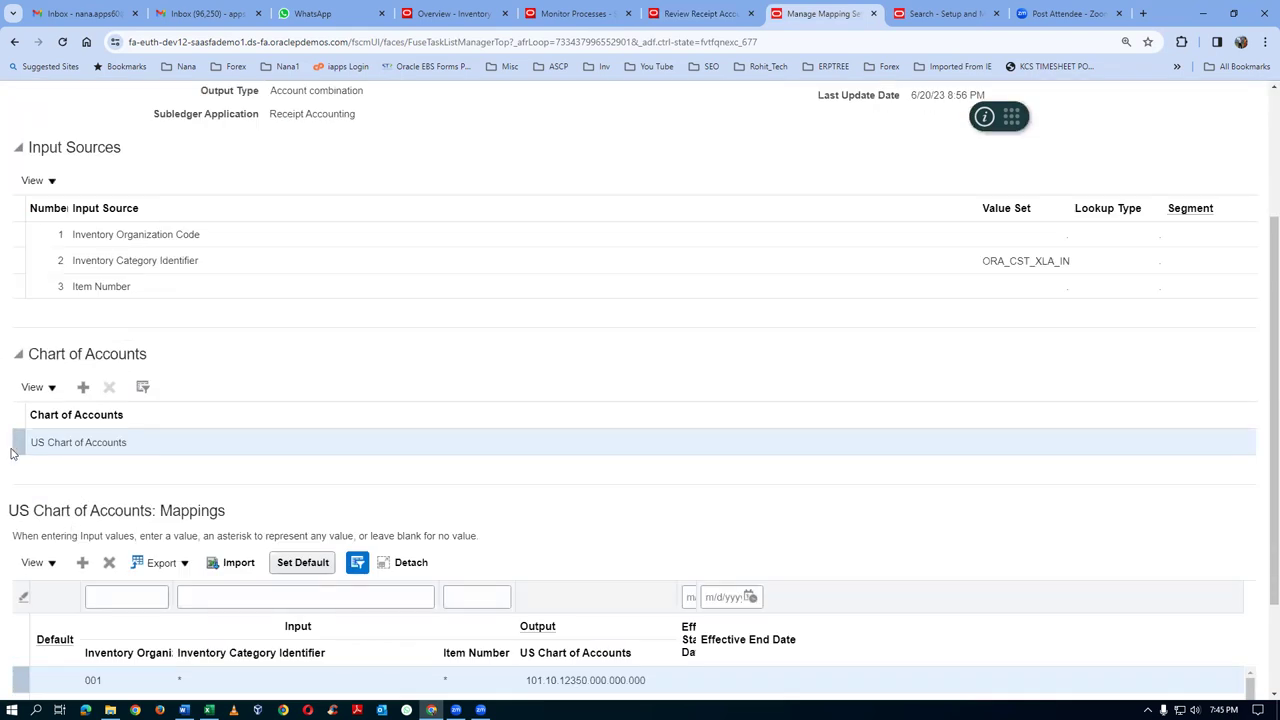
scroll(237, 532, "down", 2)
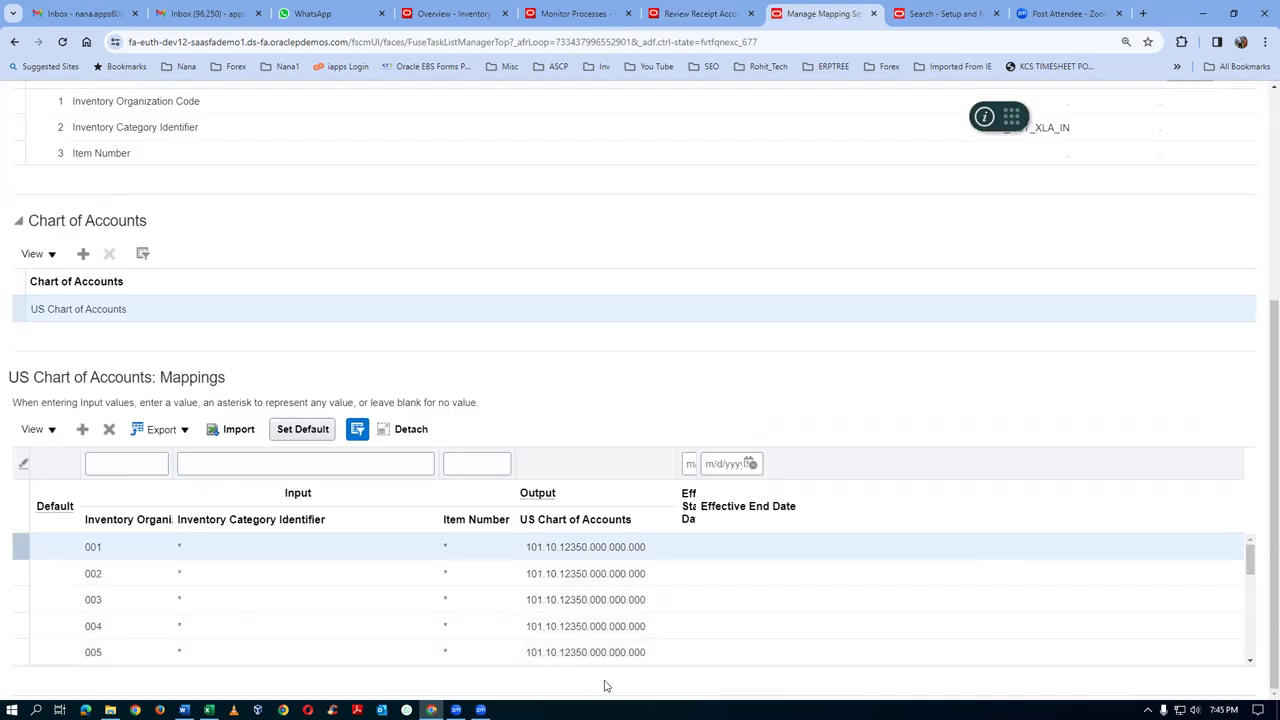
left_click(598, 545)
key("ctrl+c")
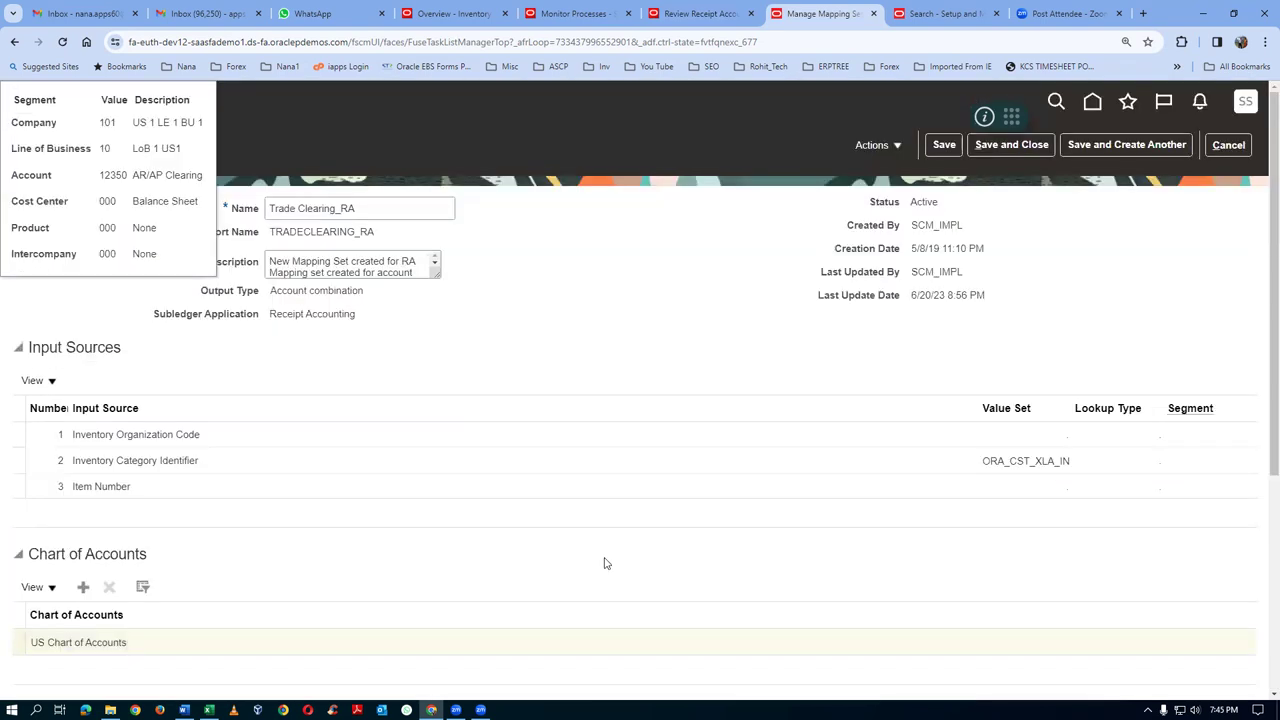
scroll(604, 563, "down", 3)
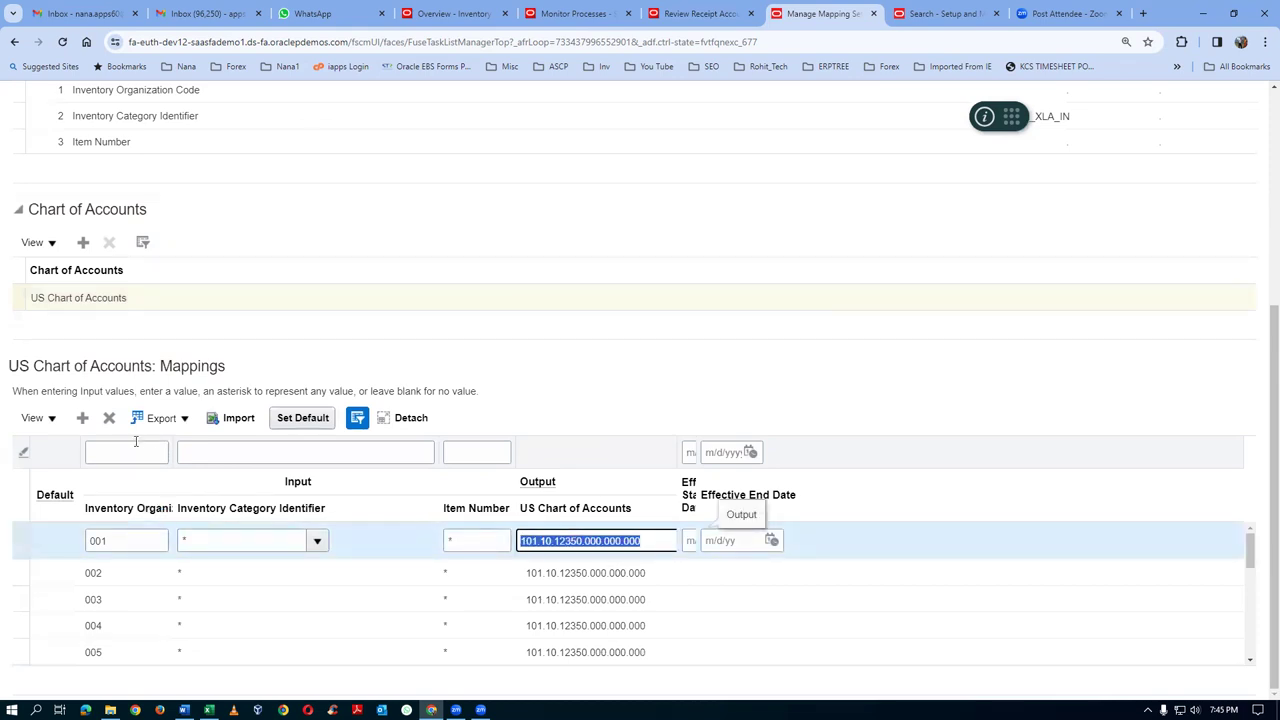
Add a mapping for inventory organization T012 with category identifier *, item number * and output account 101.10.12350.000.000.000
left_click(83, 418)
left_click(126, 566)
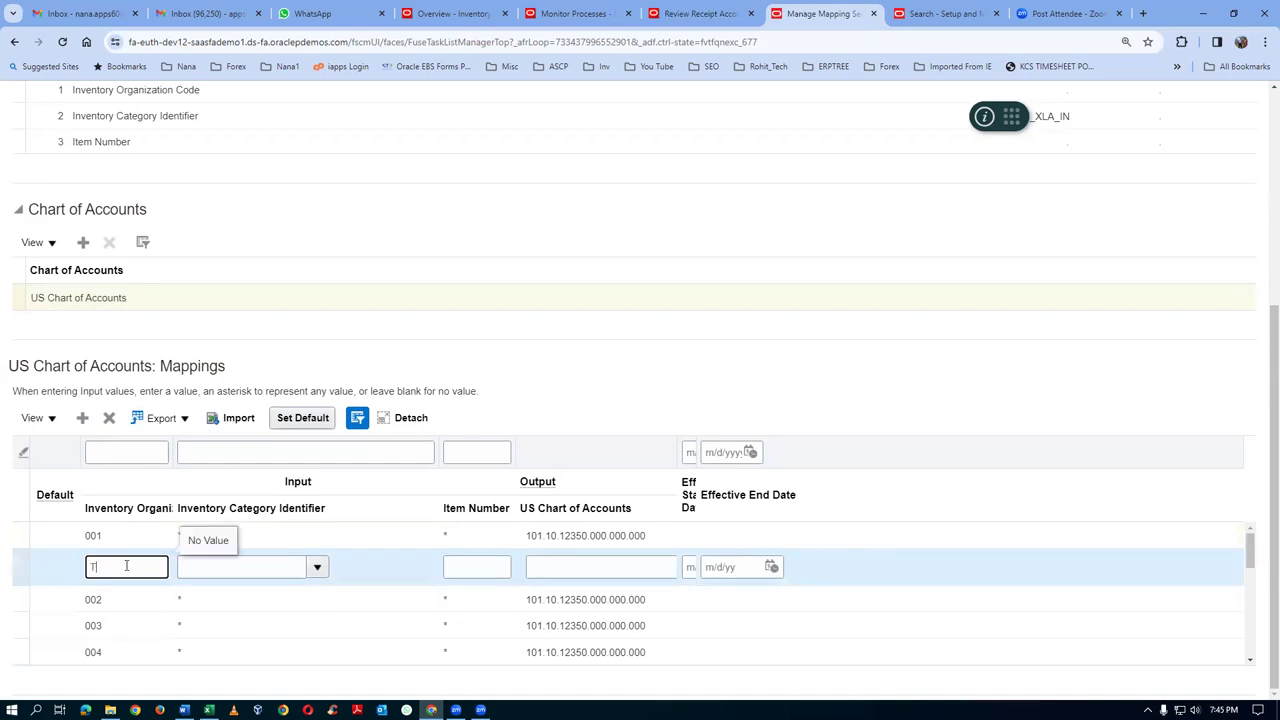
type("T012")
key("Tab")
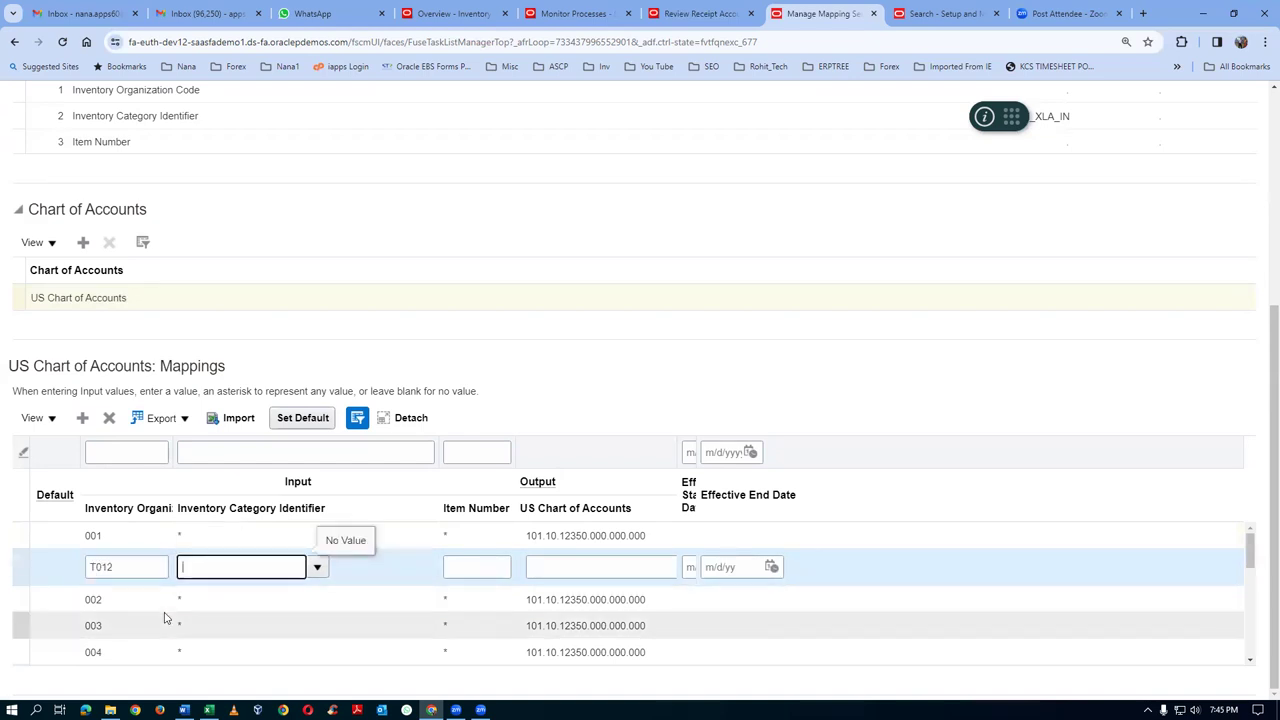
left_click(317, 567)
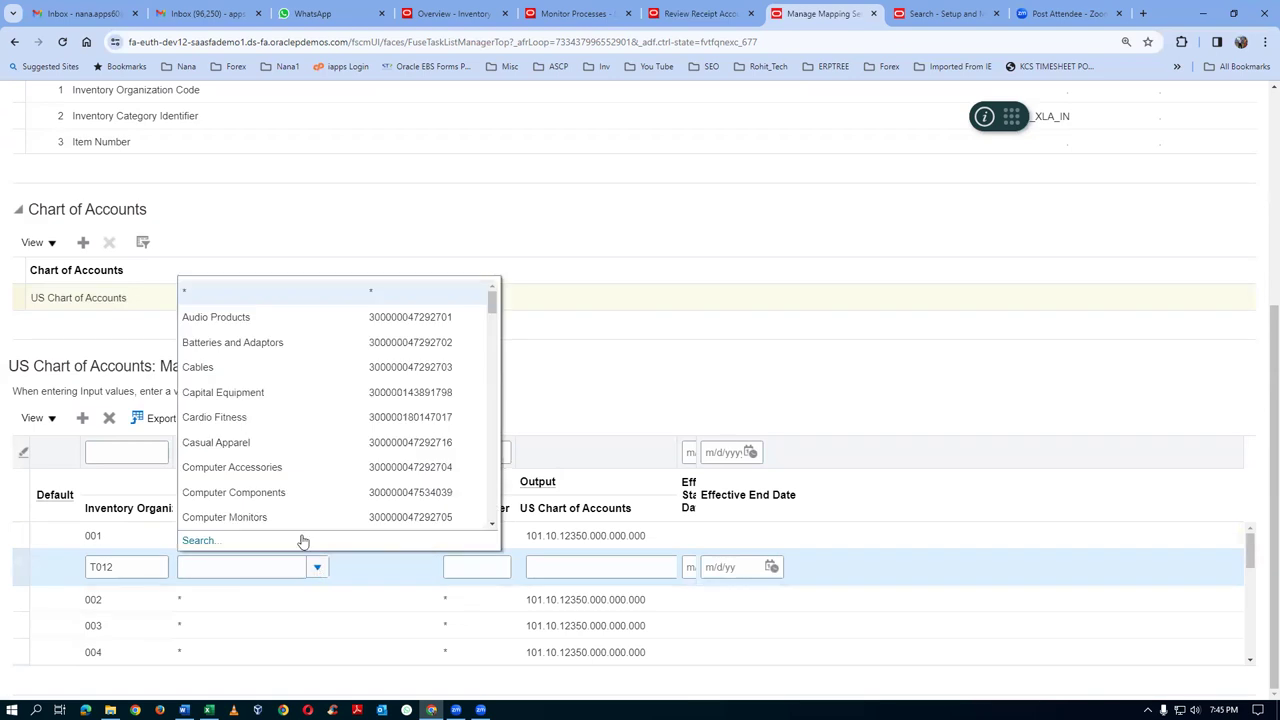
left_click(234, 303)
left_click(472, 567)
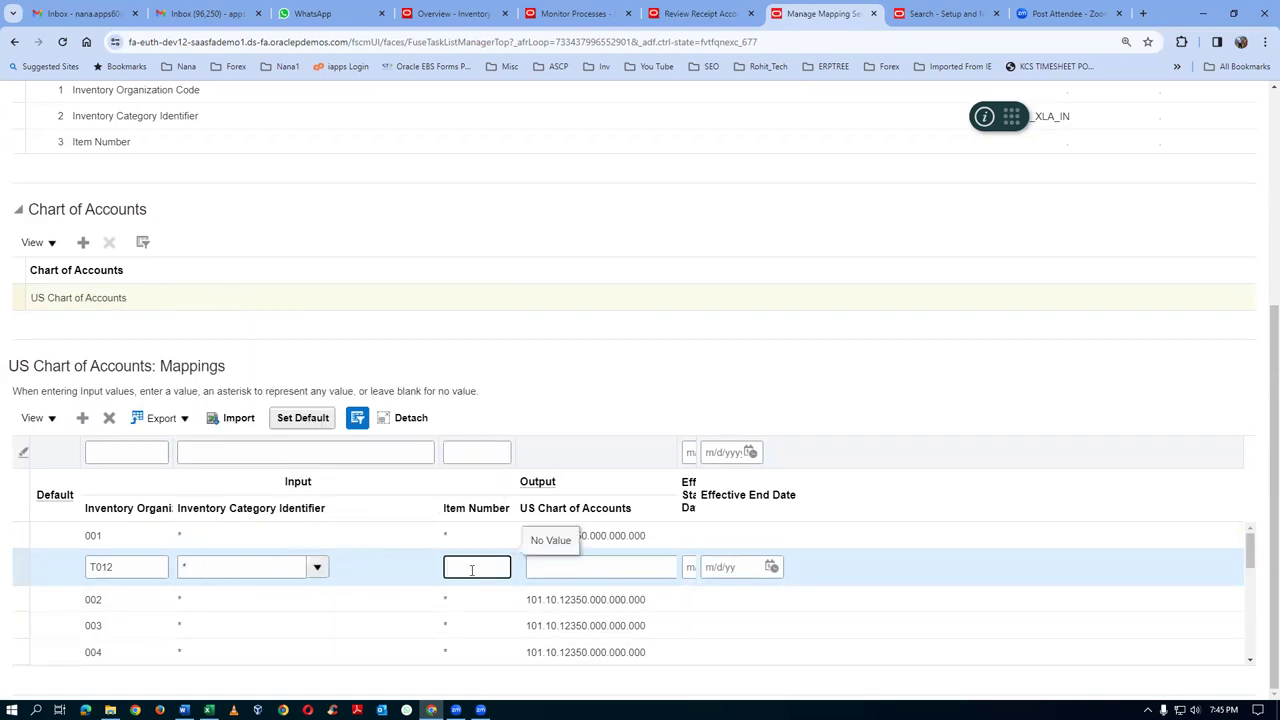
type("*")
left_click(594, 567)
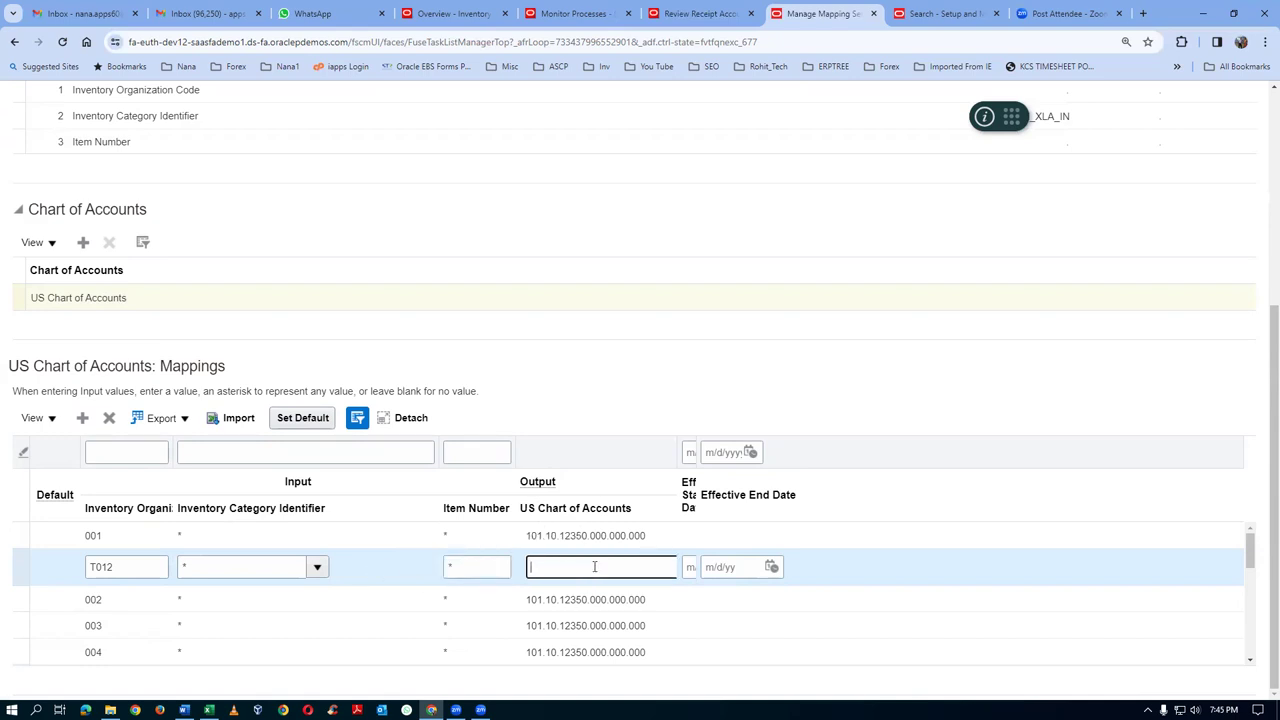
key("ctrl+v")
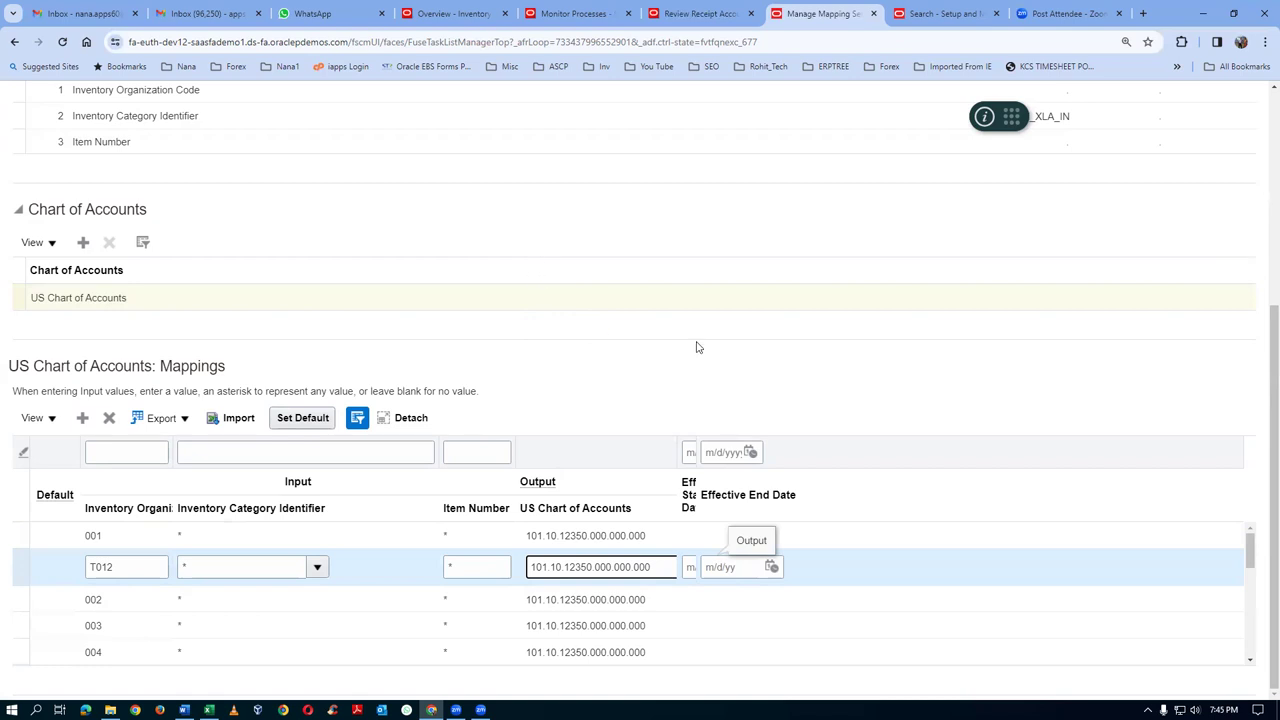
Save the Trade Clearing_RA mapping set and close it
left_click(723, 383)
scroll(811, 349, "up", 4)
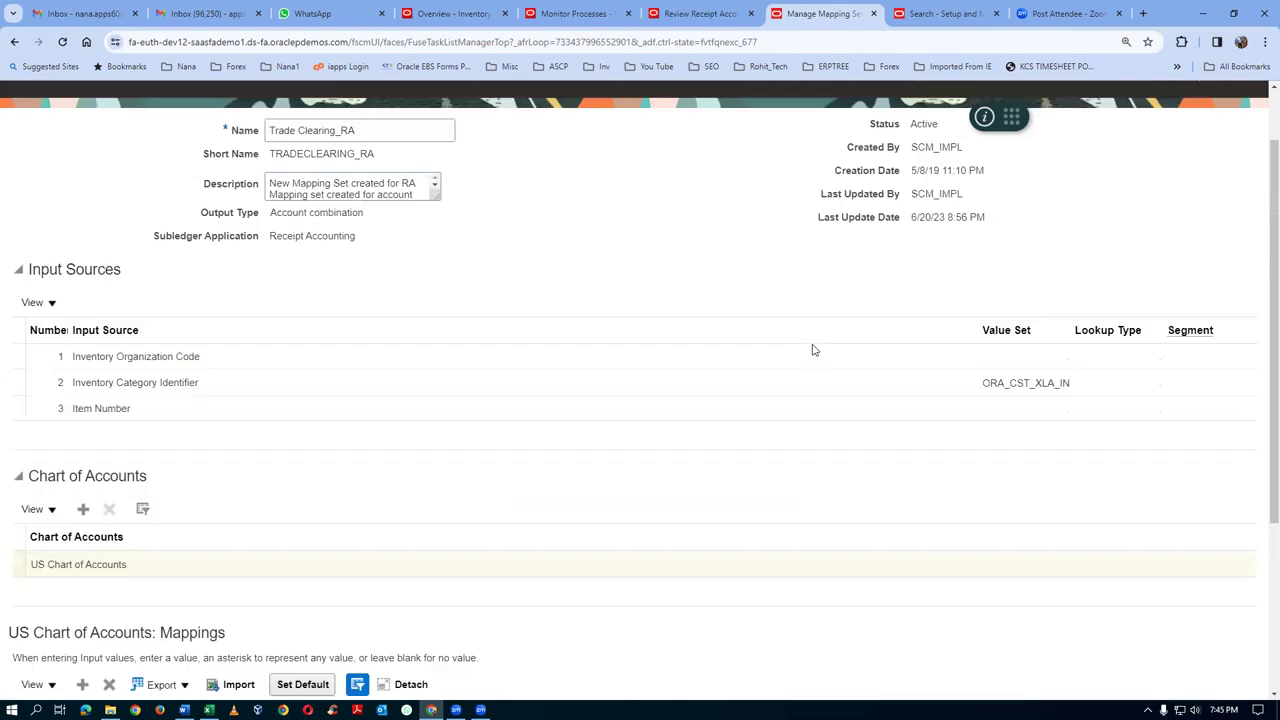
scroll(1190, 130, "up", 1)
left_click(1020, 144)
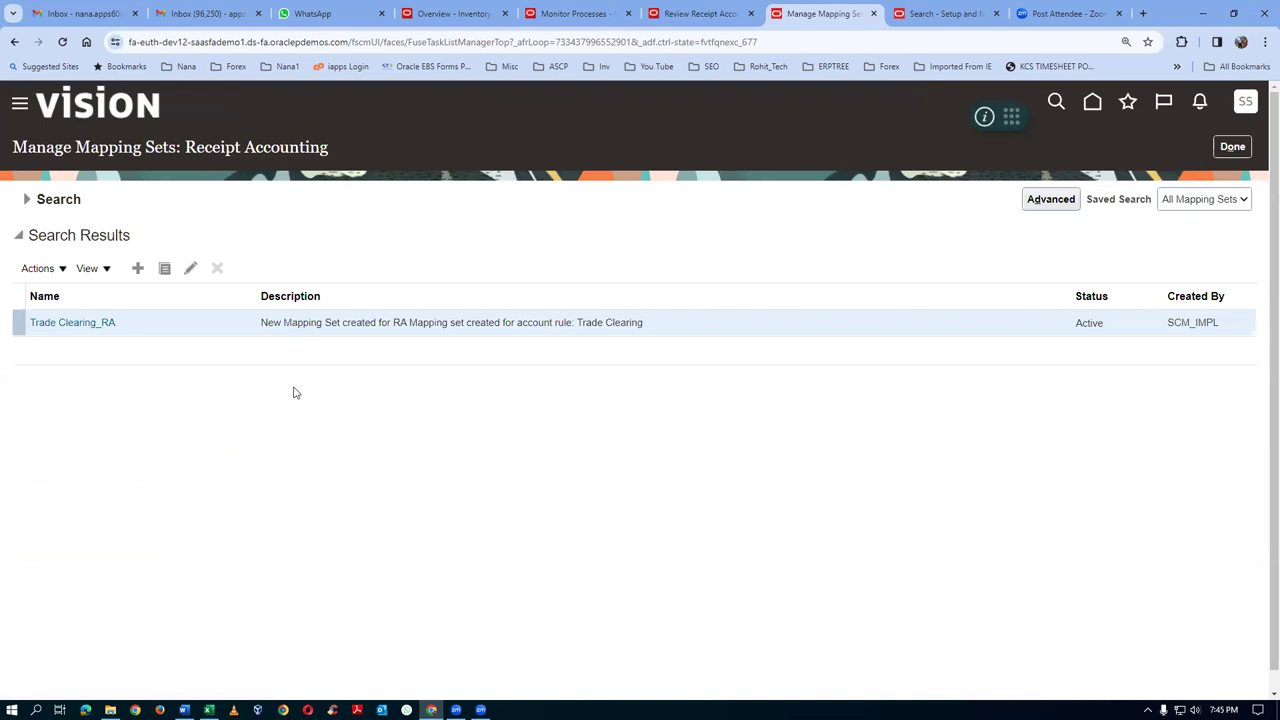
Switch to the Excel accounting entries workbook, fill row 9 (Trade Clearing) with light blue and save the workbook
key("alt+Tab")
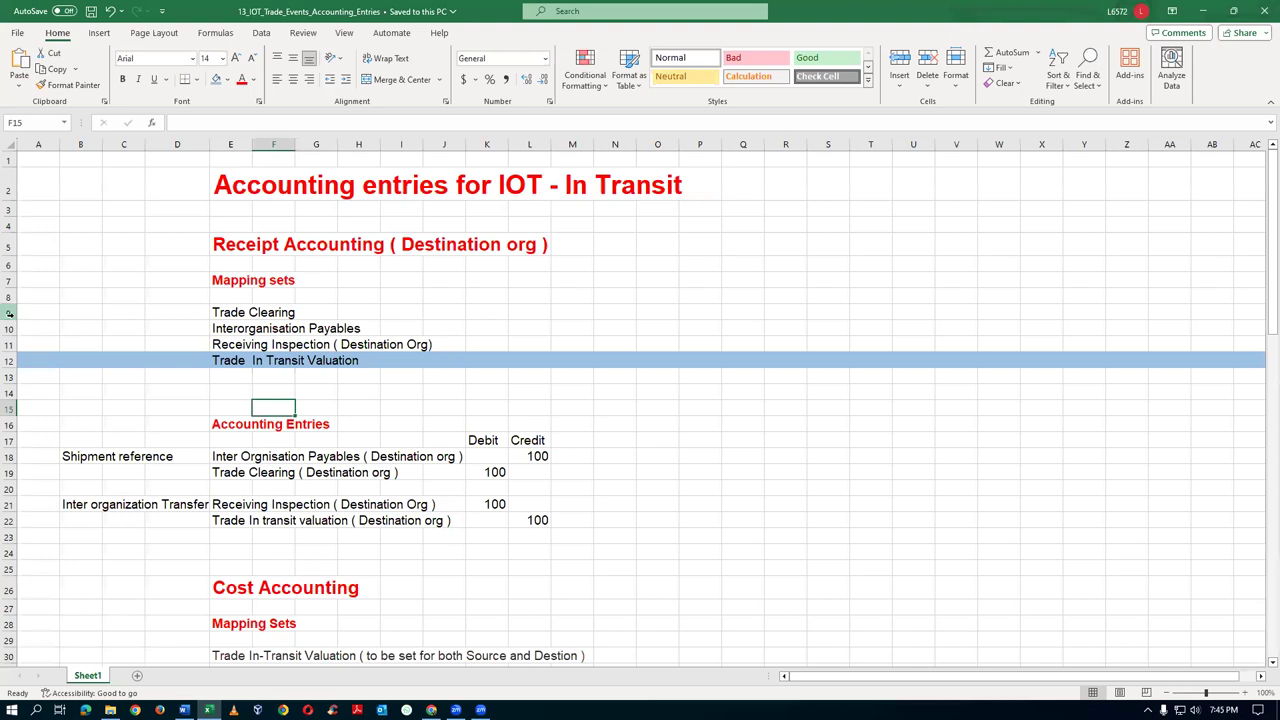
left_click(8, 312)
left_click(215, 79)
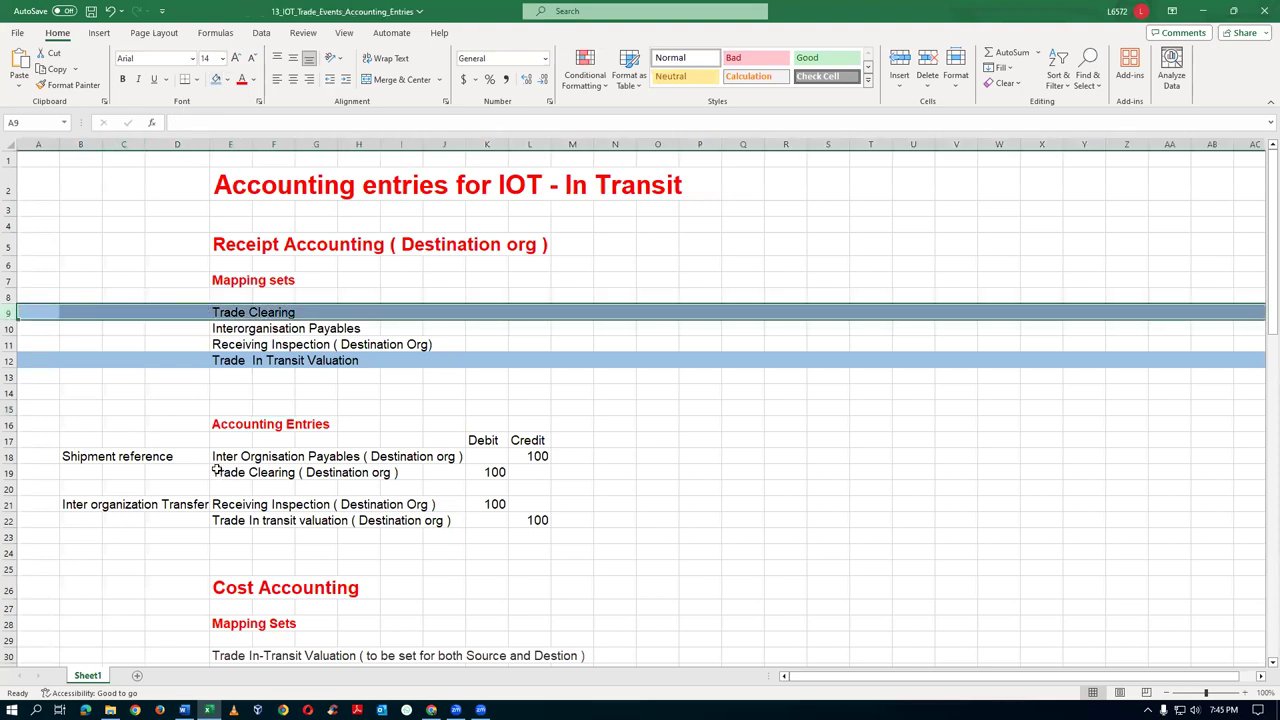
left_click(220, 396)
key("ctrl+s")
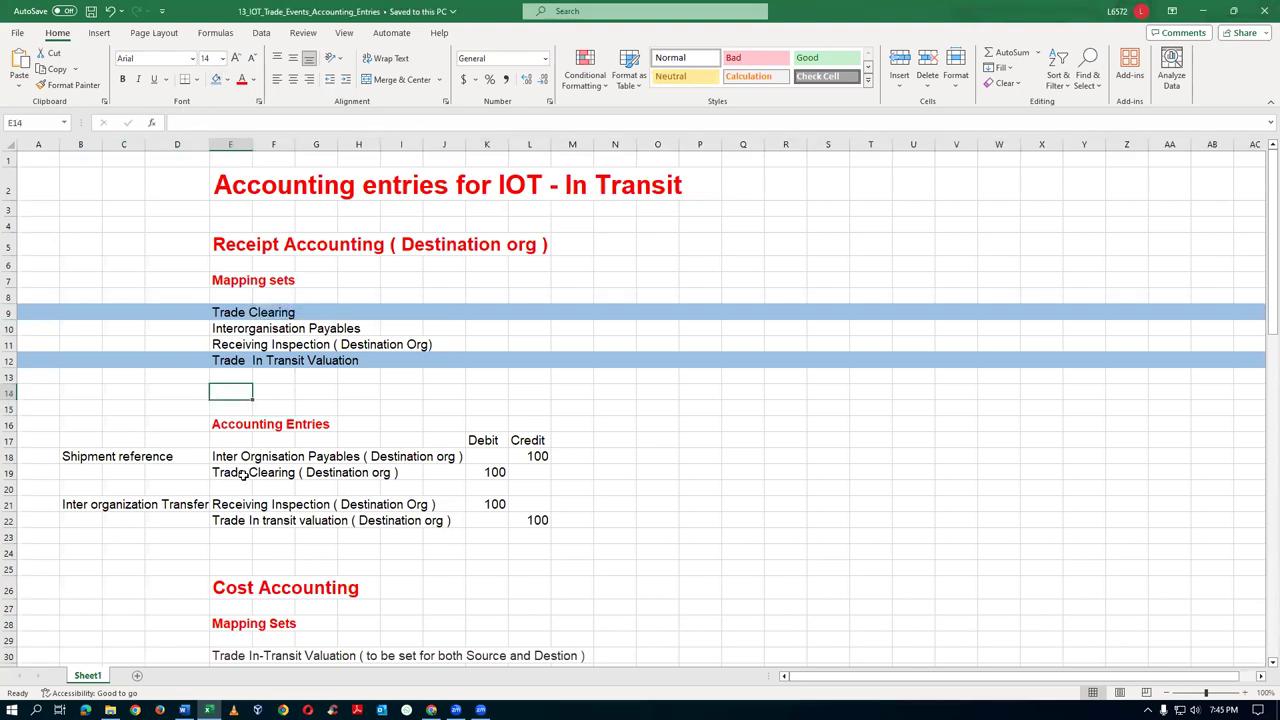
scroll(241, 477, "down", 4)
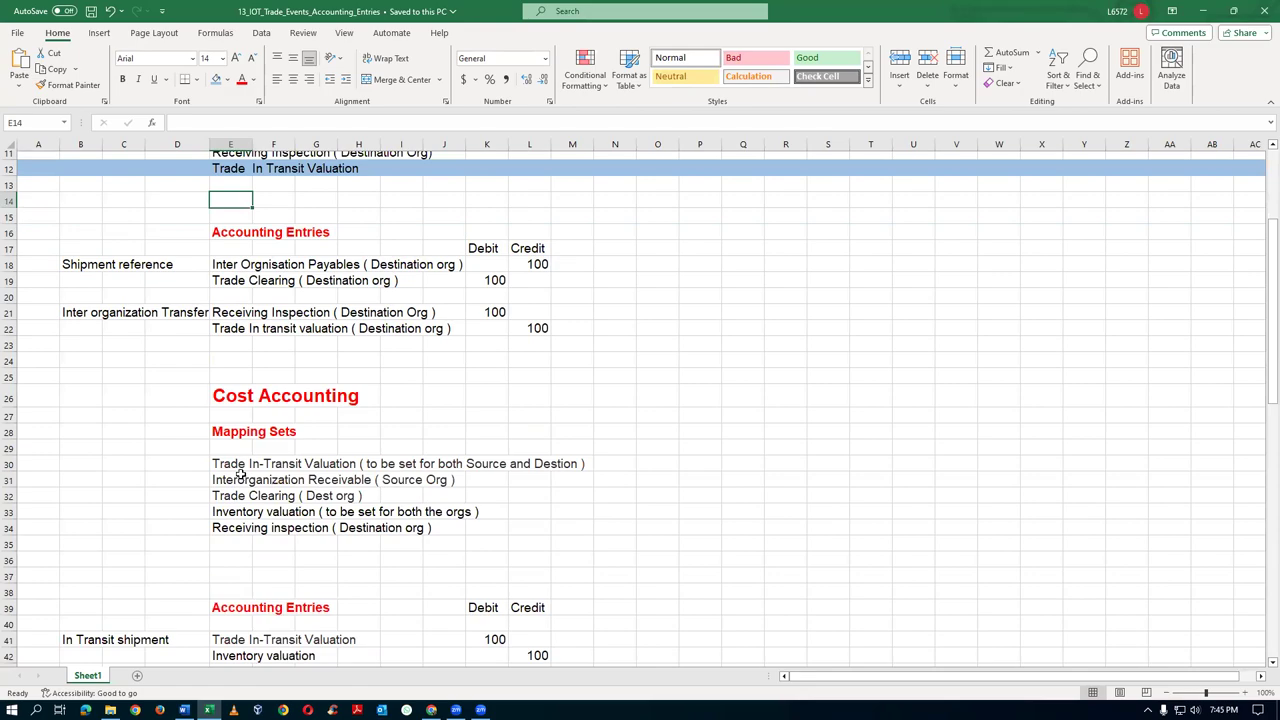
Back in the browser's receipt accounting review, expand the Shipment Reference transaction's second journal error and copy the mapping set name Interorganization Payables_RA
key("alt+Tab")
left_click(703, 18)
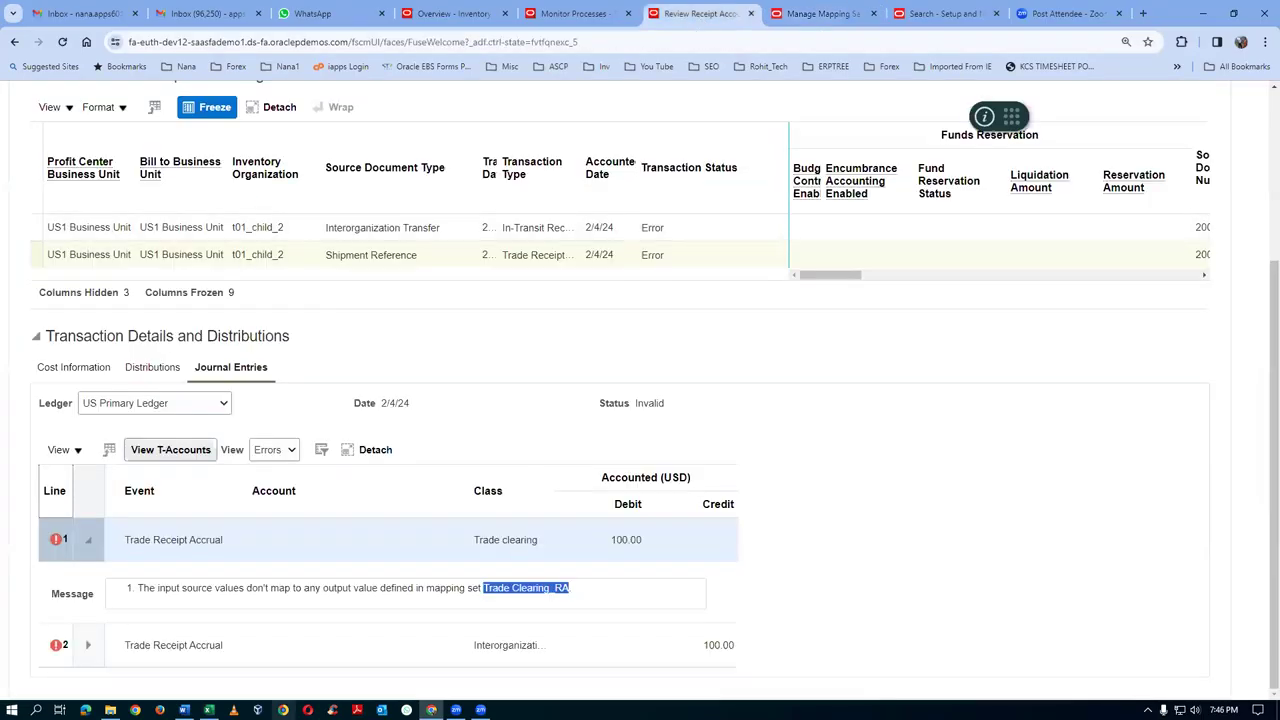
left_click(88, 645)
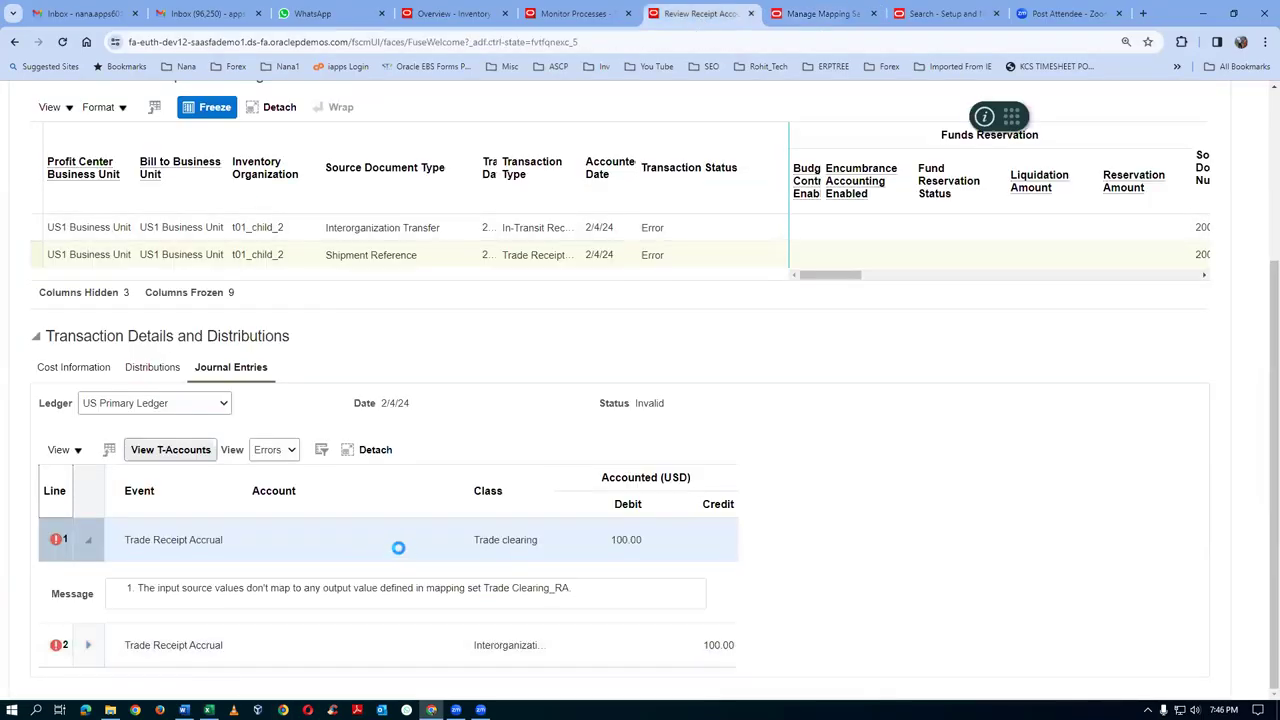
scroll(640, 558, "down", 1)
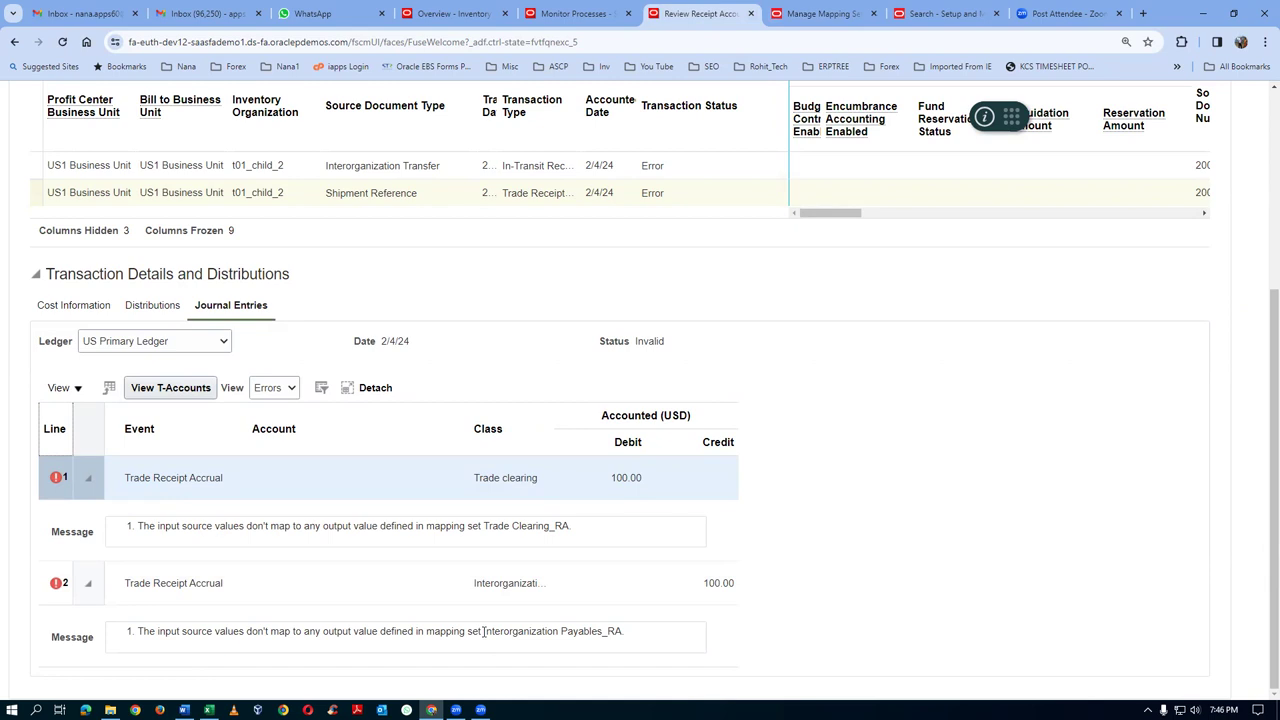
left_click_drag(484, 631, 620, 645)
key("ctrl+c")
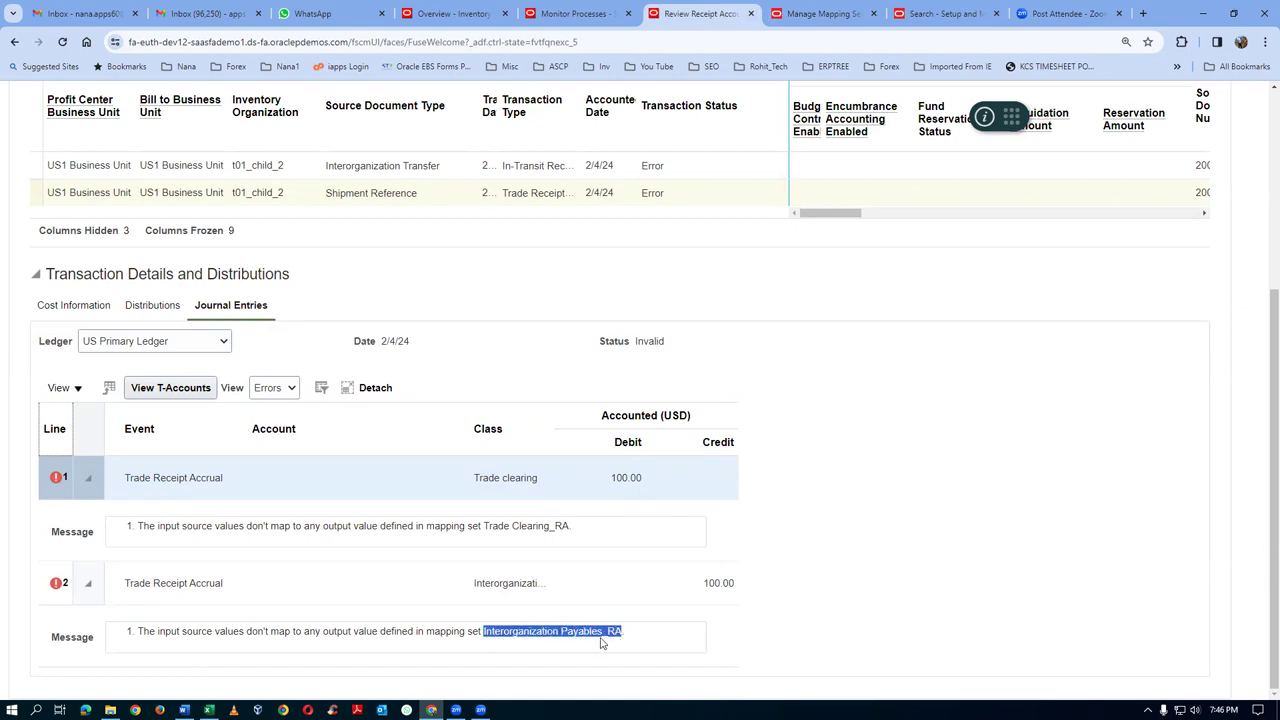
Return to Manage Mapping Sets, search for Interorganization Payables_RA and open that mapping set for editing
left_click(820, 15)
left_click(27, 200)
left_click_drag(340, 231, 103, 288)
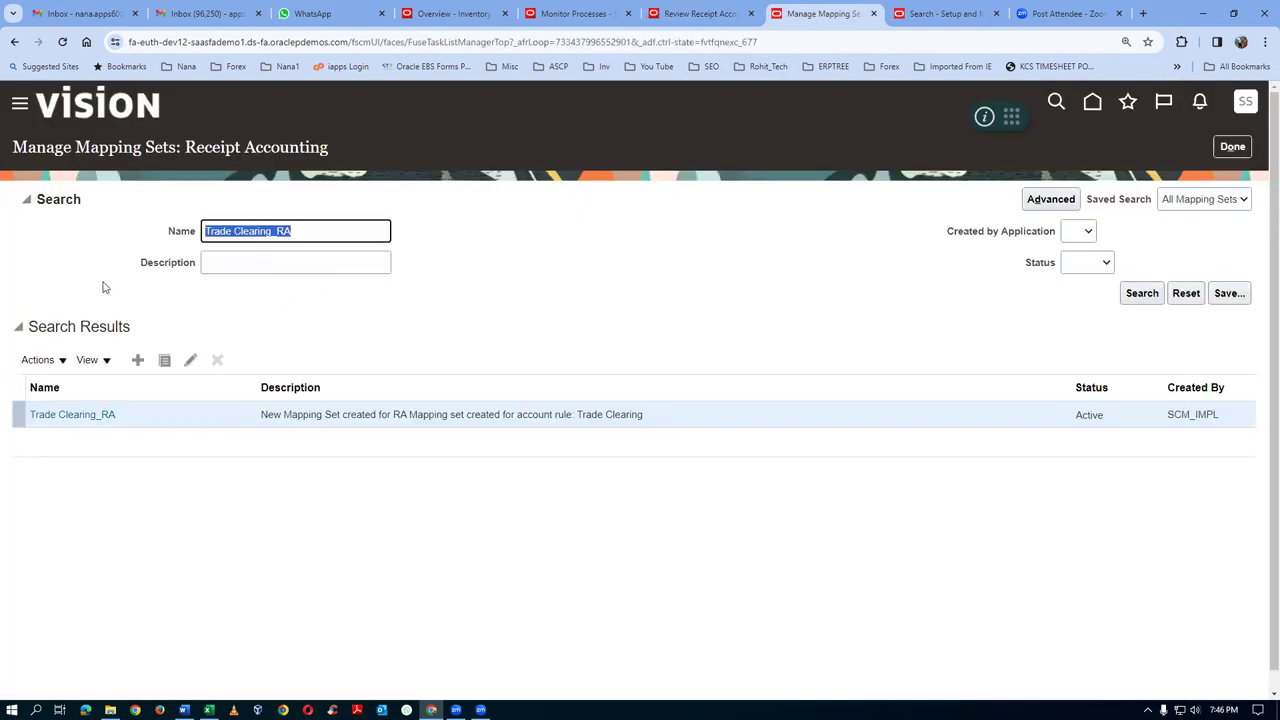
key("ctrl+v")
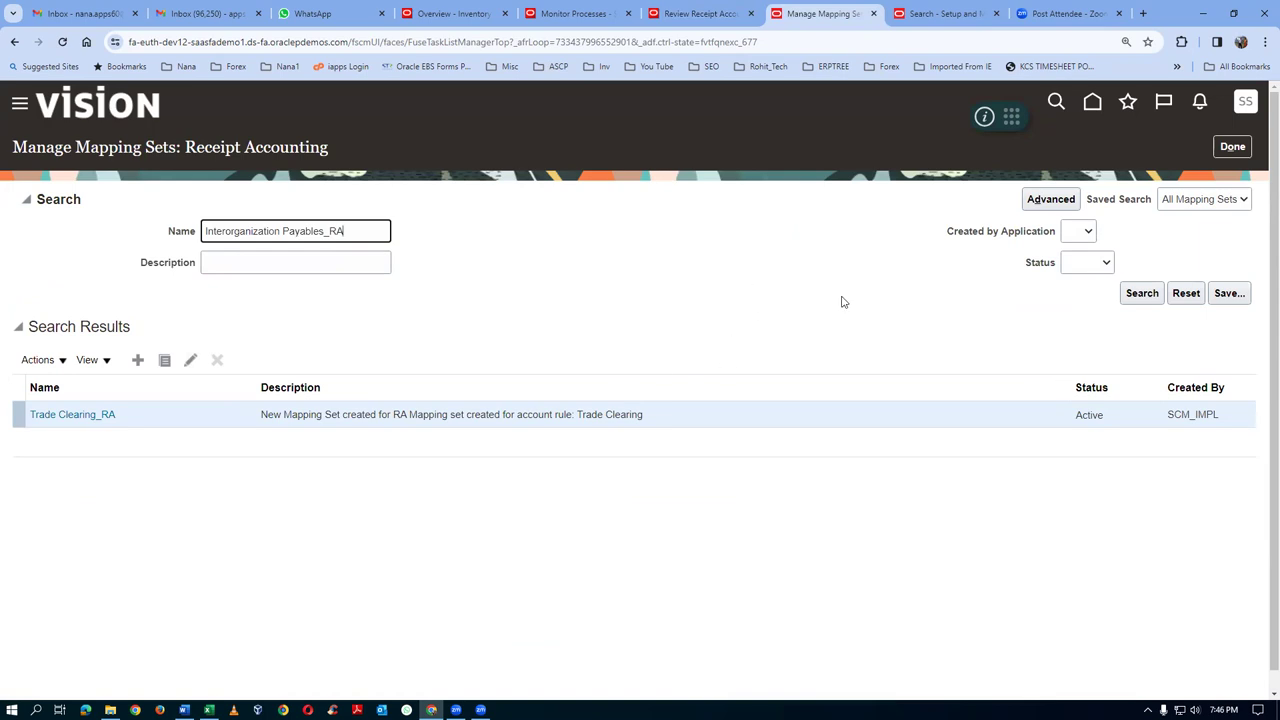
left_click(1142, 294)
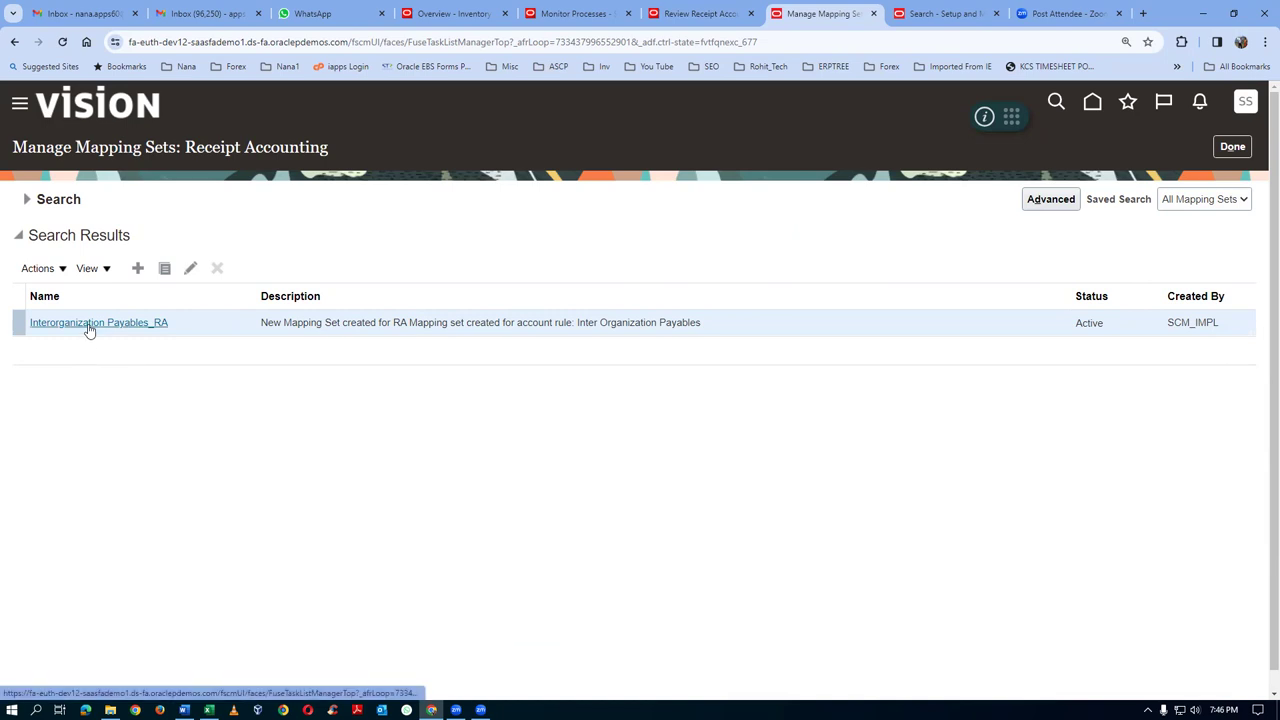
left_click(89, 326)
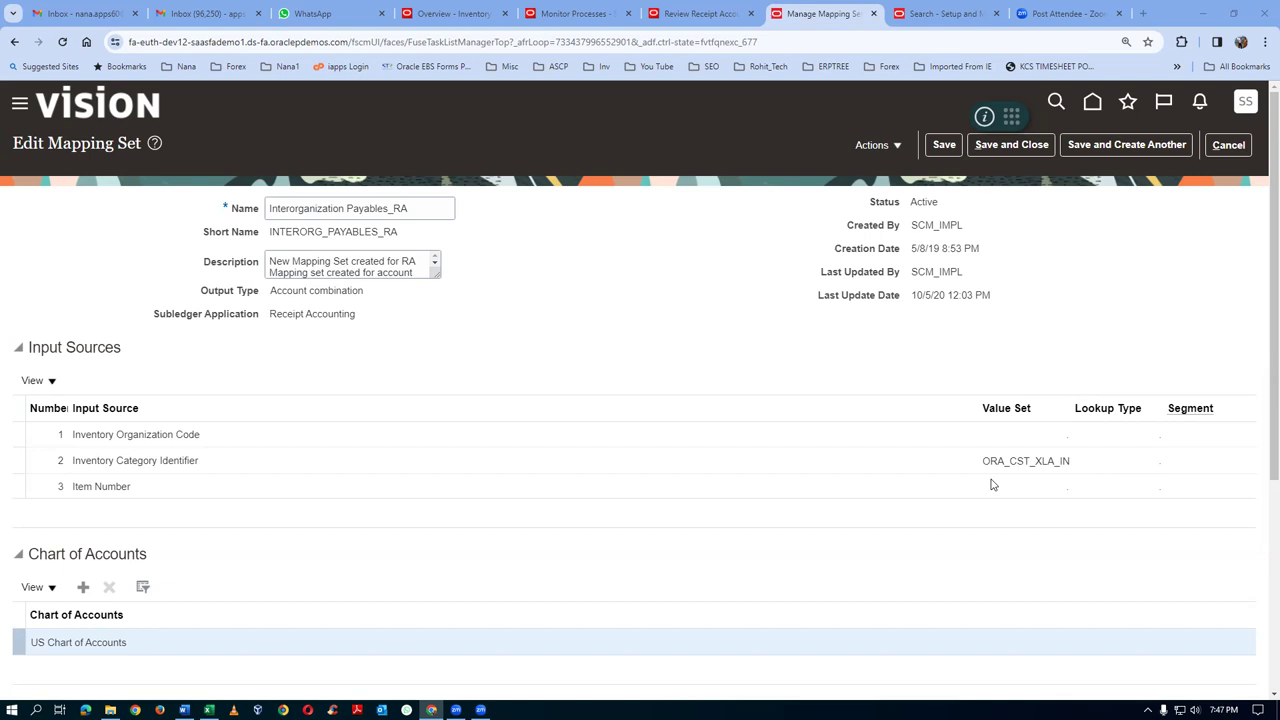
Copy the organization 001 mapping's output account combination in the Interorganization Payables_RA mapping set
scroll(1257, 466, "down", 3)
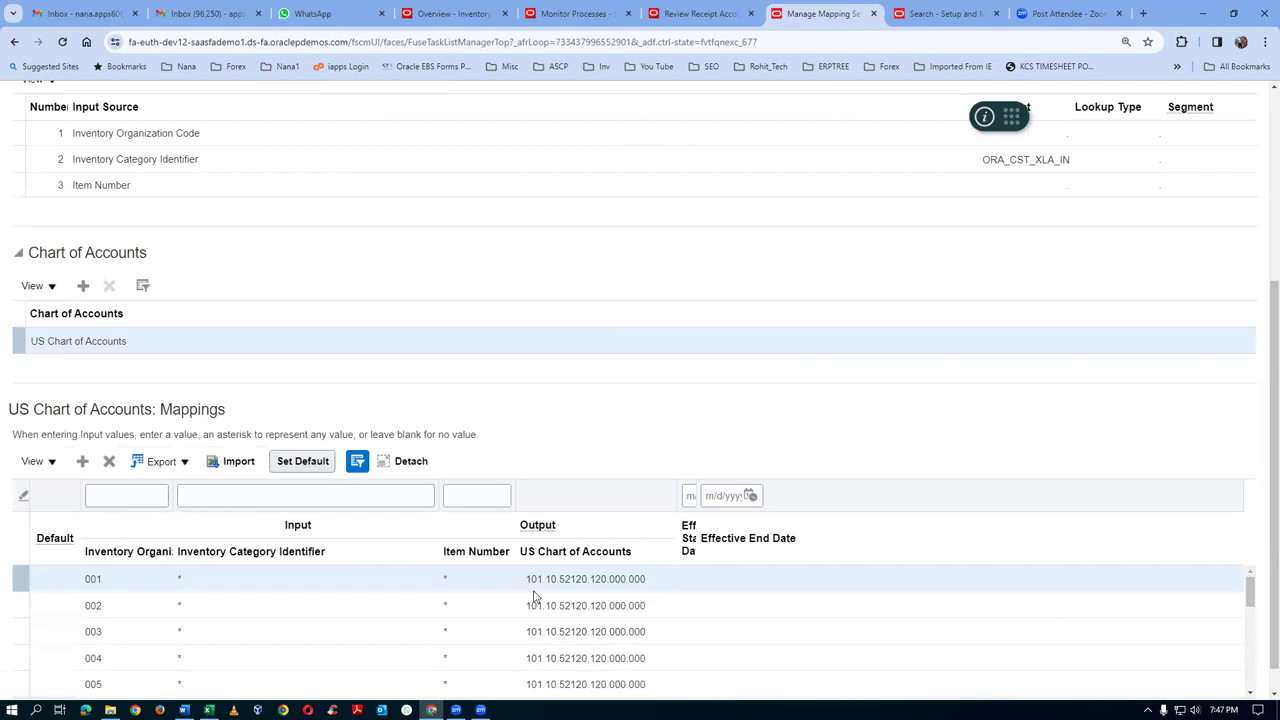
left_click(574, 579)
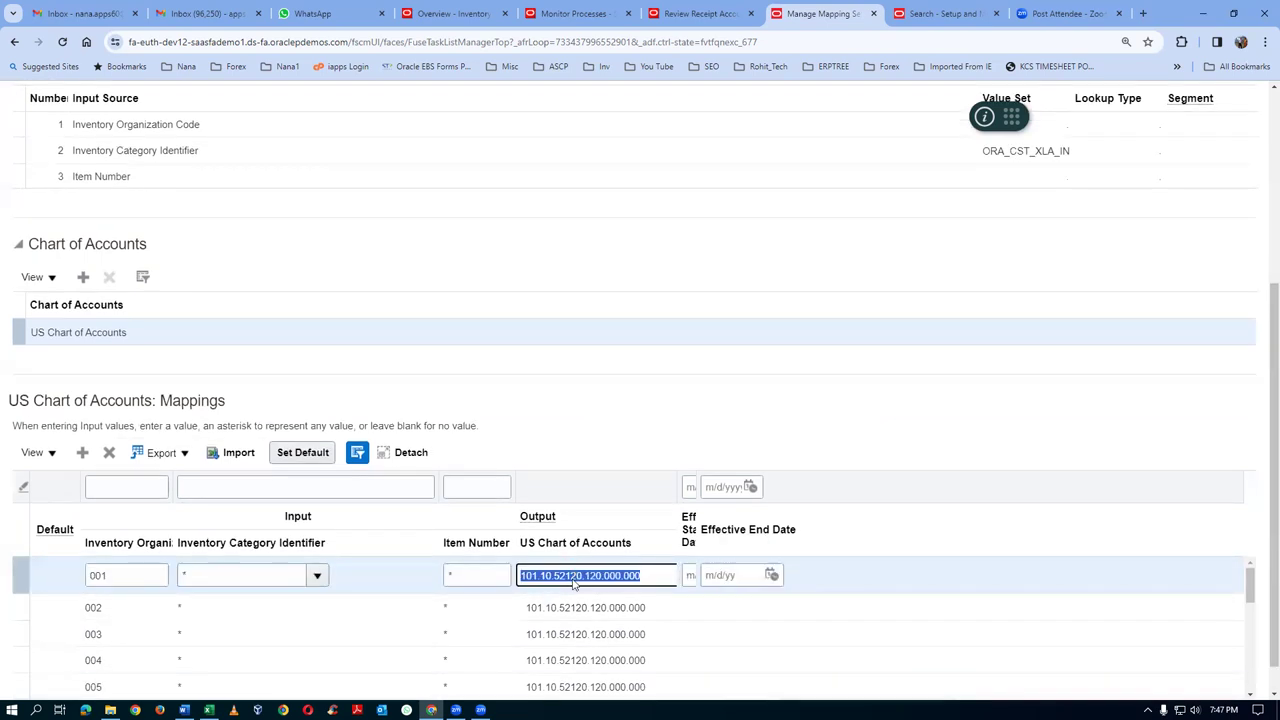
scroll(574, 586, "down", 3)
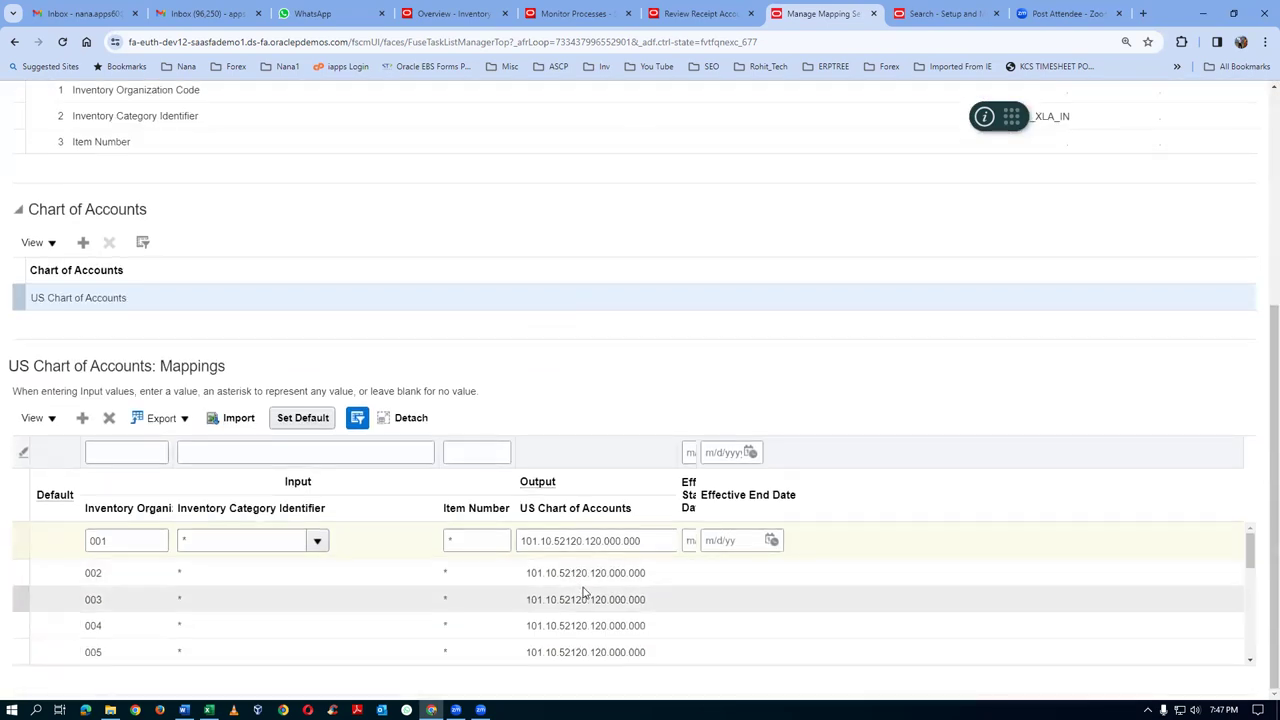
left_click(553, 541)
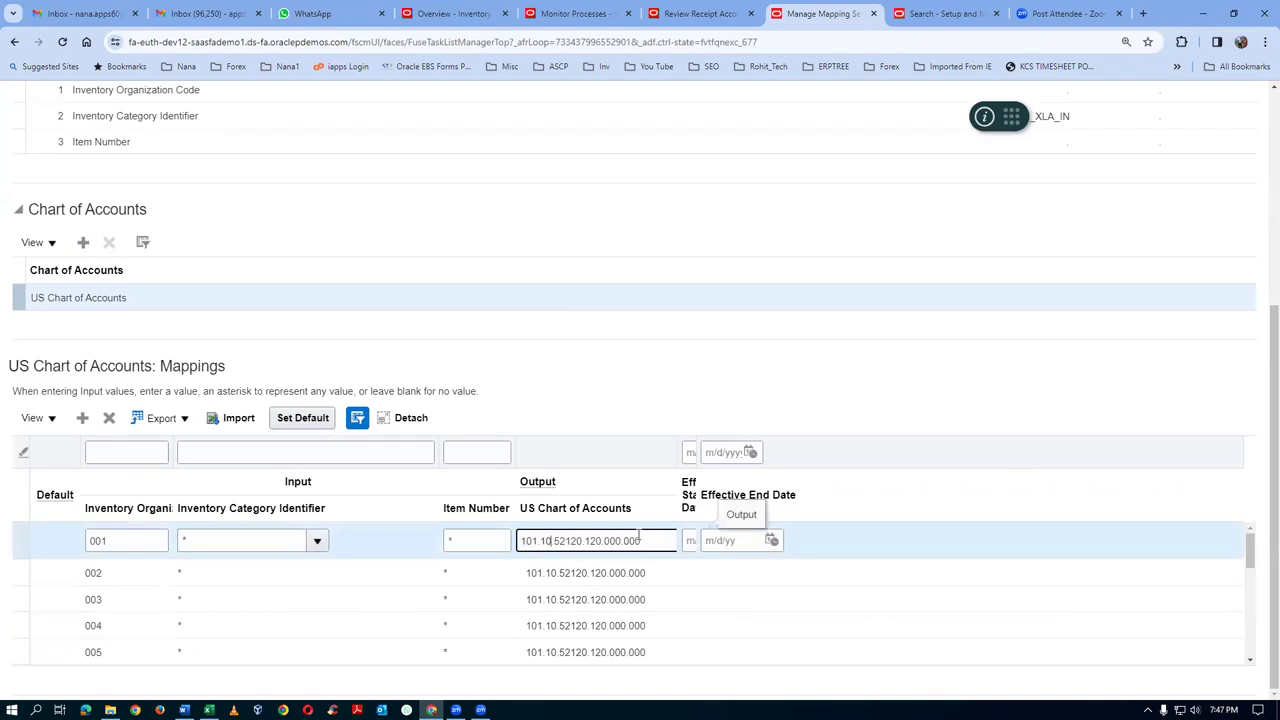
double_click(606, 541)
key("ctrl+c")
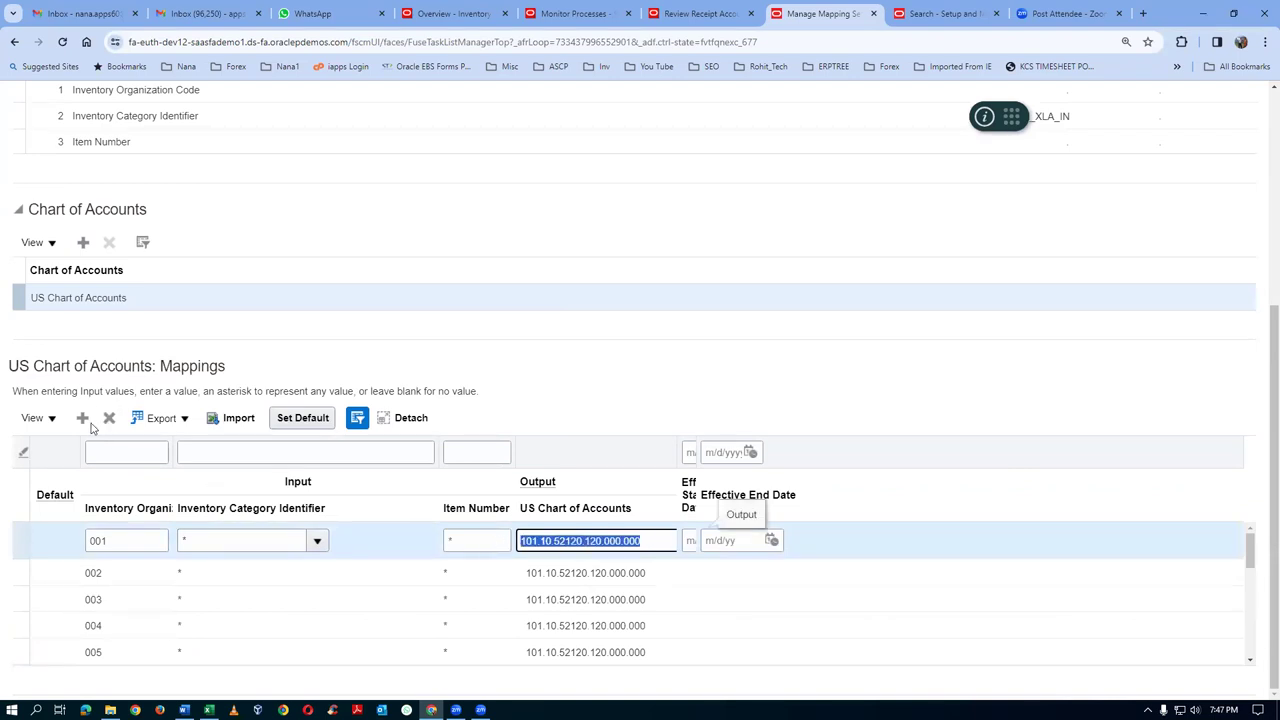
Add a mapping for organization T012 with category *, item number * and output 101.10.52120.120.000.000, then save and close the mapping set
left_click(84, 419)
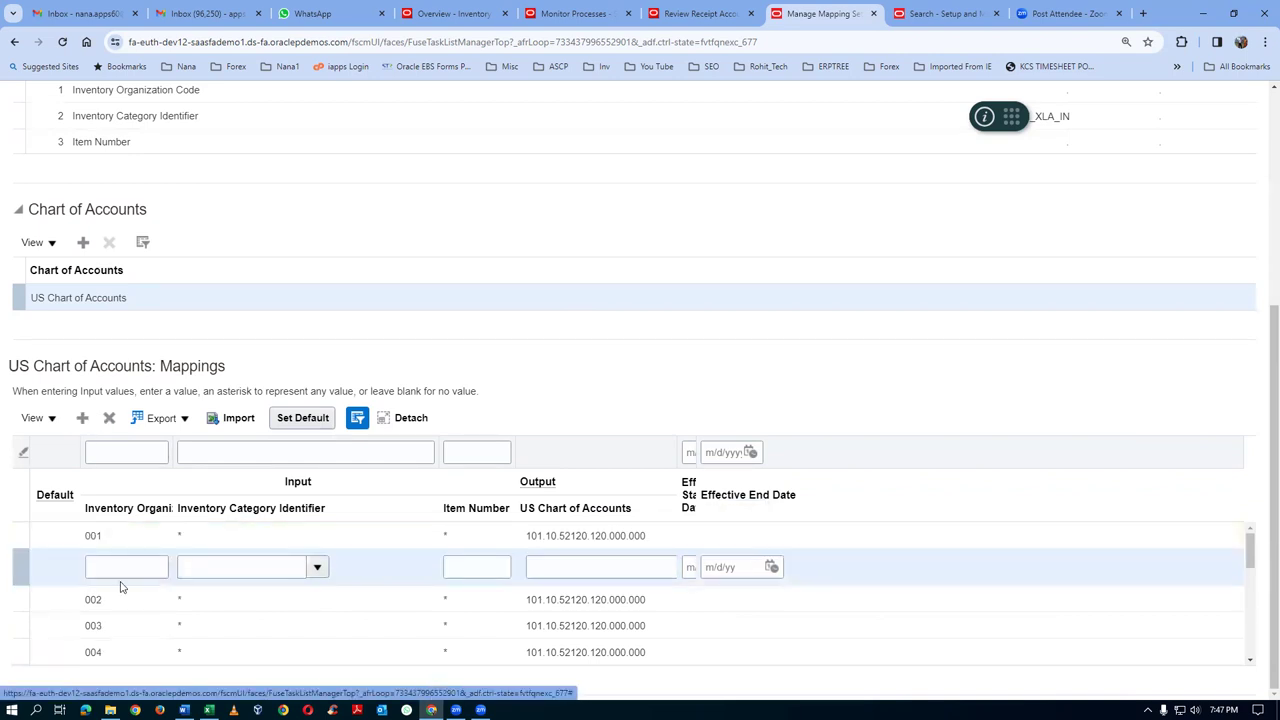
left_click(124, 571)
type("T012")
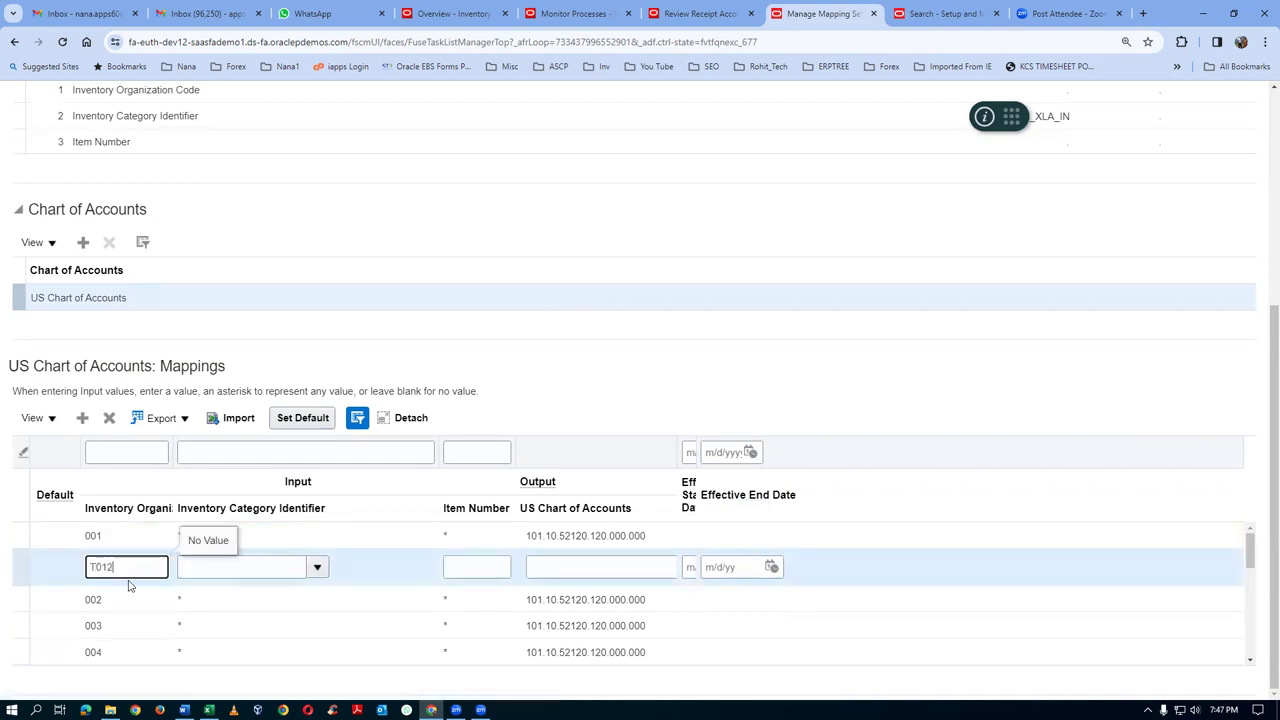
key("Tab")
left_click(317, 567)
left_click(215, 292)
left_click(450, 568)
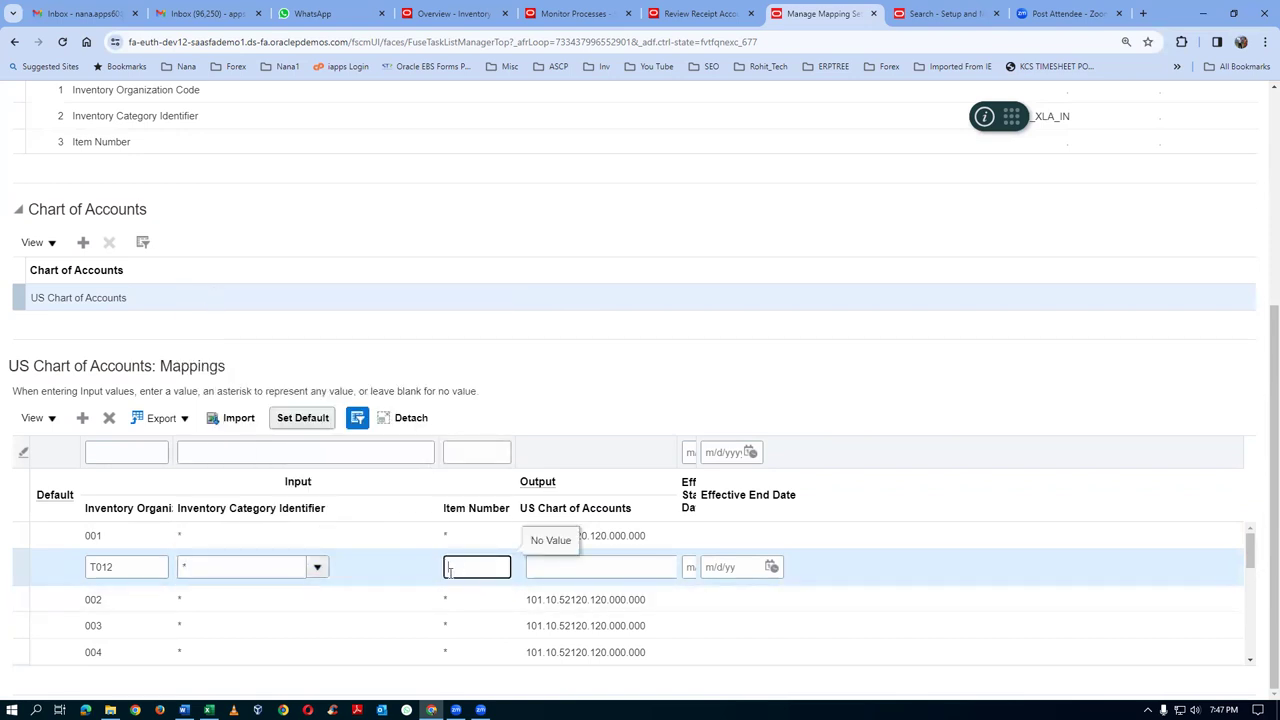
type("*")
key("Tab")
key("ctrl+v")
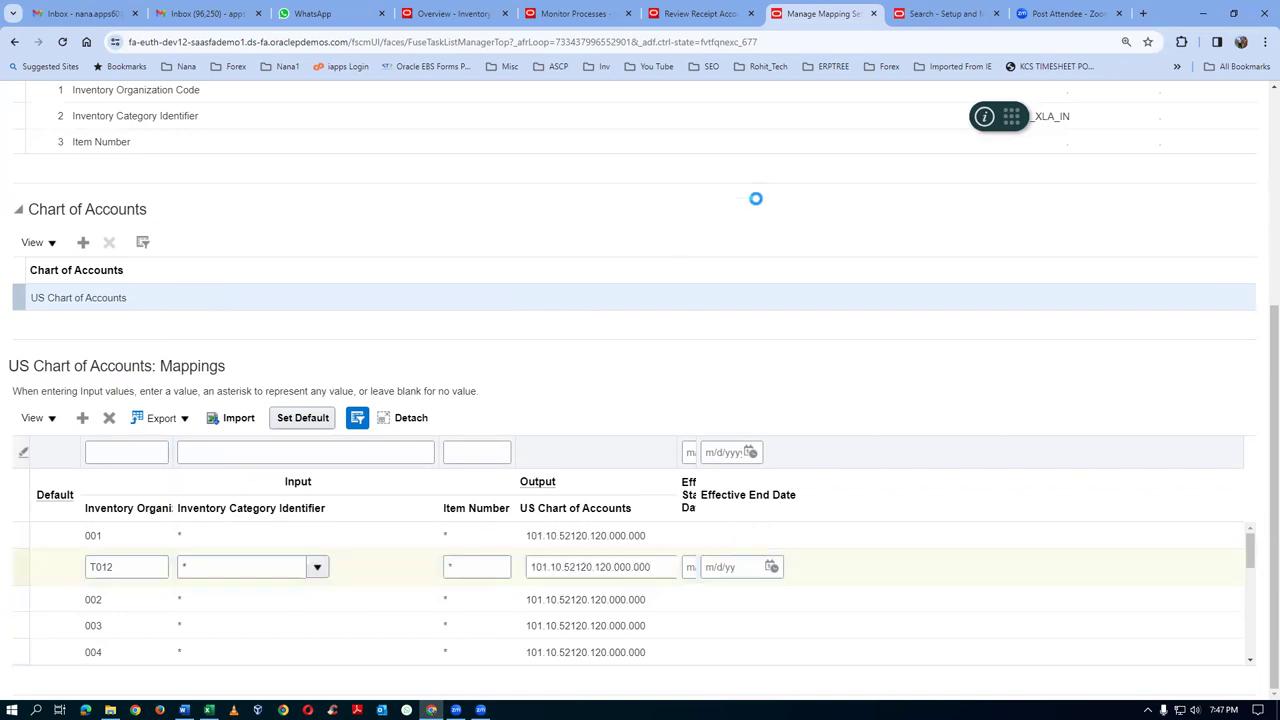
scroll(763, 240, "up", 5)
left_click(1010, 150)
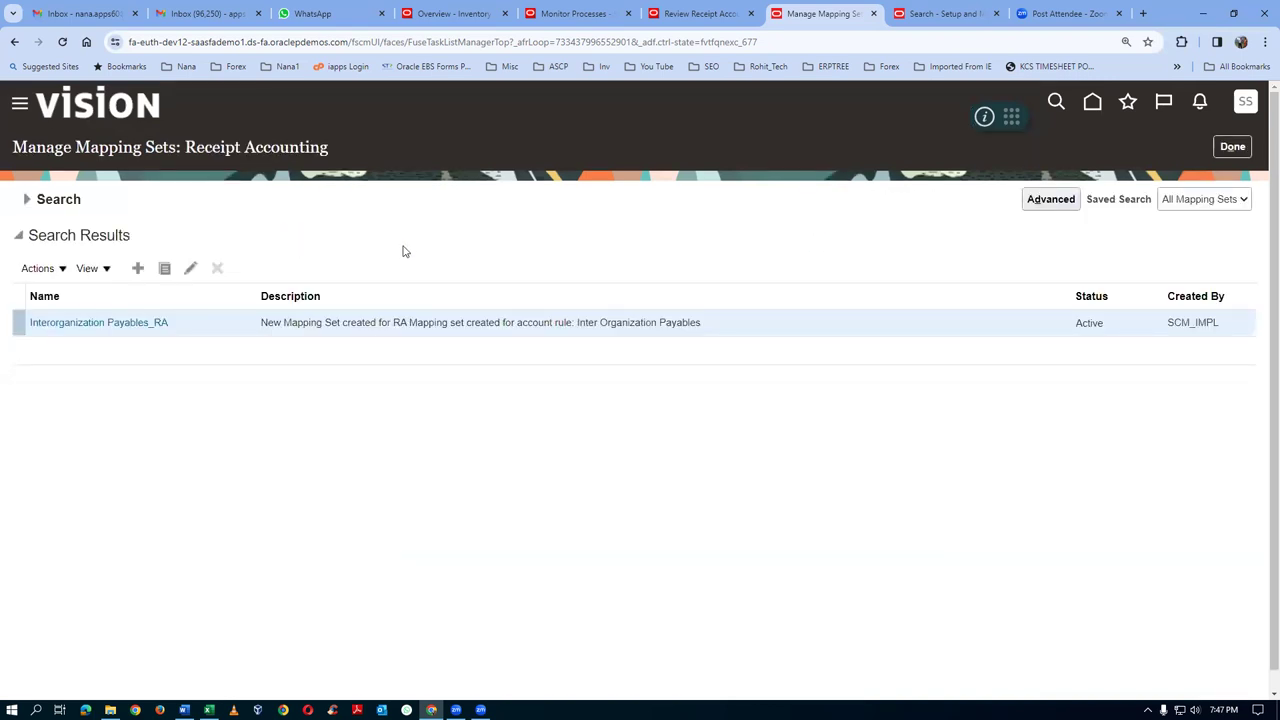
Switch to the Excel accounting entries workbook and fill row 10 (Interorganisation Payables) with light blue
key("alt+Tab")
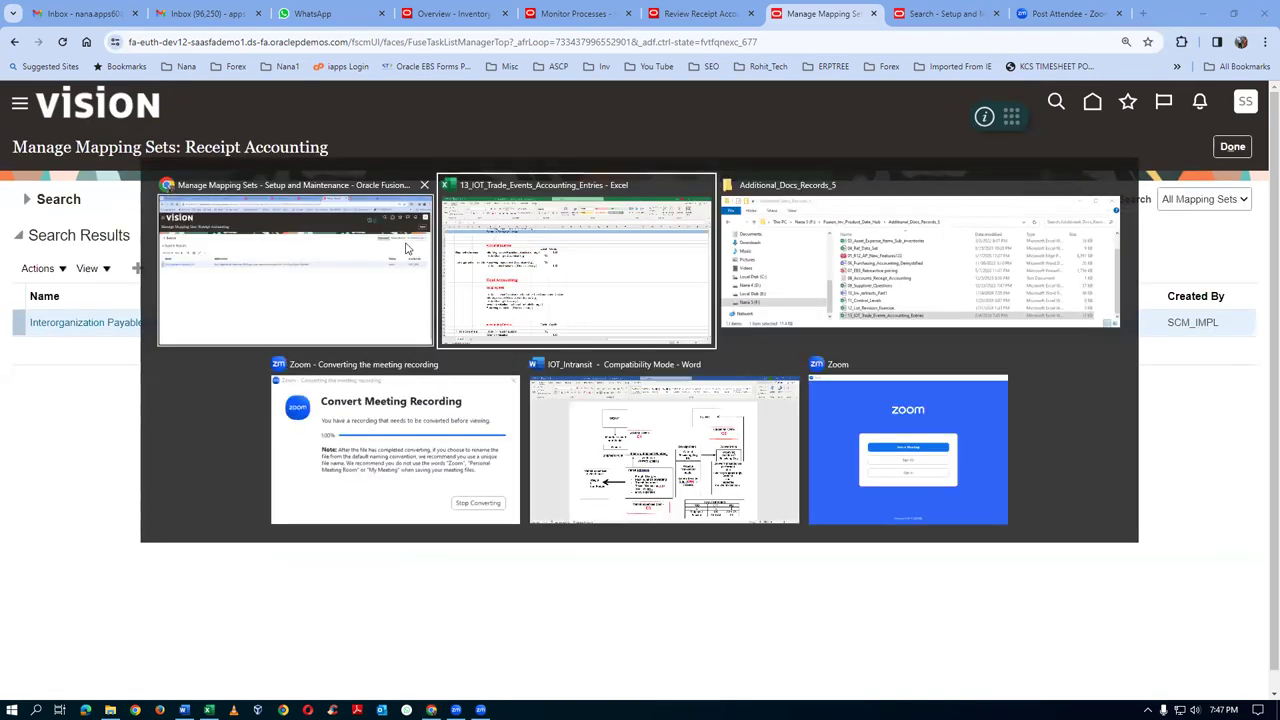
scroll(290, 368, "up", 3)
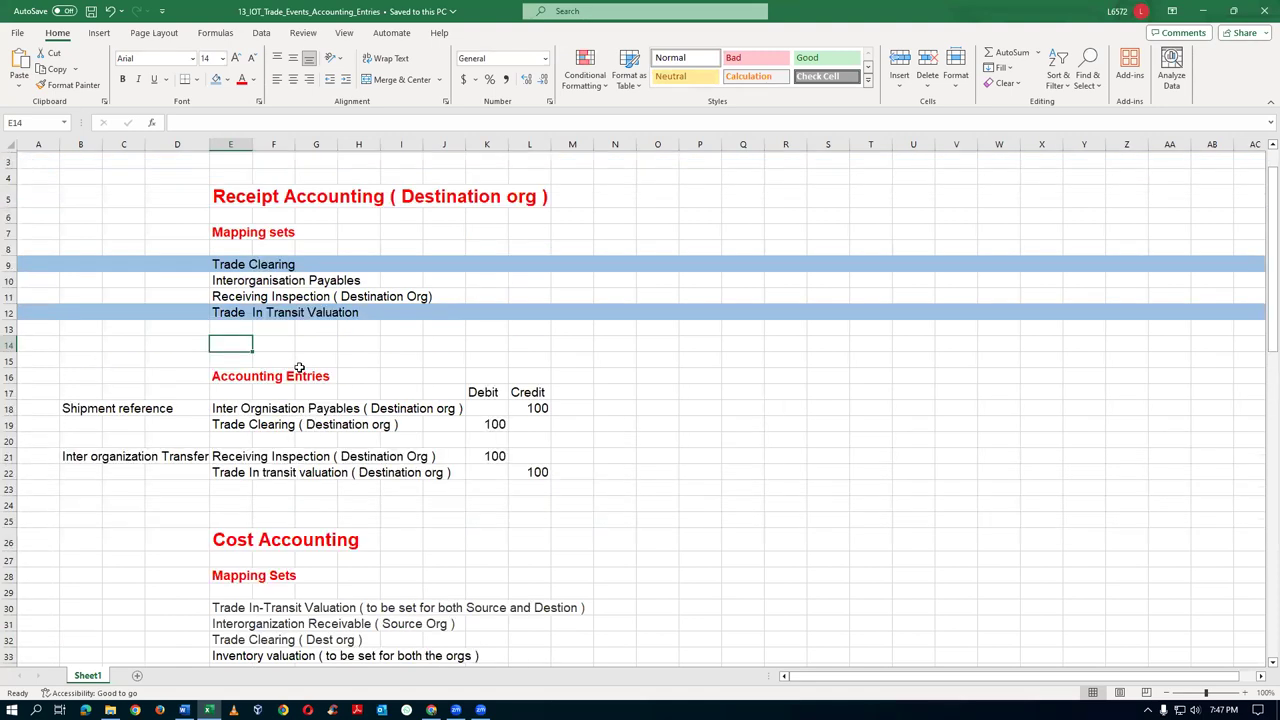
left_click(9, 328)
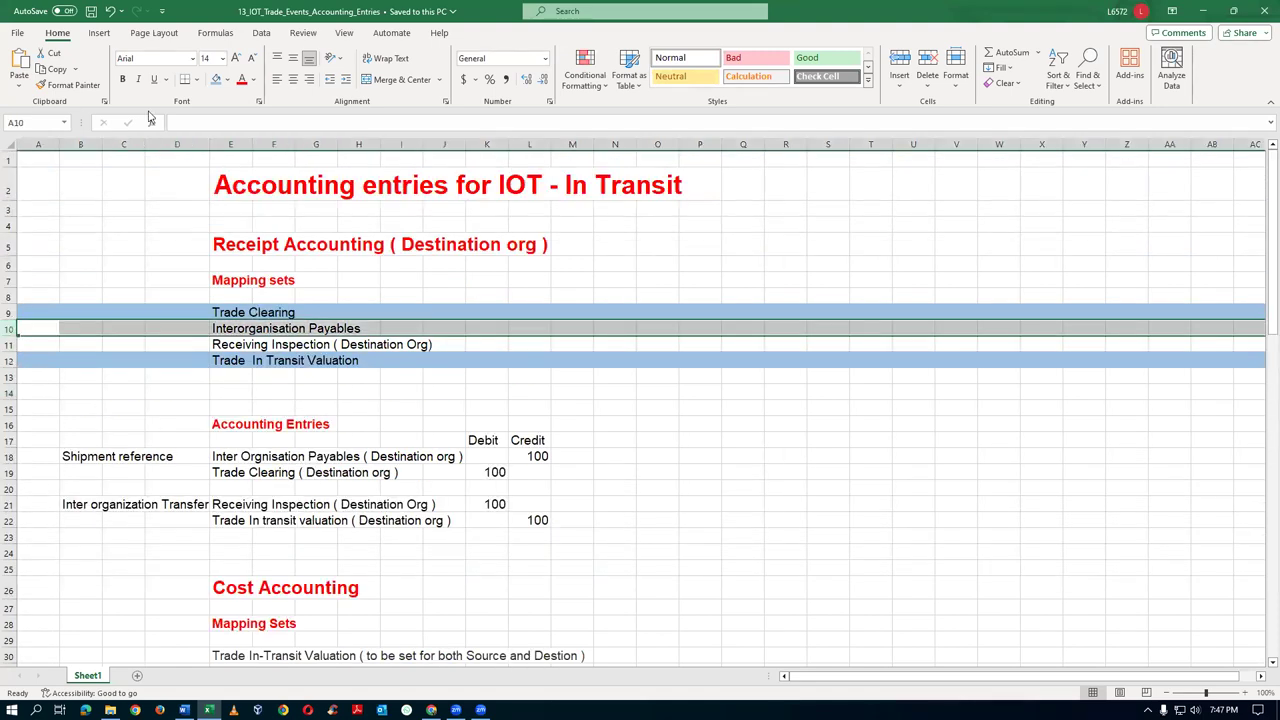
left_click(219, 82)
left_click(268, 407)
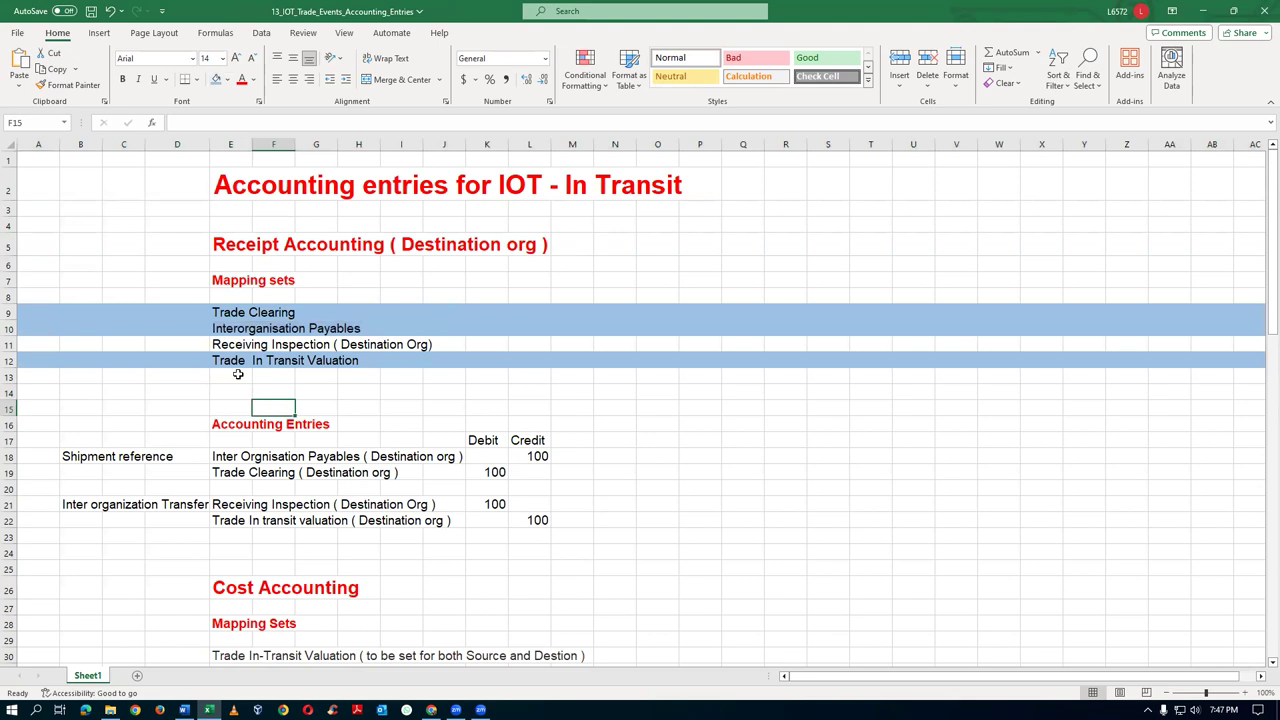
left_click(219, 344)
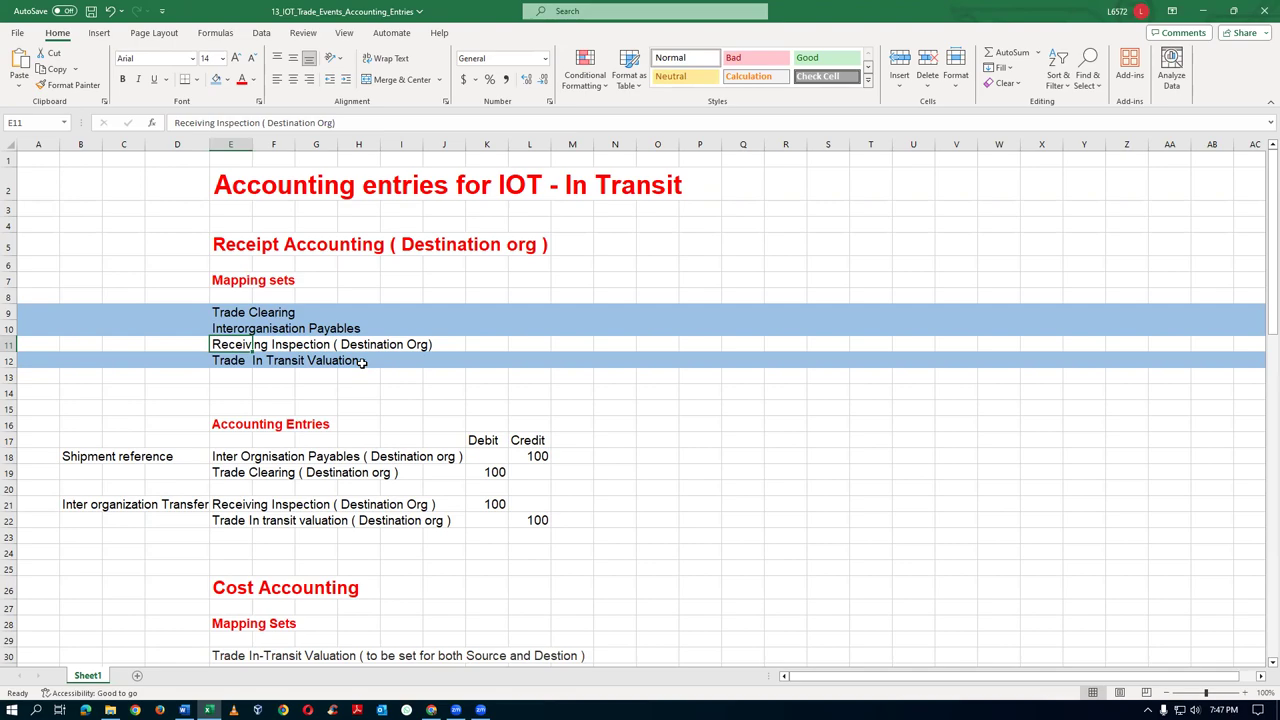
Back in the browser's Manage Mapping Sets, search for names starting with Rec and open Receiving Inspection_RA to its US Chart of Accounts mappings
key("alt+Tab")
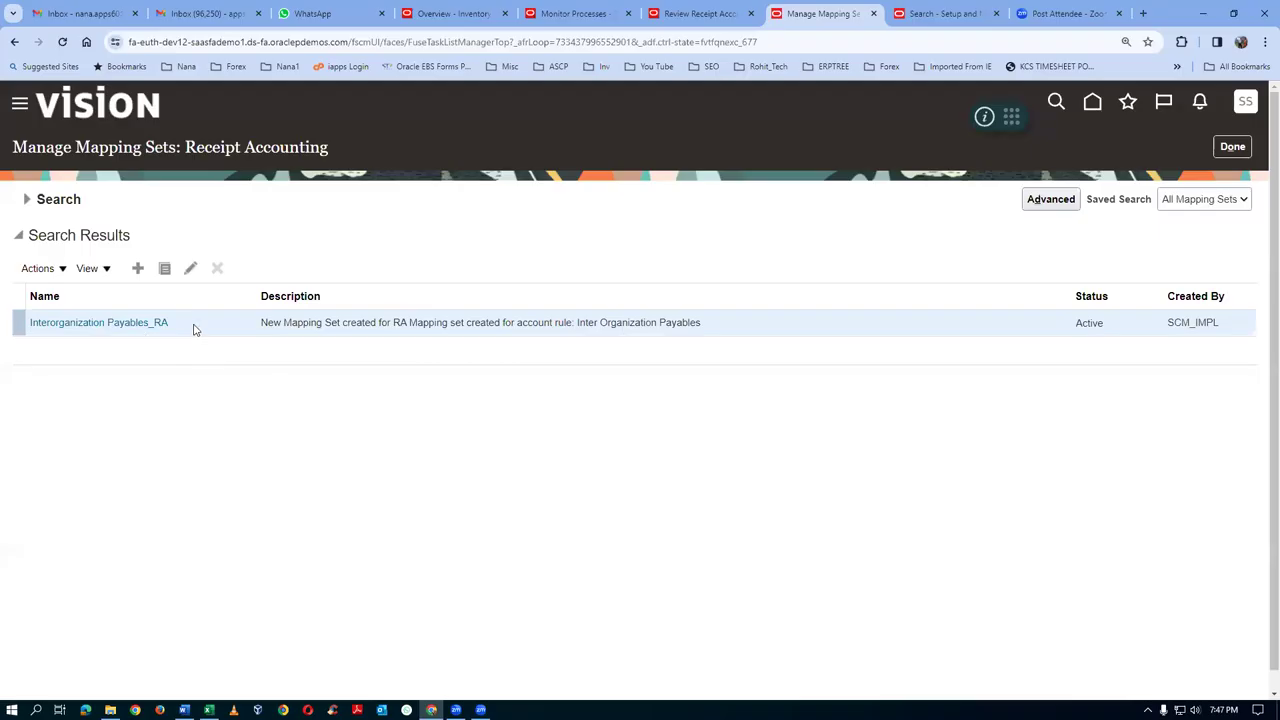
left_click(26, 199)
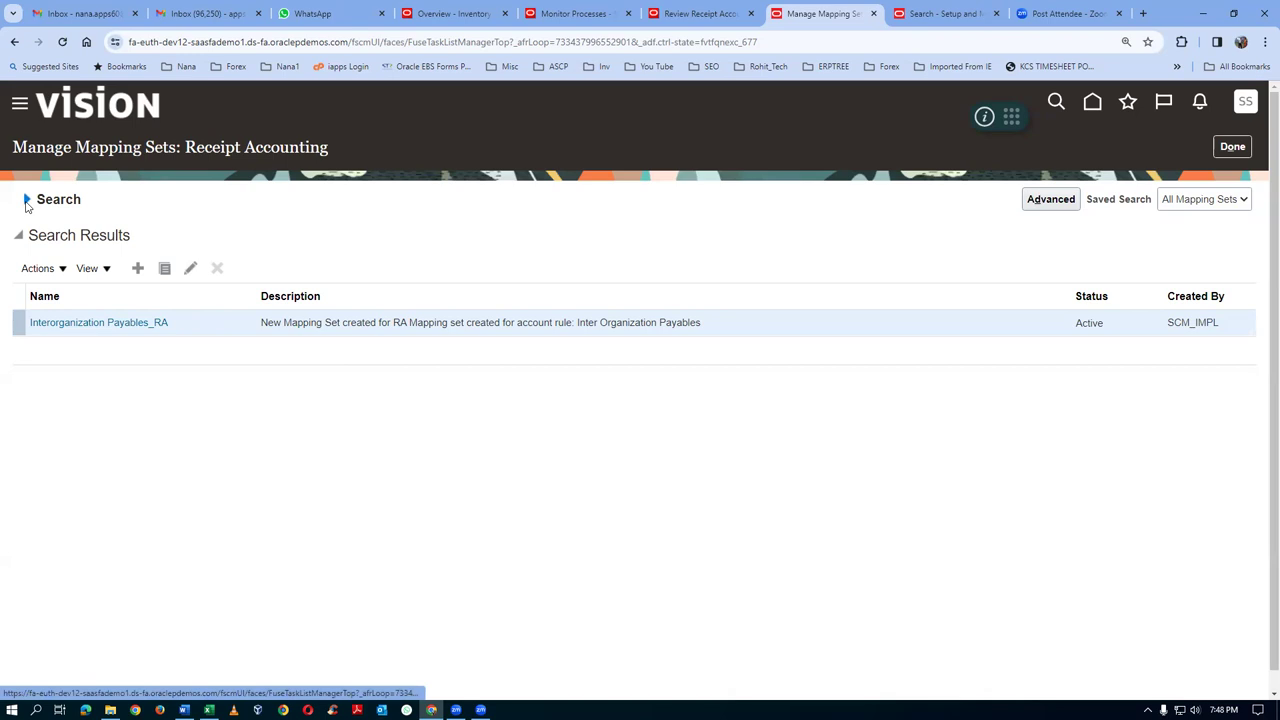
left_click_drag(366, 235, 4, 284)
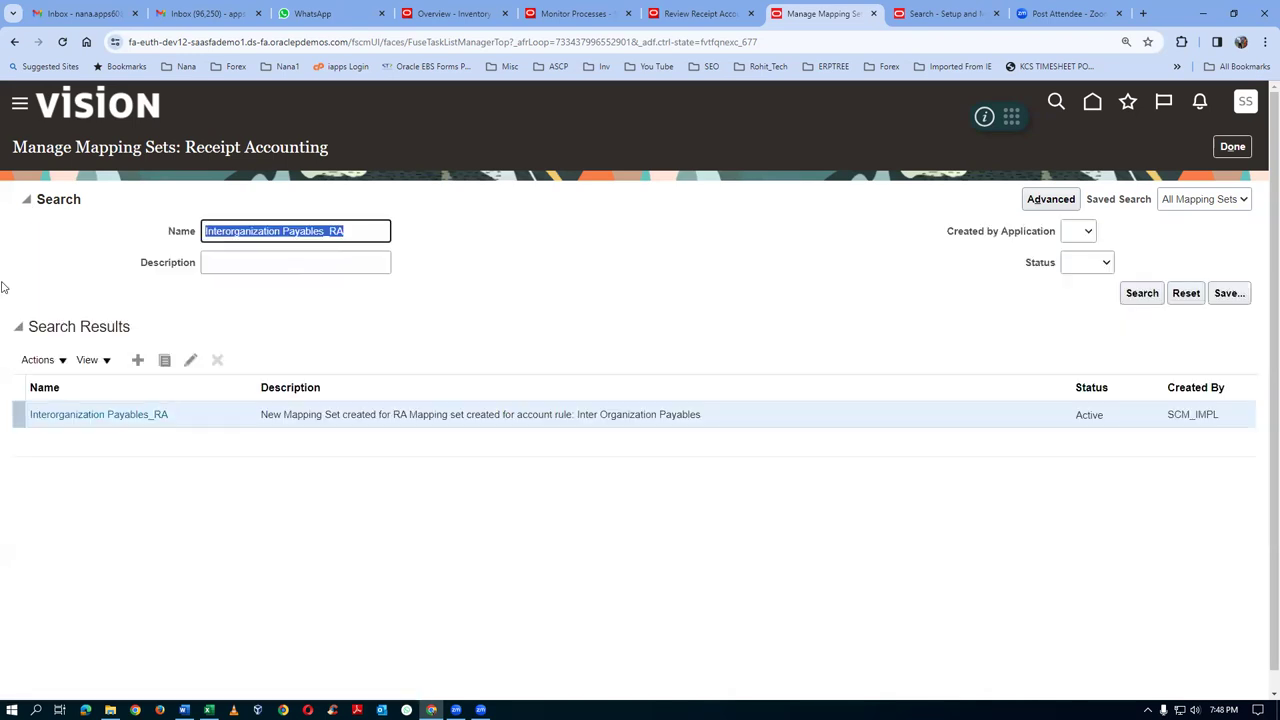
type("Rec")
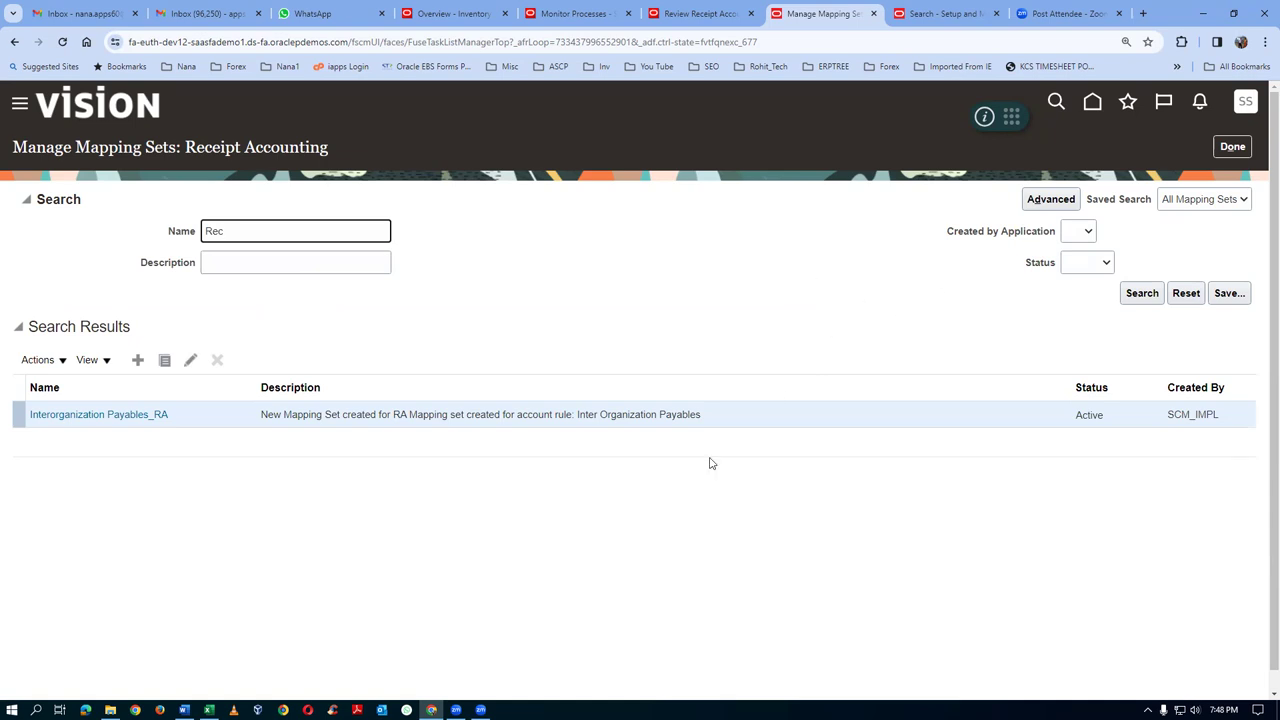
left_click(1141, 293)
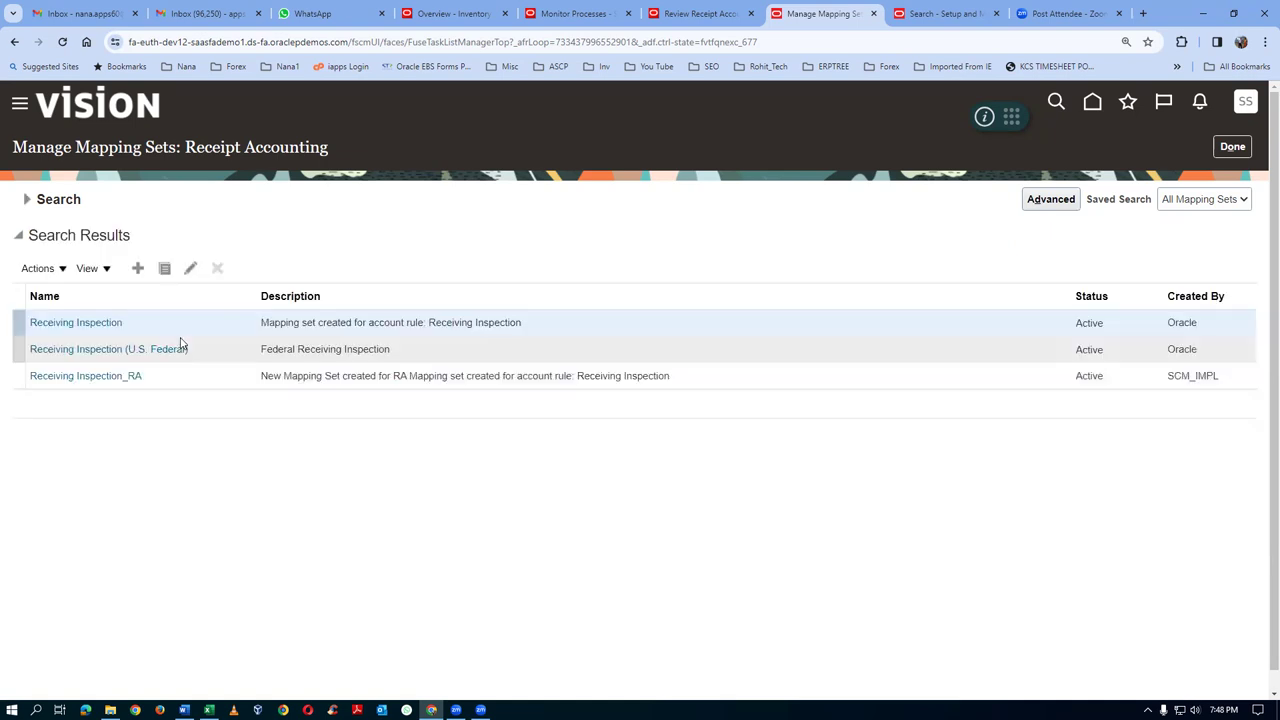
left_click(175, 370)
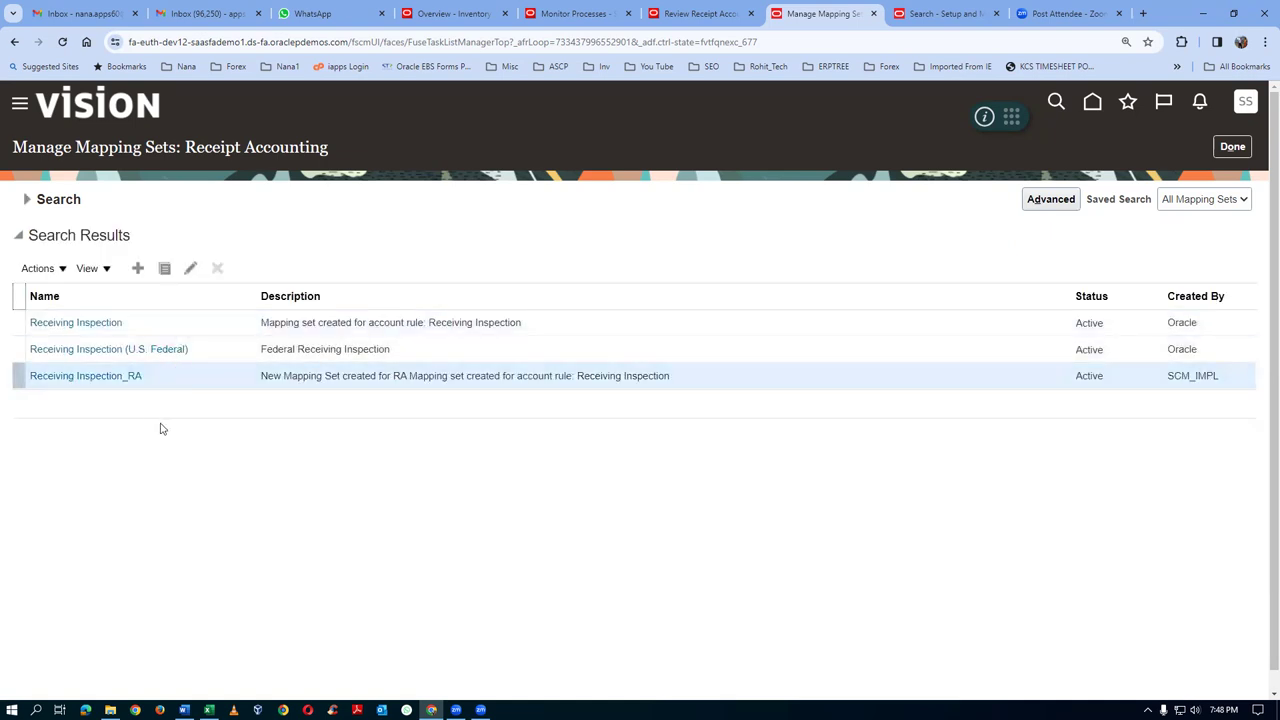
left_click(72, 375)
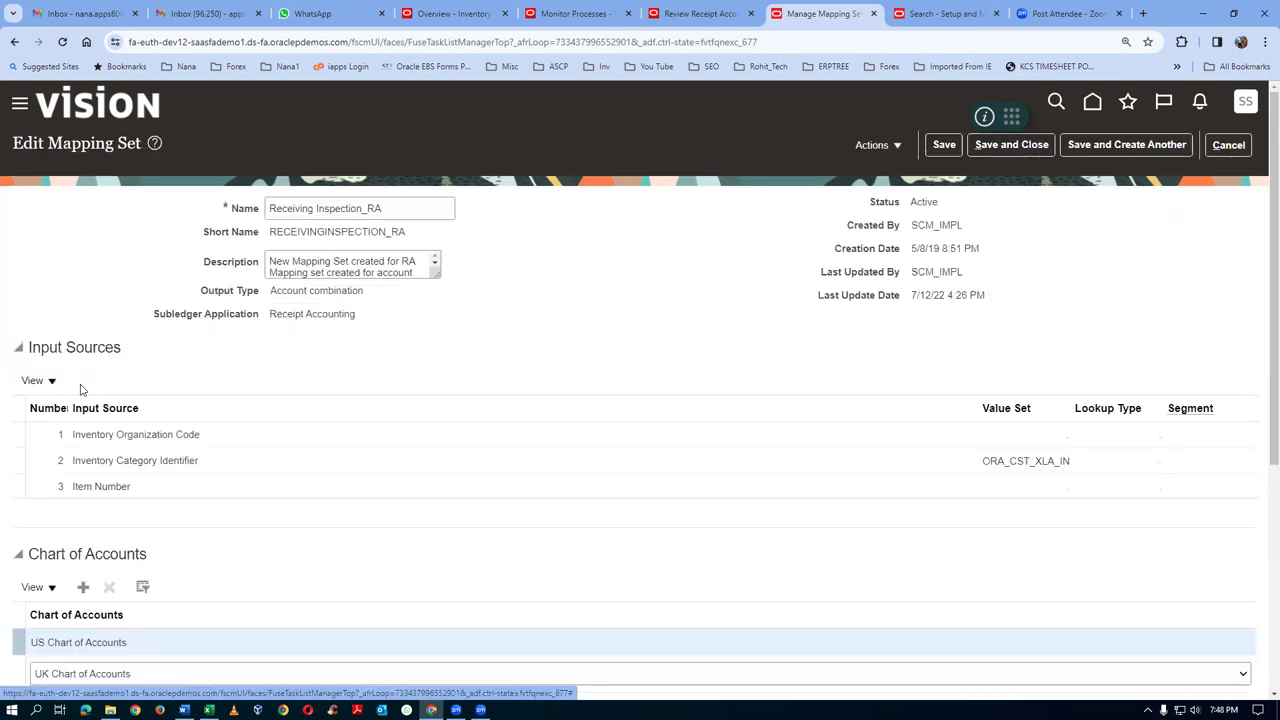
scroll(110, 441, "down", 4)
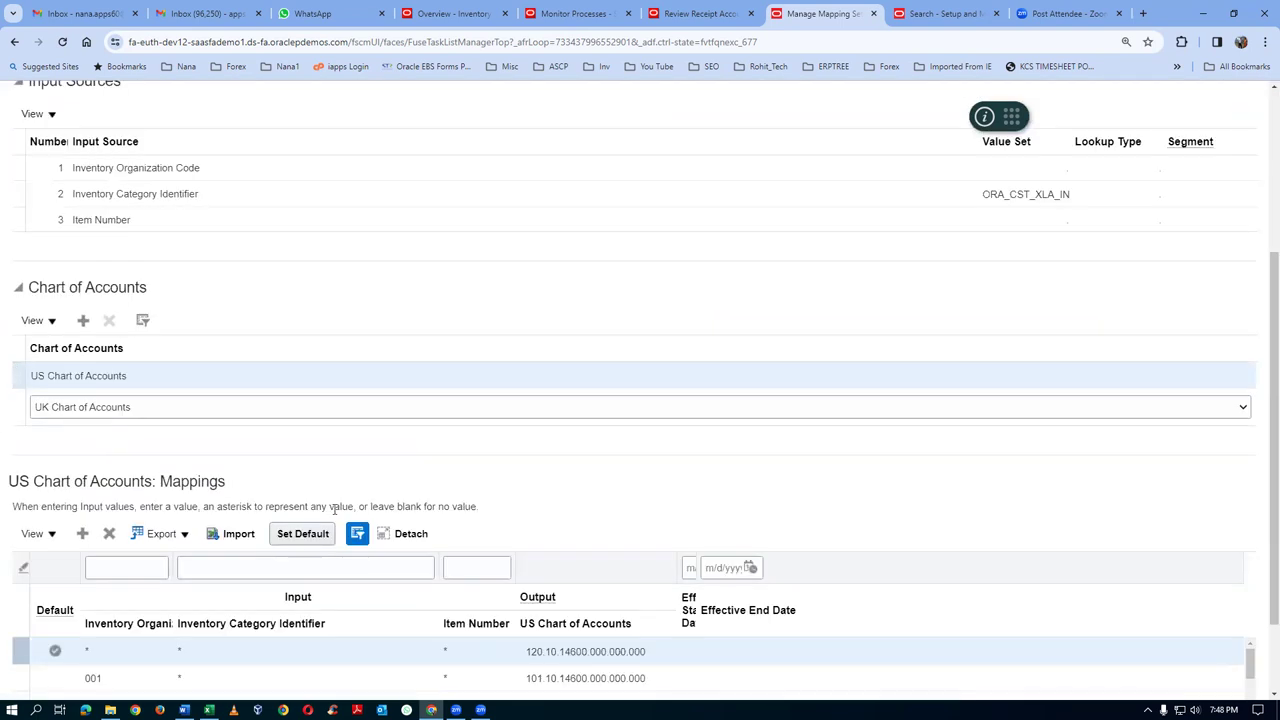
In the receipt accounting distributions review, examine the journal entry errors of the Interorganization Transfer transaction
left_click(700, 13)
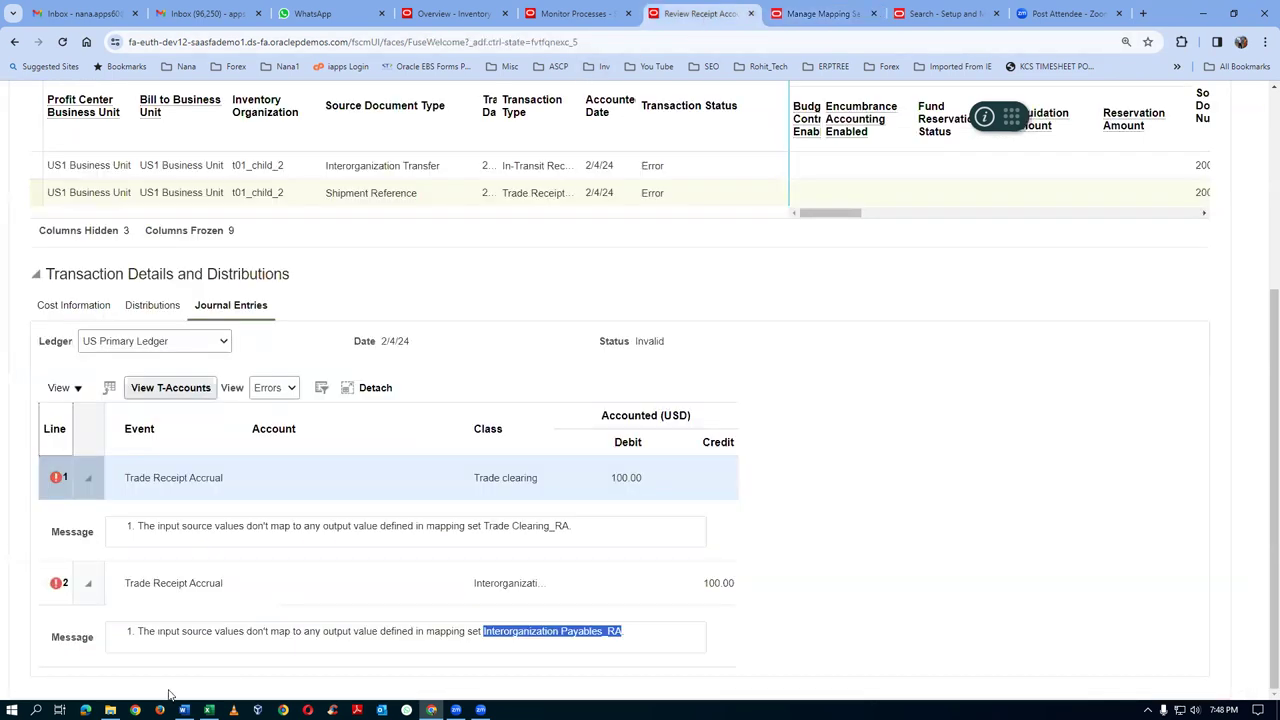
left_click(440, 197)
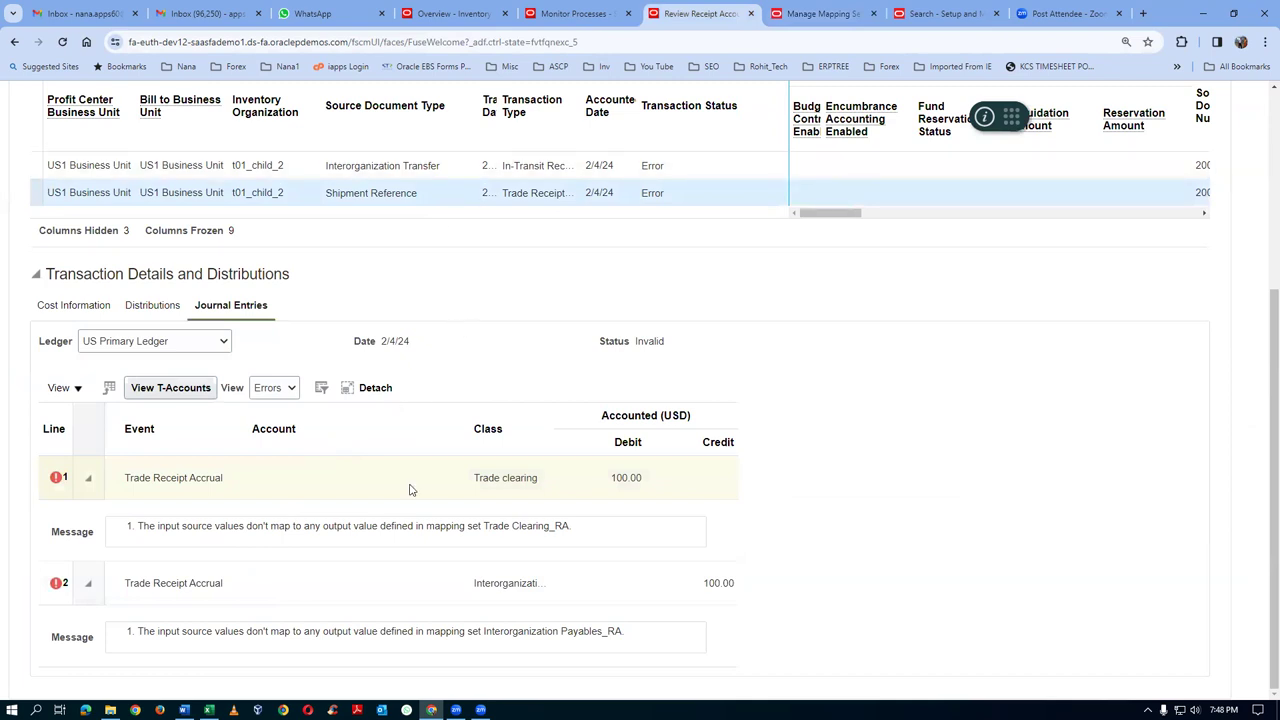
scroll(462, 391, "up", 2)
left_click(405, 372)
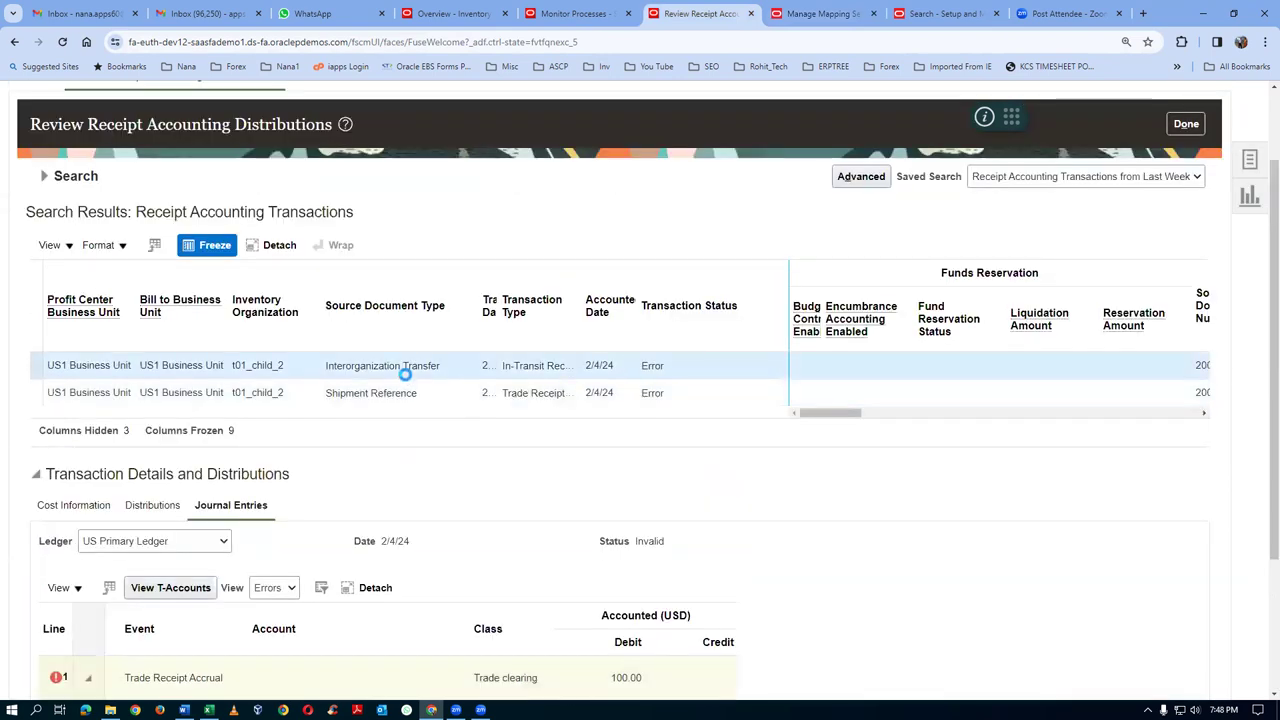
scroll(344, 565, "down", 1)
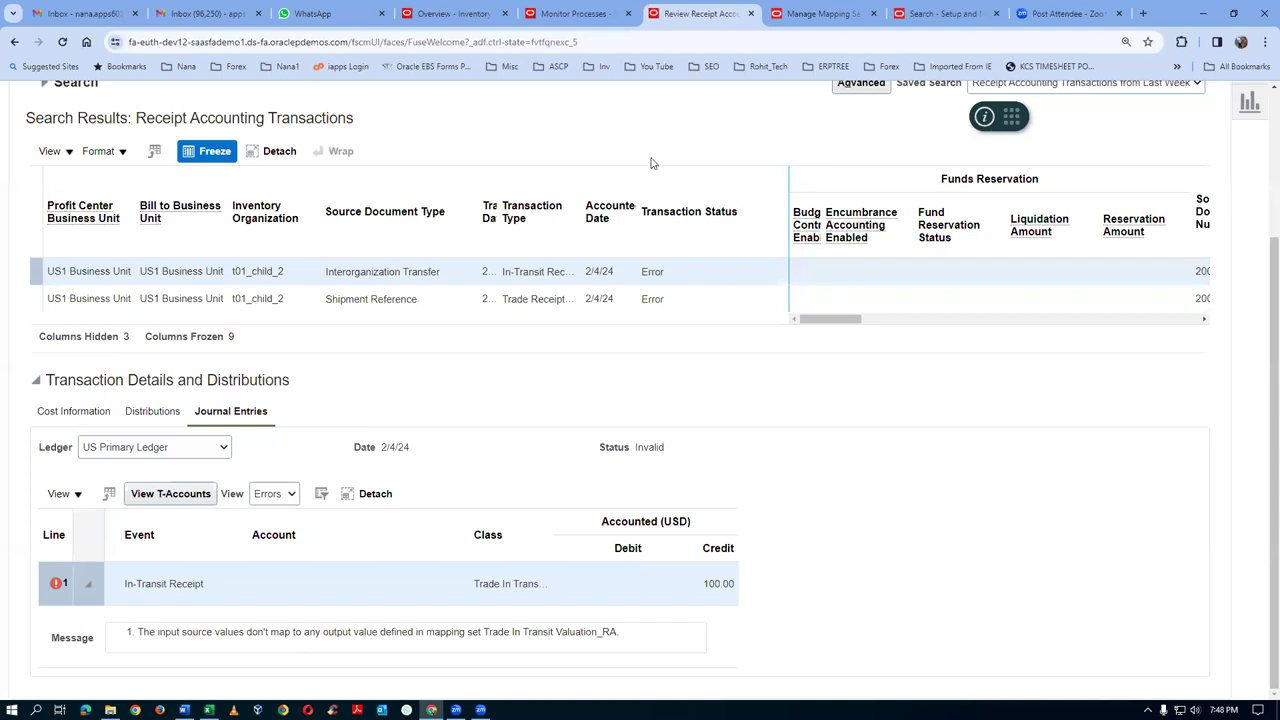
Return to the Receiving Inspection_RA mapping set and inspect the account segments of its default mapping's output
left_click(814, 16)
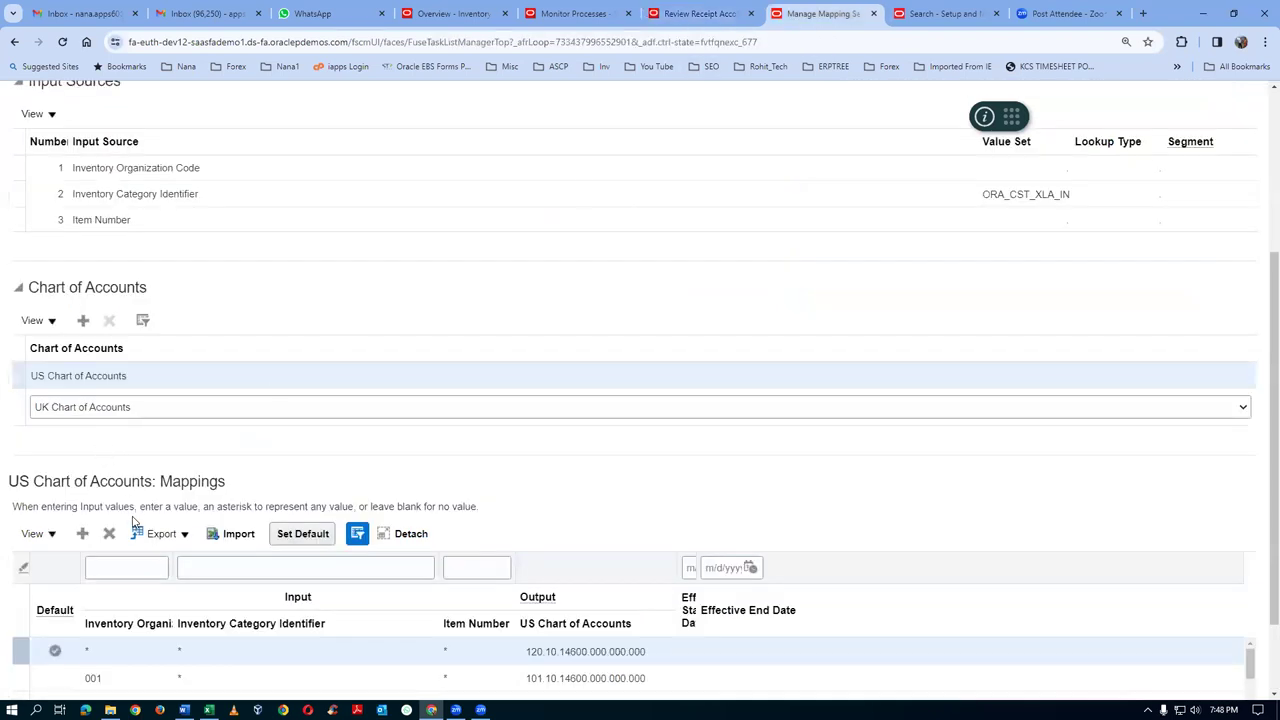
scroll(136, 520, "down", 1)
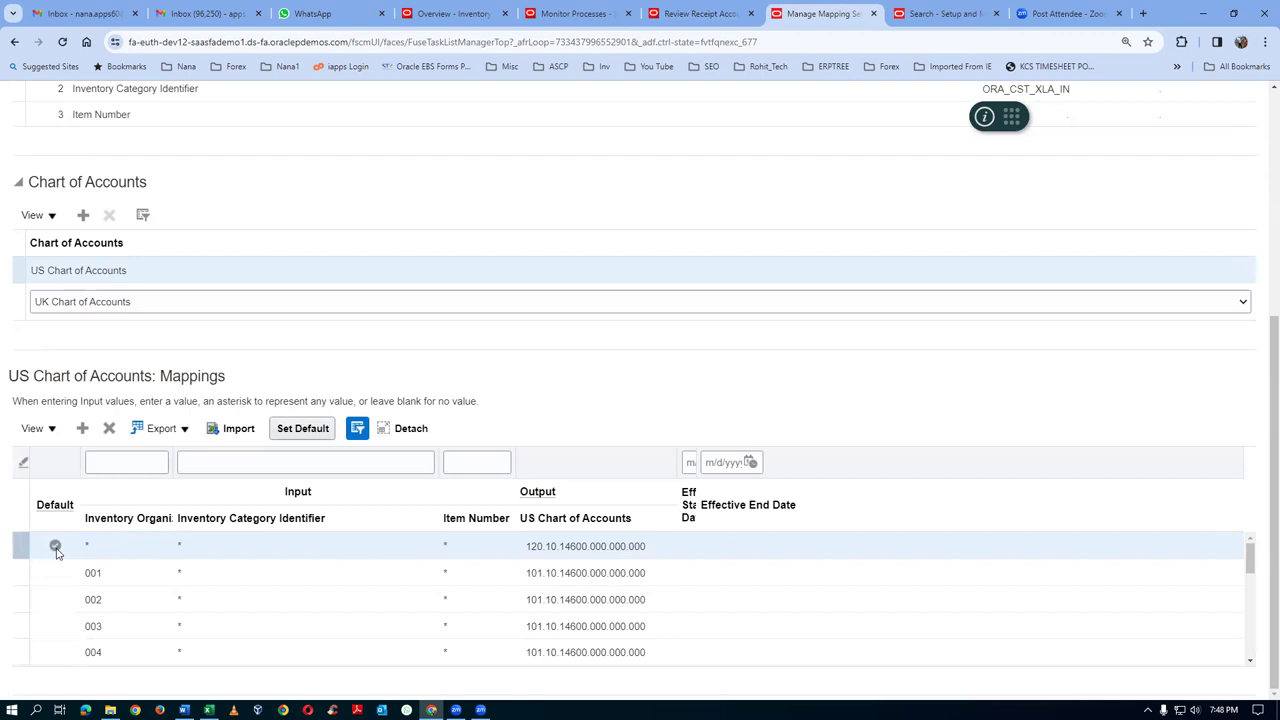
mouse_move(622, 548)
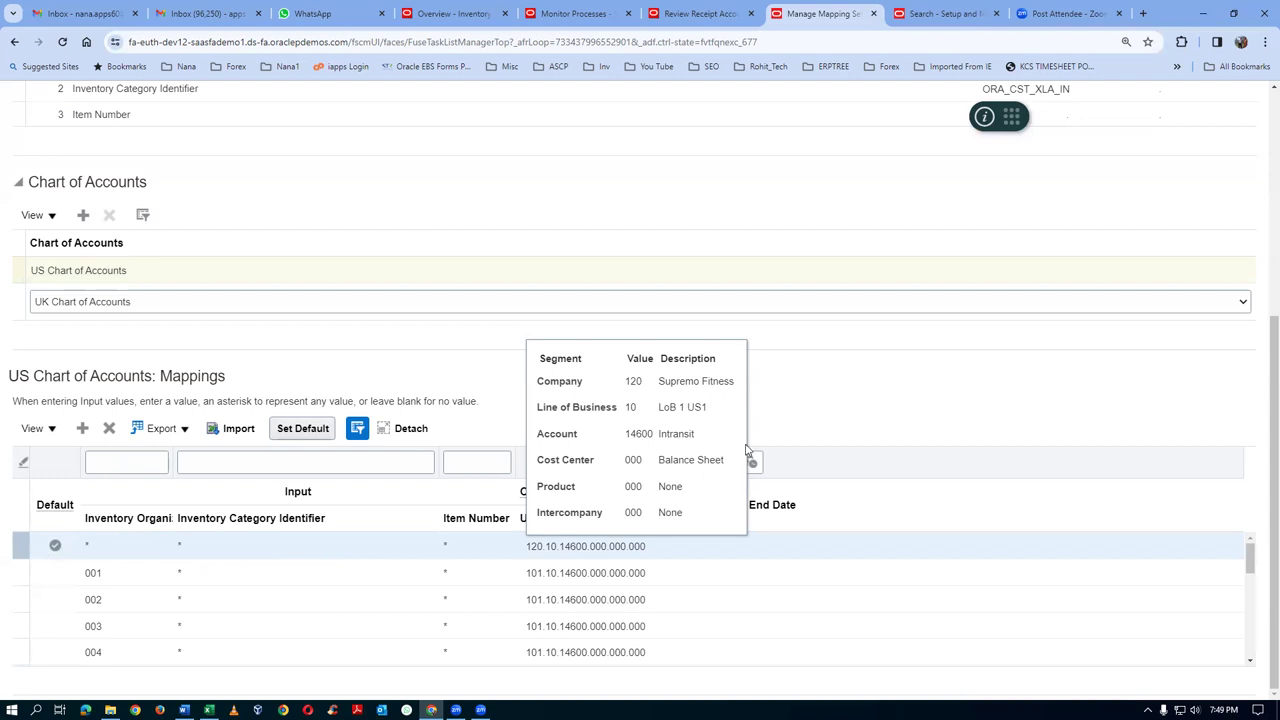
left_click(836, 381)
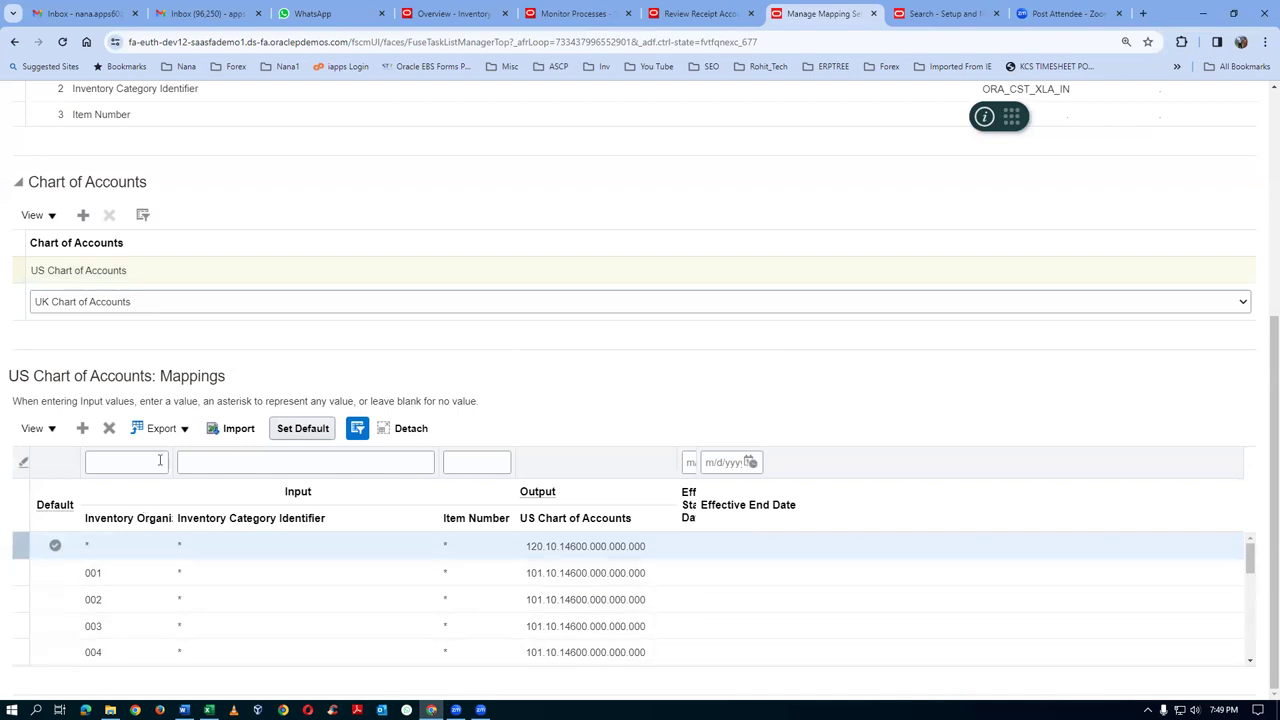
Switch to the Excel accounting entries workbook and fill row 11 (Receiving Inspection) with light blue
left_click(605, 15)
key("alt+Tab")
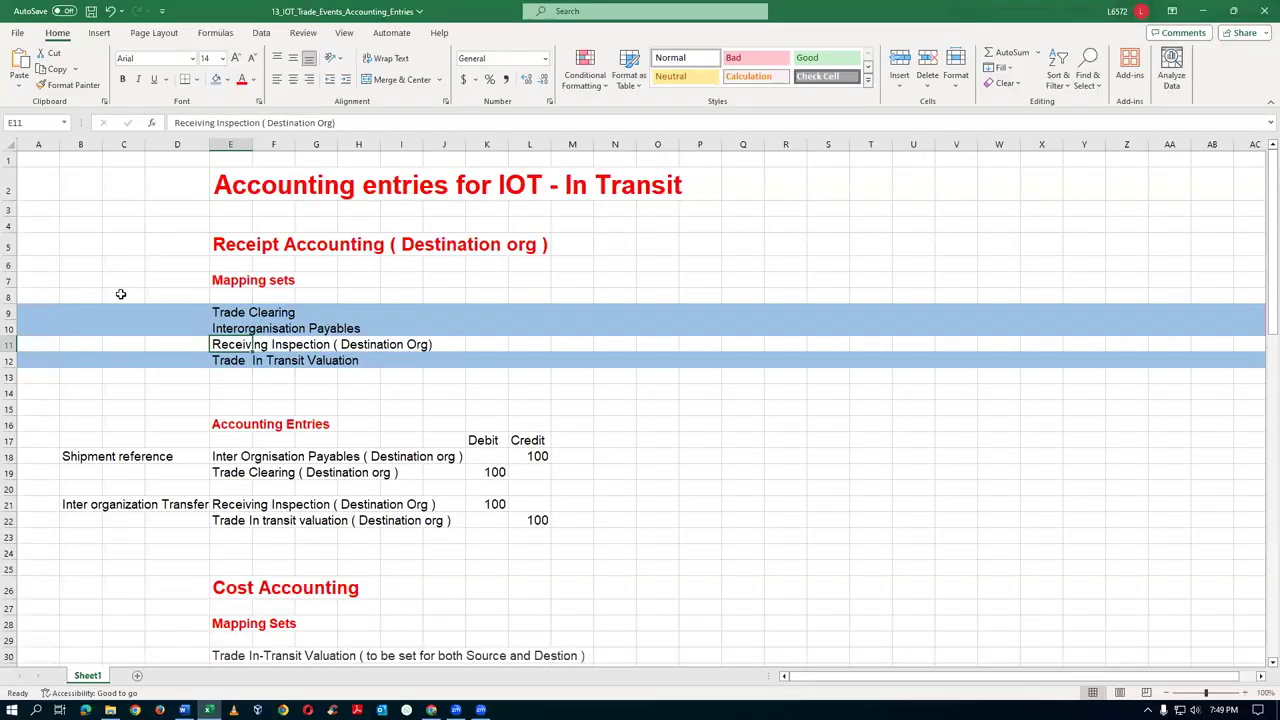
left_click(14, 345, "ctrl")
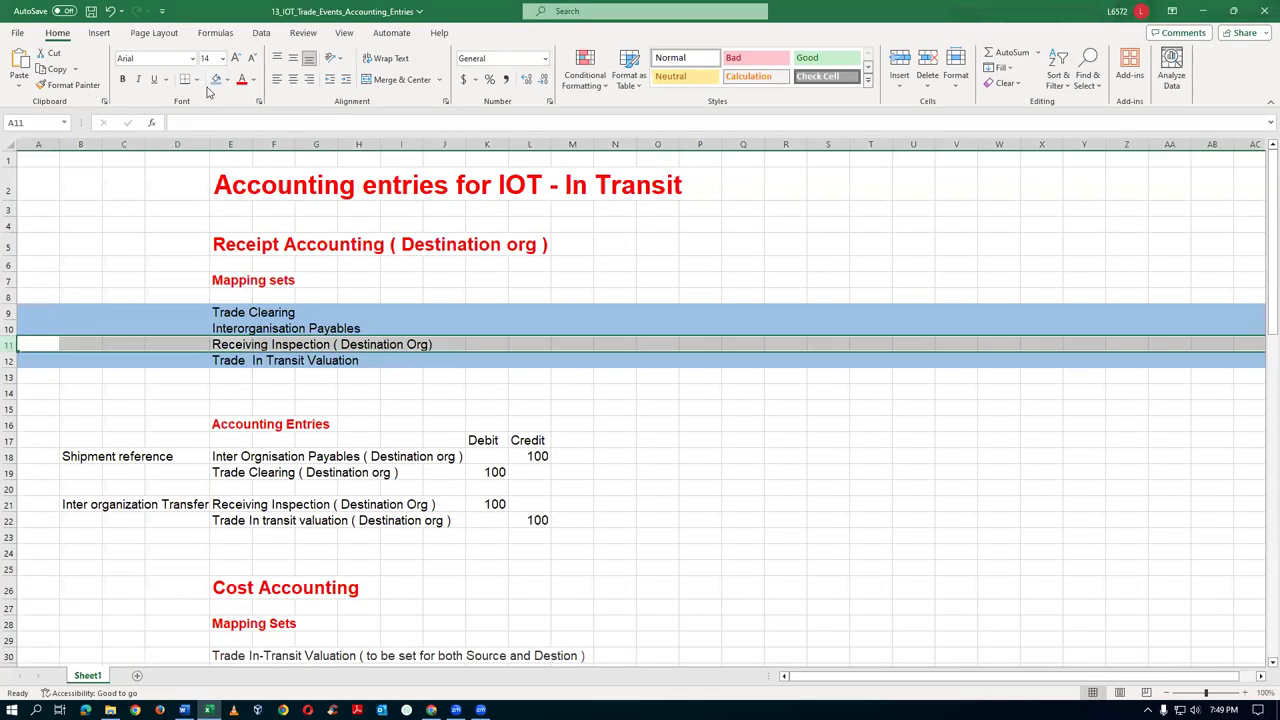
left_click(605, 254)
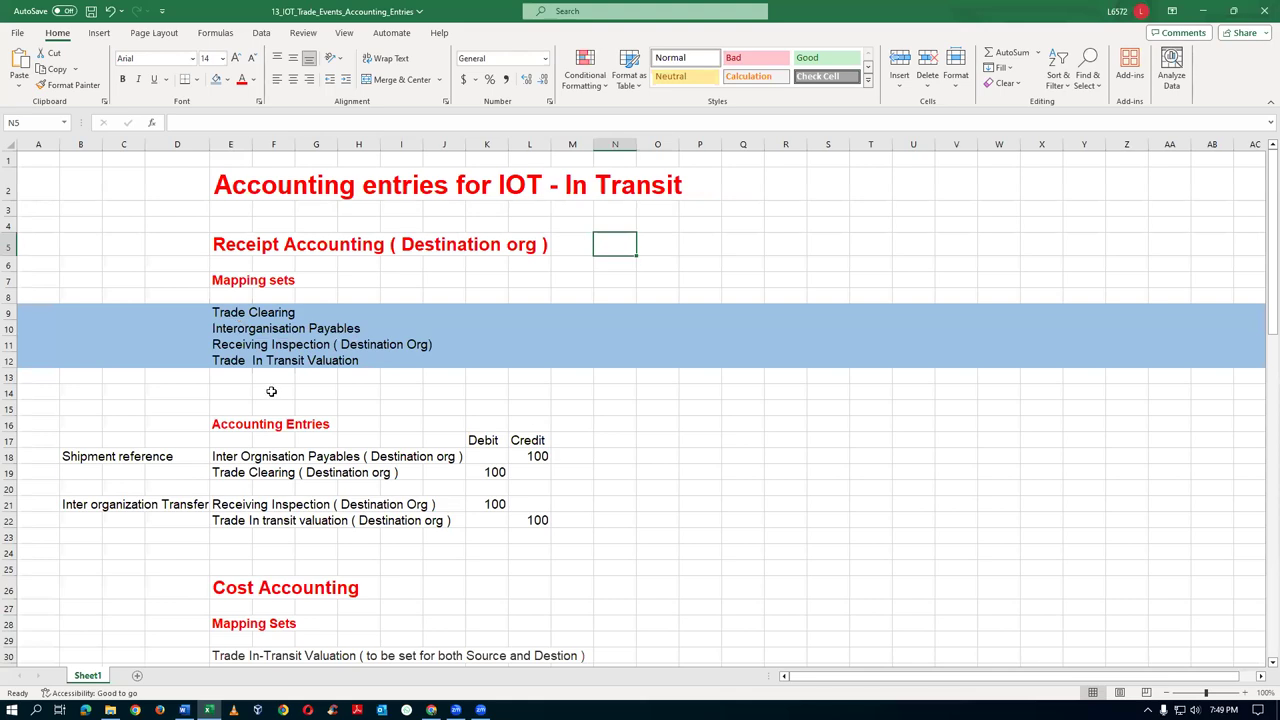
Switch back to the browser and return to the Review Receipt Accounting Distributions page
key("alt+Tab")
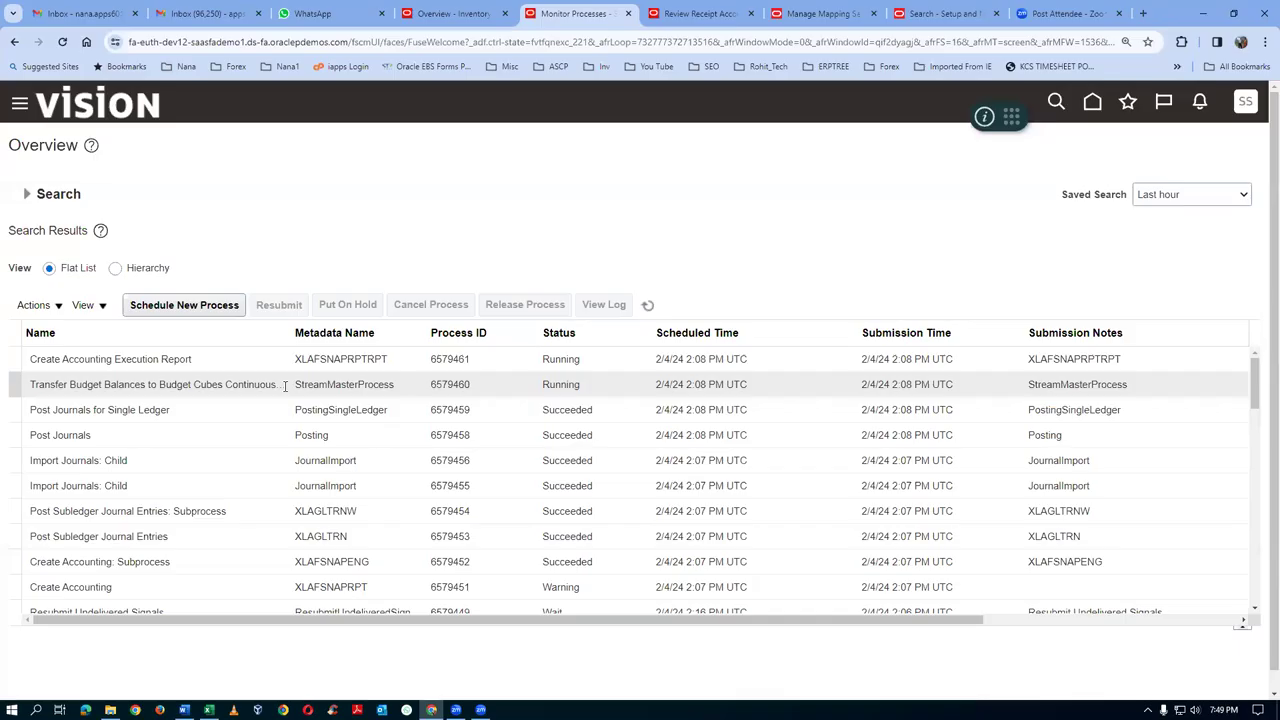
left_click(705, 14)
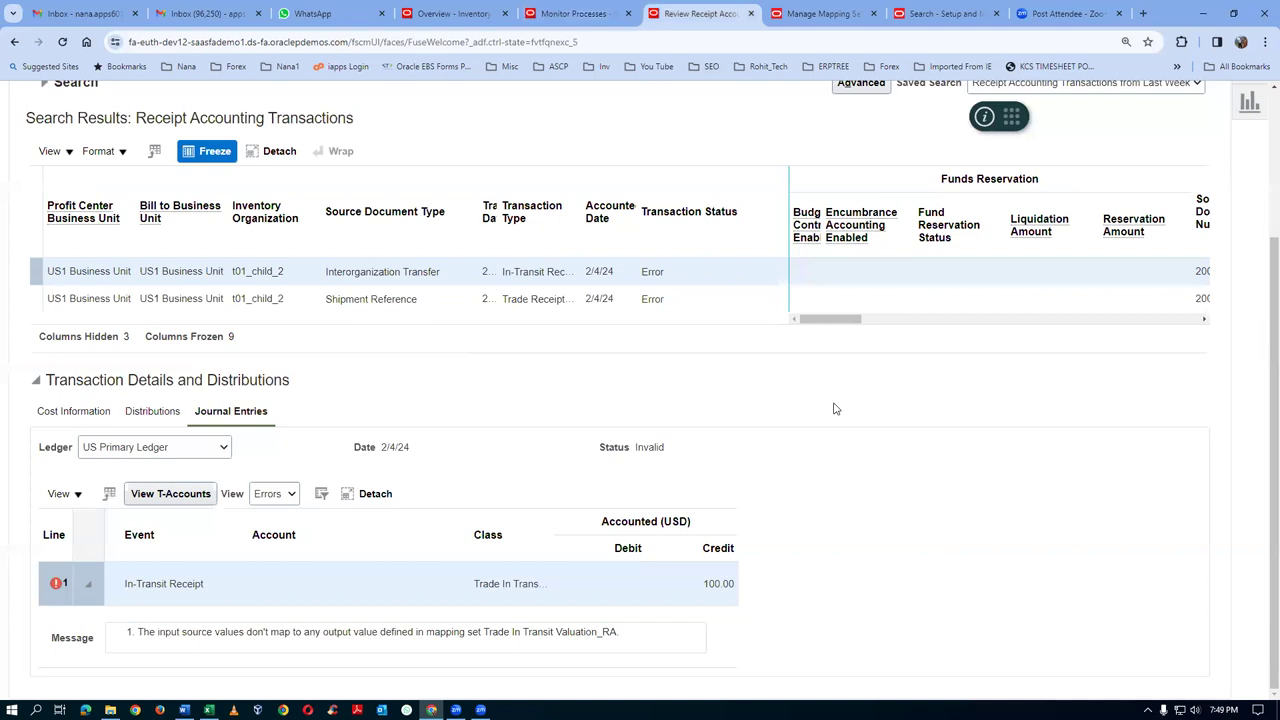
Open the Create Accounting process and set its subledger application to Receipt Accounting and its ledger to US Primary Ledger
scroll(822, 416, "up", 2)
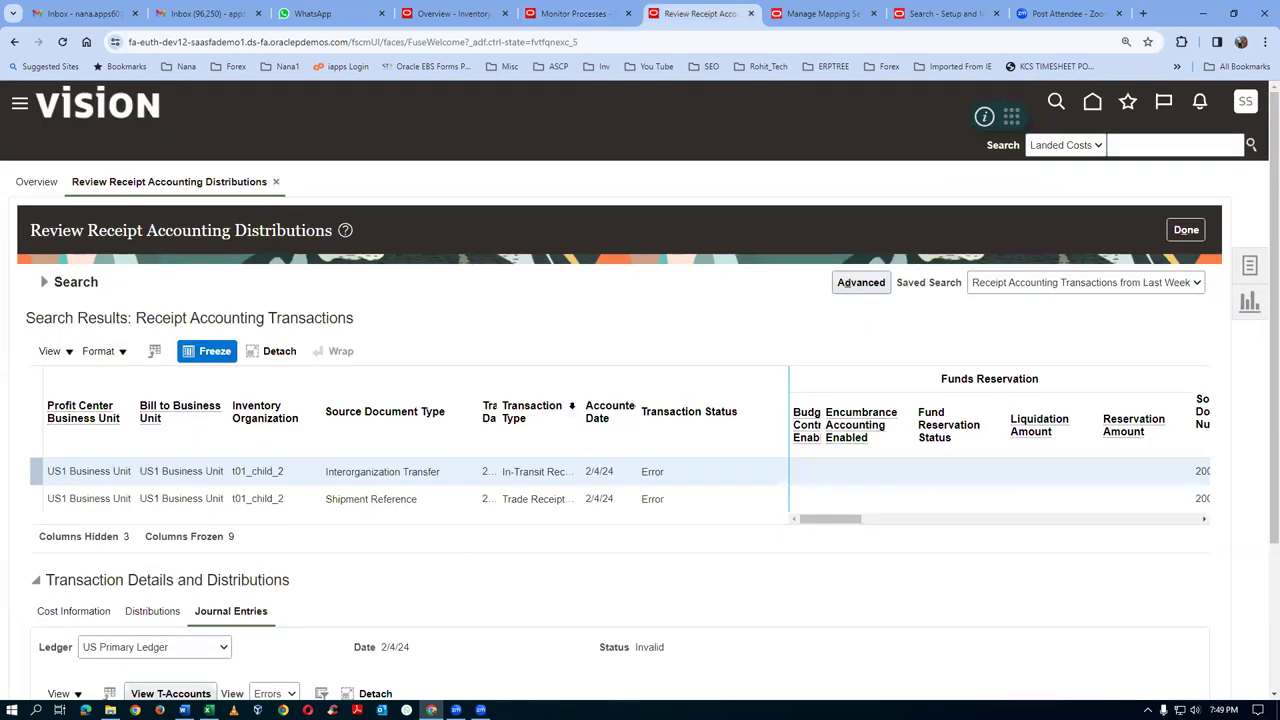
left_click(1248, 263)
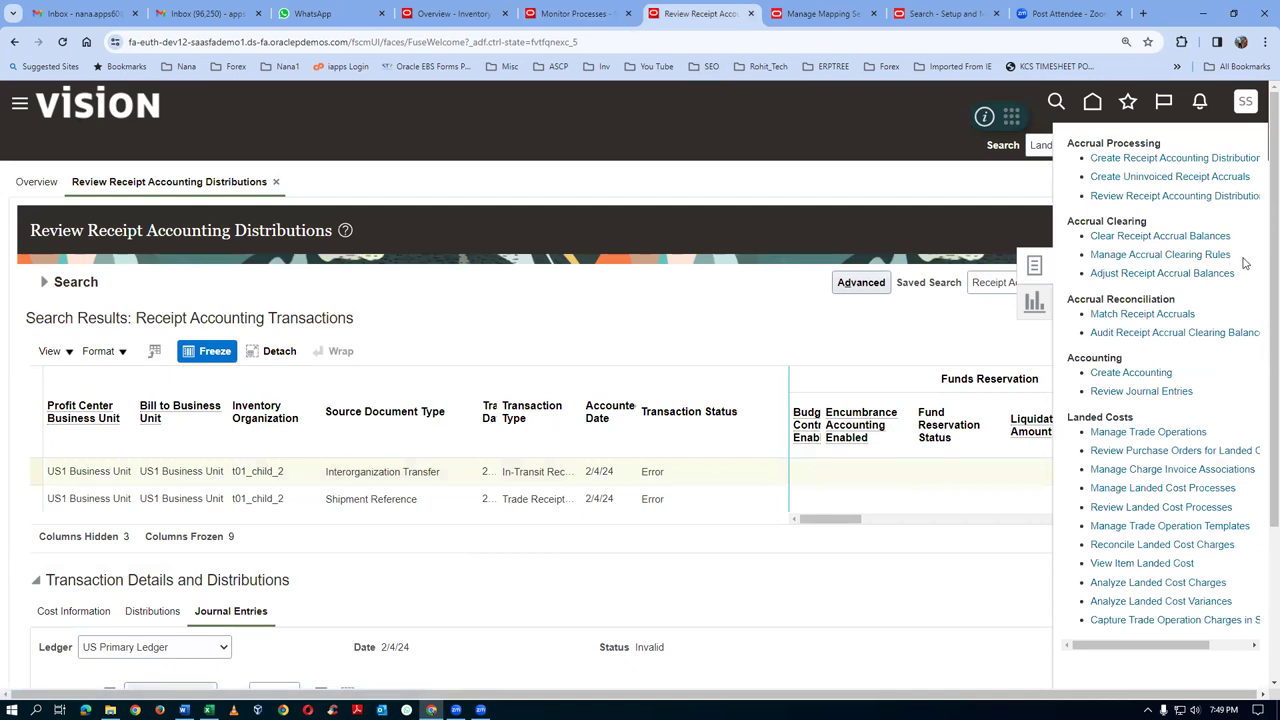
left_click(1095, 373)
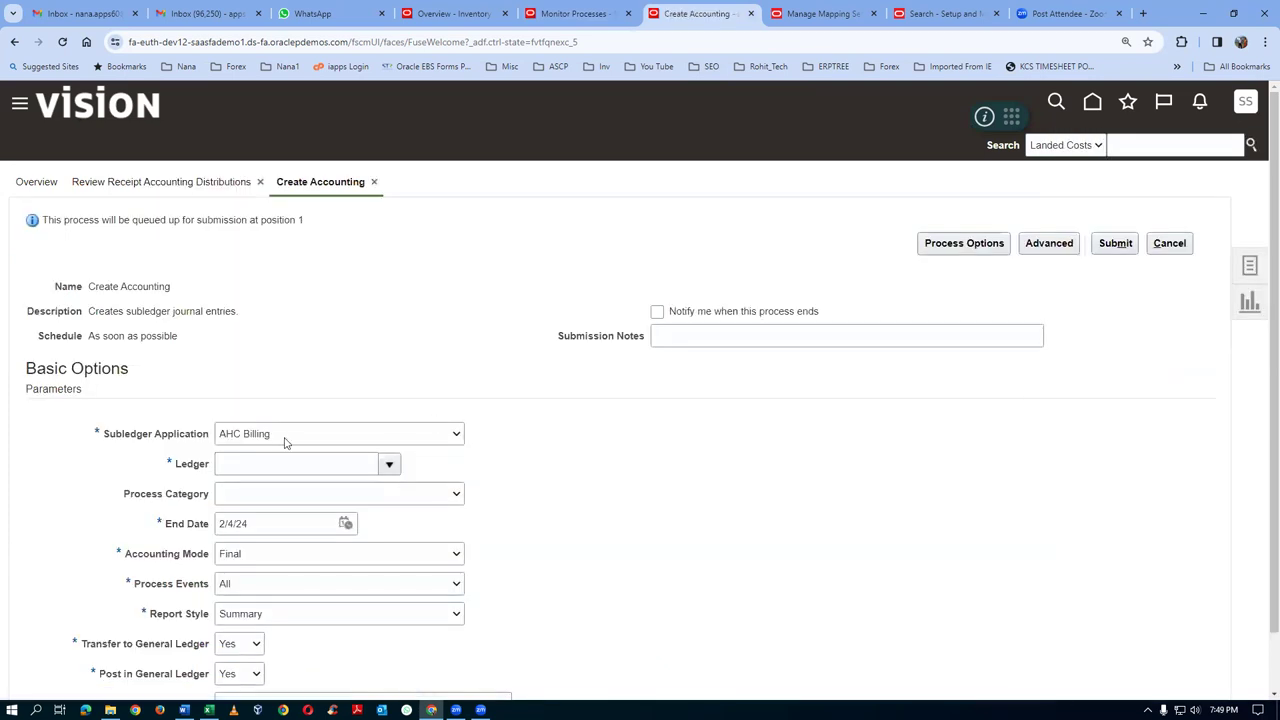
left_click(284, 437)
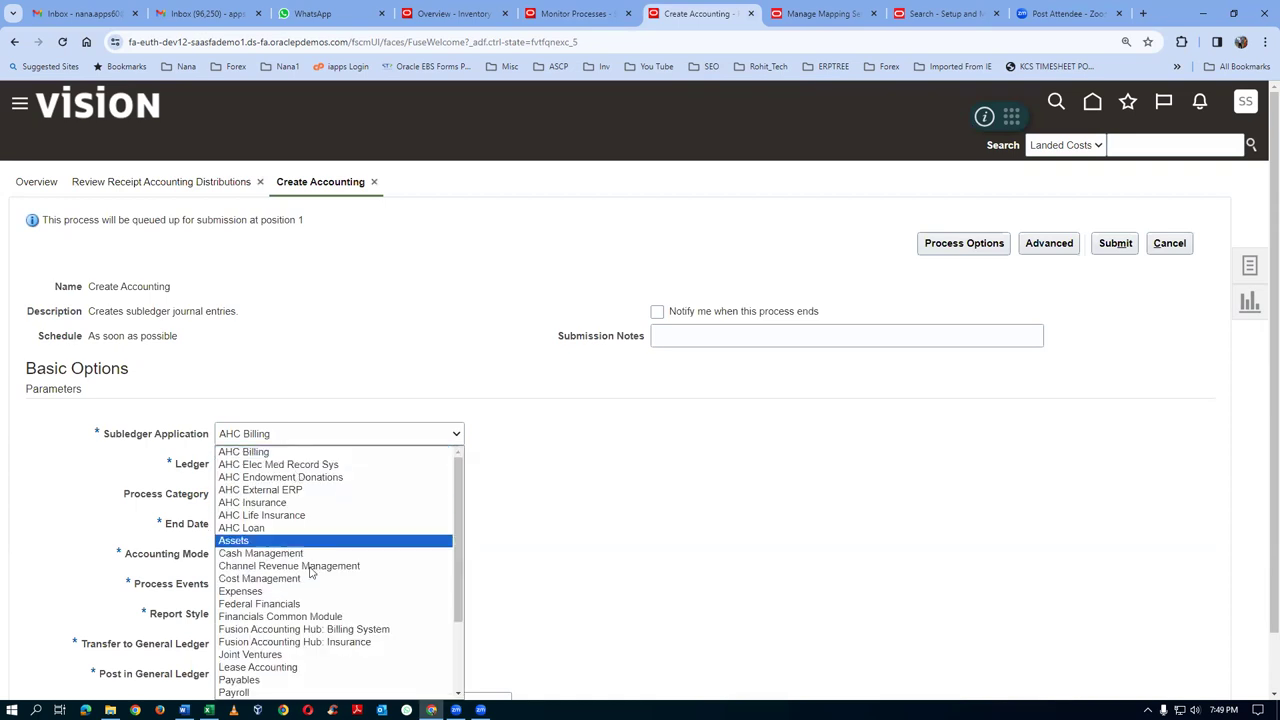
scroll(314, 632, "down", 3)
left_click(314, 641)
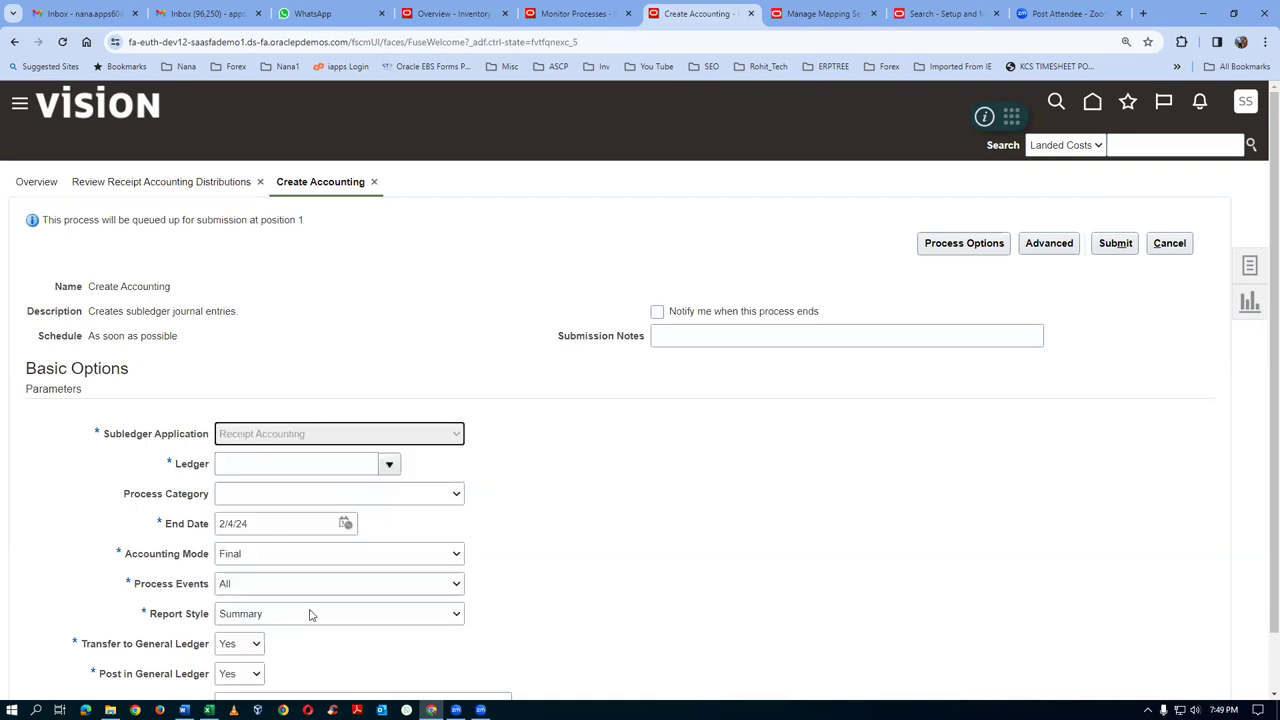
left_click(304, 462)
type("US P")
key("Tab")
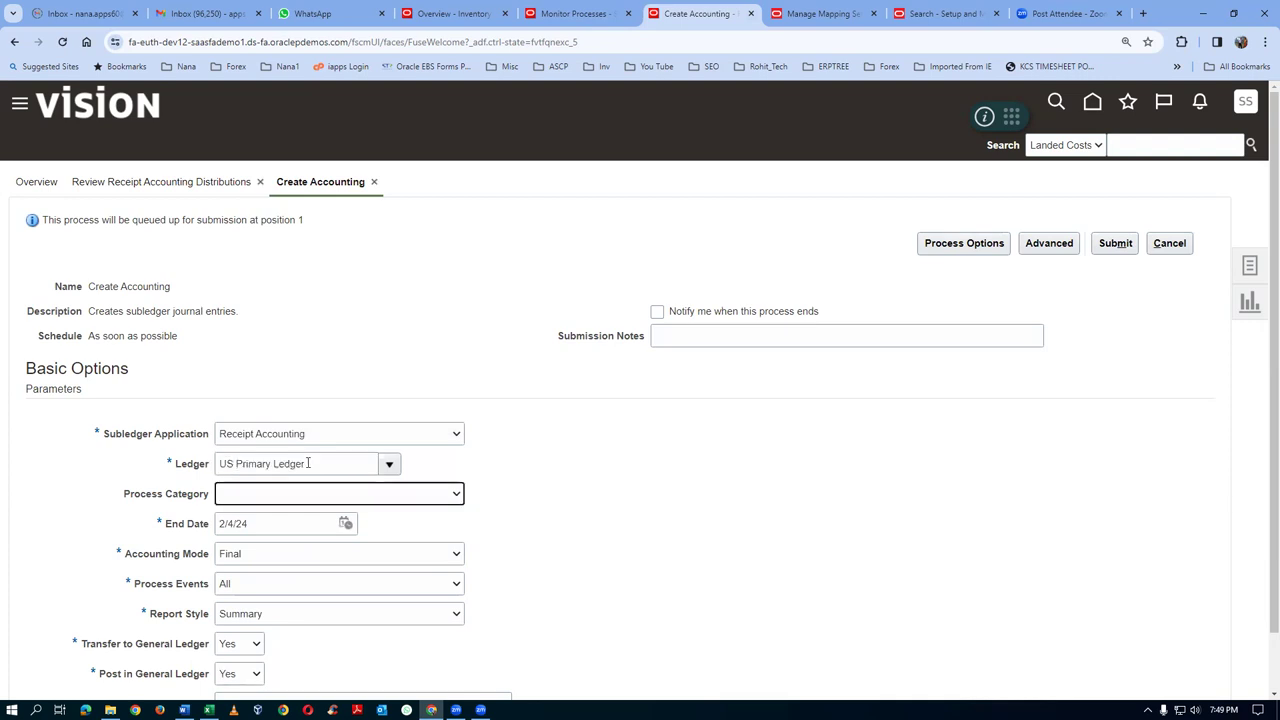
Set the Create Accounting report style to Detail and submit the process
left_click(225, 552)
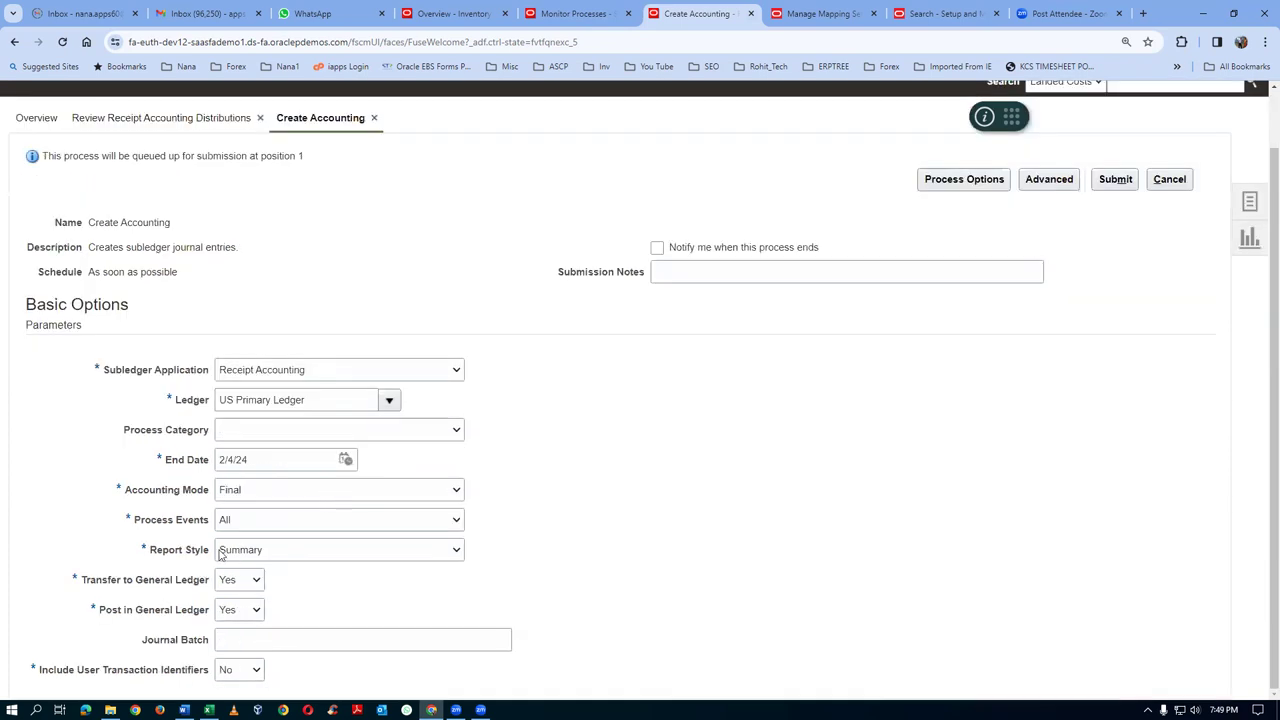
left_click(225, 567)
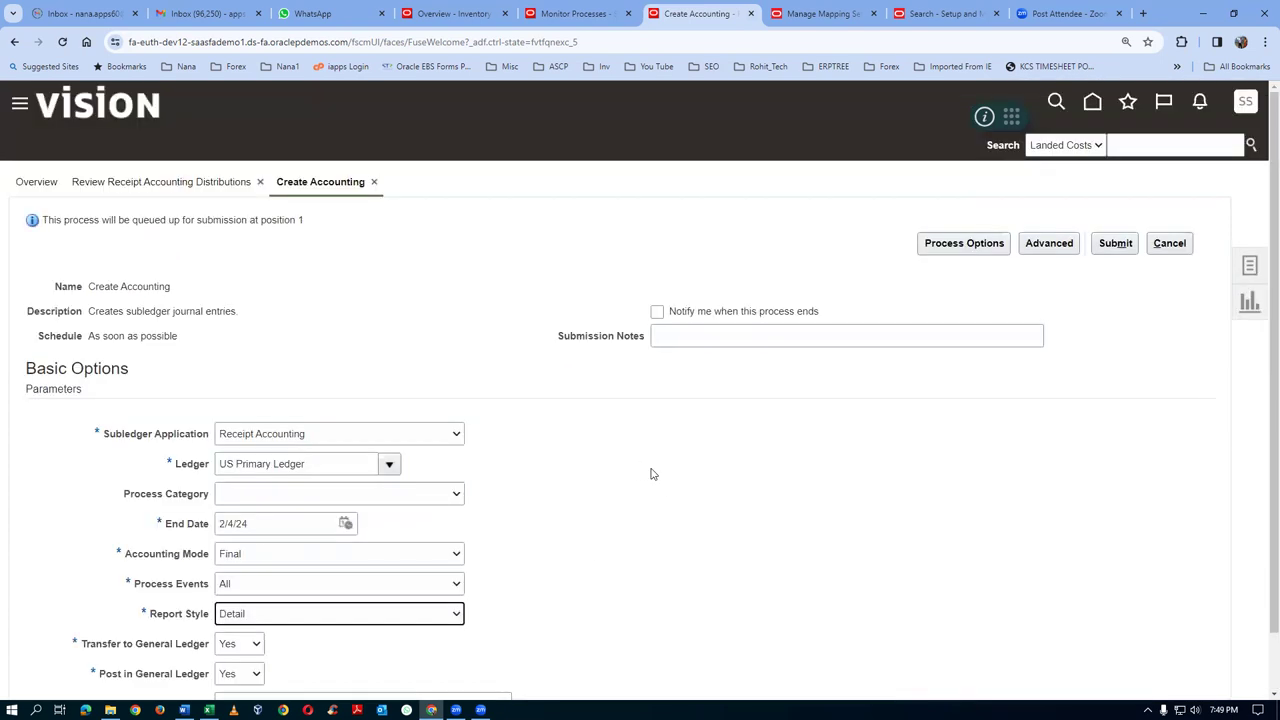
left_click(1115, 243)
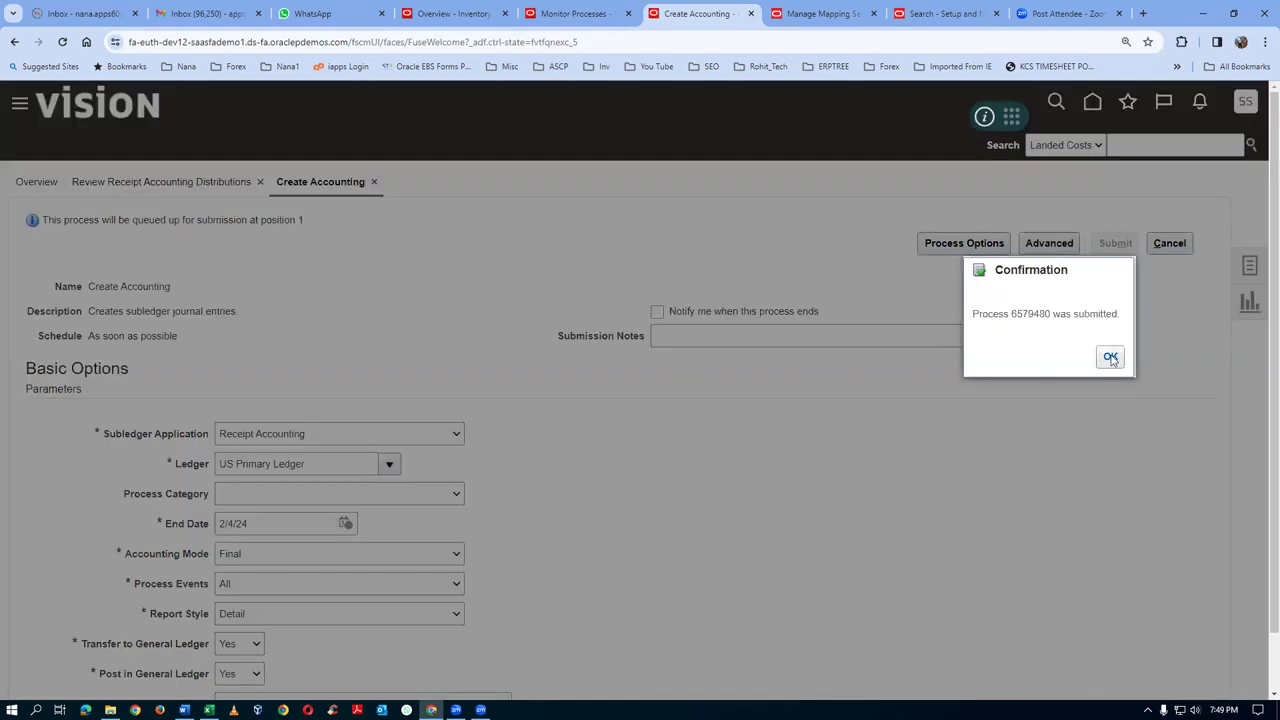
left_click(1110, 358)
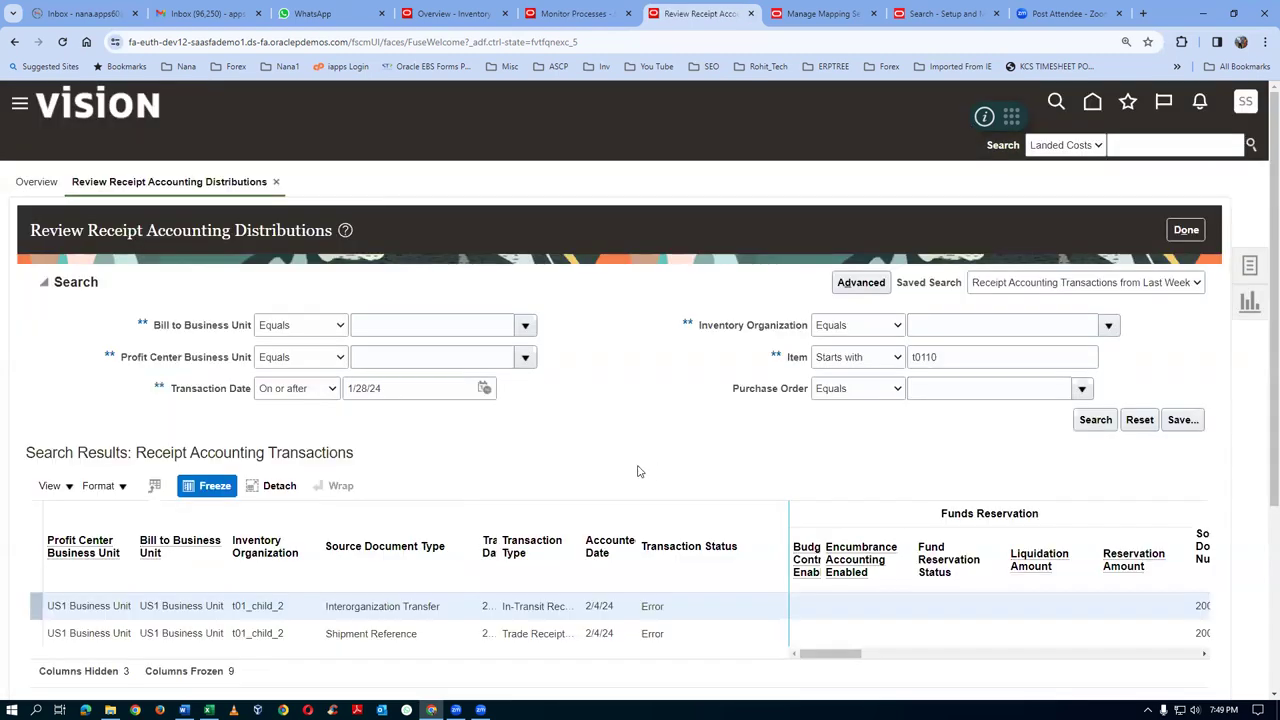
Refresh the scheduled processes list repeatedly to check the status of the submitted Create Accounting process
left_click(554, 21)
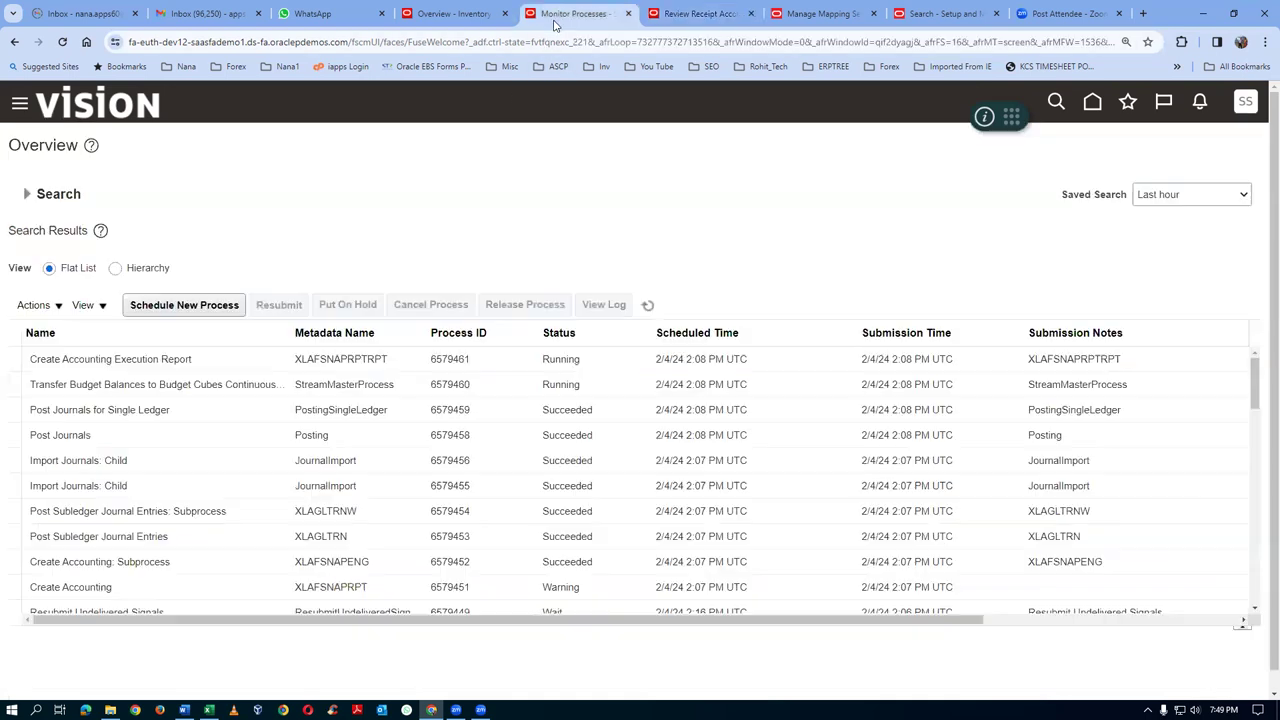
left_click(646, 306)
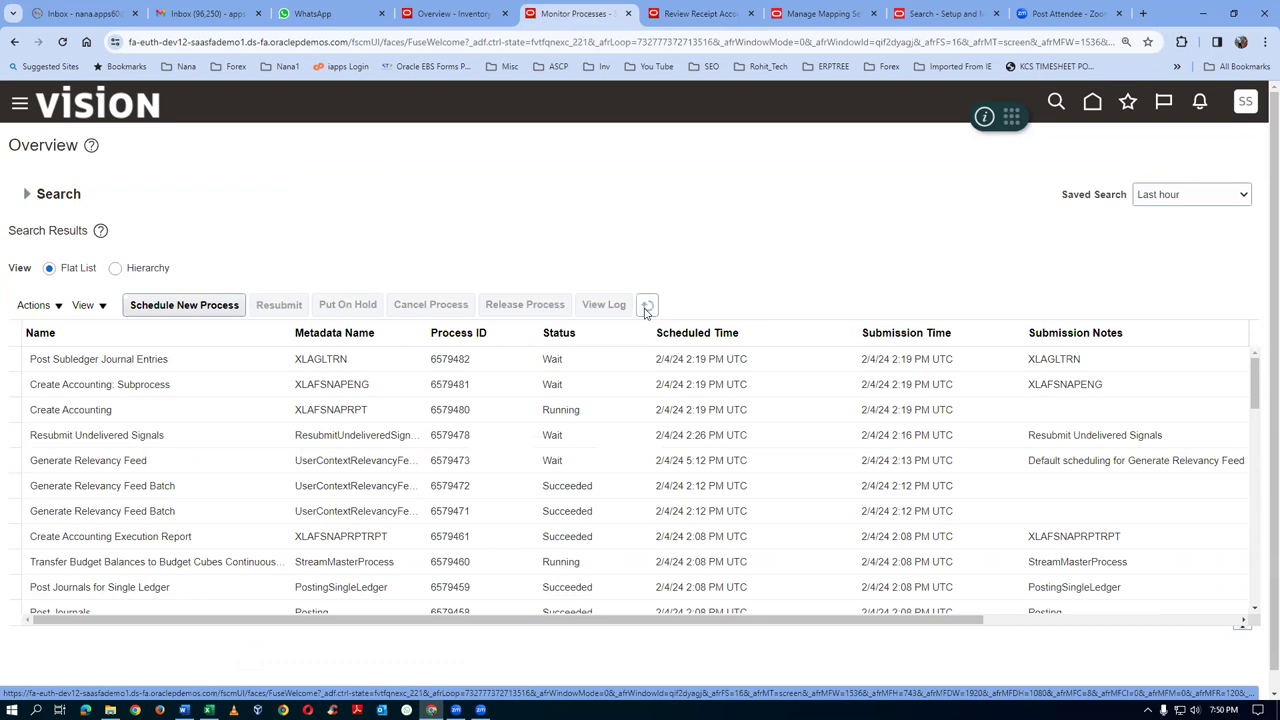
left_click(647, 307)
left_click(647, 308)
left_click(648, 308)
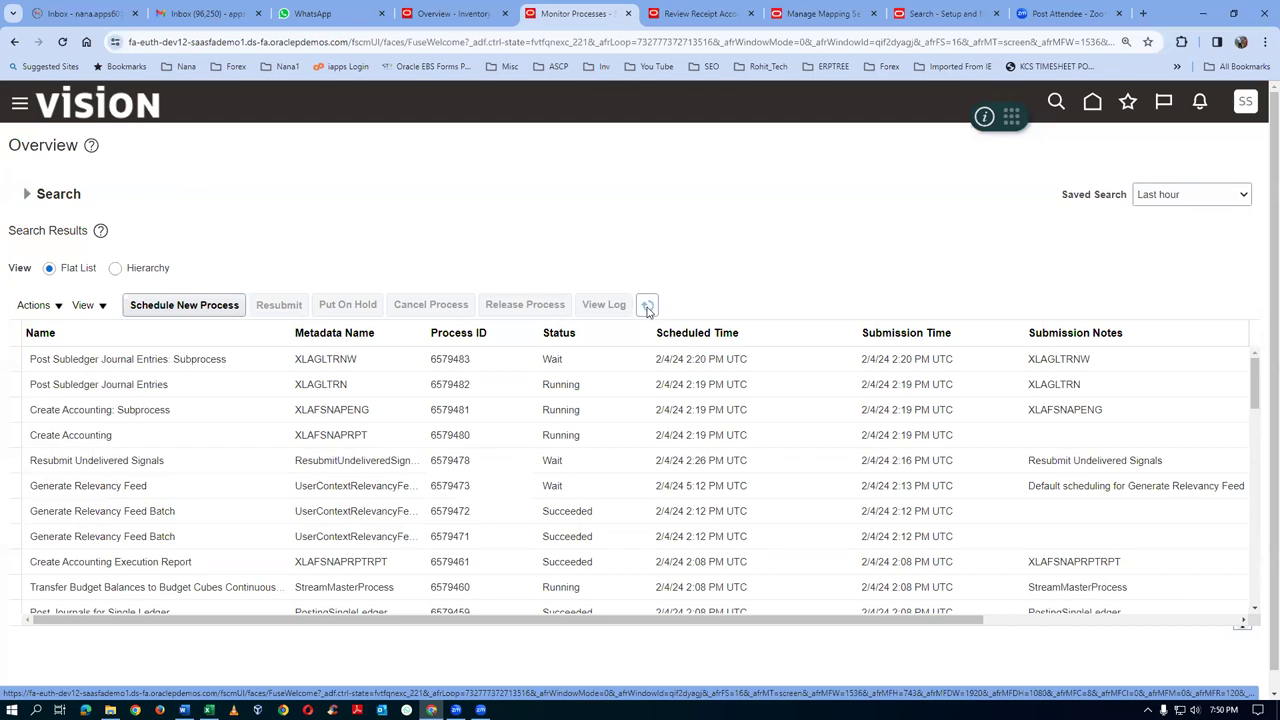
left_click(648, 308)
left_click(648, 308)
left_click(648, 308)
Switch to the Excel workbook 13_IOT_Trade_Events_Accounting_Entries and review the mapping sets listed under Receipt Accounting
key("alt+Tab")
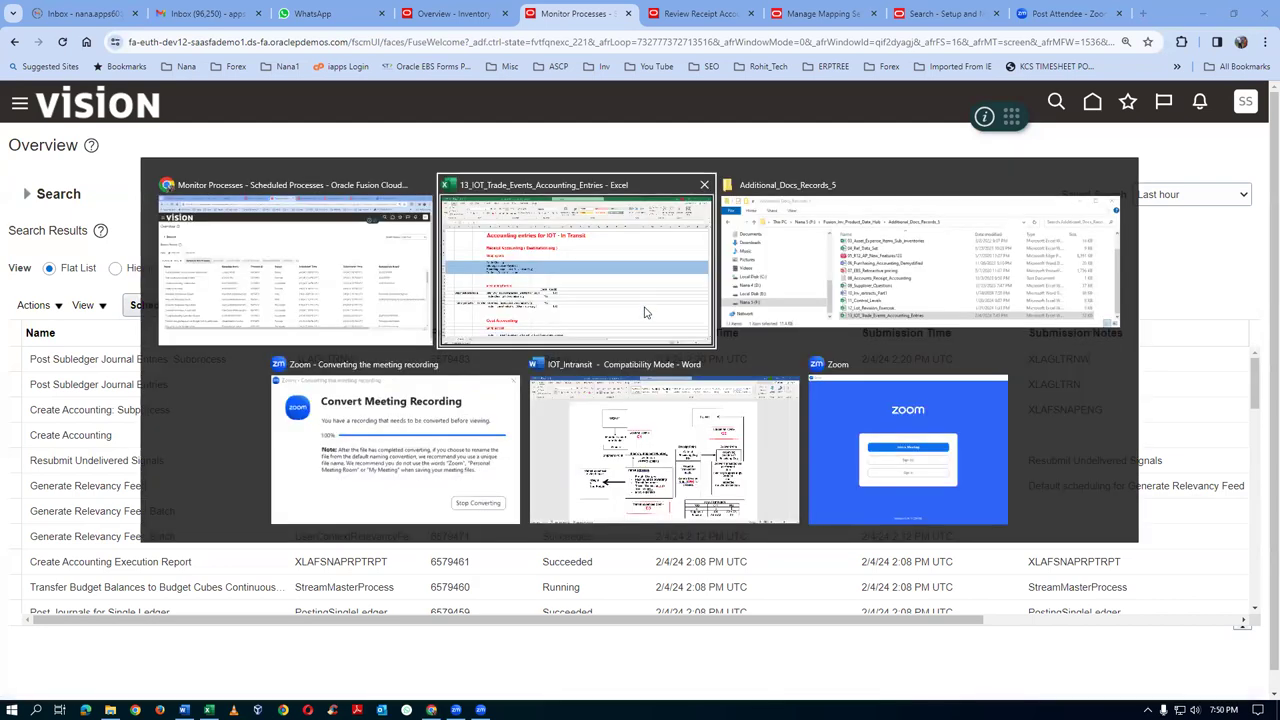
left_click(300, 396)
left_click(247, 316)
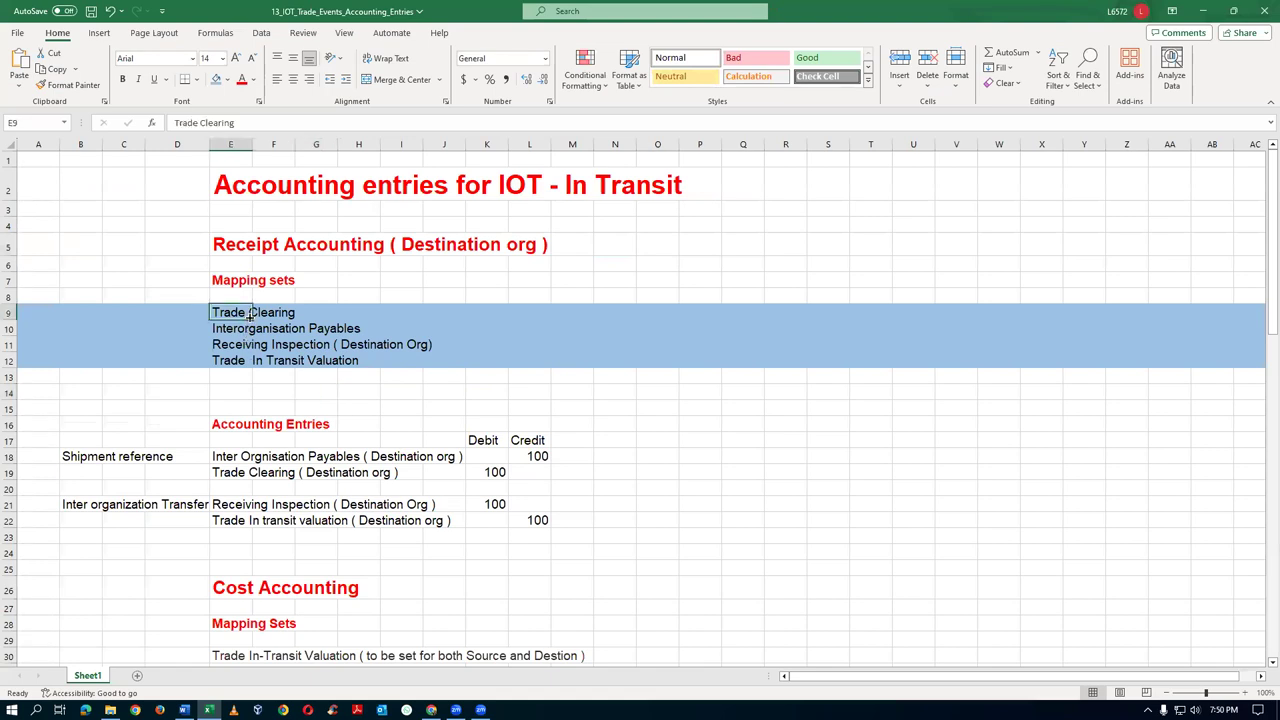
left_click(240, 328)
left_click(241, 344)
left_click(235, 362)
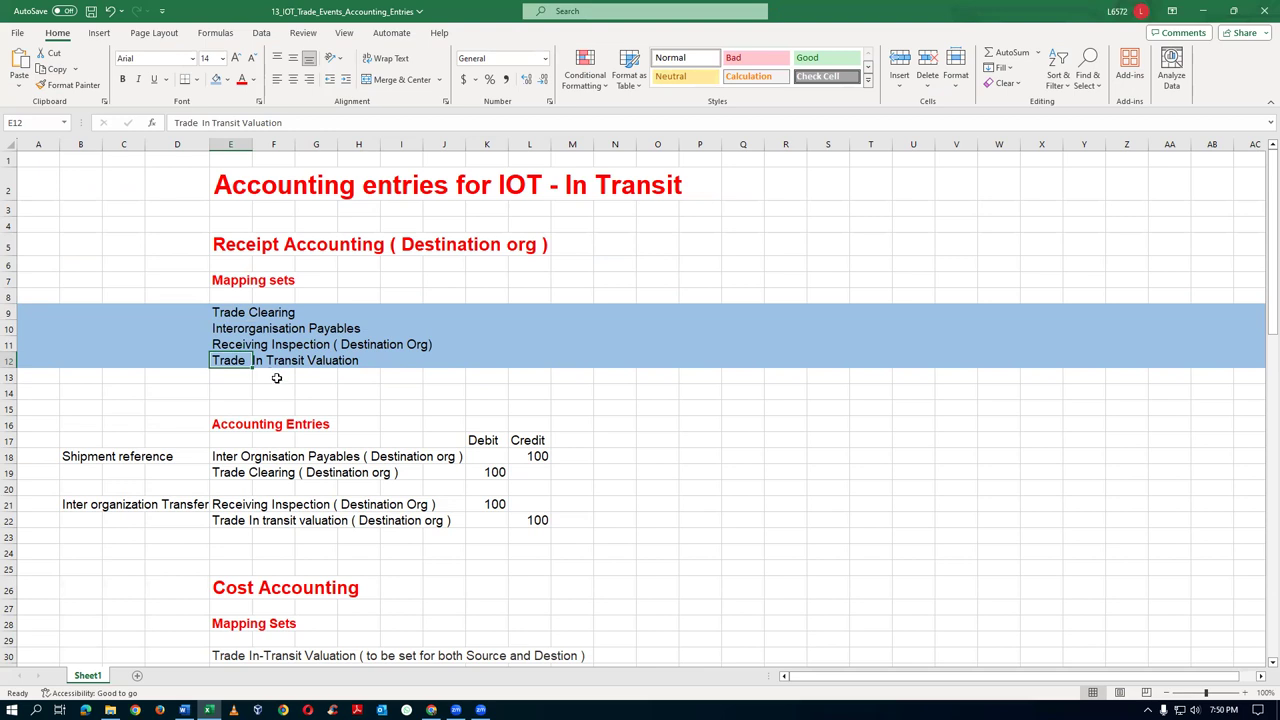
left_click(229, 395)
left_click(276, 395)
left_click(318, 395)
left_click(357, 396)
left_click(400, 395)
left_click(441, 392)
left_click(414, 390)
left_click(341, 392)
left_click(315, 392)
left_click(270, 390)
left_click(233, 393)
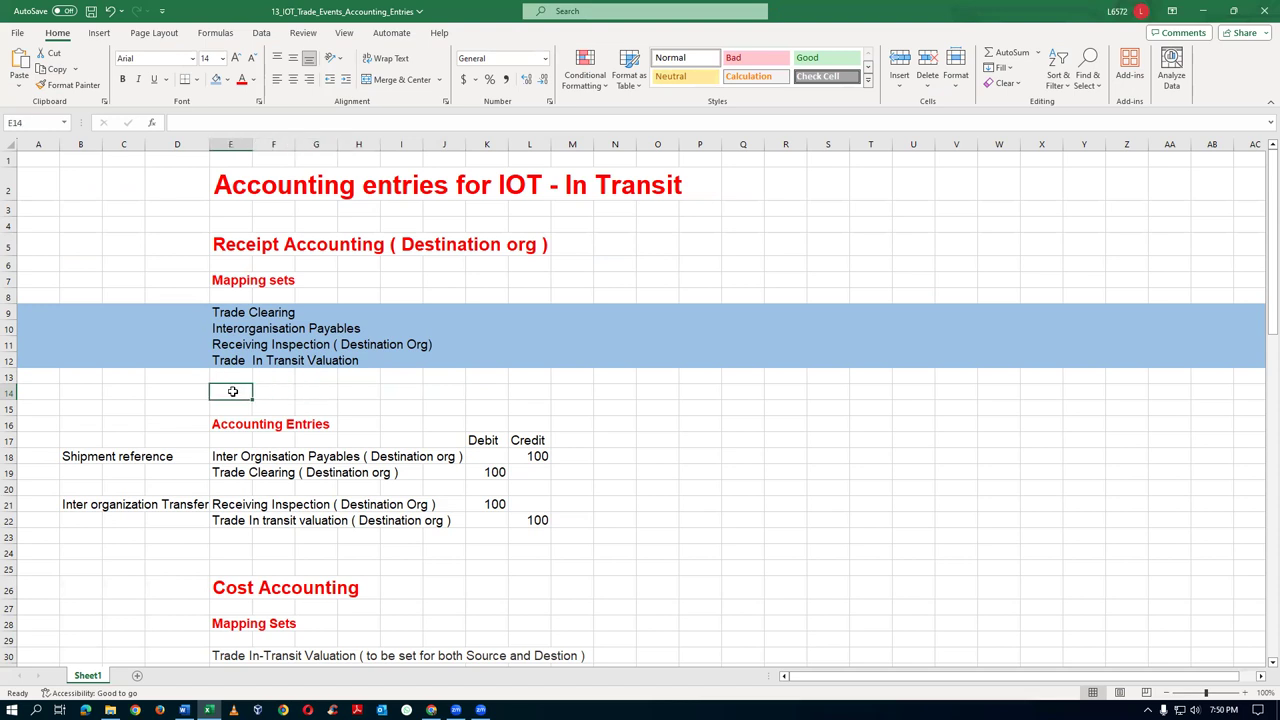
Go through the Receipt Accounting mapping sets again, from Trade Clearing down to Trade In Transit Valuation
left_click(223, 312)
left_click(224, 329)
left_click(224, 344)
left_click(231, 364)
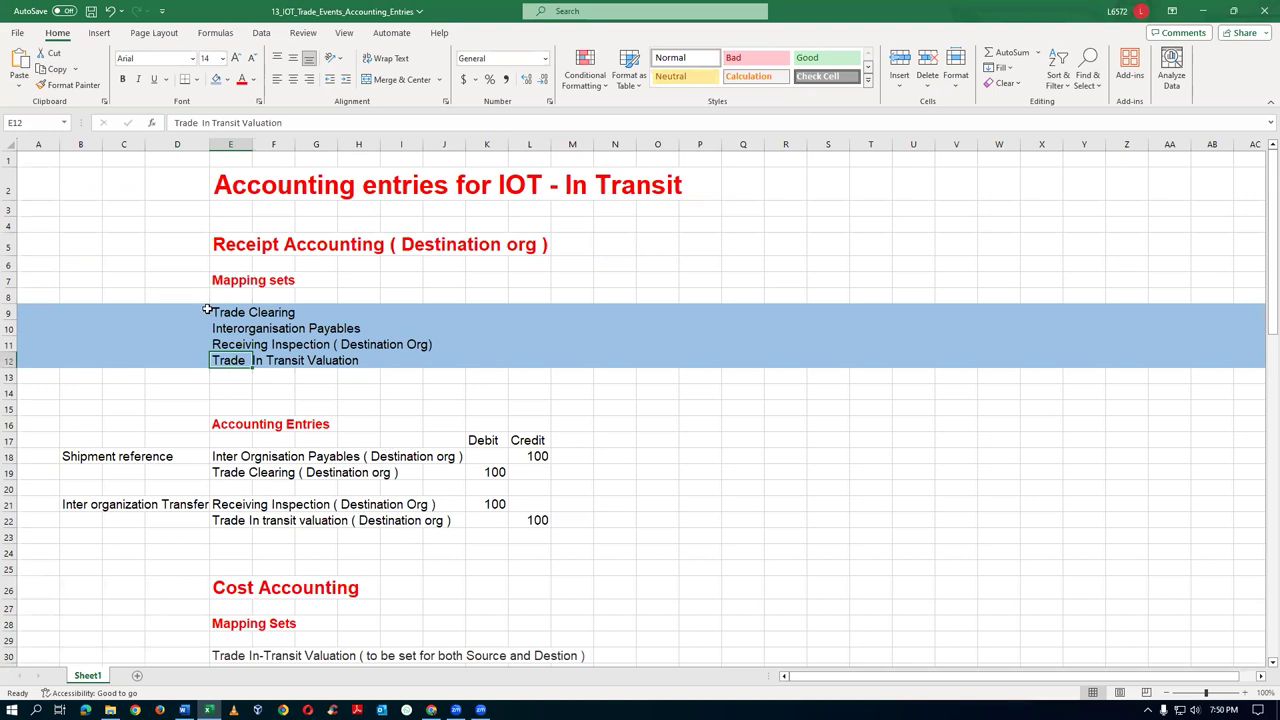
left_click(232, 395)
left_click(263, 396)
left_click(322, 394)
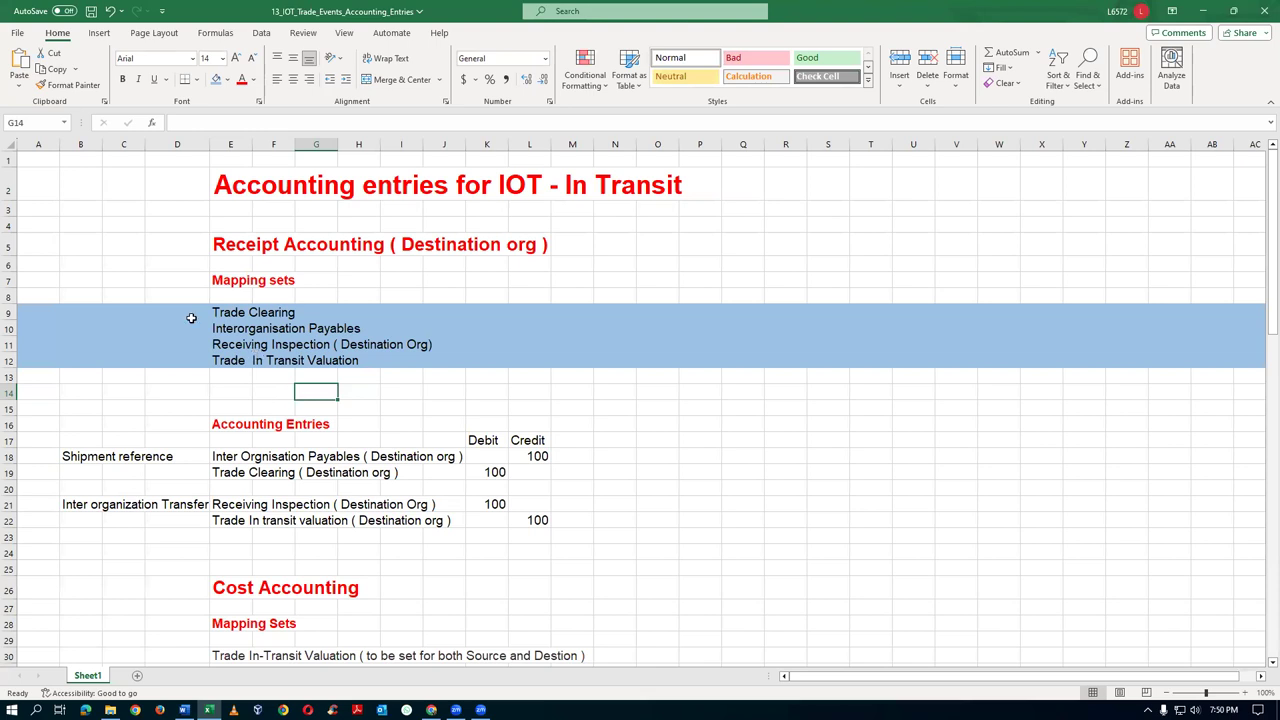
Switch back to Oracle Fusion in Chrome and keep refreshing the scheduled processes to follow Create Accounting and its execution report
key("alt+Tab")
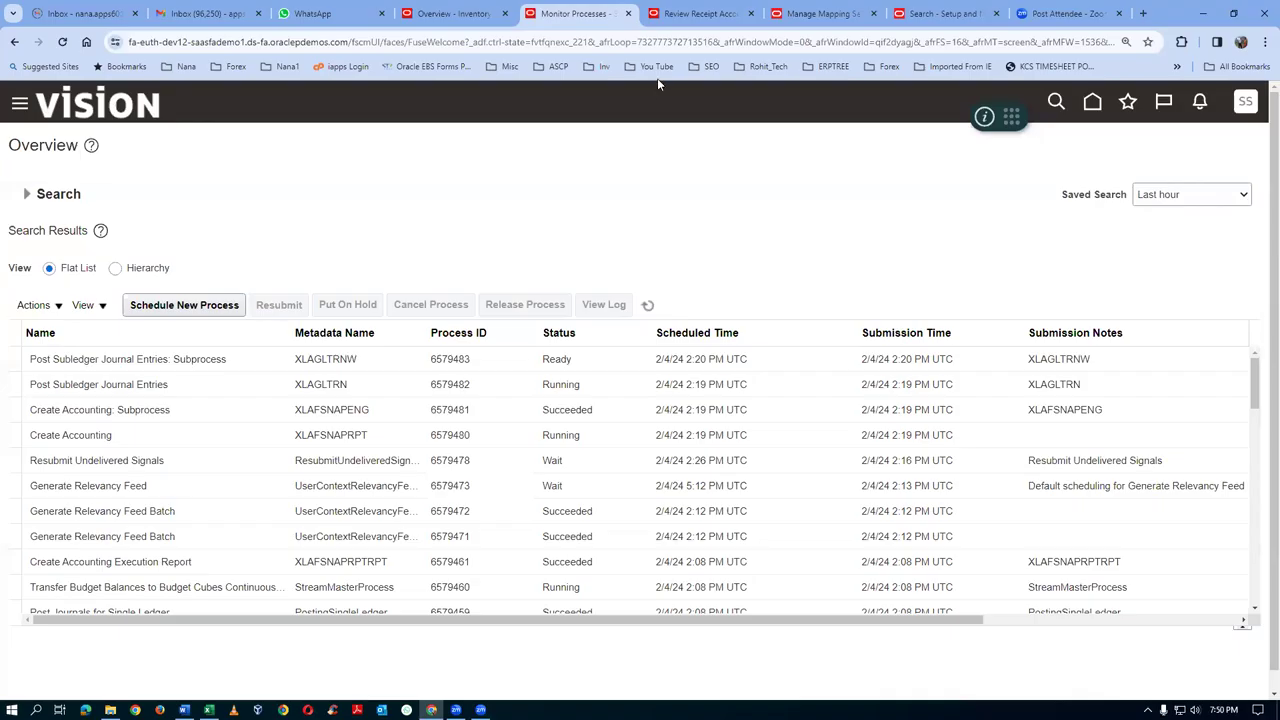
left_click(646, 307)
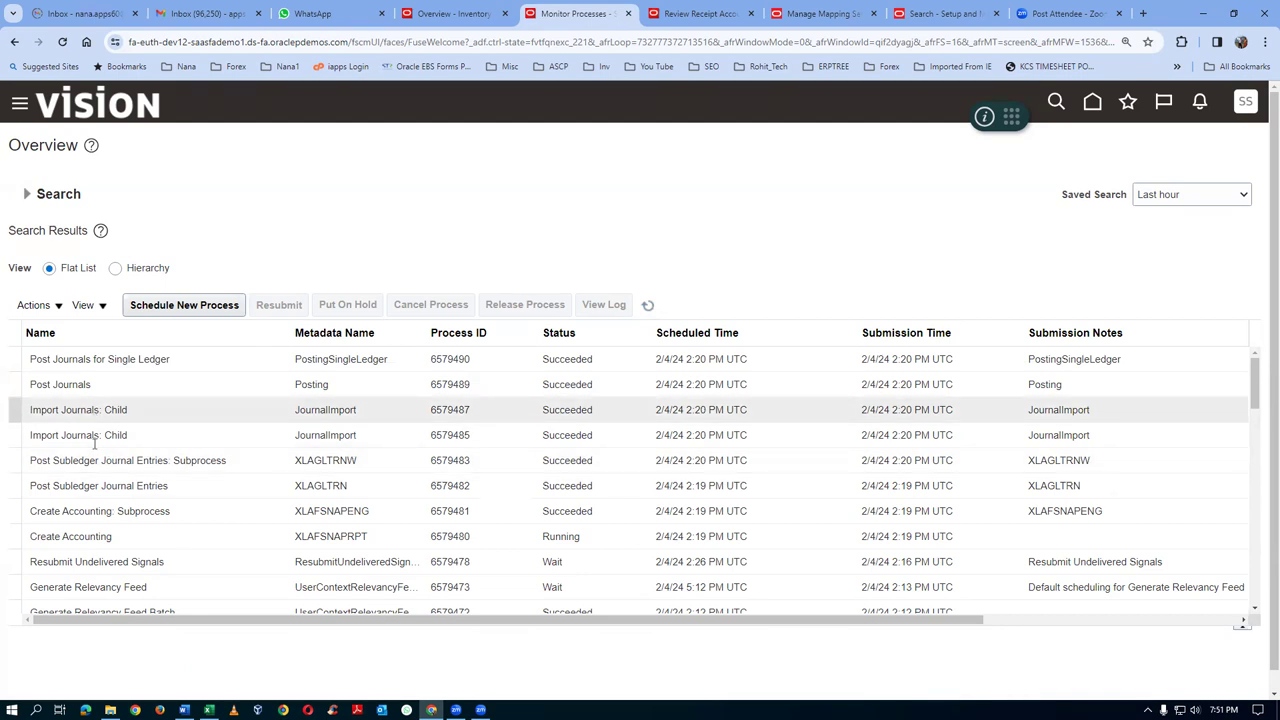
left_click(648, 306)
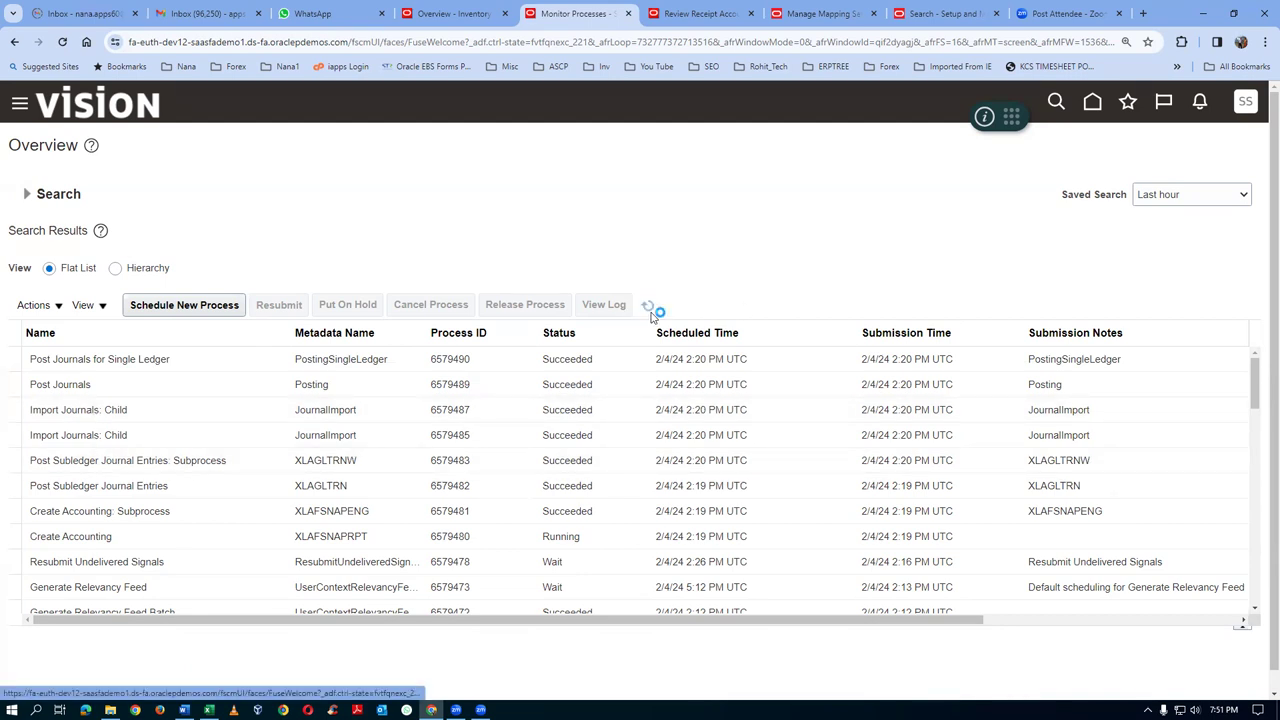
left_click(650, 312)
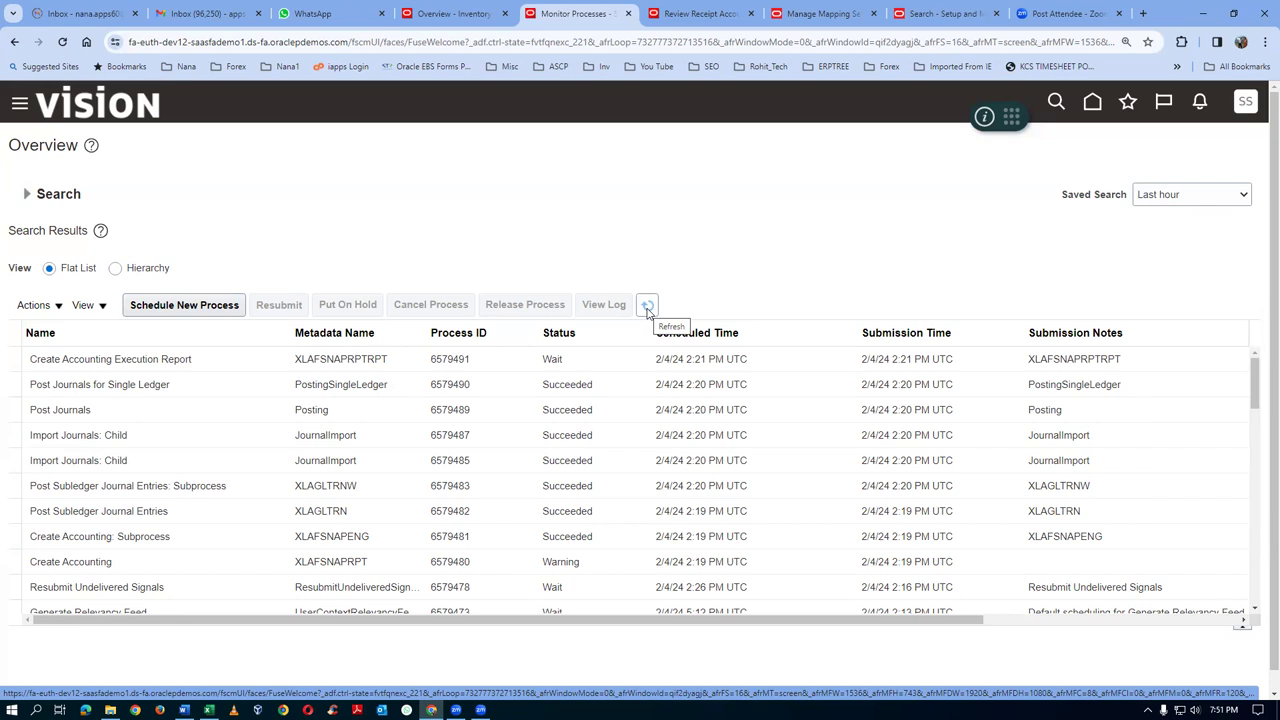
left_click(647, 311)
left_click(647, 309)
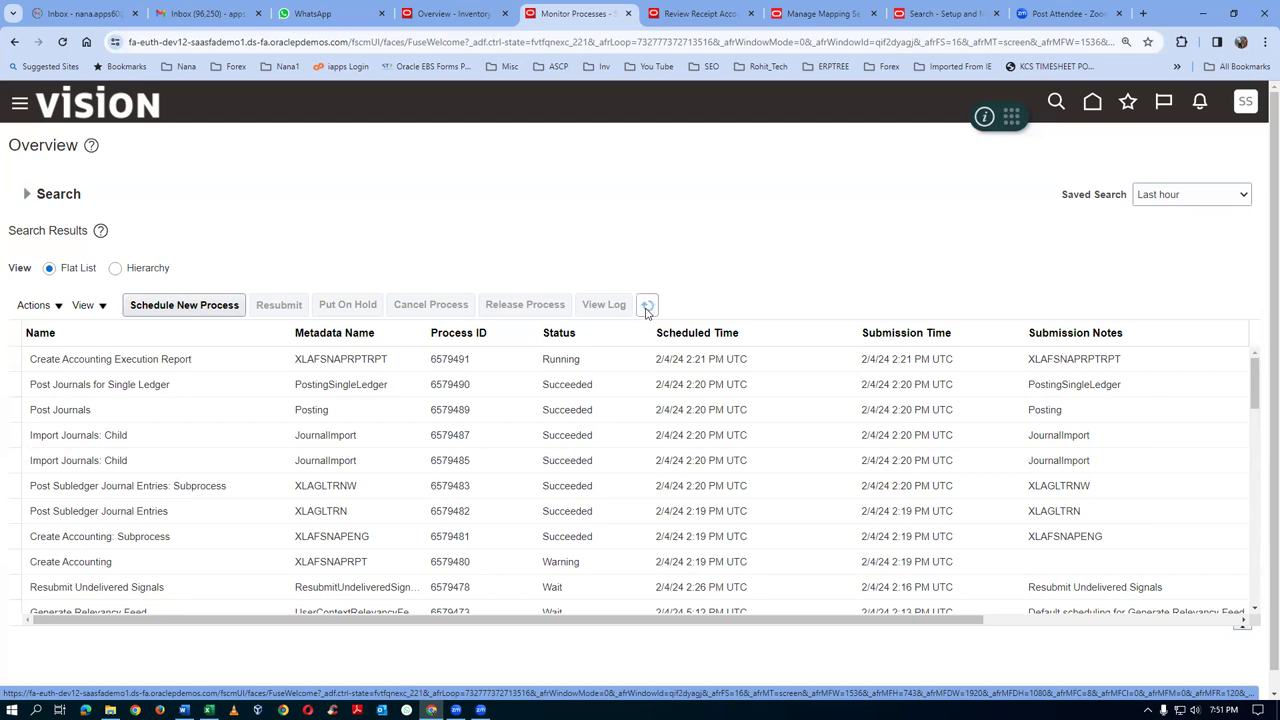
left_click(647, 309)
left_click(647, 310)
left_click(647, 310)
left_click(647, 309)
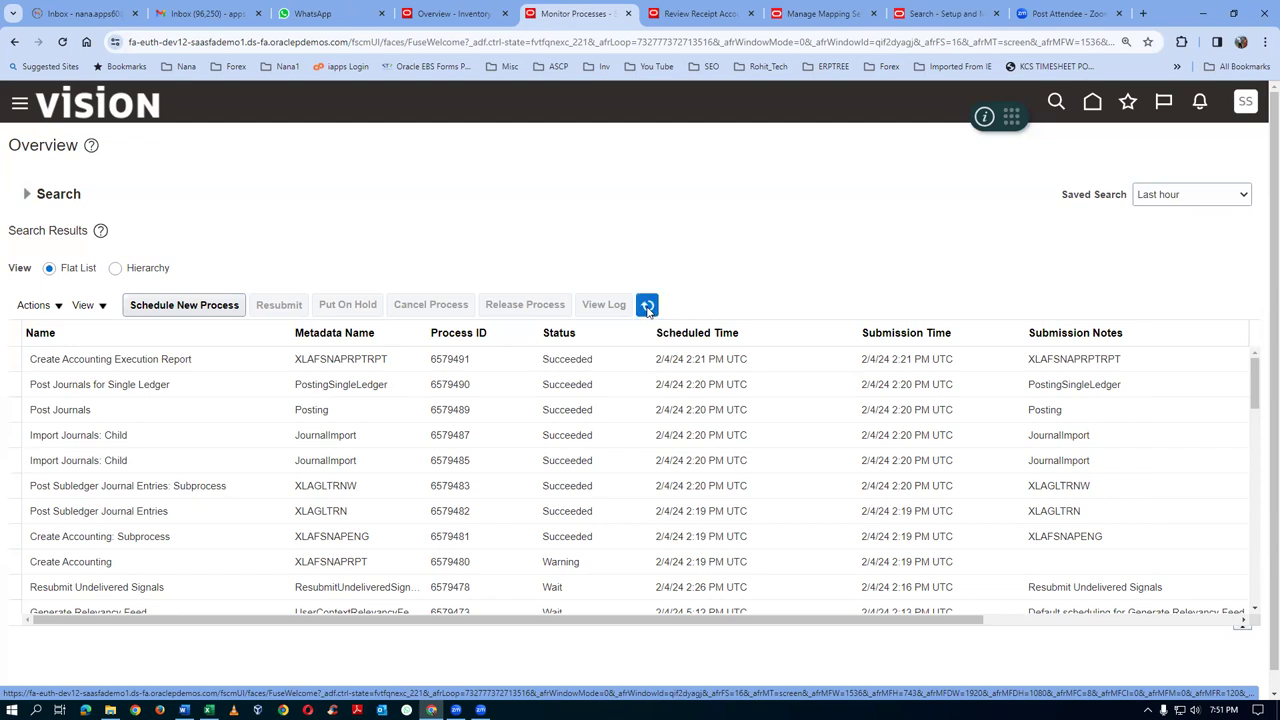
Return to Review Receipt Accounting Distributions and rerun the search for items starting with t0110 to check their transaction status
left_click(705, 14)
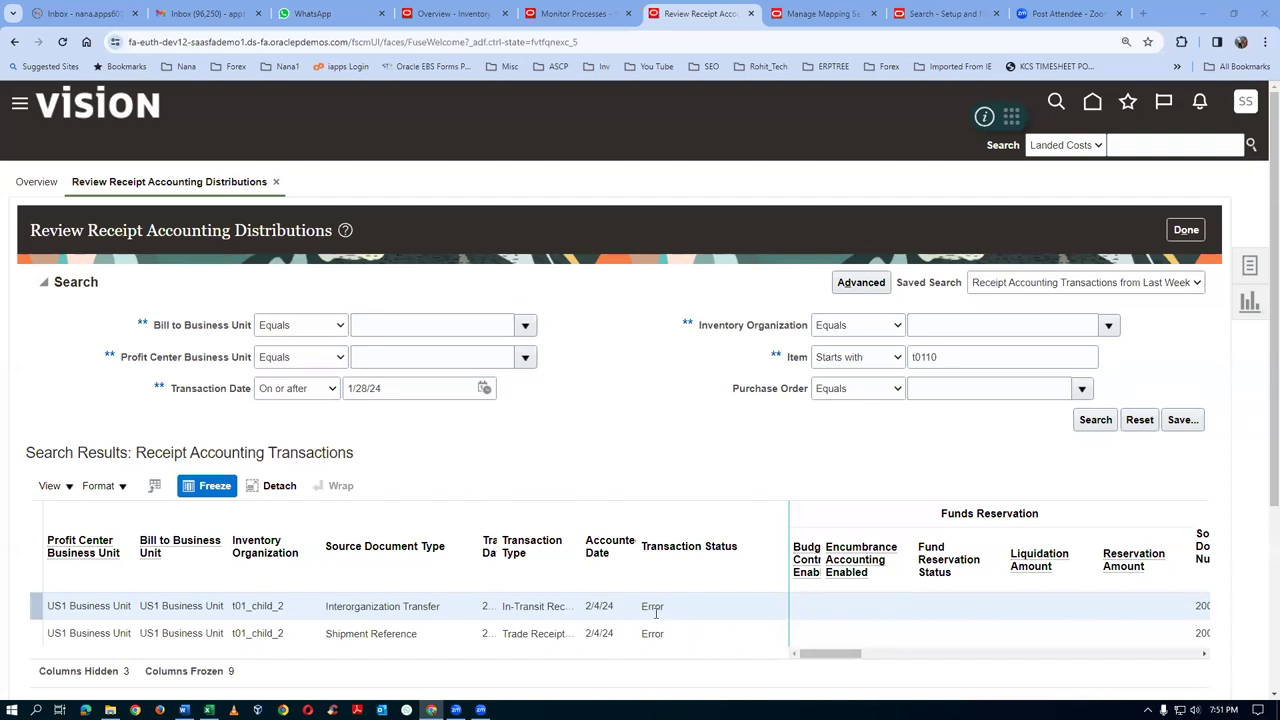
left_click(1095, 420)
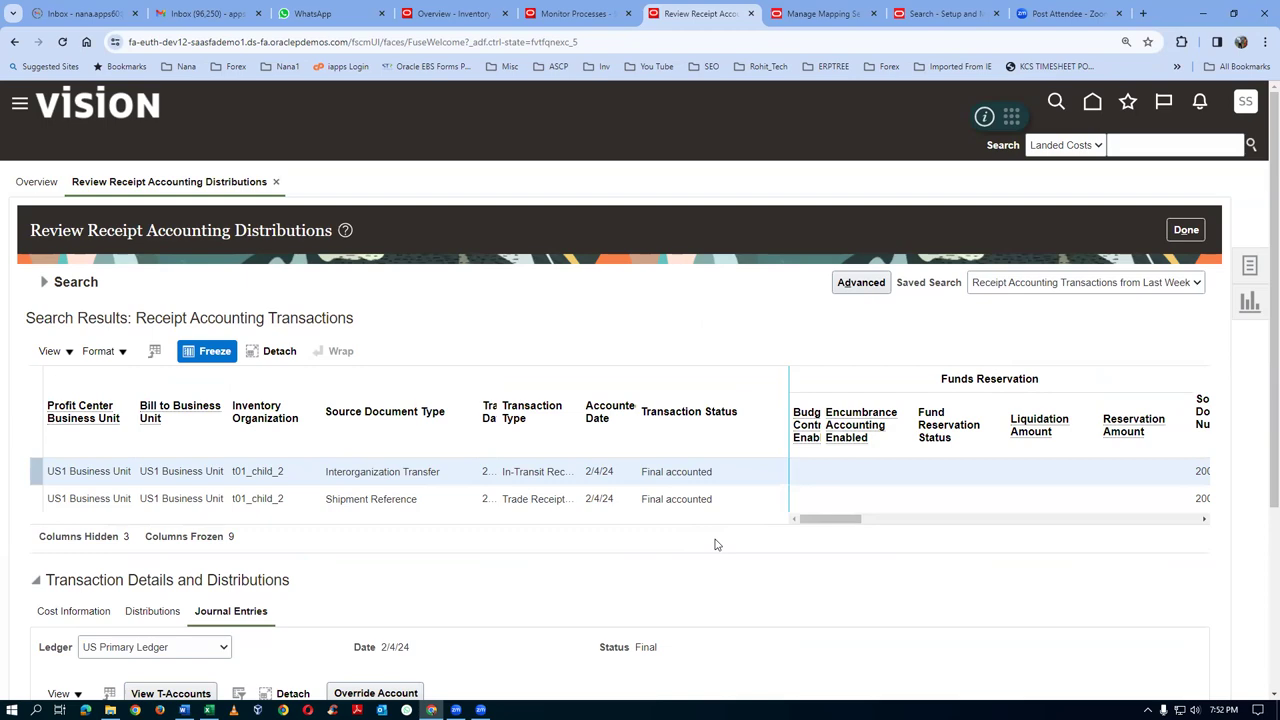
Switch to the Excel workbook and find the Cost Accounting section below the receipt accounting entries
key("alt+Tab")
left_click(401, 407)
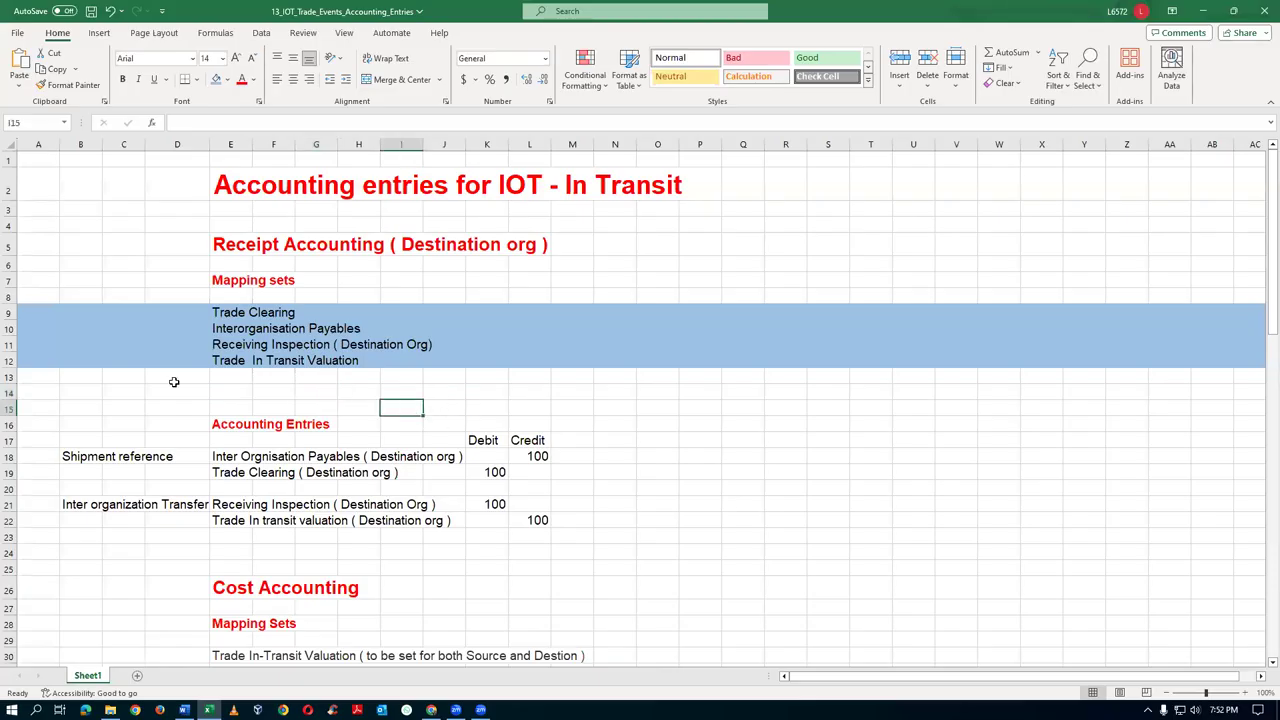
scroll(487, 419, "down", 1)
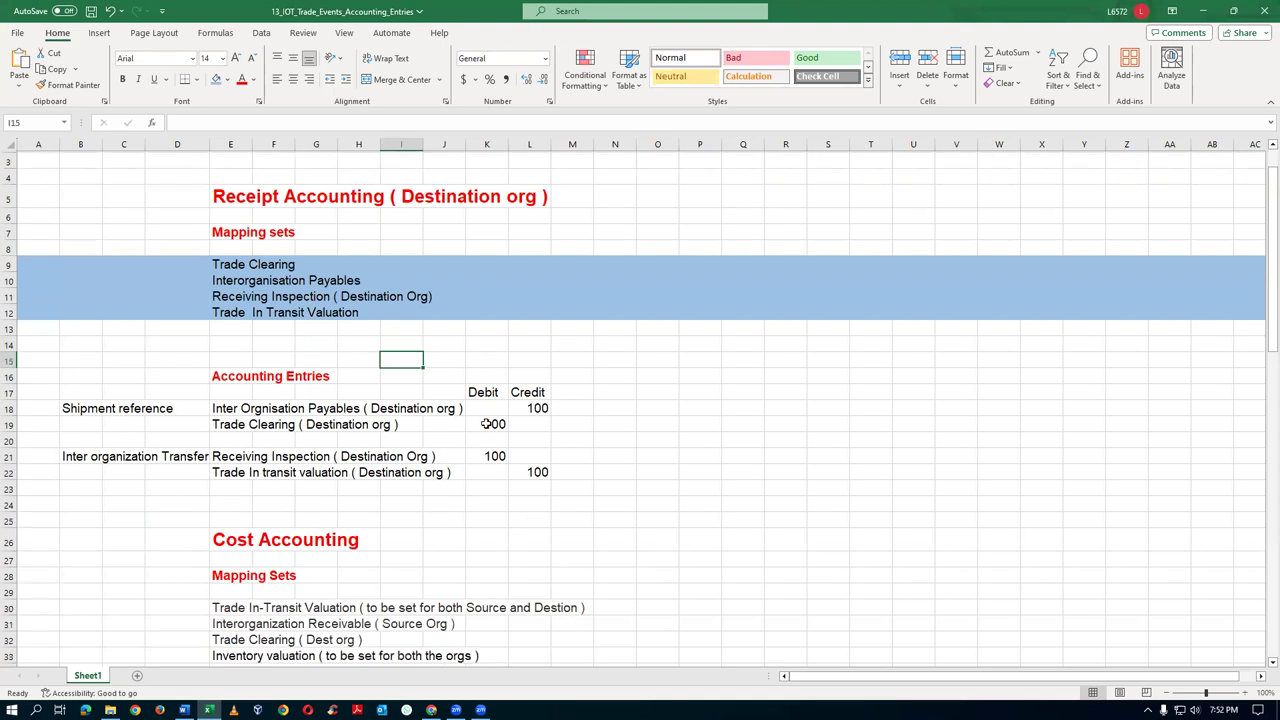
left_click(234, 539)
scroll(394, 524, "down", 2)
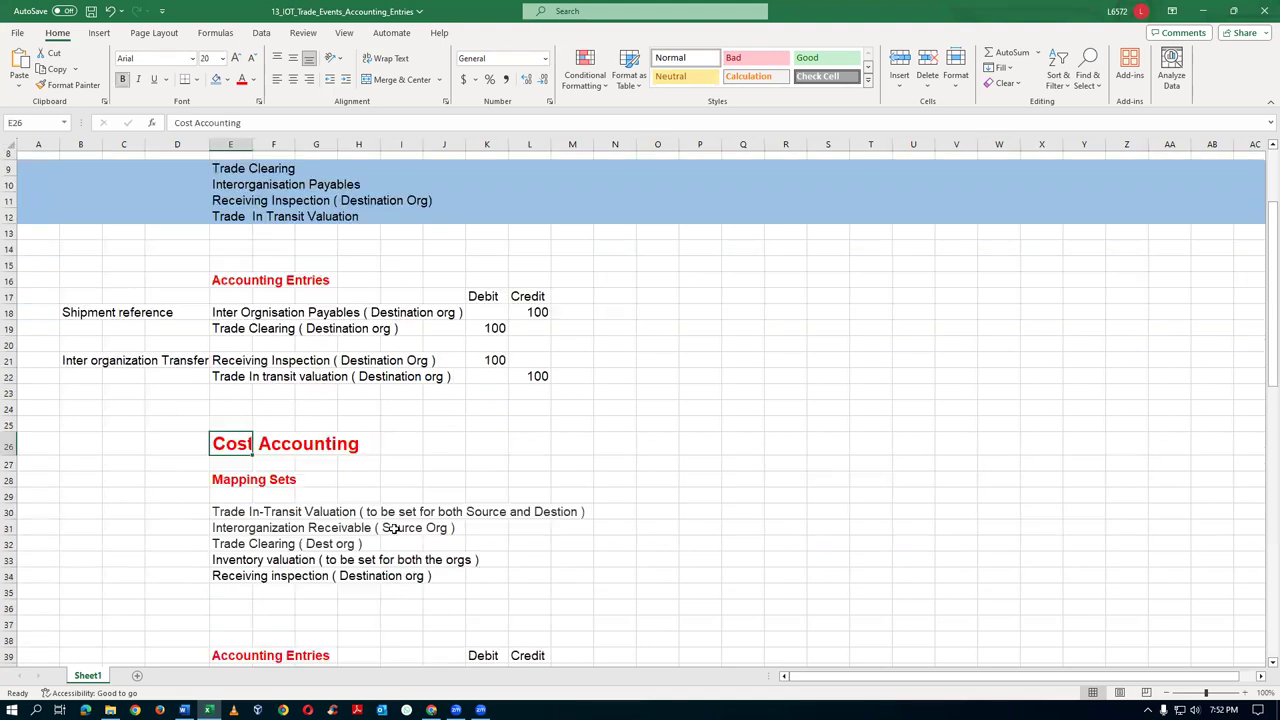
scroll(393, 530, "down", 2)
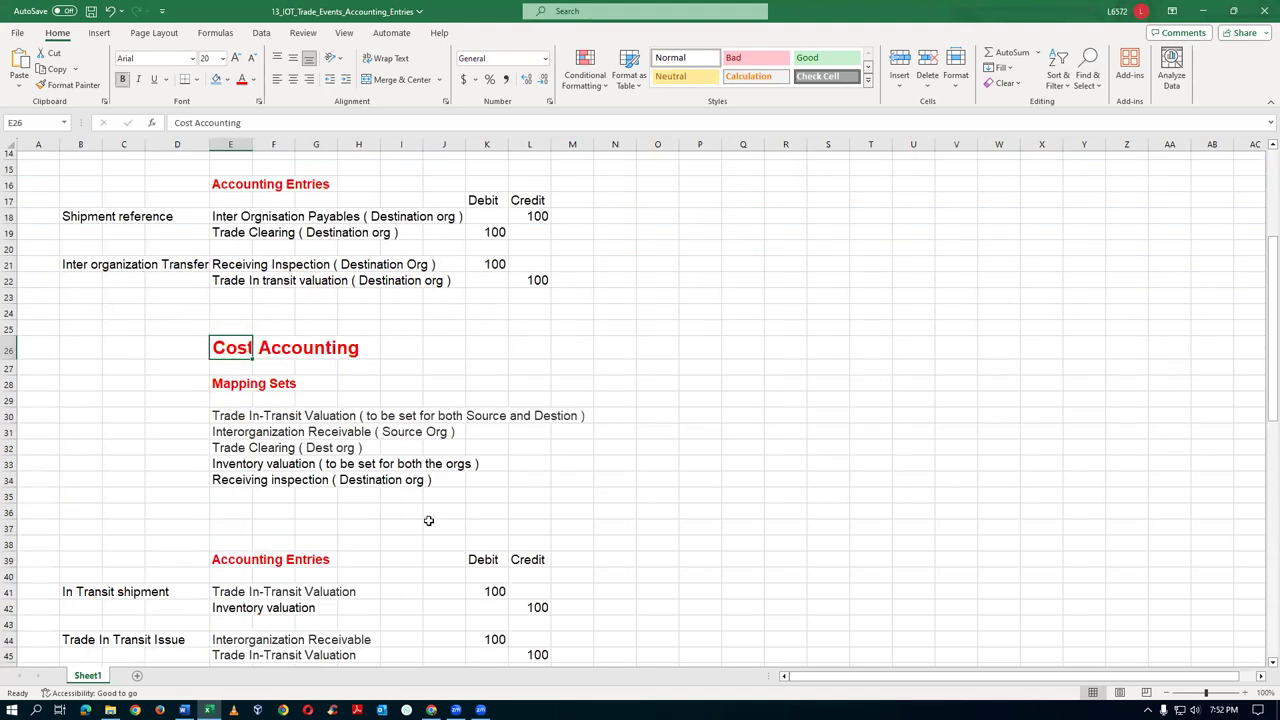
Review the Cost Accounting mapping sets one by one, from Trade In-Transit Valuation to Receiving inspection
left_click(124, 511)
left_click(229, 416)
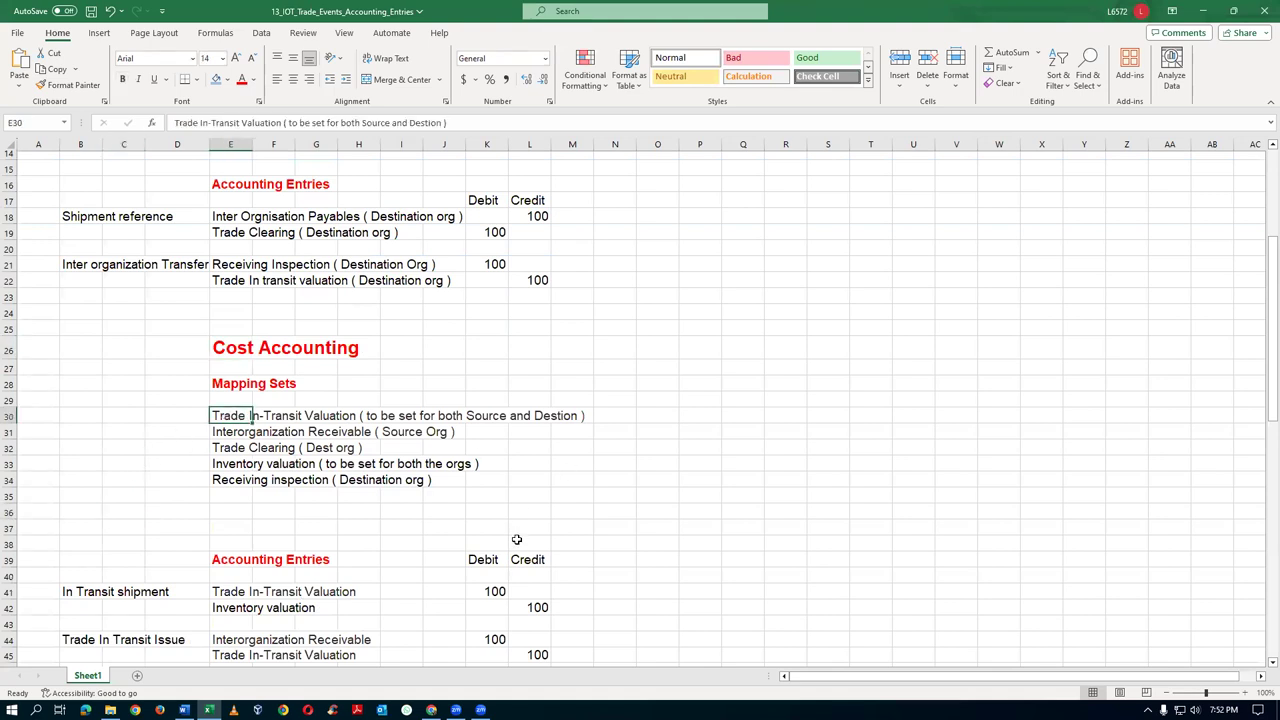
left_click(229, 434)
left_click(228, 418)
left_click(226, 481)
left_click(219, 419)
left_click(220, 433)
left_click(230, 448)
left_click(236, 464)
left_click(236, 481)
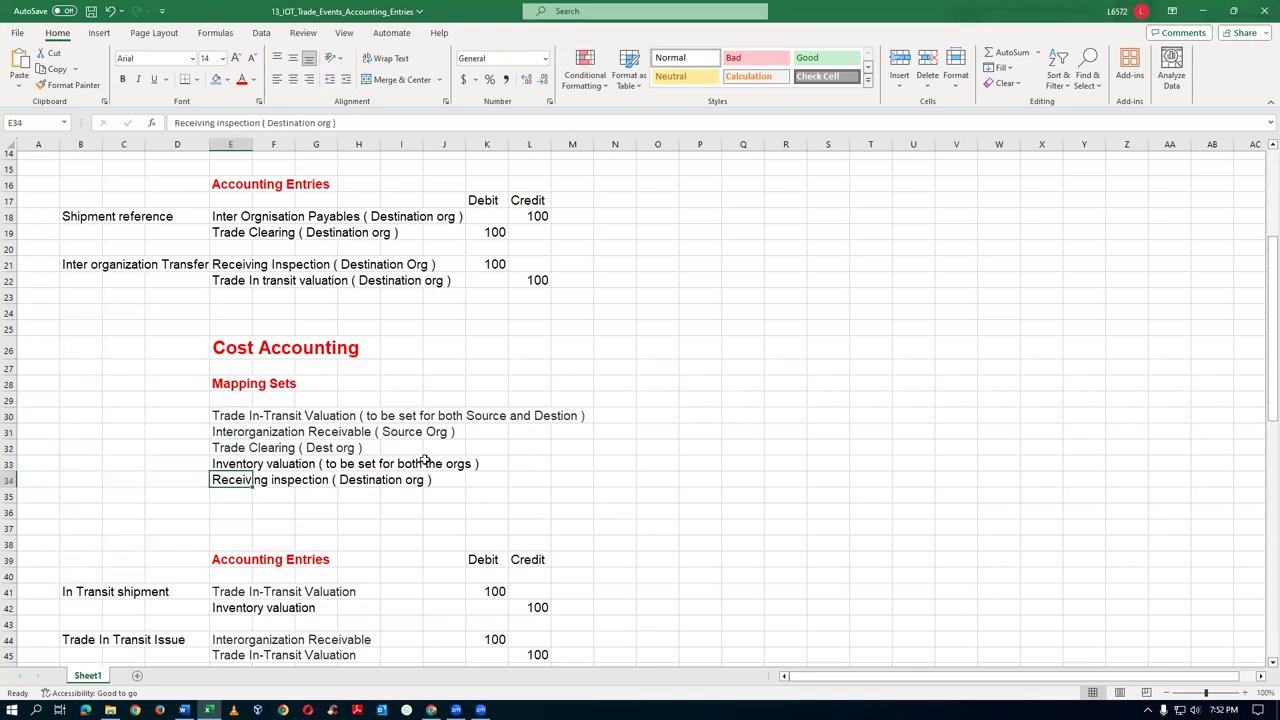
Switch back to Oracle Fusion in Chrome and finish the Review Receipt Accounting Distributions page
key("alt+Tab")
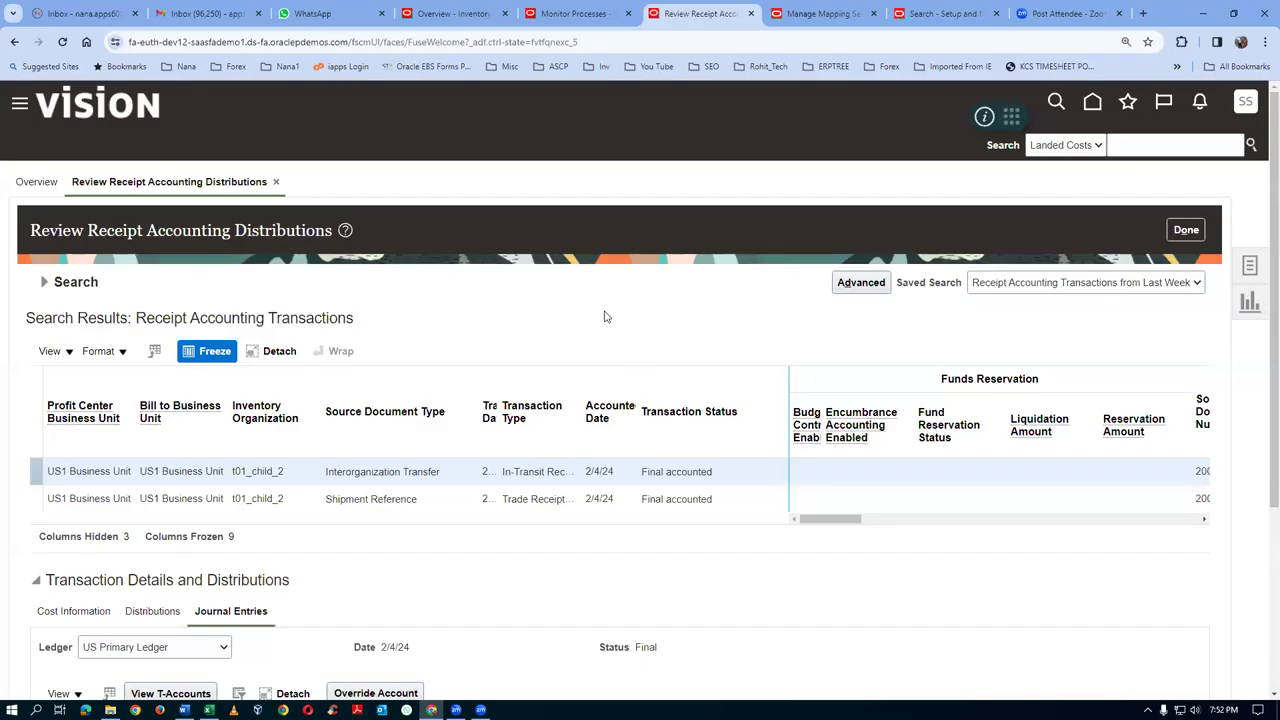
left_click(1185, 230)
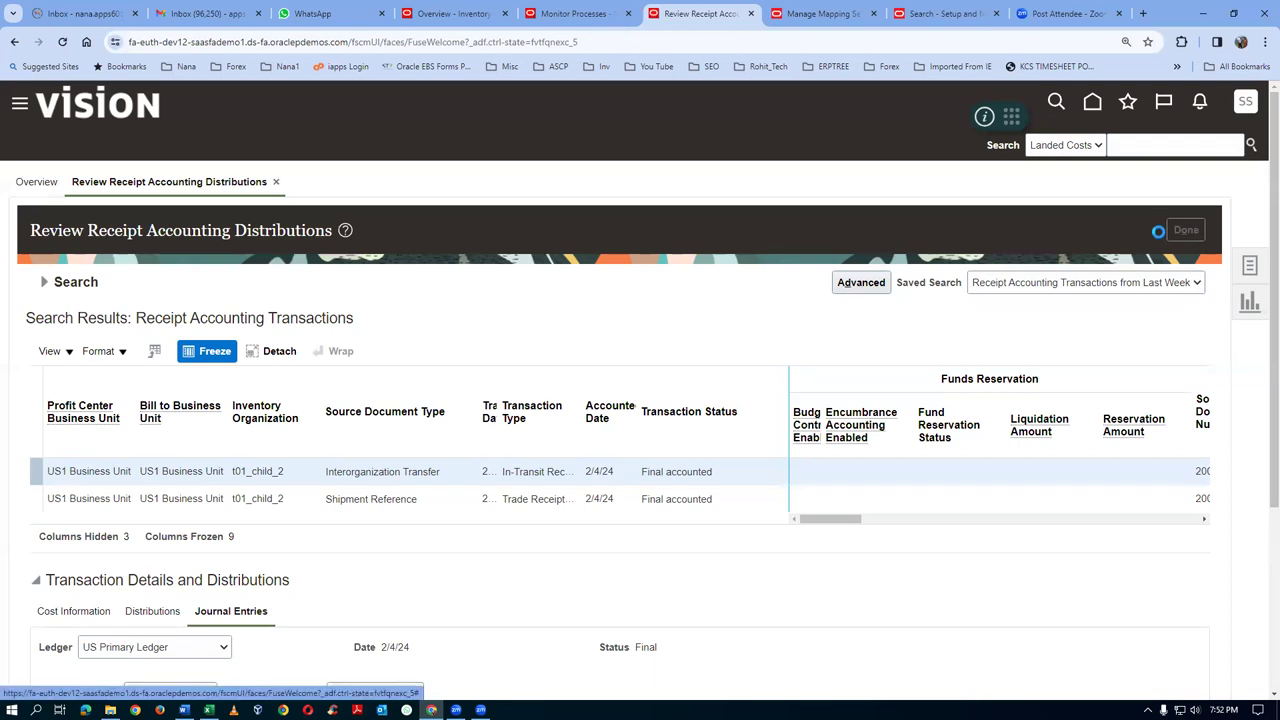
Return to the home page and open the Cost Accounting work area
left_click(1128, 103)
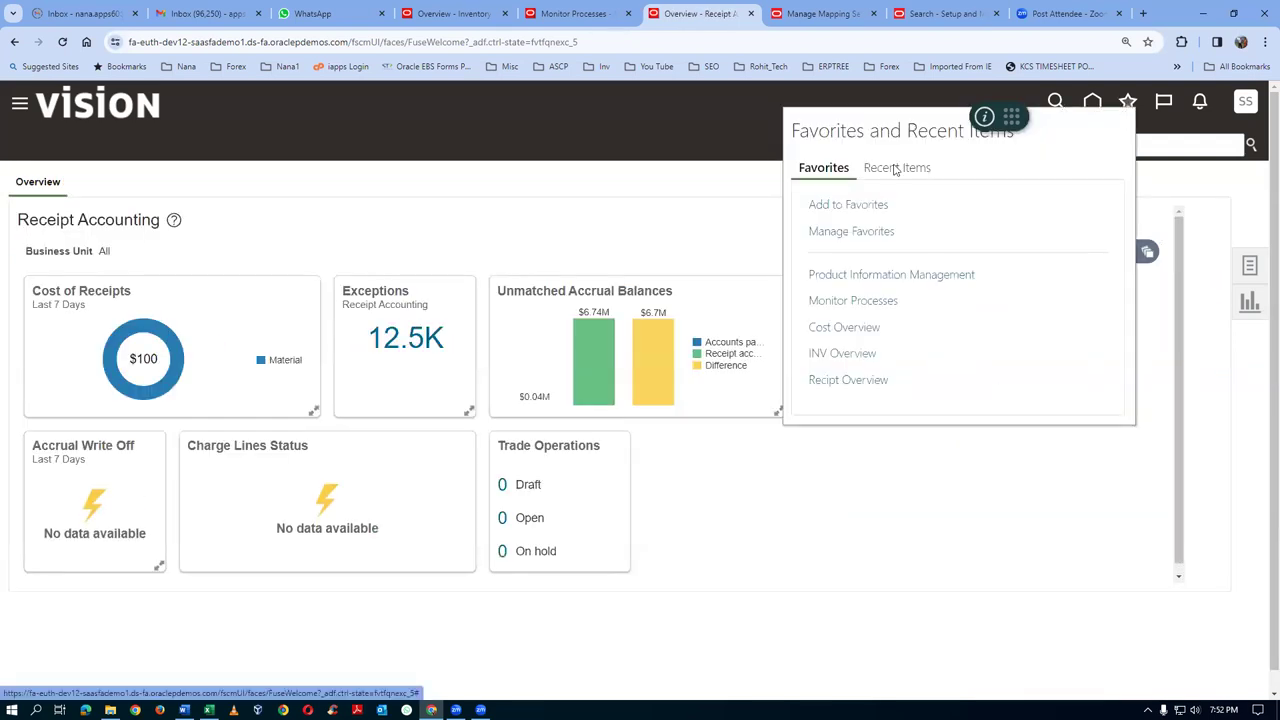
left_click(597, 251)
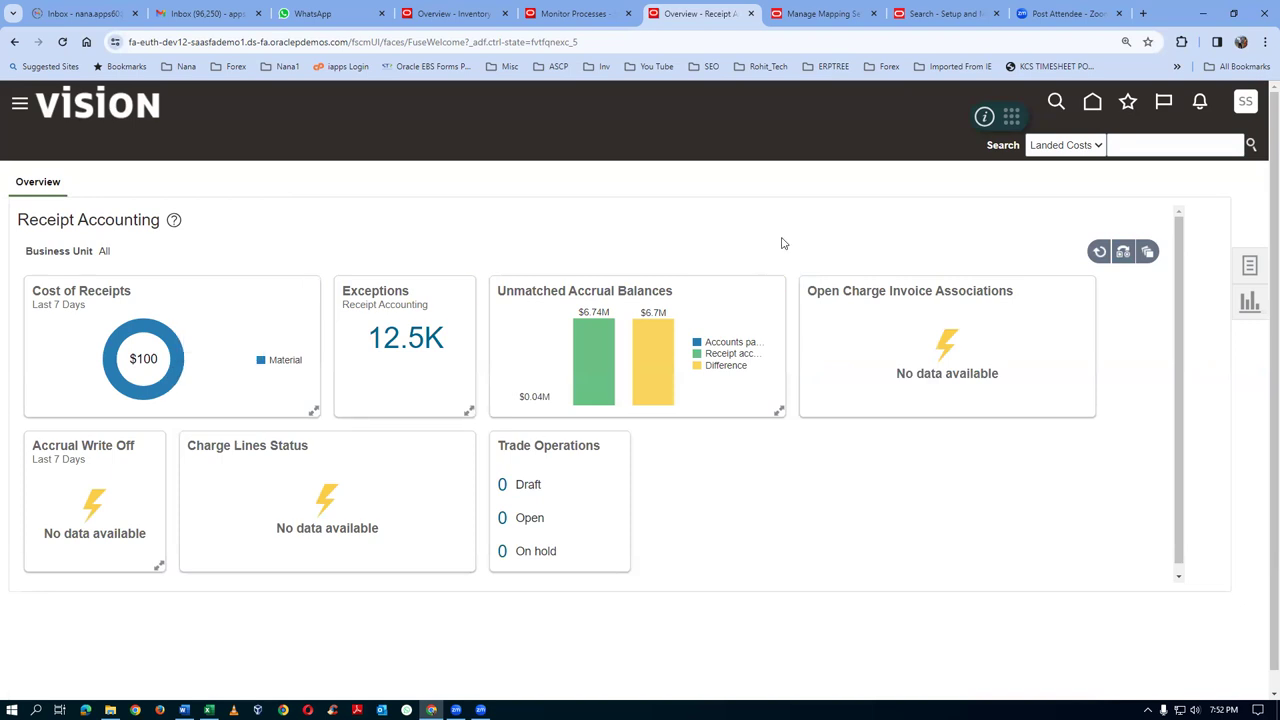
left_click(1092, 104)
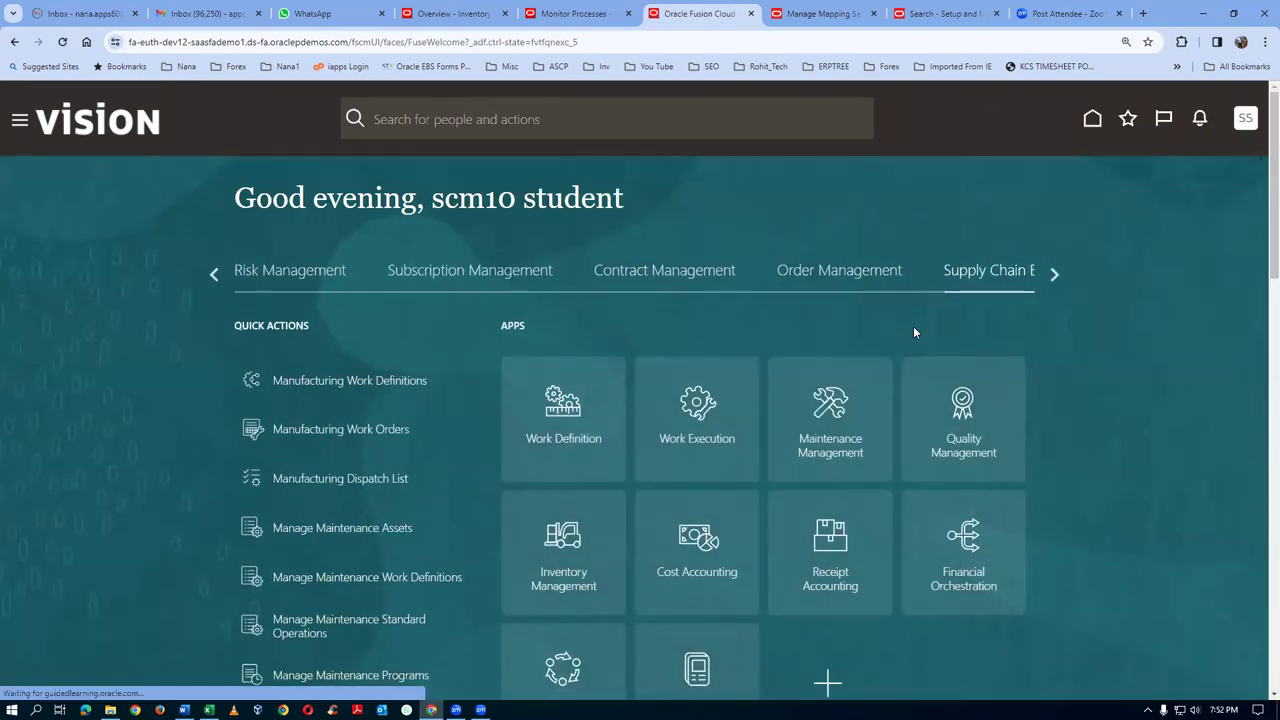
left_click(686, 571)
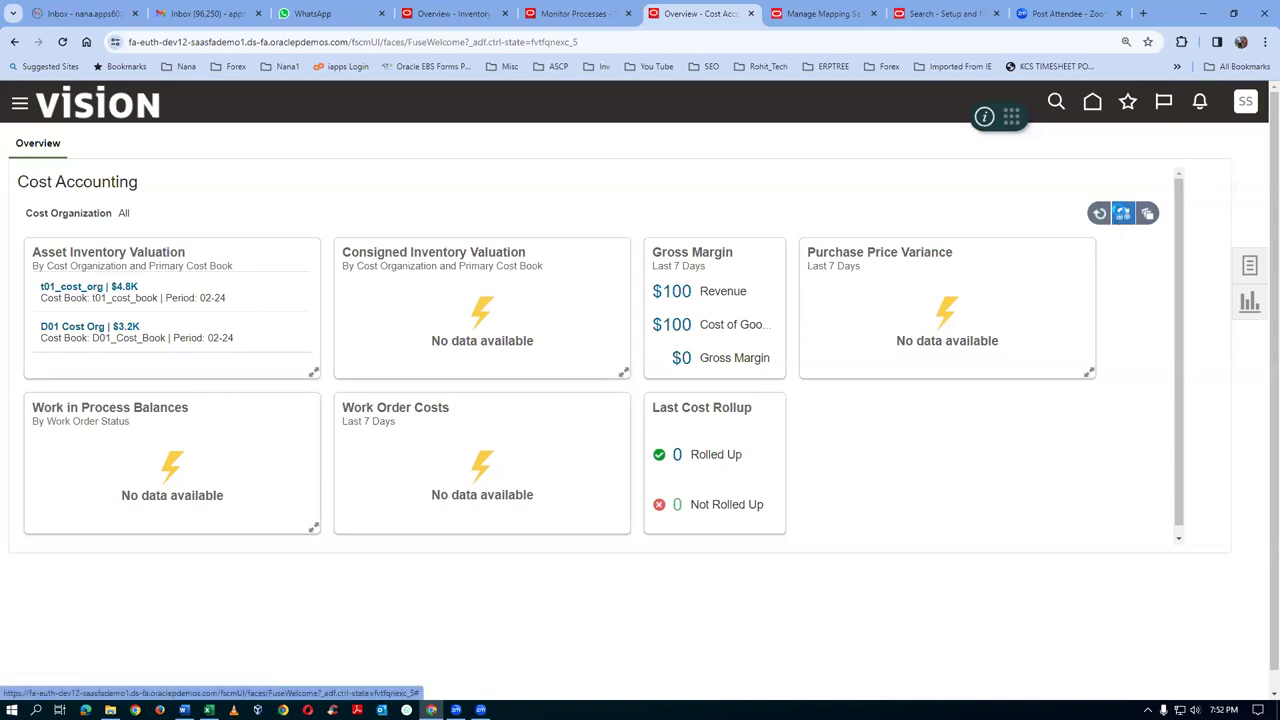
Filter the Cost Accounting overview by the cost organization t01_cost_org
left_click(1123, 214)
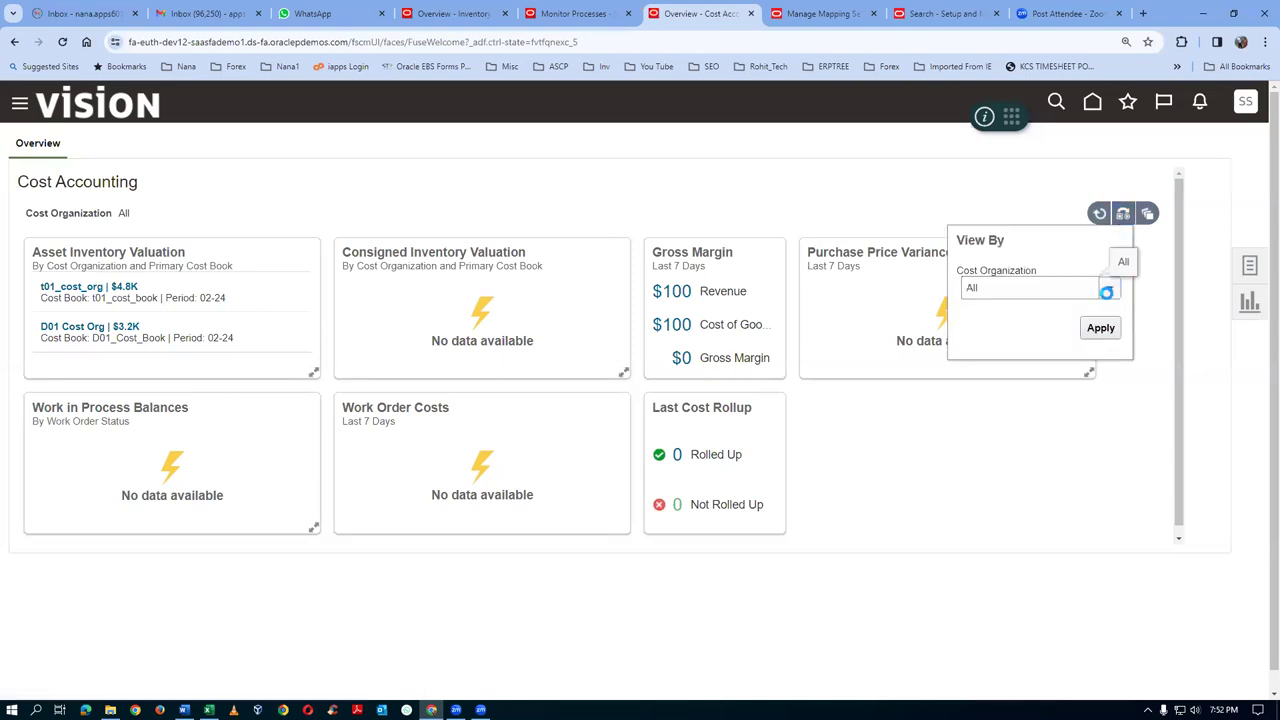
left_click(1108, 290)
left_click(975, 467)
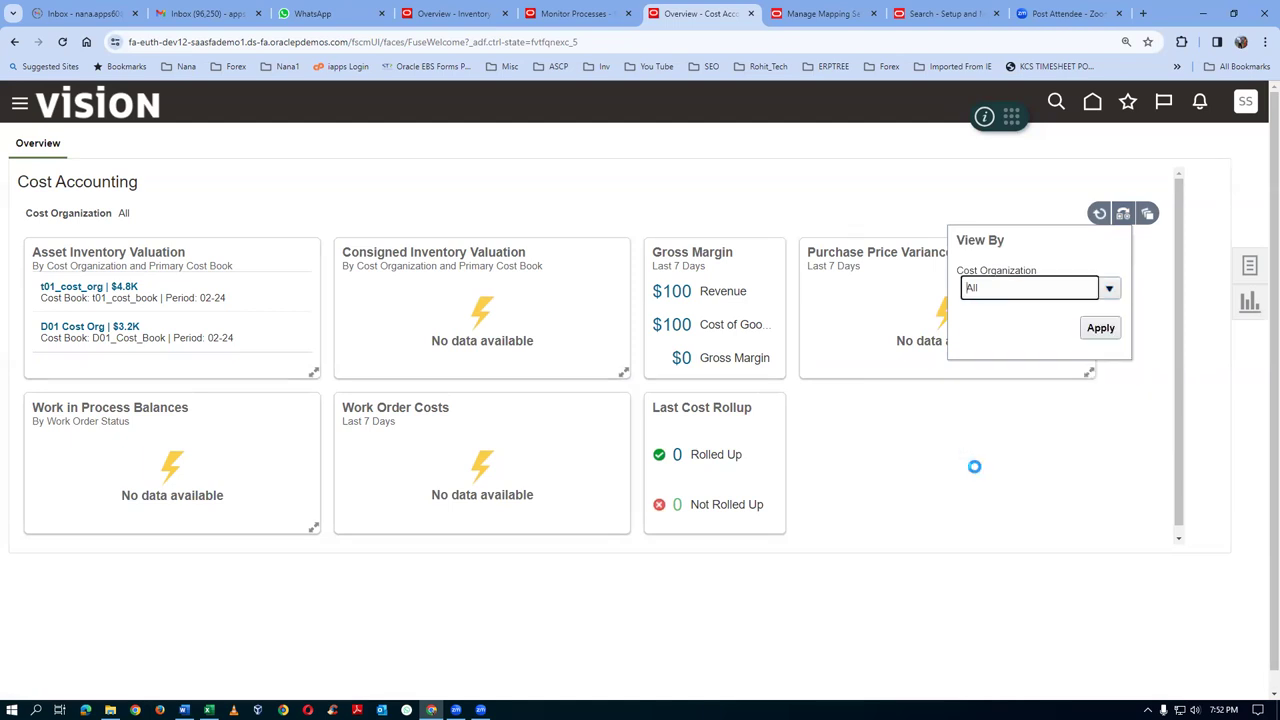
left_click(1099, 330)
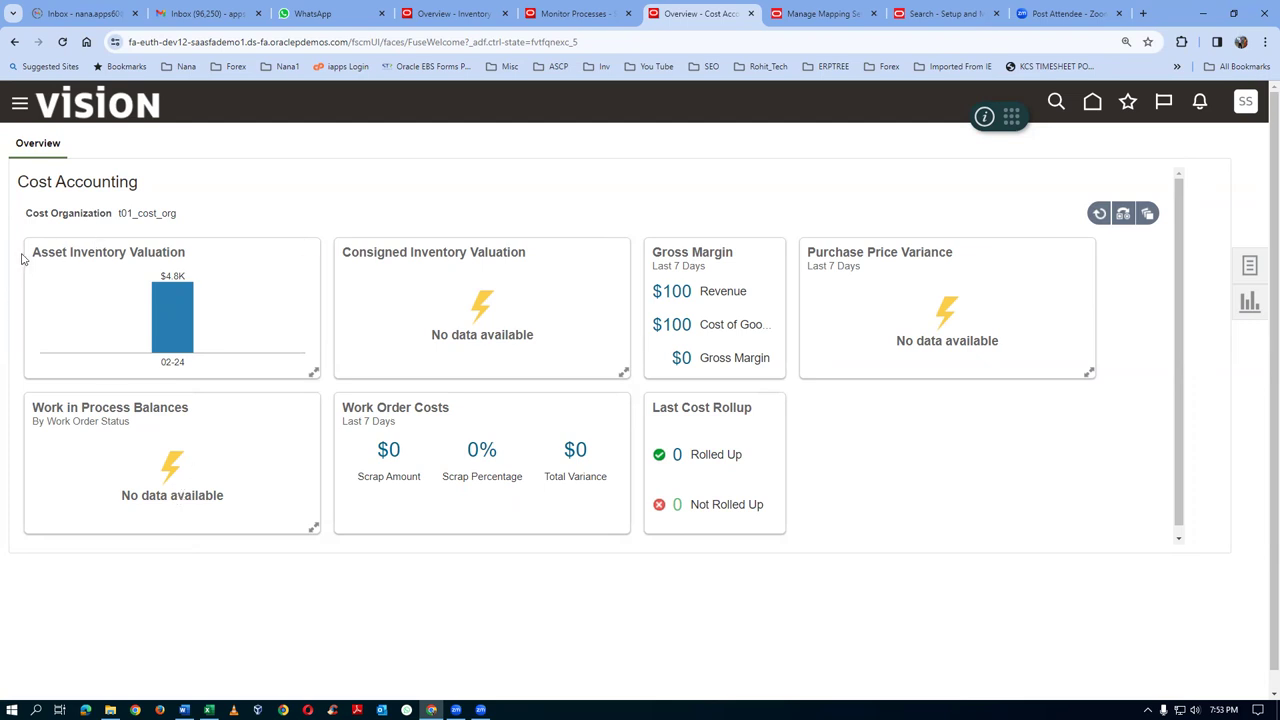
left_click_drag(45, 251, 69, 241)
Open Review Cost Accounting Distributions and search for cost transactions whose item starts with t0110
left_click(1250, 268)
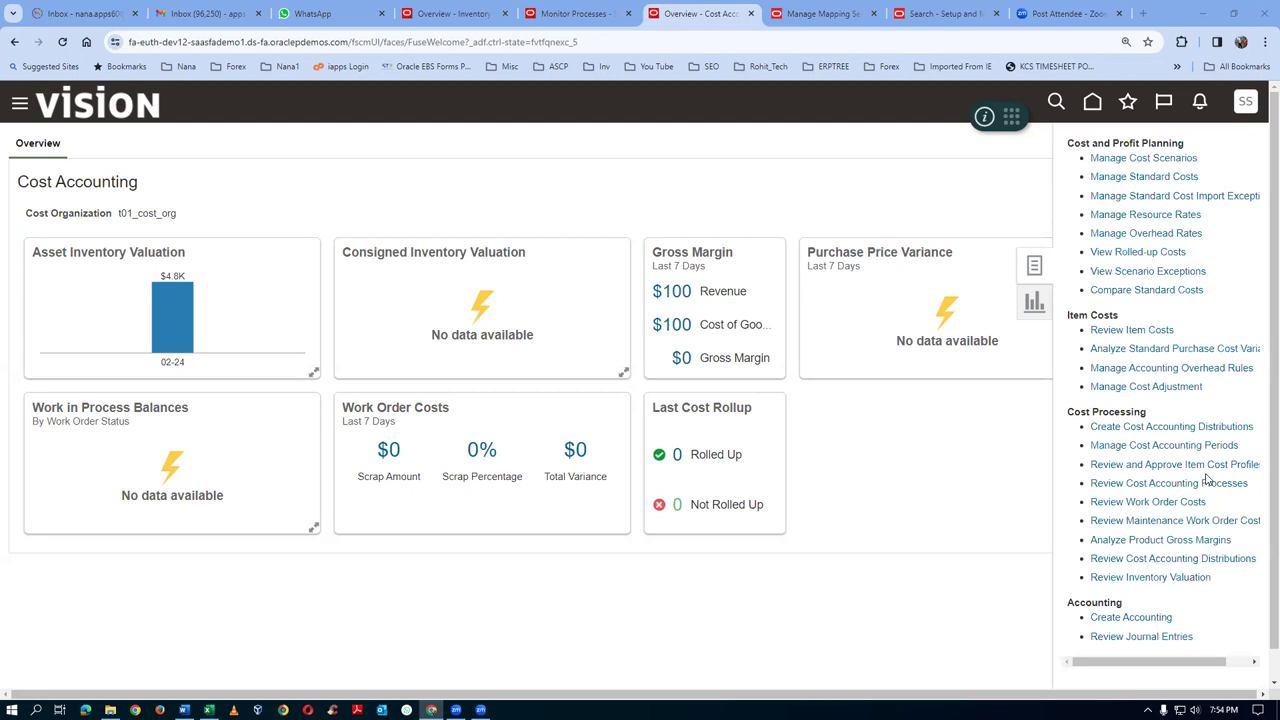
left_click(1155, 560)
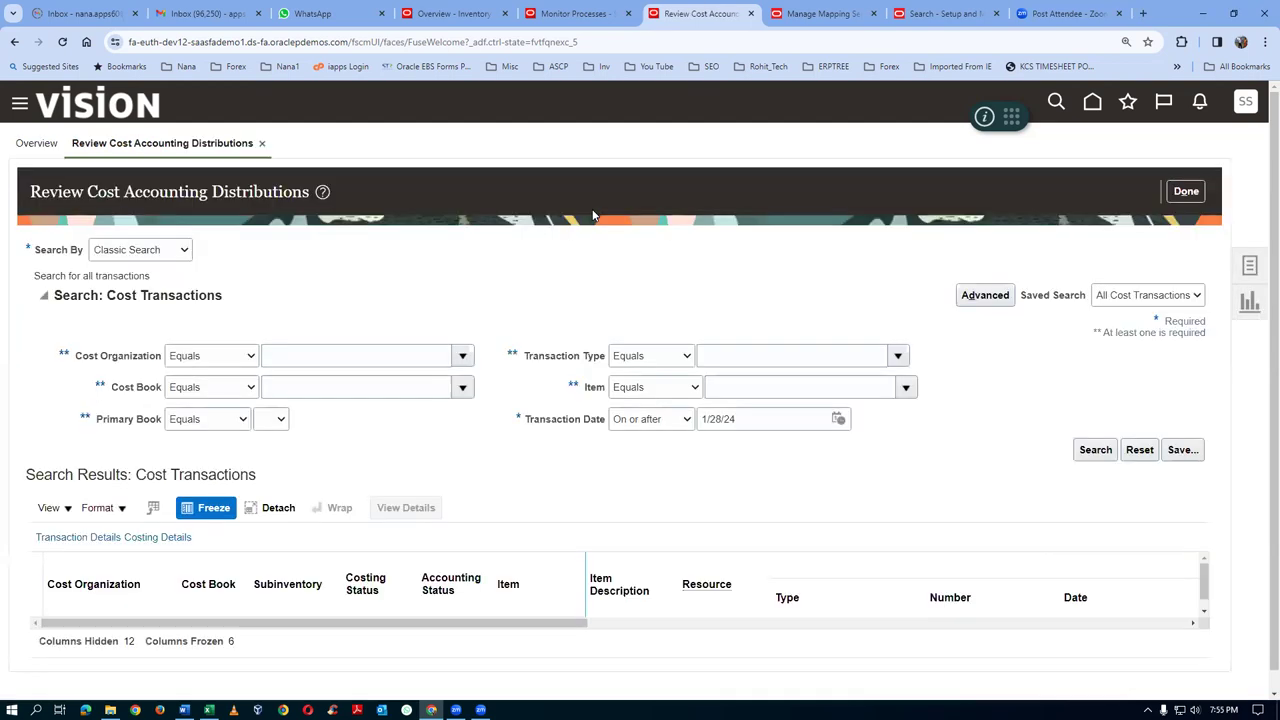
left_click(633, 392)
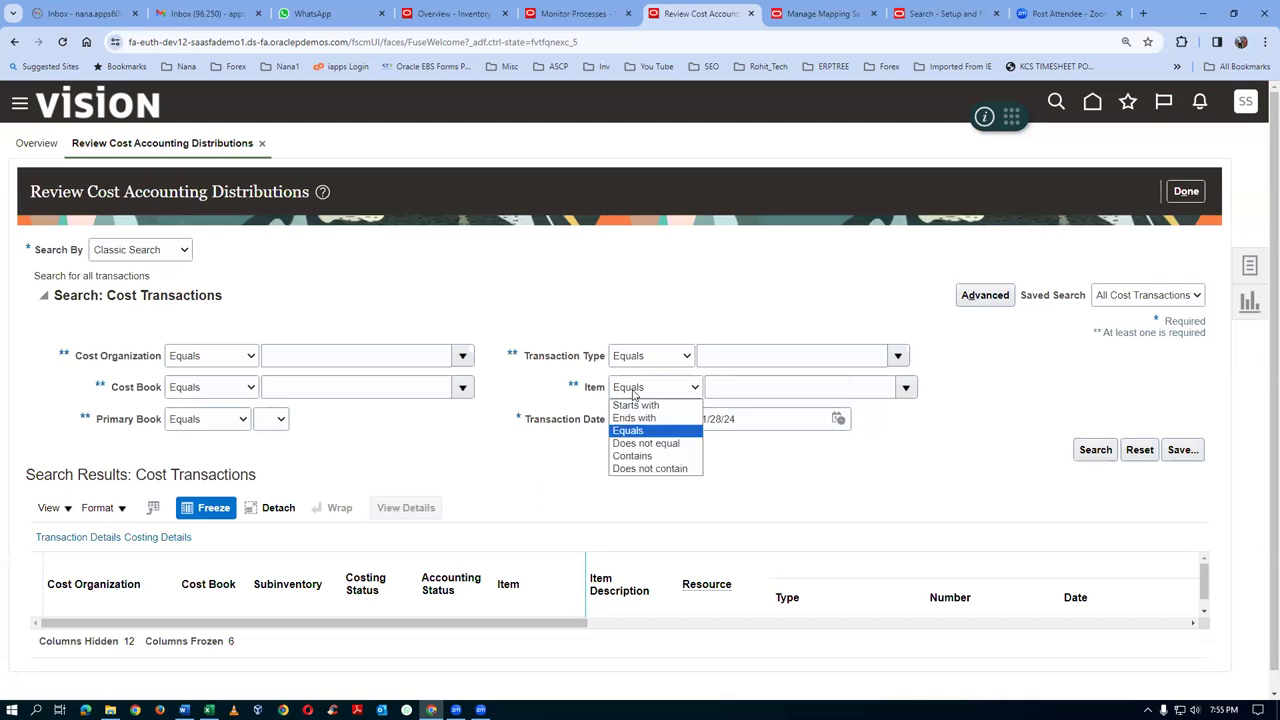
left_click(635, 405)
left_click(733, 390)
type("t0118")
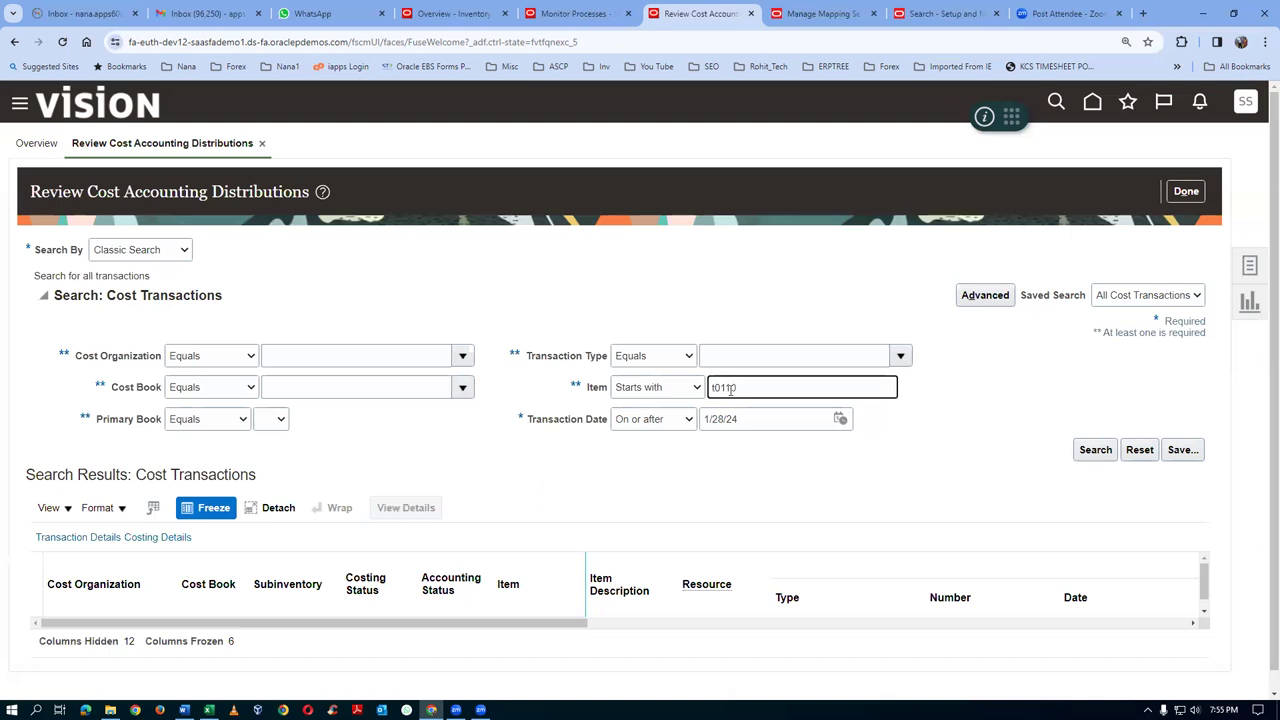
left_click(1094, 453)
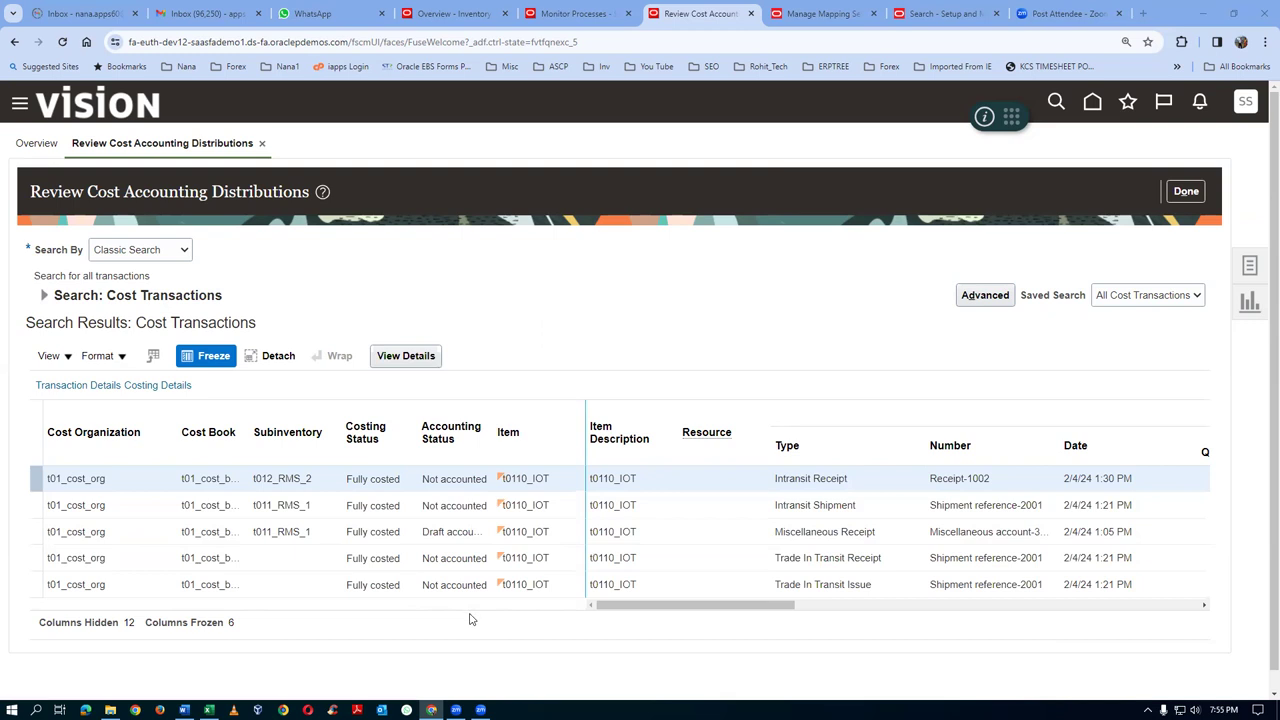
left_click(851, 532)
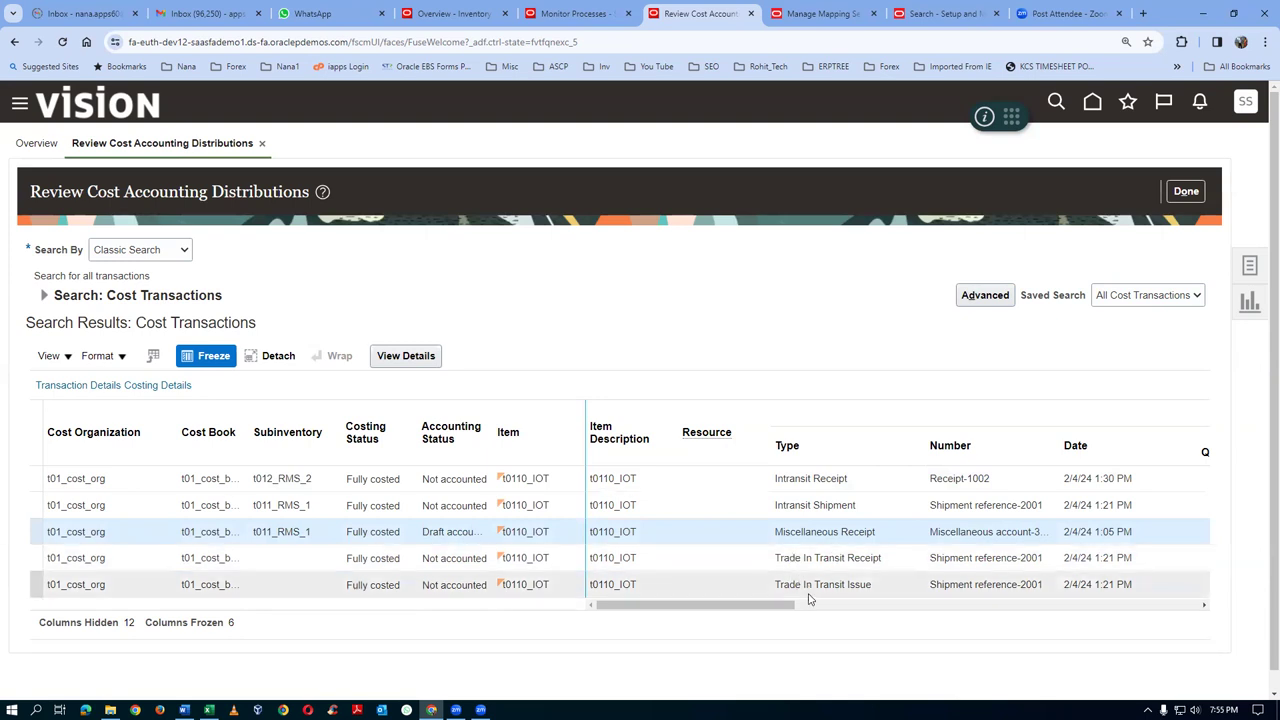
Switch to the Excel workbook and review the four cost accounting events from In Transit shipment to Intransit Receipt
key("alt+Tab")
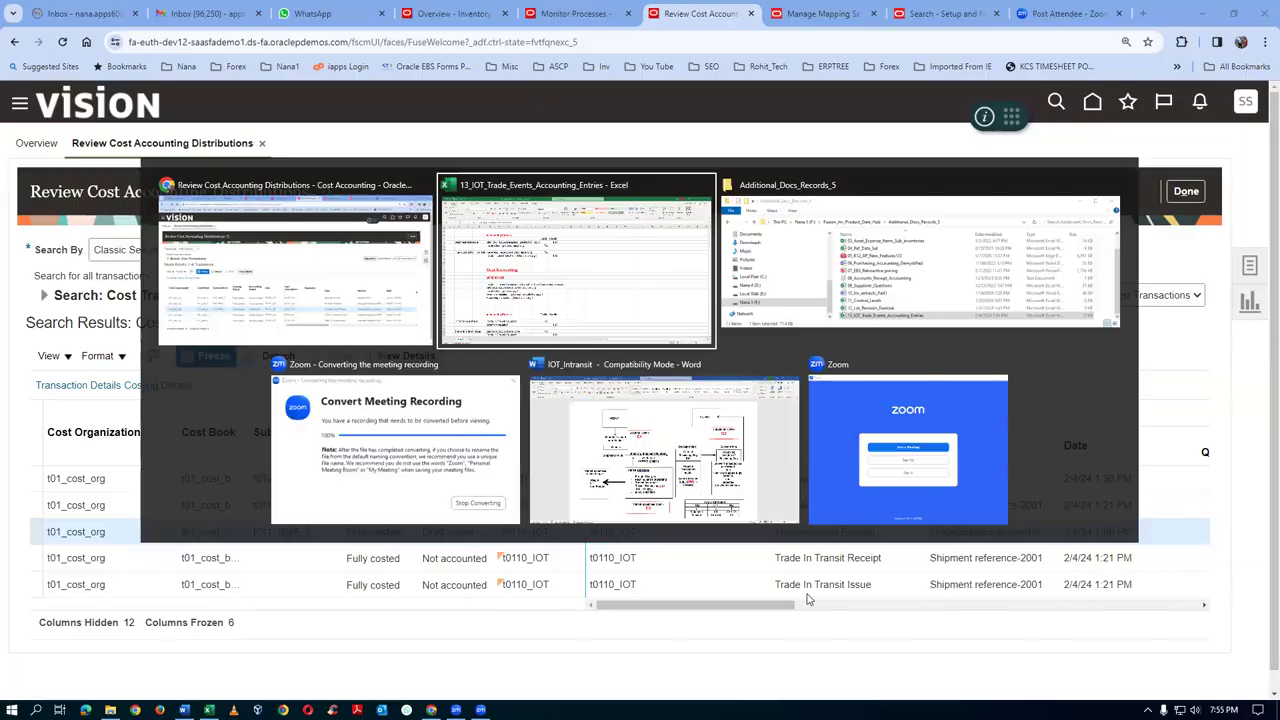
scroll(530, 575, "down", 3)
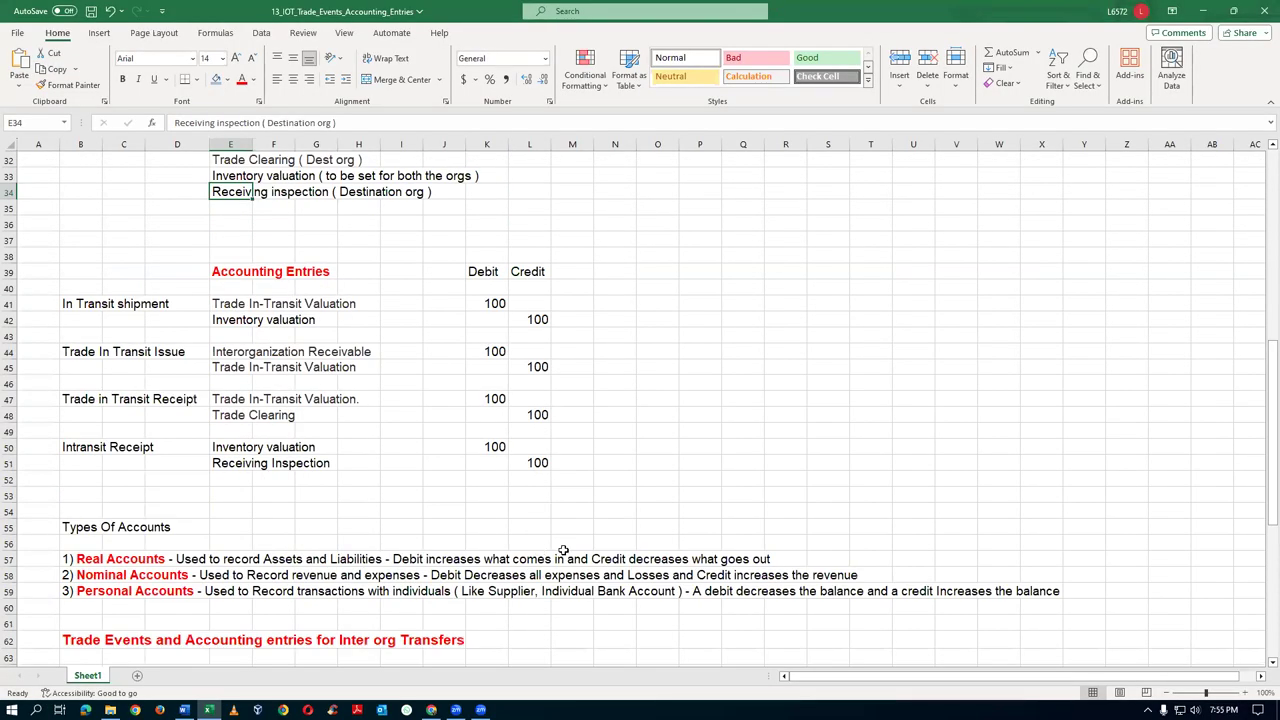
left_click(83, 302)
left_click(70, 354)
left_click(73, 401)
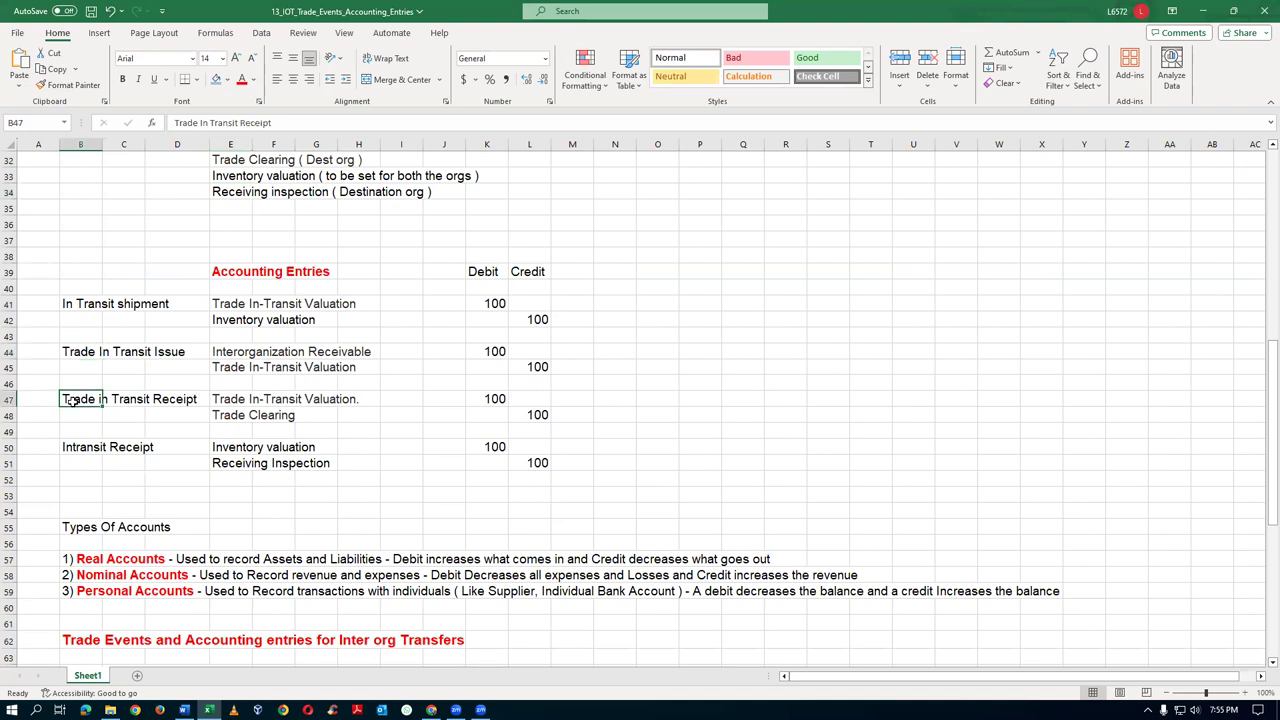
left_click(69, 440)
left_click(64, 308)
left_click(78, 350)
left_click(79, 399)
left_click(66, 449)
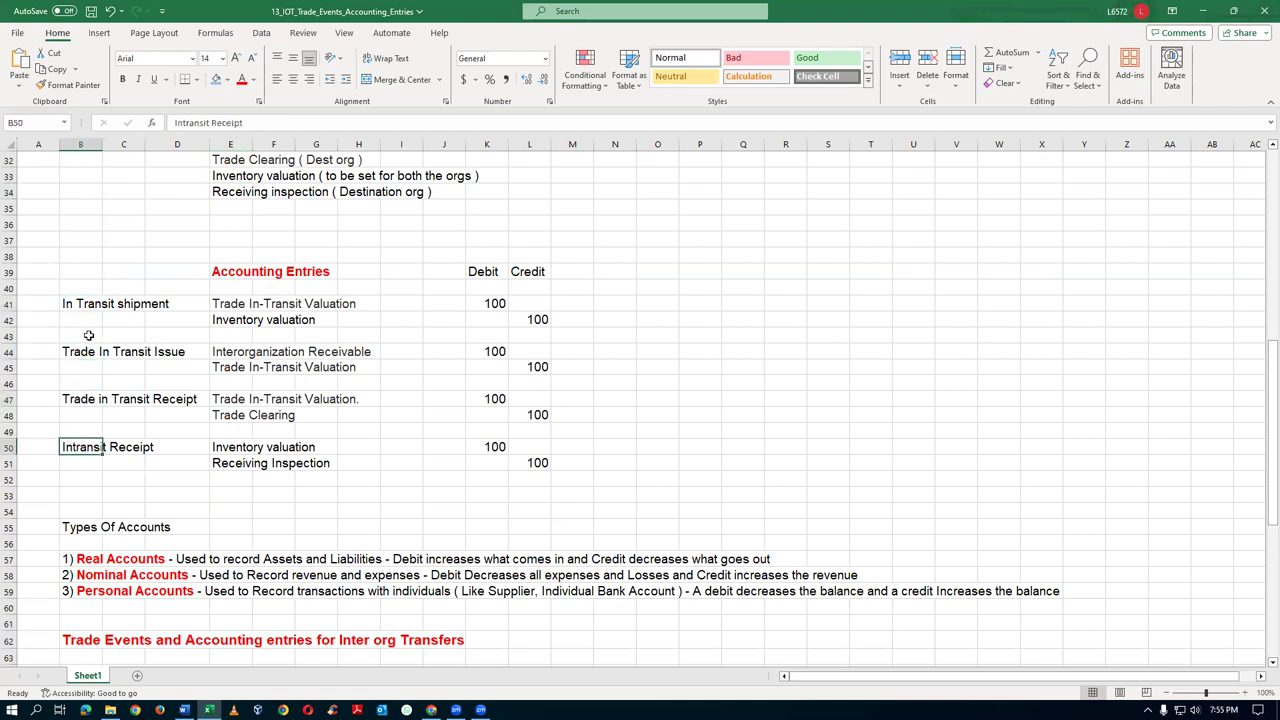
Select the Intransit Receipt transaction in Oracle Fusion, and check its Inventory valuation and Receiving Inspection entries in the Excel workbook
key("alt+Tab")
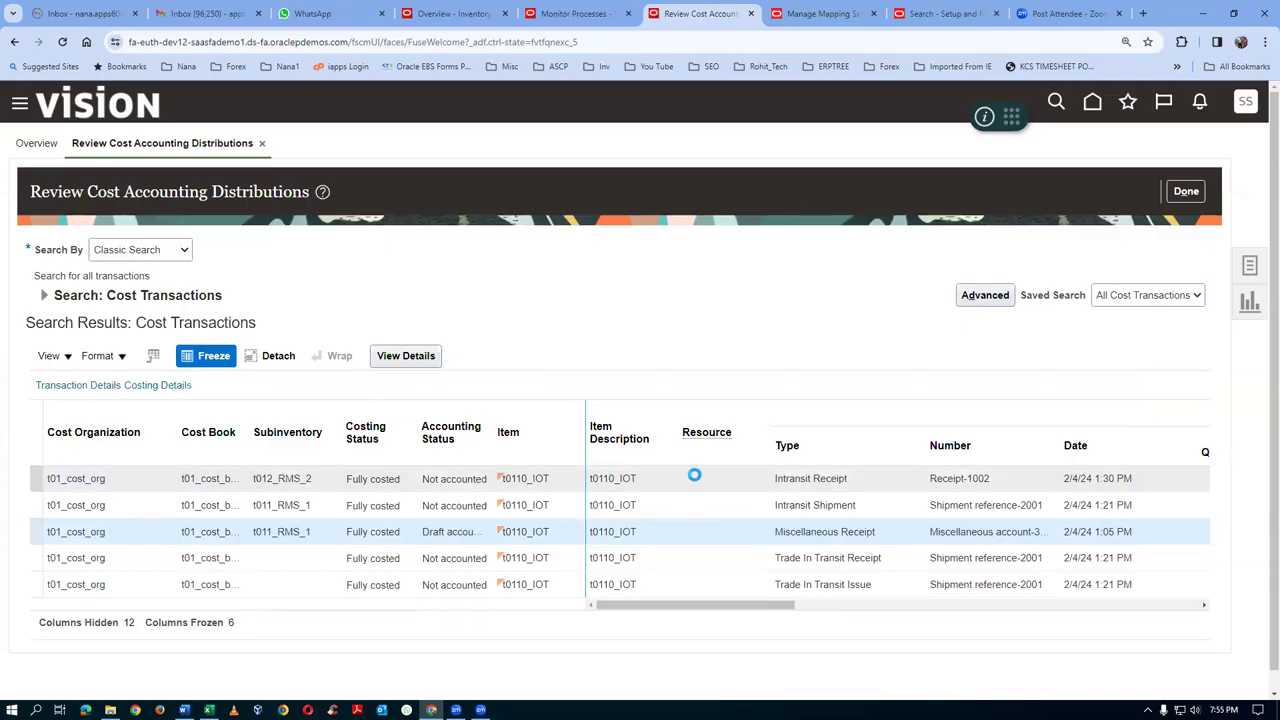
left_click(697, 479)
key("alt+Tab")
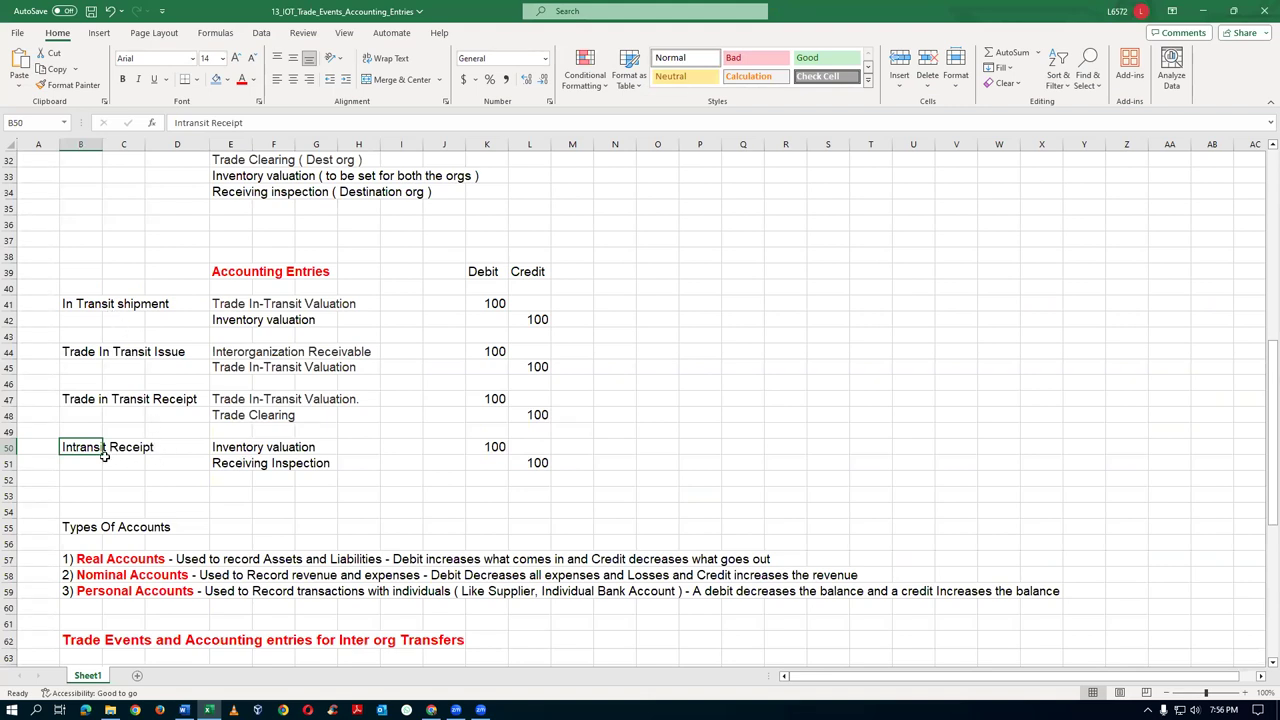
left_click(246, 449)
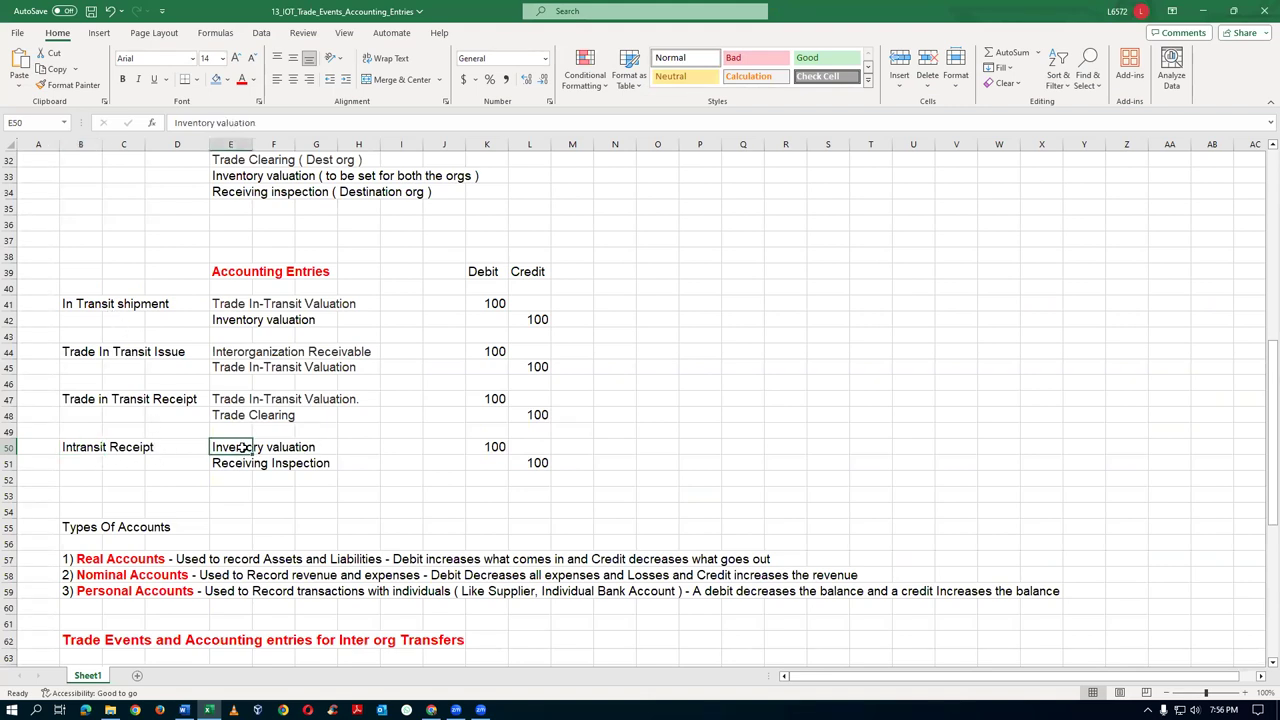
left_click(240, 470)
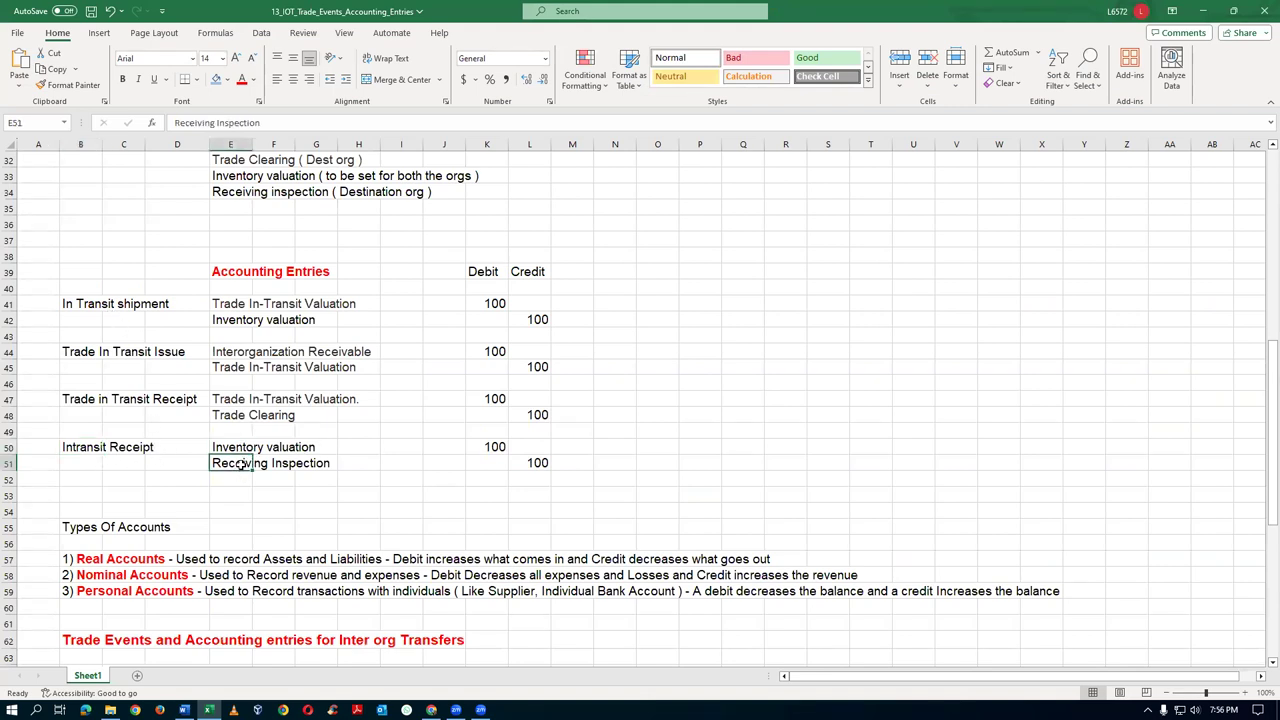
Back in Oracle Fusion, review the Intransit Receipt's cost distributions and journal entries, and close its details
key("alt+Tab")
scroll(475, 490, "down", 1)
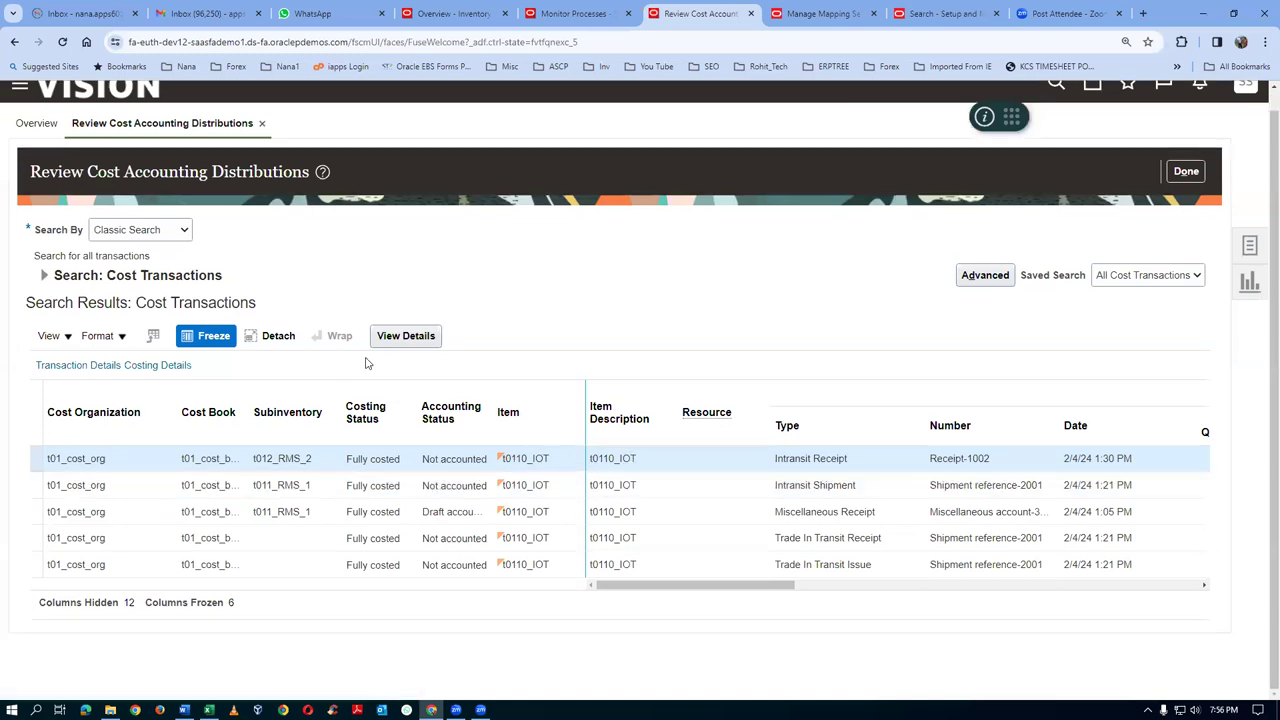
left_click(399, 340)
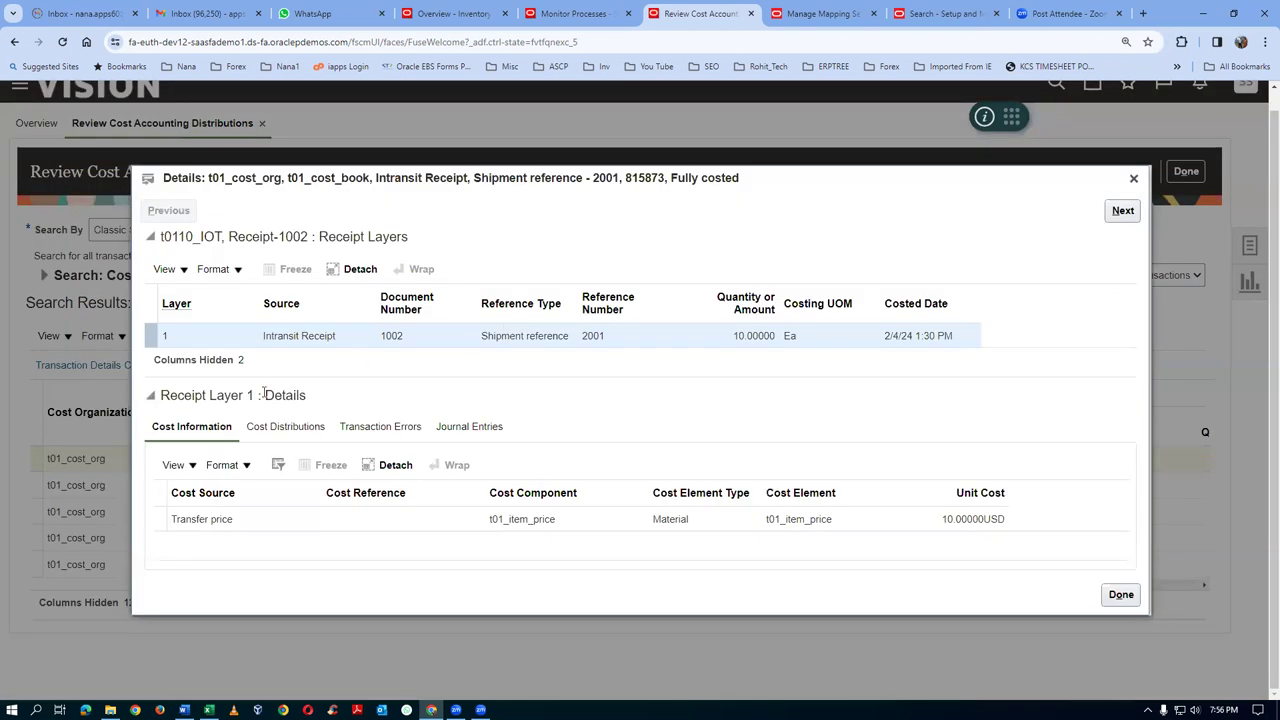
left_click(276, 431)
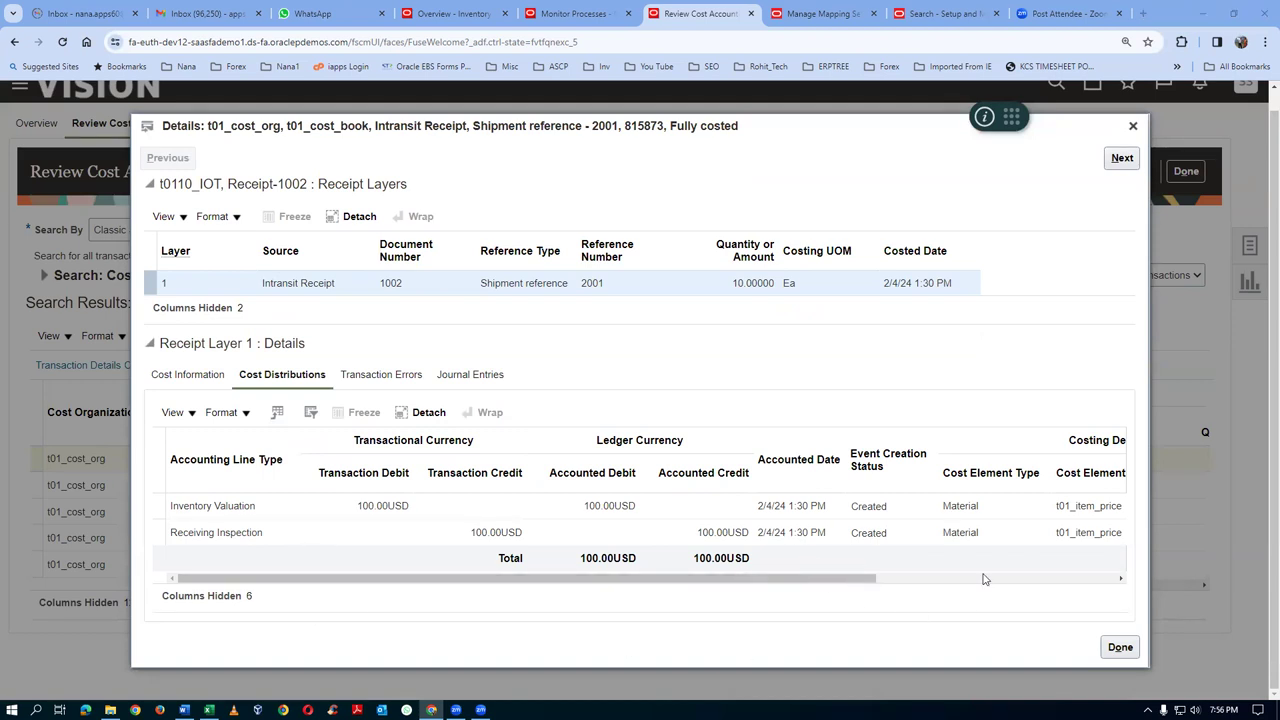
left_click(497, 378)
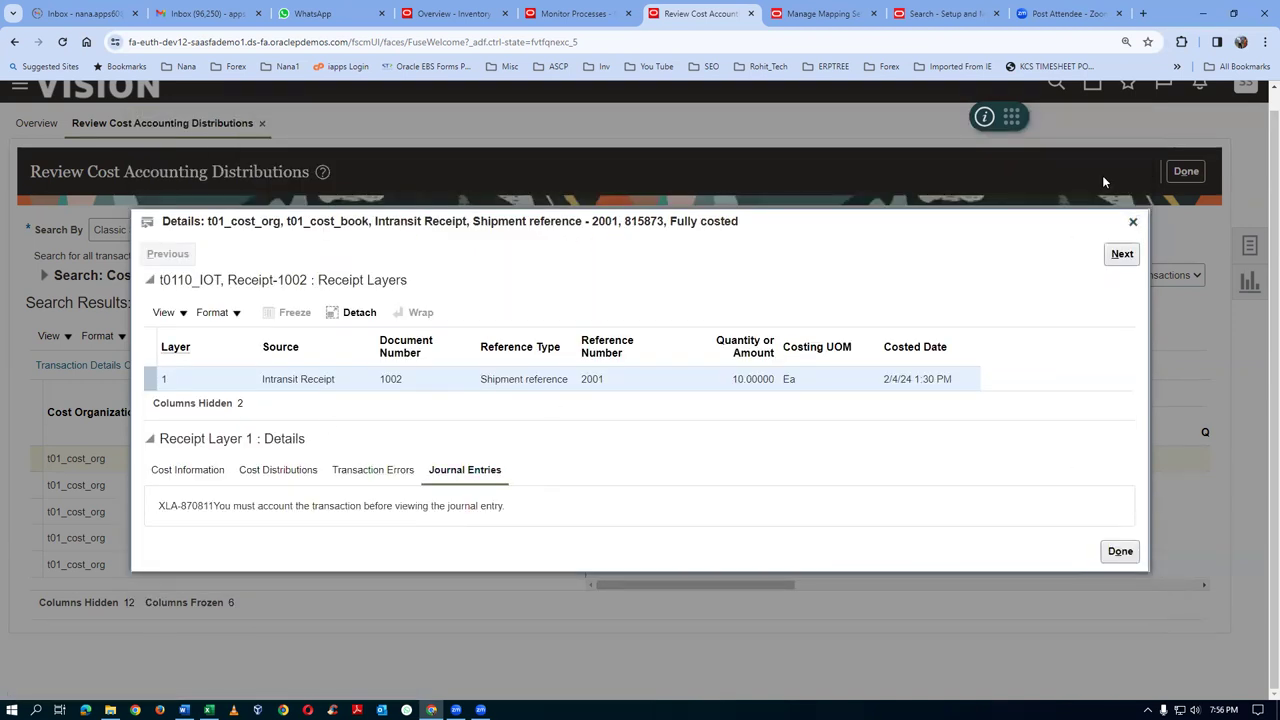
left_click(1133, 221)
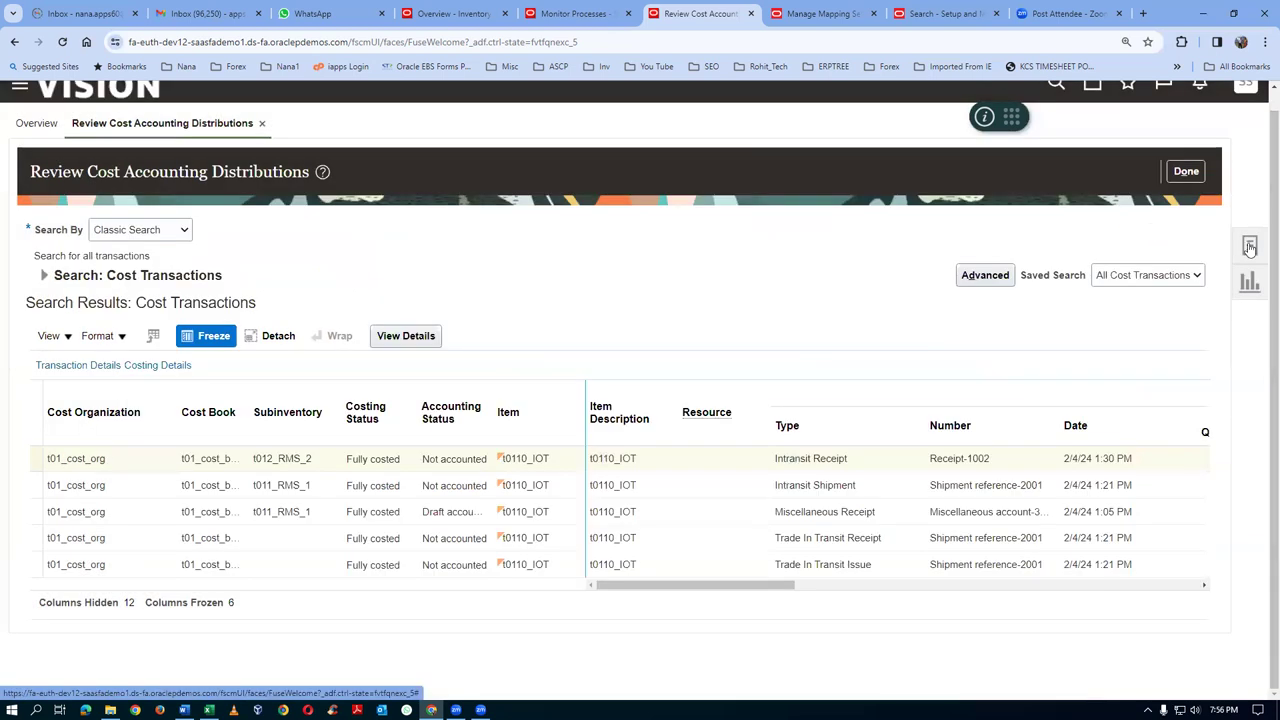
Open the Create Accounting process and set its subledger application to Cost Management
left_click(1249, 246)
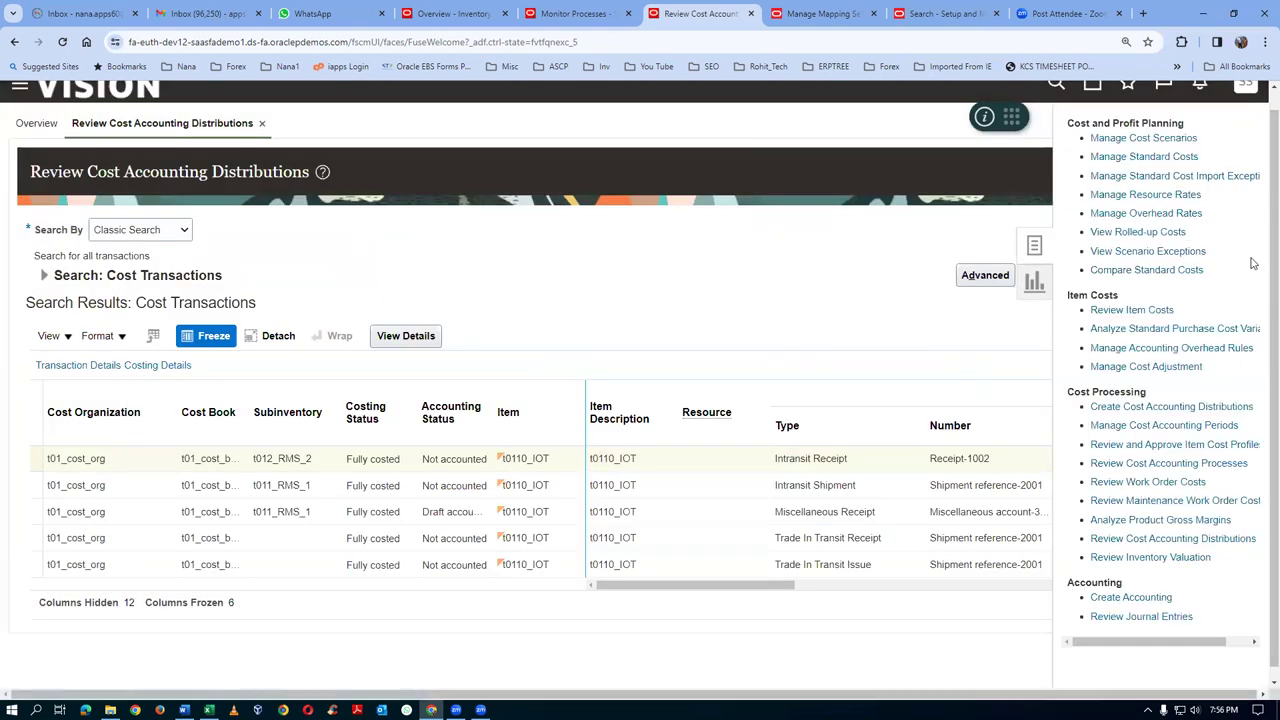
scroll(1100, 530, "down", 1)
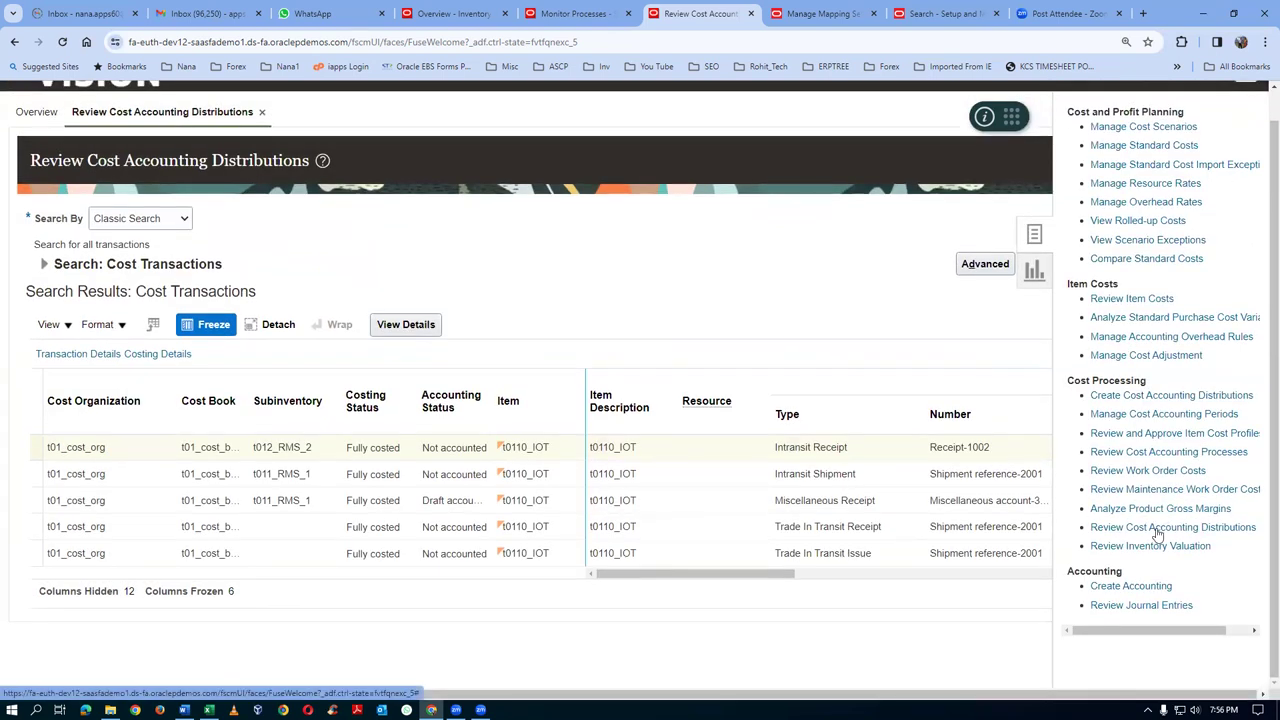
left_click(1135, 587)
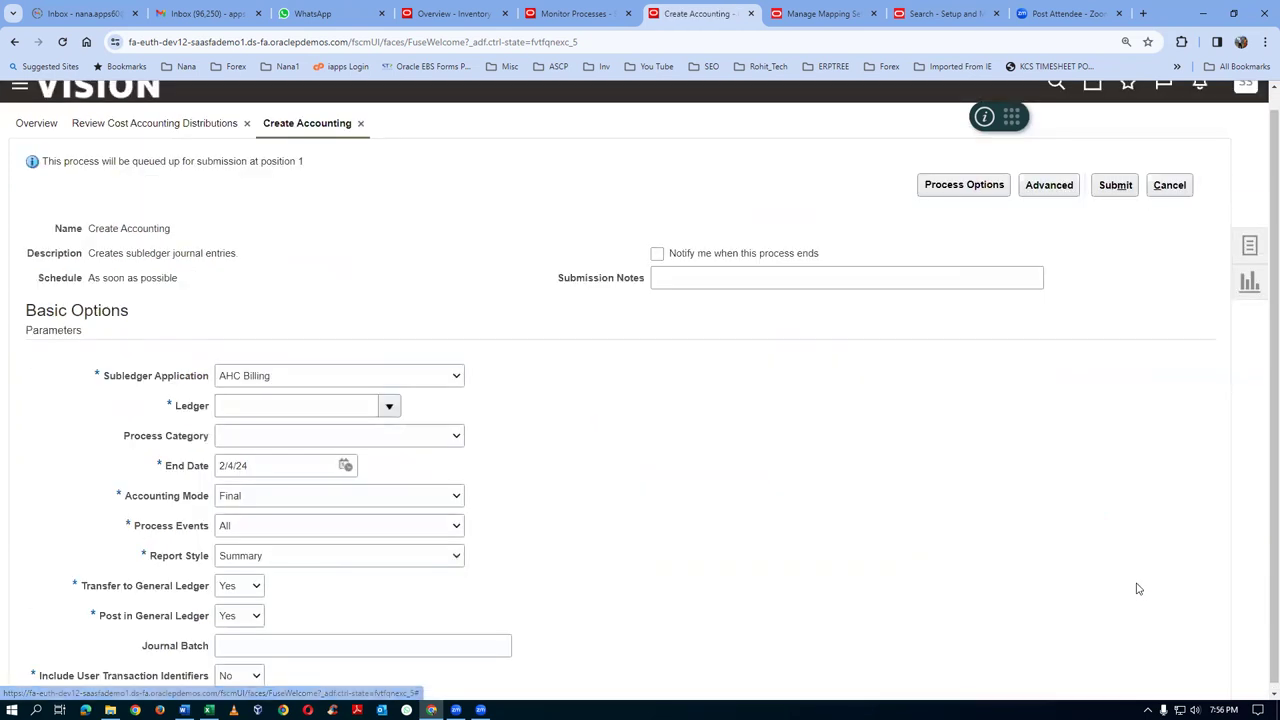
left_click(287, 377)
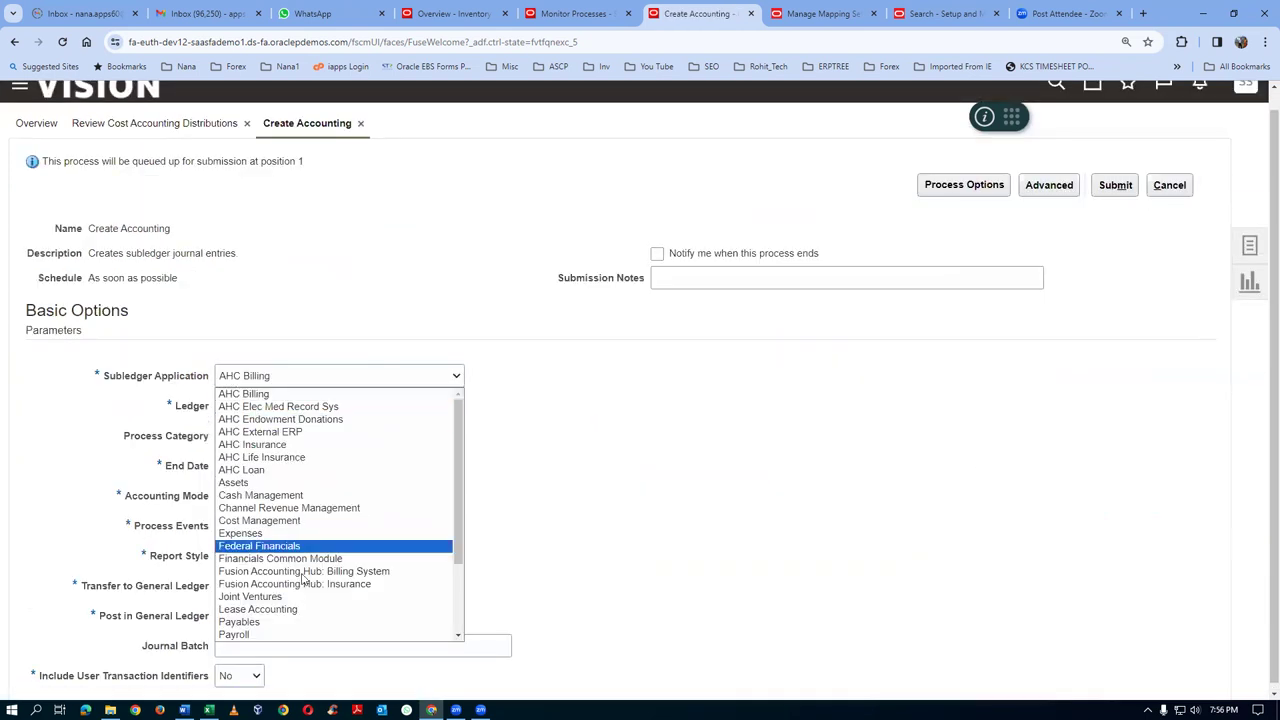
scroll(303, 586, "down", 3)
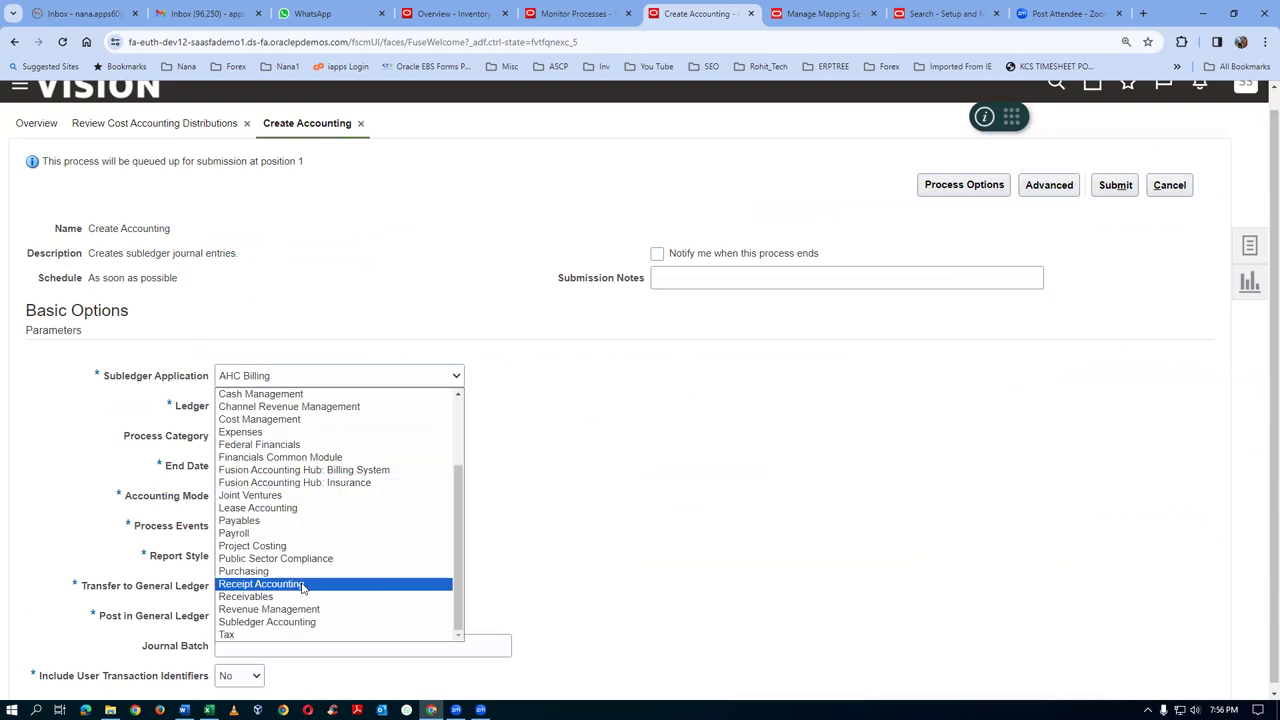
left_click(300, 419)
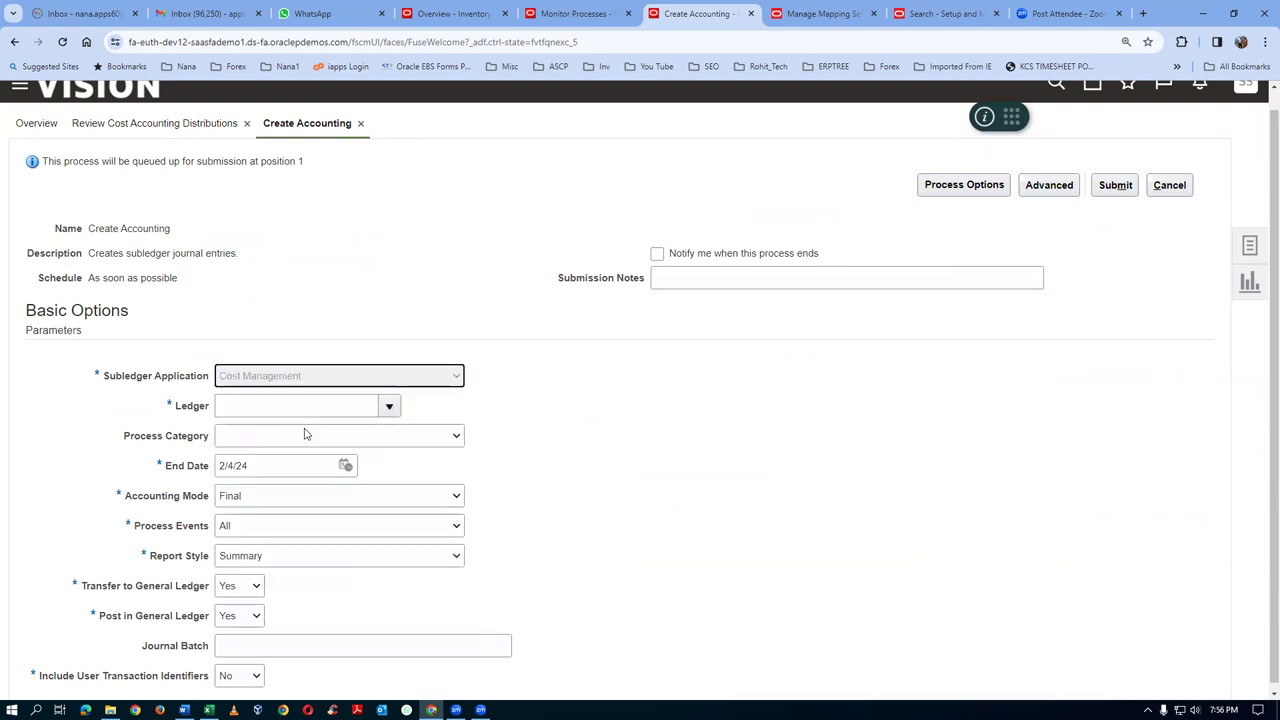
Set the ledger to US Primary Ledger and the report style to Detail for the Create Accounting process
left_click(280, 408)
type("US P")
key("Tab")
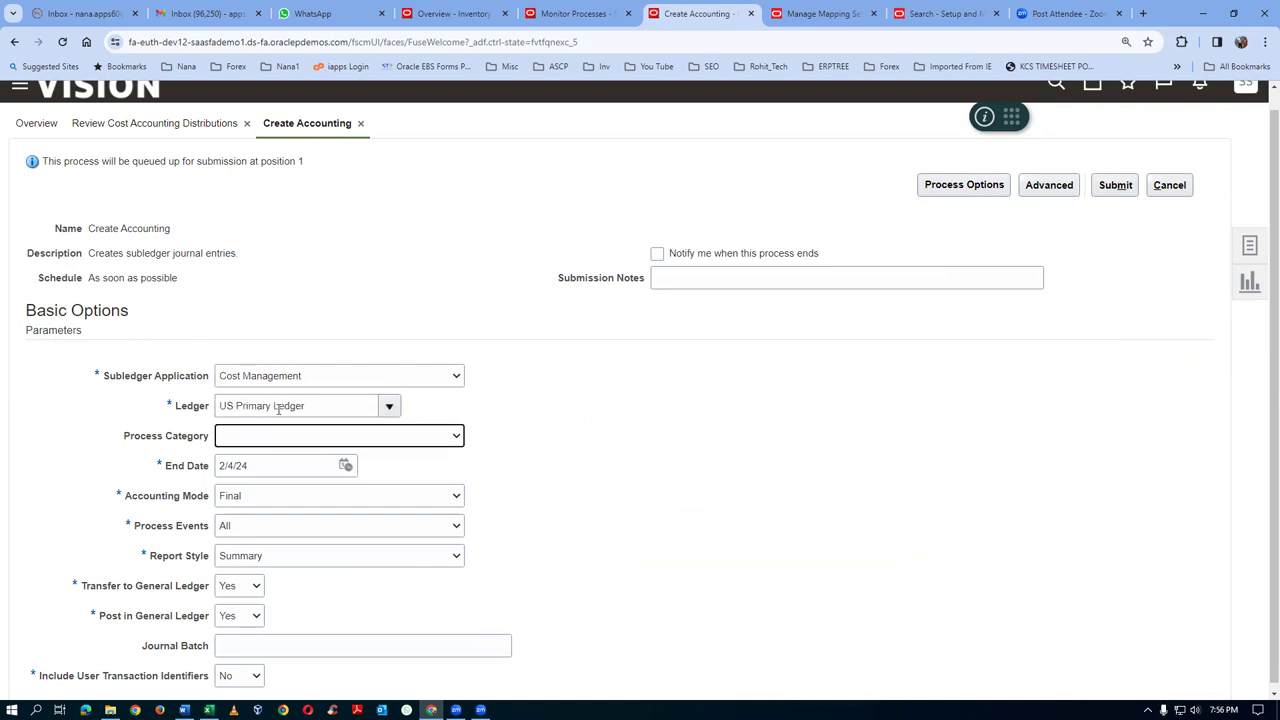
left_click(283, 557)
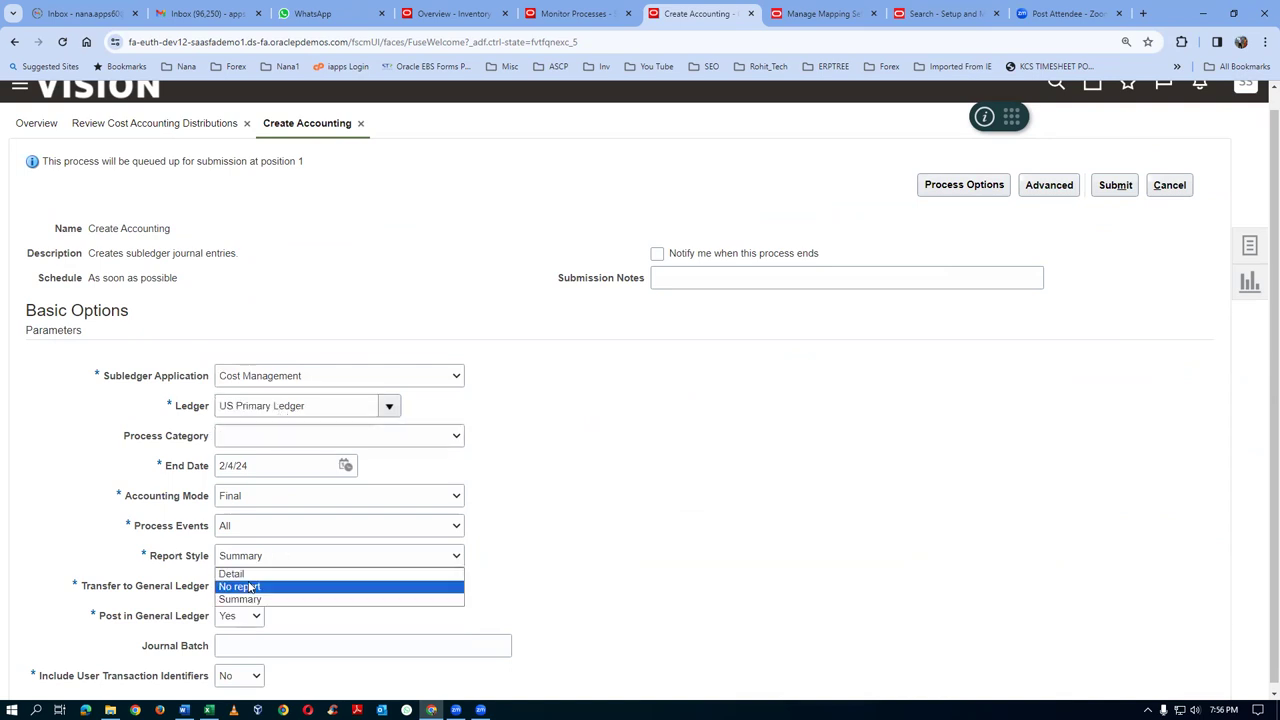
left_click(247, 574)
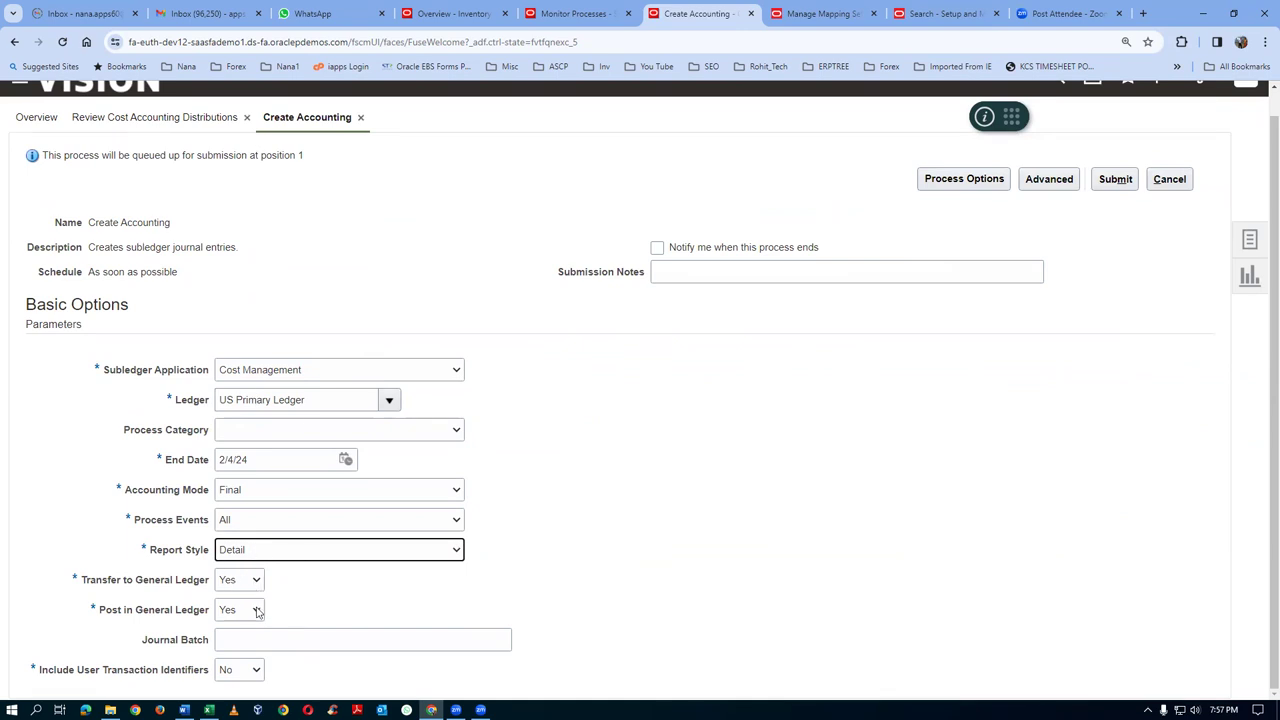
Submit the Create Accounting process with its current parameters, and check for it in the scheduled processes list
left_click(1113, 183)
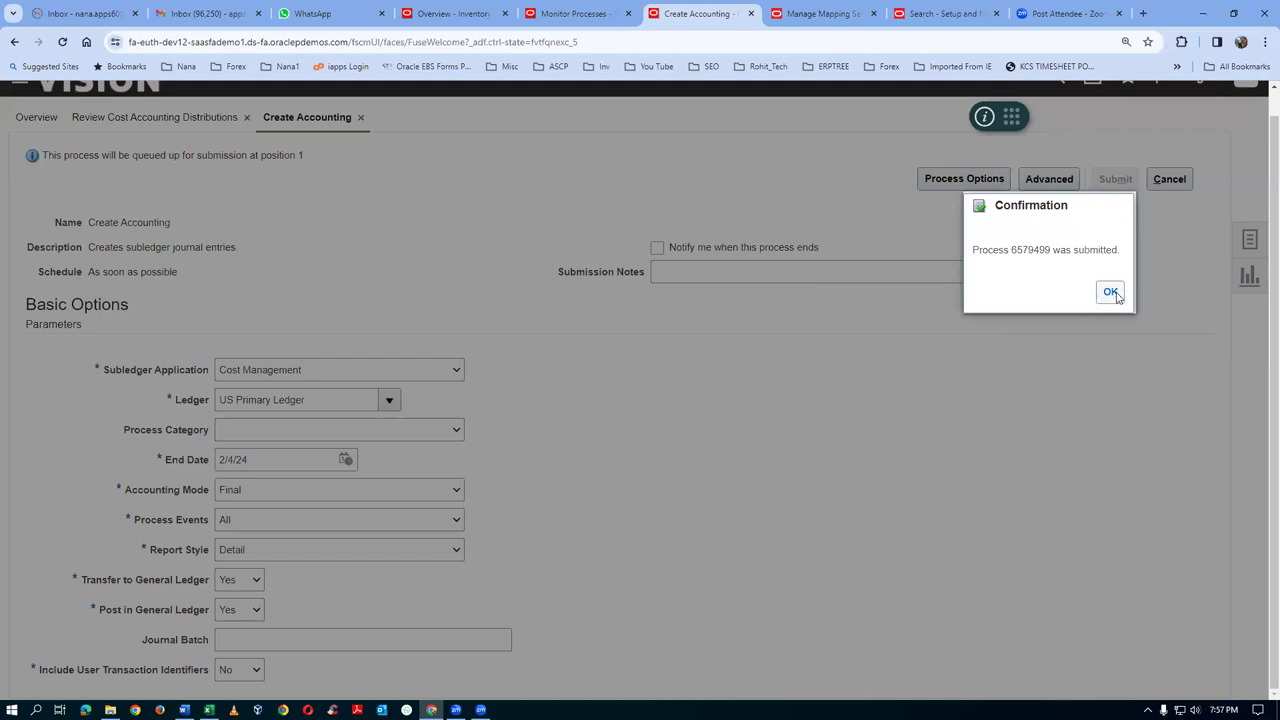
left_click(1111, 292)
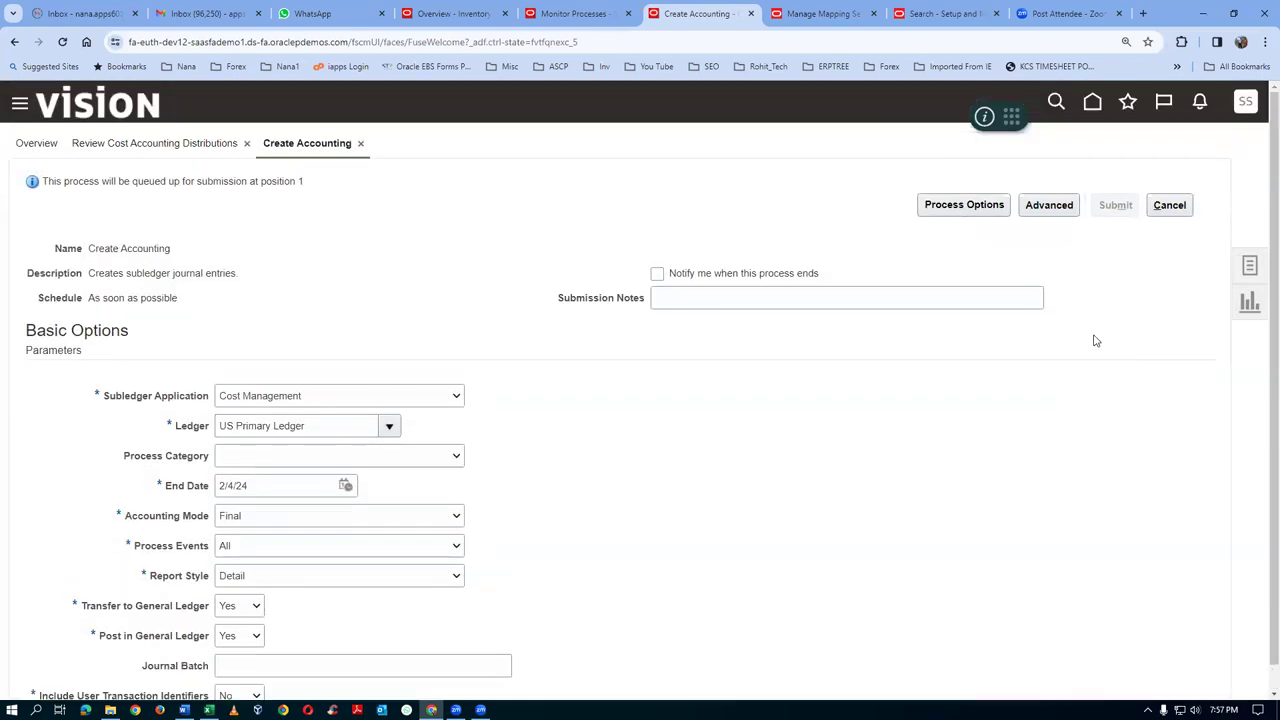
left_click(595, 15)
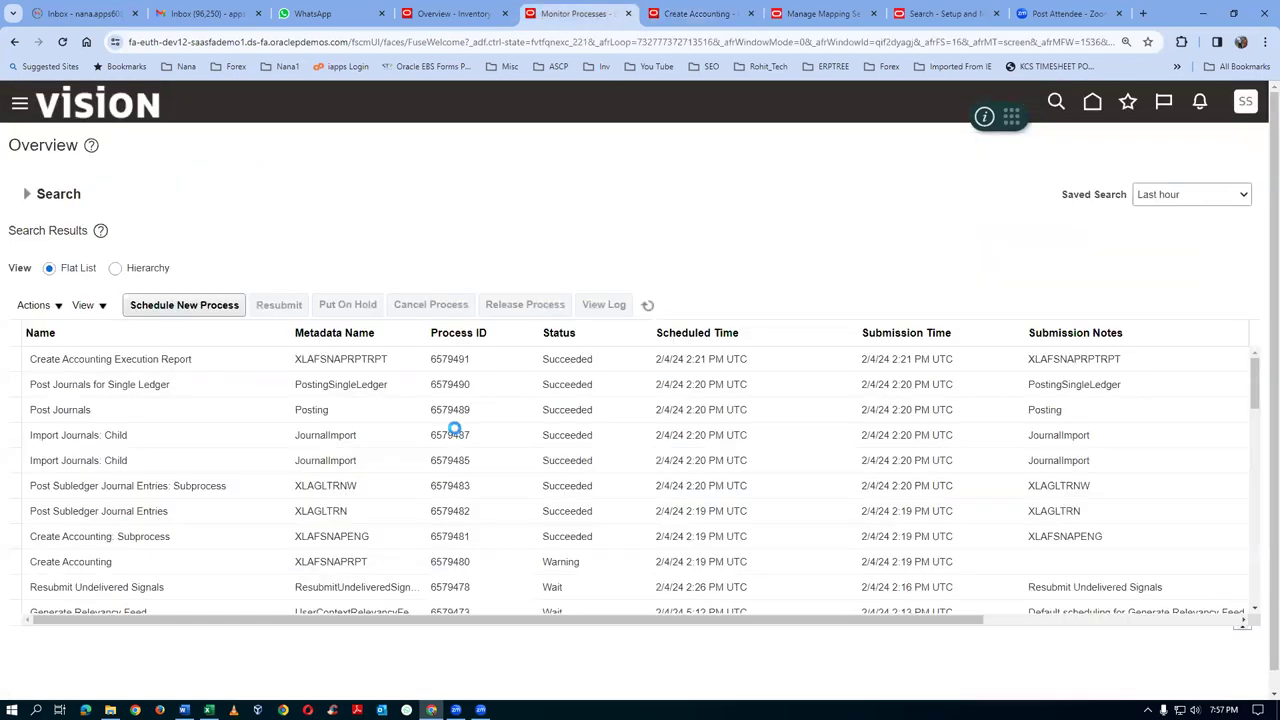
left_click(646, 306)
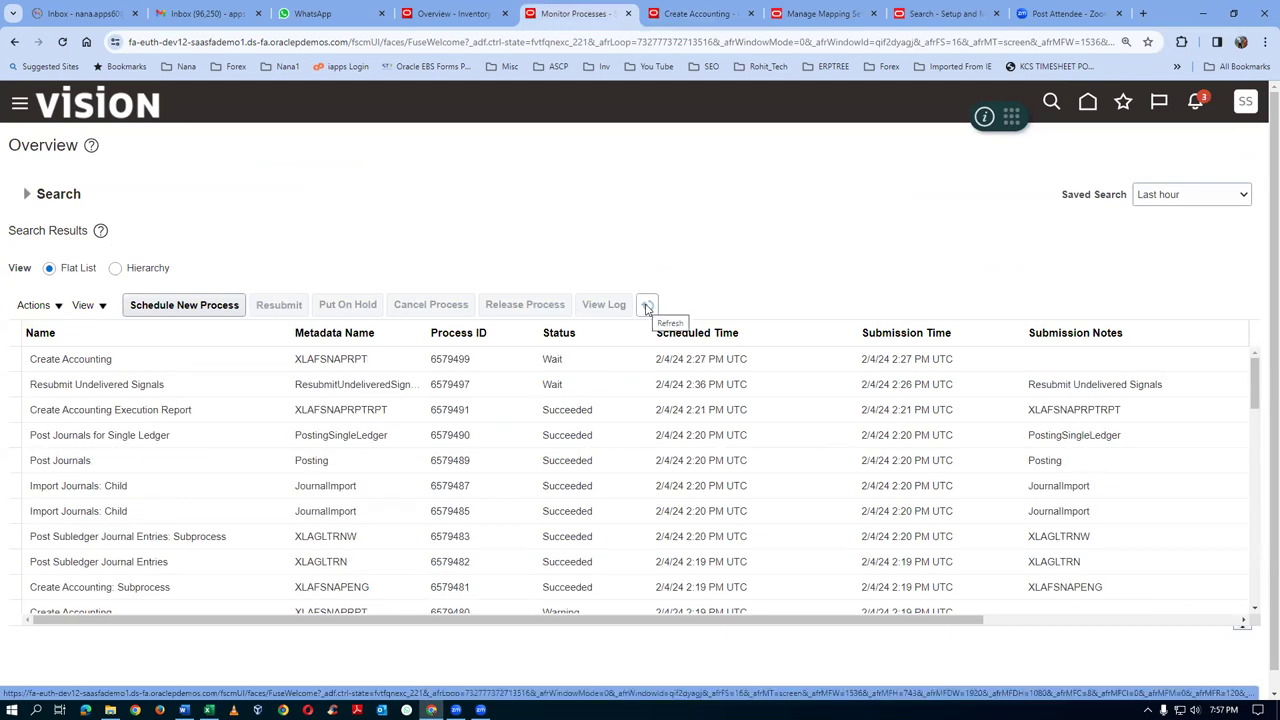
Keep refreshing the scheduled processes list until the new Create Accounting process finishes, and select that process
left_click(646, 306)
left_click(646, 306)
left_click(646, 307)
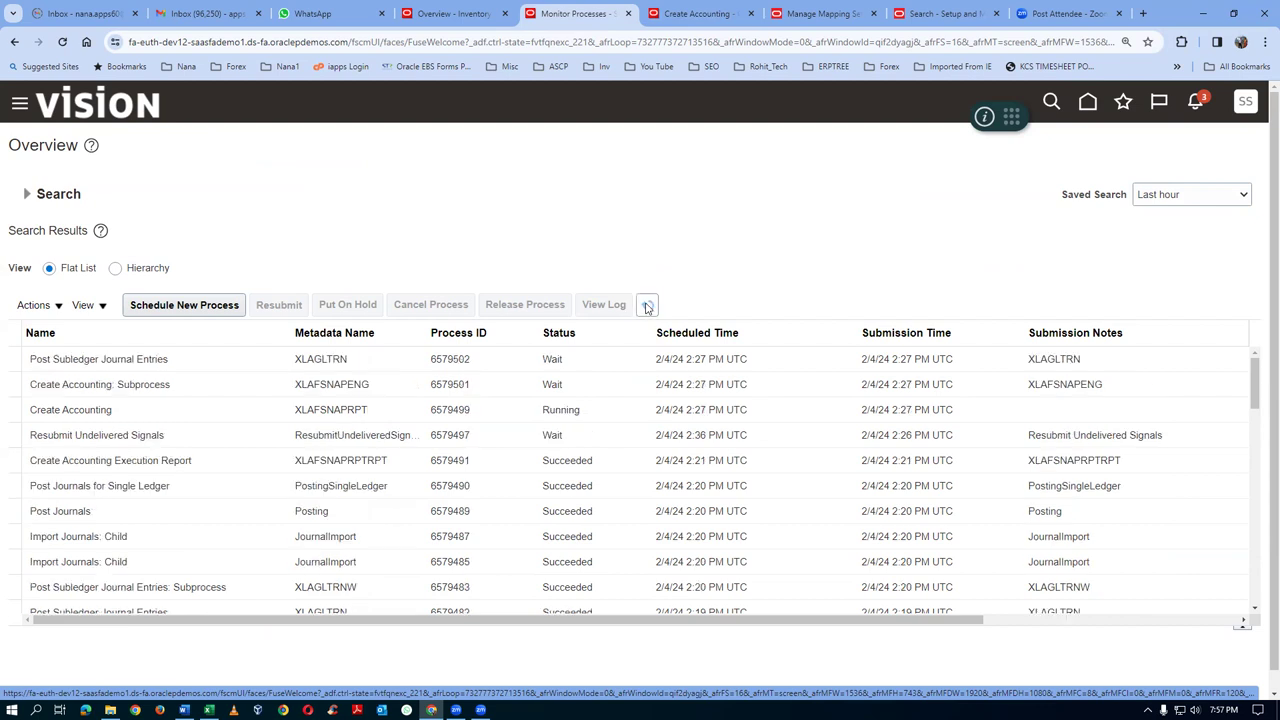
left_click(646, 307)
left_click(646, 307)
left_click(646, 307)
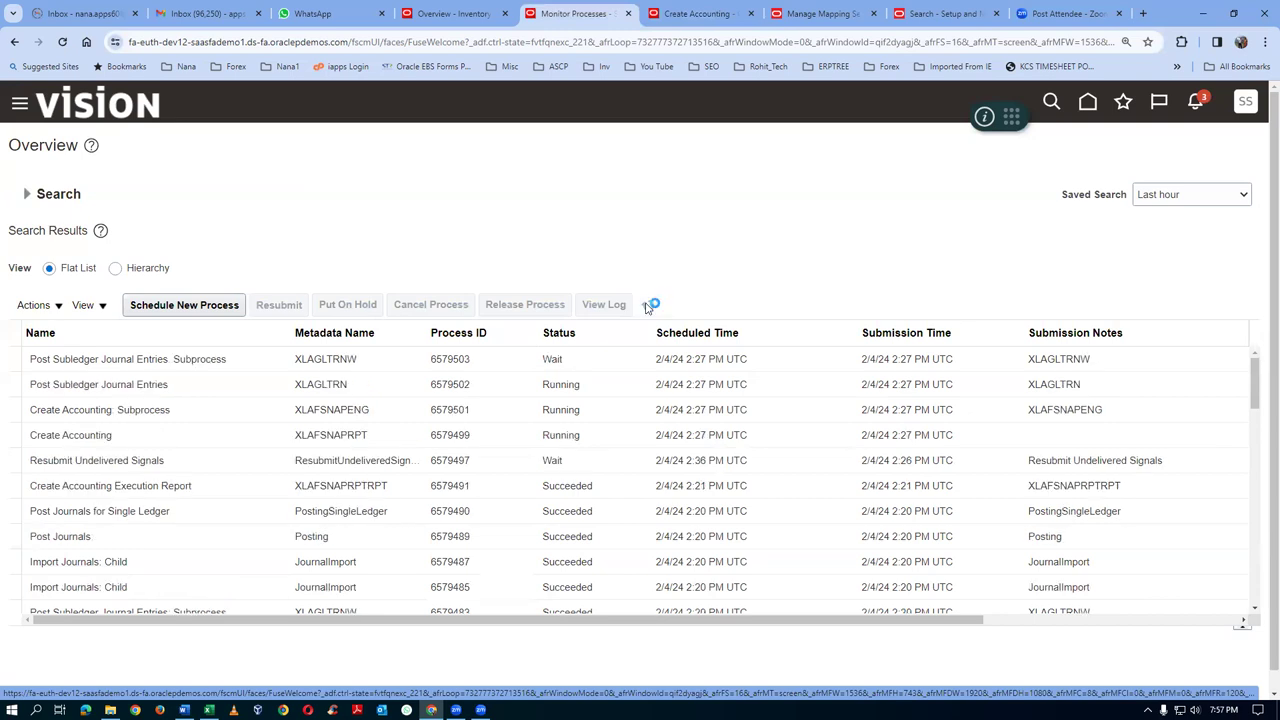
left_click(647, 306)
left_click(647, 306)
left_click(647, 306)
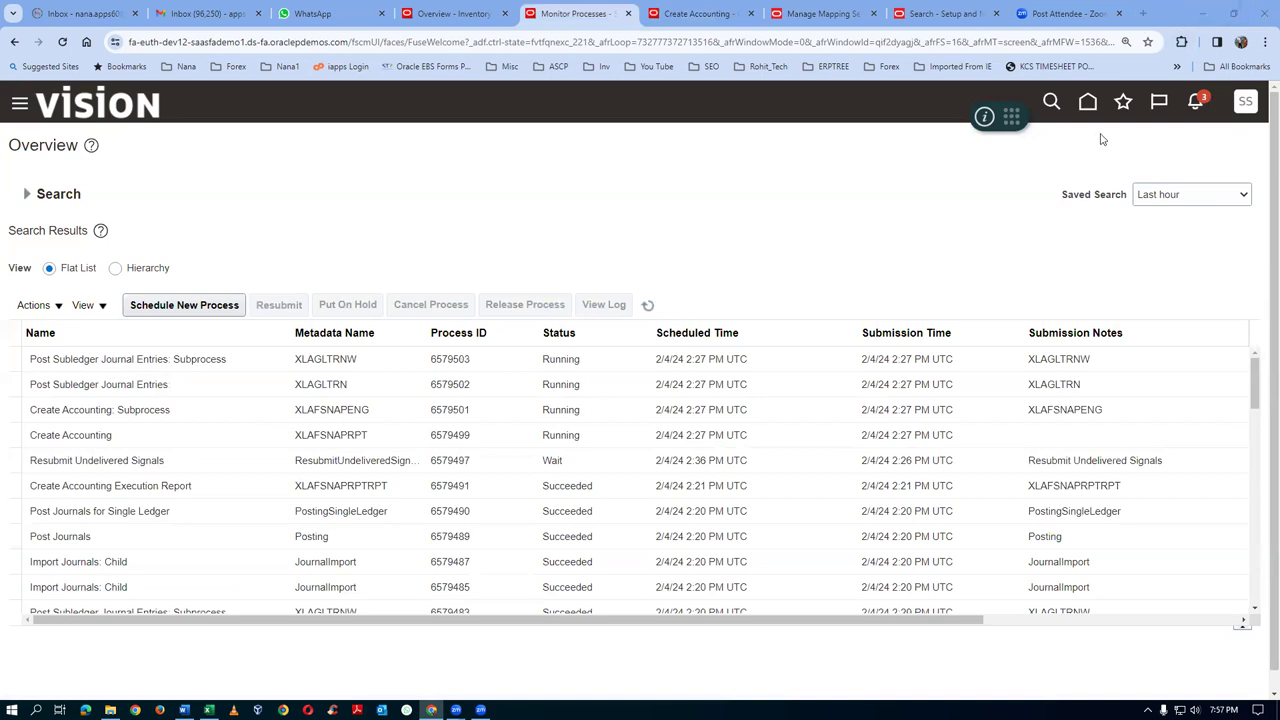
left_click(648, 305)
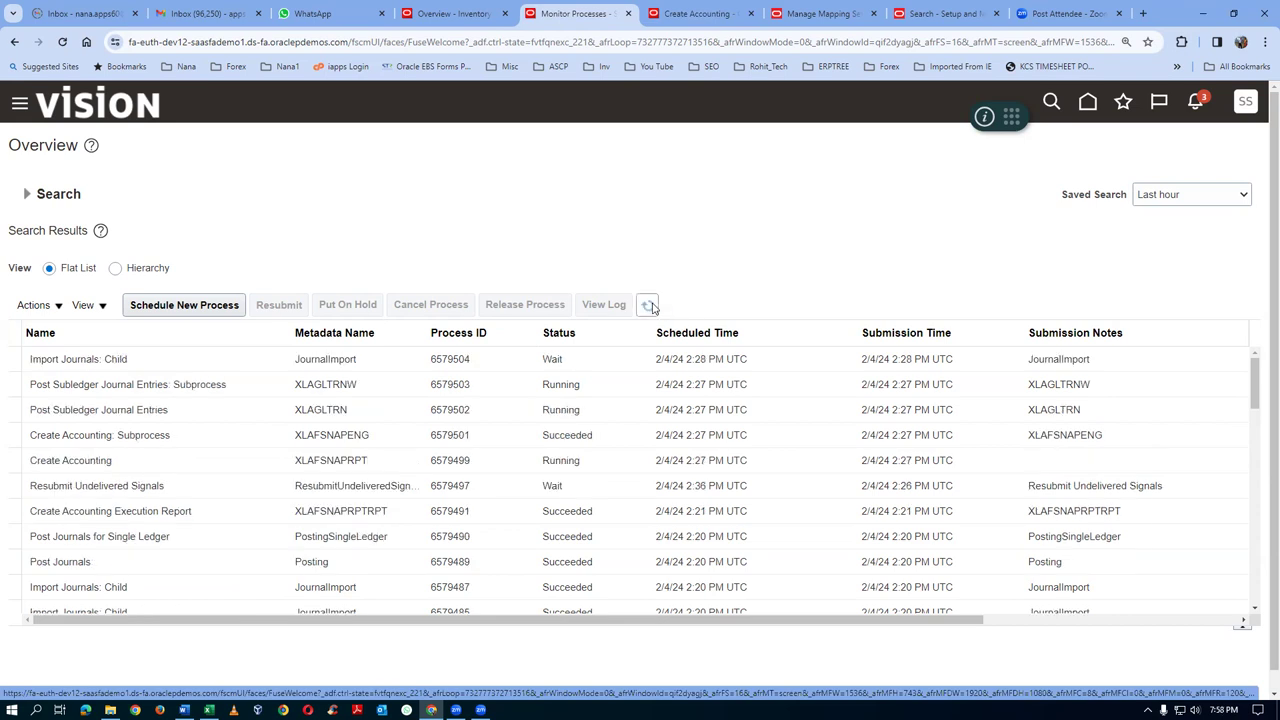
left_click(649, 305)
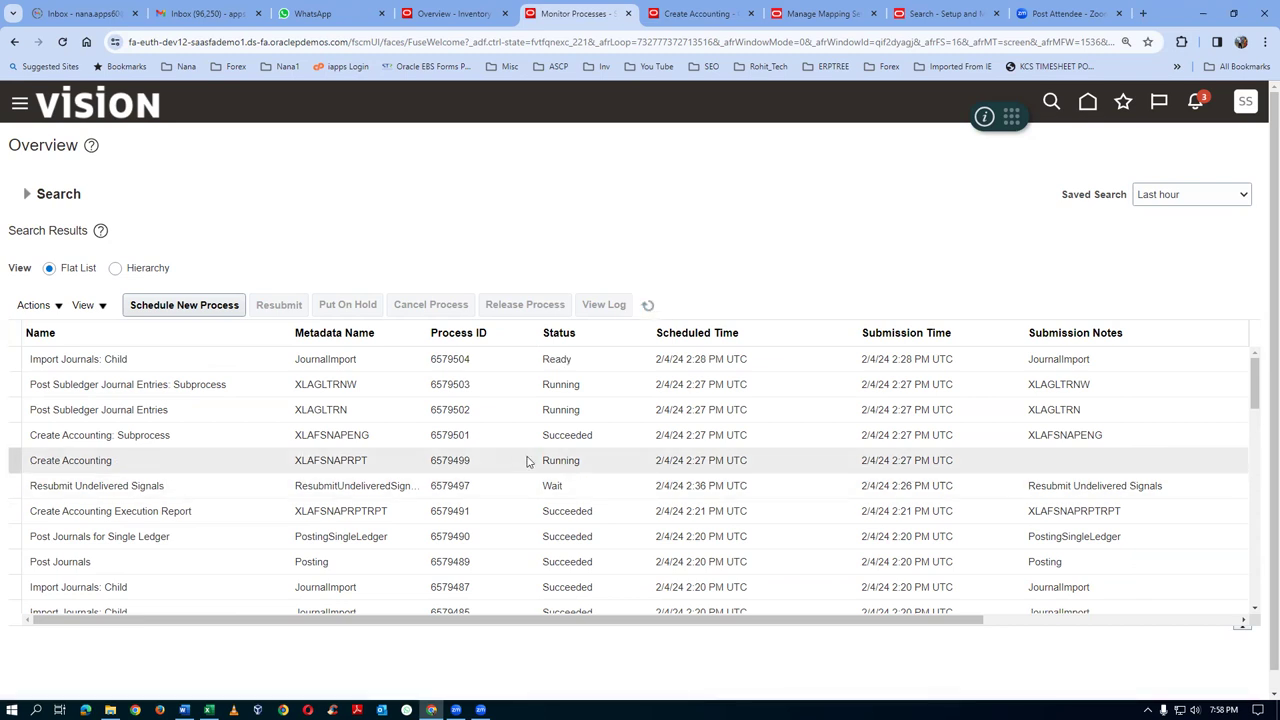
left_click(648, 305)
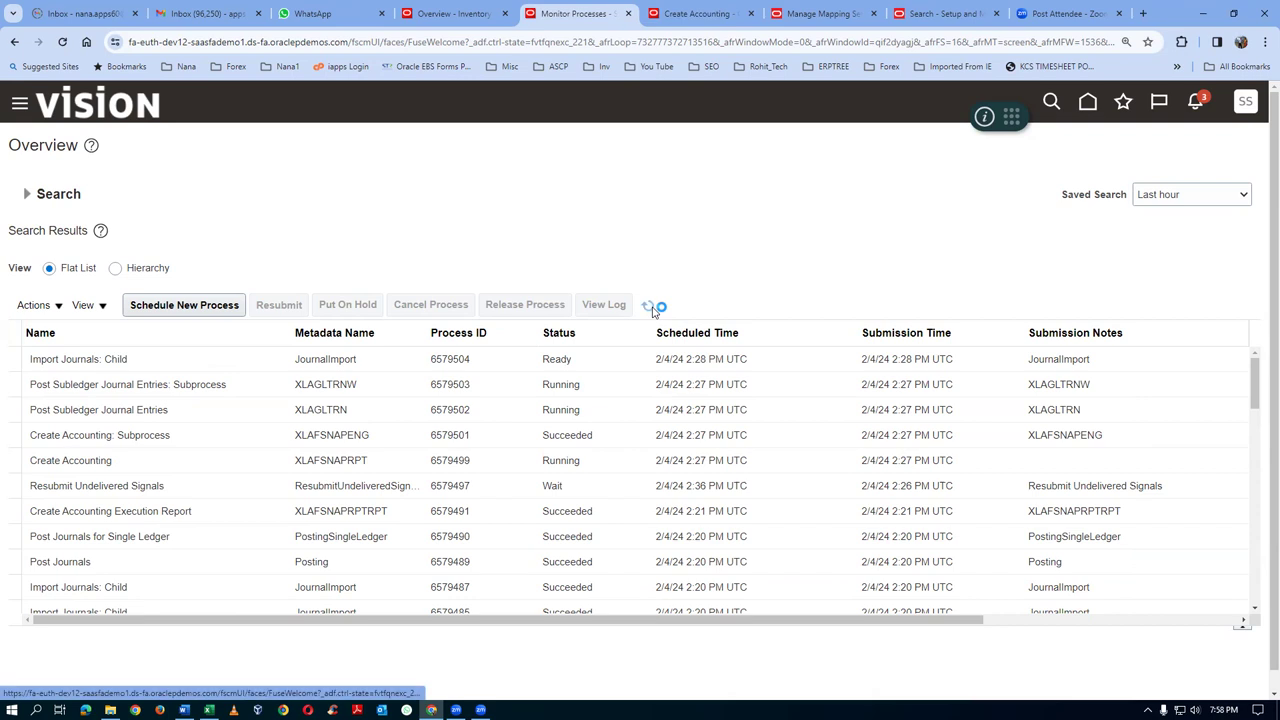
left_click(651, 308)
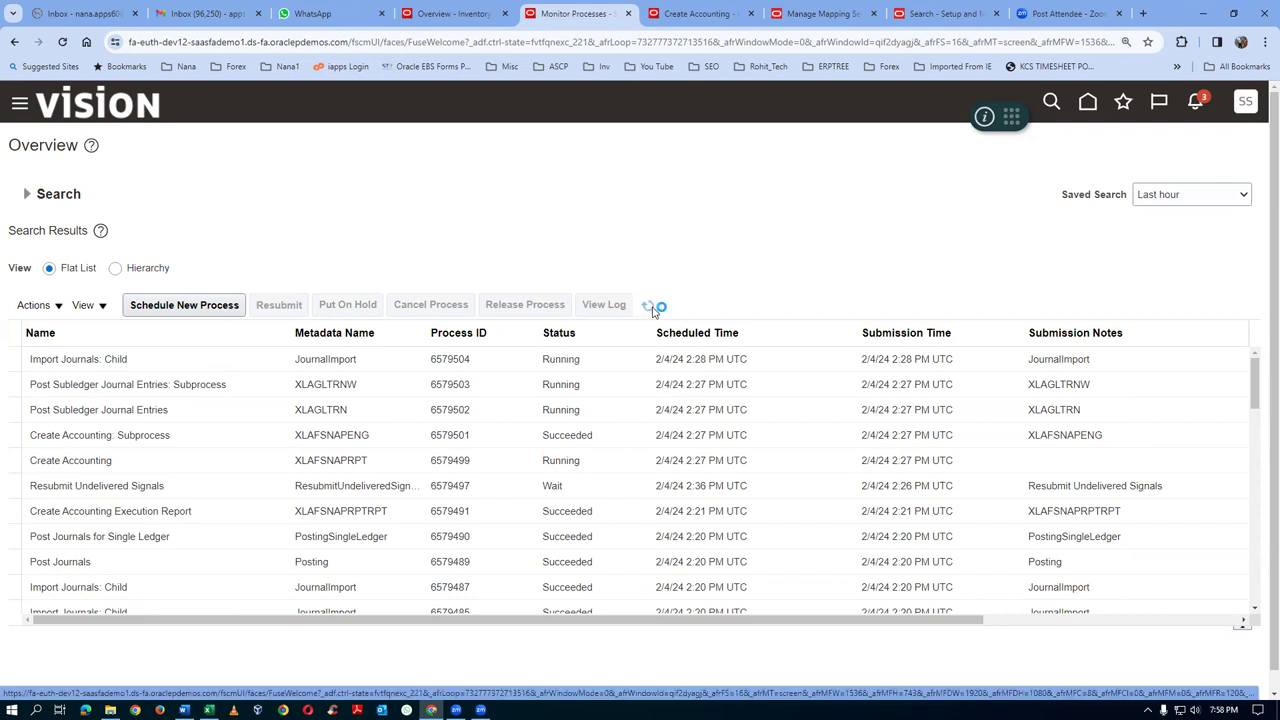
left_click(653, 310)
left_click(653, 312)
left_click(648, 306)
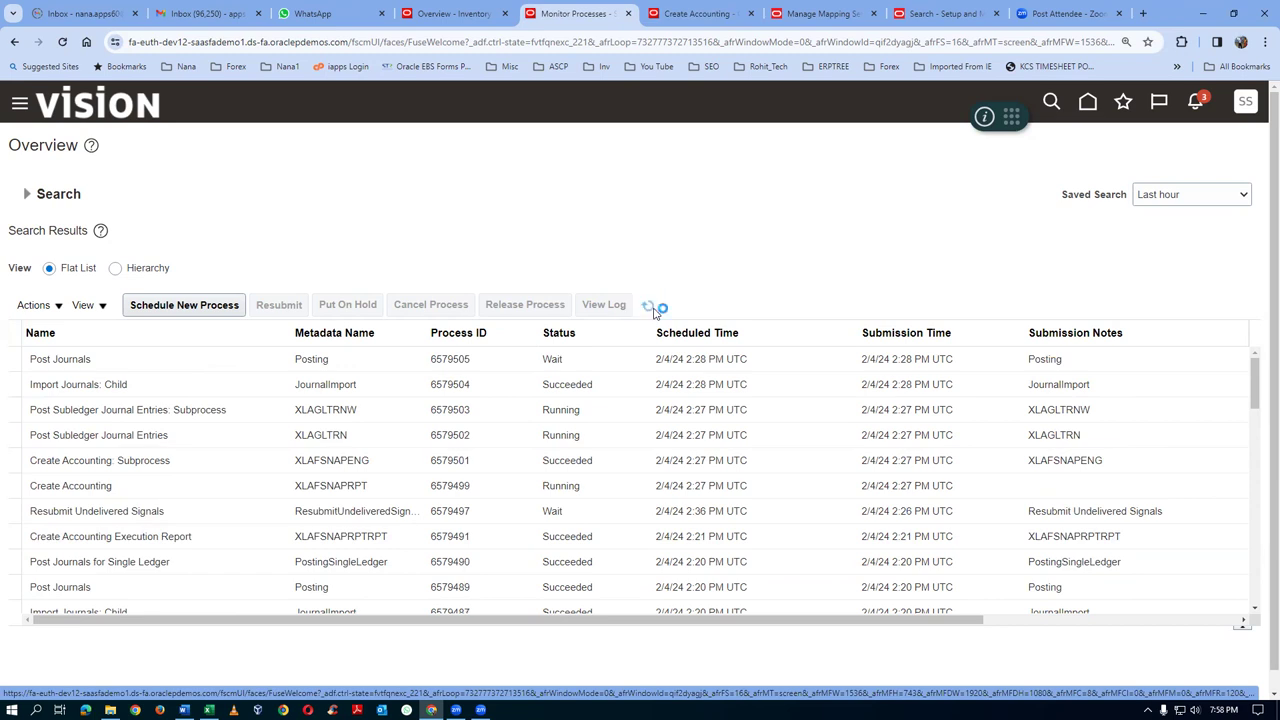
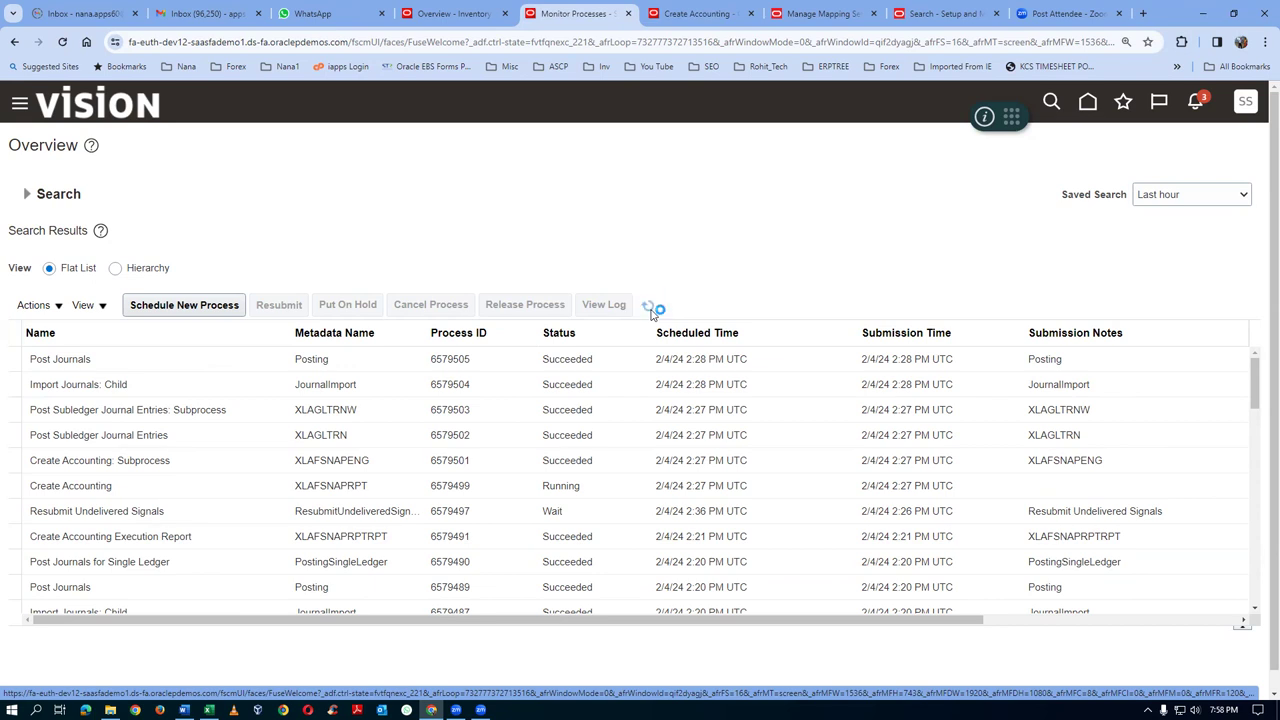
left_click(650, 309)
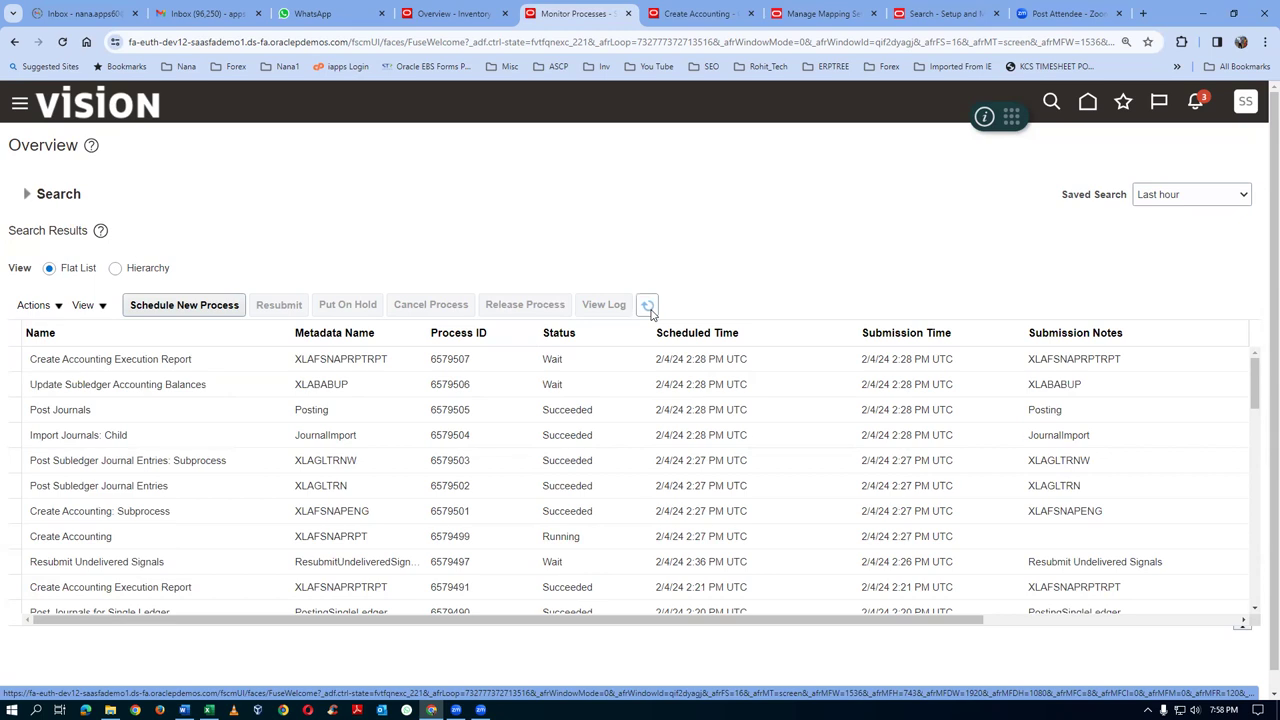
left_click(648, 307)
left_click(650, 309)
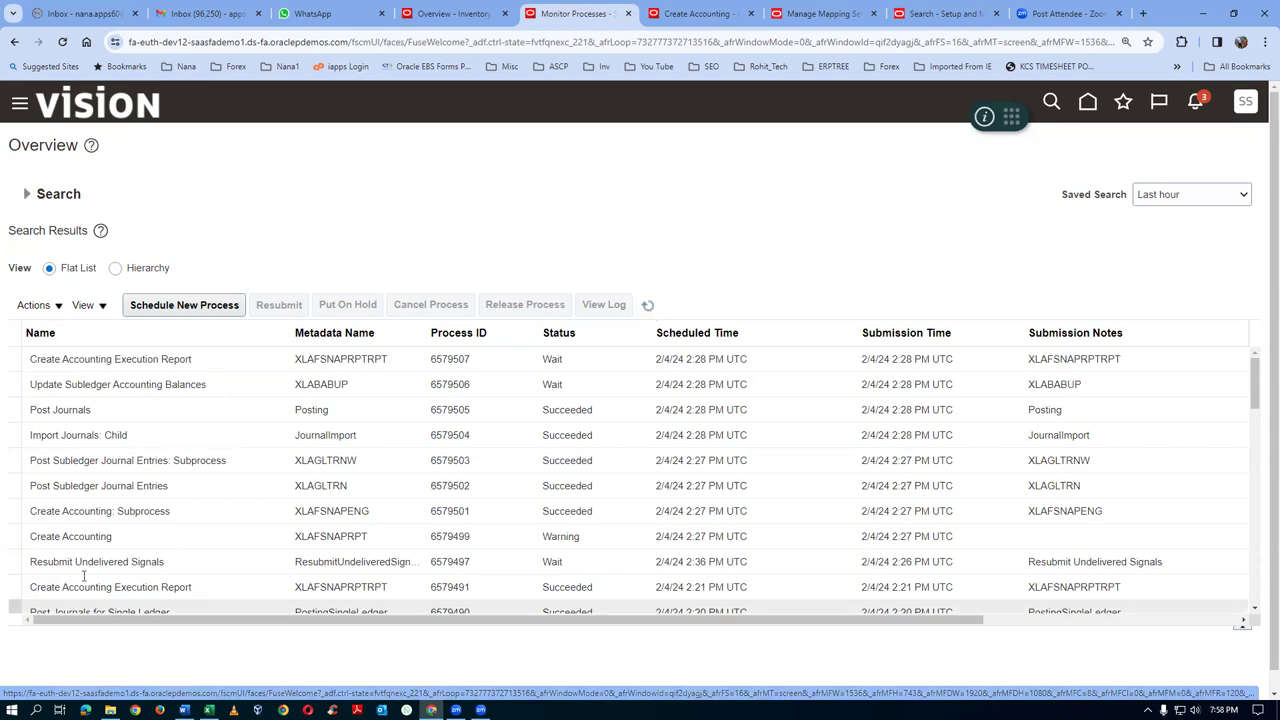
left_click(146, 541)
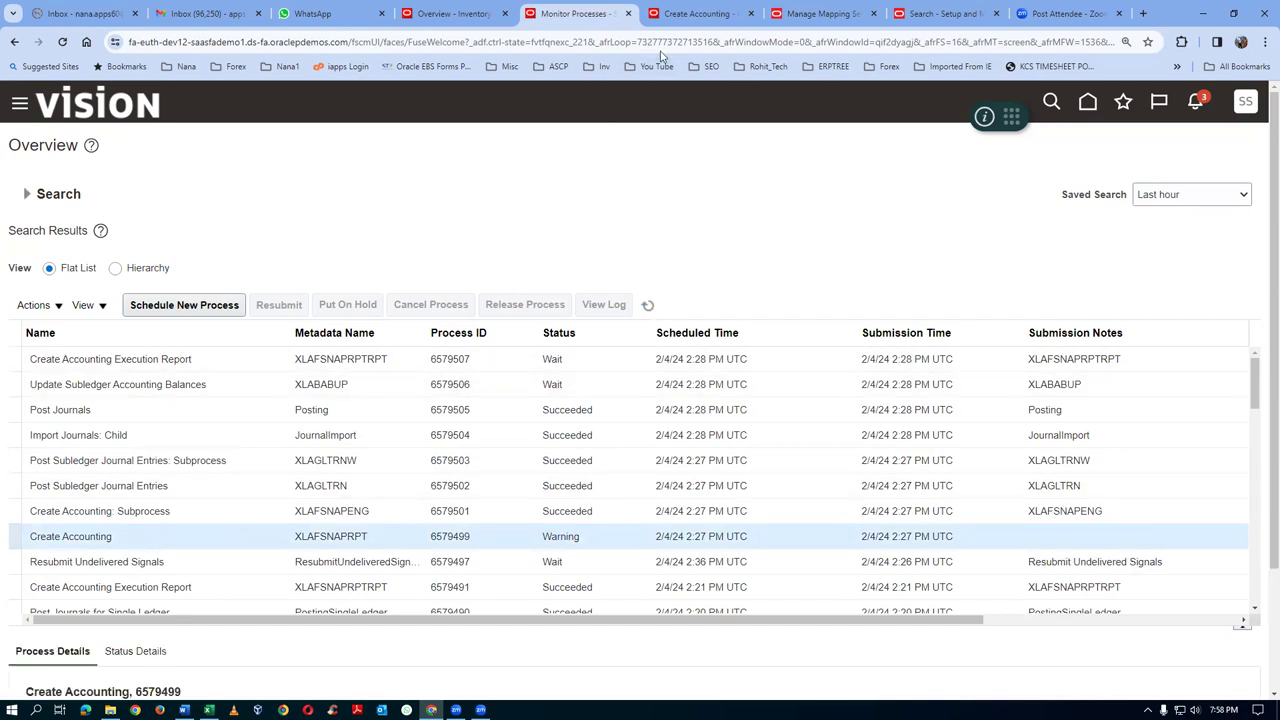
Close the Create Accounting form and update the cost transaction results for item t0110 in Review Cost Accounting Distributions
left_click(697, 14)
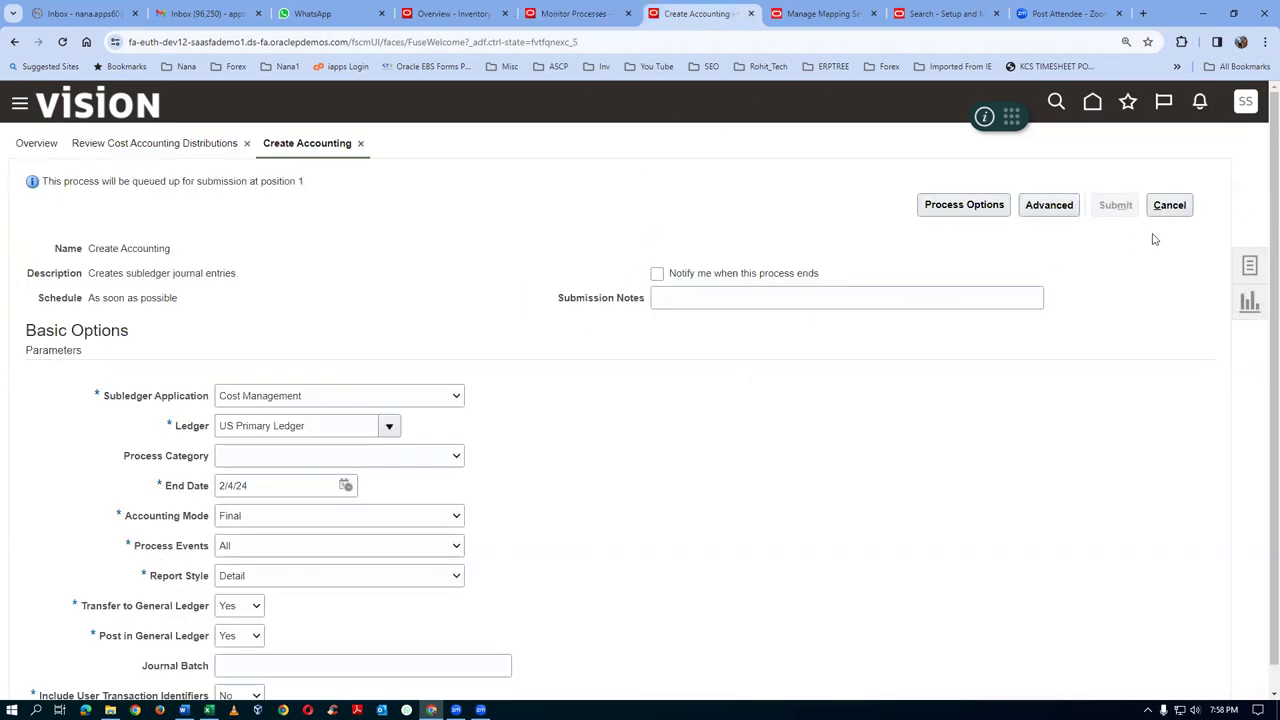
left_click(1169, 205)
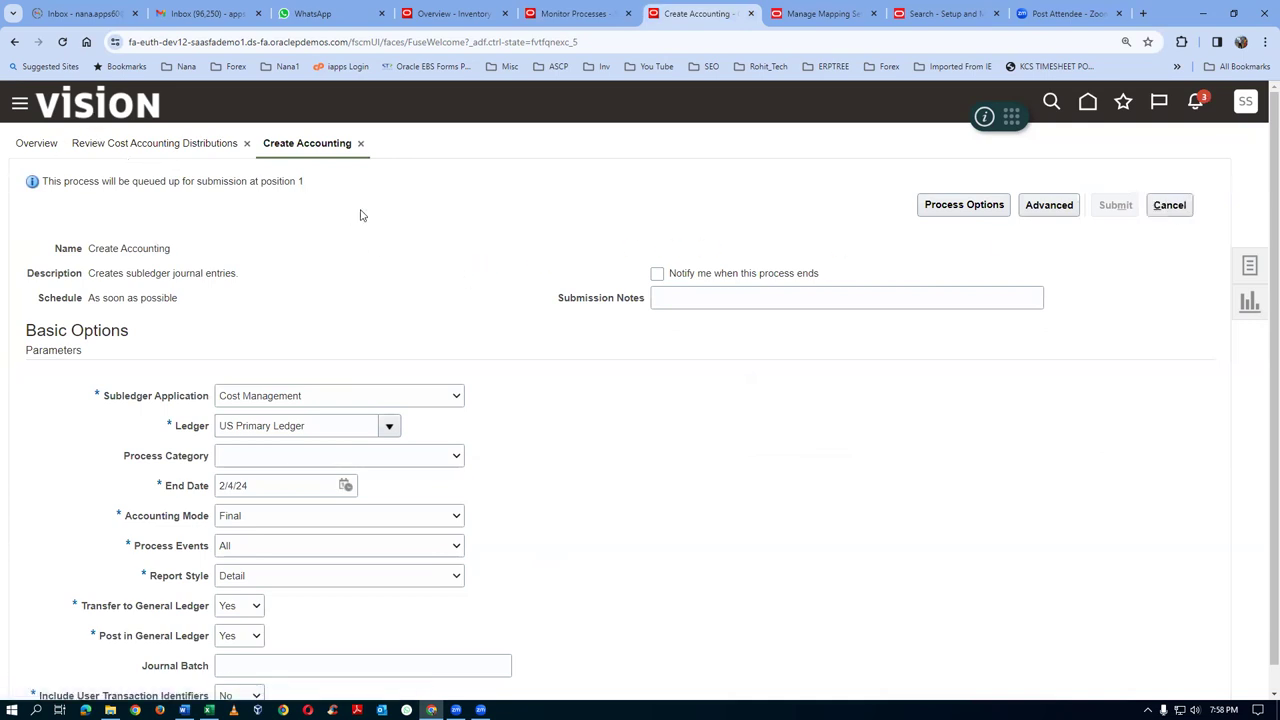
left_click(354, 147)
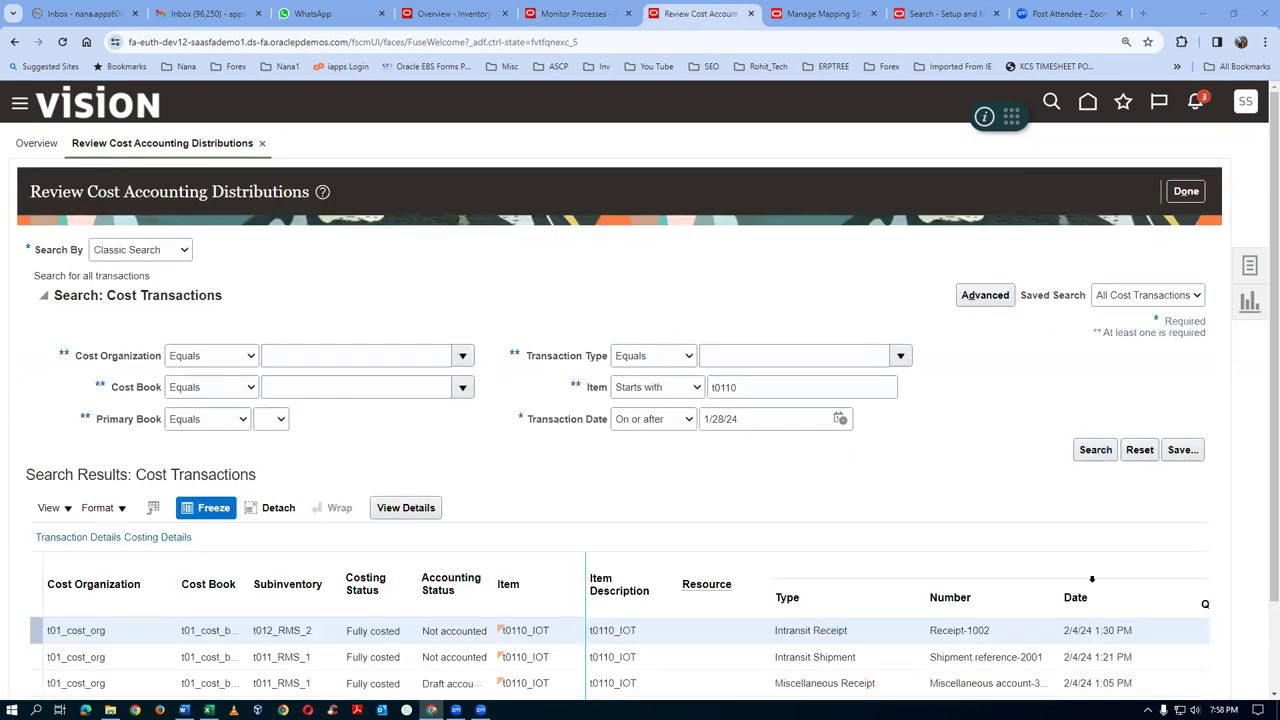
left_click(506, 658)
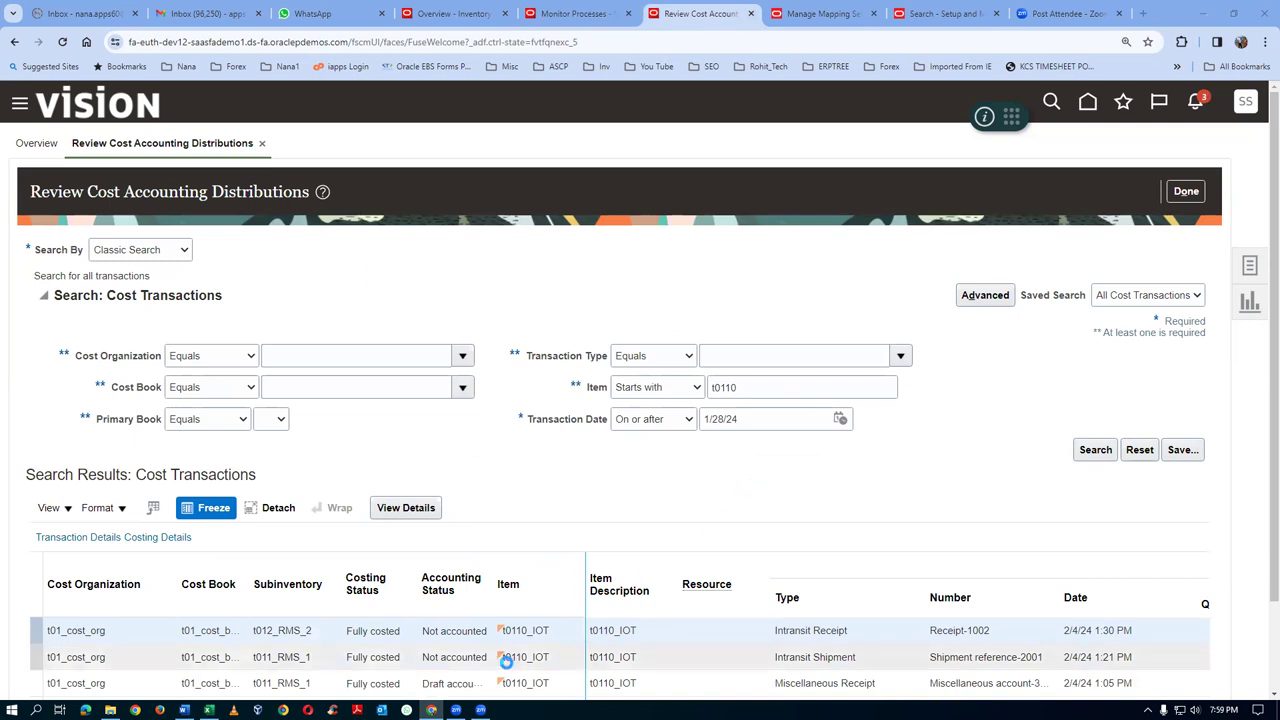
scroll(474, 634, "down", 1)
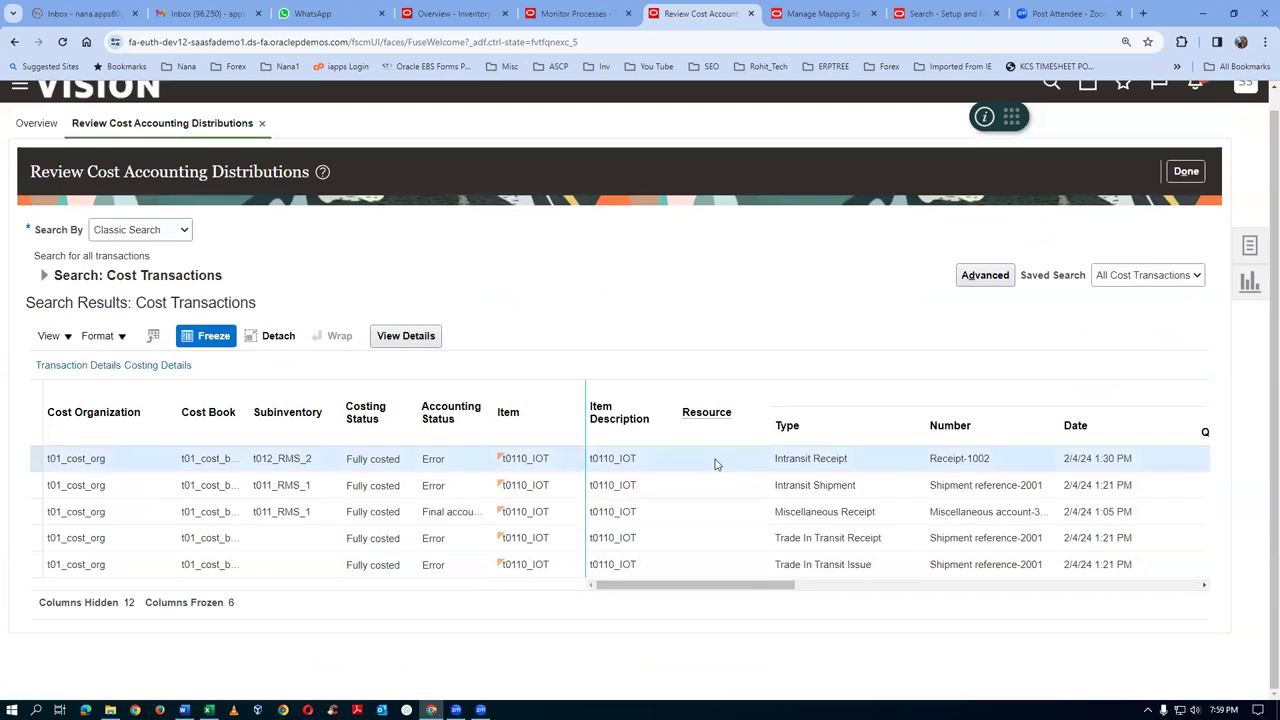
Check the Intransit Receipt's journal entries, close its details, and rerun the cost transaction search for item t0110
left_click(406, 336)
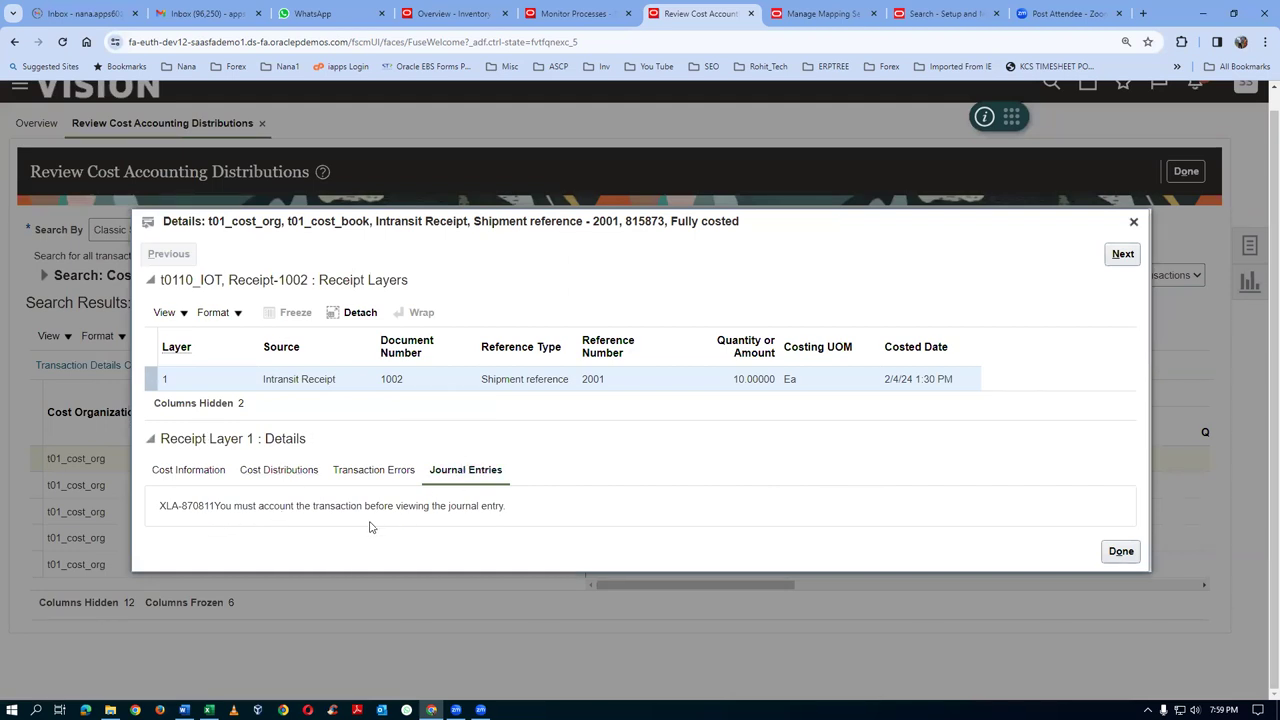
left_click(1121, 551)
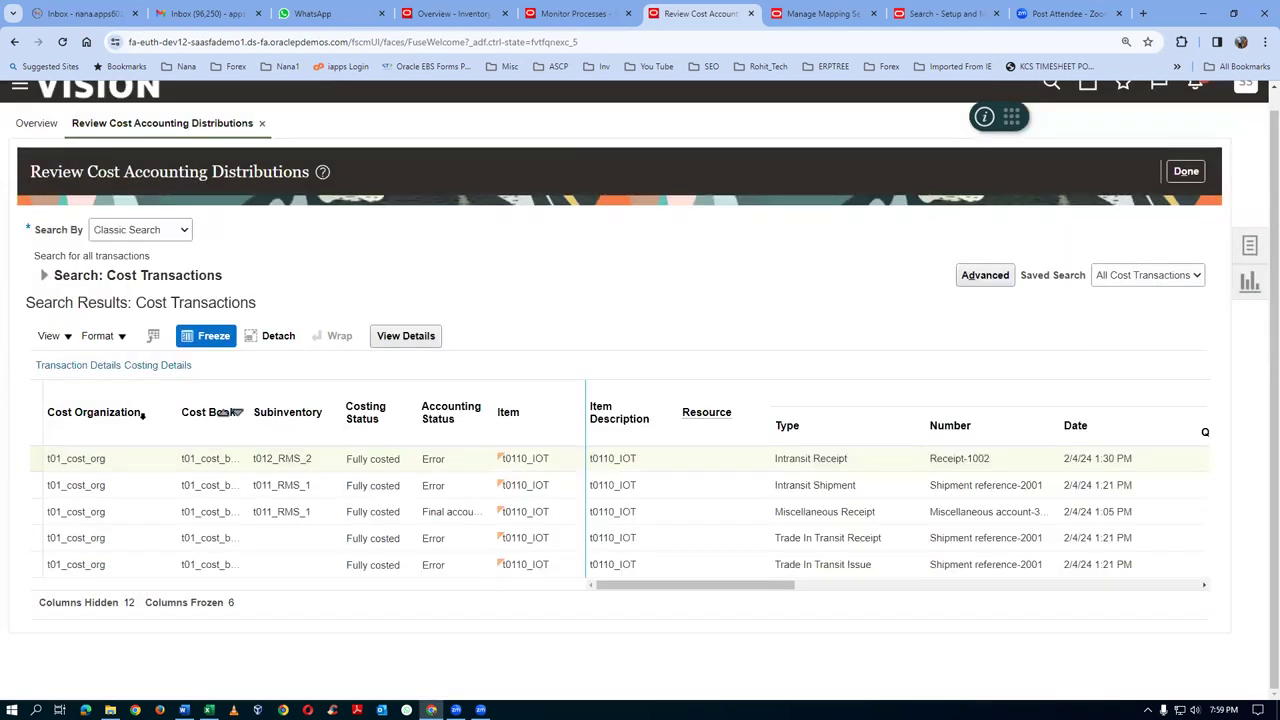
left_click(44, 276)
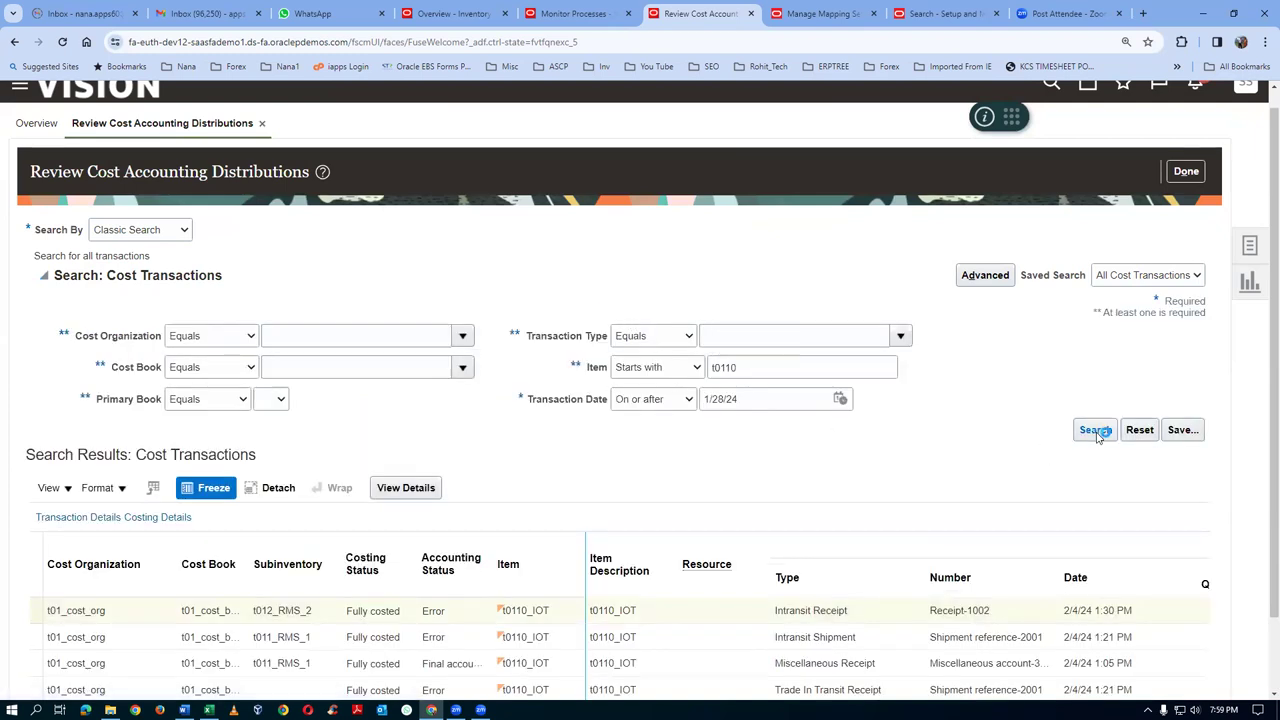
left_click(1096, 431)
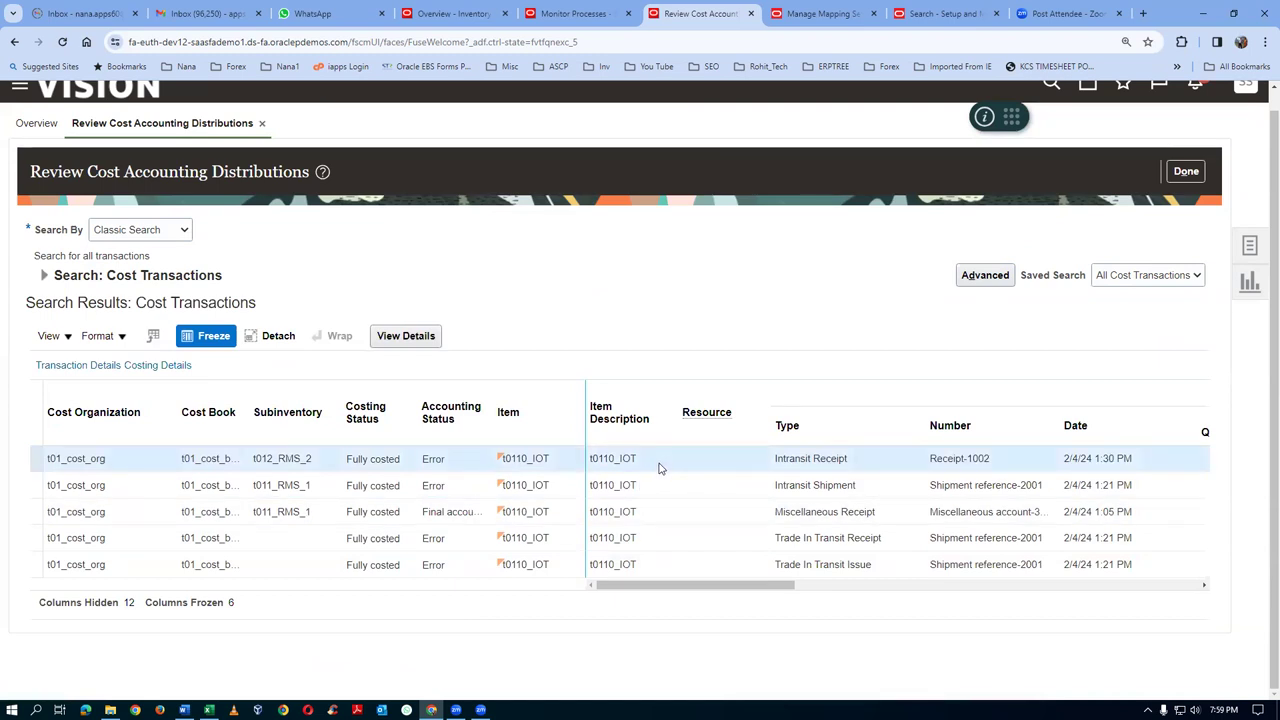
Review the Intransit Receipt's cost information, cost distributions and journal entries in its receipt layer details
left_click(406, 337)
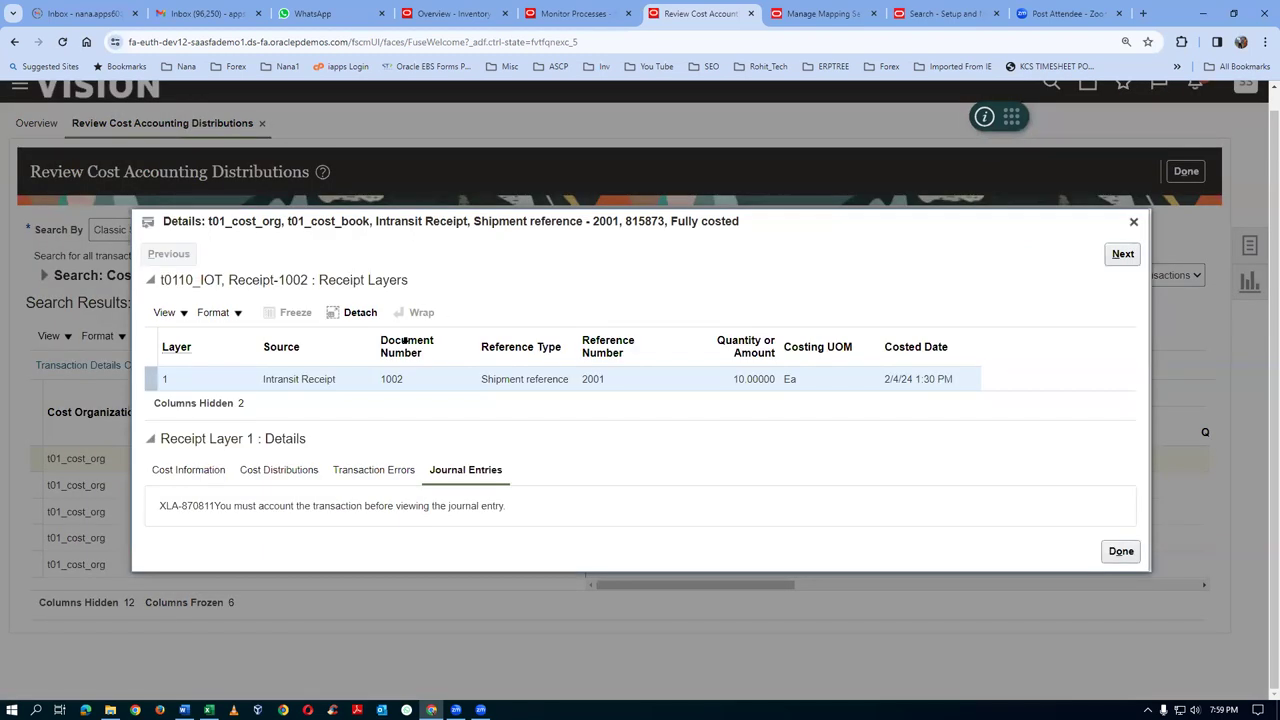
left_click(185, 470)
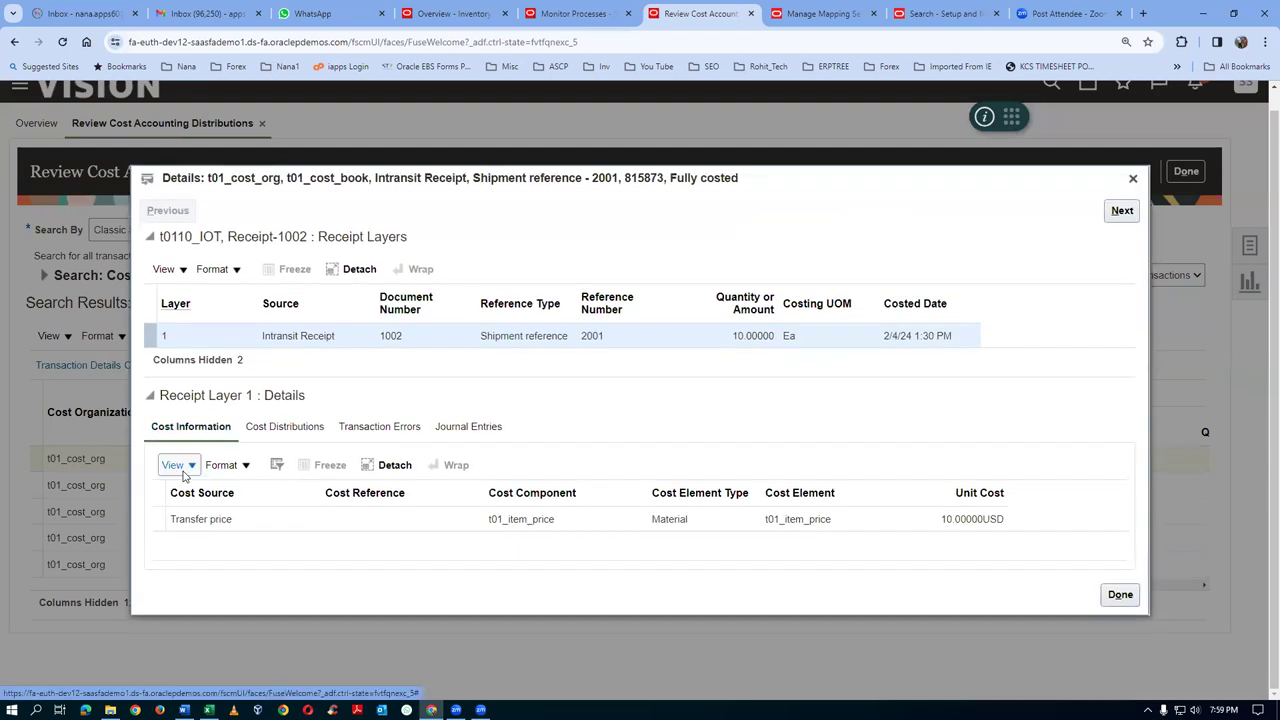
left_click(297, 433)
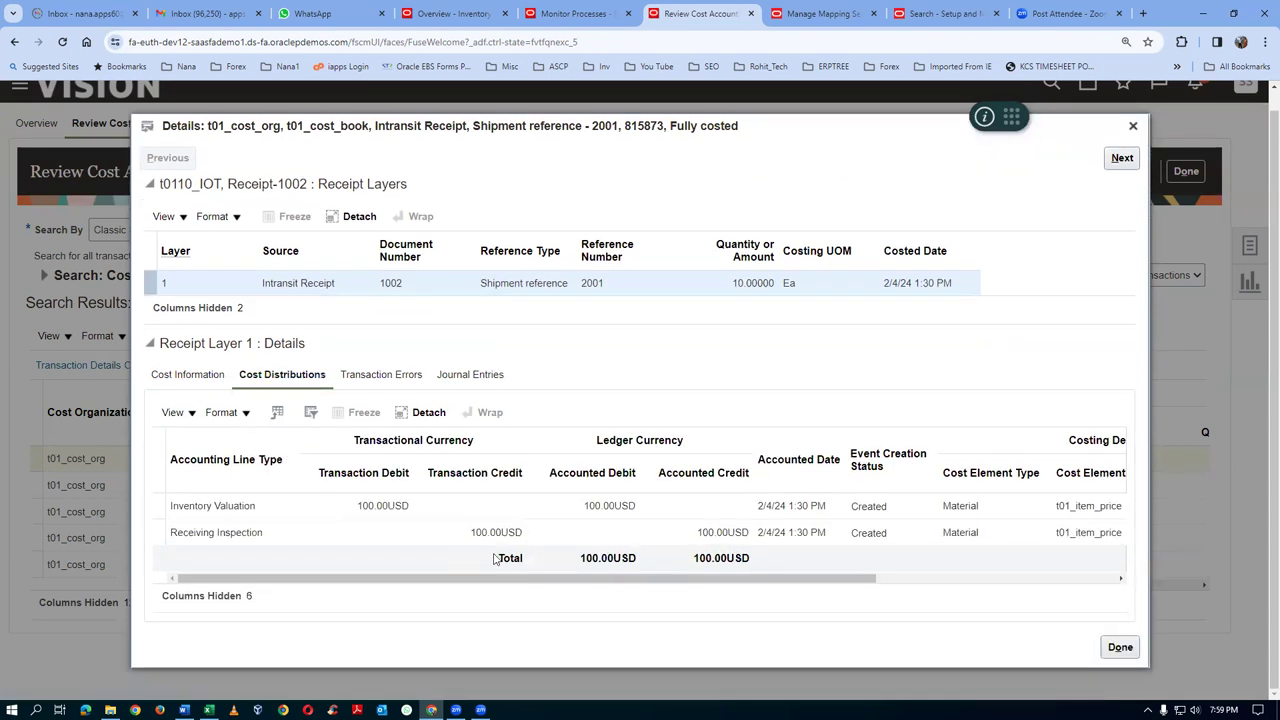
left_click(474, 386)
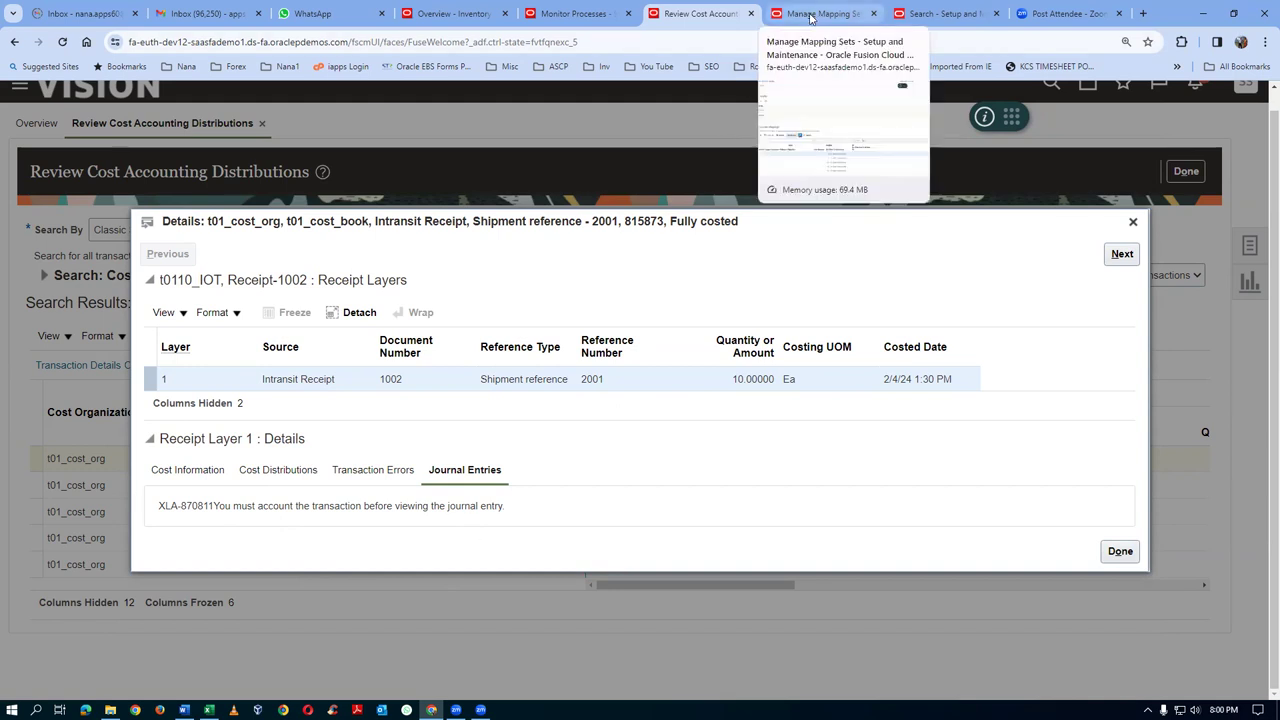
Refresh the scheduled processes list to check the remaining accounting subprocesses, and return to the Intransit Receipt's details
left_click(573, 14)
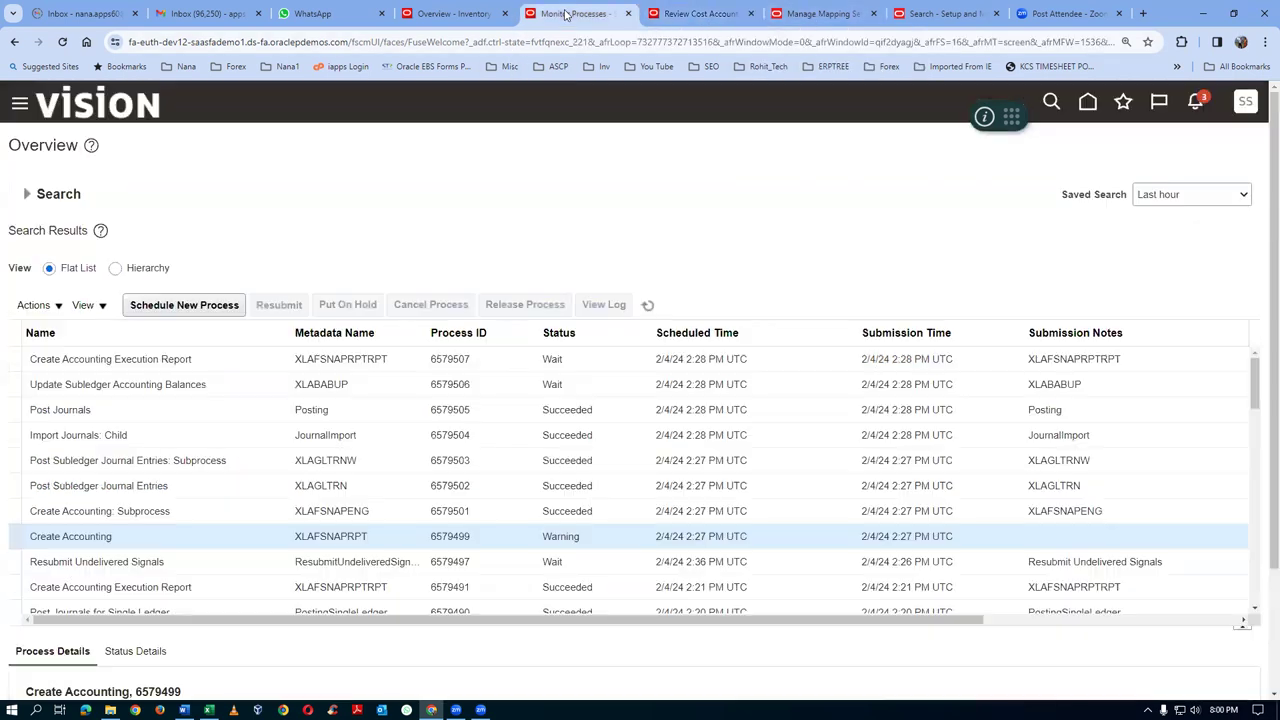
left_click(647, 306)
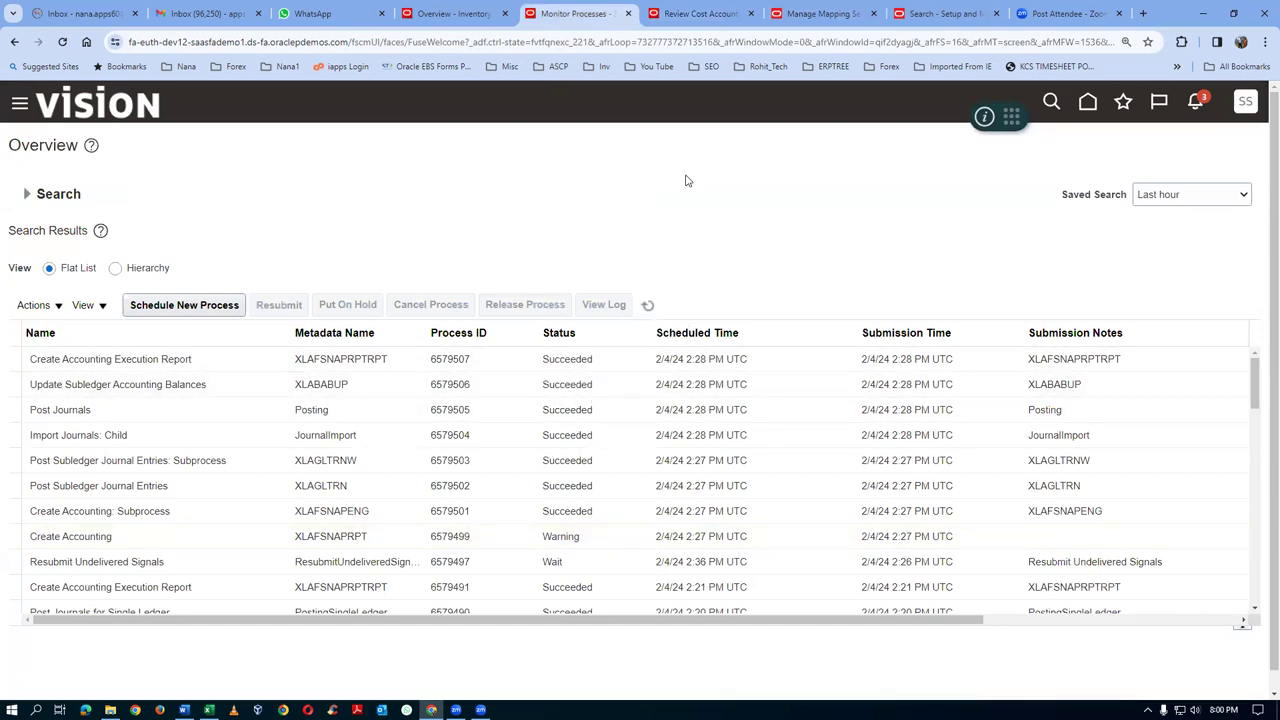
left_click(687, 22)
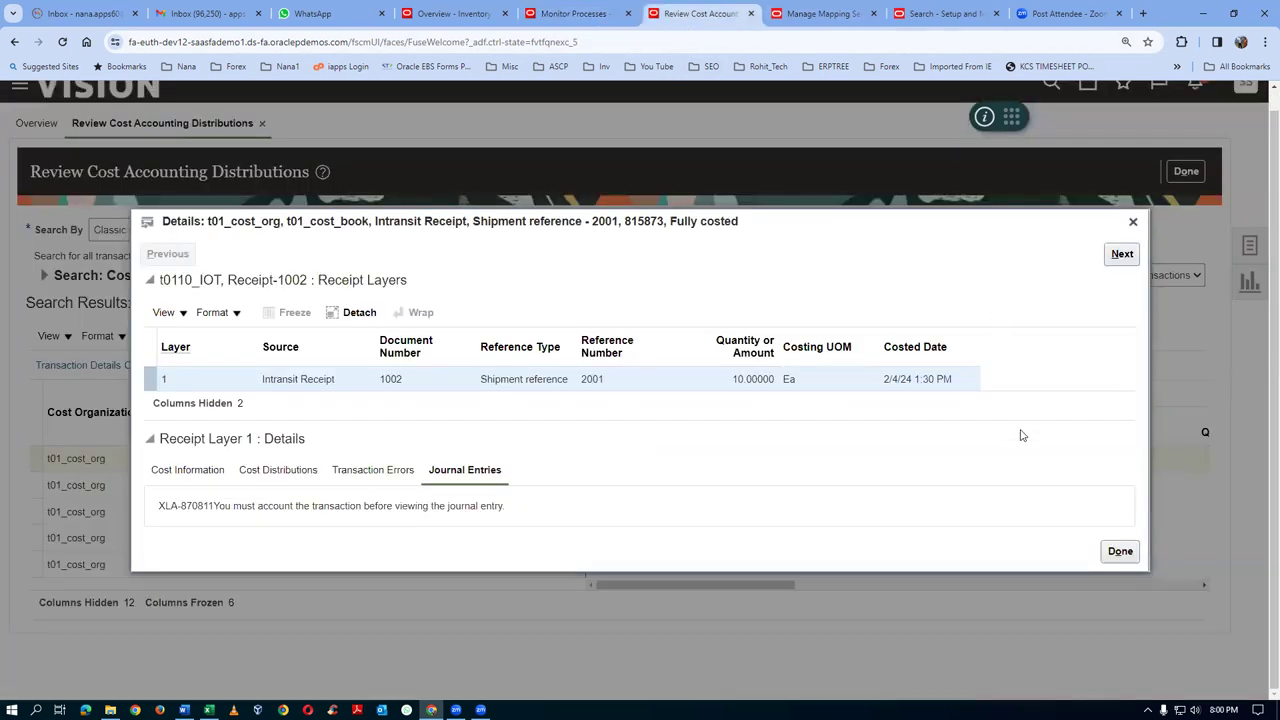
Close the Intransit Receipt's details and search the cost transactions starting with t0110 again to recheck their accounting status
left_click(1120, 553)
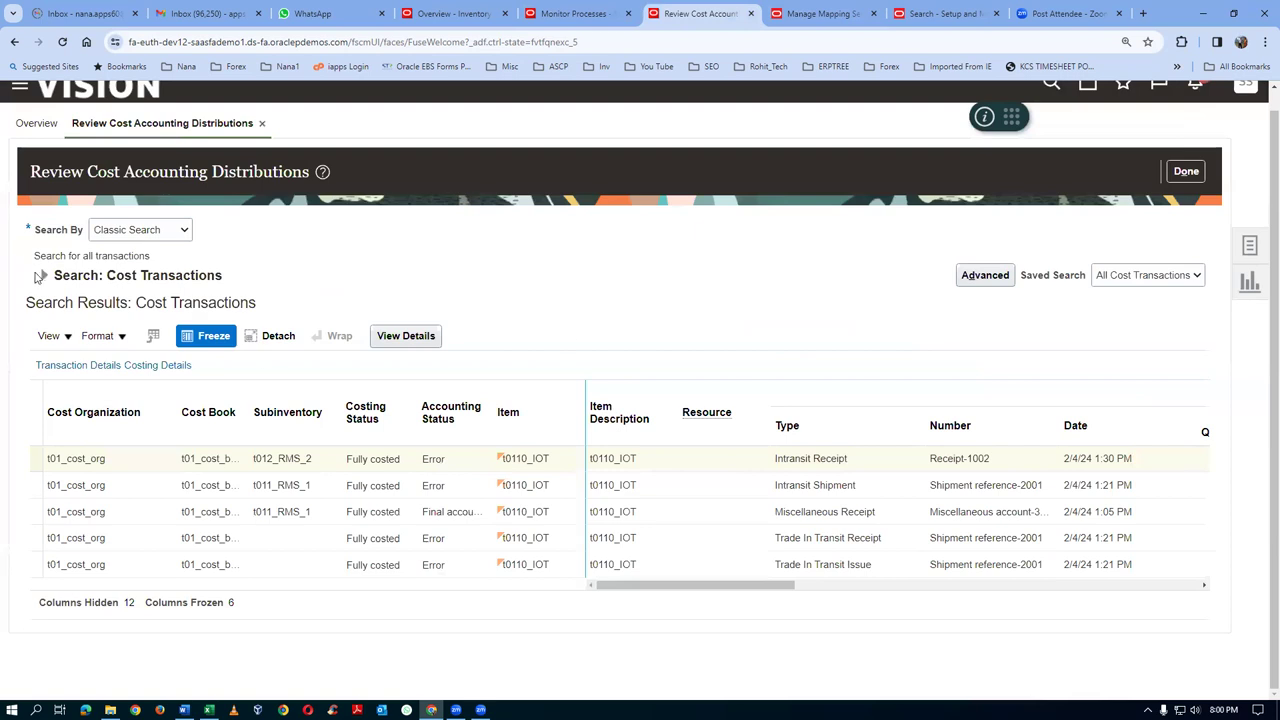
left_click(40, 276)
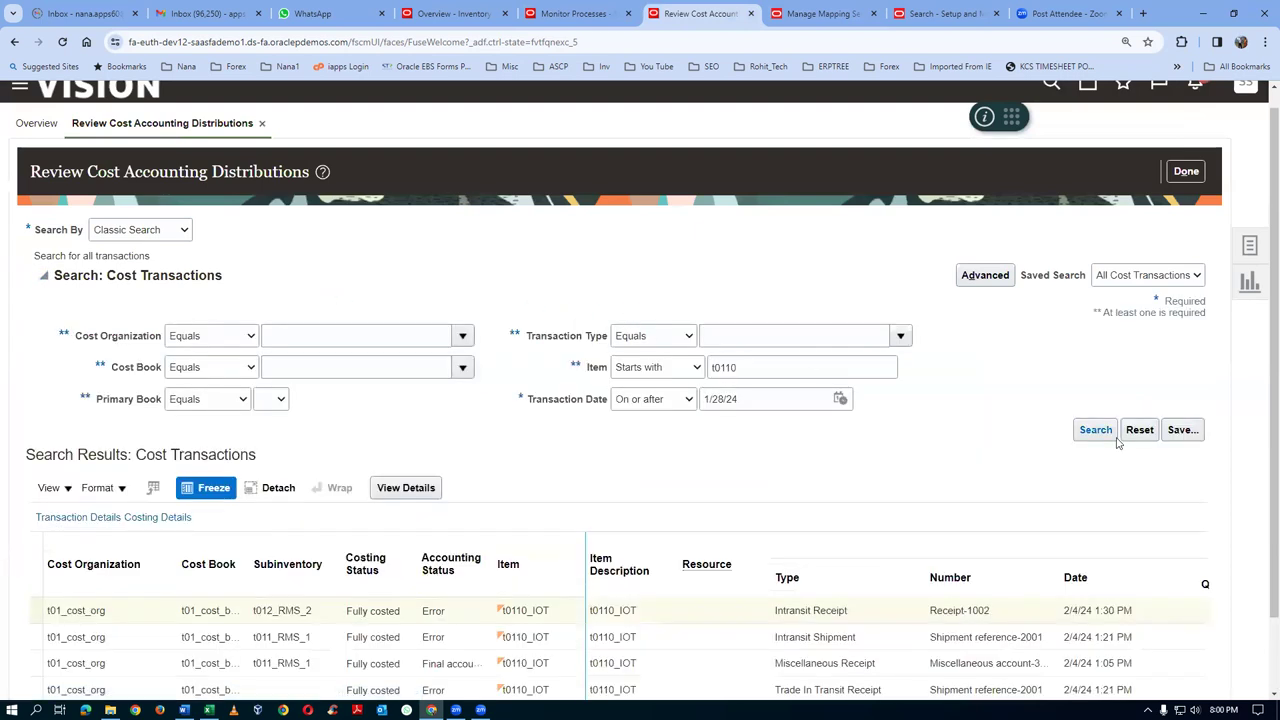
left_click(1104, 434)
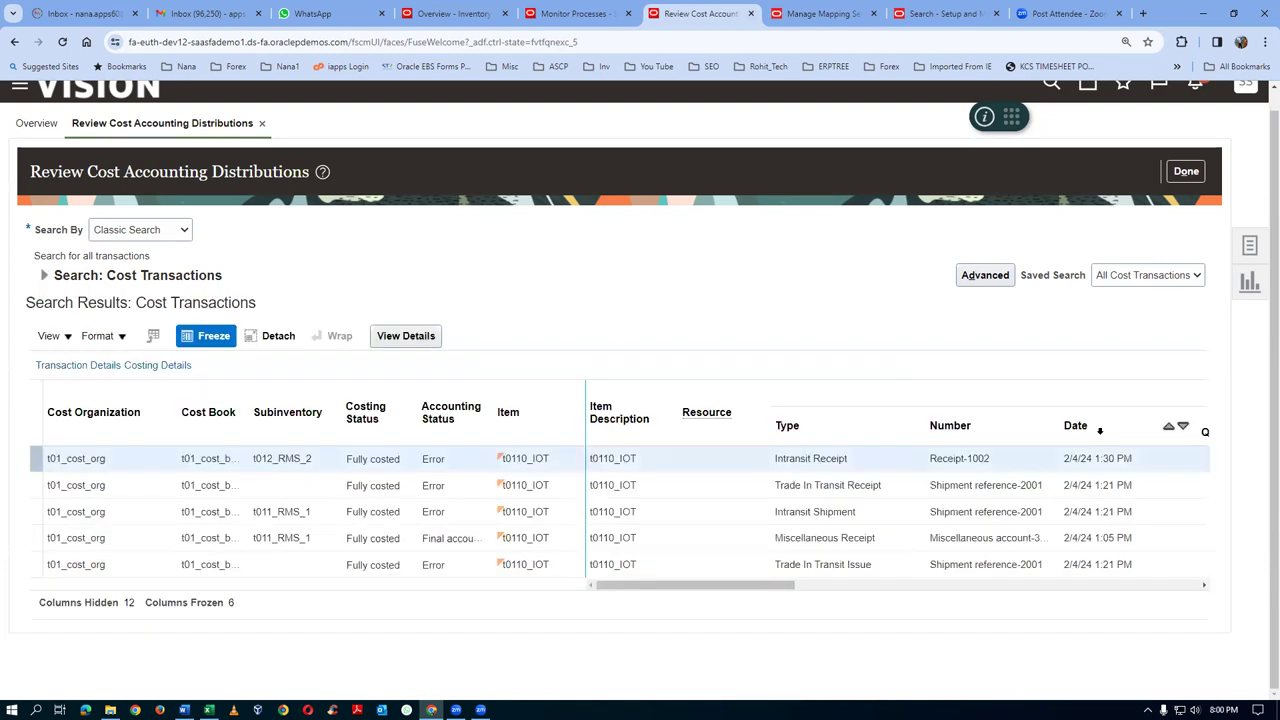
Review the cost information, transaction errors and journal entries in the Intransit Receipt's details
left_click(390, 338)
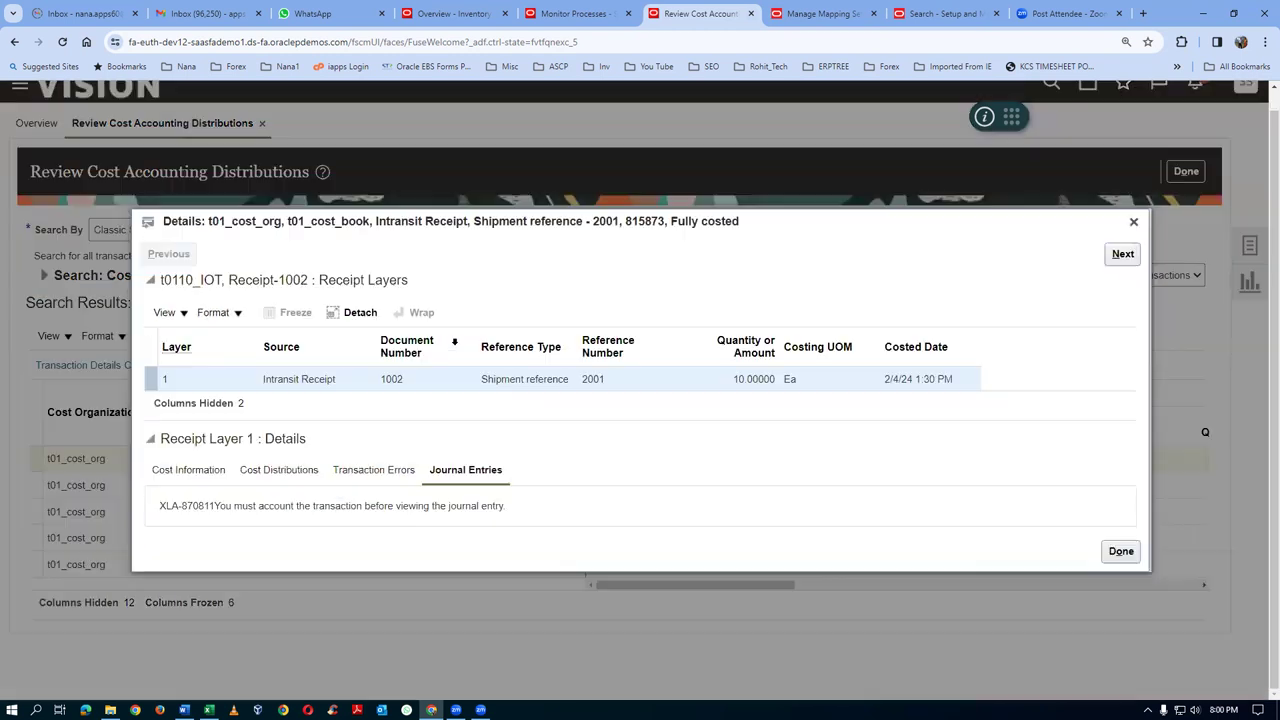
left_click(202, 470)
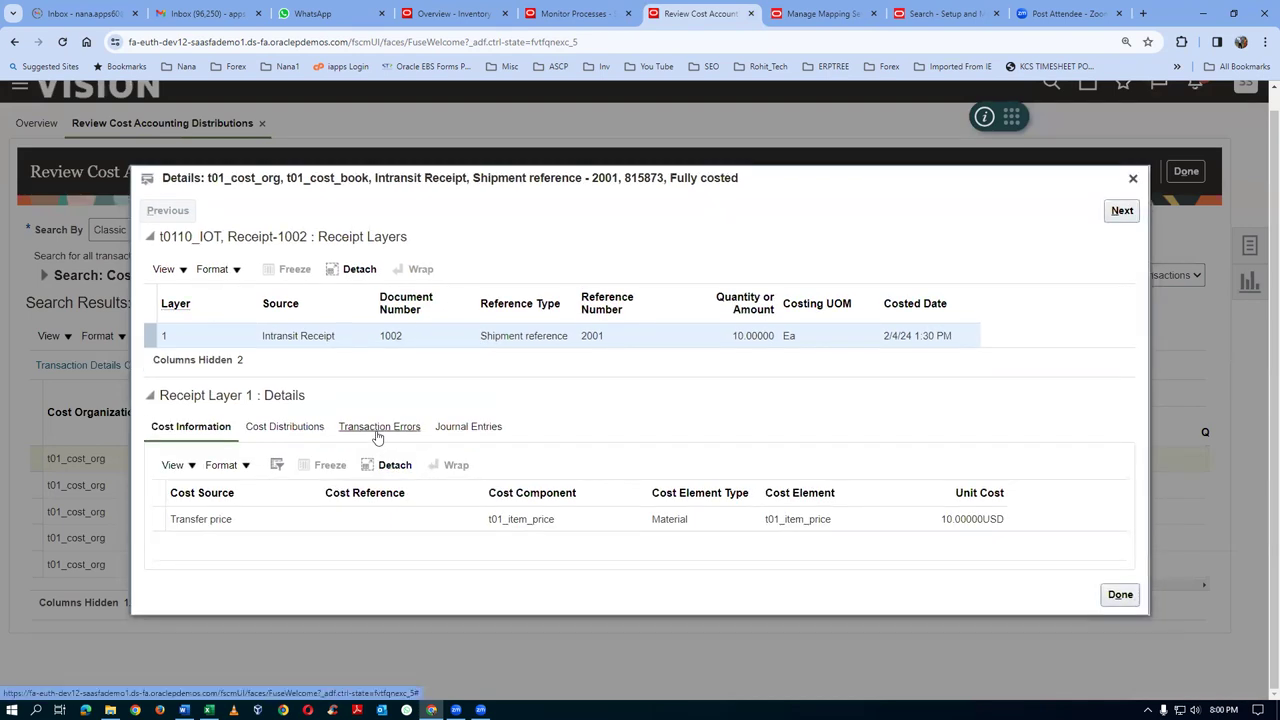
left_click(378, 435)
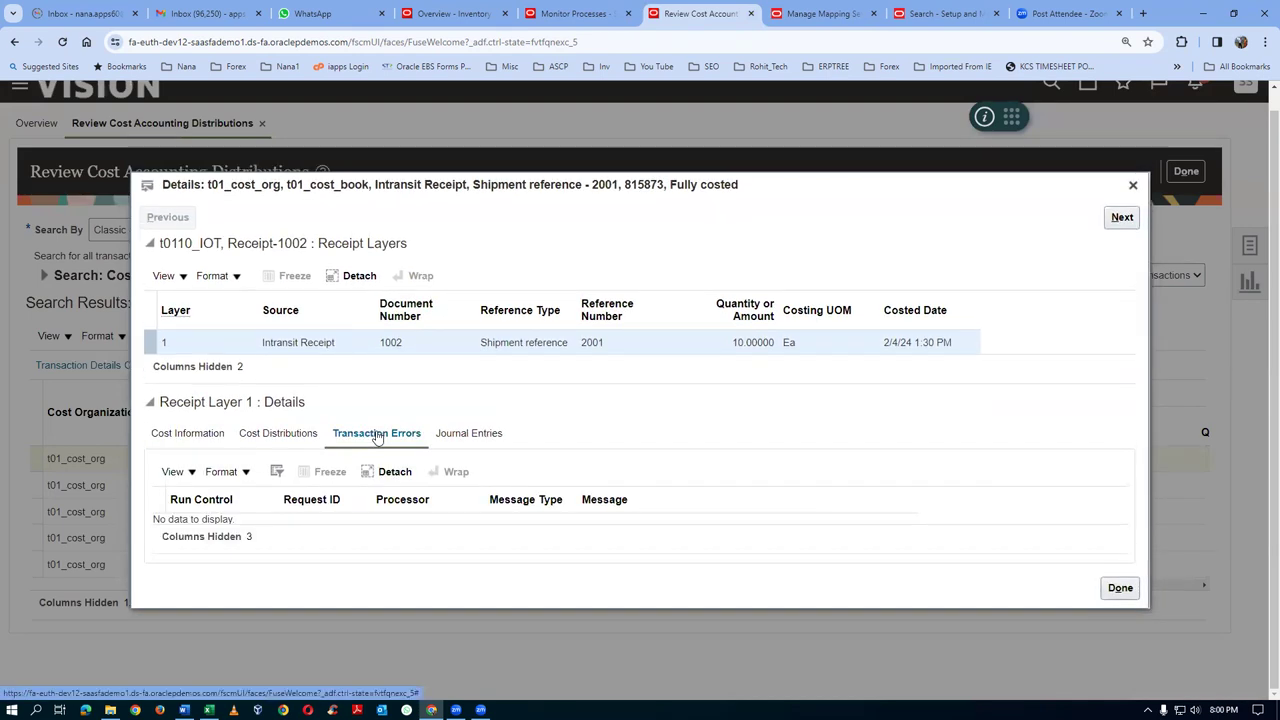
left_click(464, 436)
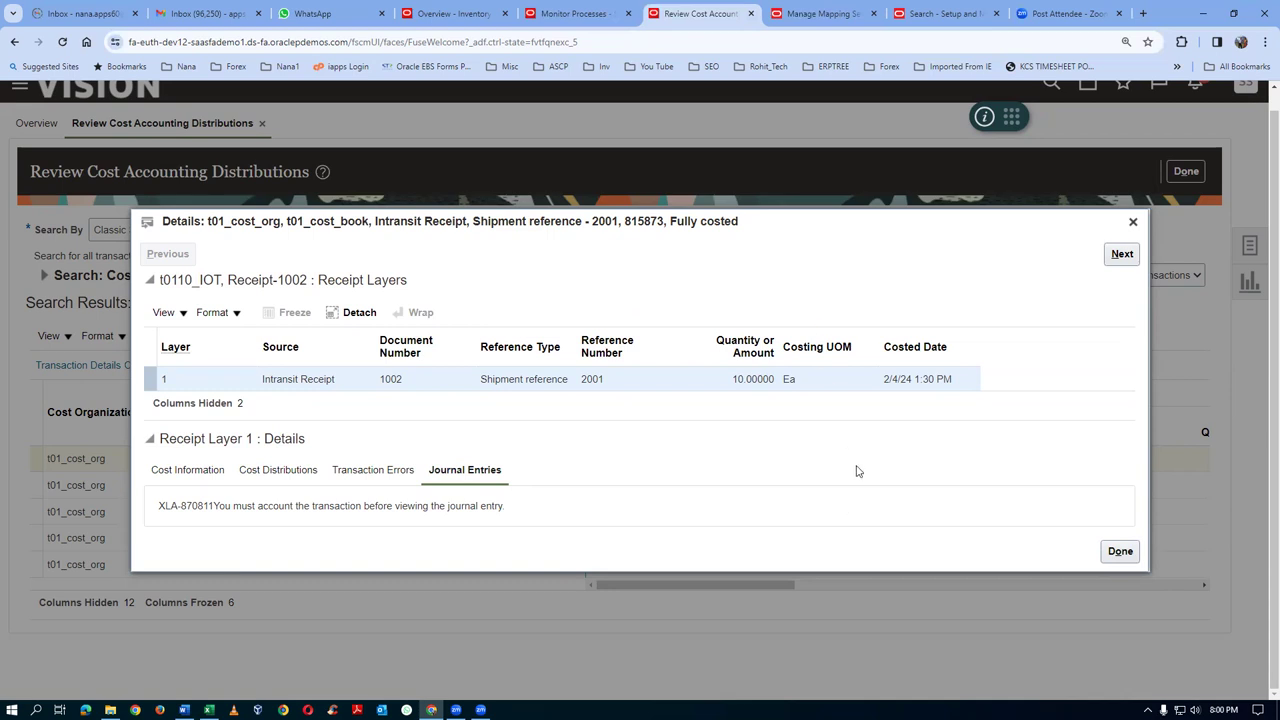
Compare the journal entries of the Trade In Transit Receipt and the Intransit Receipt, and close the details
left_click(1121, 256)
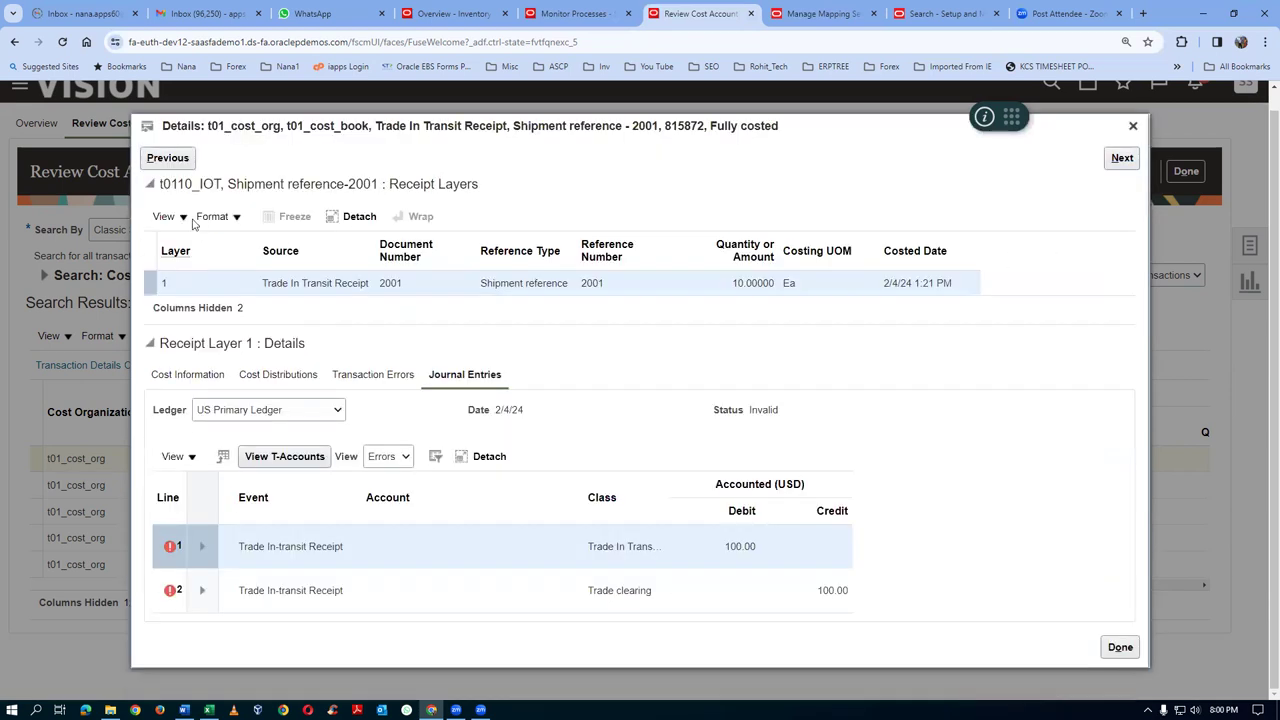
left_click(167, 158)
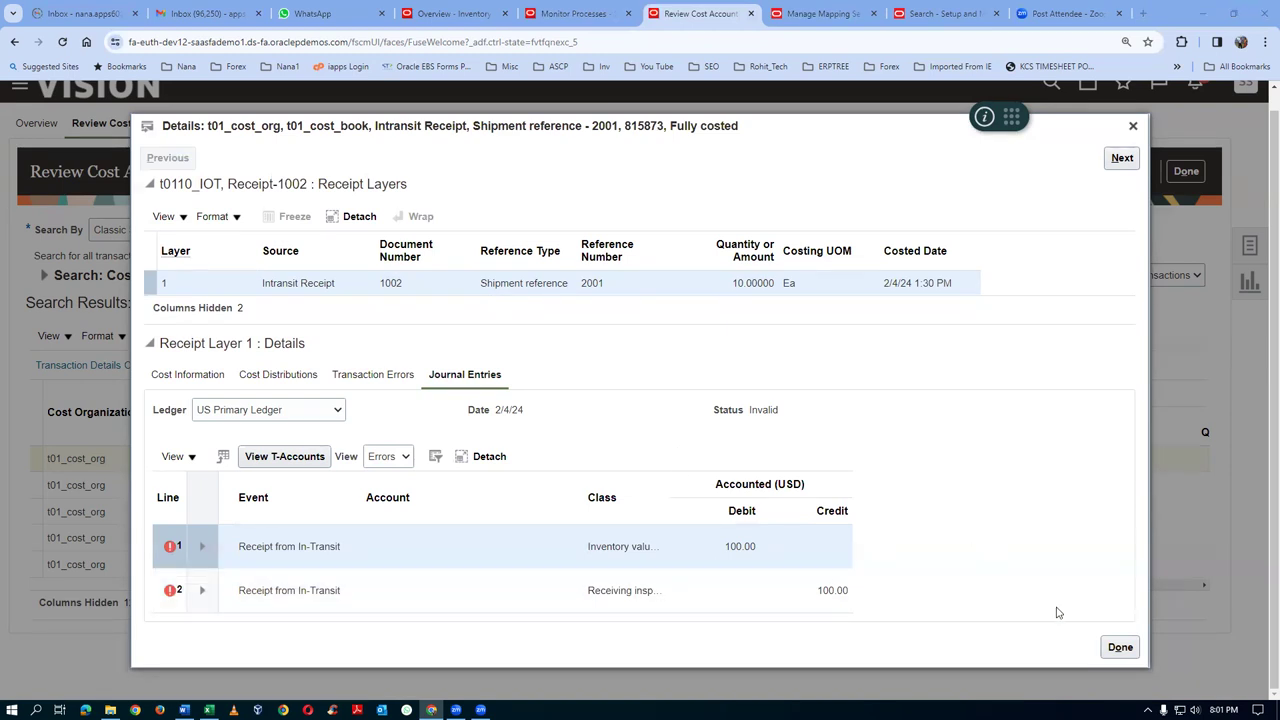
left_click(1120, 647)
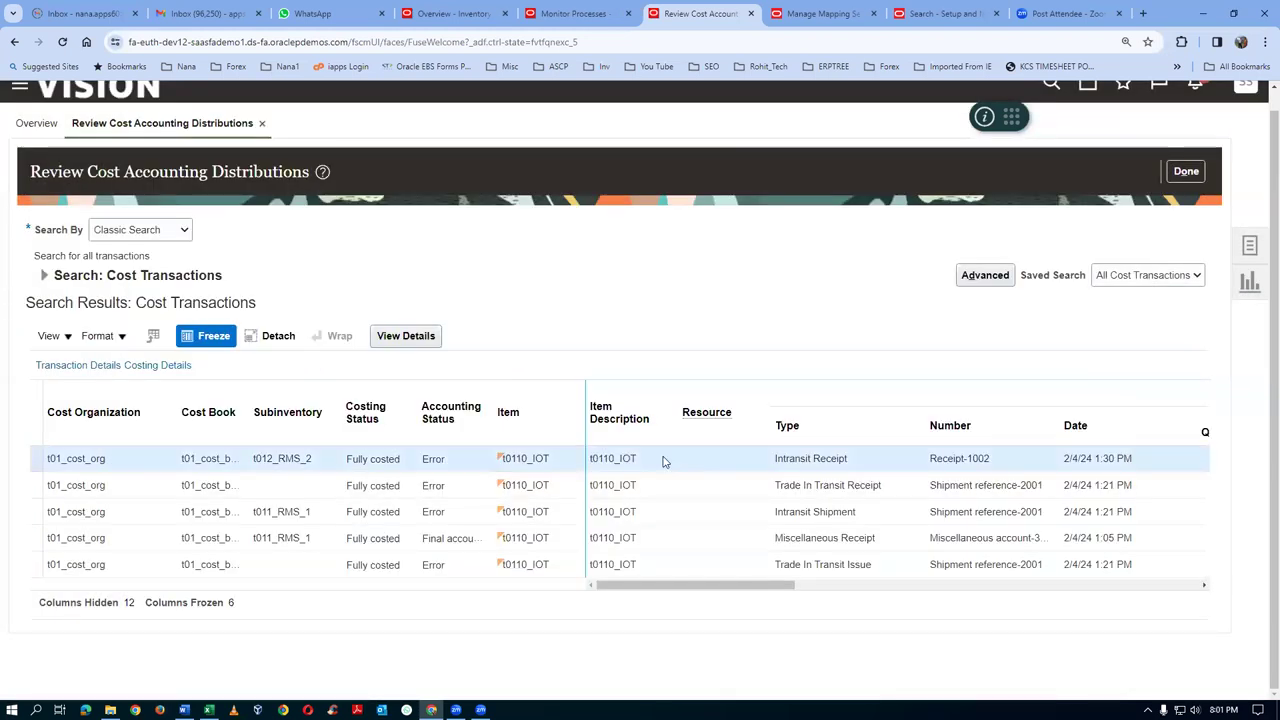
Reopen the Intransit Receipt's details, expand the error message of journal line 1, and select the mapping set name it cites
left_click(398, 337)
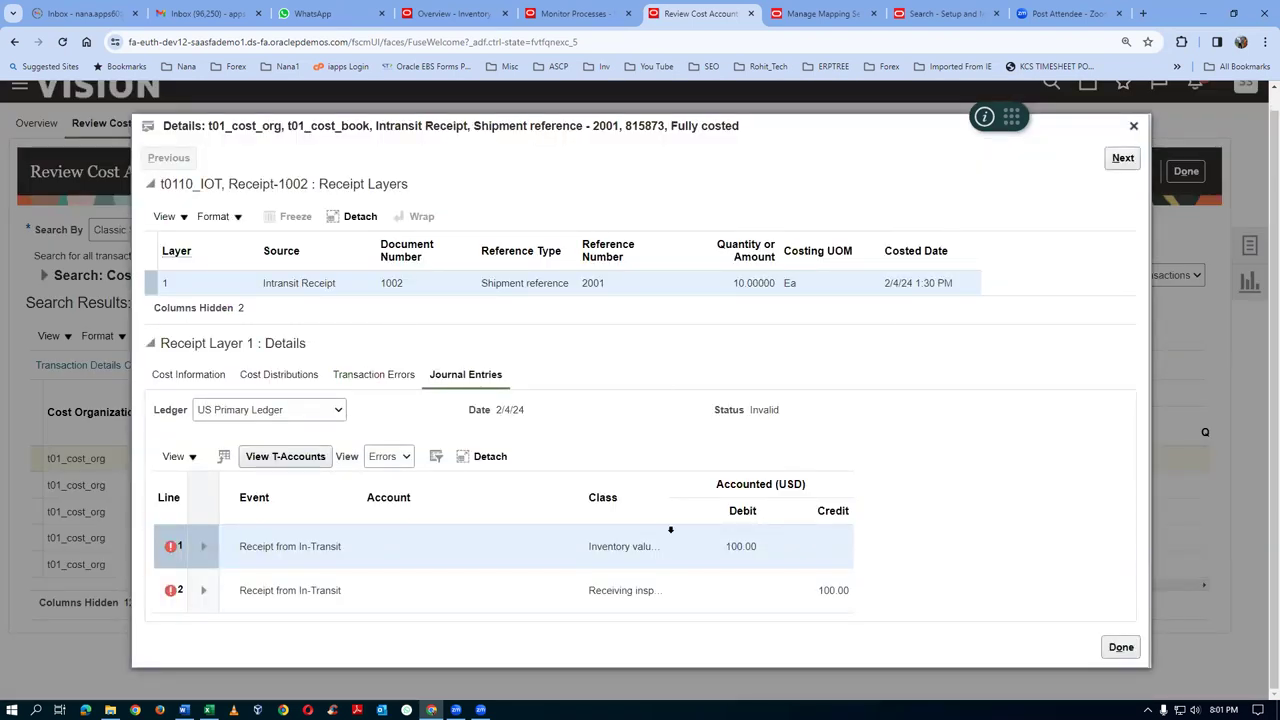
left_click(205, 546)
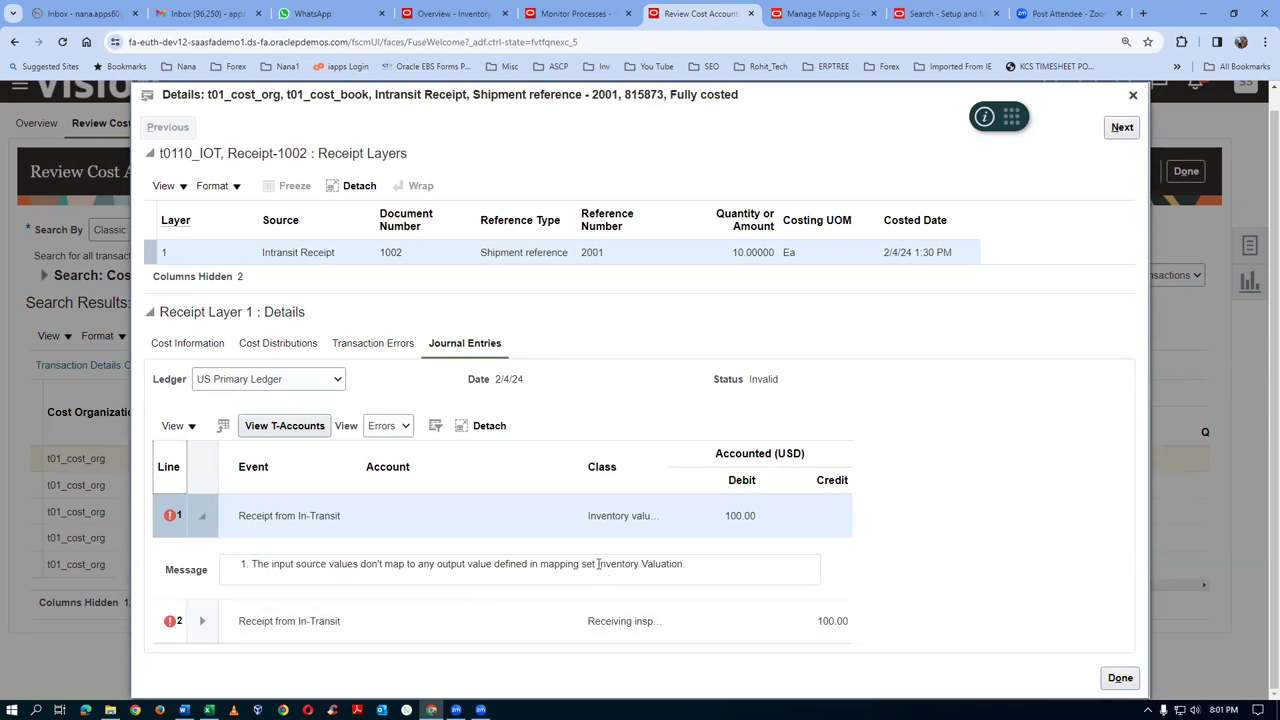
left_click_drag(597, 564, 681, 566)
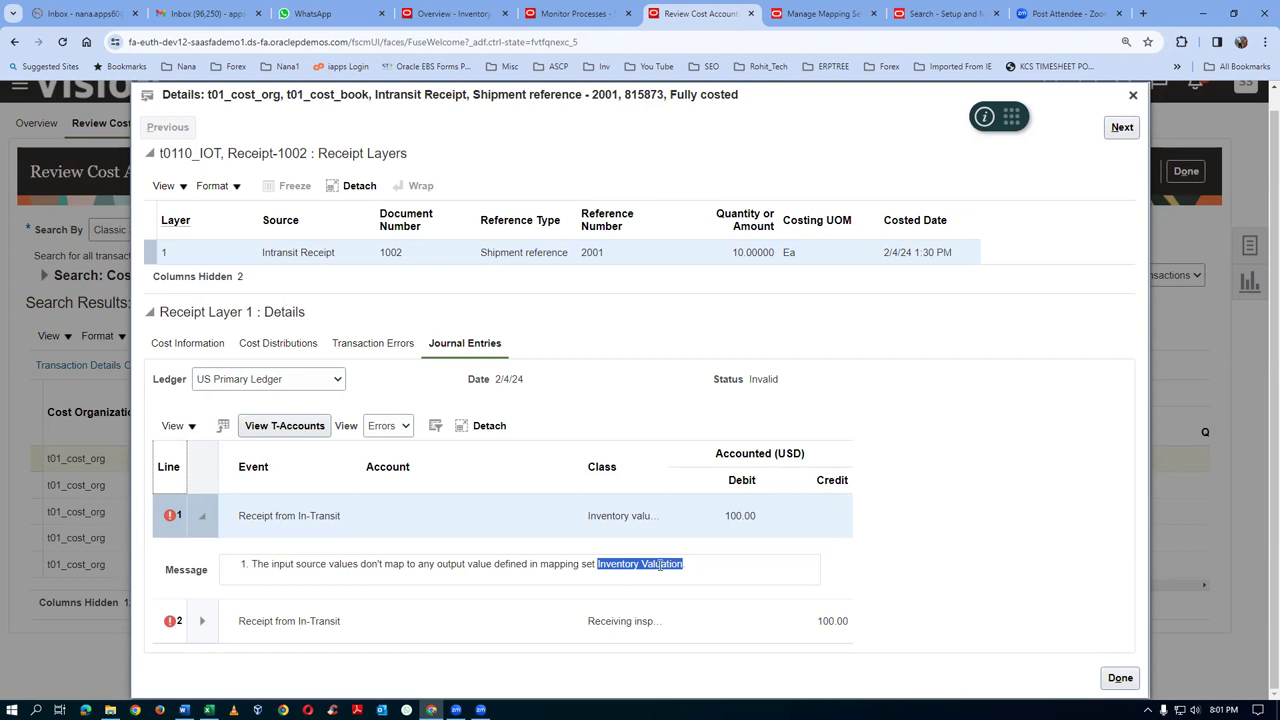
Cancel editing the Receiving Inspection_RA mapping set, leave the Receipt Accounting mapping sets, and open Setup and Maintenance
left_click(836, 18)
scroll(850, 290, "up", 5)
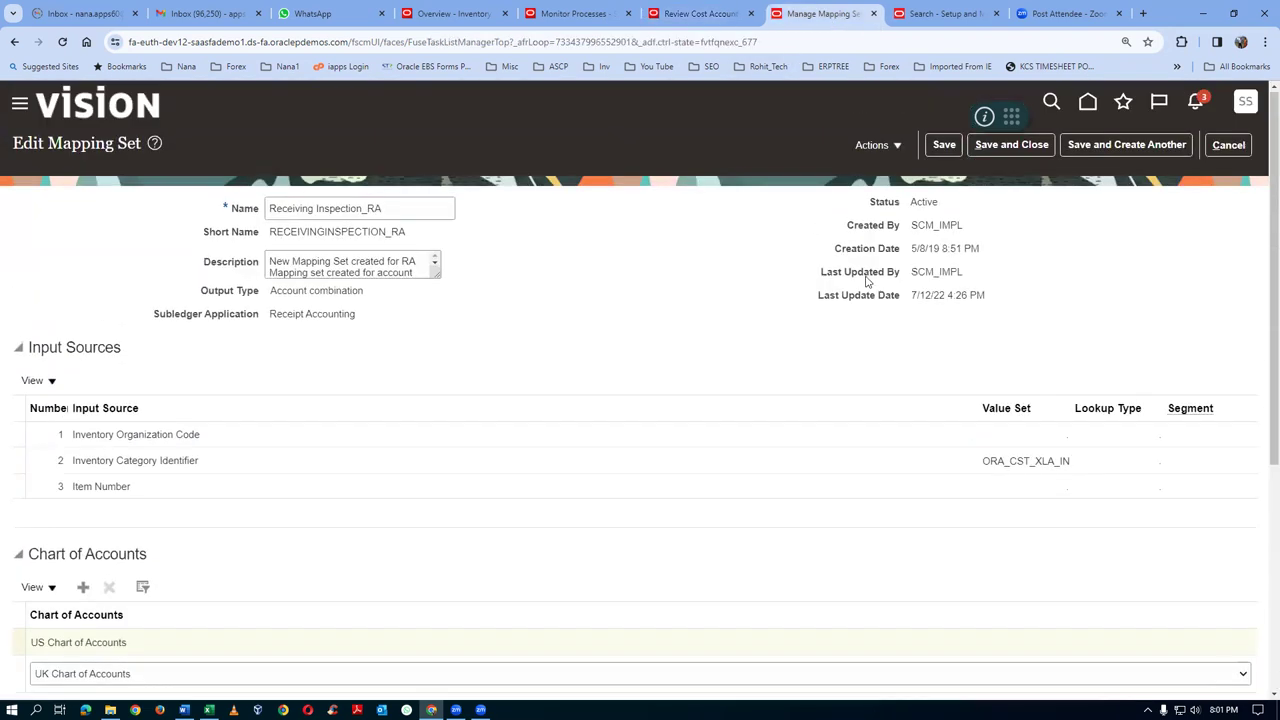
left_click(1239, 149)
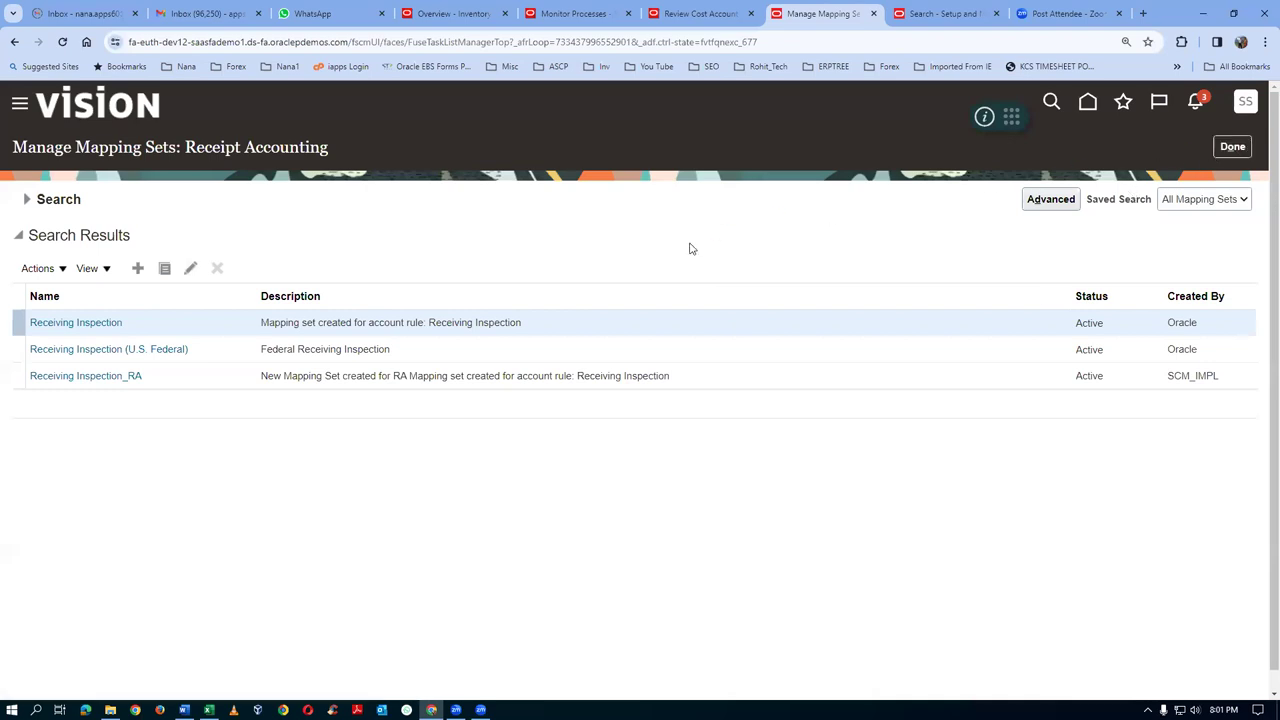
left_click(1236, 146)
left_click(1233, 148)
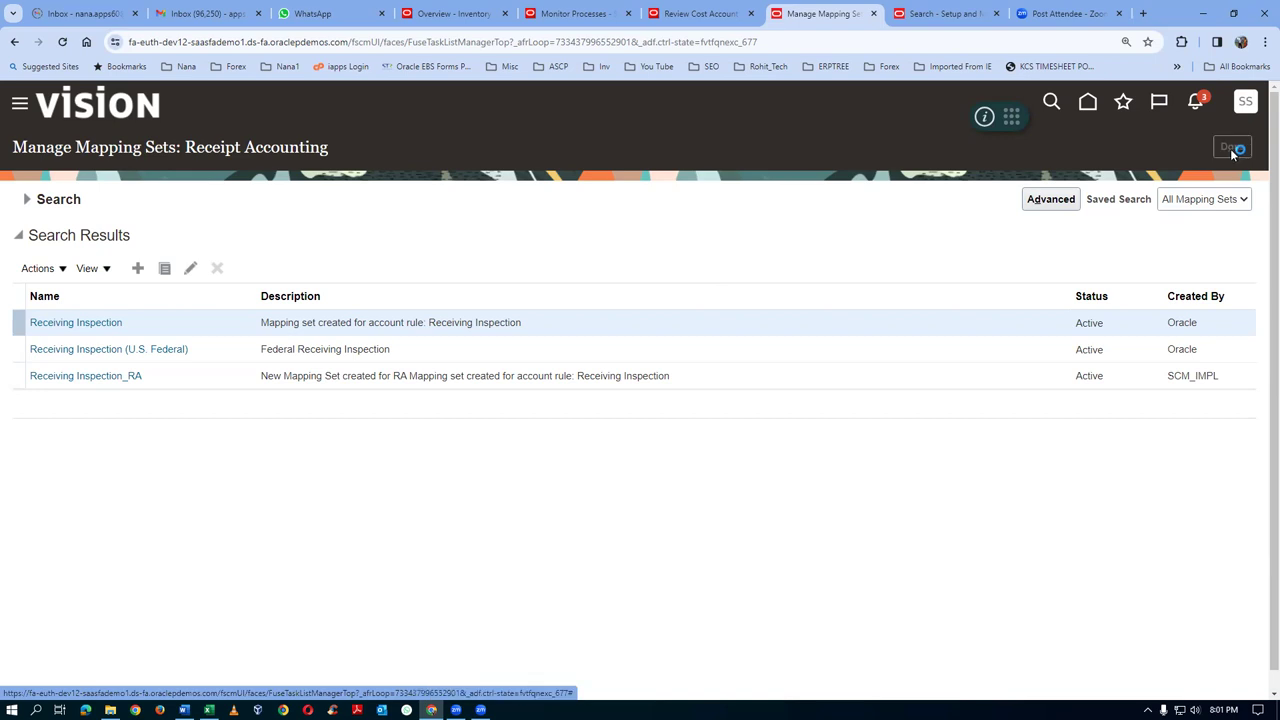
left_click(1245, 102)
left_click(916, 351)
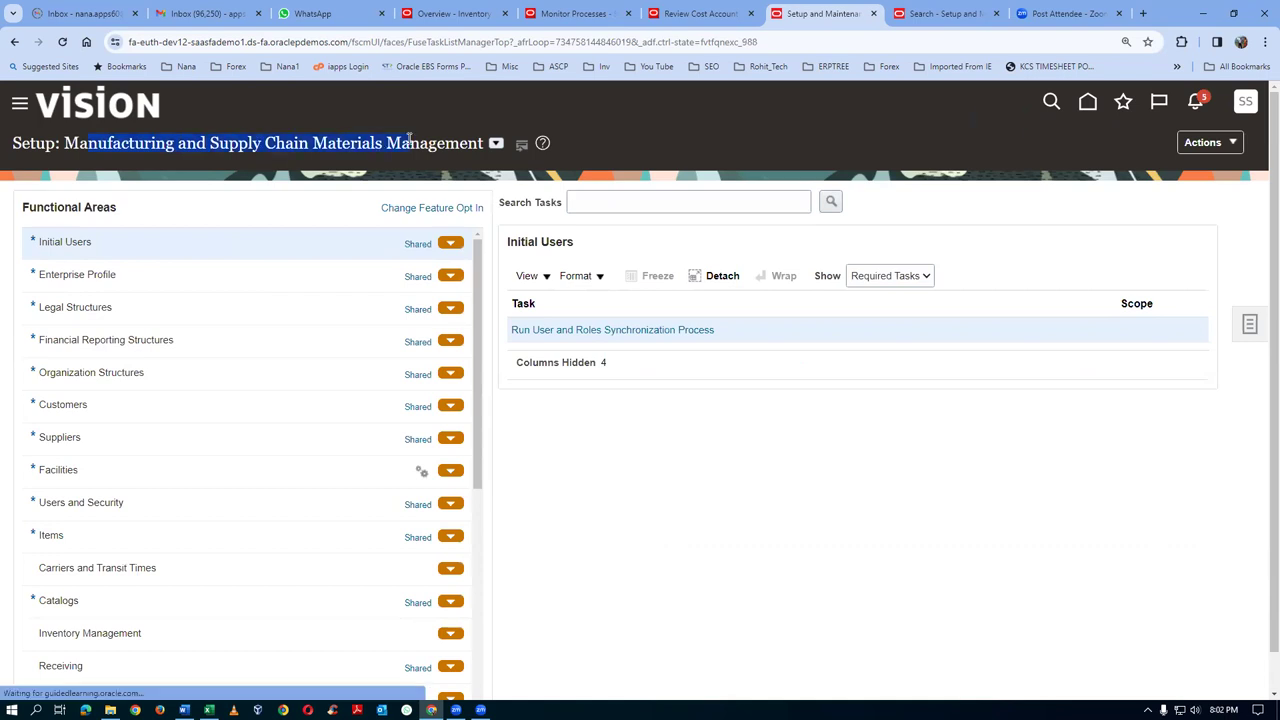
Search the setup tasks for man%map%set% and open Manage Mapping Sets under the Cost Accounting functional area
left_click(673, 204)
type("man%map%set%")
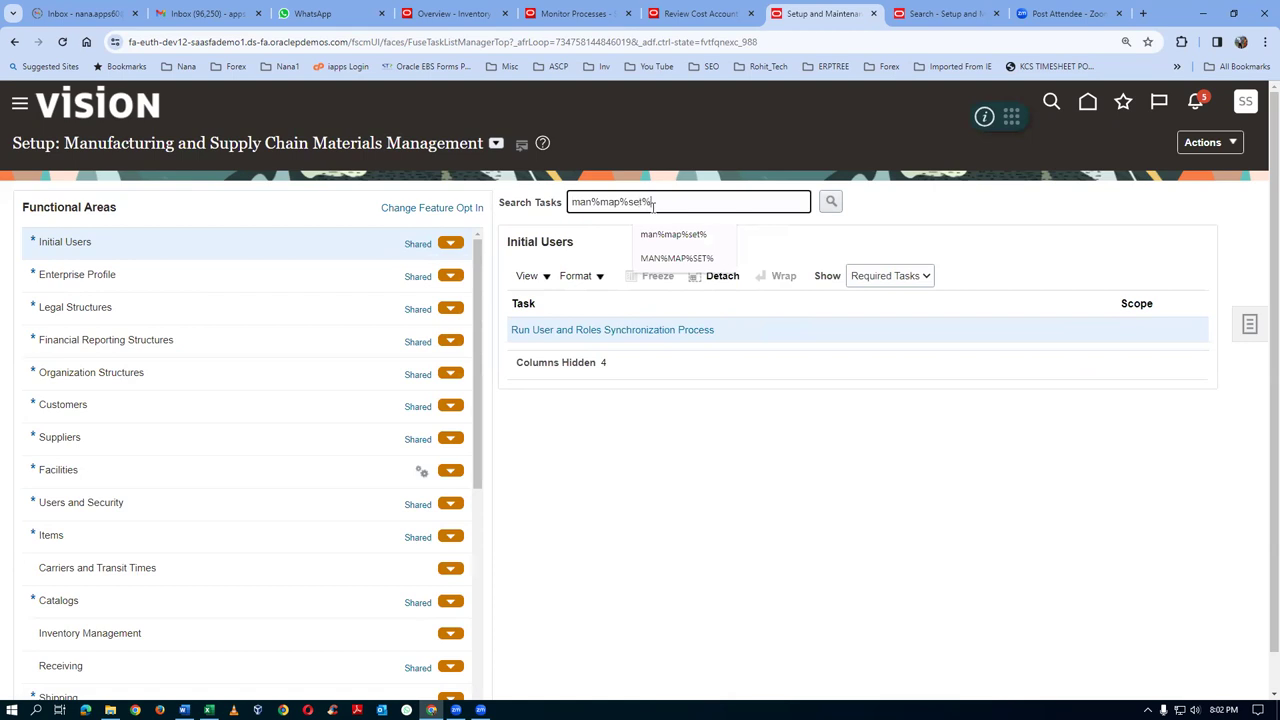
key("Return")
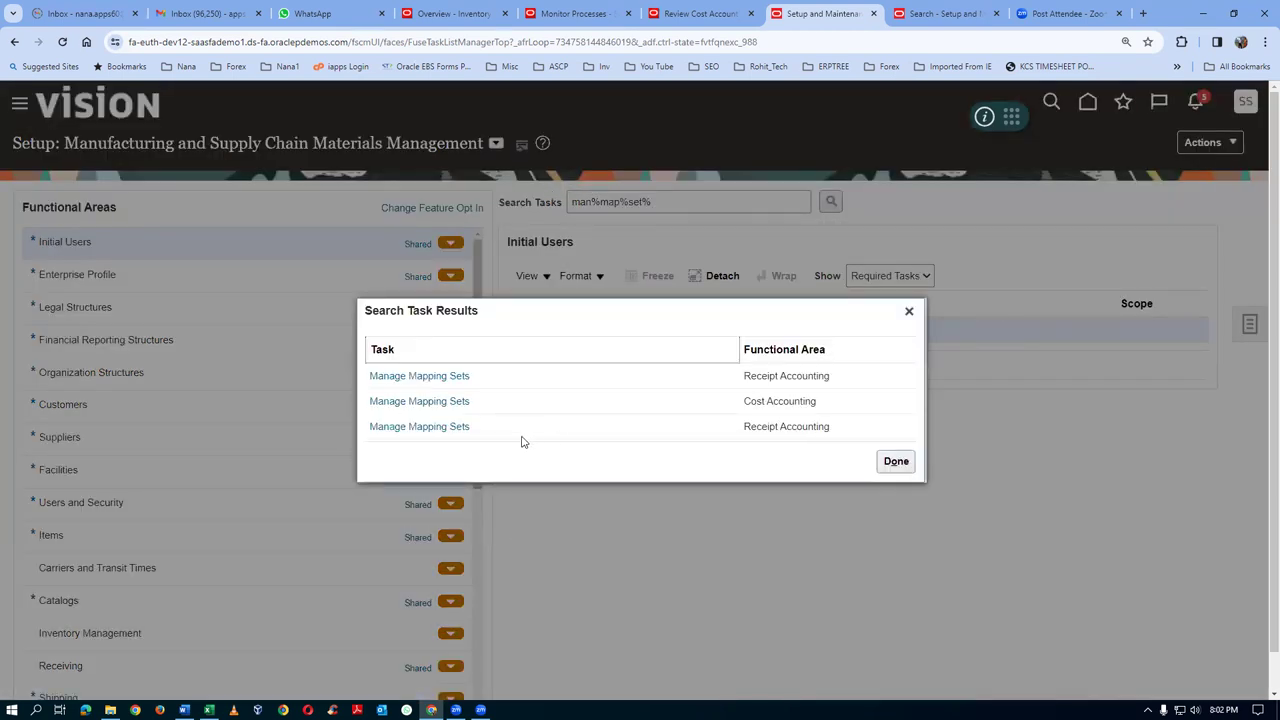
left_click(414, 403)
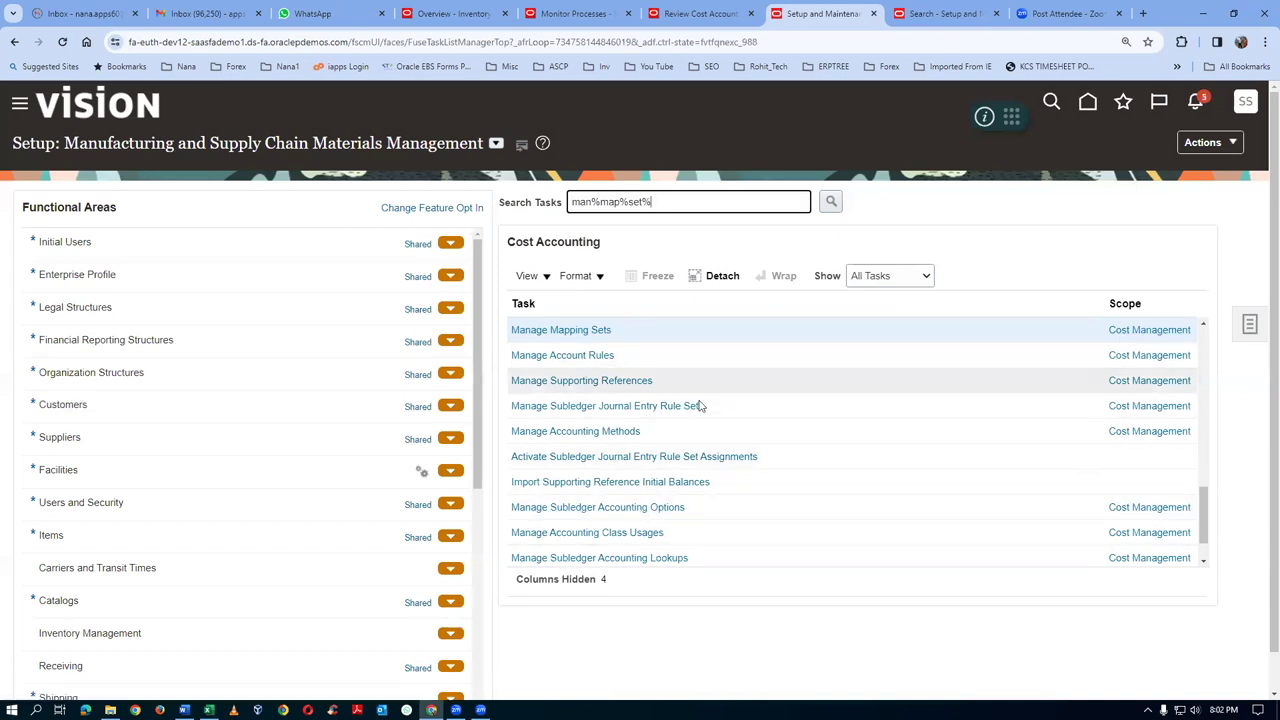
left_click(560, 331)
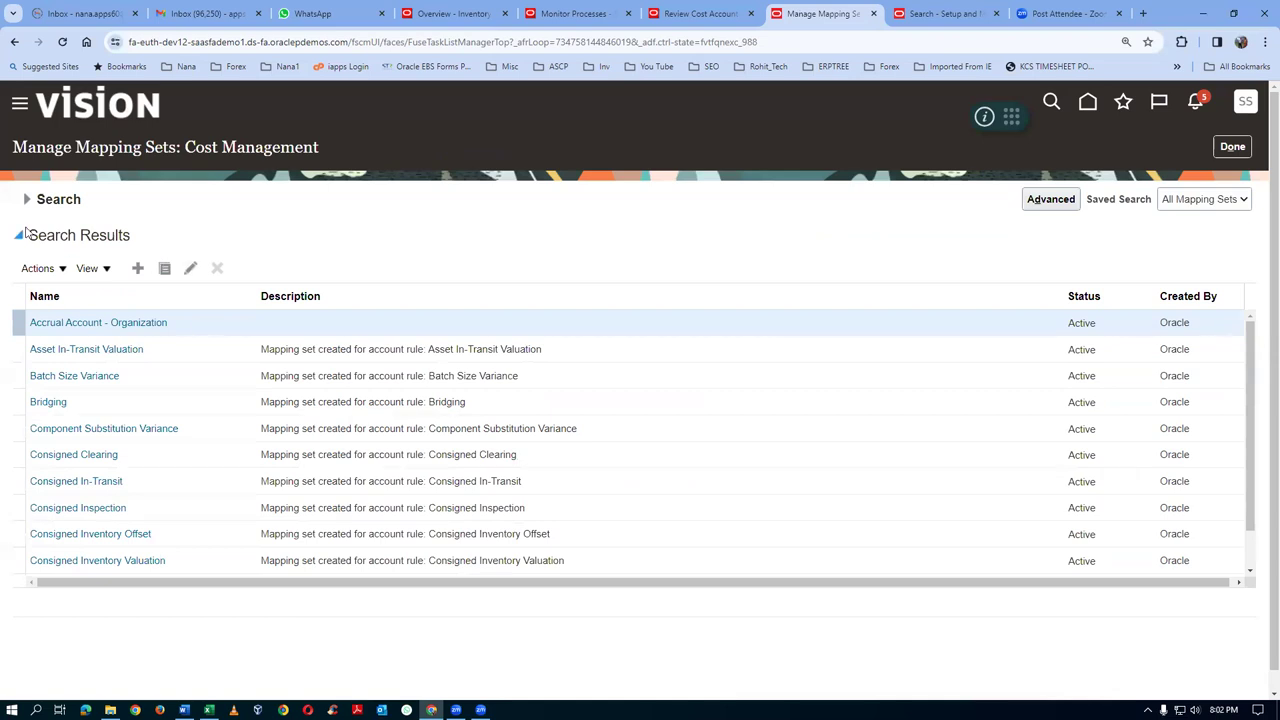
Switch to the Excel accounting notes to check which organizations need the Inventory valuation mapping set, and return to the browser
key("alt+Tab")
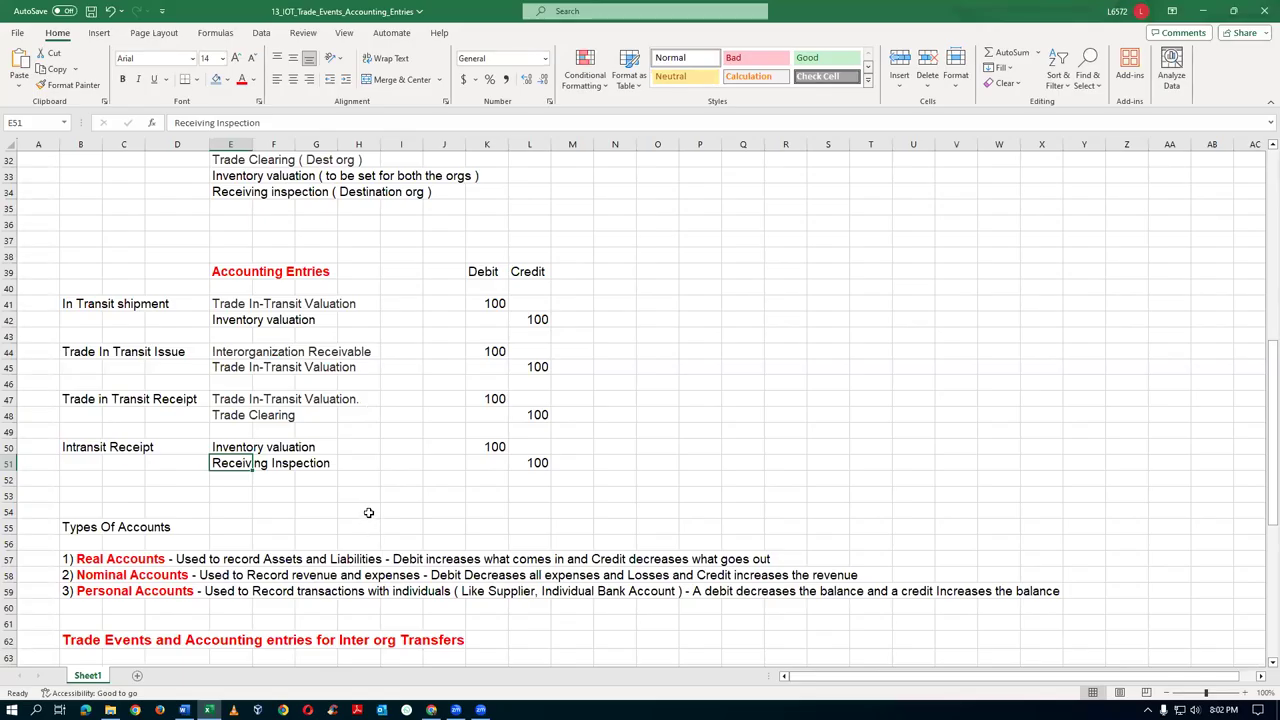
scroll(368, 512, "up", 2)
left_click(225, 274)
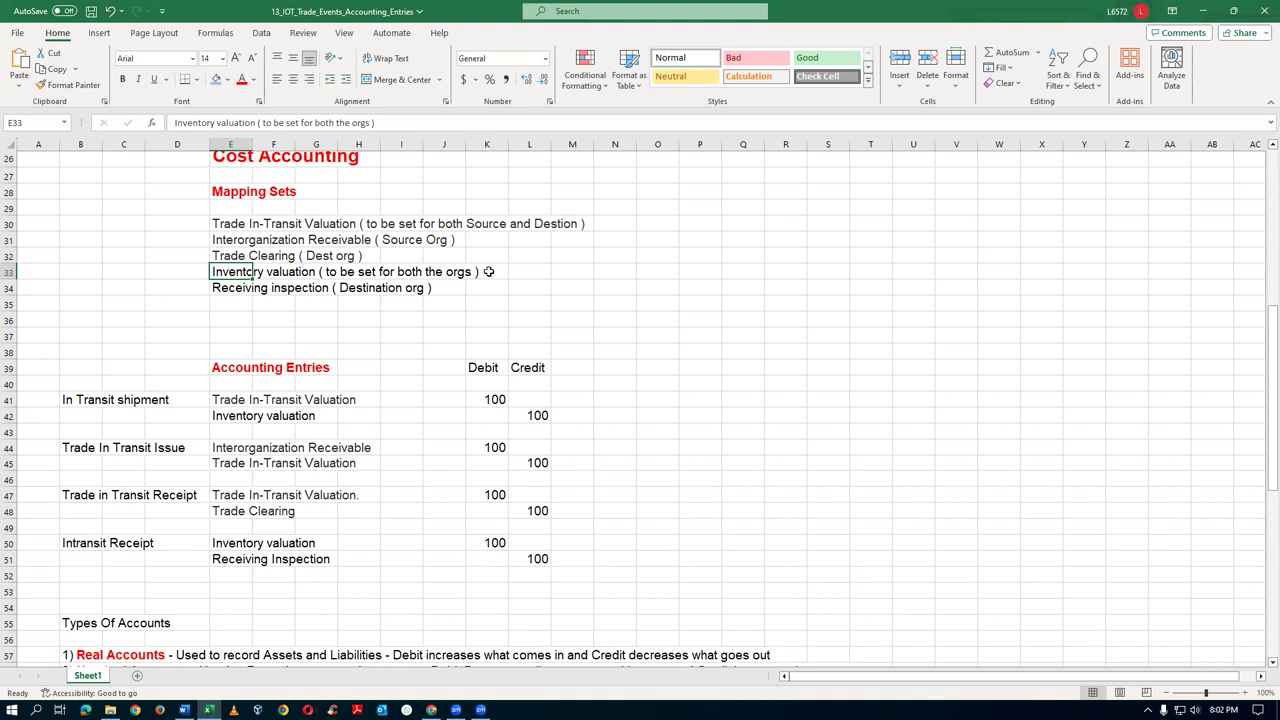
key("alt+Tab")
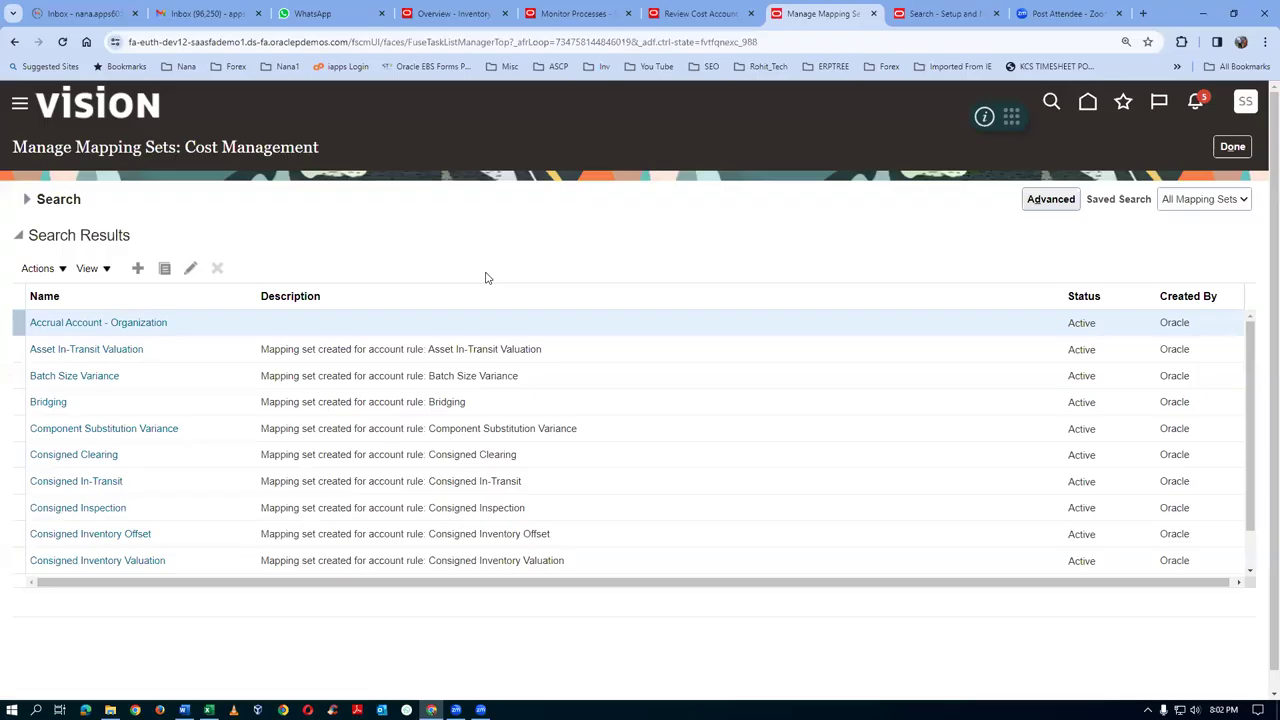
Search the Cost Management mapping sets for Inventory Valuation and open that mapping set for editing
left_click(77, 216)
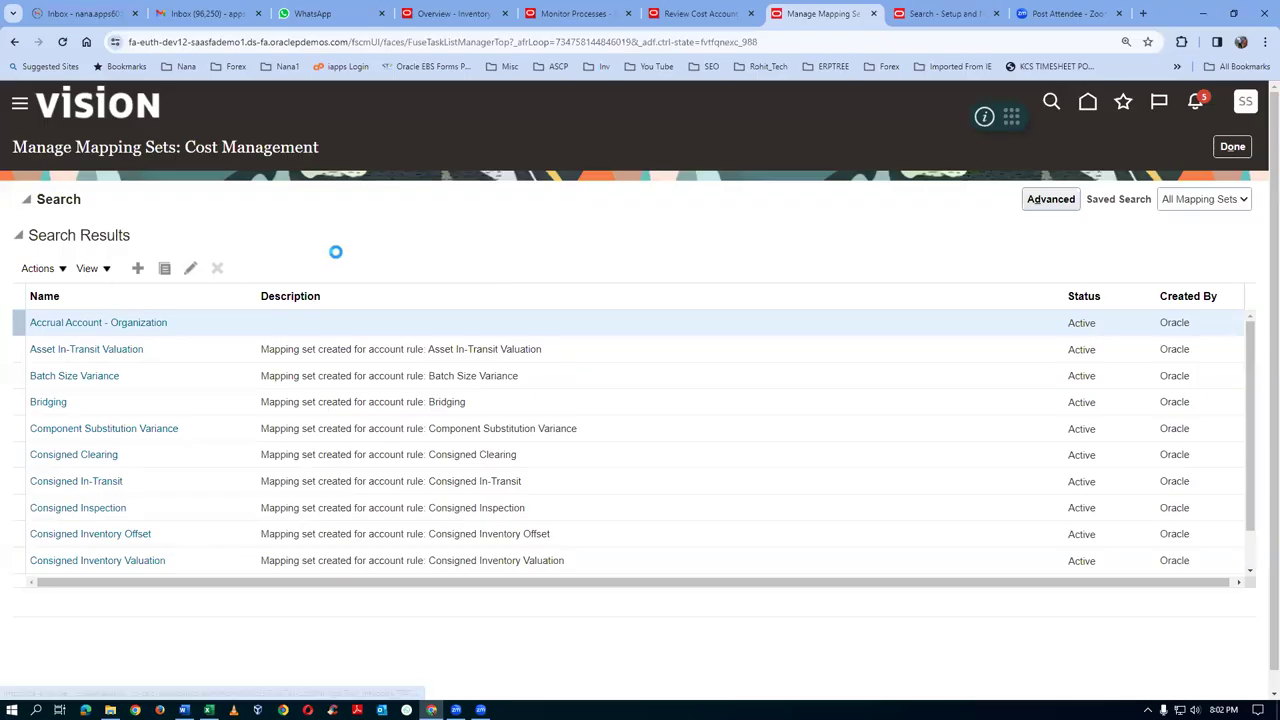
left_click(325, 236)
type("Inventory Valuation")
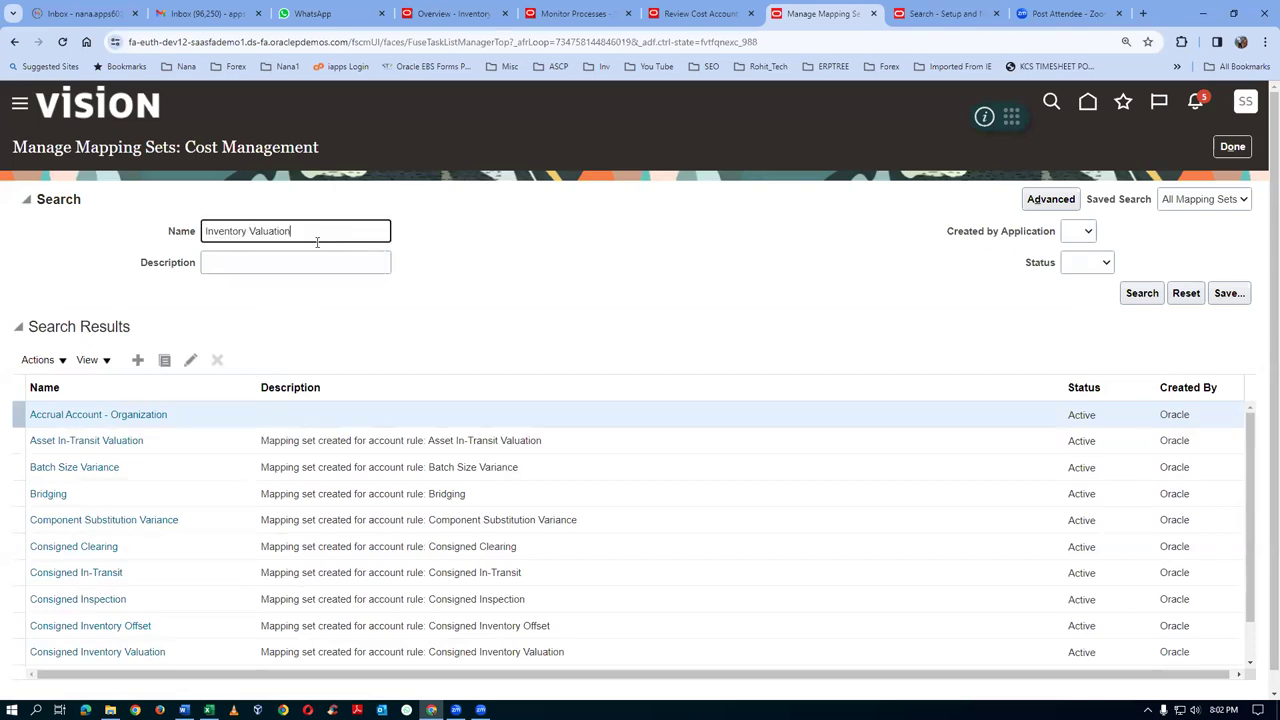
key("Return")
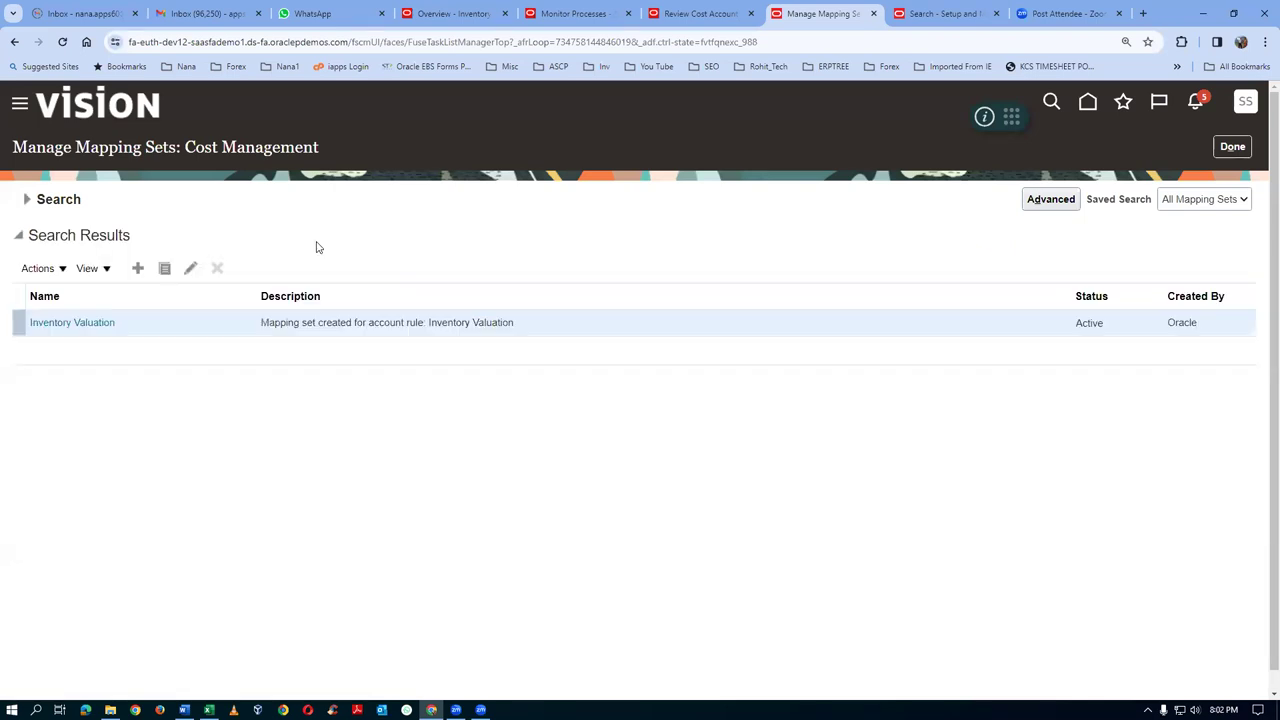
left_click(72, 326)
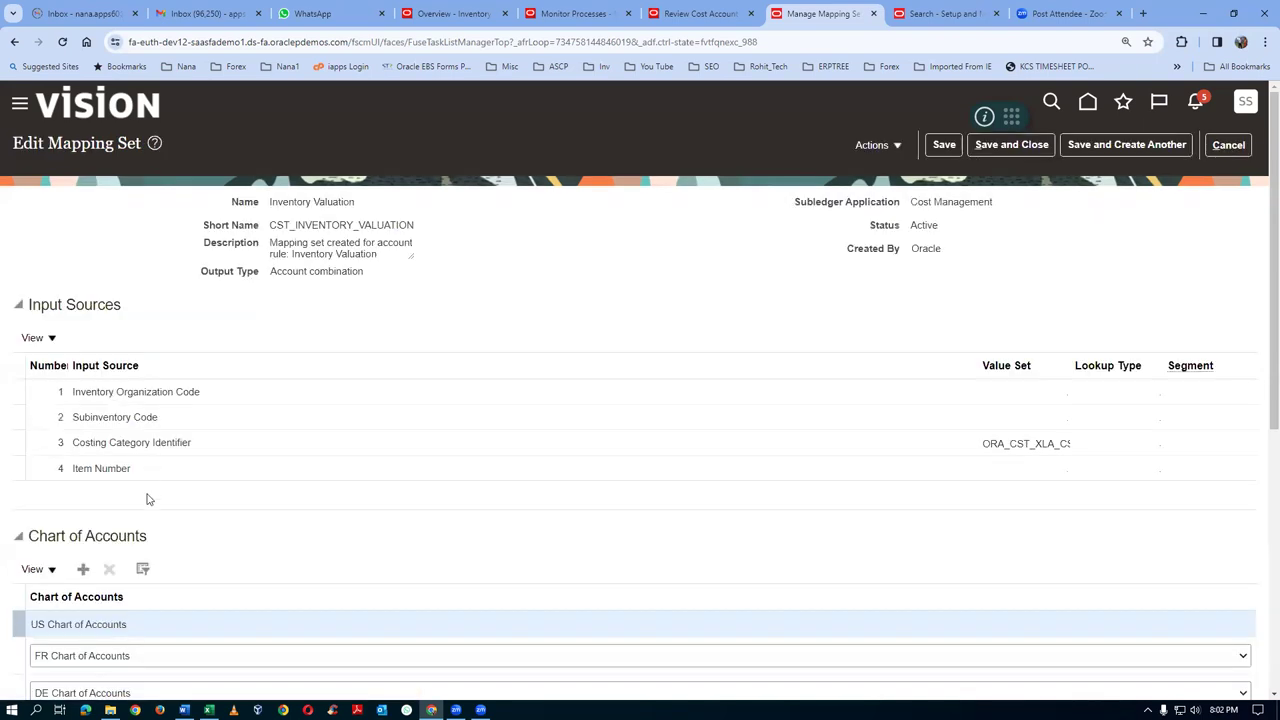
Copy the output account combination 101.10.14100.000.000.000 from the organization 001 row of the US Chart of Accounts mappings
scroll(146, 499, "down", 3)
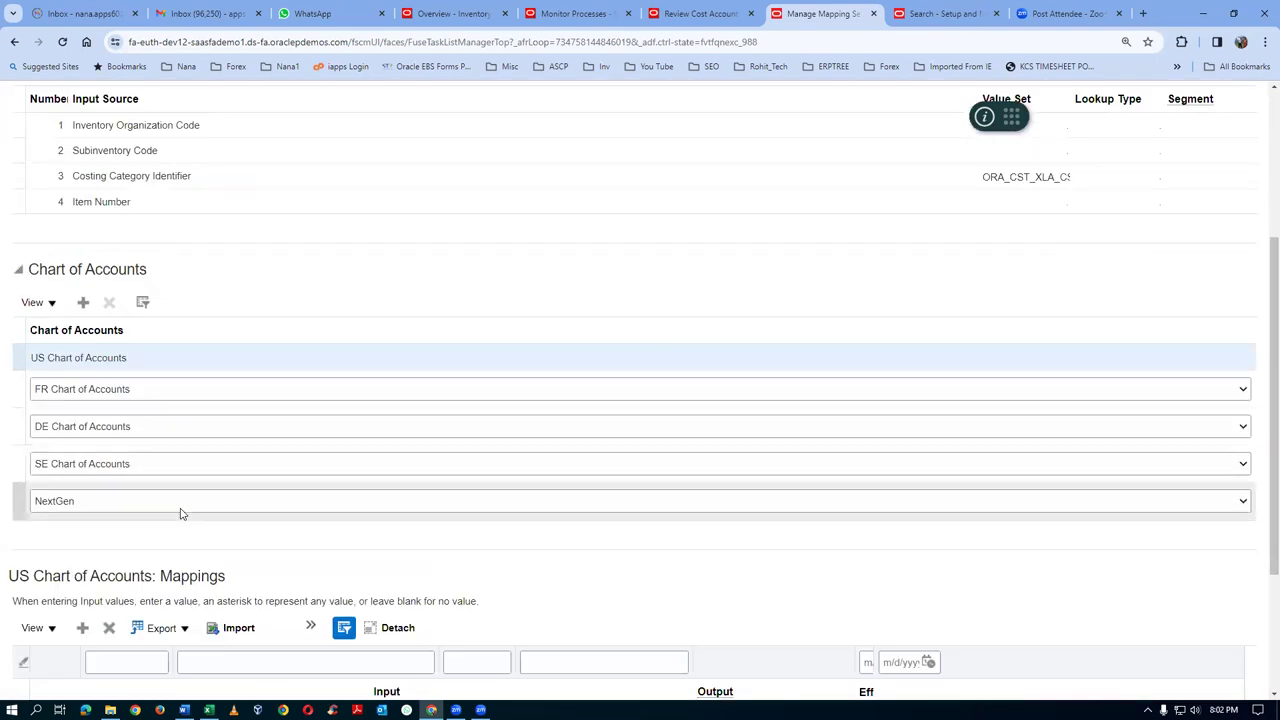
scroll(180, 513, "down", 2)
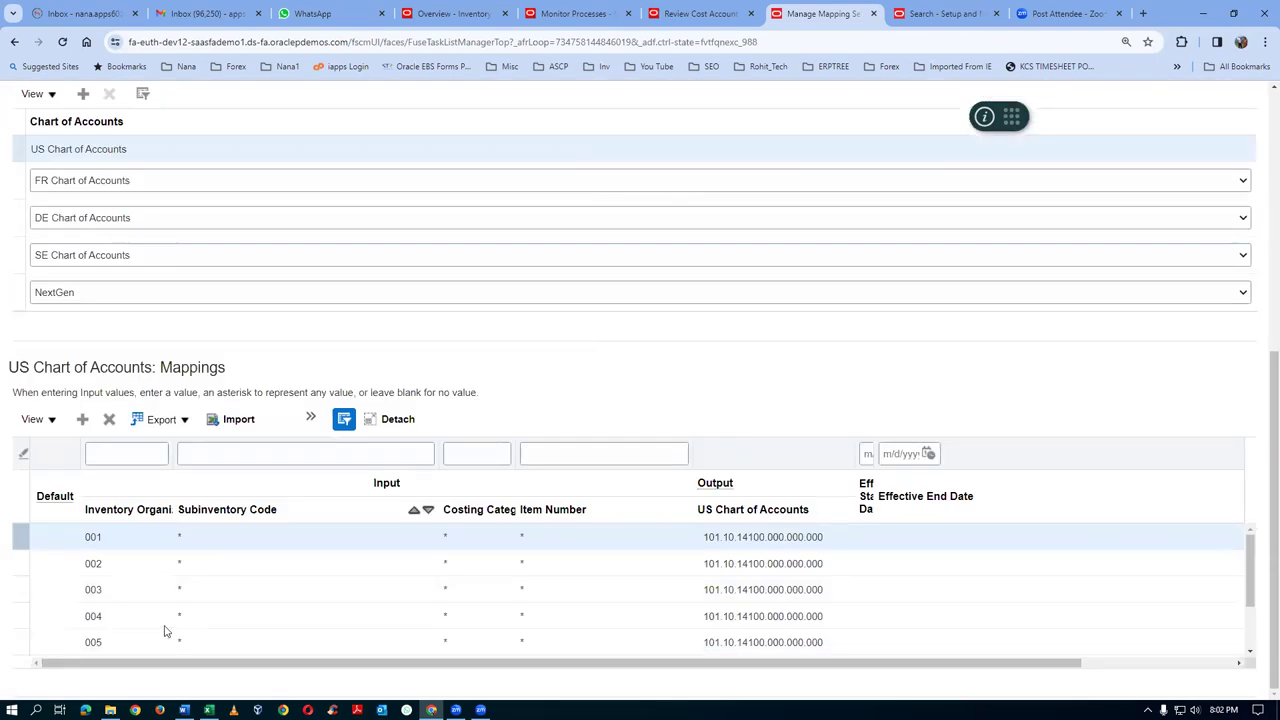
left_click(751, 537)
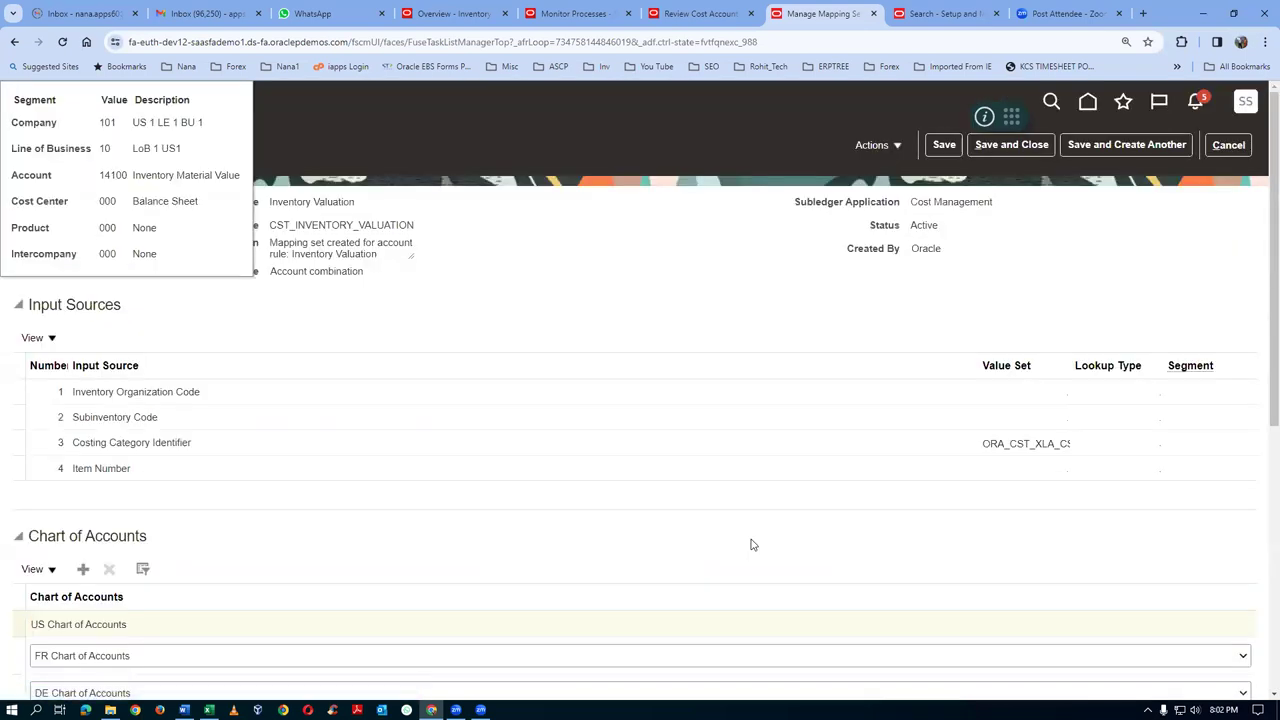
scroll(753, 545, "down", 4)
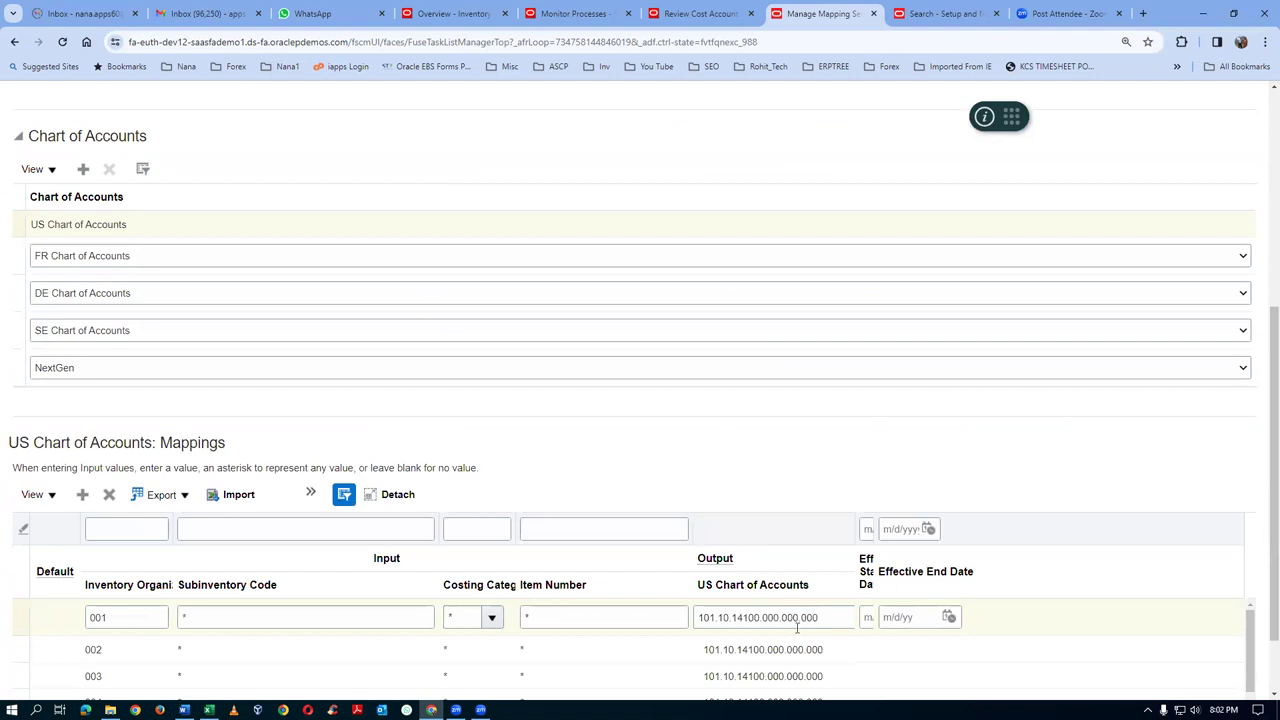
left_click(736, 617)
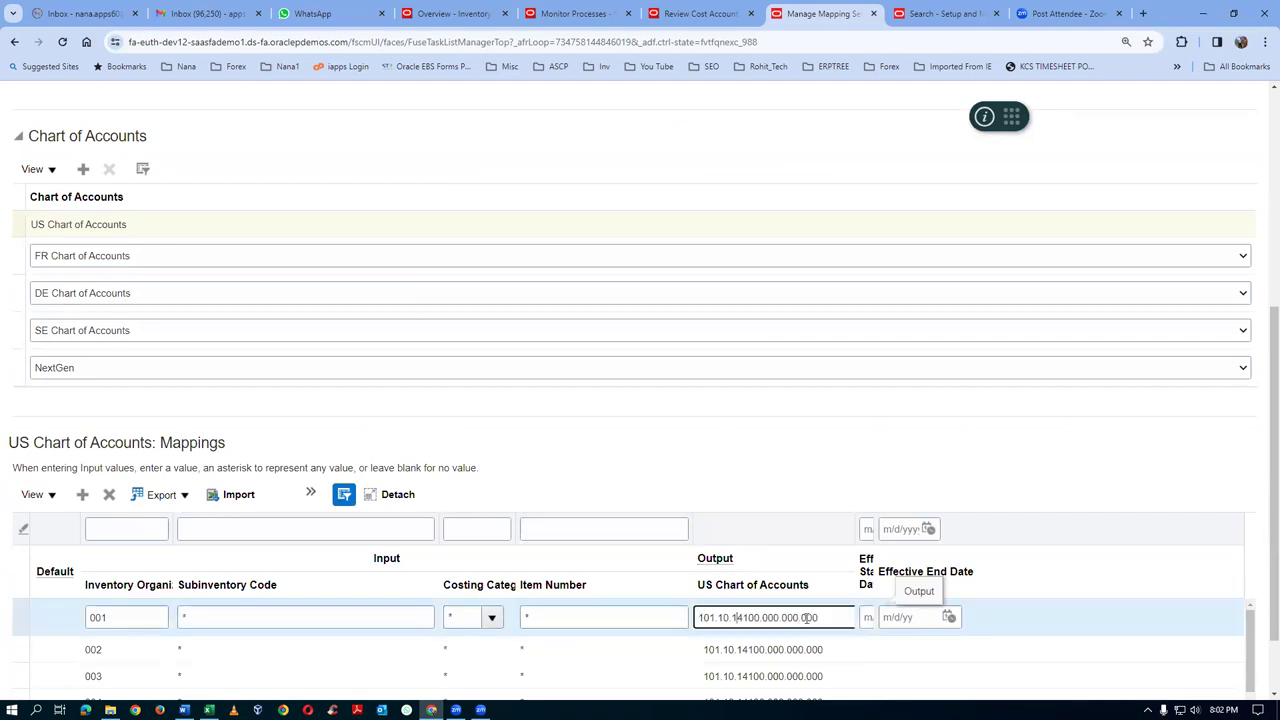
left_click_drag(825, 617, 695, 625)
key("ctrl+c")
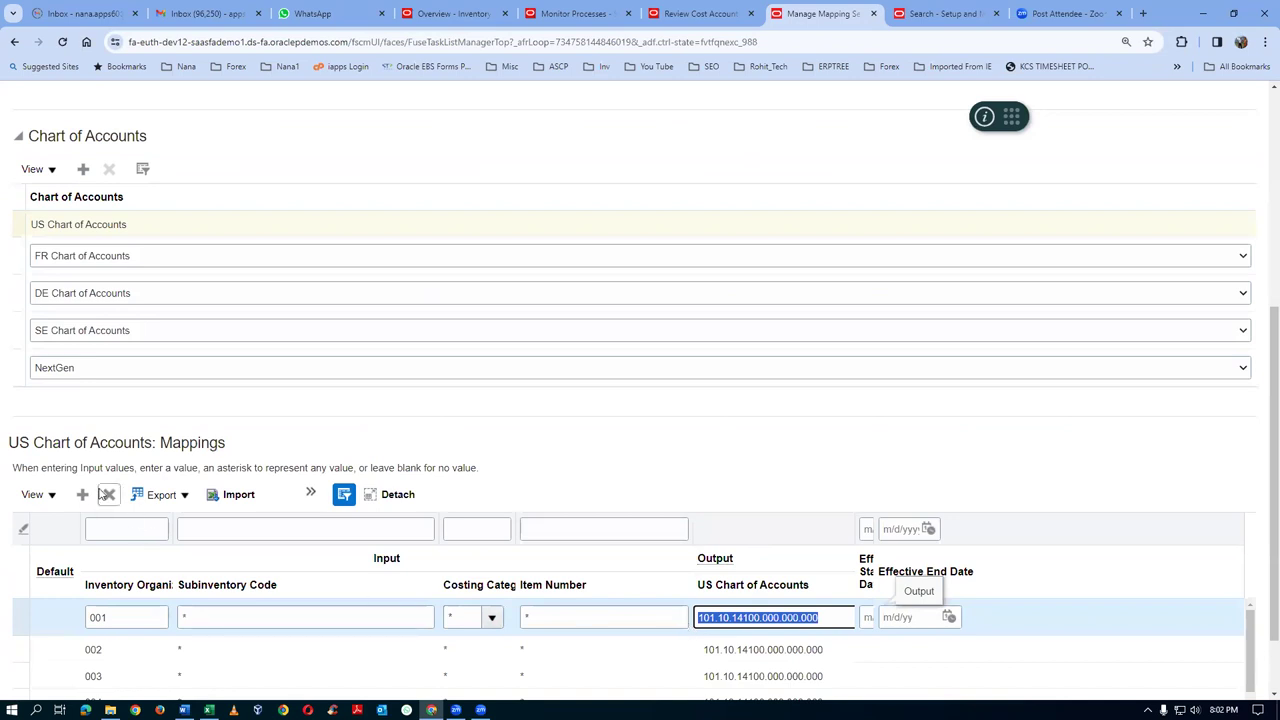
Add a US Chart of Accounts mapping for organization T011 with * for subinventory, costing category and item number, and output 101.10.14100.000.000.000
left_click(83, 495)
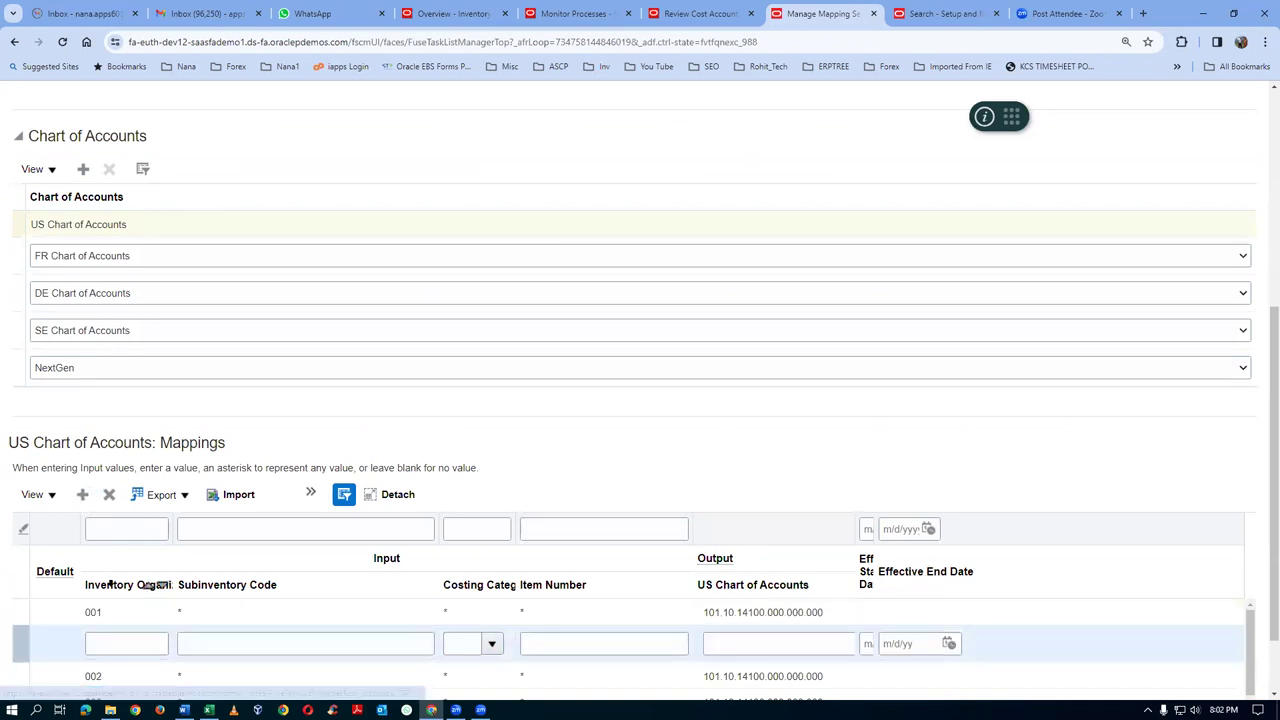
left_click(117, 644)
type("T011")
key("Tab")
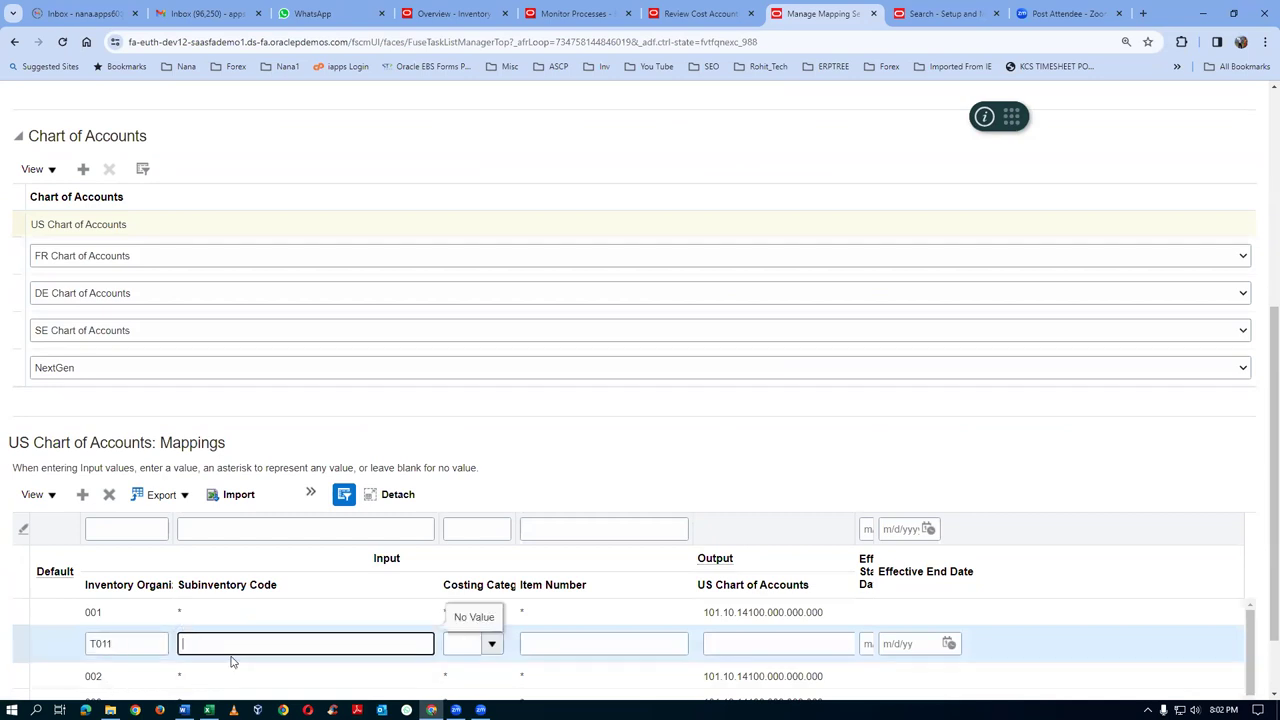
scroll(280, 586, "down", 1)
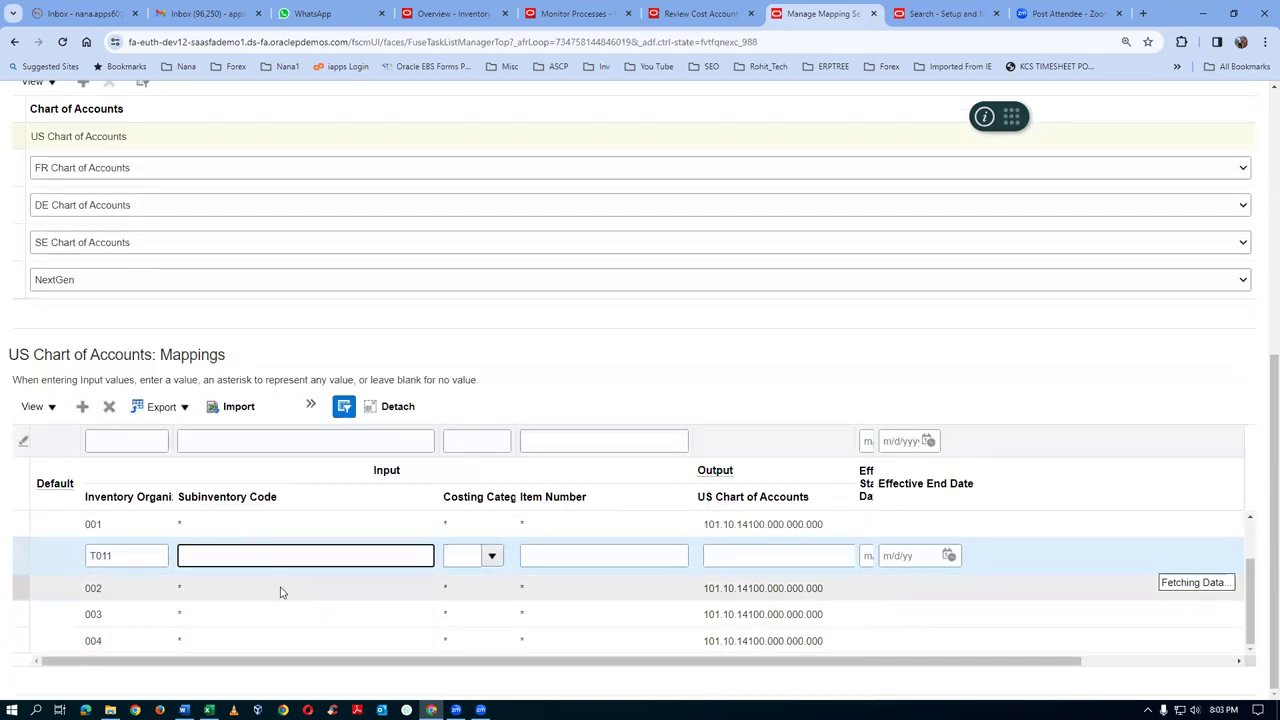
scroll(281, 590, "down", 1)
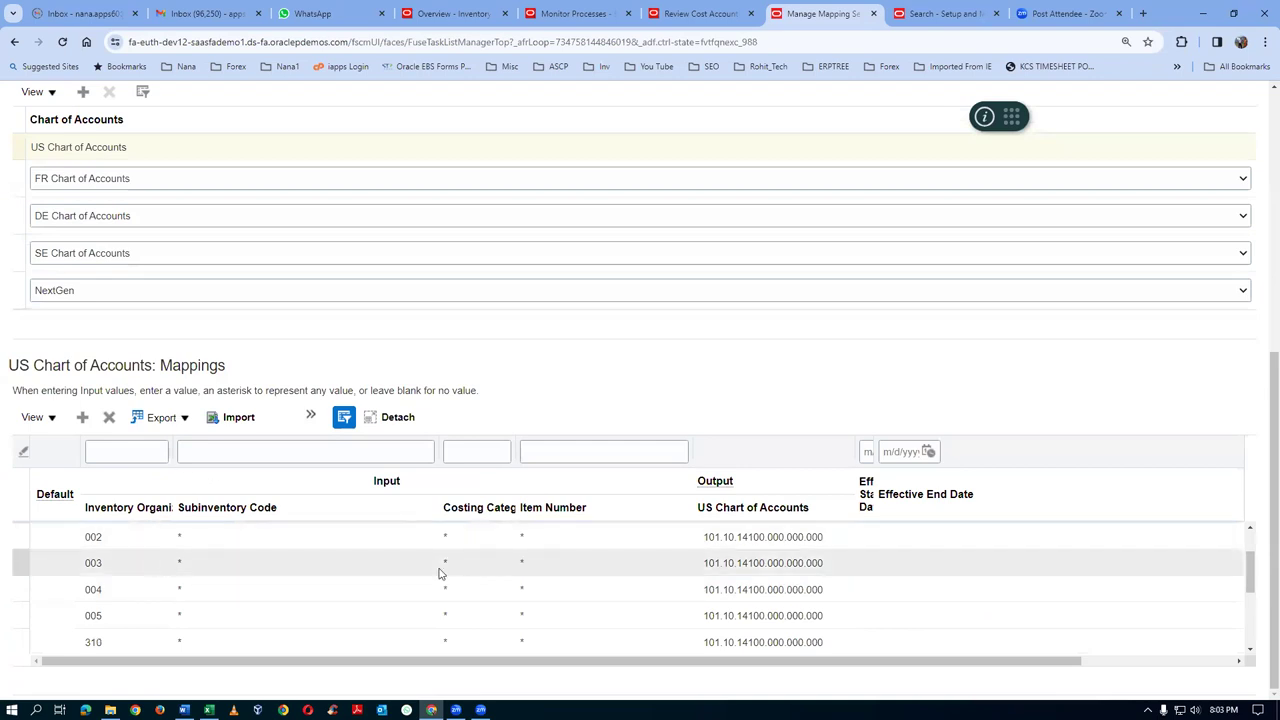
scroll(1254, 562, "up", 2)
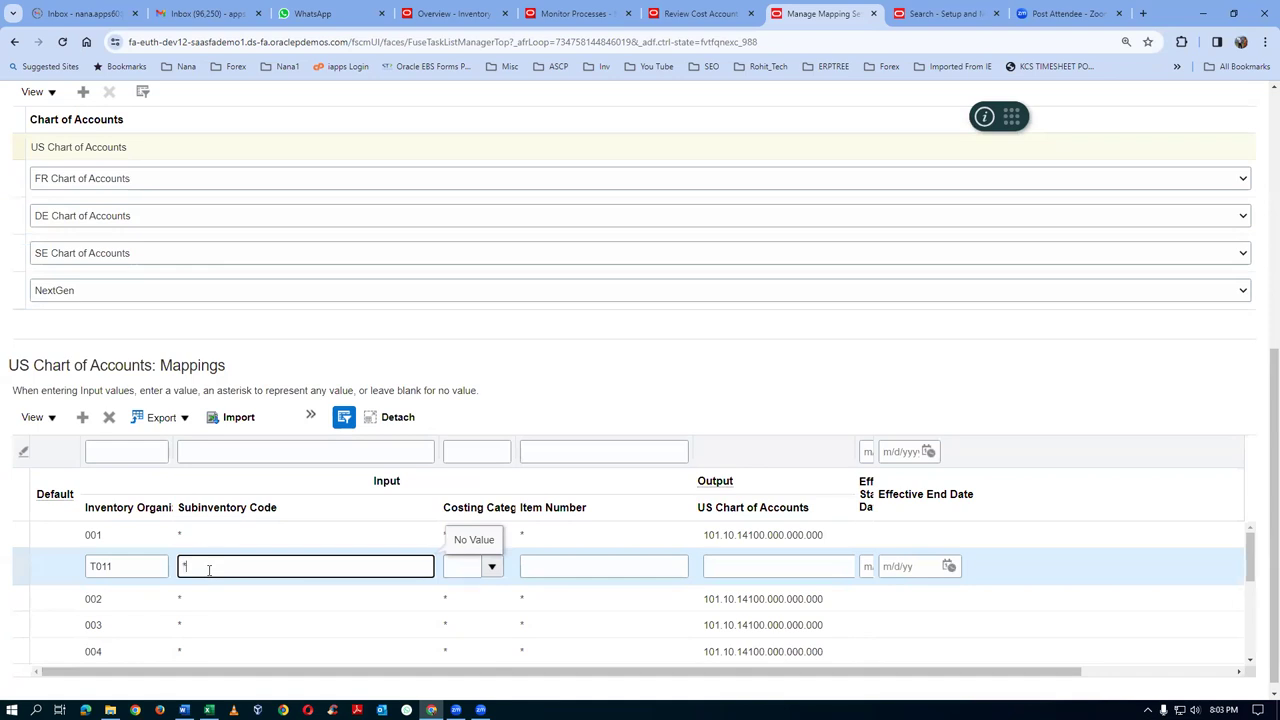
left_click(491, 566)
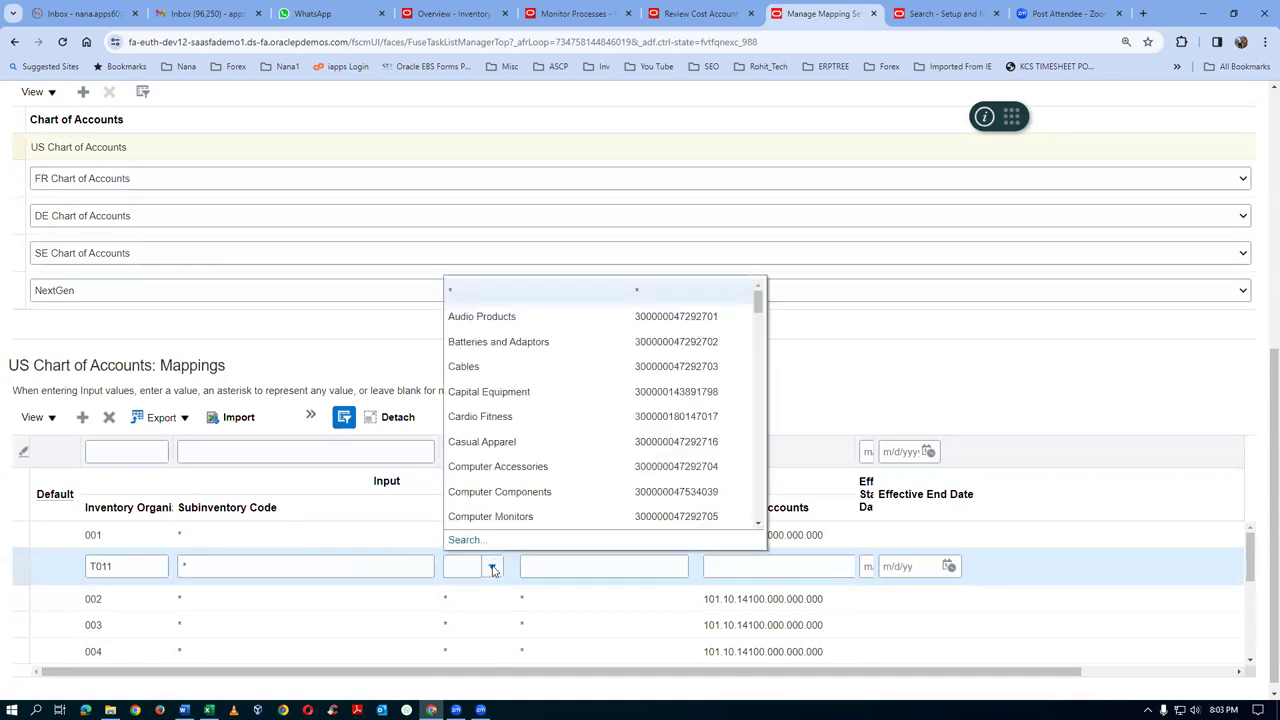
left_click(465, 294)
left_click(560, 568)
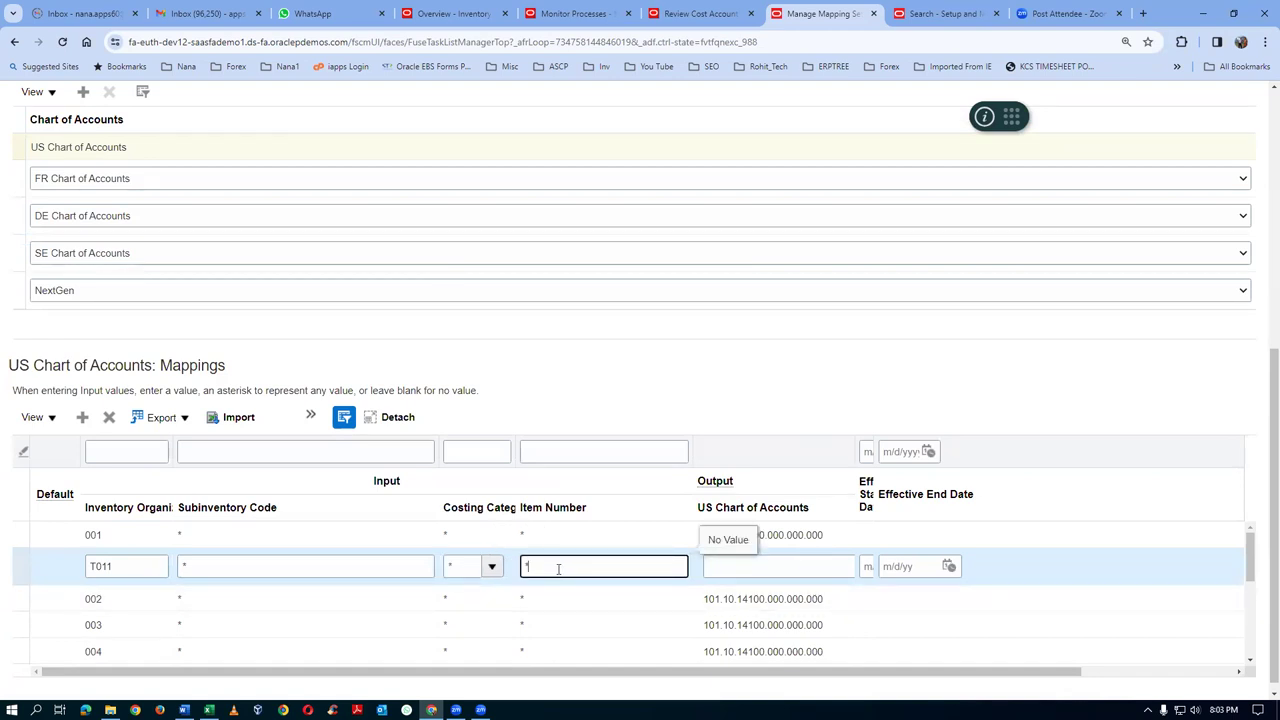
left_click(752, 568)
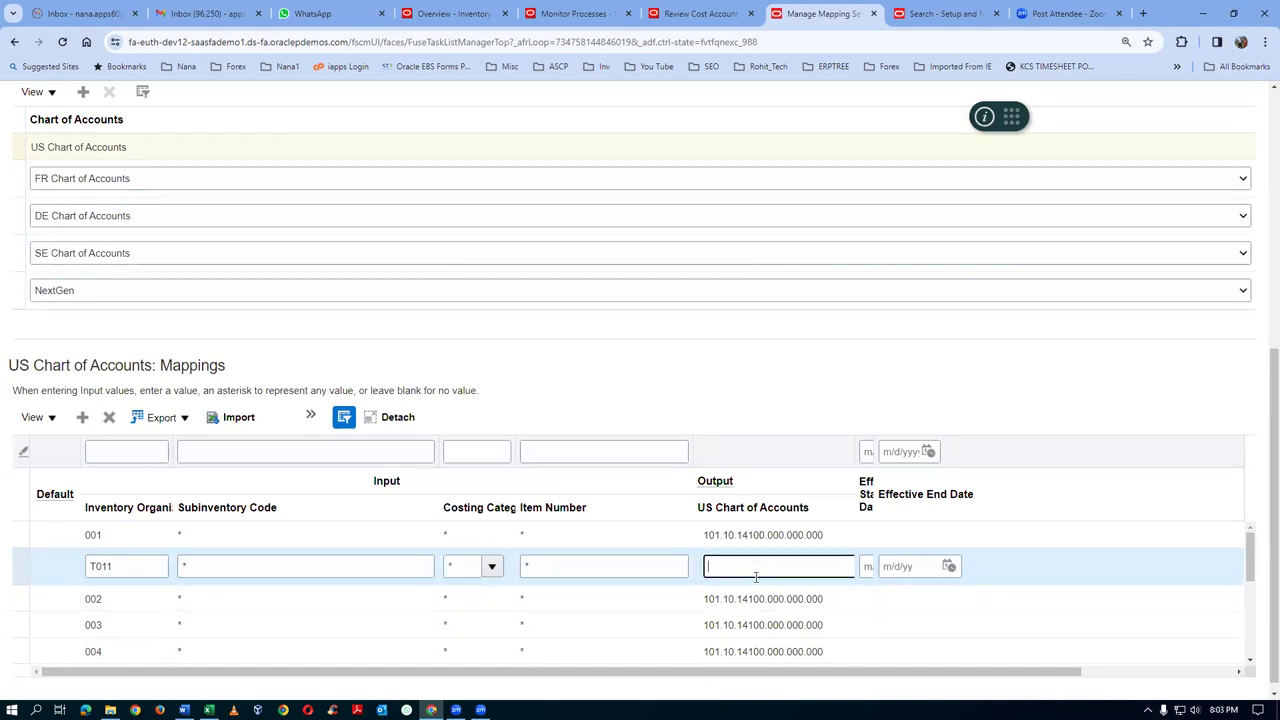
key("ctrl+v")
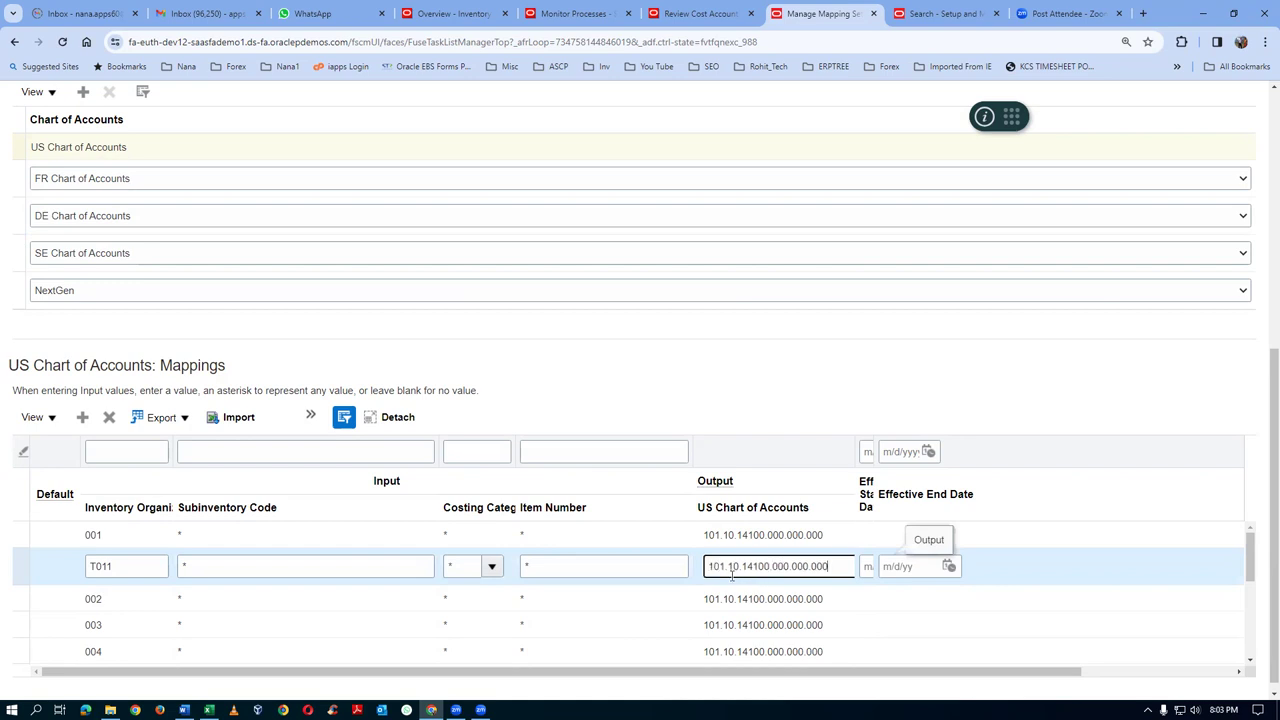
Add a US Chart of Accounts mapping for organization T012 with * for the other three inputs and output 101.10.14100.000.000.000
left_click(83, 418)
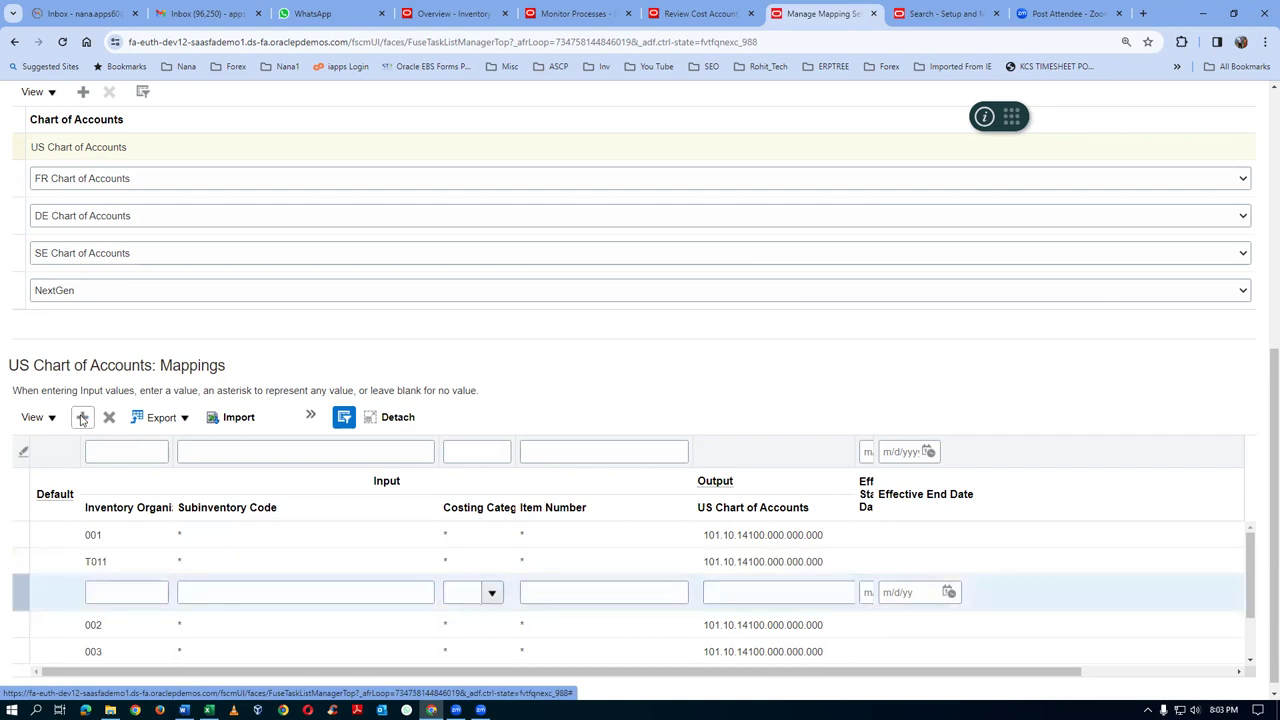
left_click(105, 590)
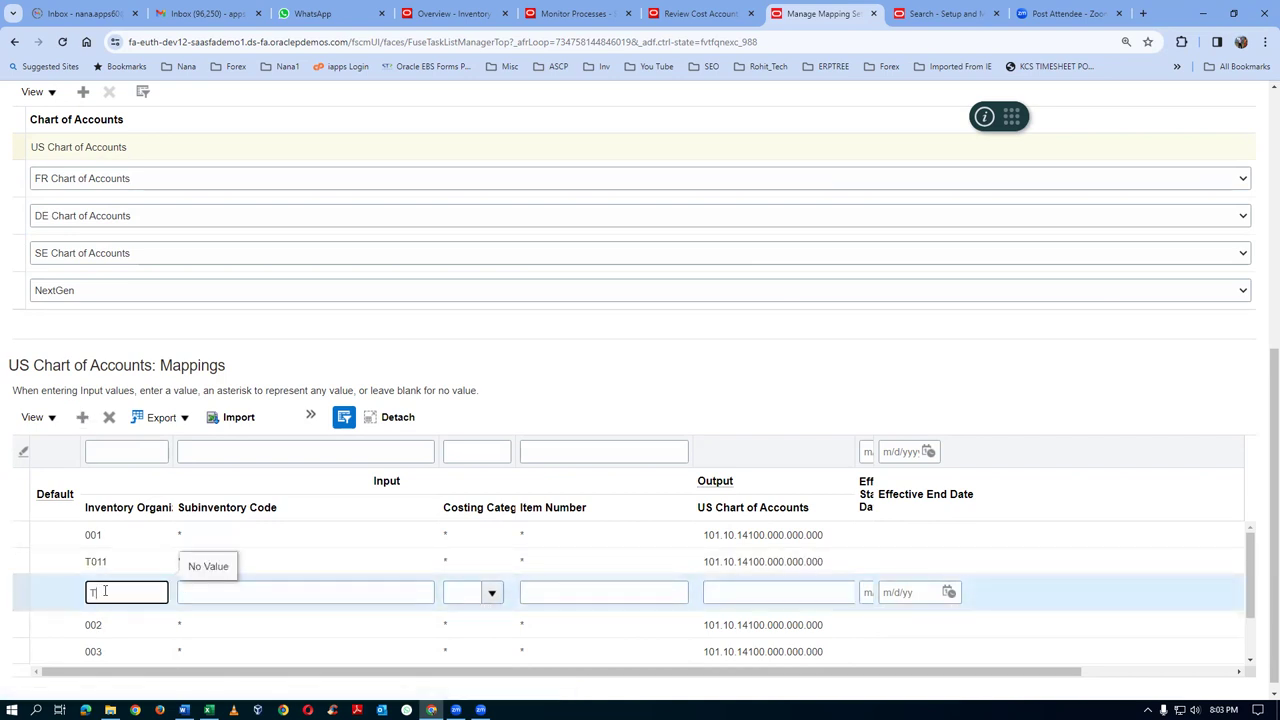
key("Tab")
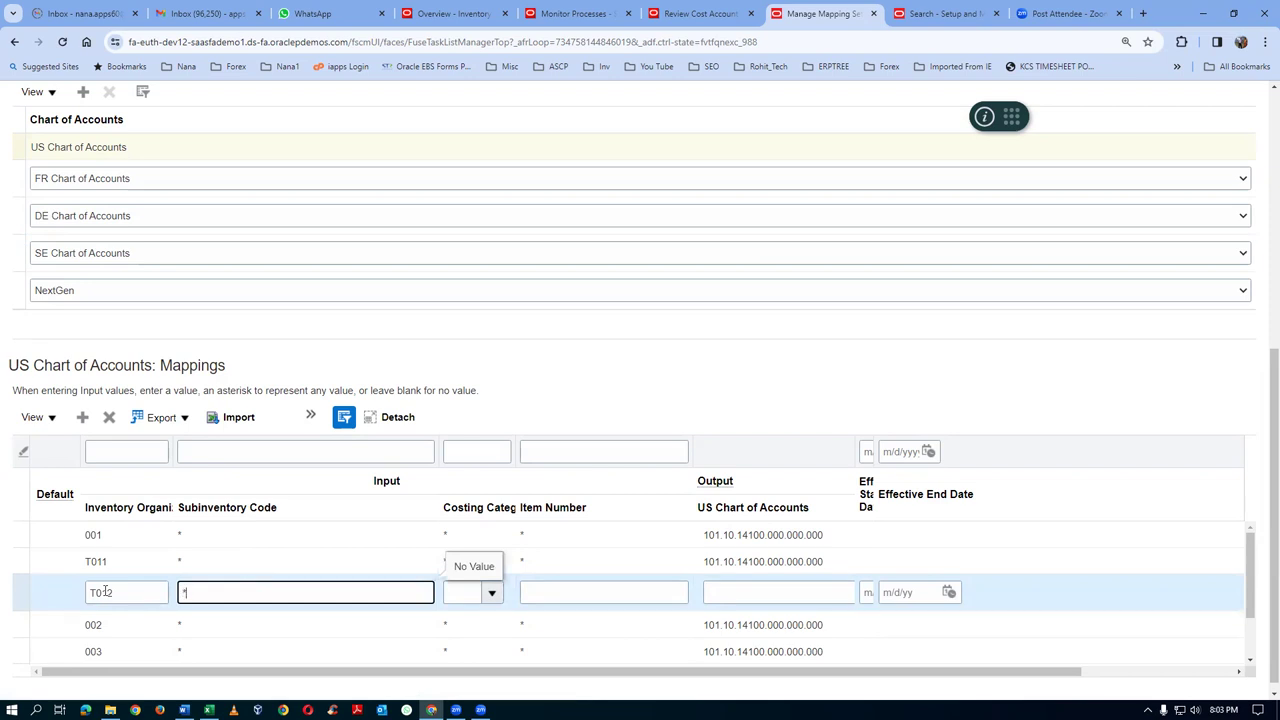
left_click(491, 593)
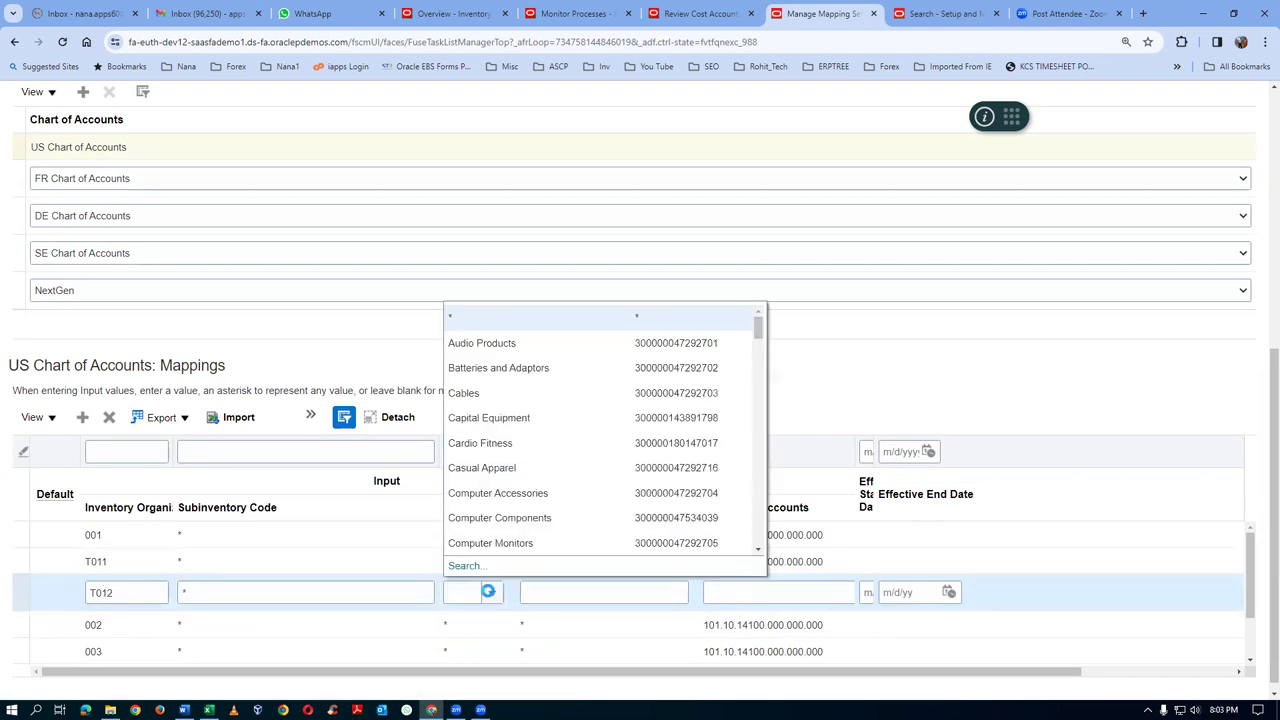
left_click(471, 320)
left_click(576, 601)
type("*")
left_click(733, 592)
type("101.10.14100.000.000.000")
left_click(736, 386)
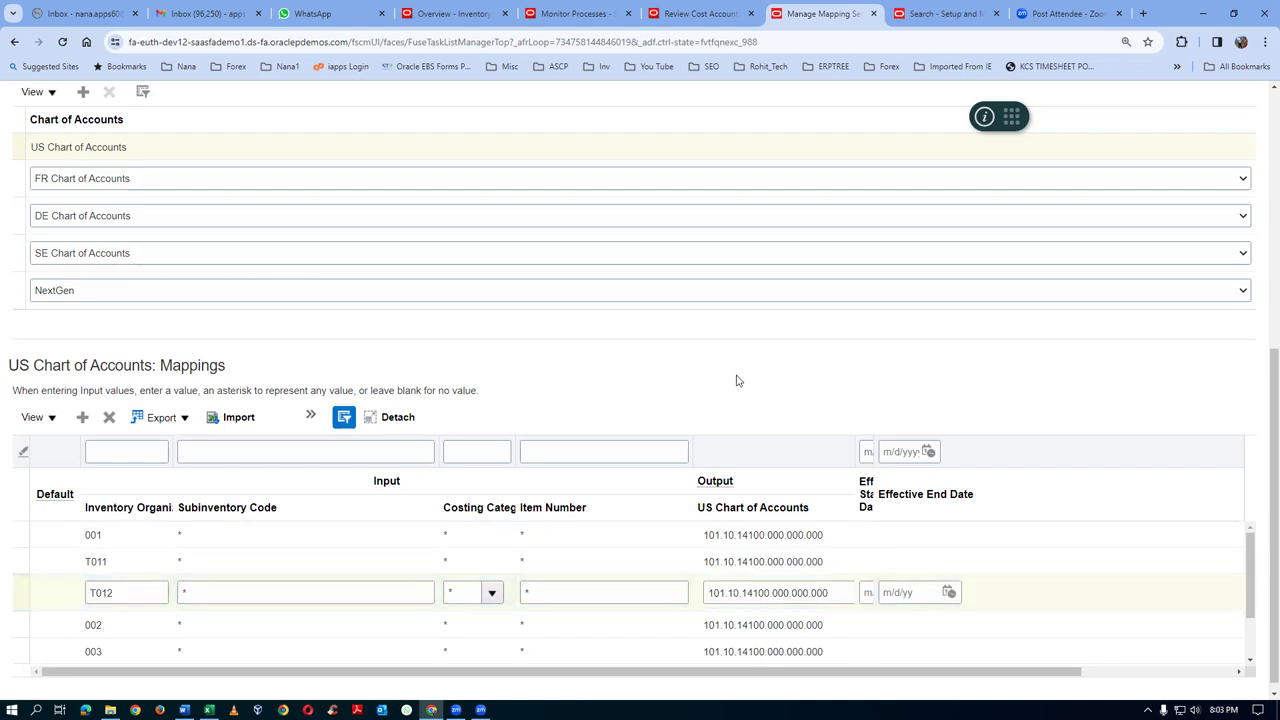
Try to save and close the Inventory Valuation mapping set
scroll(738, 380, "up", 5)
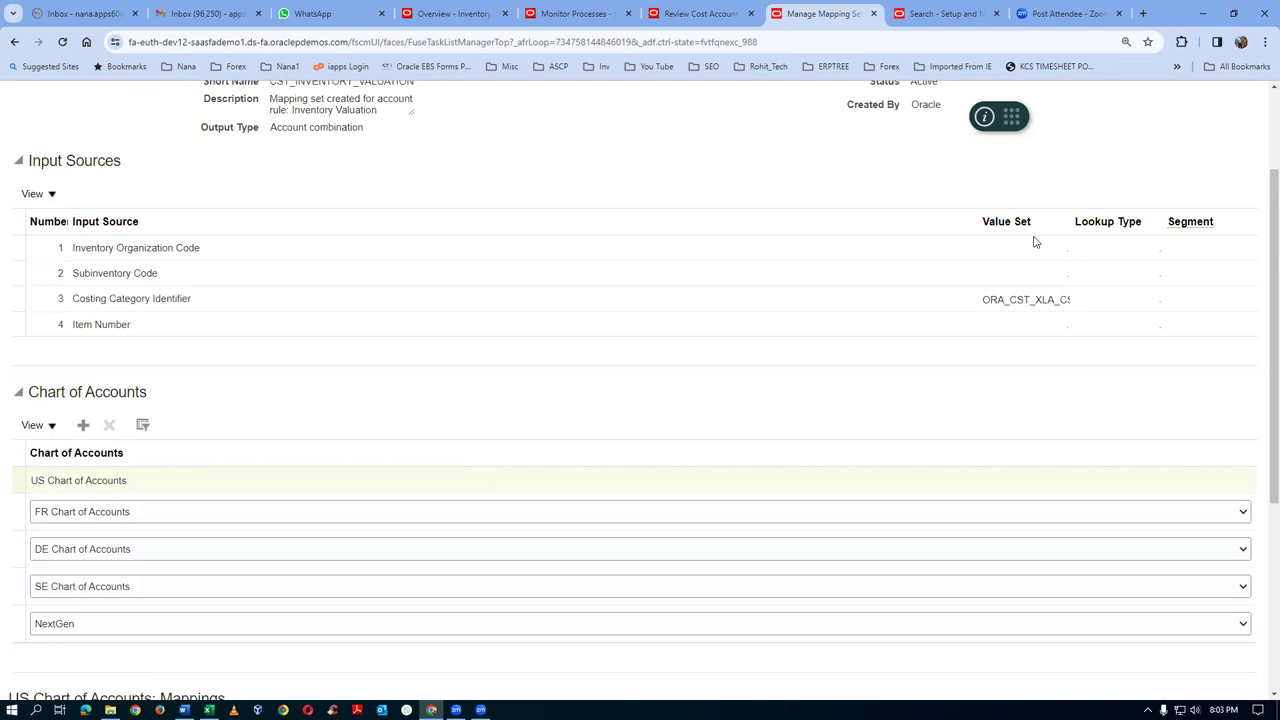
left_click(1009, 148)
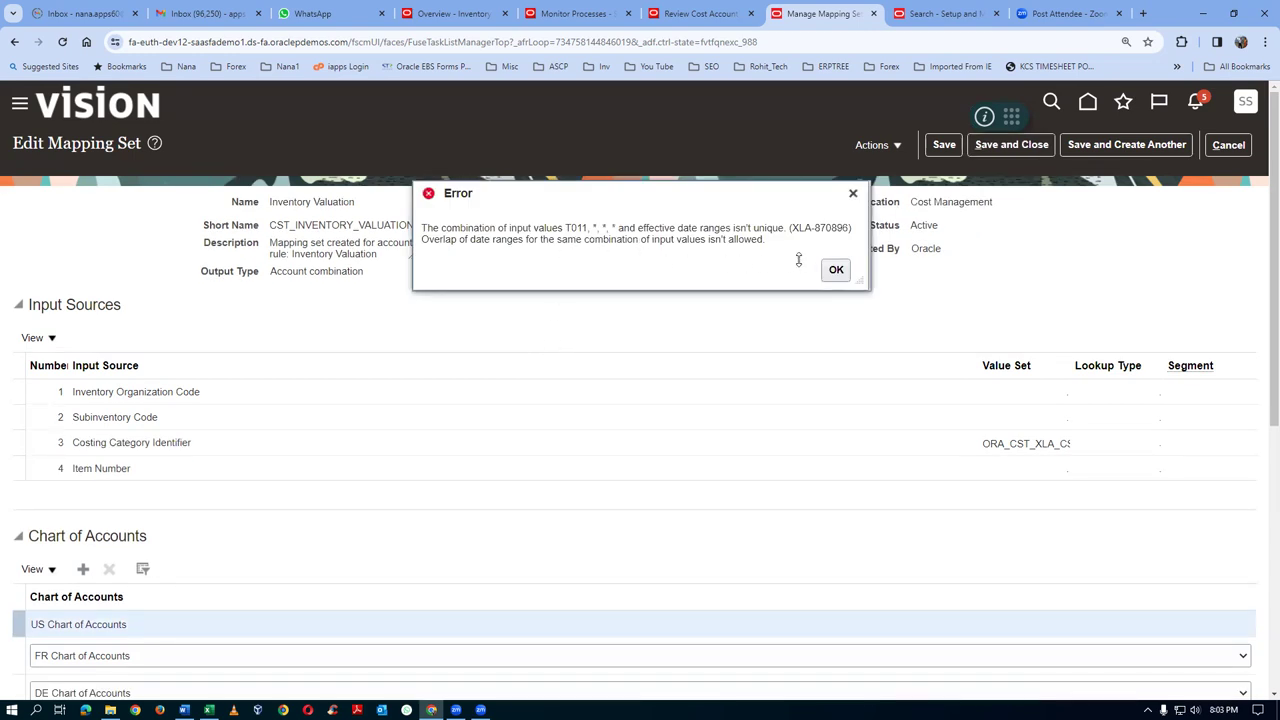
left_click(834, 271)
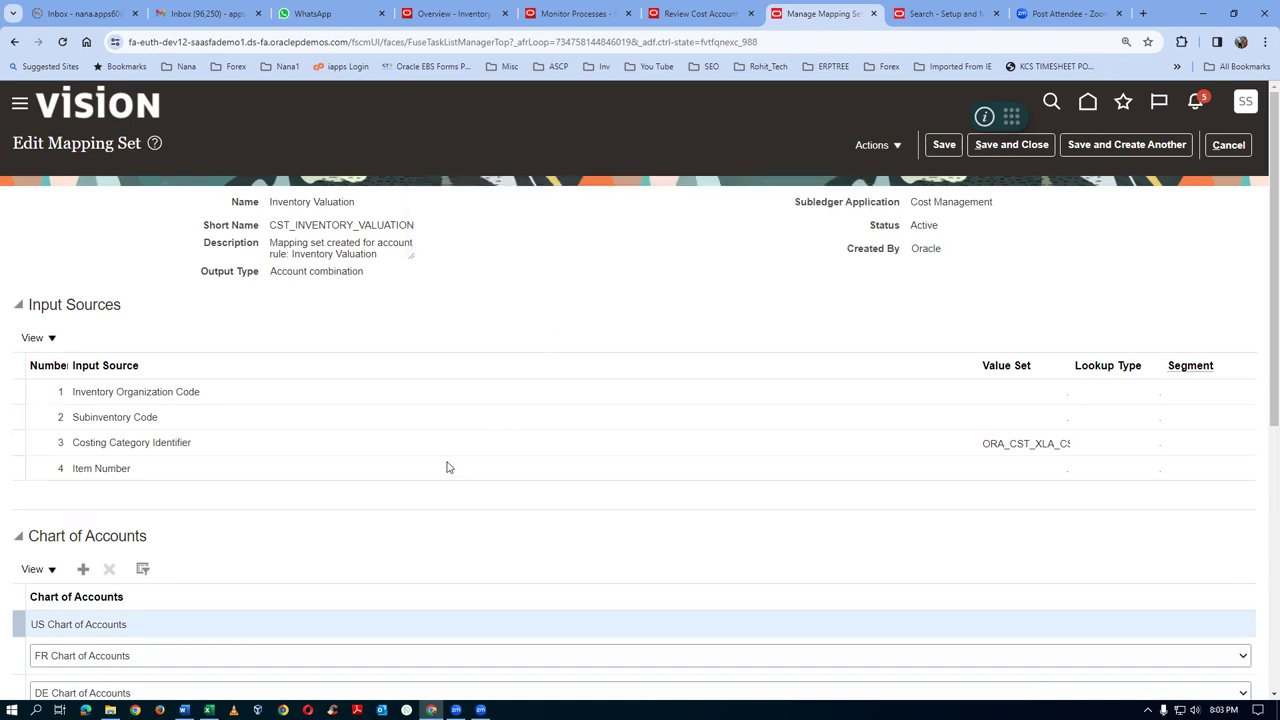
Examine the new T011 and T012 rows and their neighbours in the mappings table for duplicate organization entries
scroll(446, 462, "down", 5)
scroll(446, 466, "down", 1)
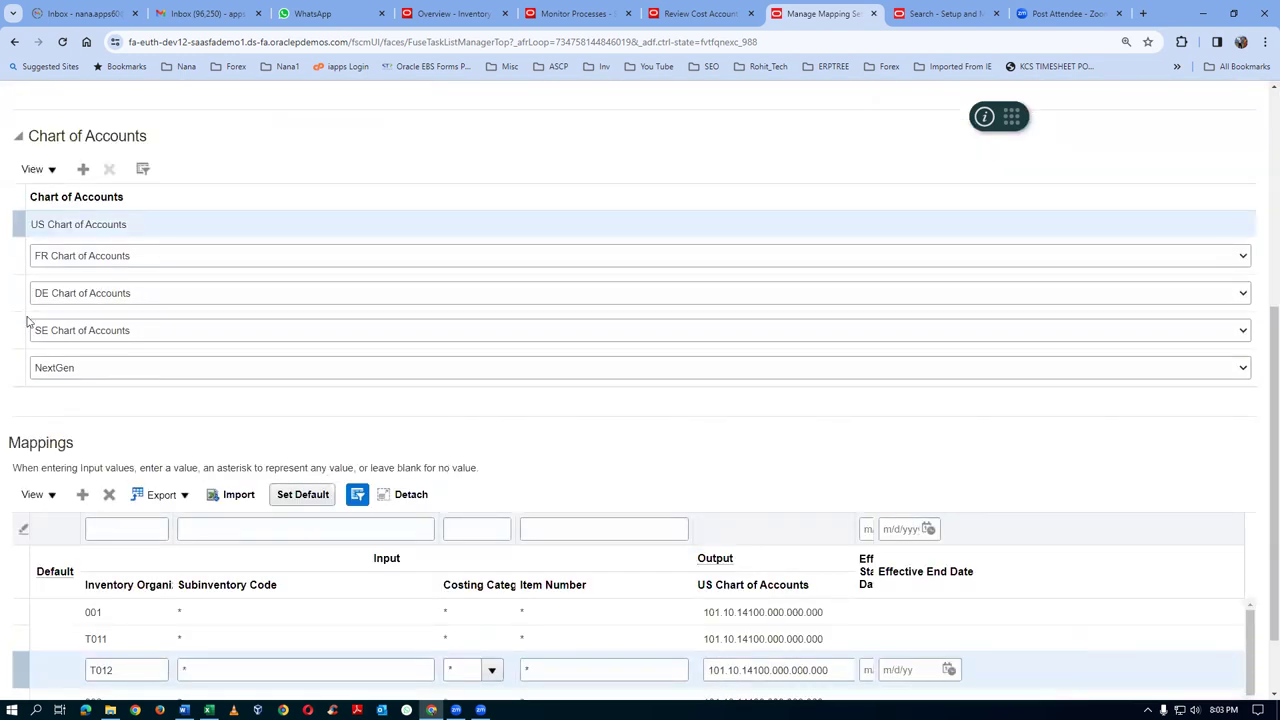
scroll(162, 480, "down", 1)
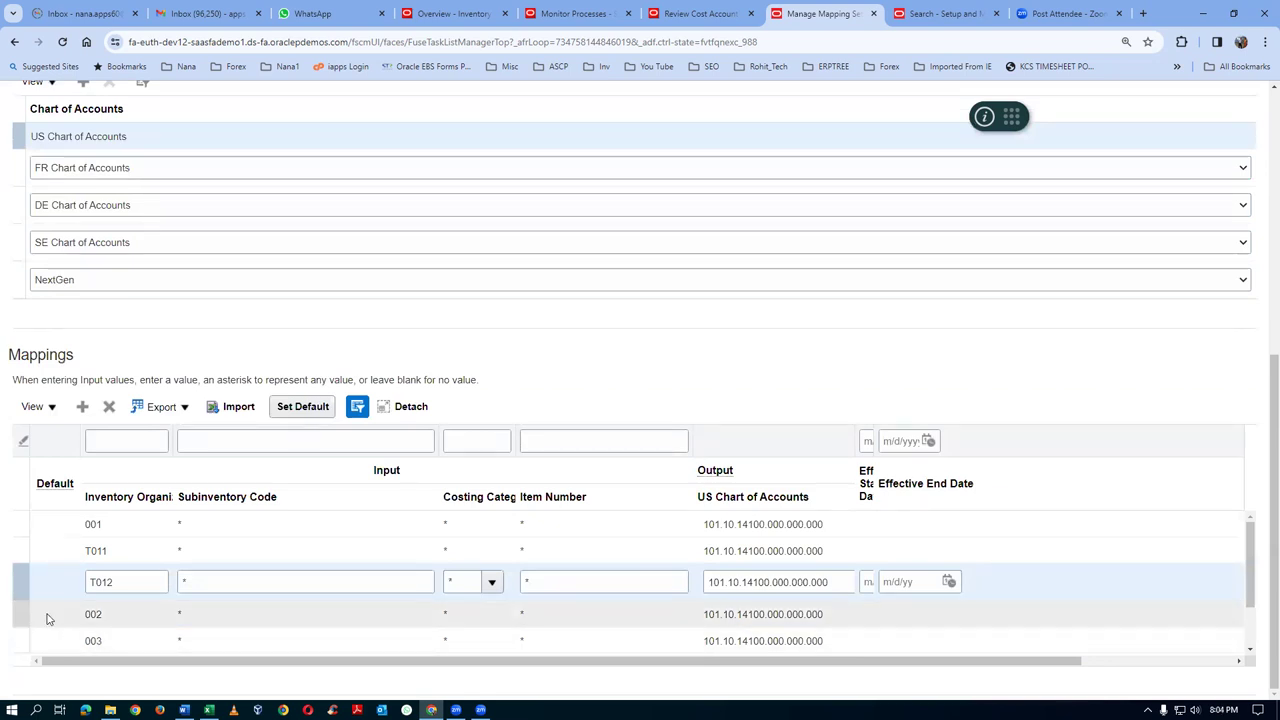
left_click(130, 586)
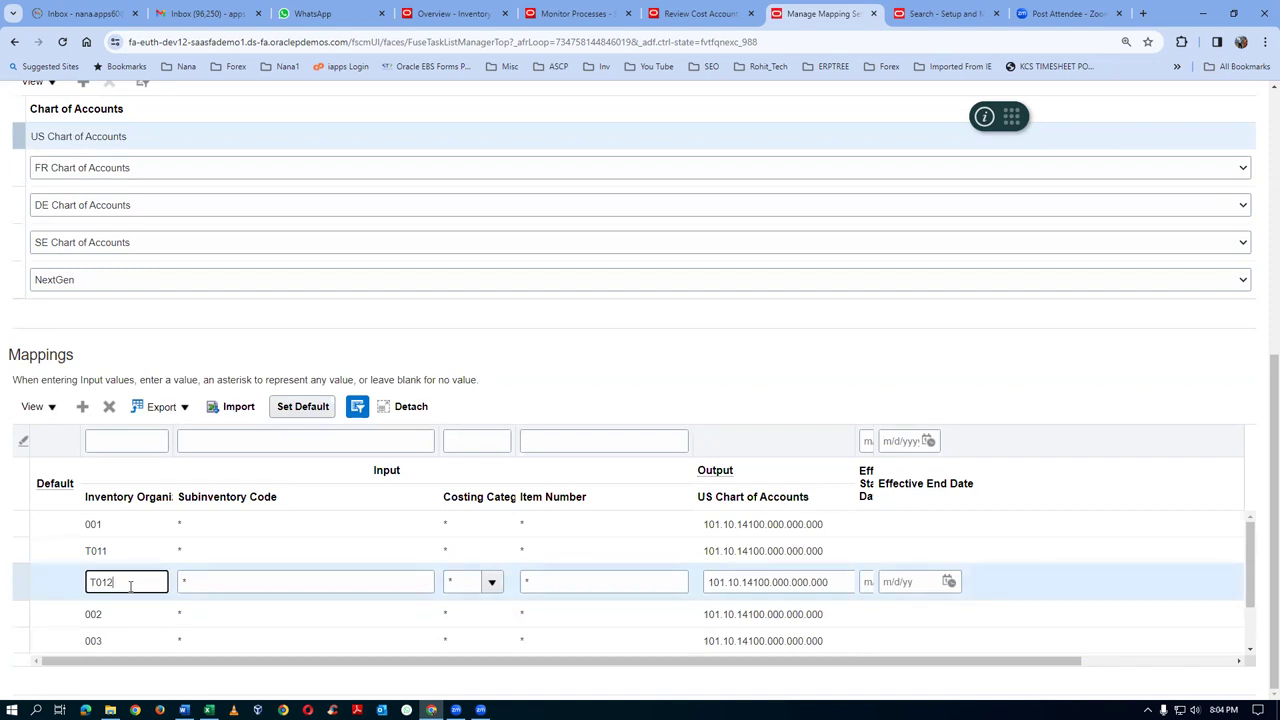
left_click(741, 587)
key("Home")
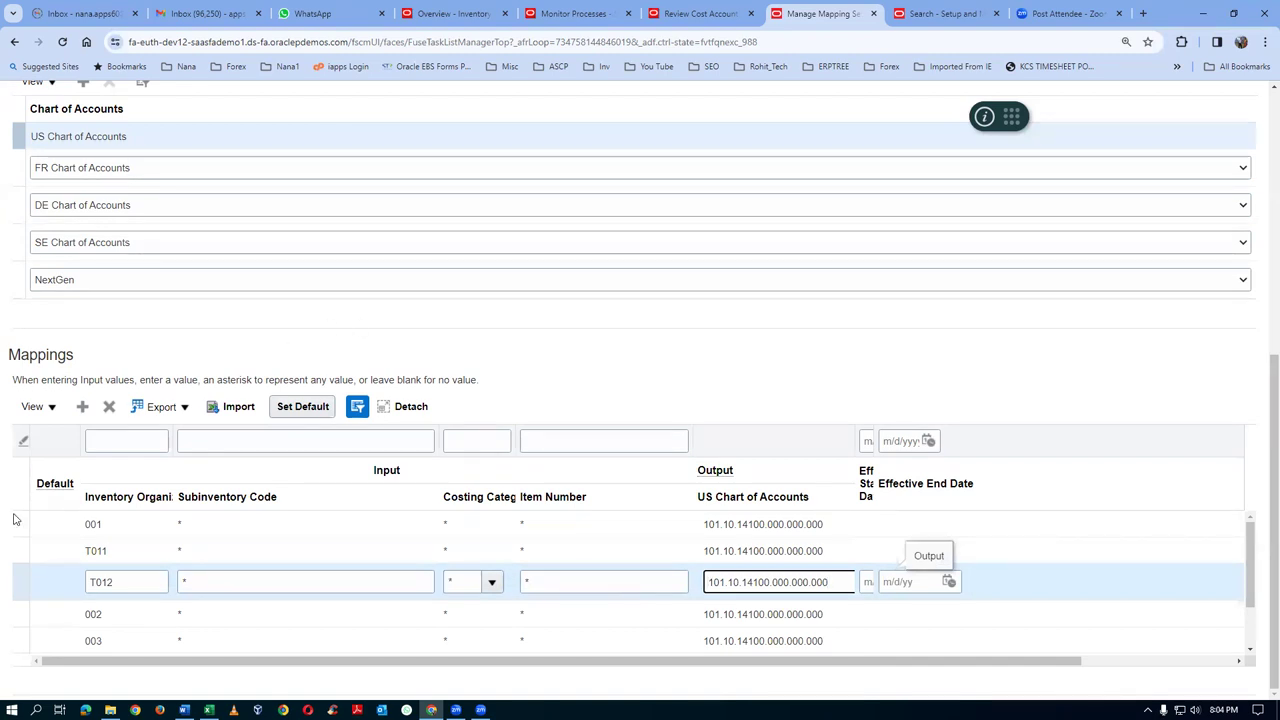
left_click(145, 586)
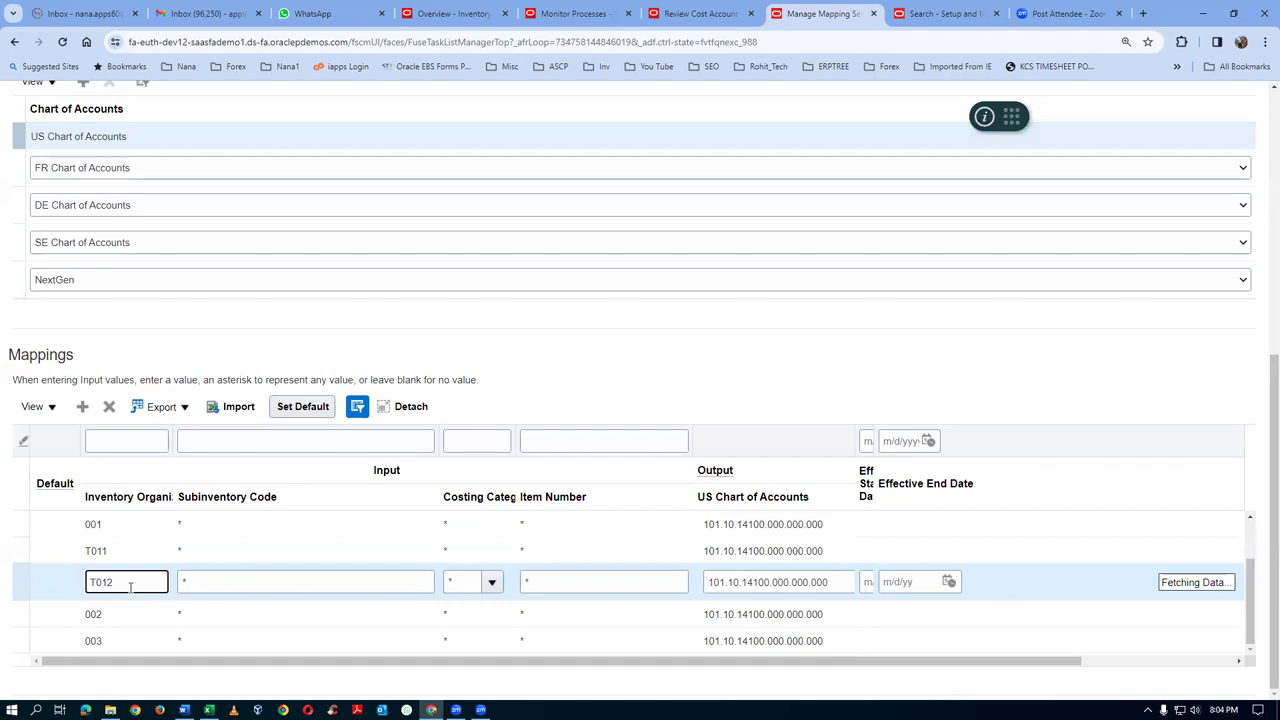
scroll(110, 566, "down", 1)
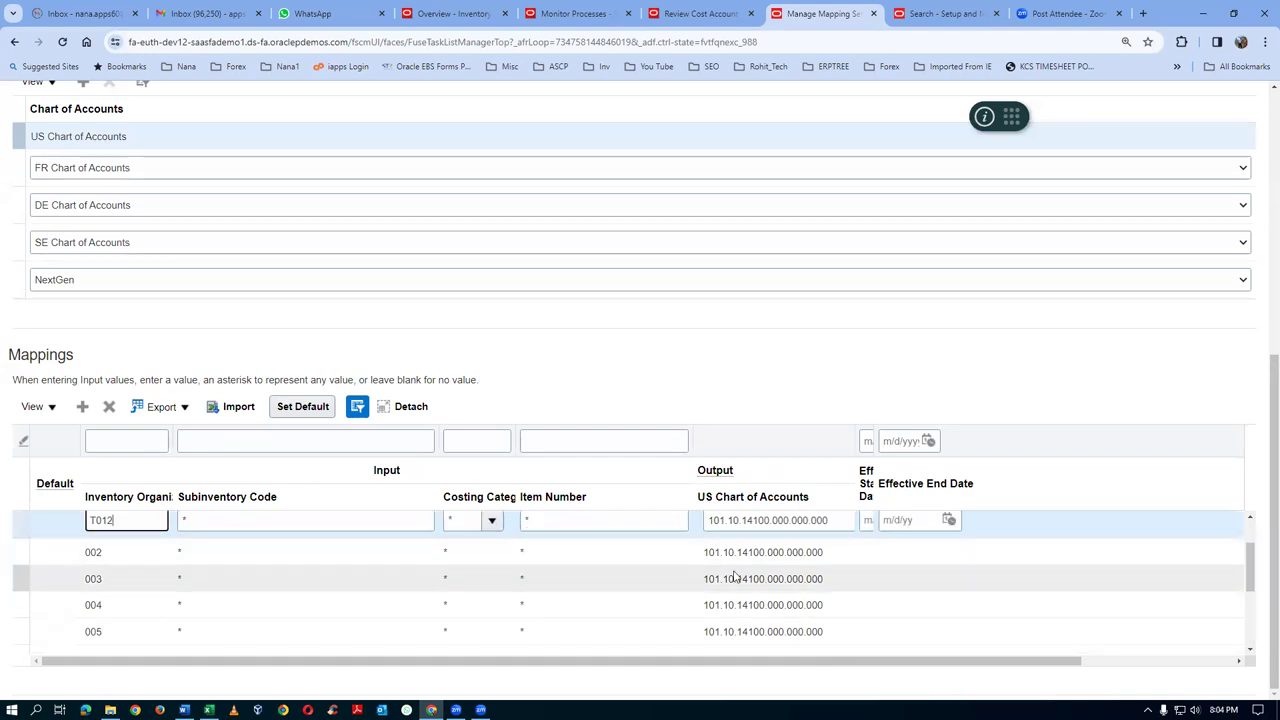
scroll(1249, 583, "up", 1)
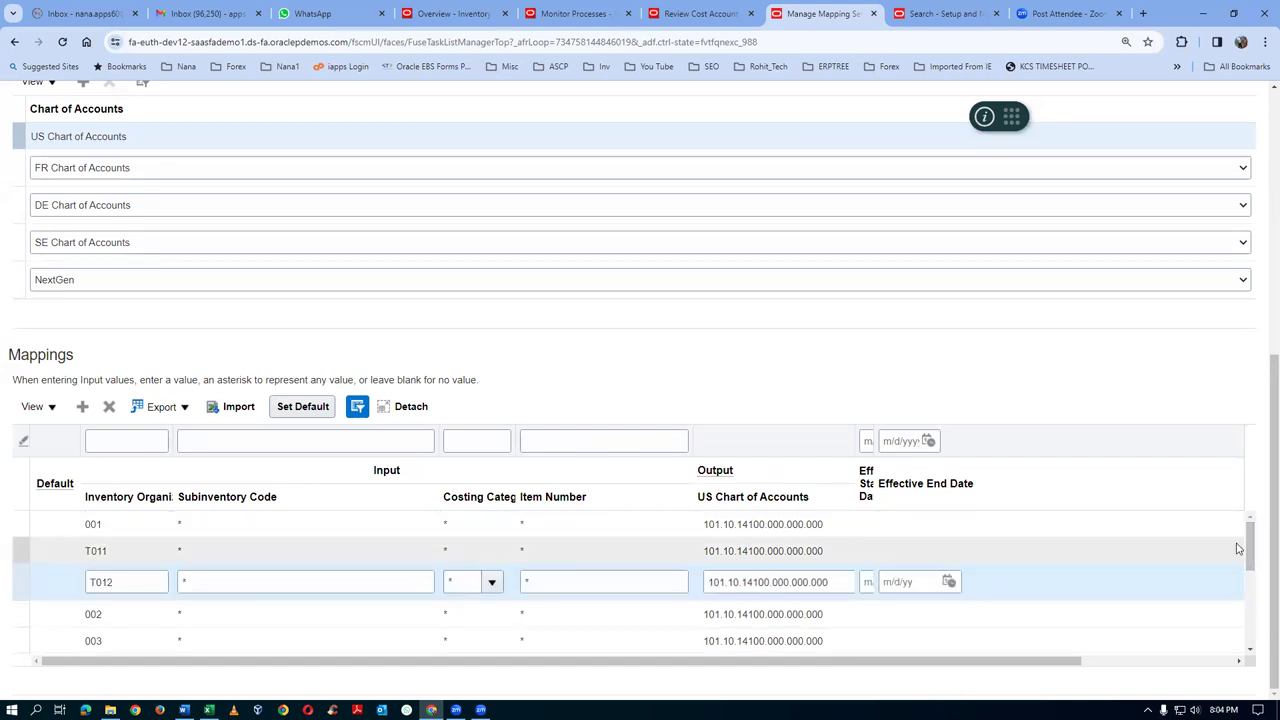
Delete the newly added T011 row from the US mappings and save the mapping set
left_click(108, 556)
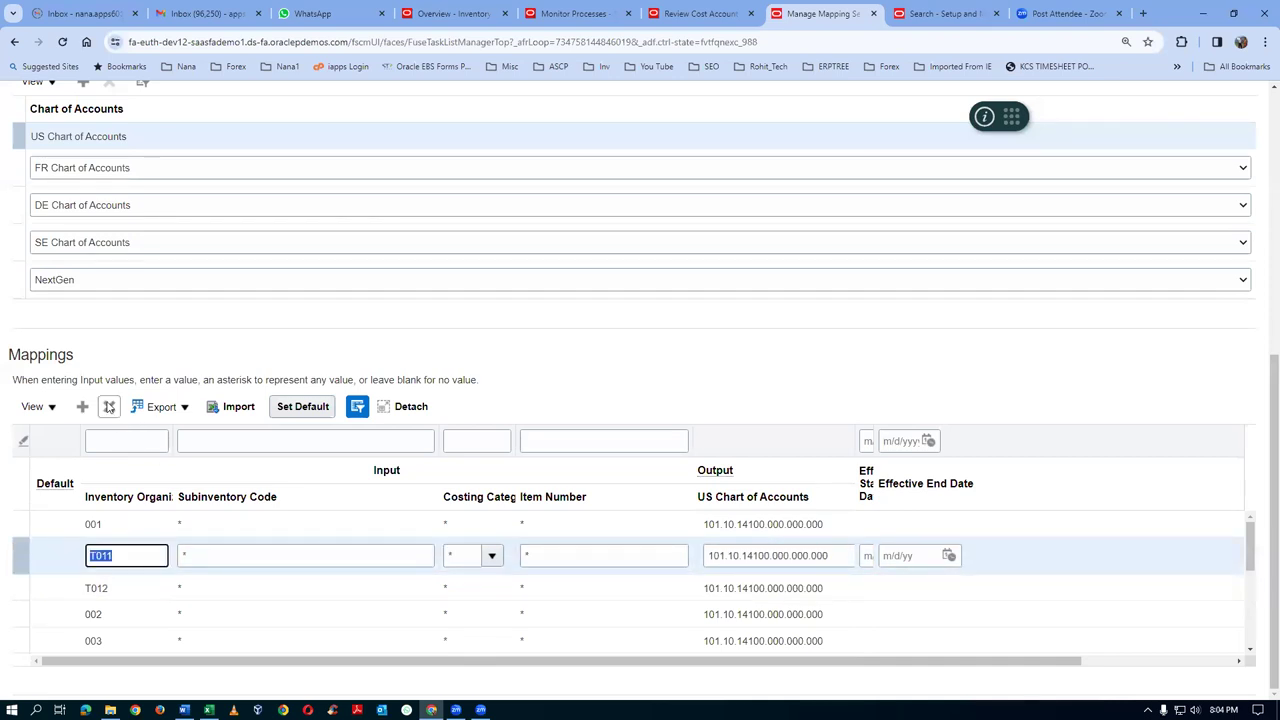
left_click(109, 406)
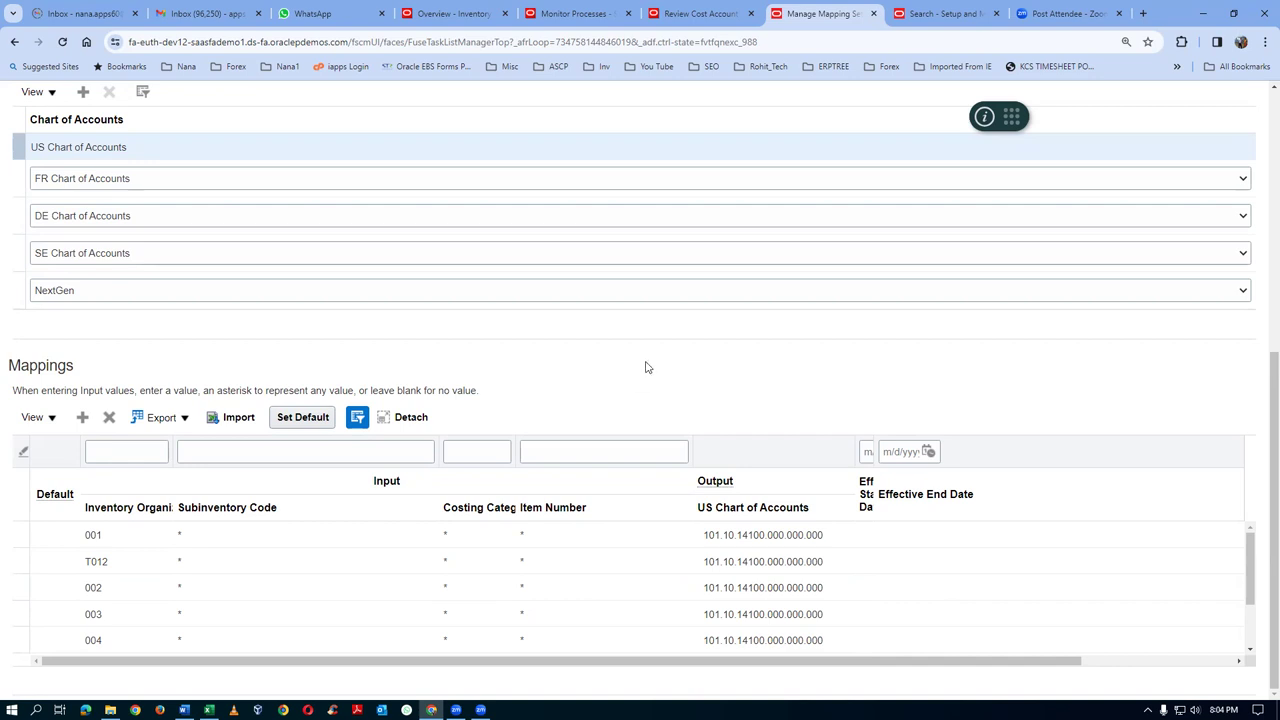
scroll(650, 360, "up", 5)
left_click(946, 145)
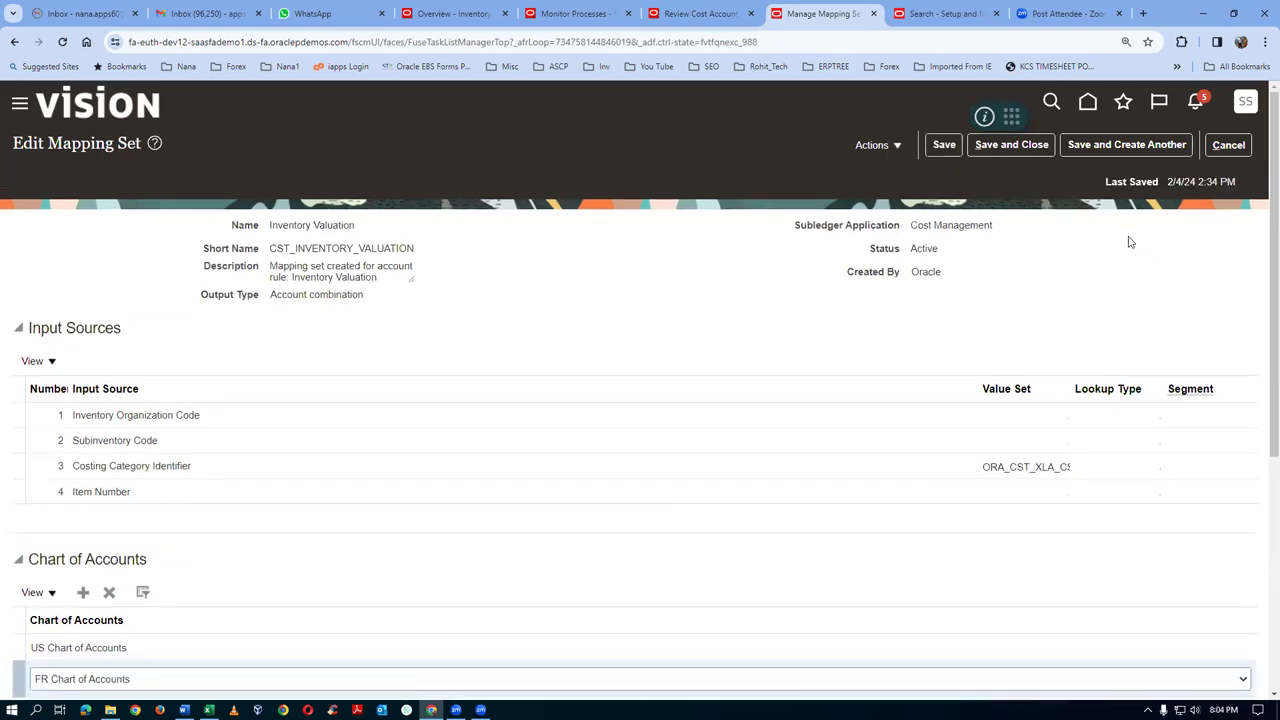
Filter the FR Chart of Accounts mappings by inventory organization T01, and clear the filter
scroll(395, 565, "down", 3)
scroll(394, 565, "down", 1)
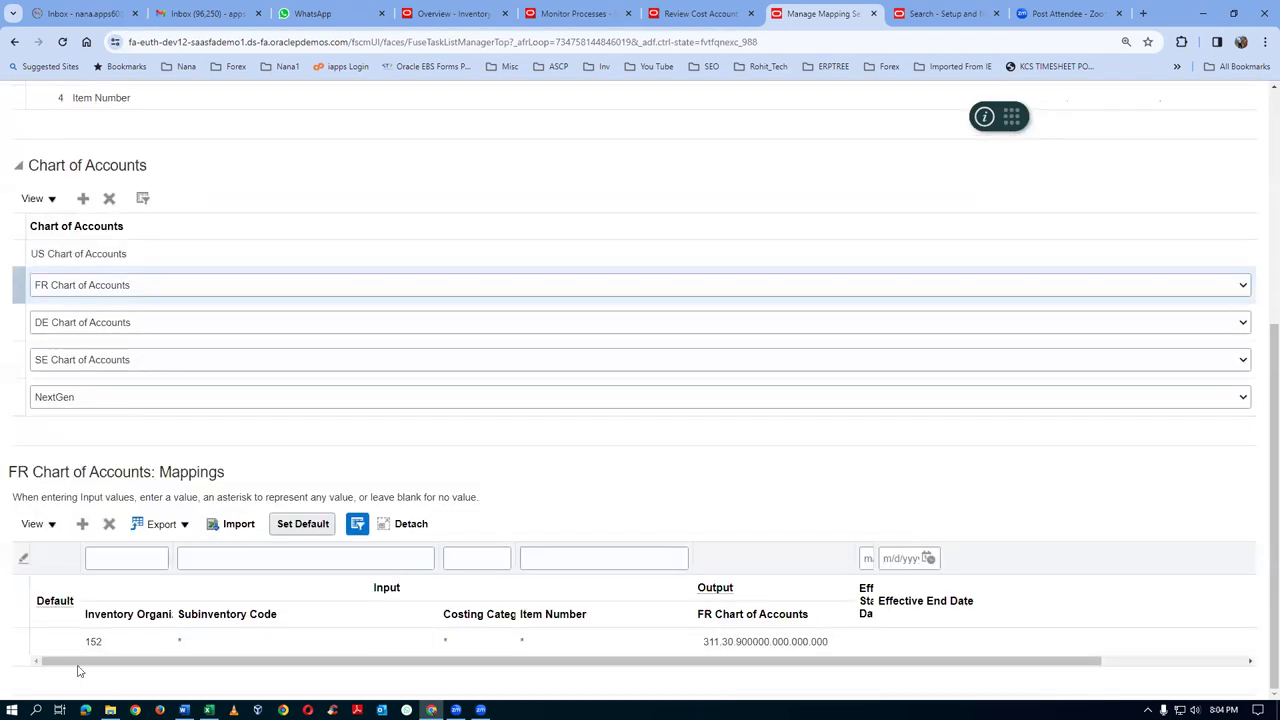
left_click(118, 563)
key("Return")
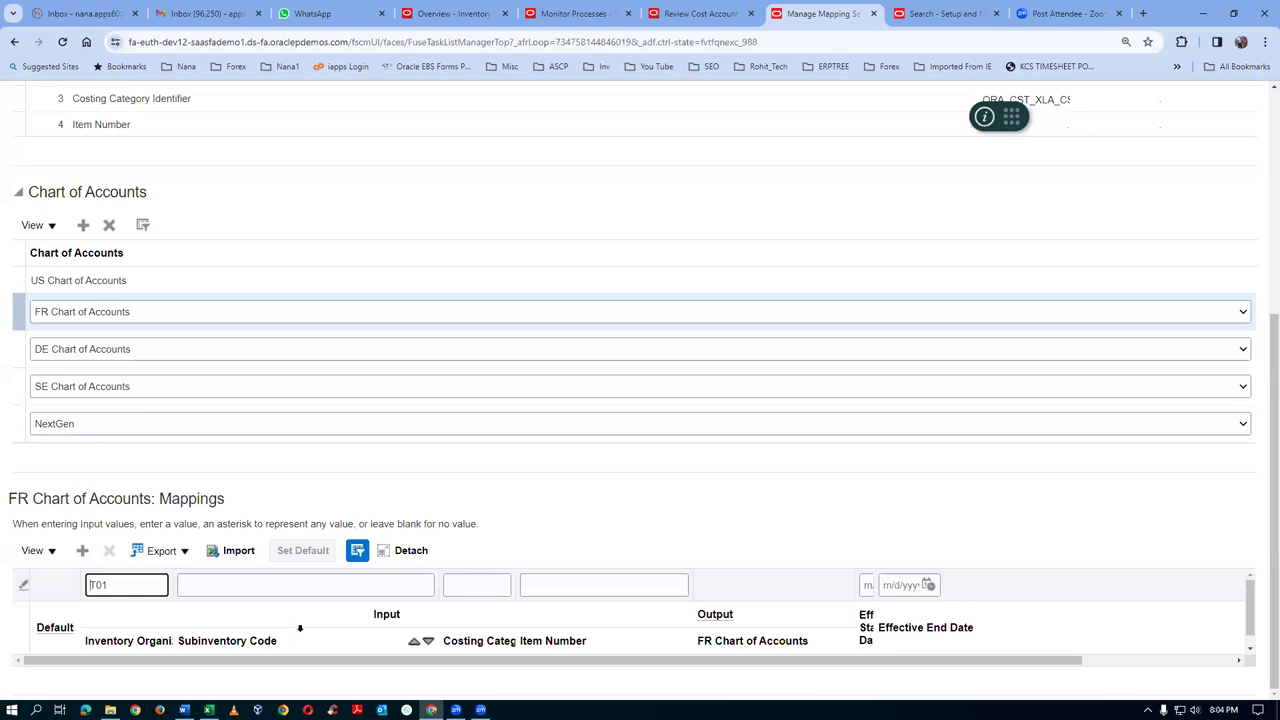
left_click(122, 589)
key("ctrl+a")
key("BackSpace")
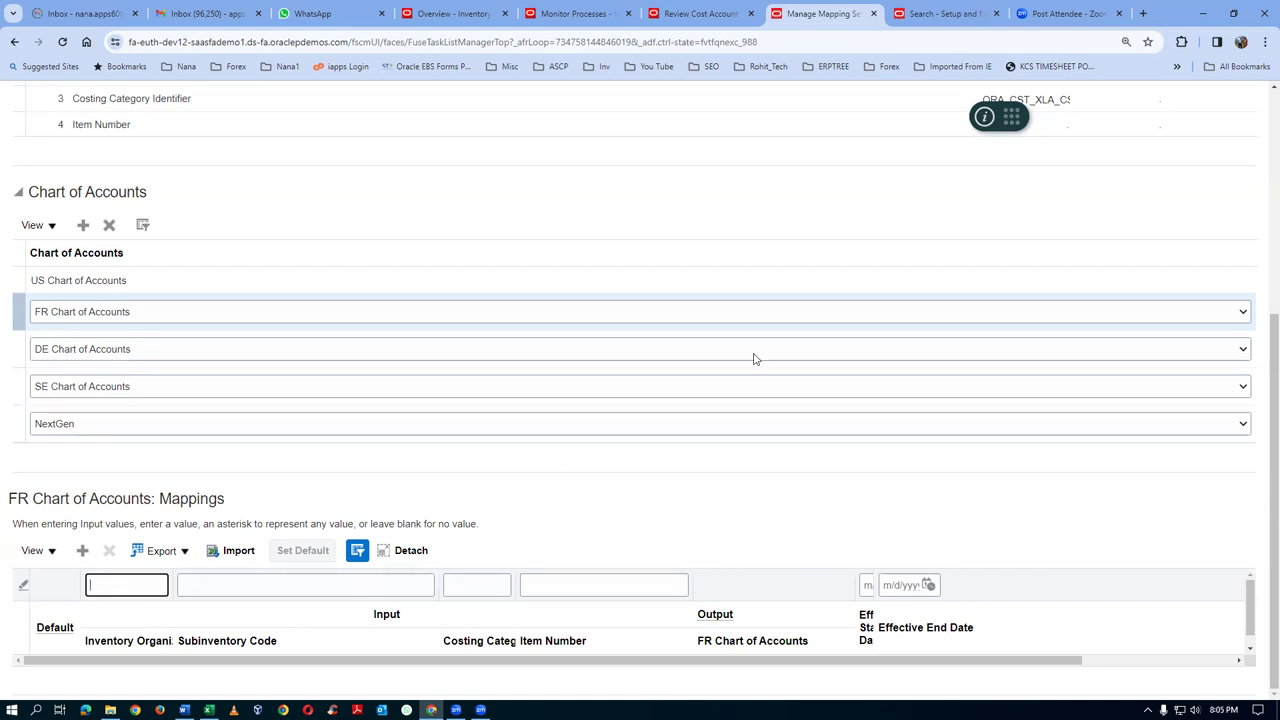
Leave the mapping set editor and reopen the Inventory Valuation mapping set from the search results
scroll(813, 311, "up", 5)
left_click(1228, 111)
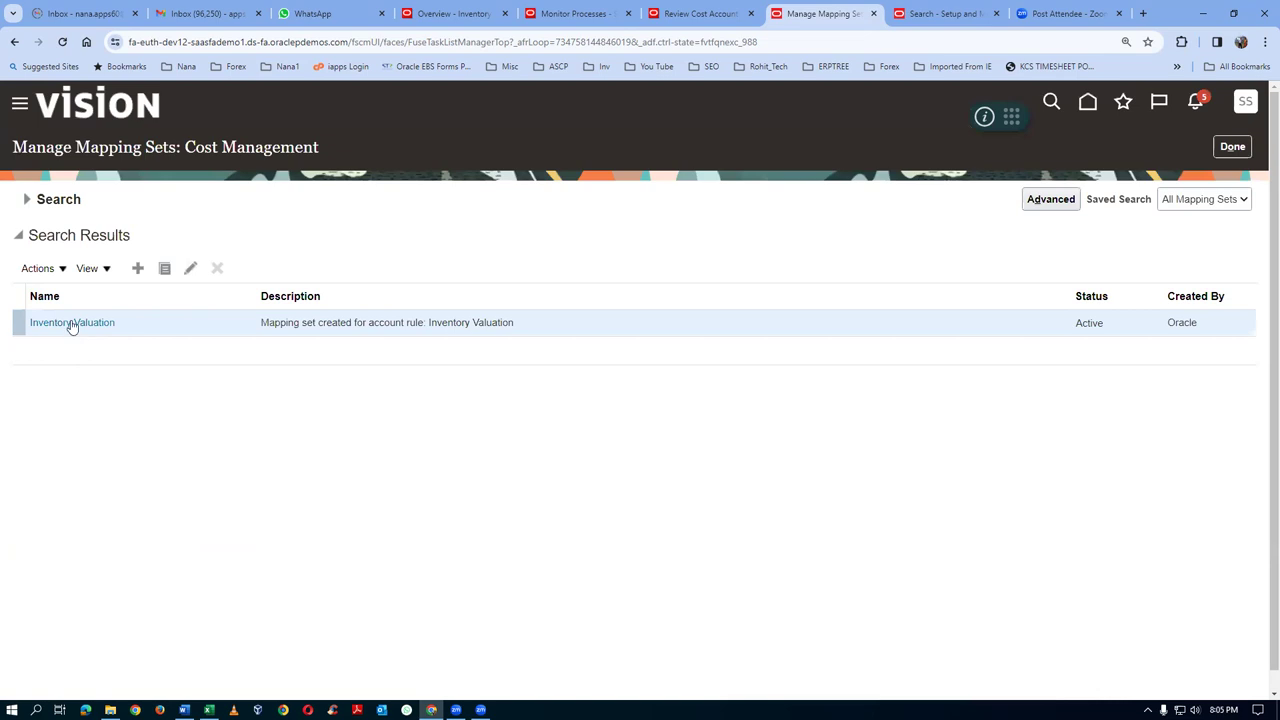
left_click(72, 323)
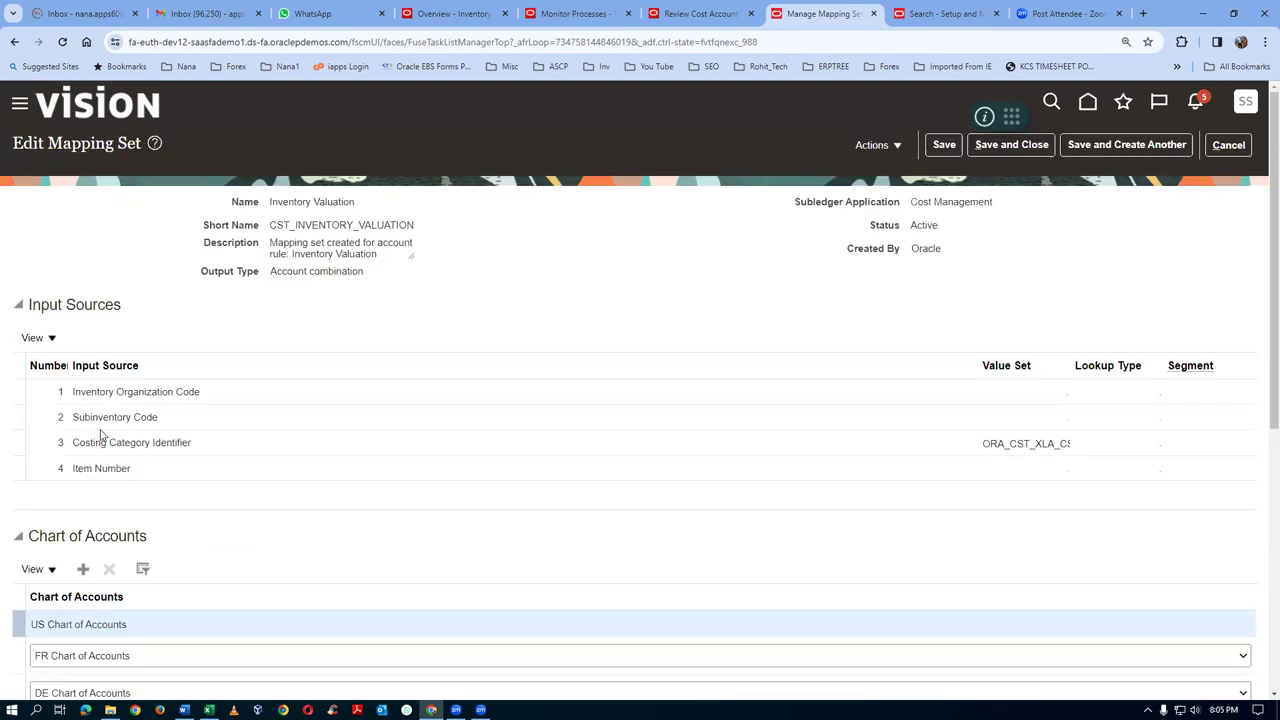
Filter the US Chart of Accounts mappings by inventory organization T0, and leave the Inventory Valuation mapping set editor
scroll(180, 483, "down", 3)
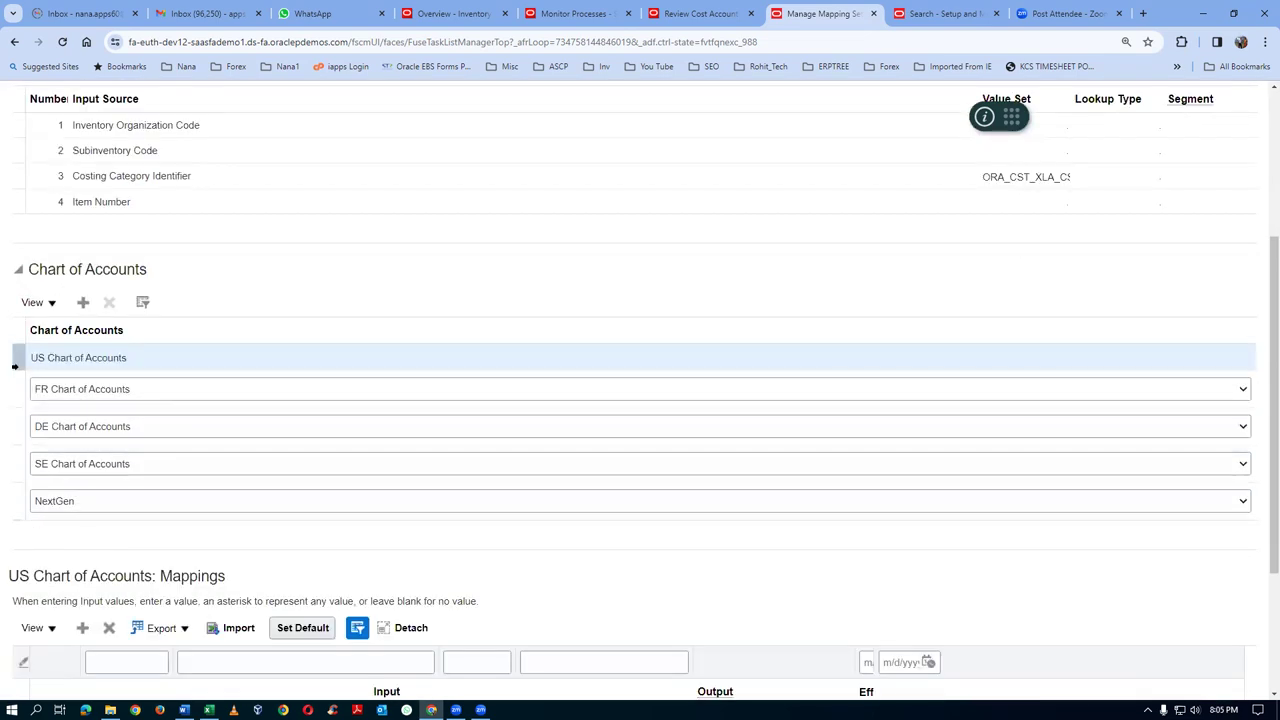
scroll(200, 526, "down", 2)
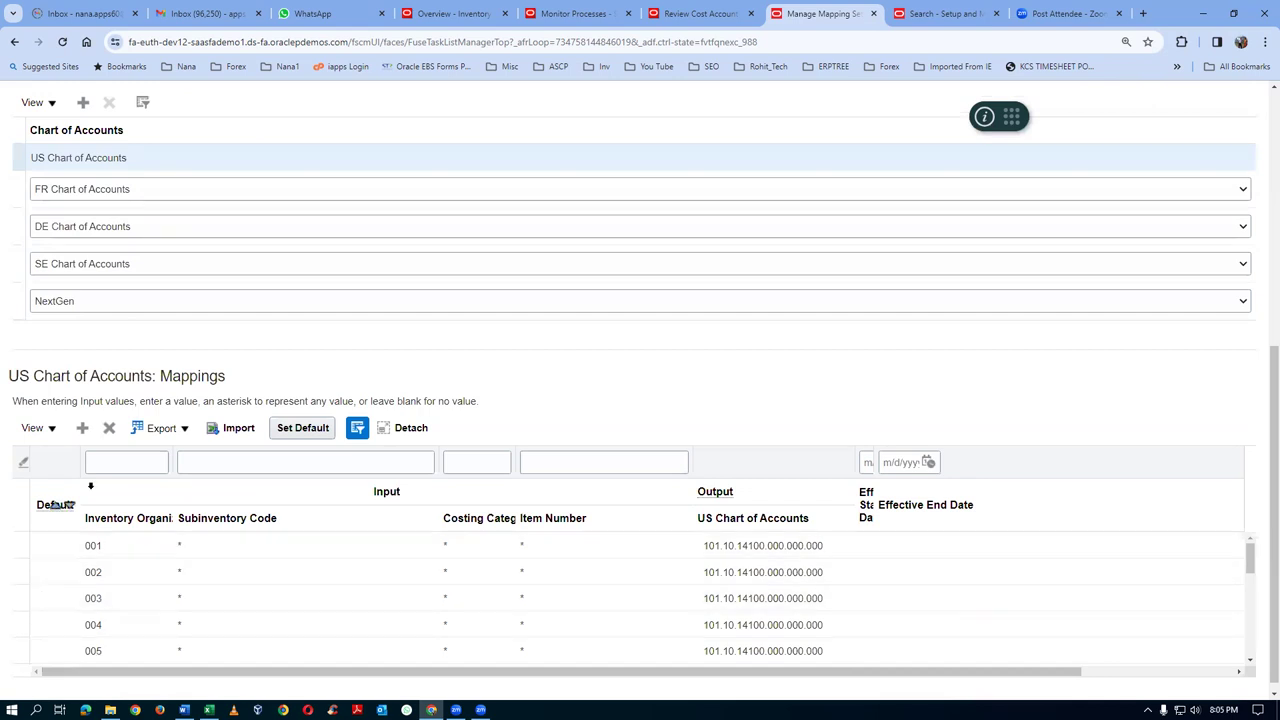
left_click(133, 460)
type("T0")
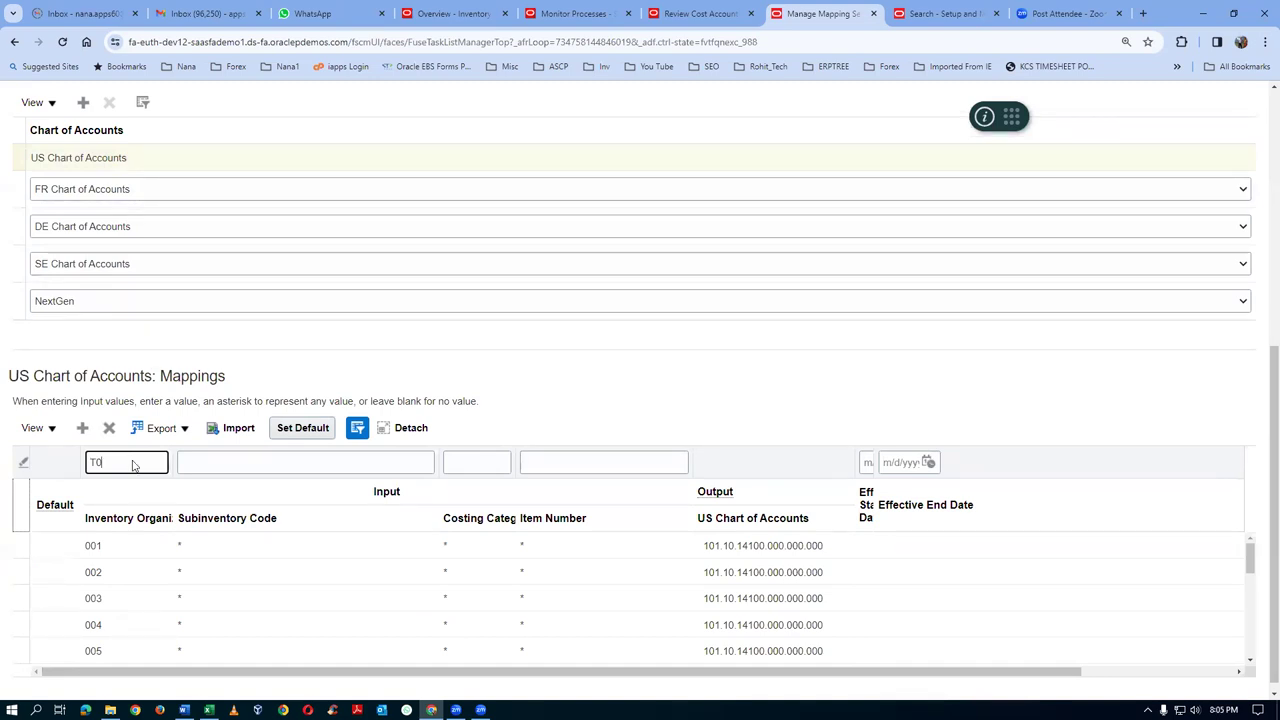
key("Return")
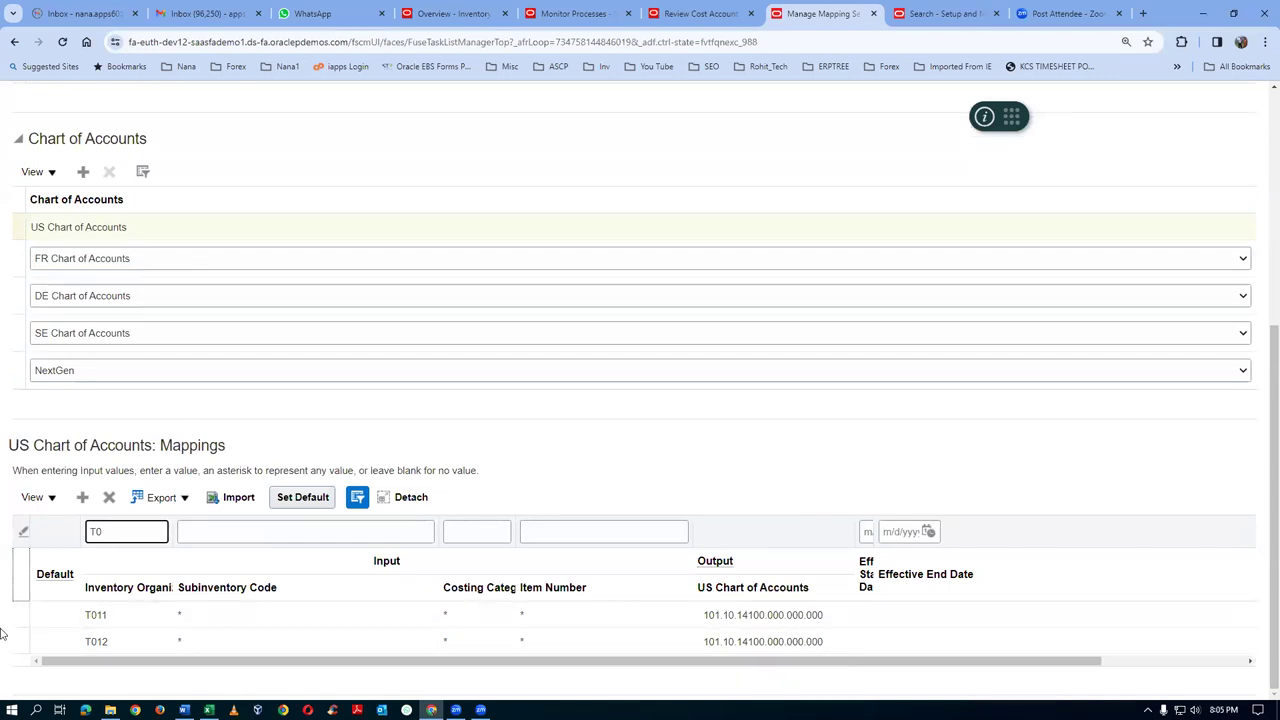
scroll(779, 416, "up", 3)
scroll(779, 416, "up", 2)
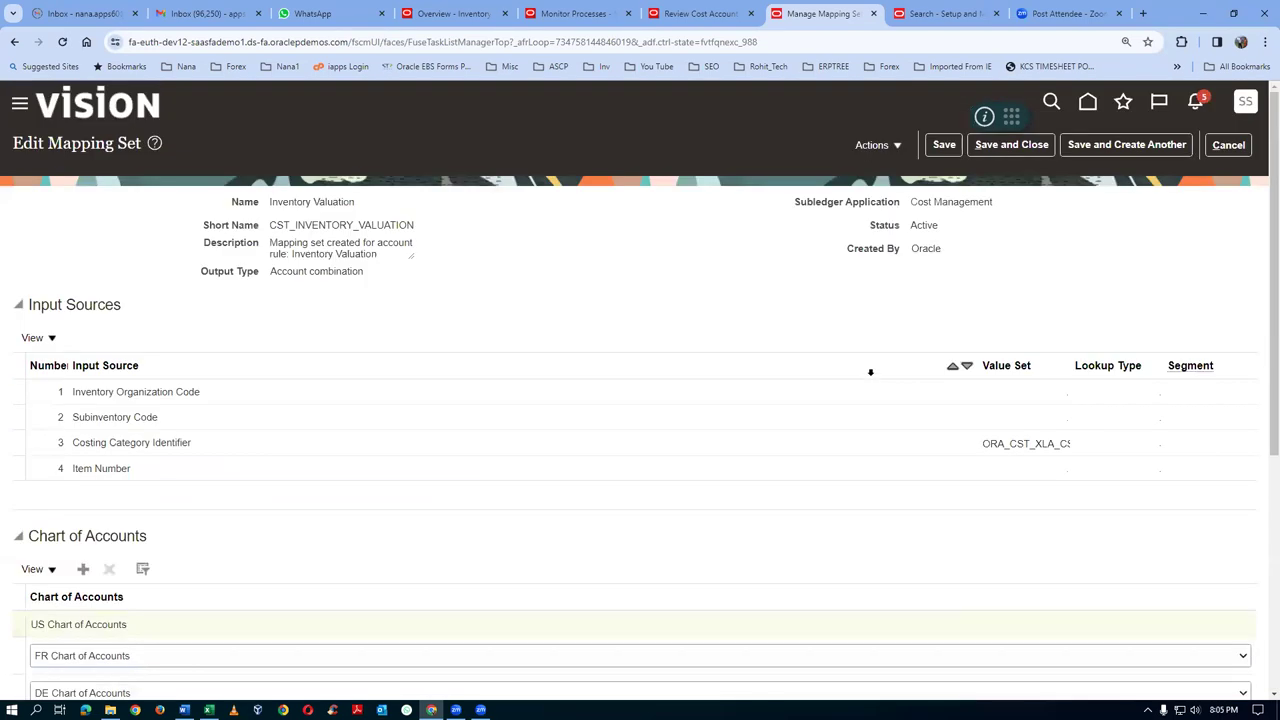
left_click(1228, 144)
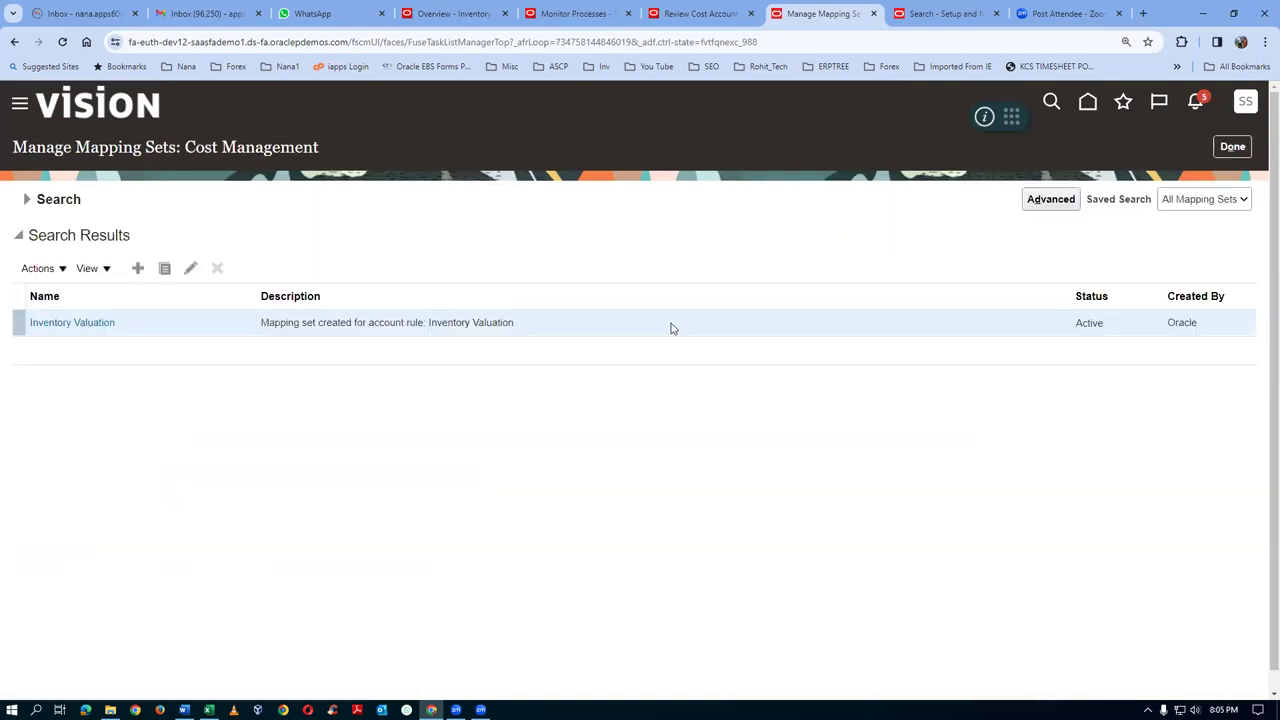
Switch to the accounting entries workbook, highlight the Inventory valuation row 33 with a blue fill, and save the workbook
key("alt+Tab")
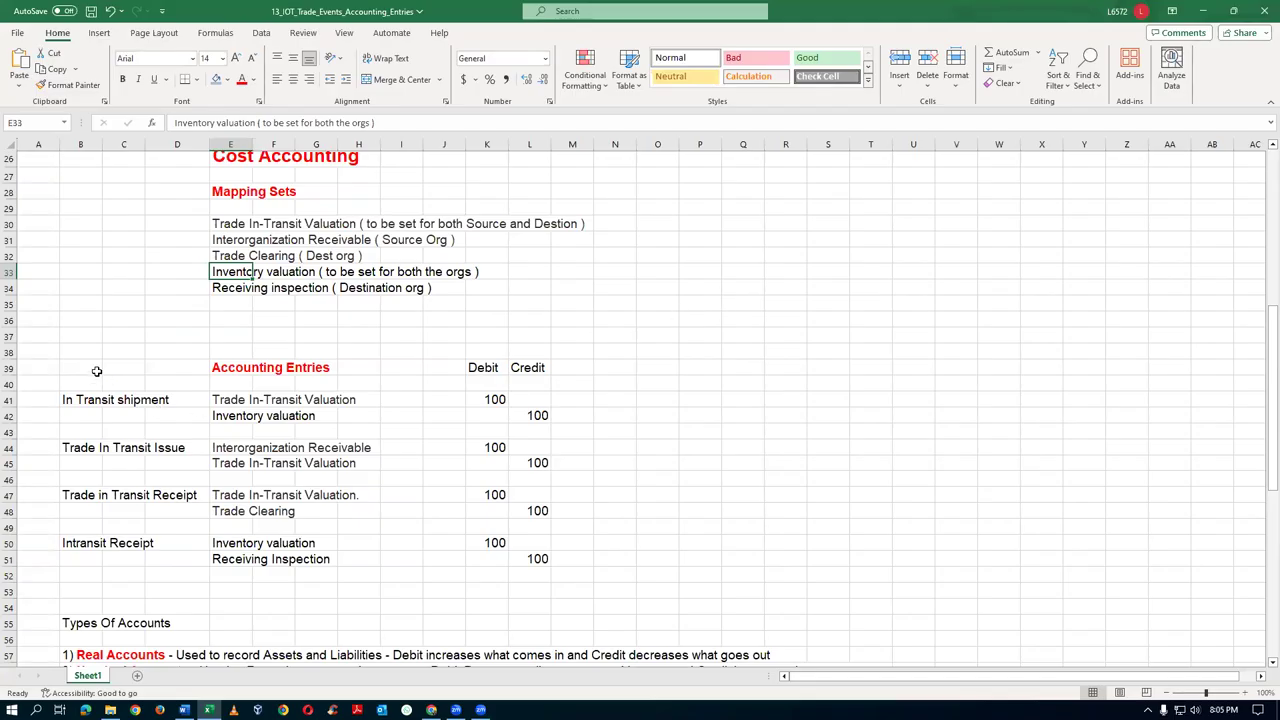
left_click(8, 272)
left_click(215, 79)
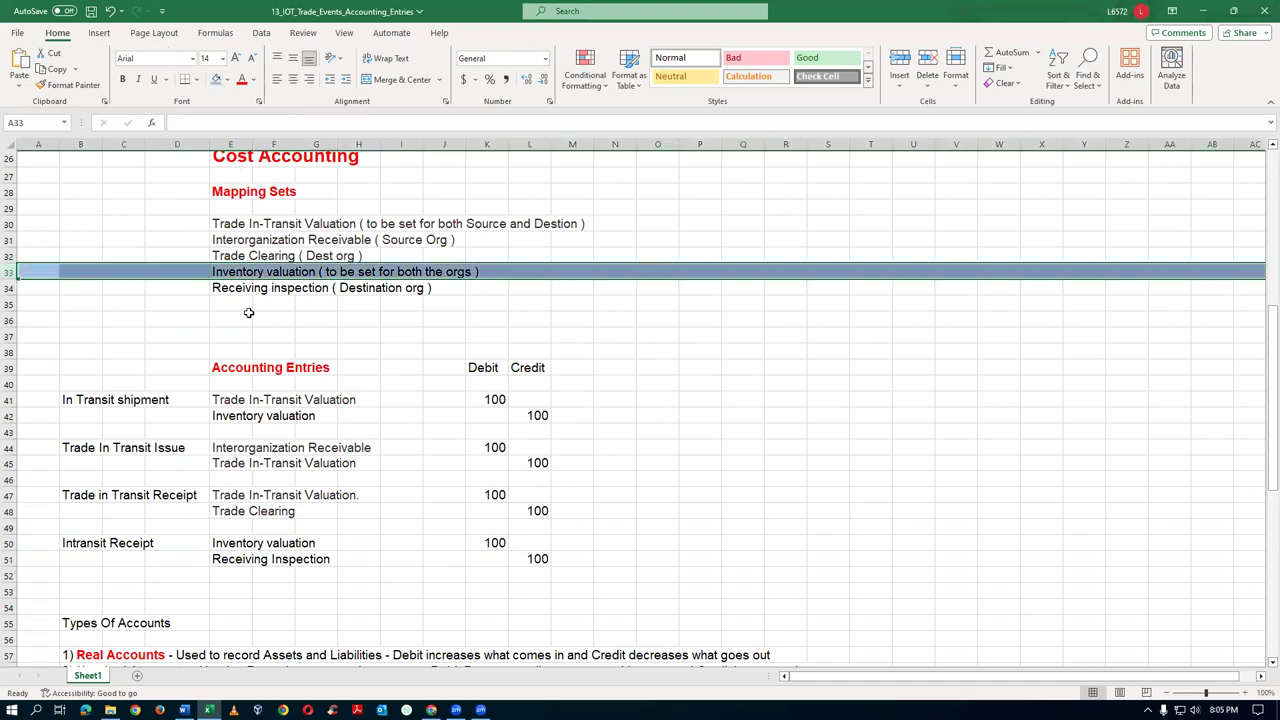
left_click(316, 352)
key("ctrl+s")
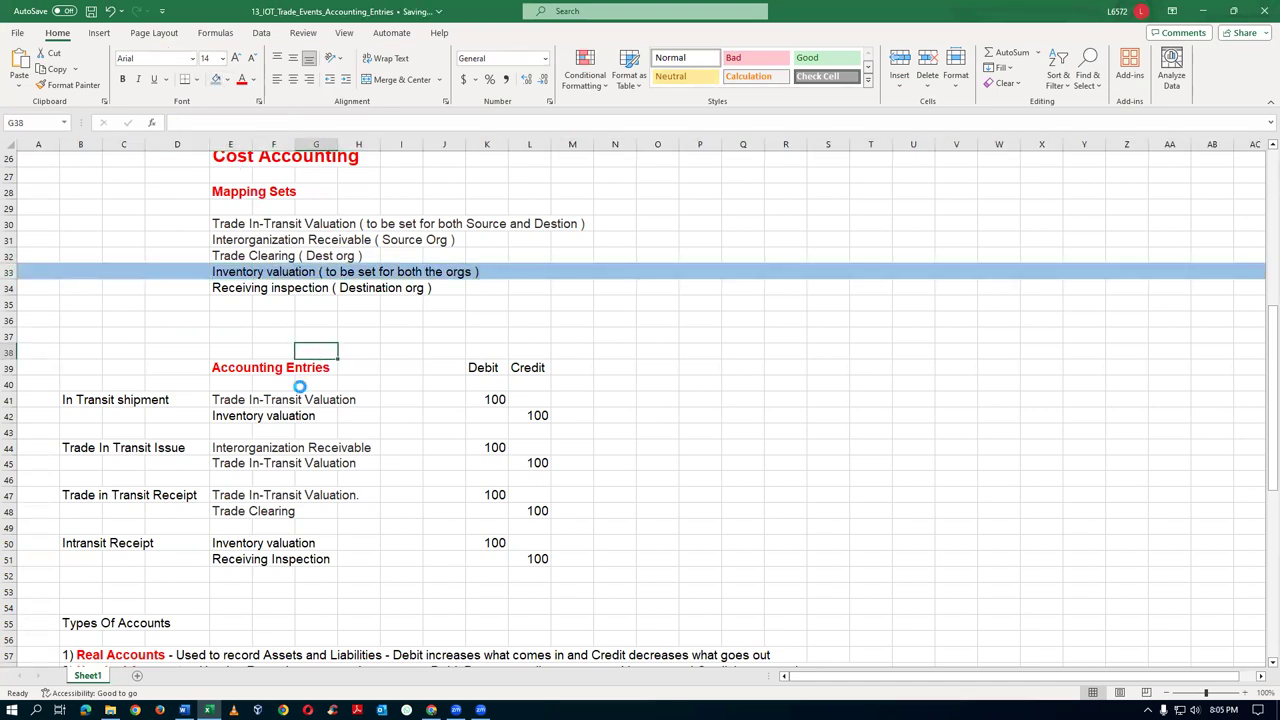
Return to Review Cost Accounting, expand the second Receipt from In-Transit journal line's error, and copy the mapping set name Receiving Inspection
key("alt+Tab")
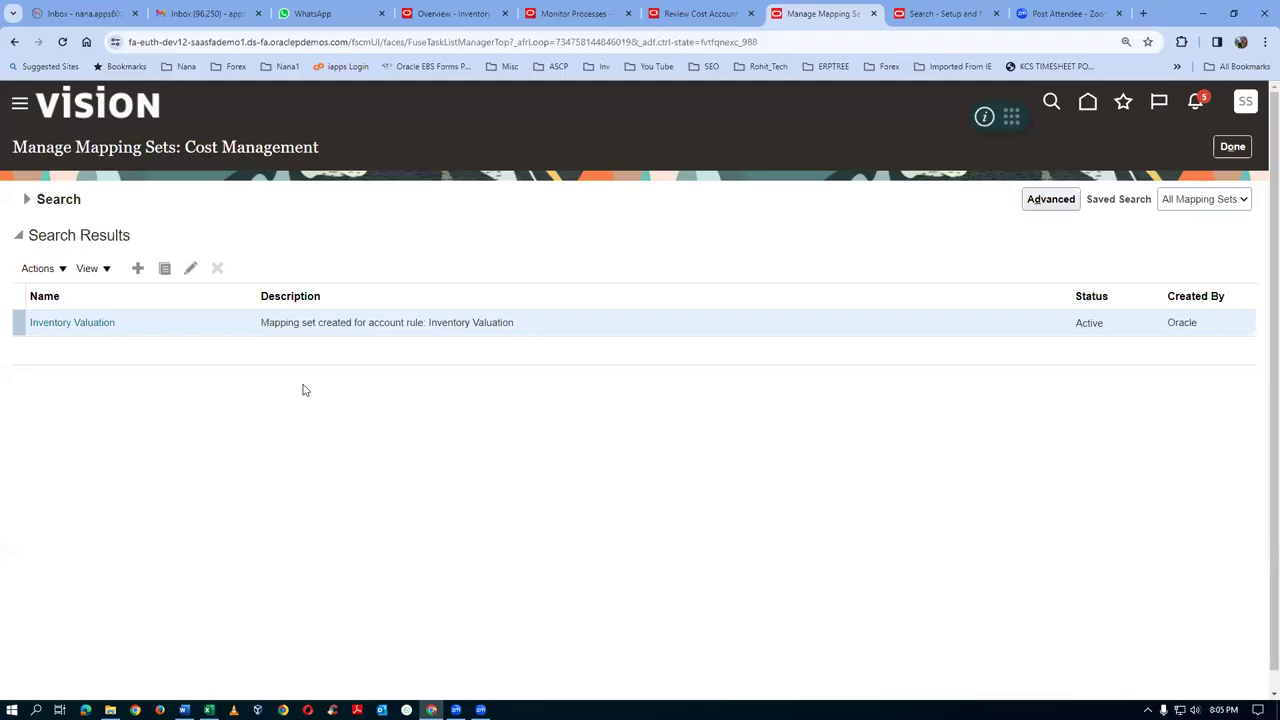
left_click(698, 13)
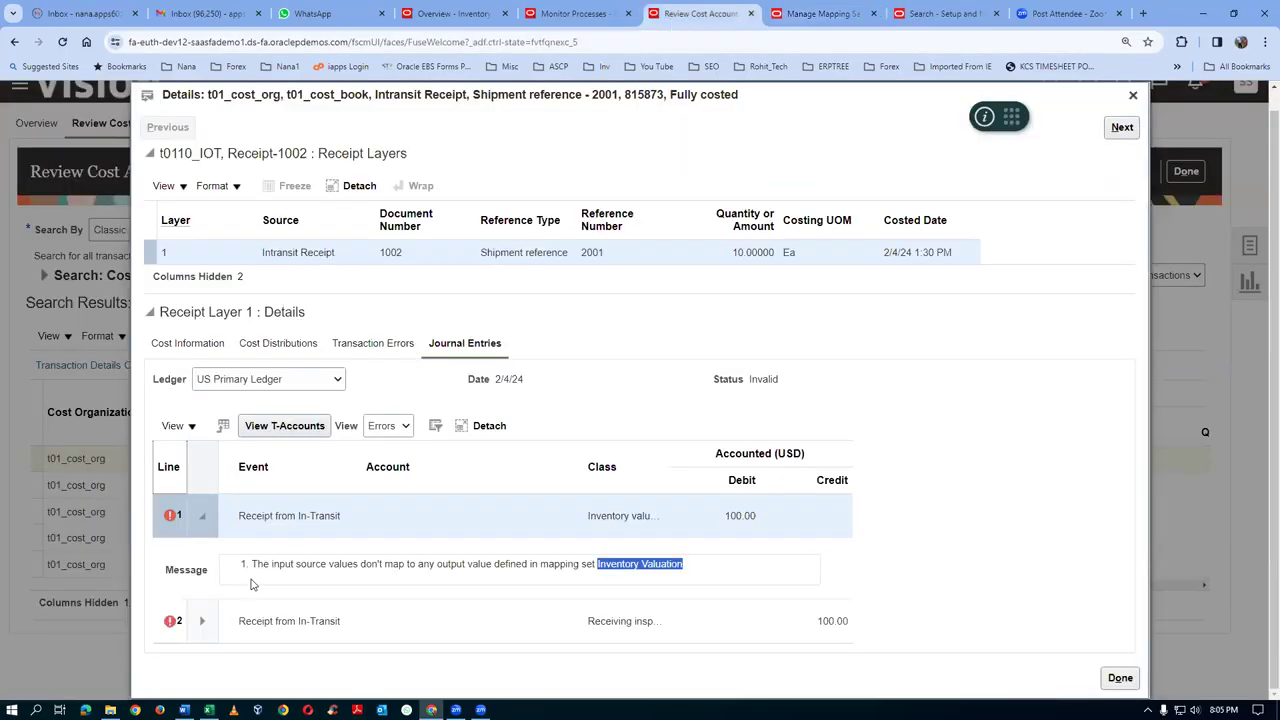
left_click(202, 626)
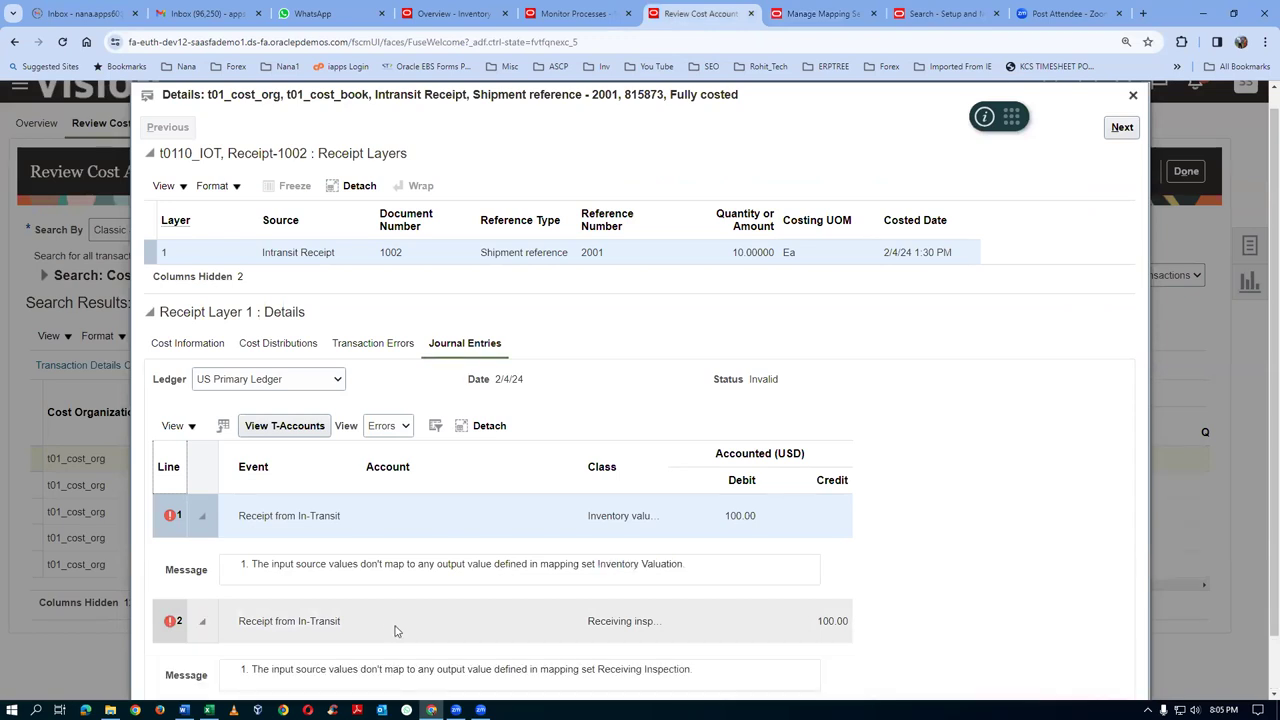
scroll(394, 634, "down", 1)
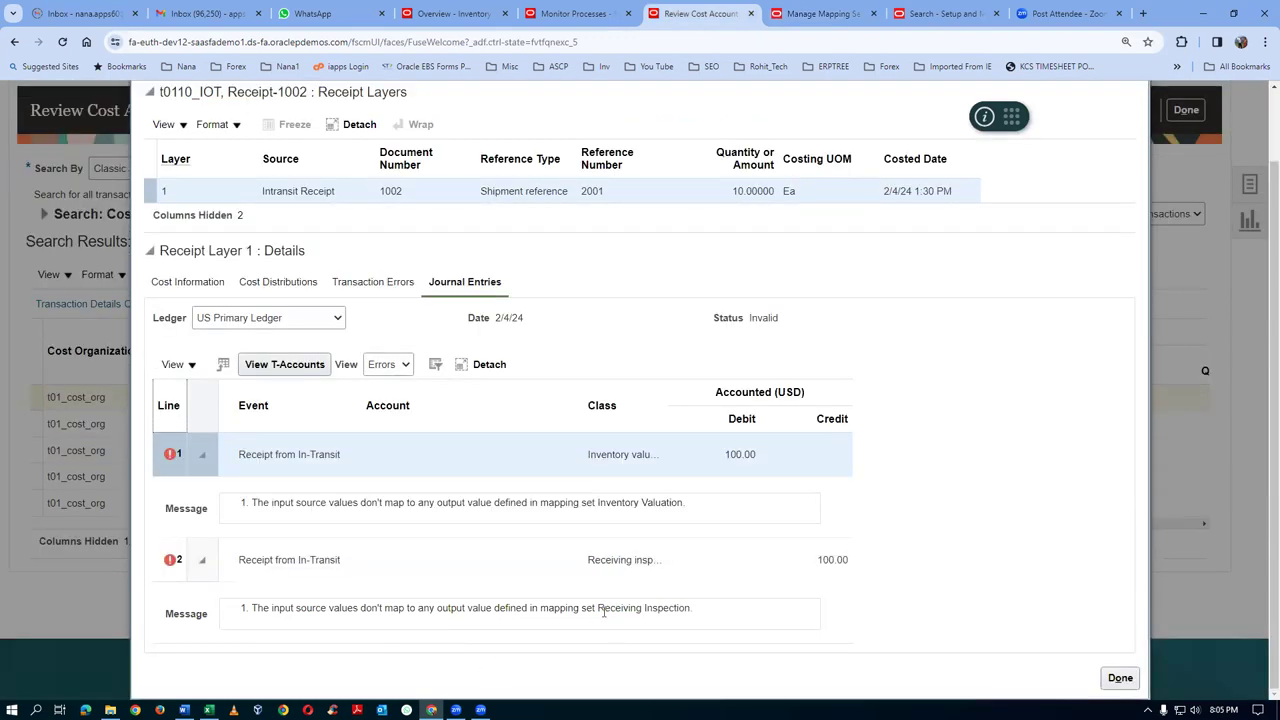
left_click_drag(599, 607, 693, 607)
key("ctrl+c")
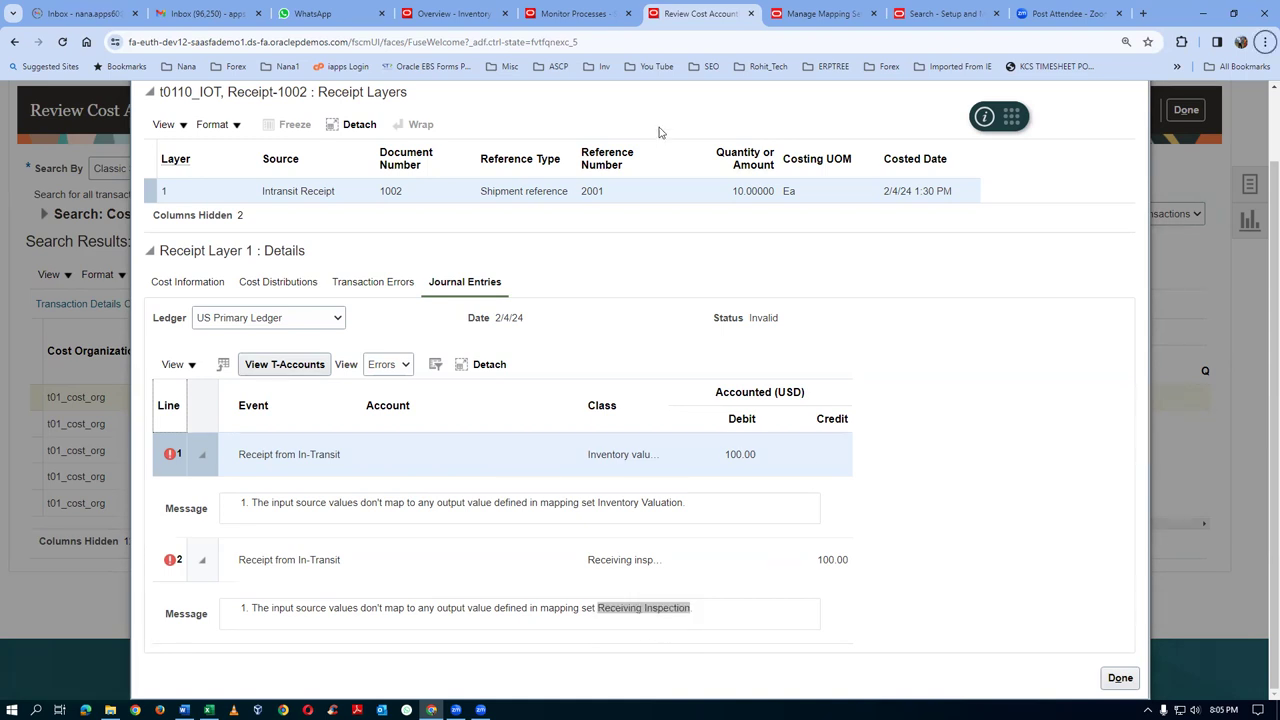
Search the Cost Management mapping sets for Receiving Inspection and open that set for editing
left_click(826, 12)
left_click(28, 199)
left_click(314, 233)
key("ctrl+a")
key("ctrl+v")
key("Return")
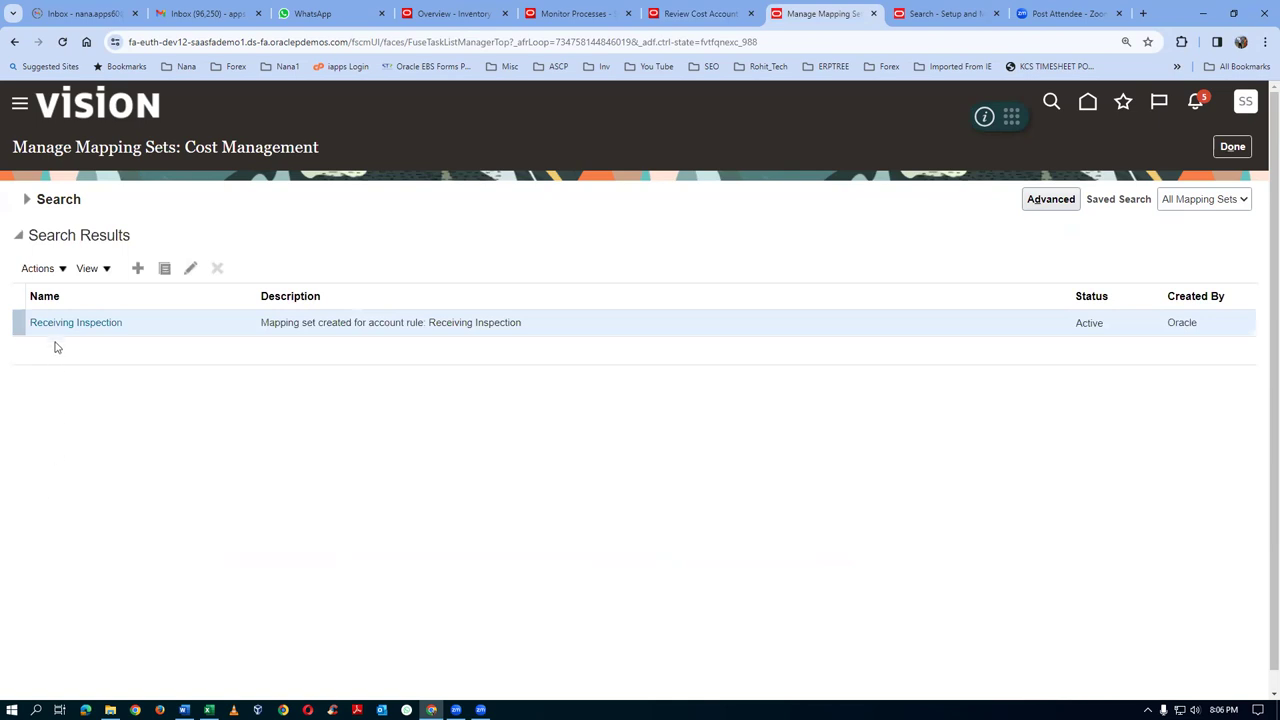
left_click(50, 328)
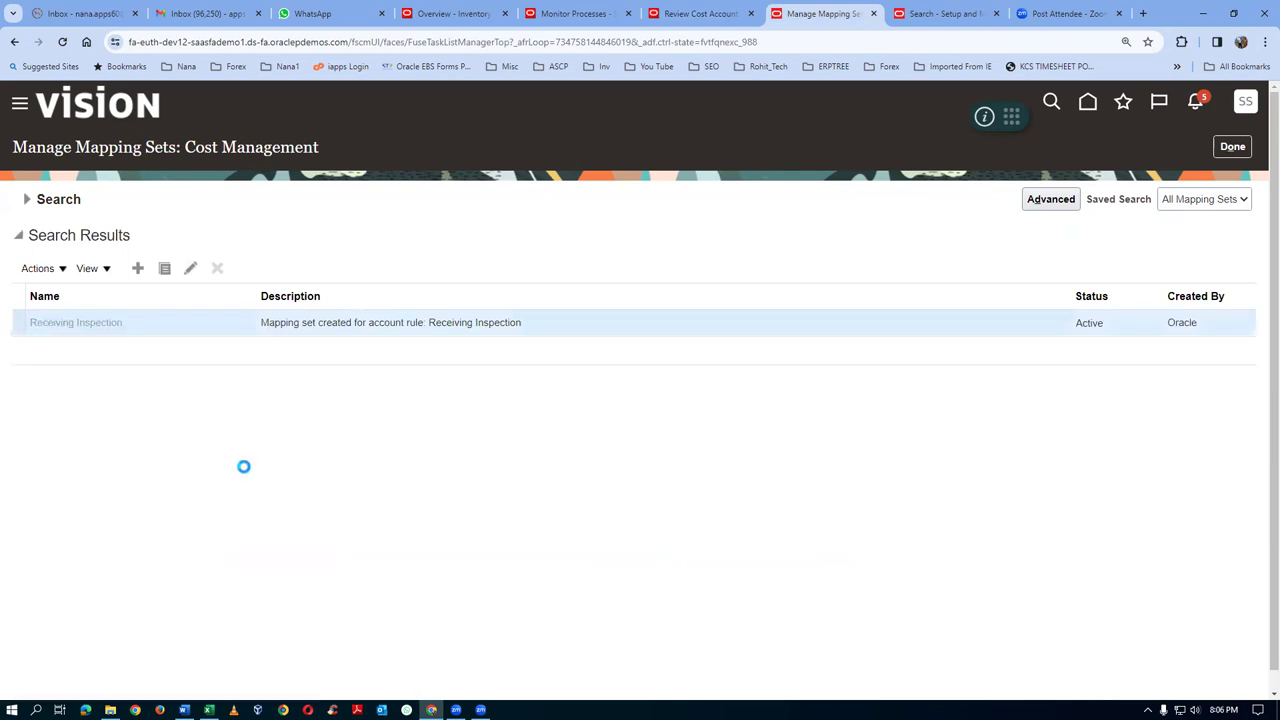
Check the workbook's mapping set list for the organization that the Receiving inspection mapping applies to
key("alt+Tab")
left_click(226, 300)
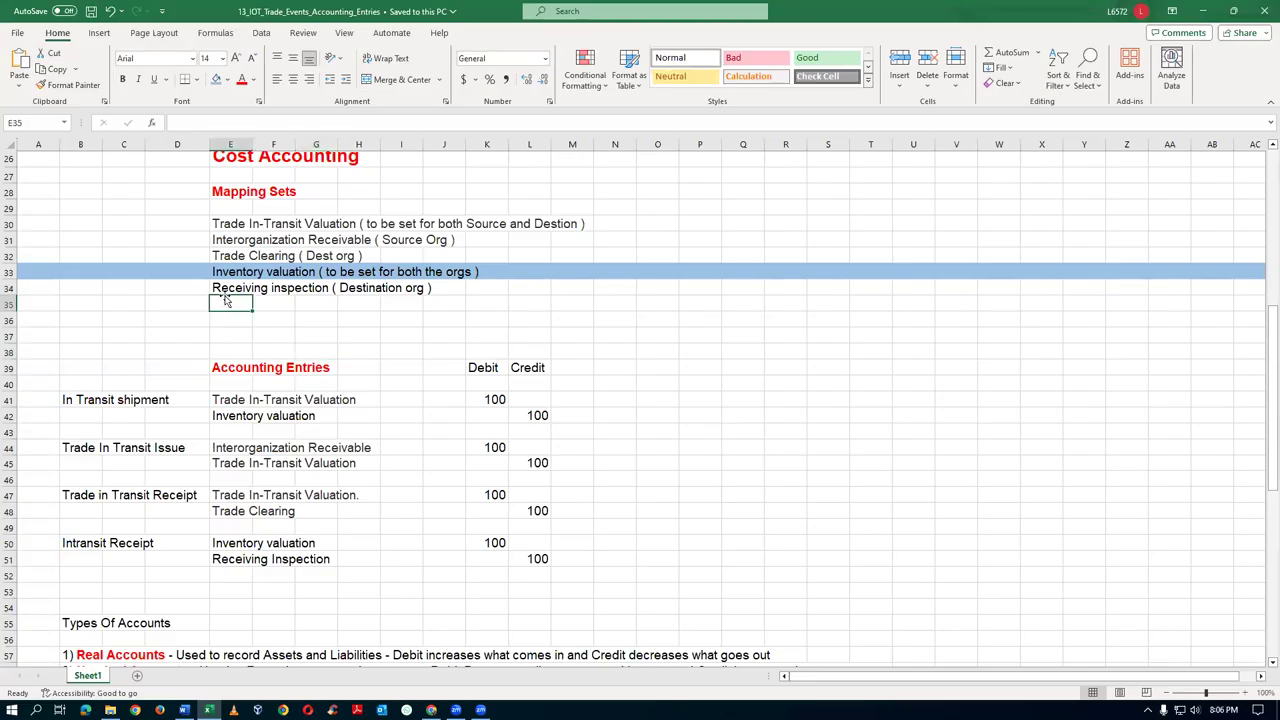
left_click(225, 288)
left_click(356, 289)
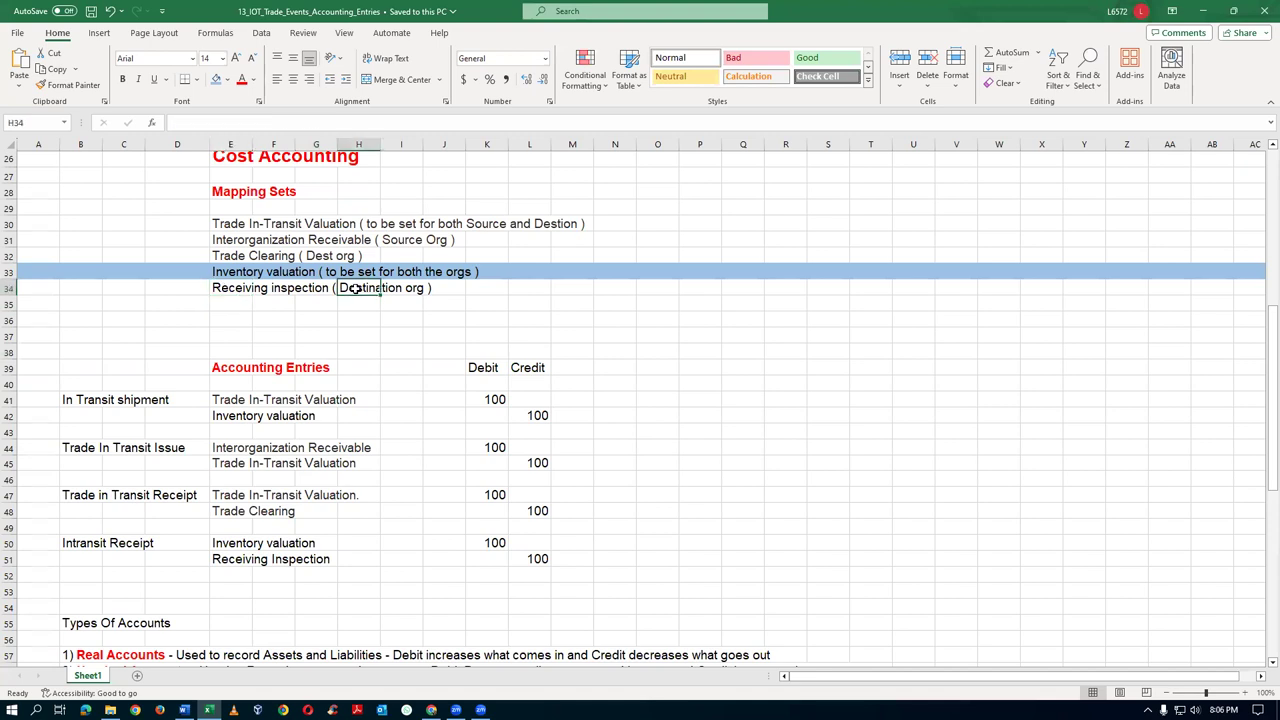
left_click(226, 290)
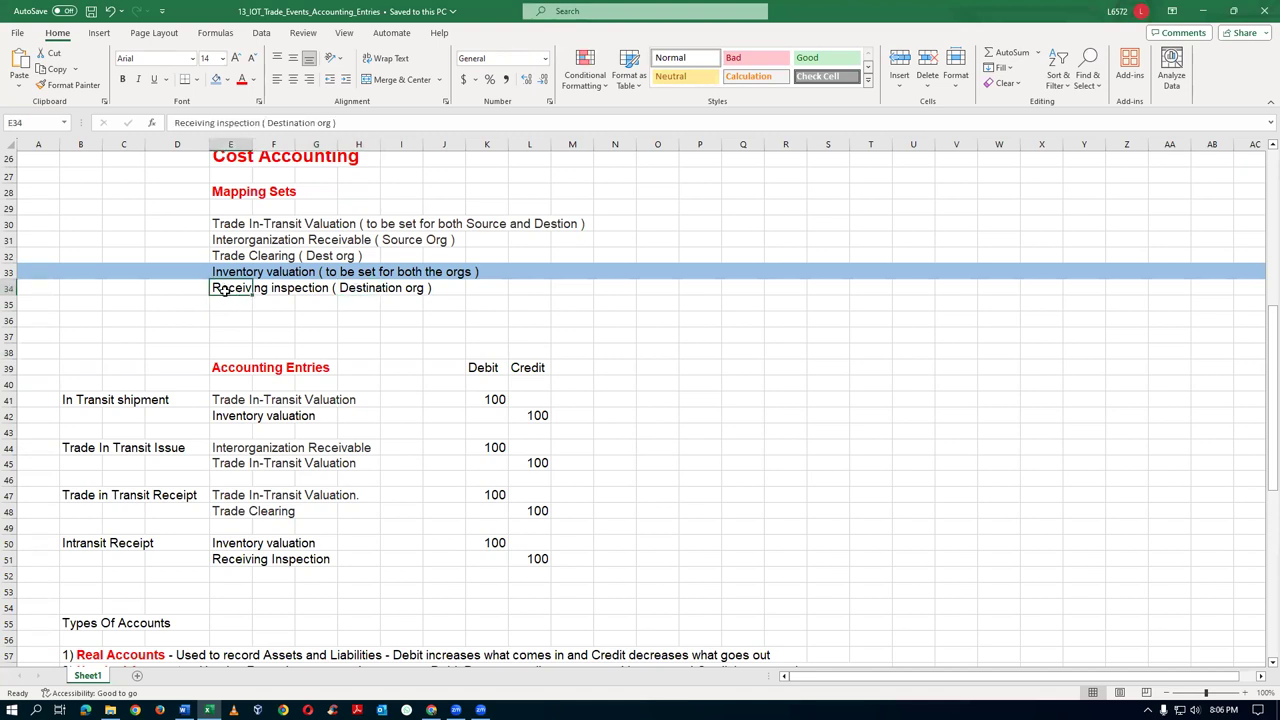
left_click(372, 291)
left_click(232, 290)
key("alt+Tab")
scroll(237, 426, "down", 3)
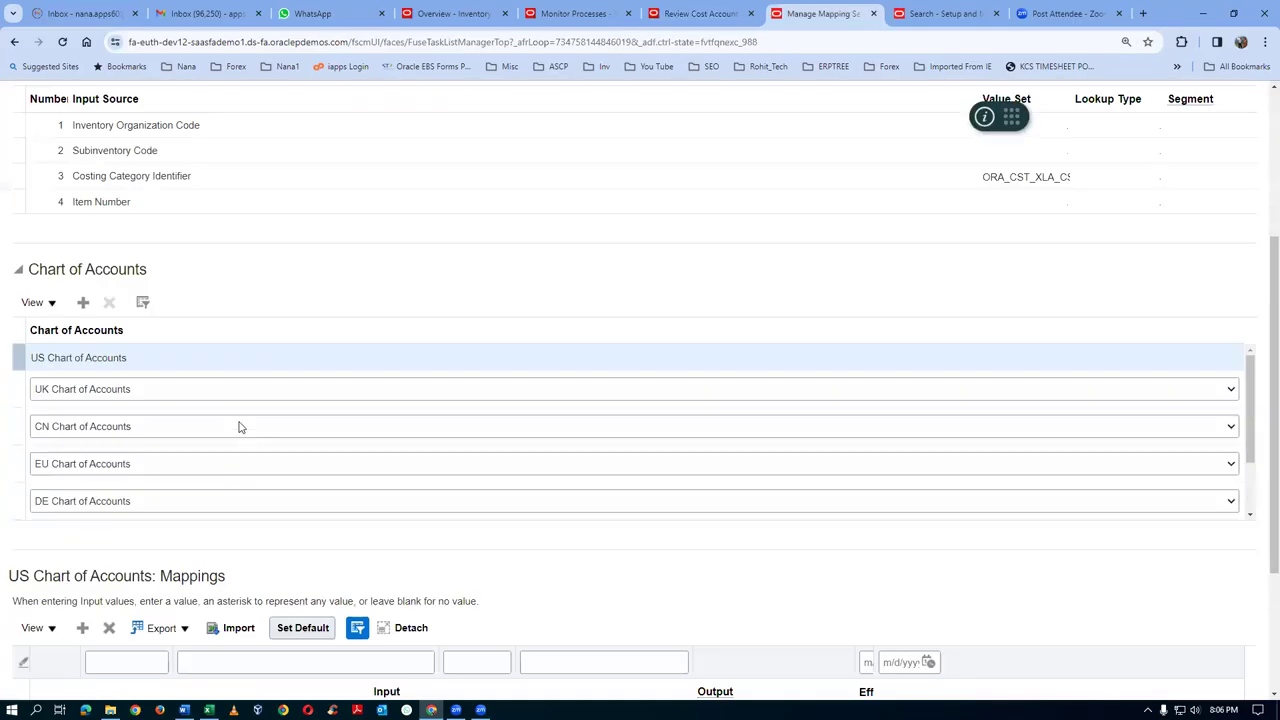
scroll(300, 449, "down", 5)
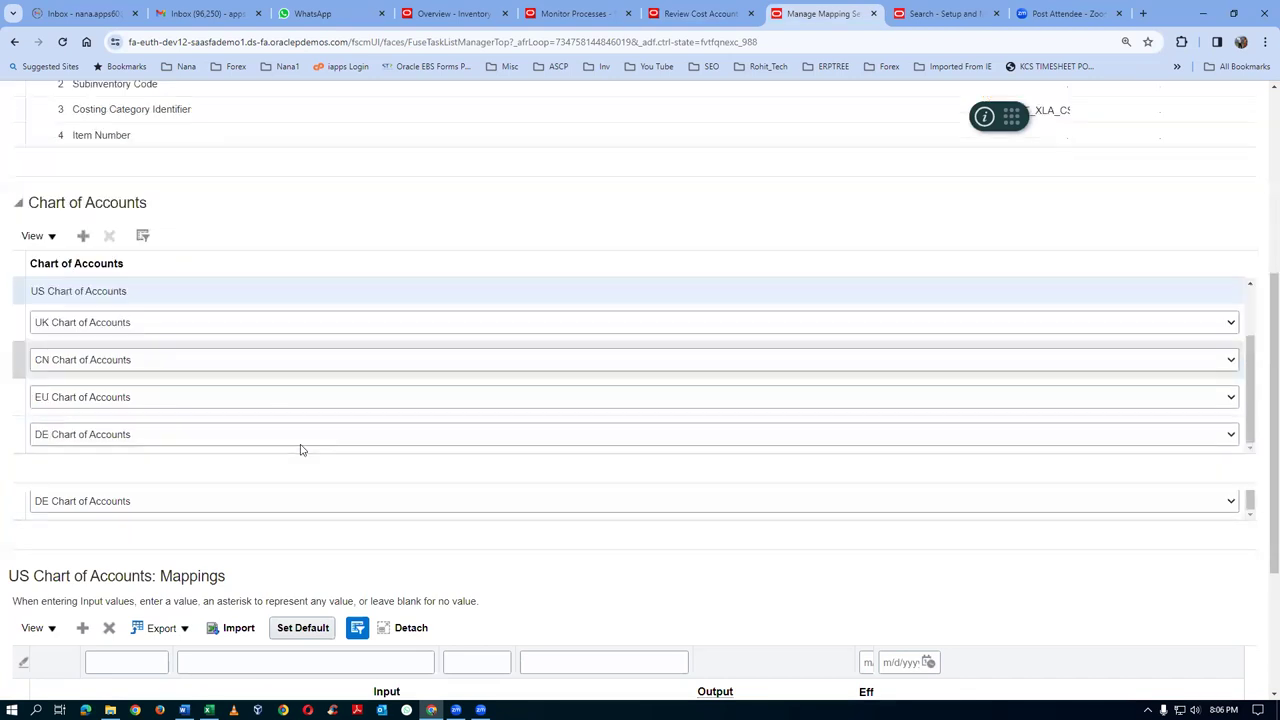
left_click(755, 565)
scroll(758, 575, "down", 5)
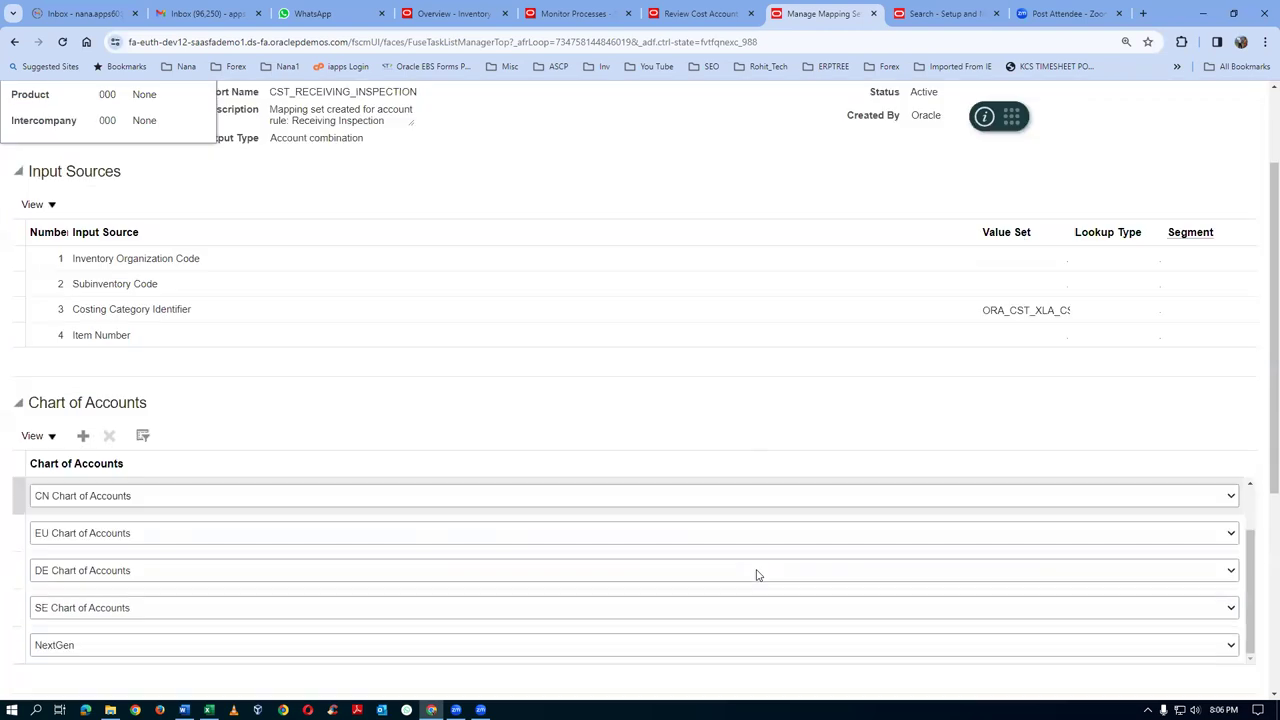
left_click(818, 561)
left_click(777, 561)
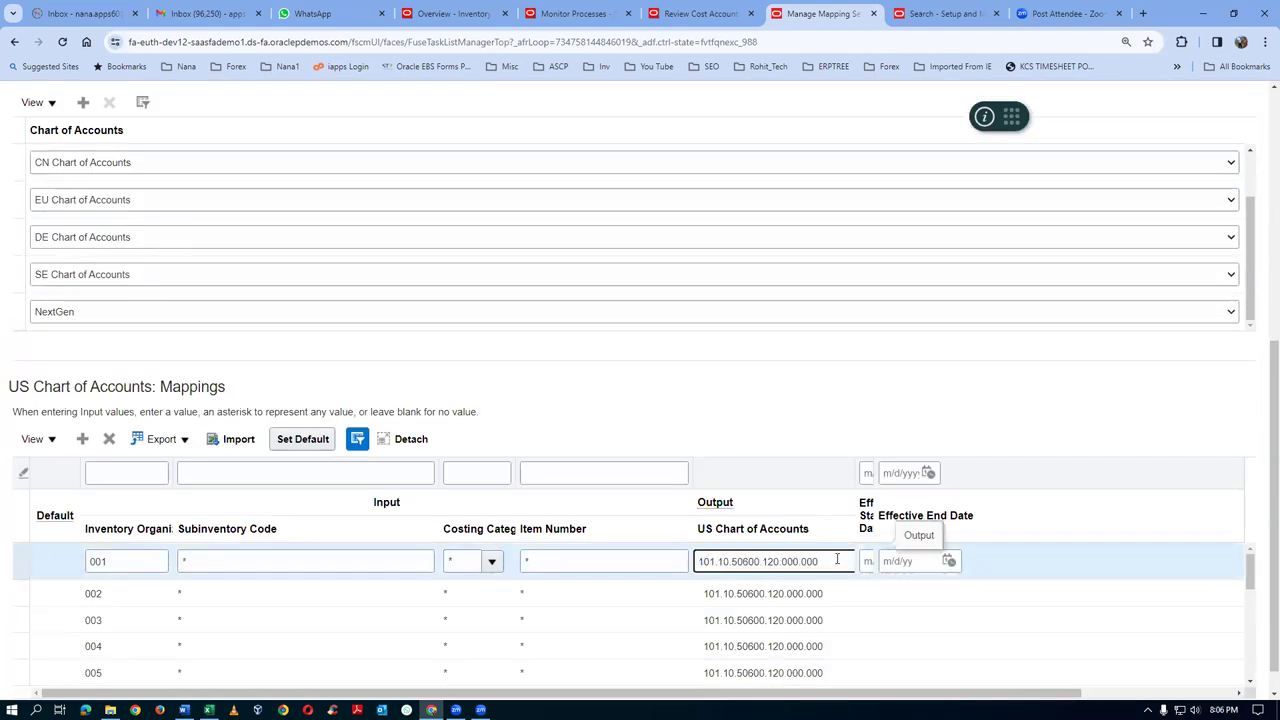
left_click_drag(816, 561, 684, 582)
key("BackSpace")
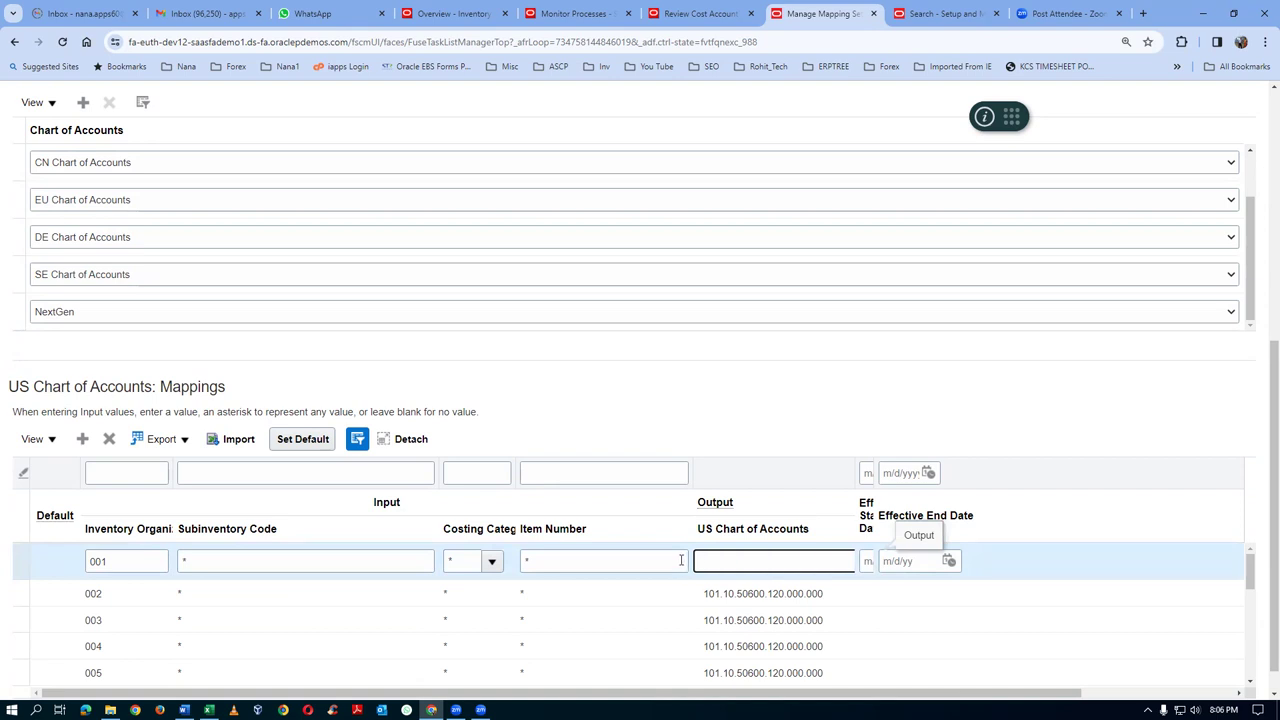
scroll(1263, 197, "up", 5)
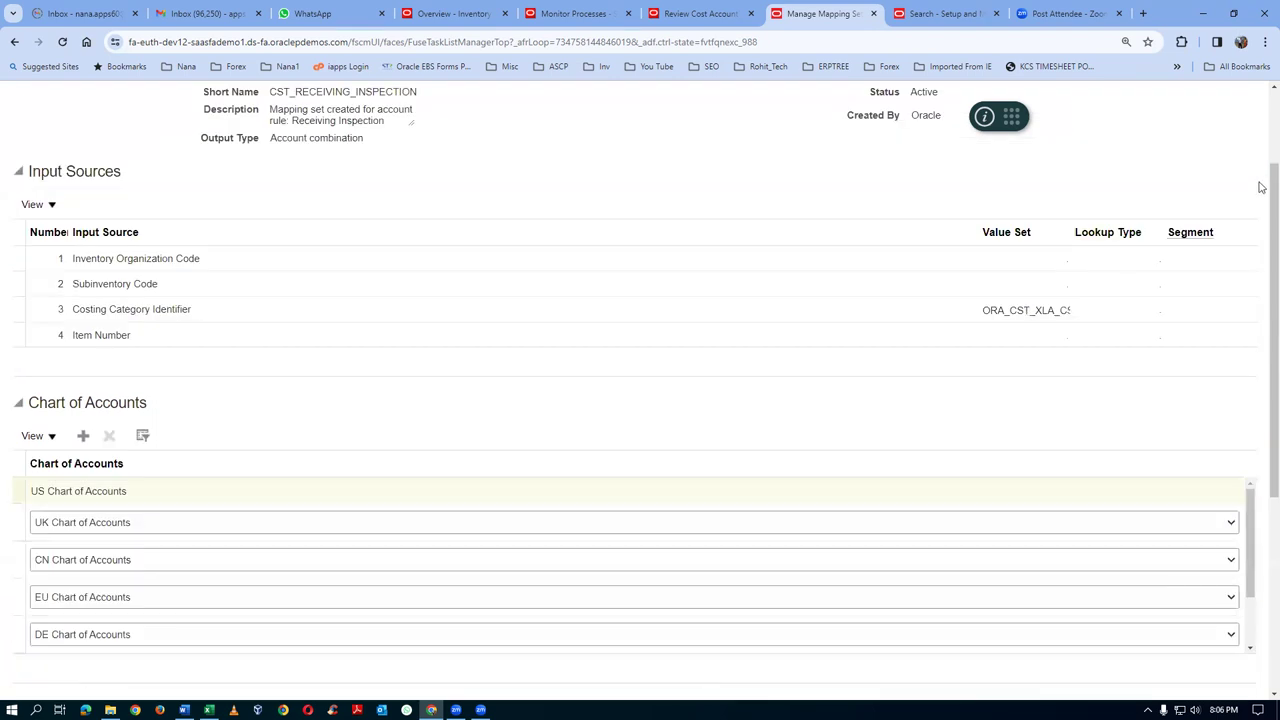
left_click(1235, 150)
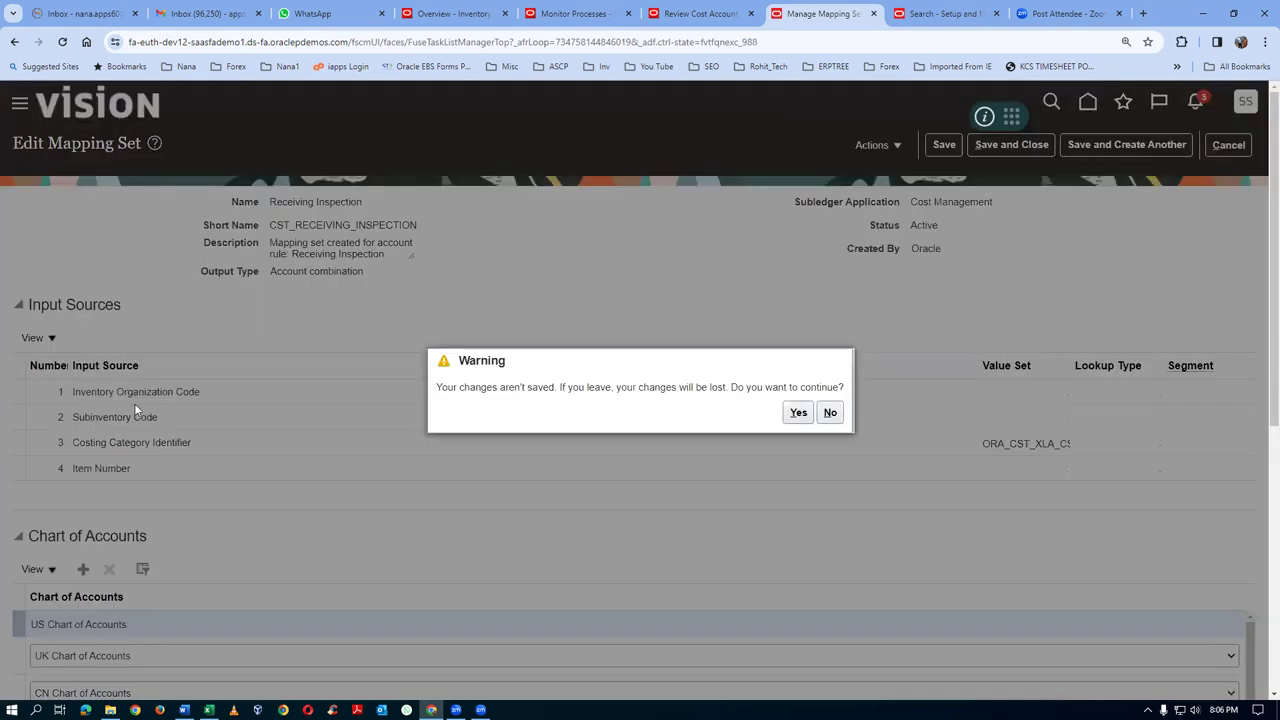
left_click(798, 412)
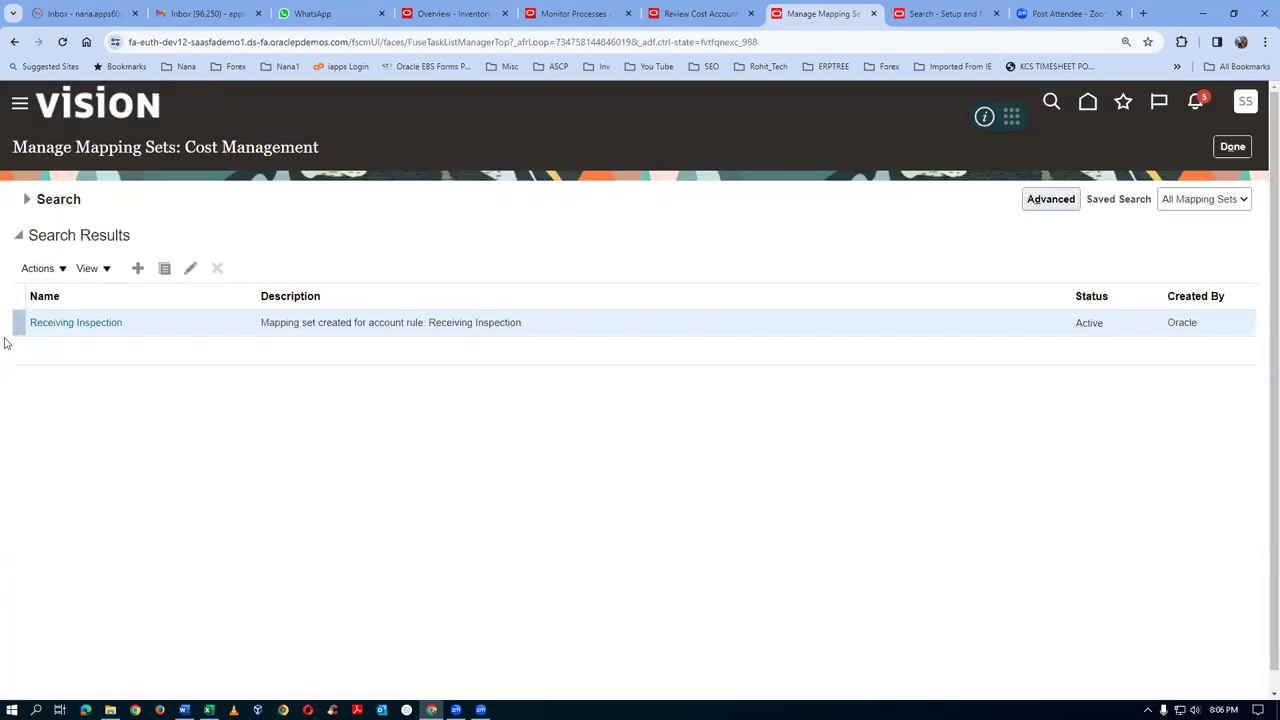
Reopen the Receiving Inspection mapping set and copy the US Chart of Accounts output combination of organization 001
left_click(45, 324)
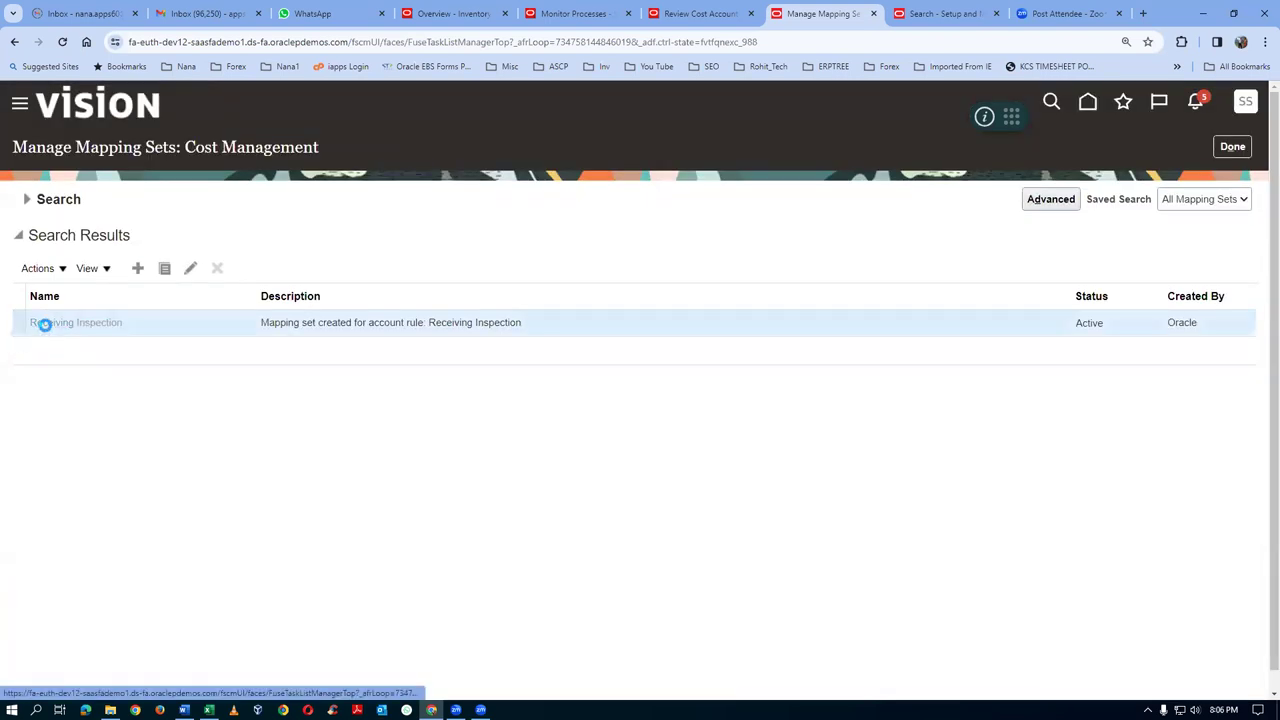
scroll(337, 470, "down", 6)
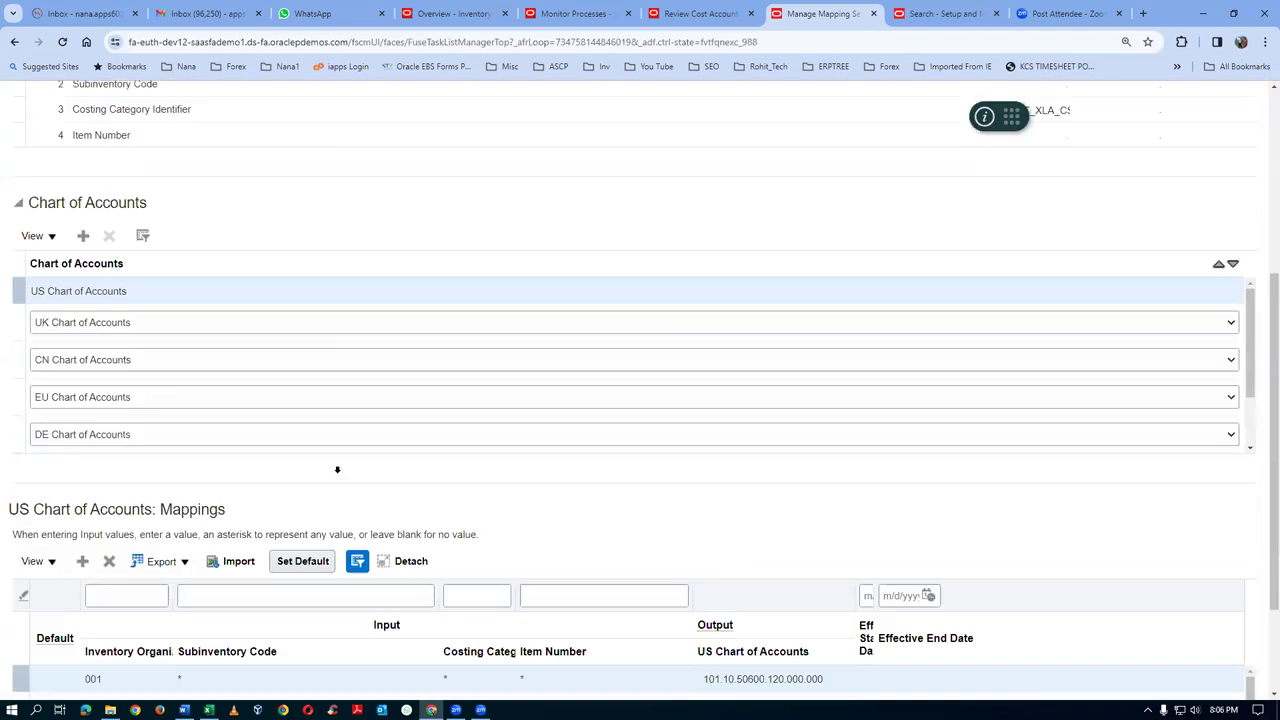
left_click(741, 536)
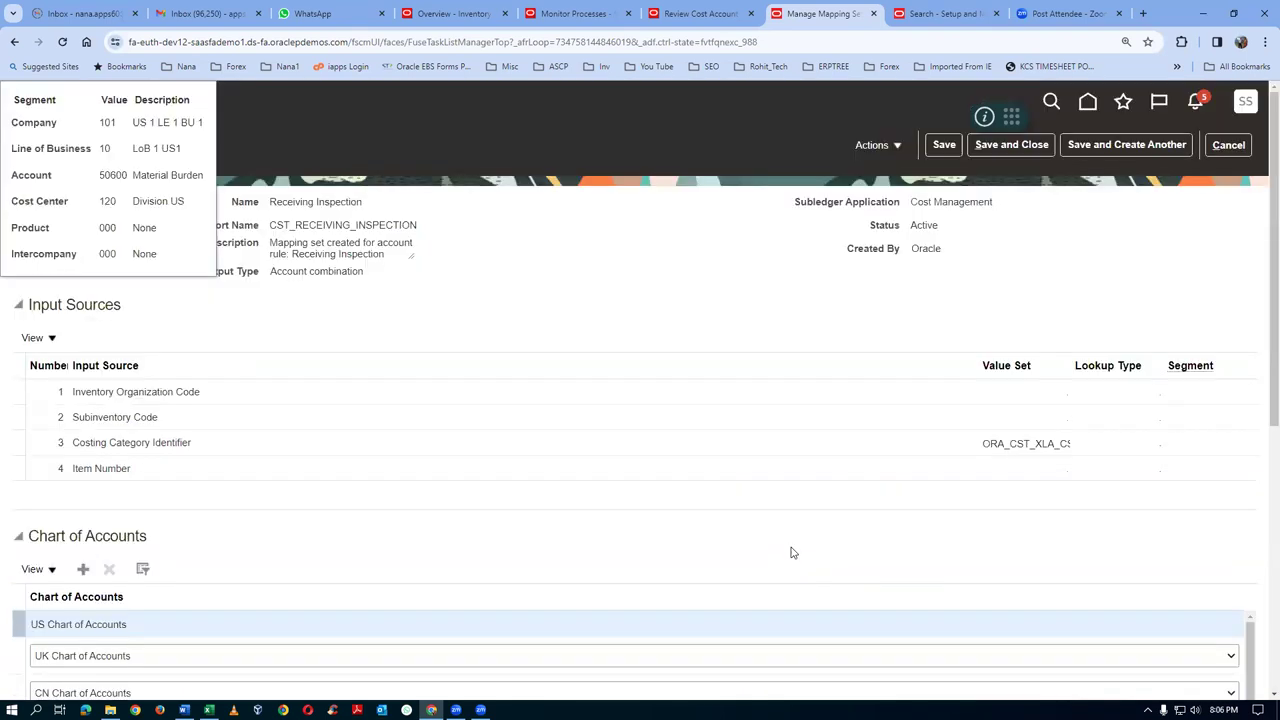
scroll(788, 551, "down", 10)
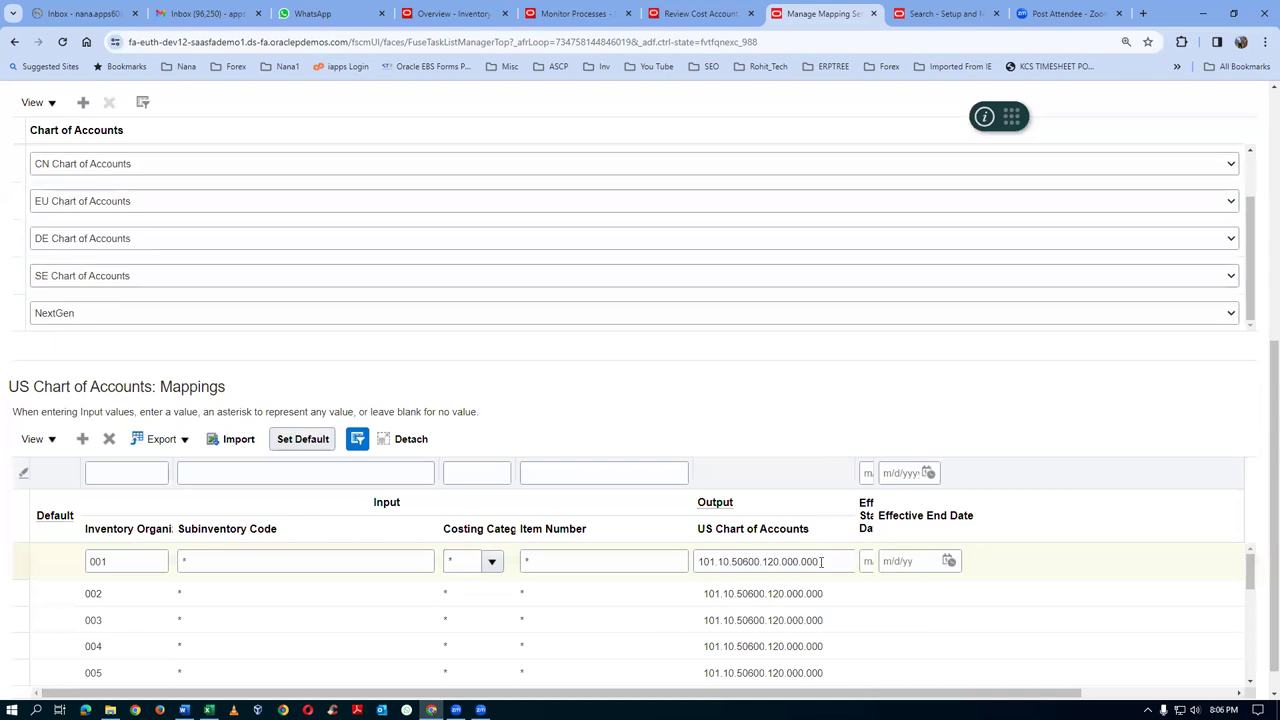
left_click(707, 562)
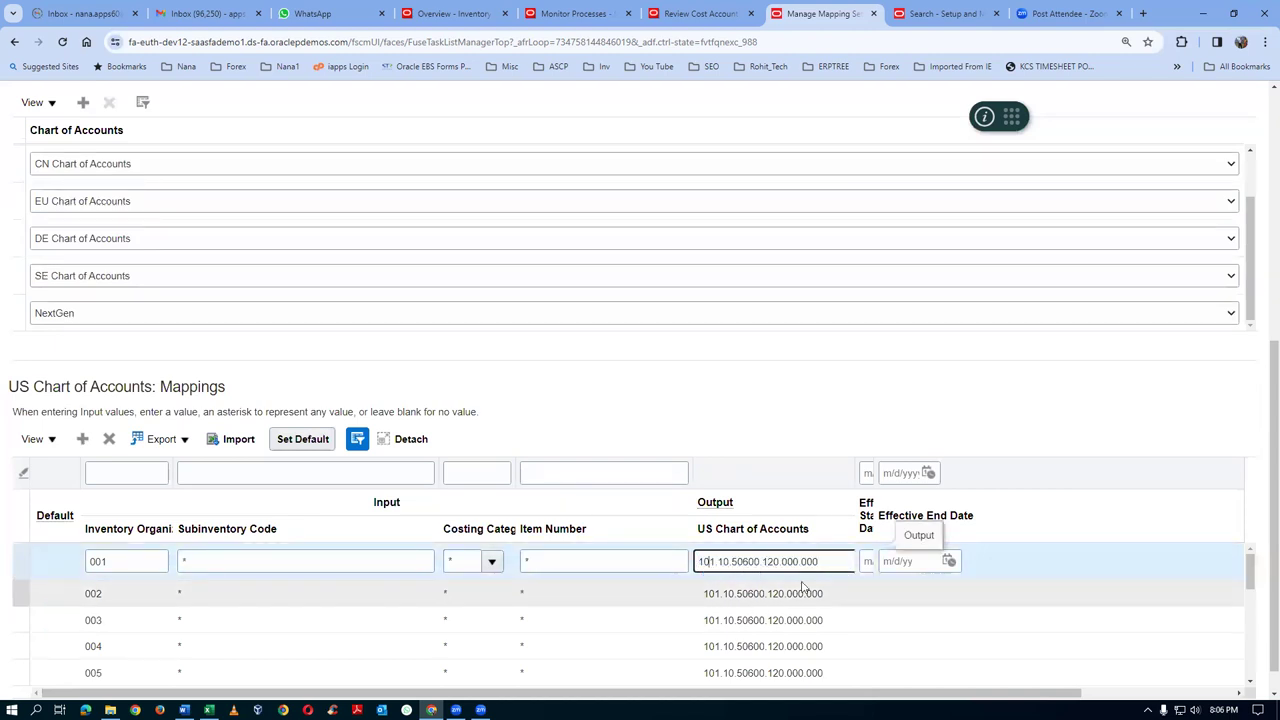
left_click_drag(824, 563, 686, 564)
key("ctrl+c")
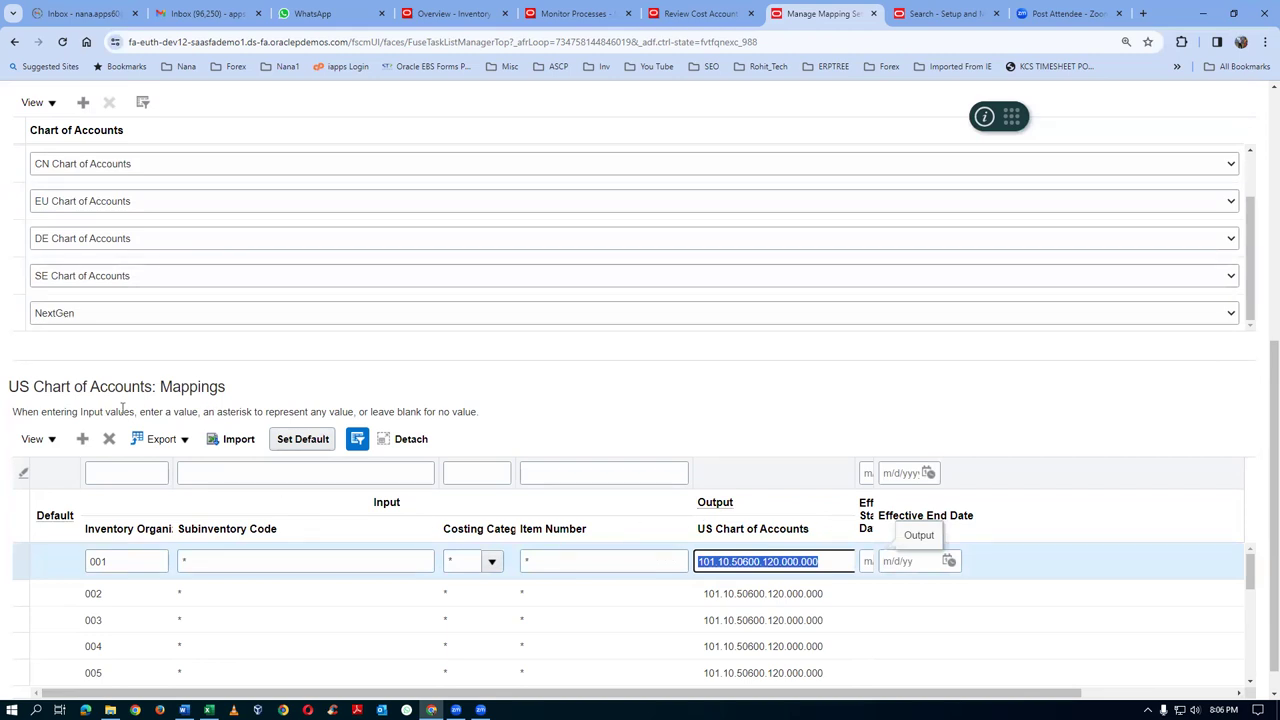
Add a US Chart of Accounts mapping for inventory organization T012 with asterisks for subinventory, costing category and item number
left_click(81, 441)
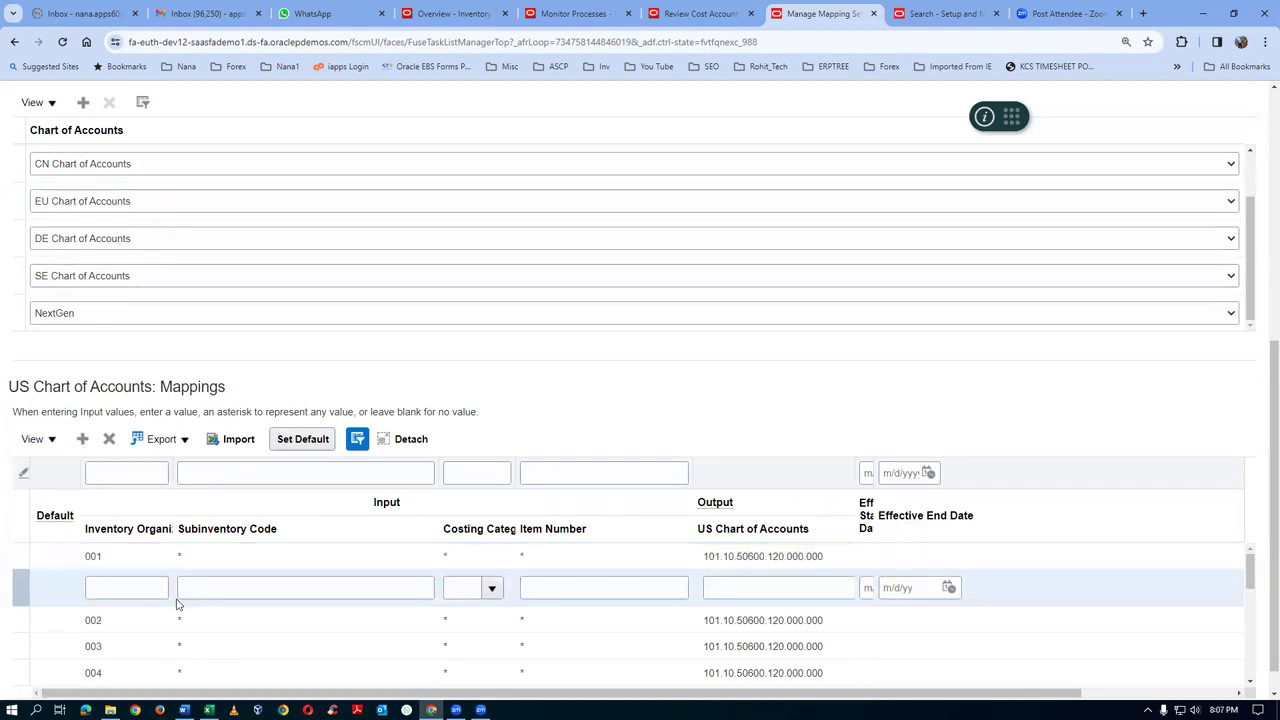
left_click(141, 586)
type("T012")
key("Tab")
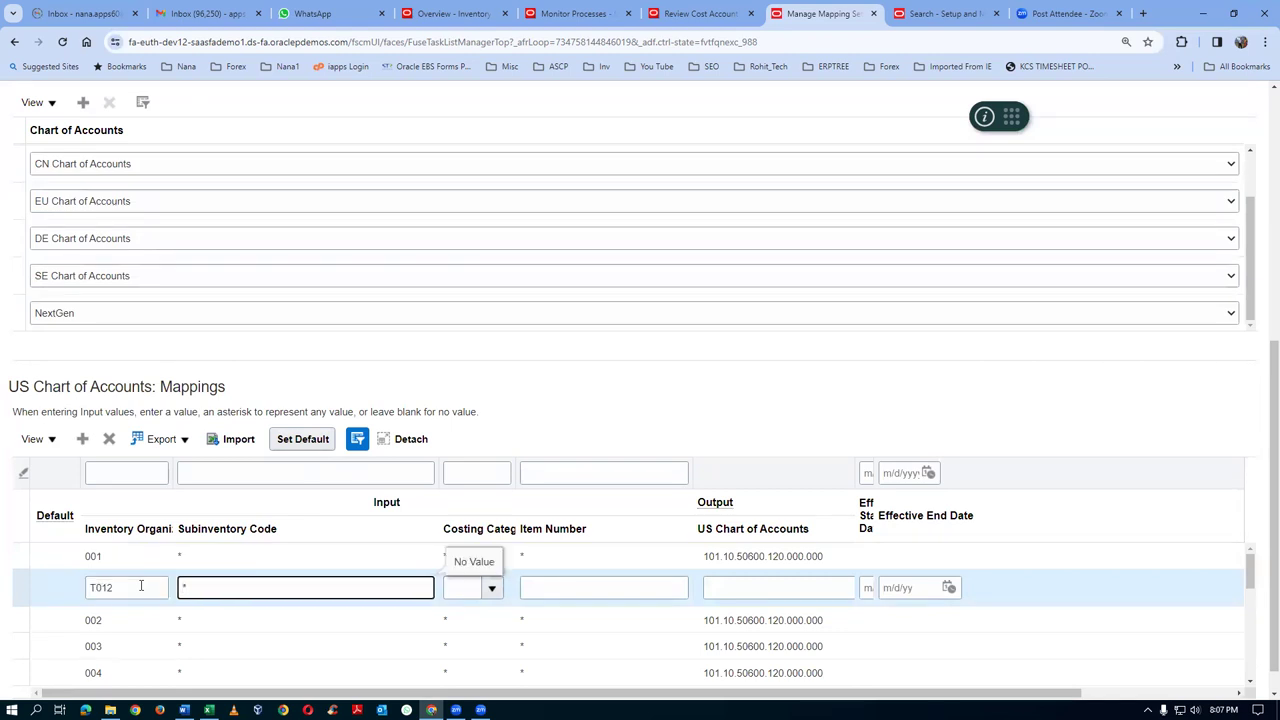
left_click(491, 588)
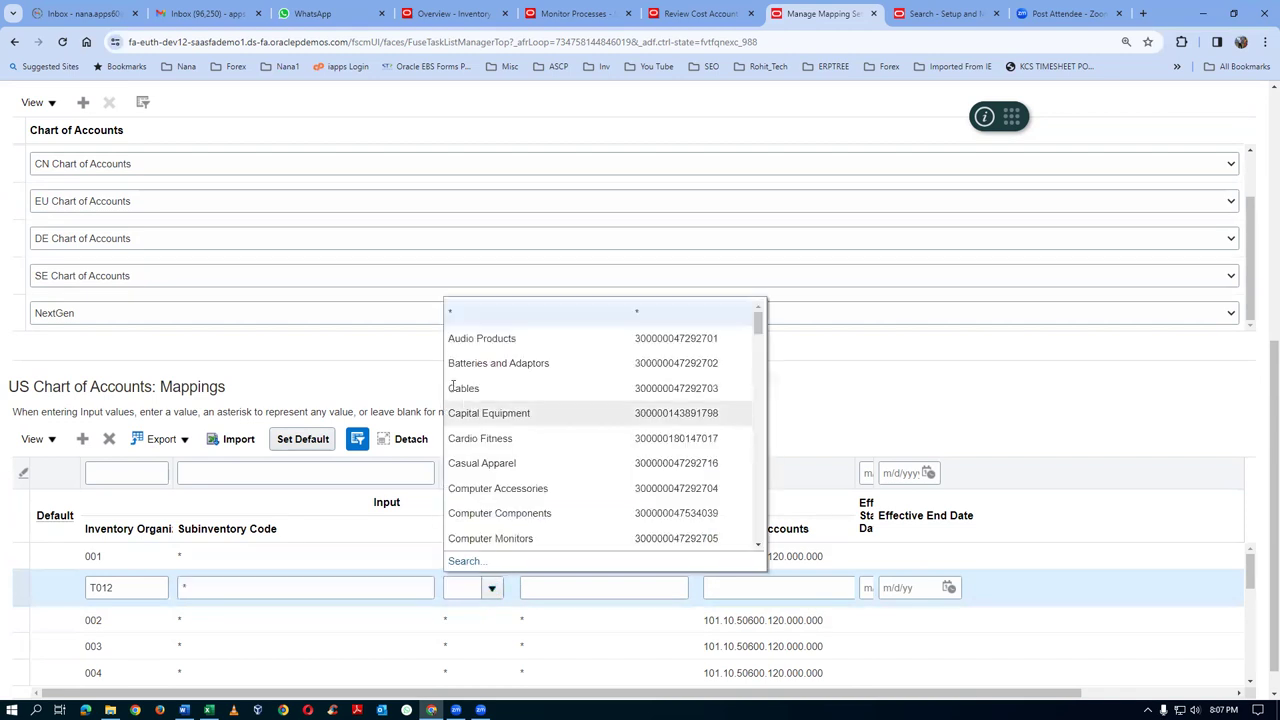
left_click(452, 314)
left_click(546, 592)
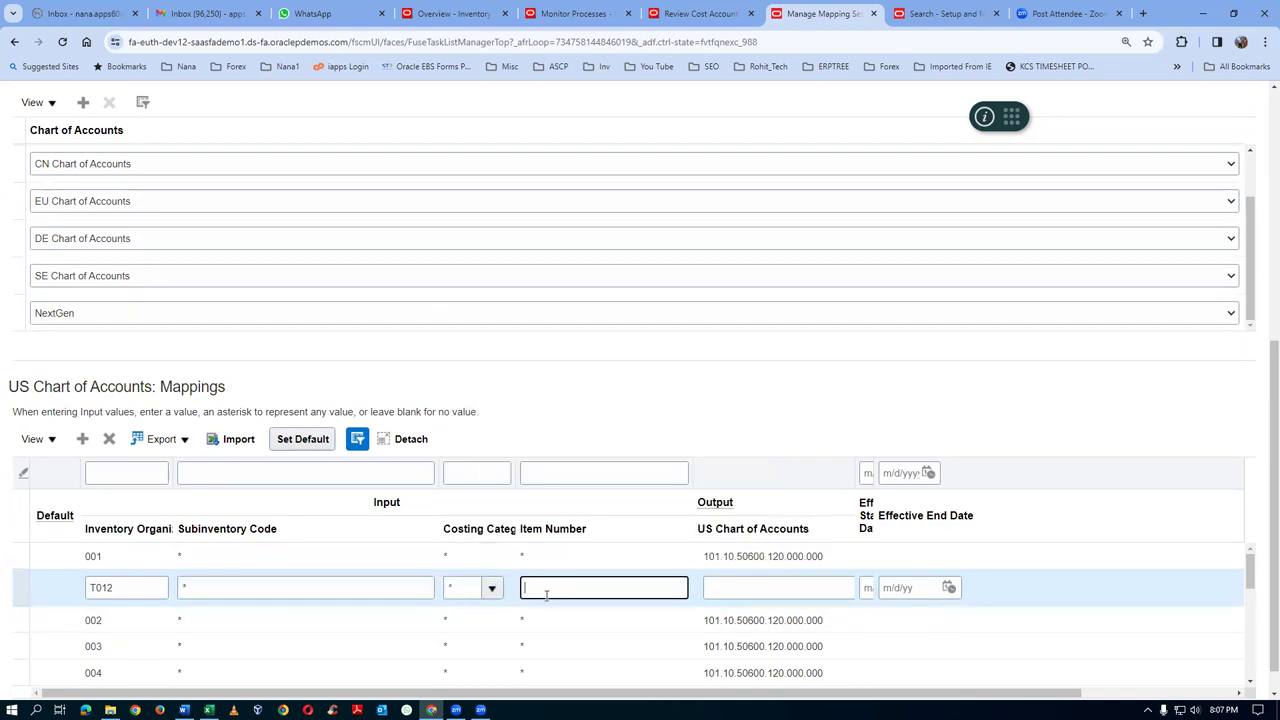
type("*")
Set the T012 mapping's output to the copied combination 101.10.50600.120.000.000, then save and close the Receiving Inspection mapping set
left_click(713, 588)
key("ctrl+v")
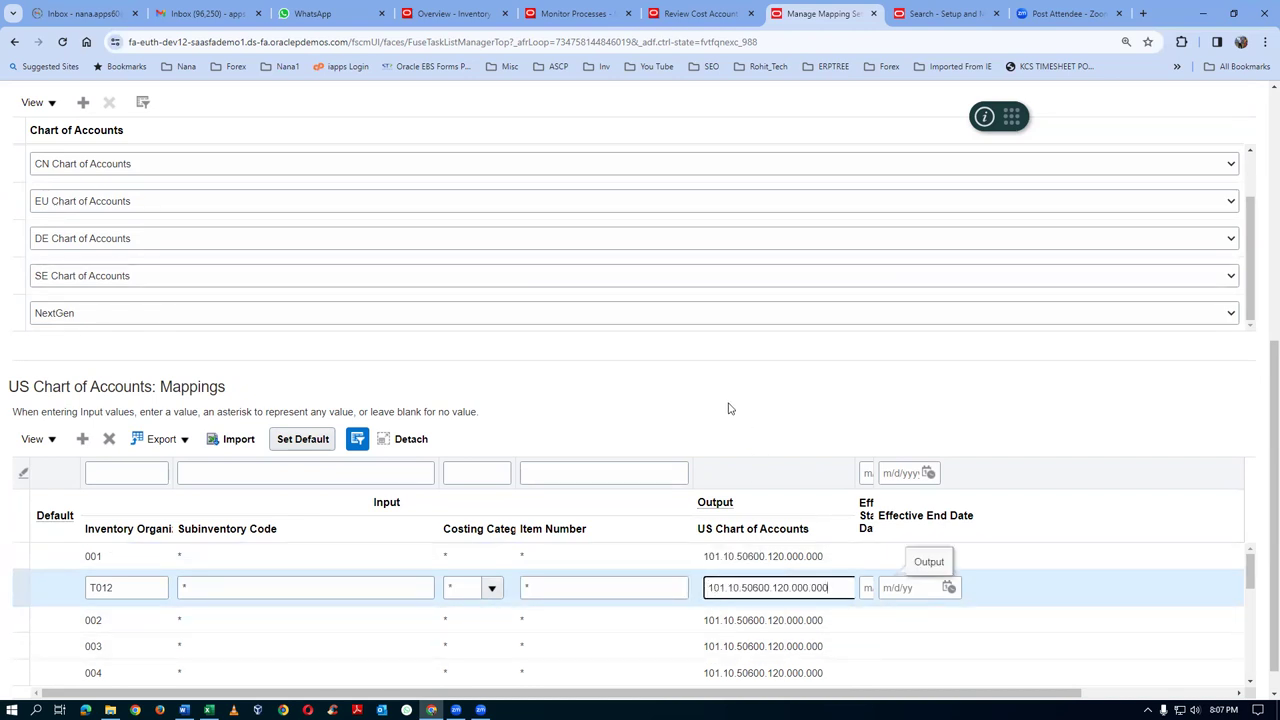
left_click(729, 408)
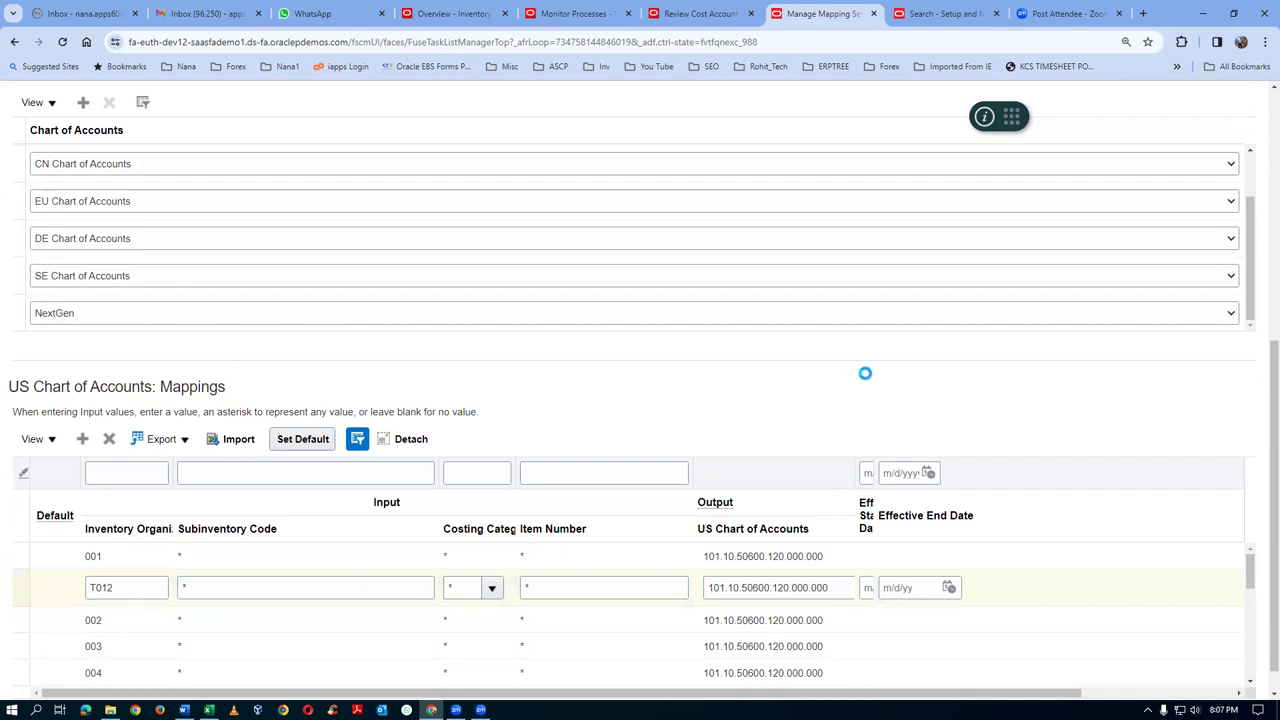
scroll(862, 413, "up", 5)
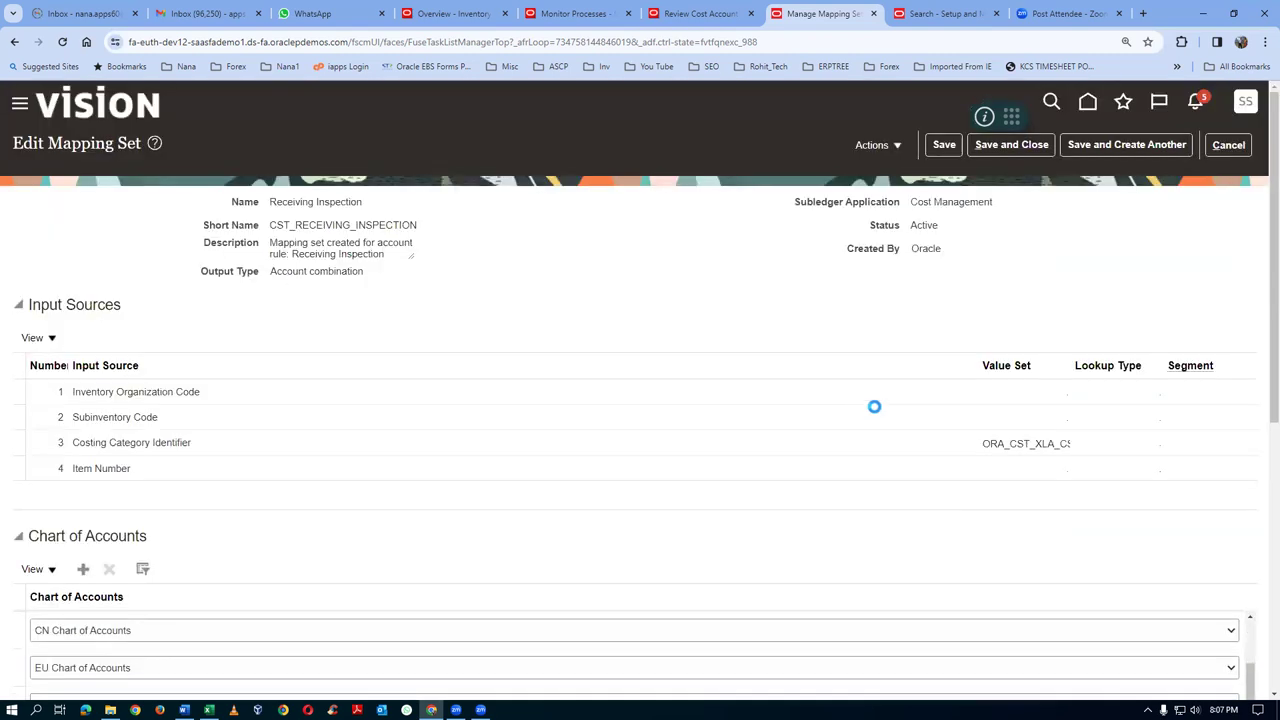
left_click(1033, 147)
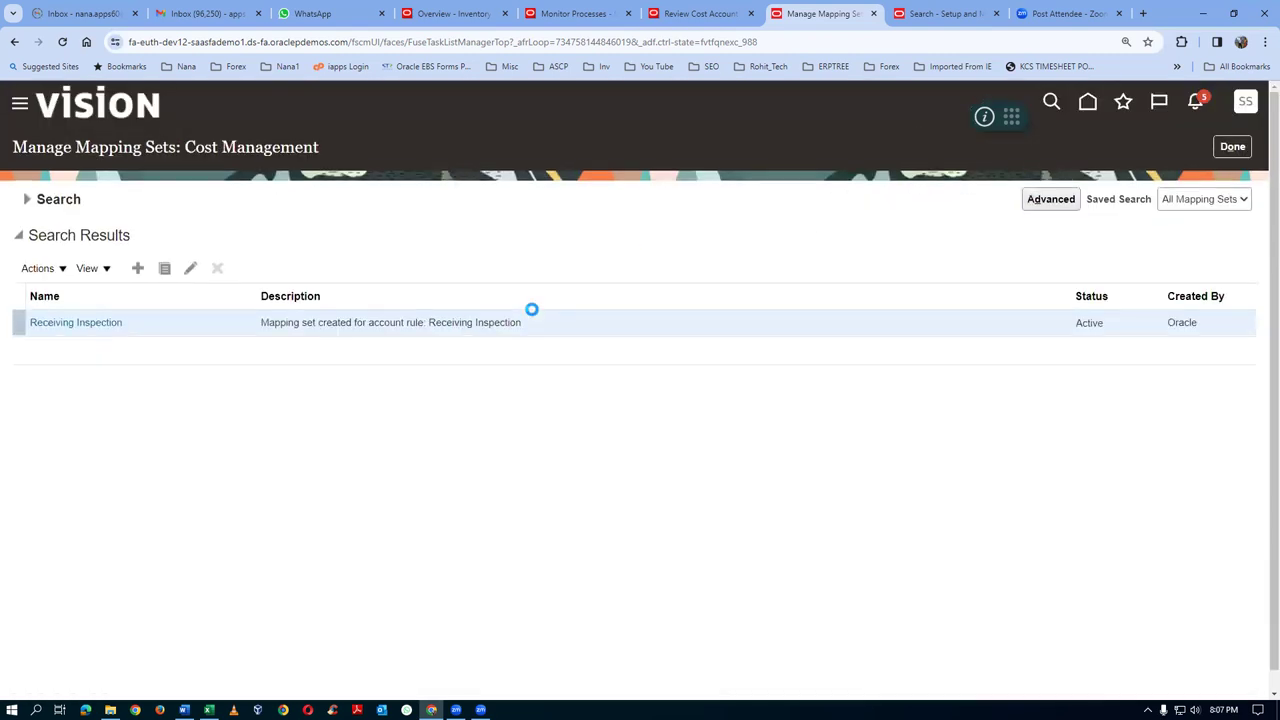
Switch to the Excel workbook, fill the Receiving inspection row 34 with blue, and save the workbook
key("alt+Tab")
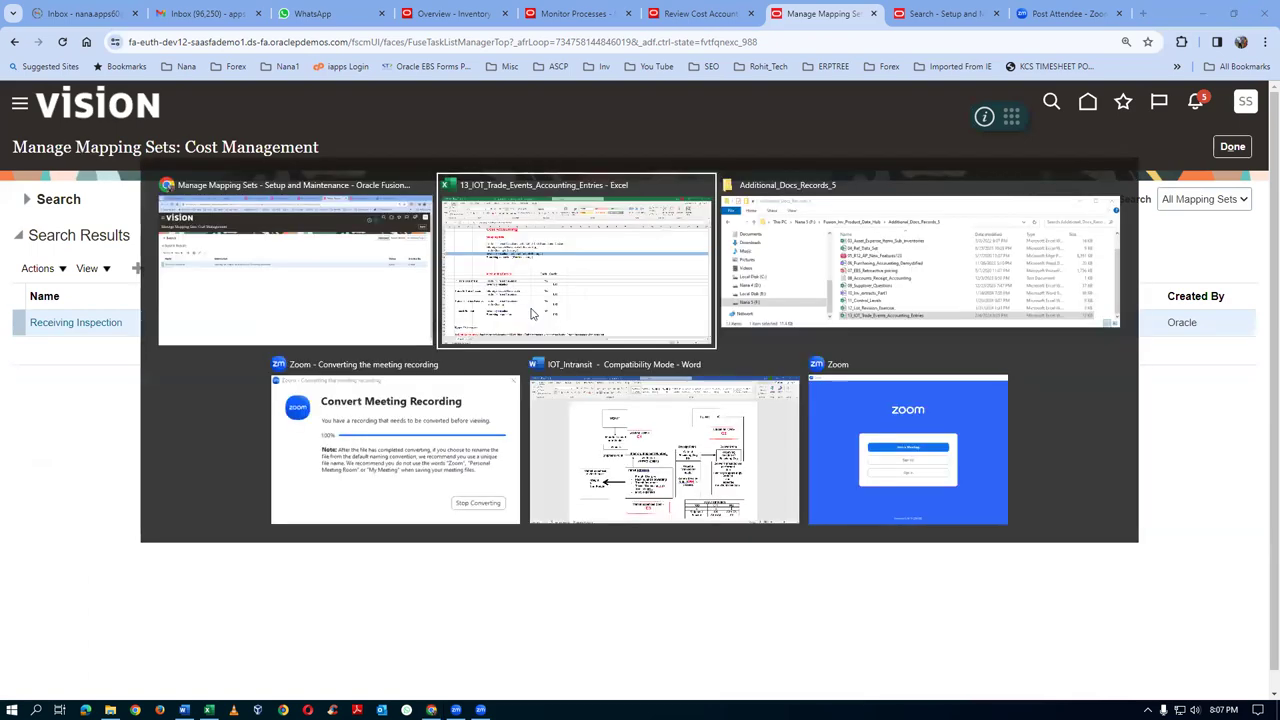
left_click(16, 289)
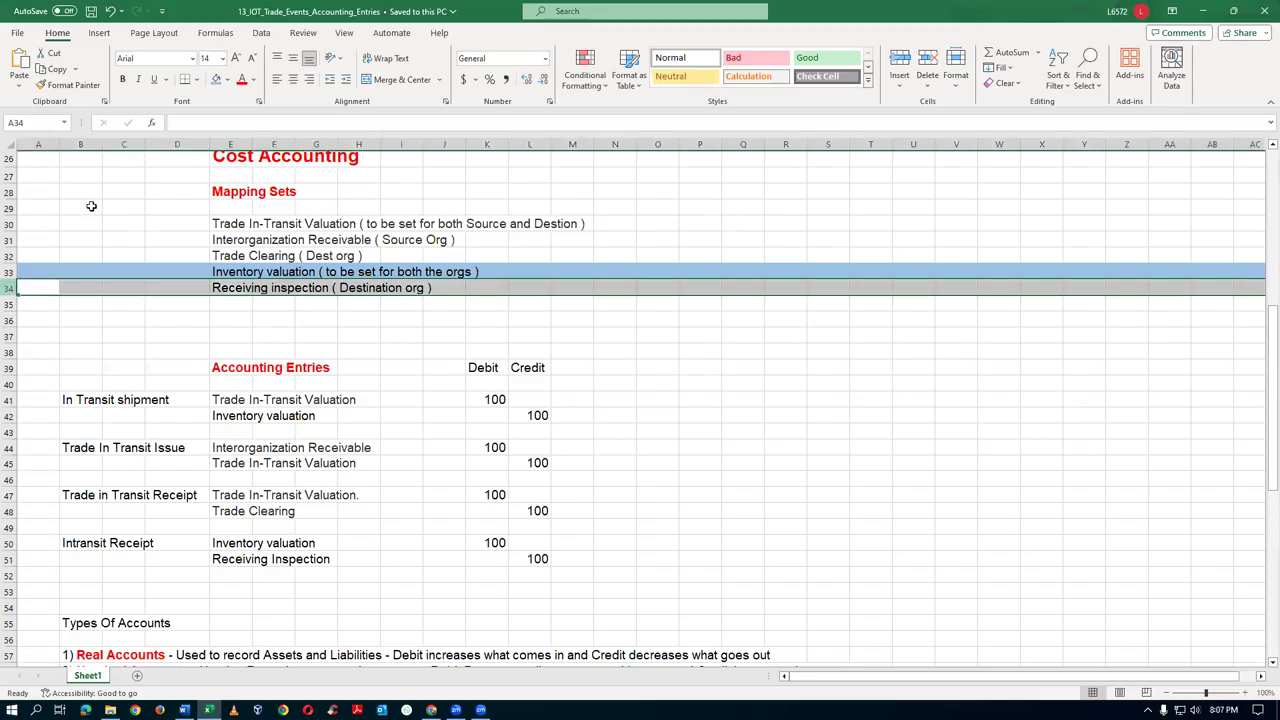
left_click(214, 79)
left_click(288, 337)
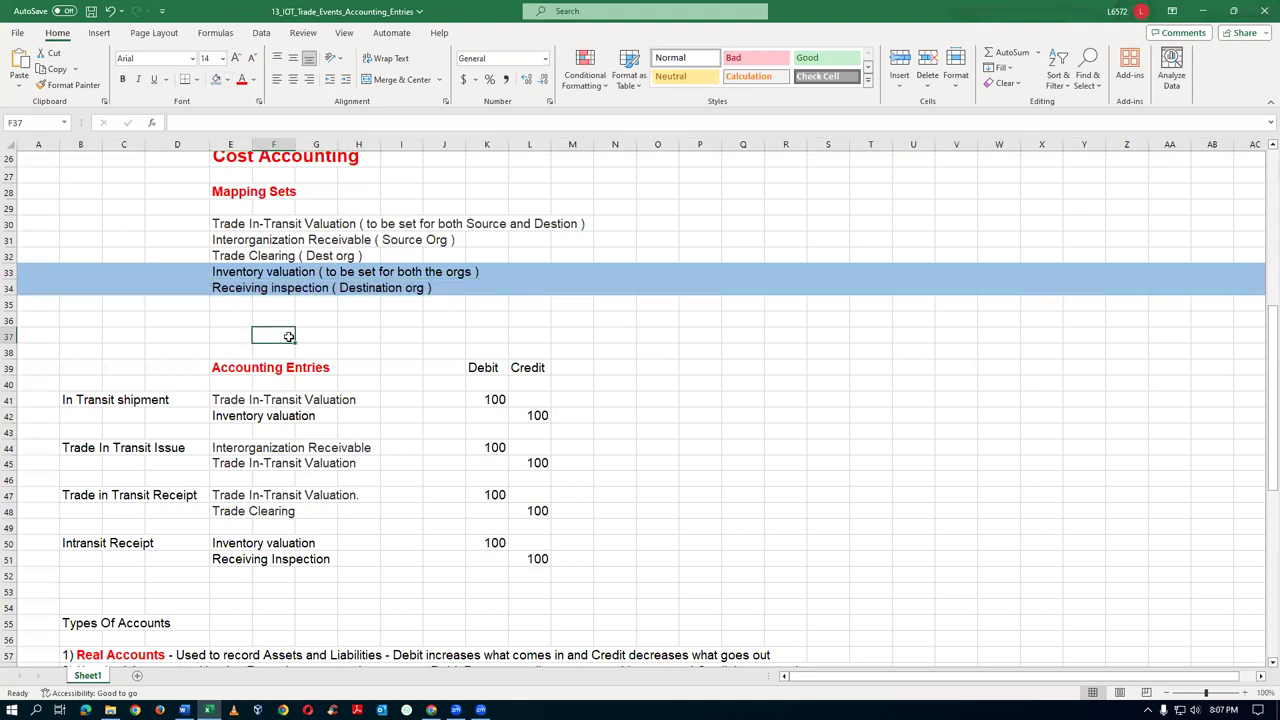
key("ctrl+s")
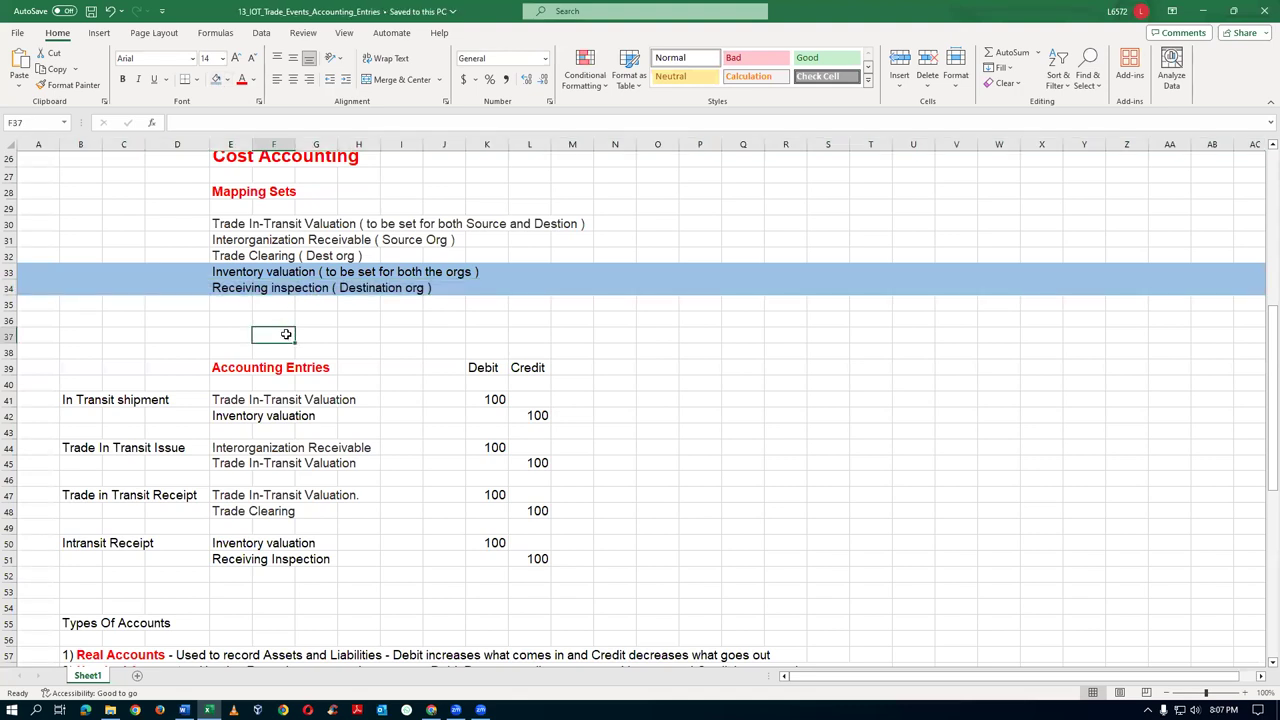
Return to Review Cost Accounting Distributions in the browser, close the Intransit Receipt details, and open the Trade In Transit Receipt transaction's details
key("alt+Tab")
key("ctrl+shift+Tab")
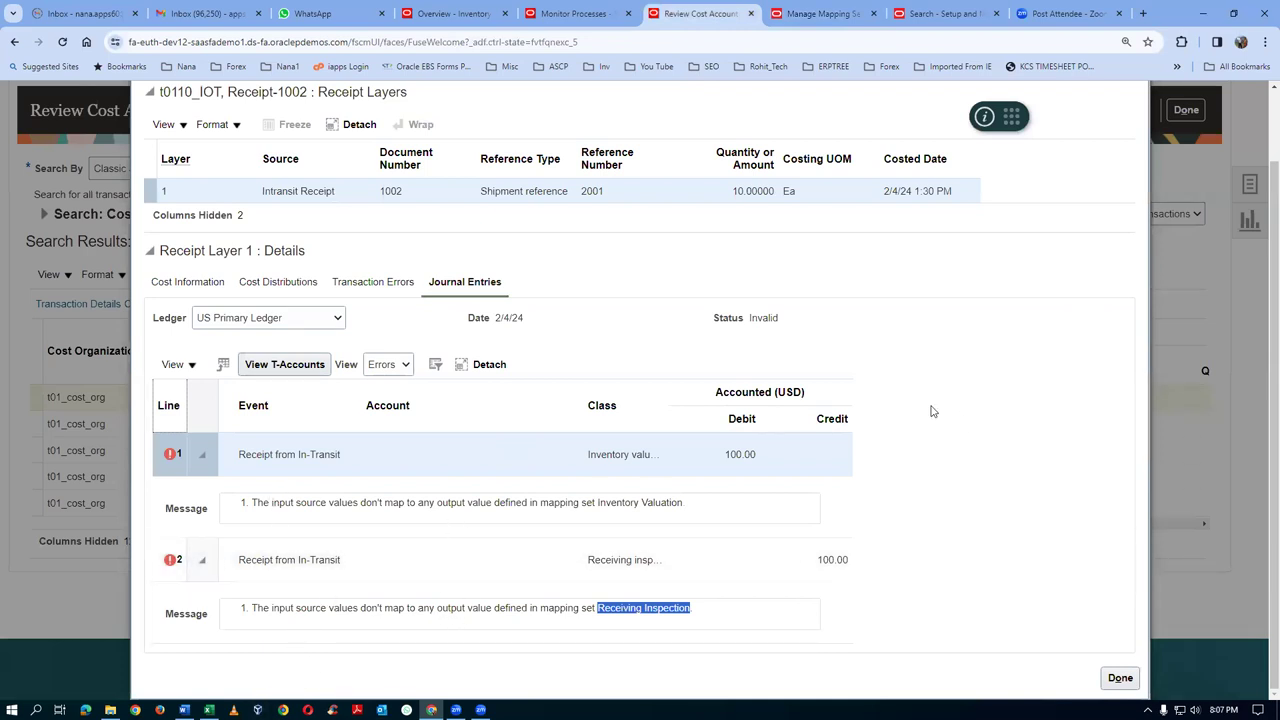
scroll(931, 409, "up", 1)
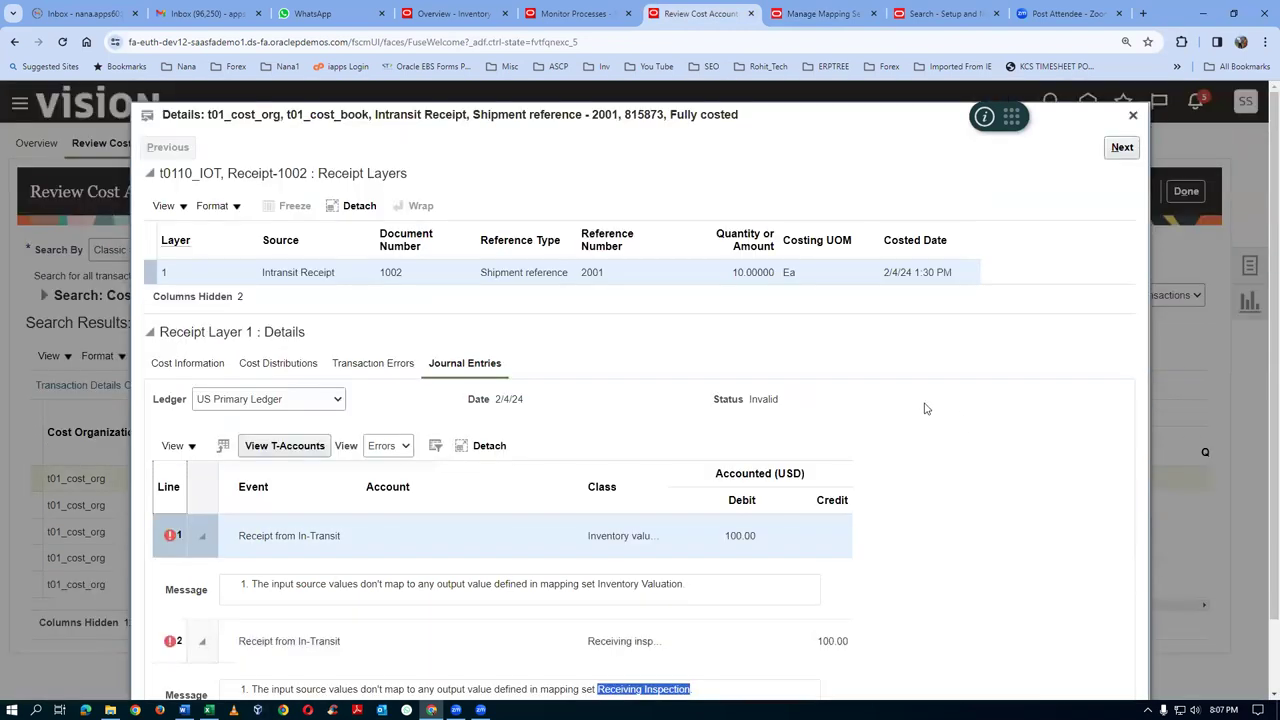
left_click(1133, 116)
left_click(682, 510)
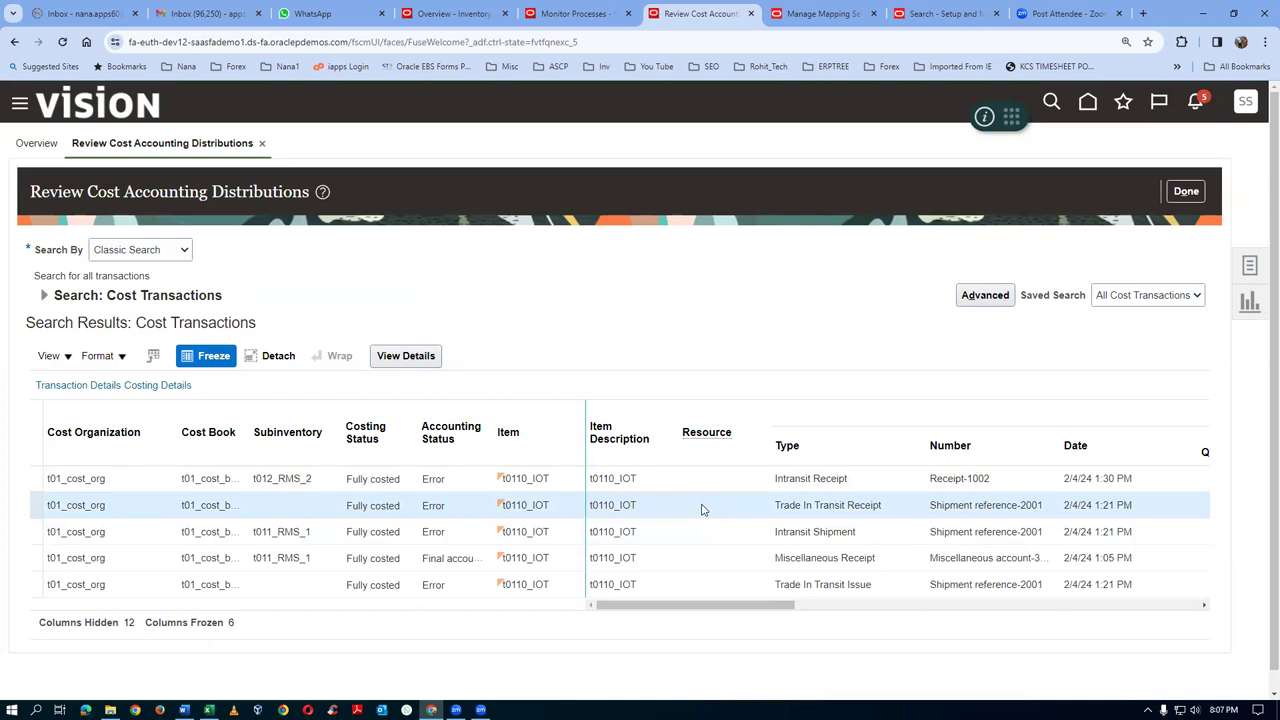
left_click(395, 362)
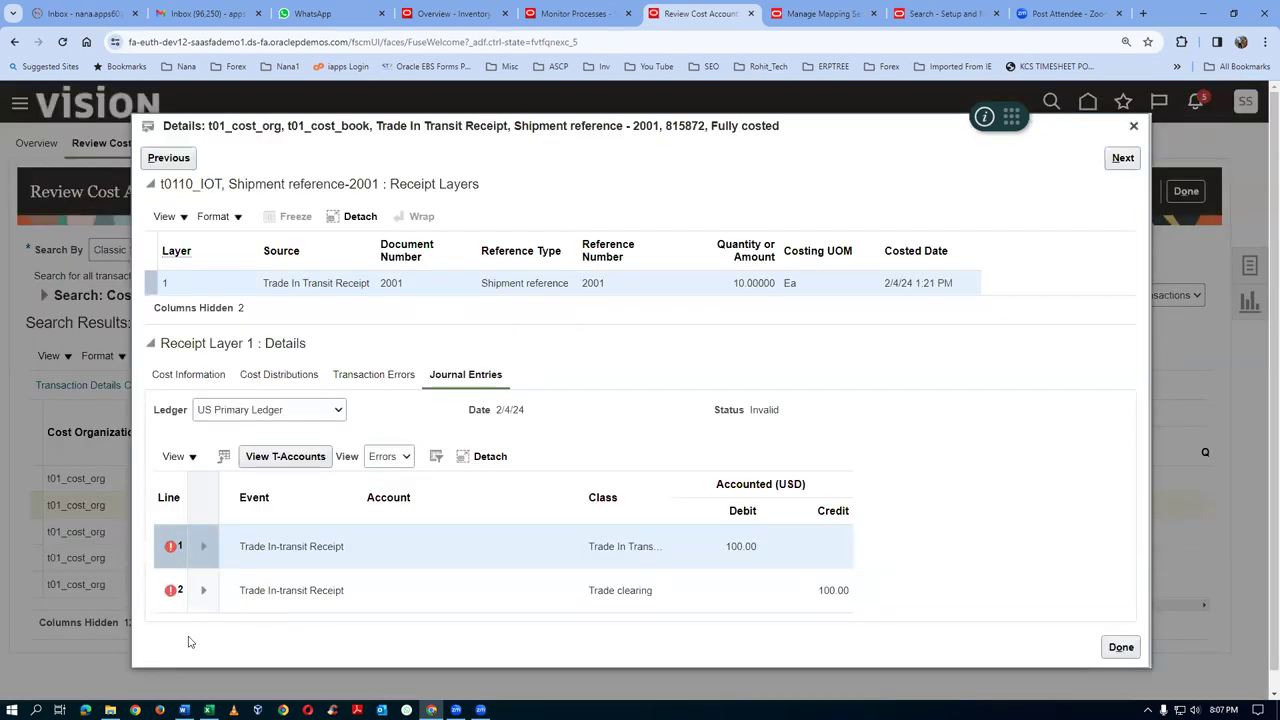
Expand the first Trade In-transit Receipt journal line's error and copy the mapping set name Trade In-Transit Valuation
left_click(203, 546)
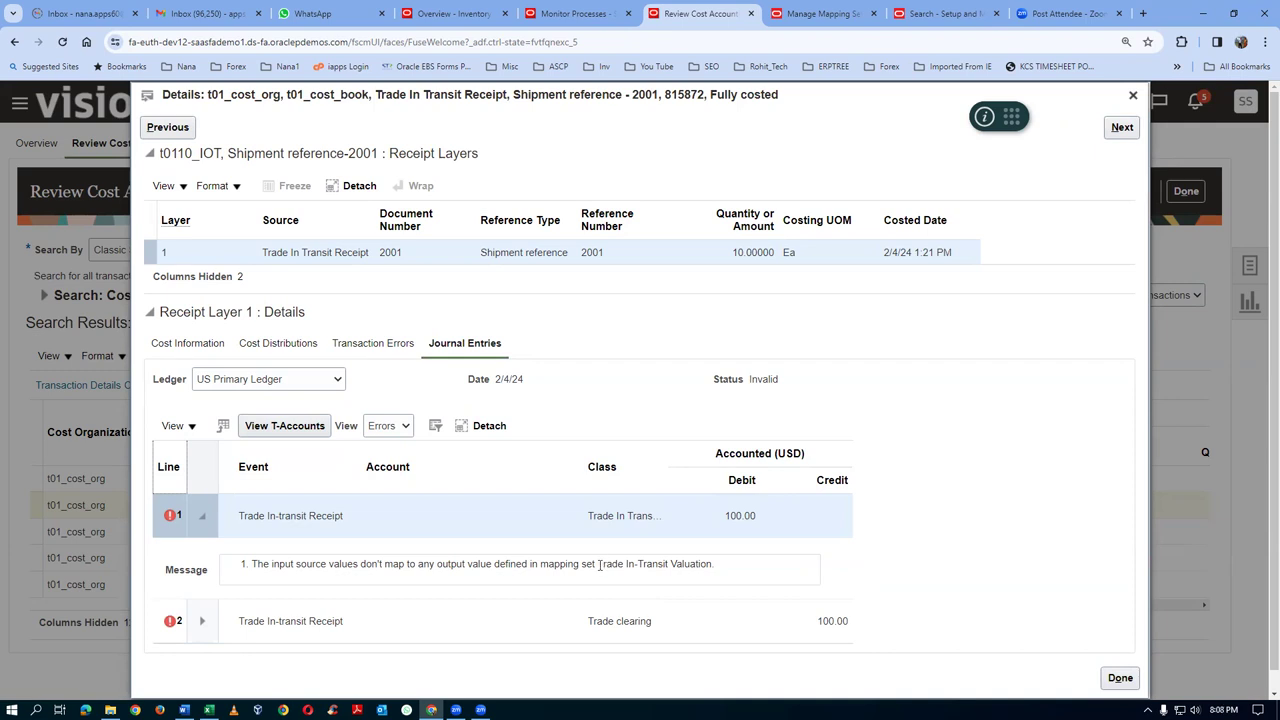
left_click_drag(598, 564, 710, 579)
key("ctrl+c")
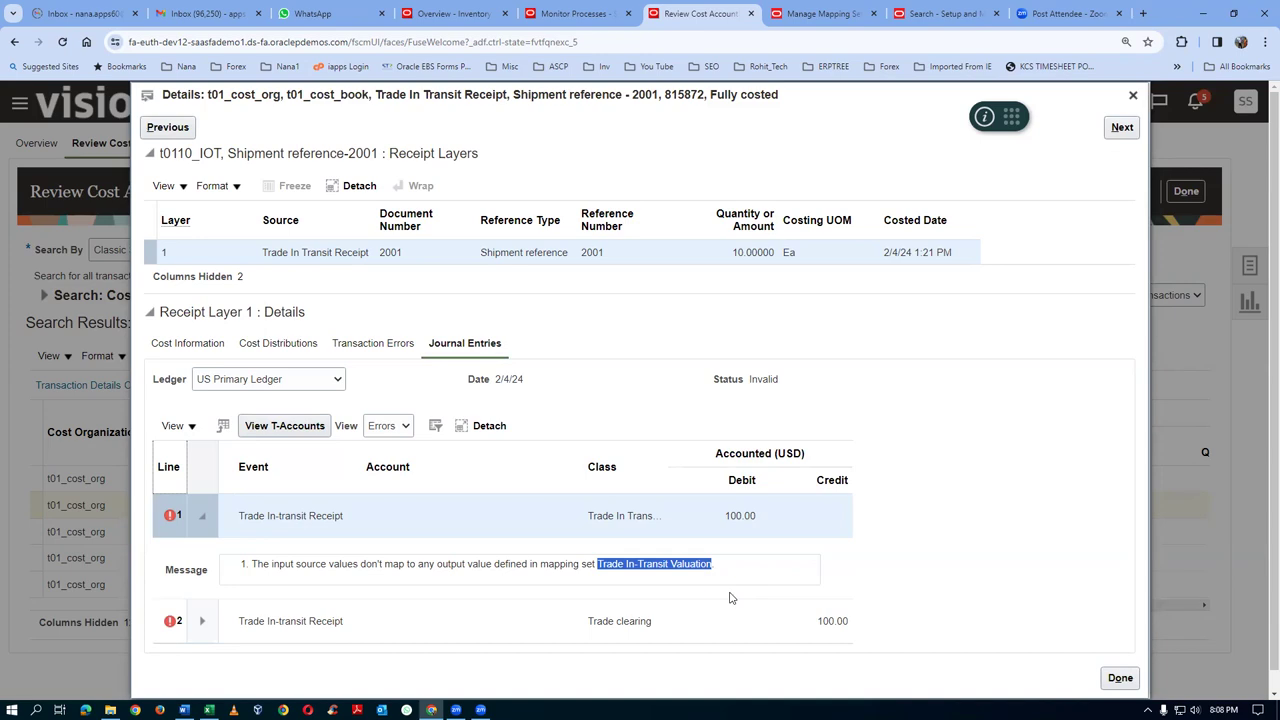
Check the Excel workbook's mapping set list for the organizations that Trade In-Transit Valuation must be set for
key("alt+Tab")
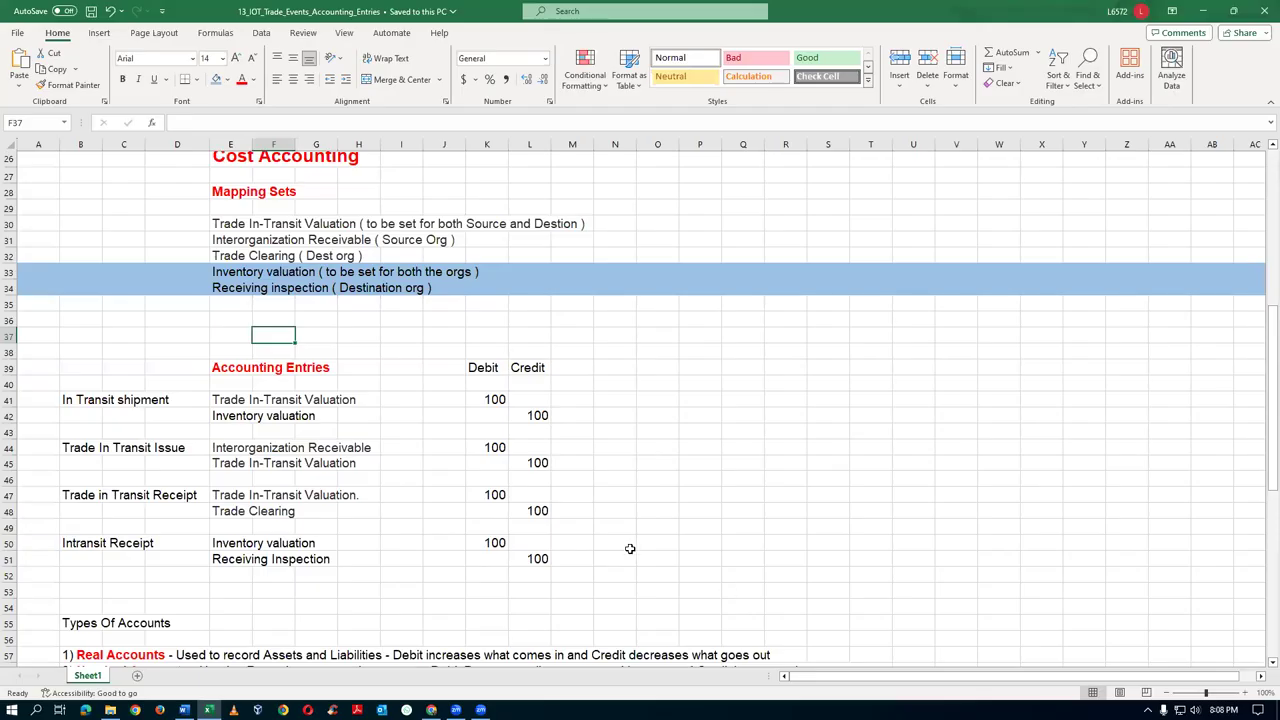
left_click(254, 226)
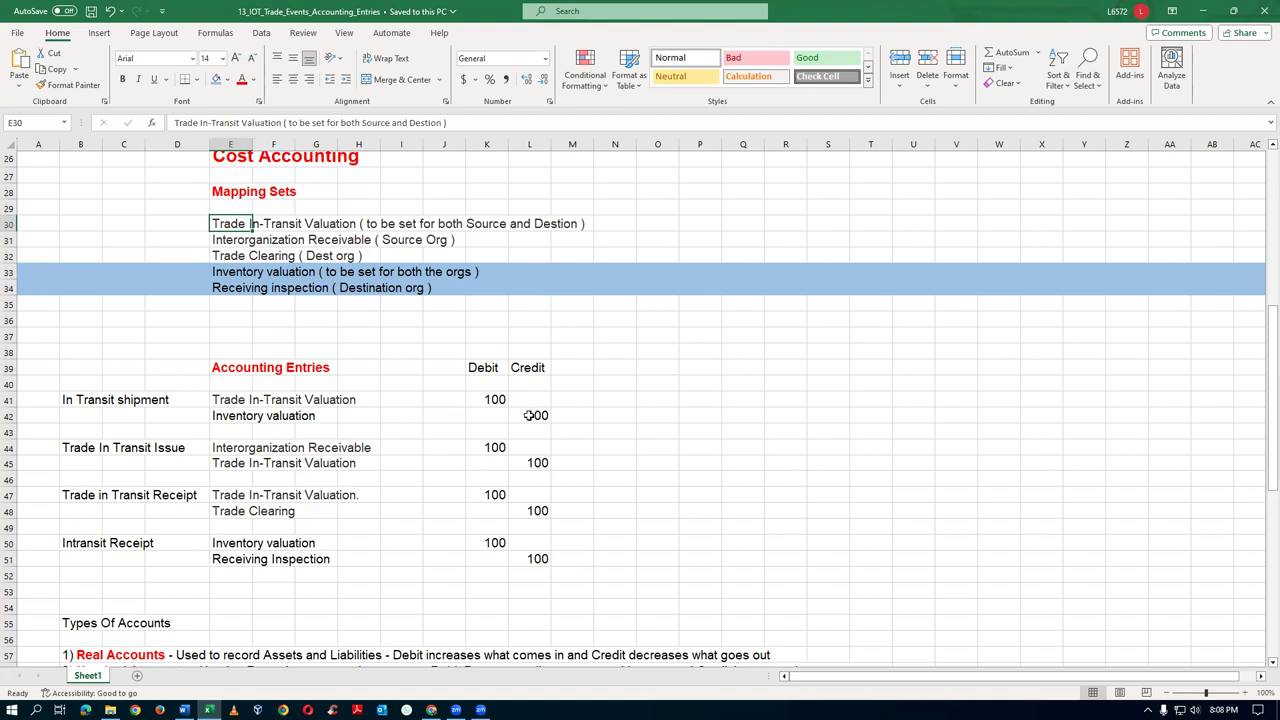
left_click(180, 225)
left_click(226, 228)
left_click(167, 226)
left_click(130, 225)
left_click(181, 224)
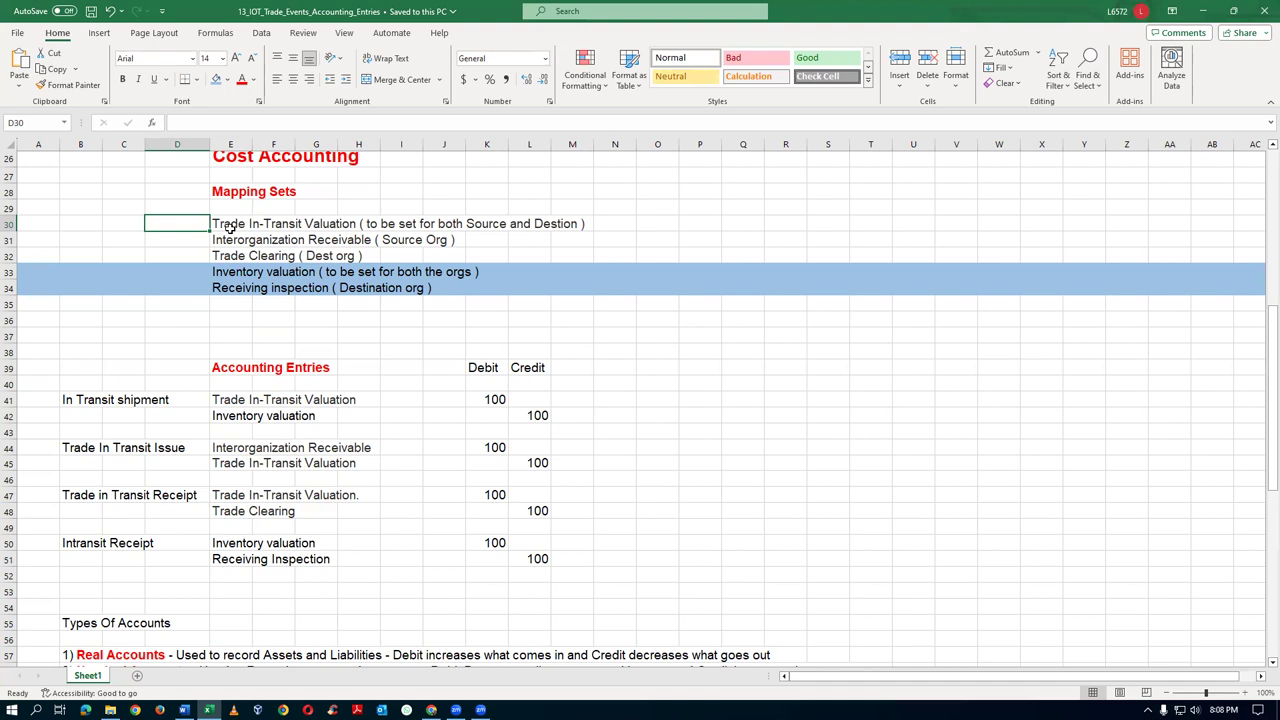
left_click(230, 228)
left_click(168, 227)
Return to the Cost Management mapping sets in the browser, search for Trade In-Transit Valuation, and open that set for editing
key("alt+Tab")
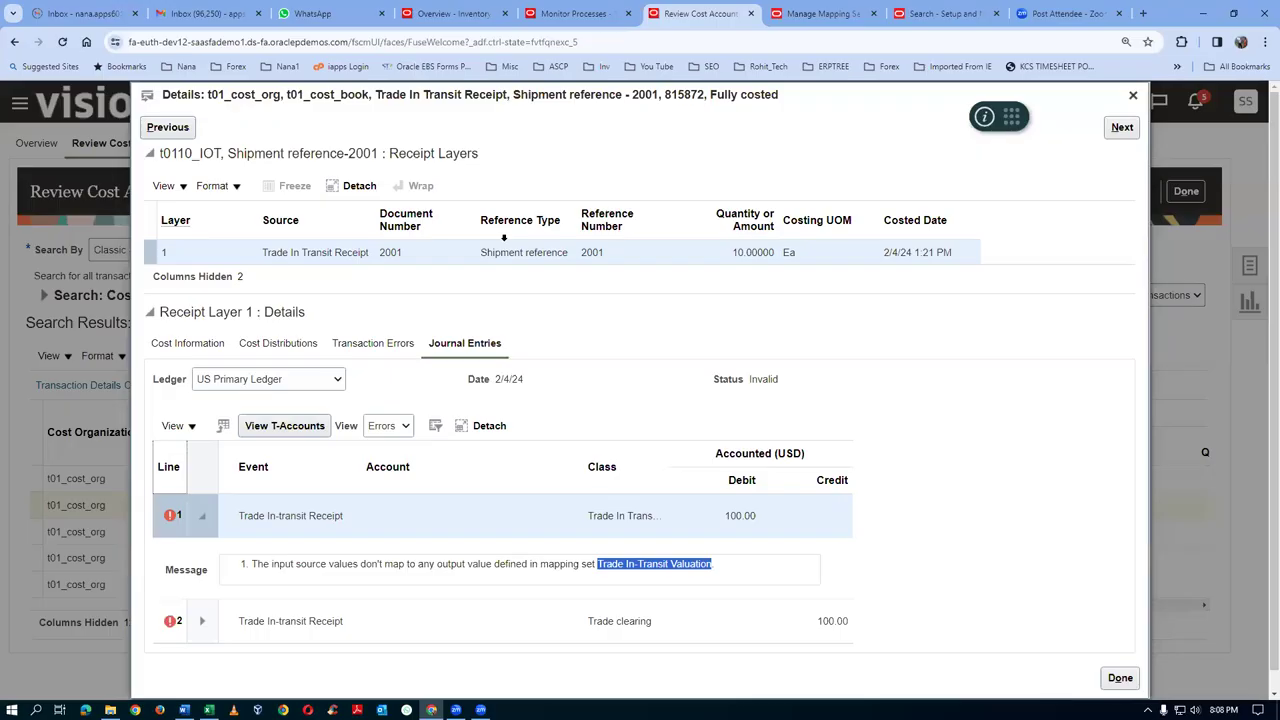
left_click(825, 13)
left_click(26, 200)
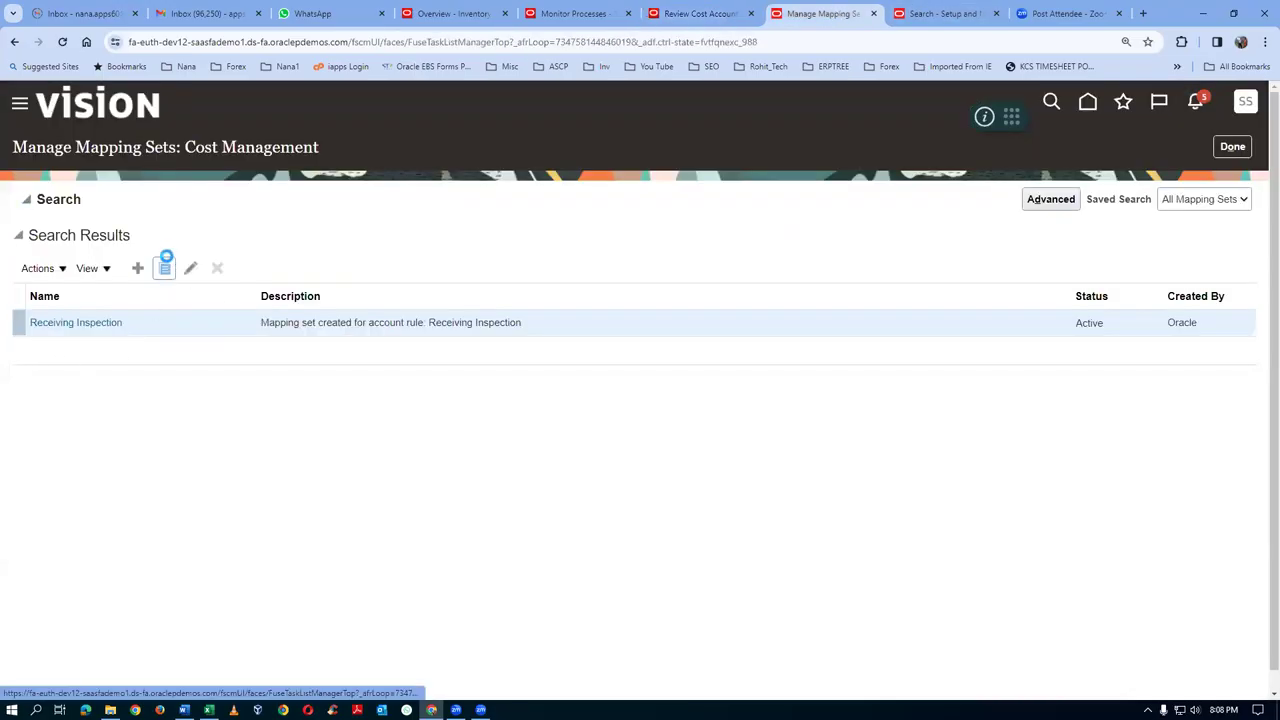
left_click_drag(317, 227, 3, 245)
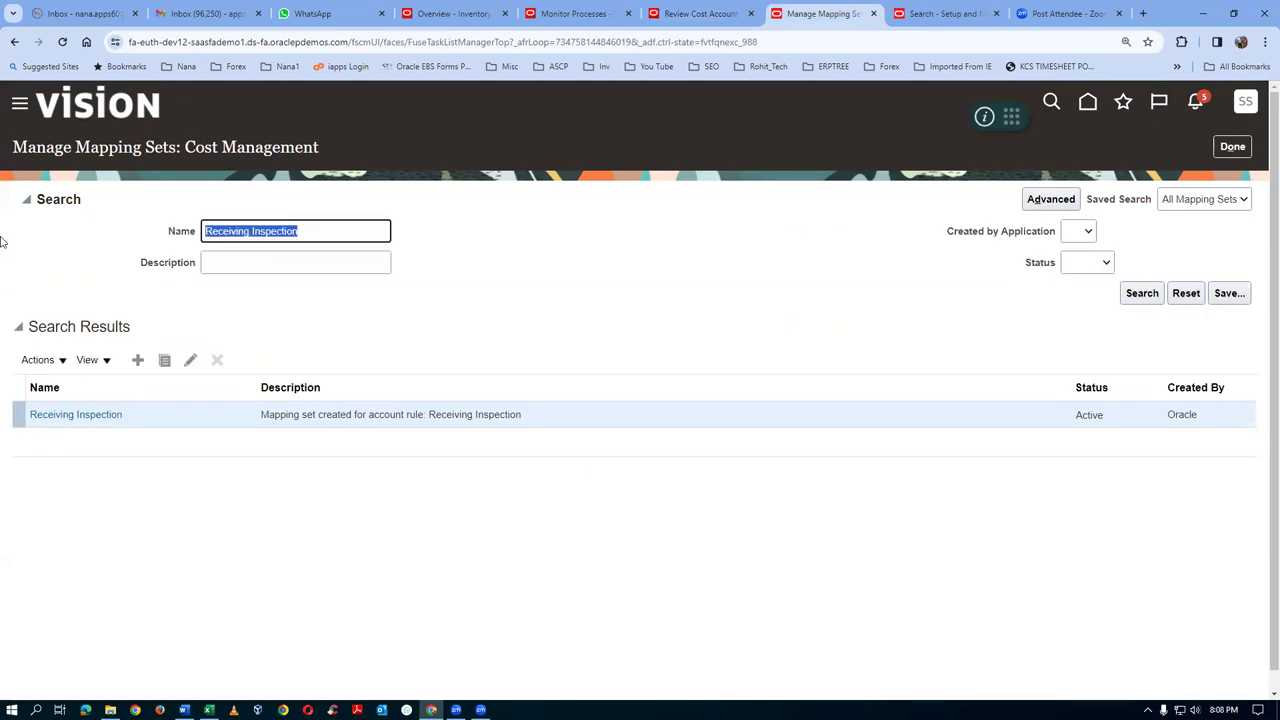
key("ctrl+v")
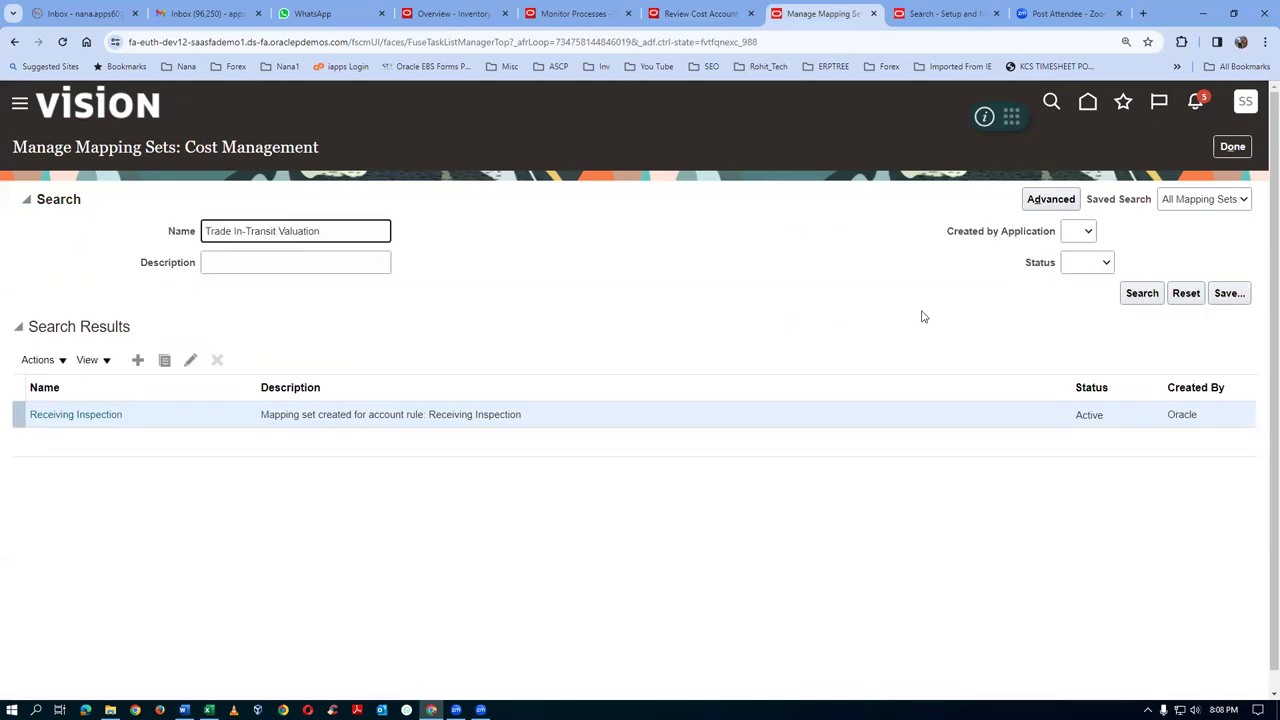
left_click(1141, 294)
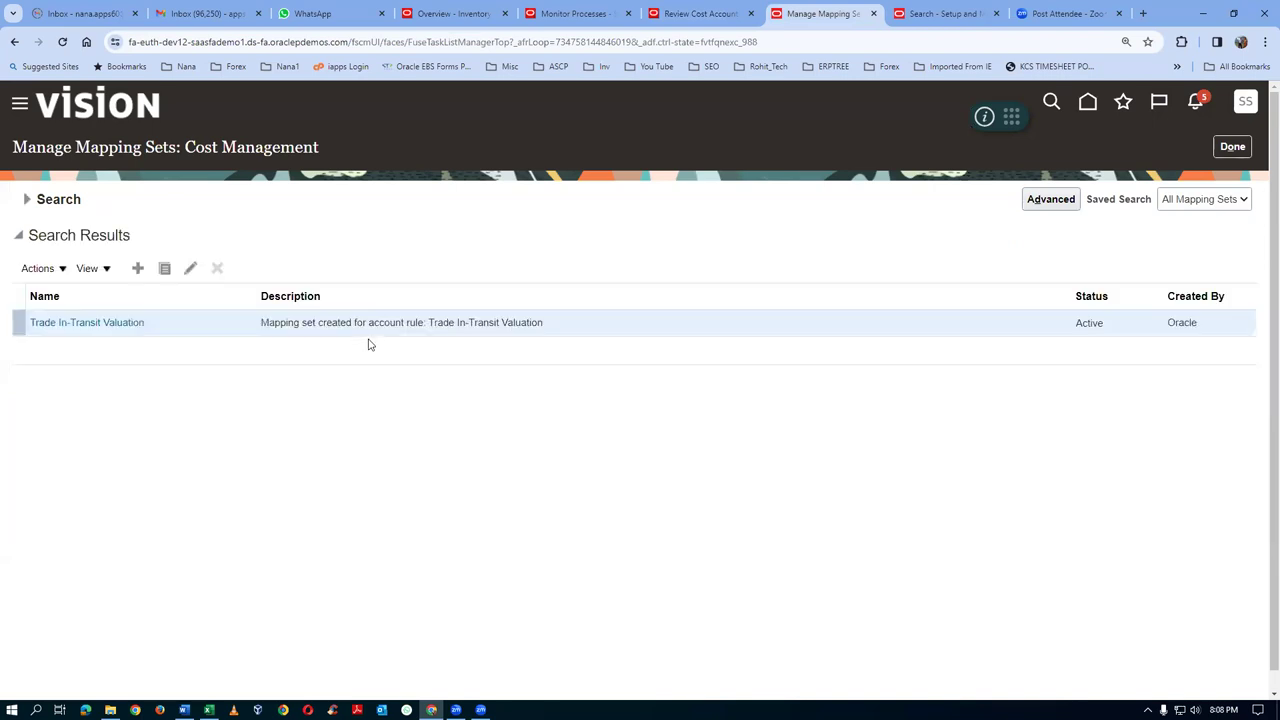
left_click(63, 326)
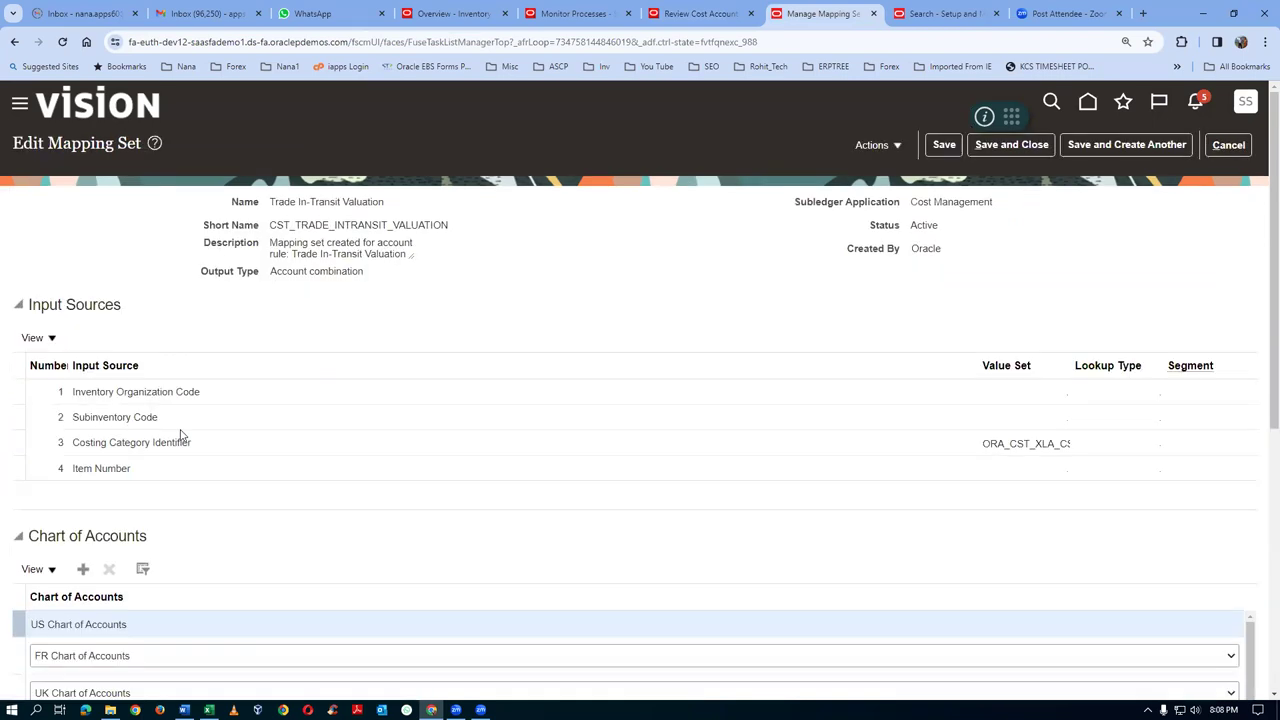
Copy the US Chart of Accounts output combination of organization 001 in the Trade In-Transit Valuation mappings
scroll(181, 436, "down", 2)
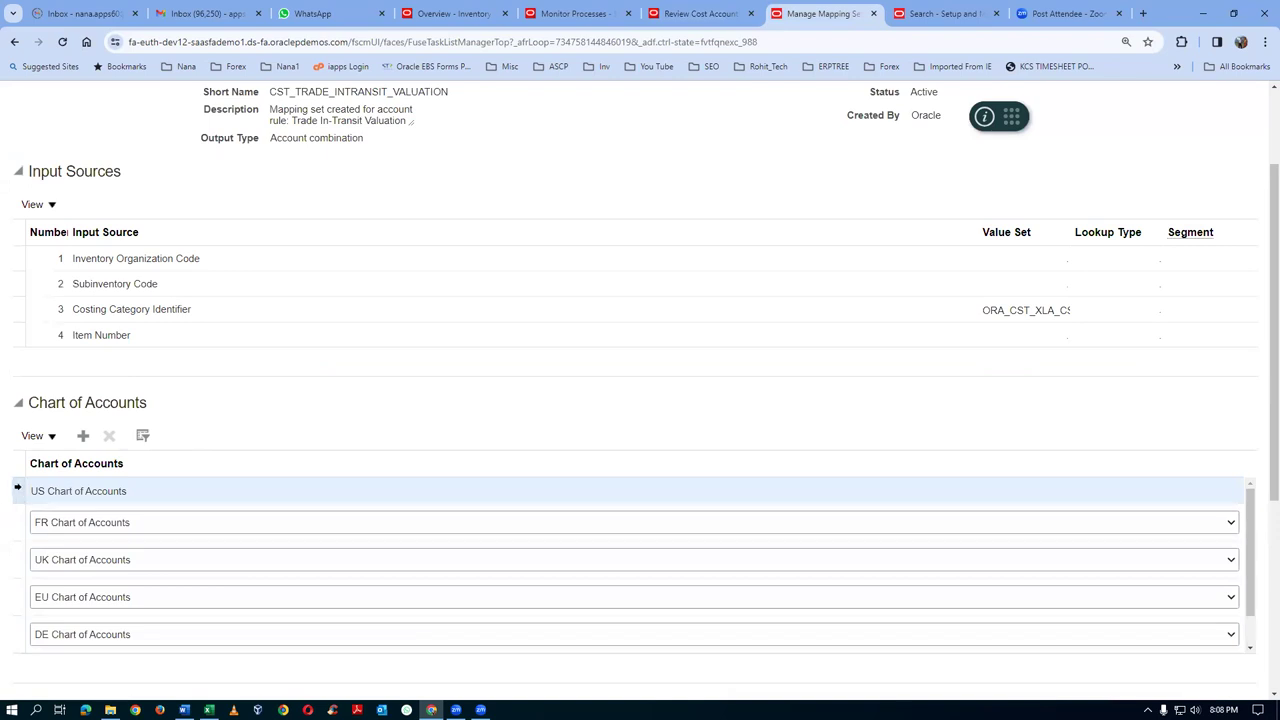
scroll(282, 520, "down", 5)
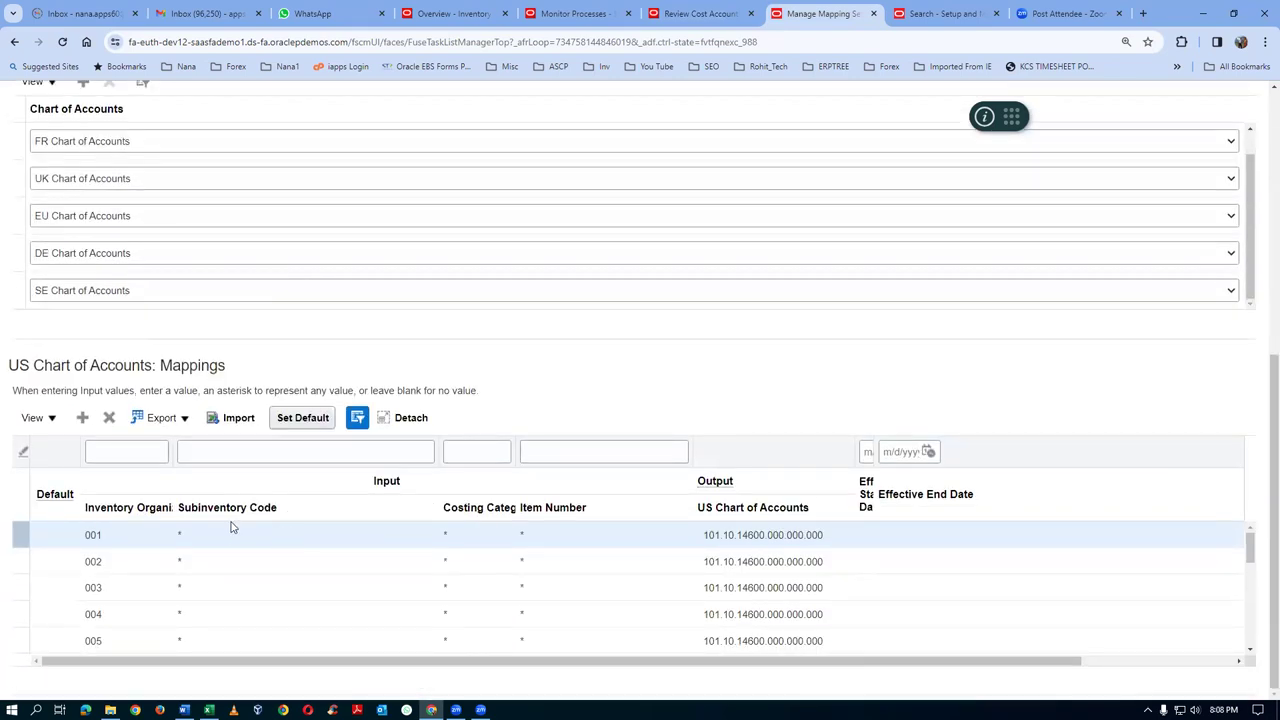
left_click(760, 537)
scroll(790, 545, "up", 5)
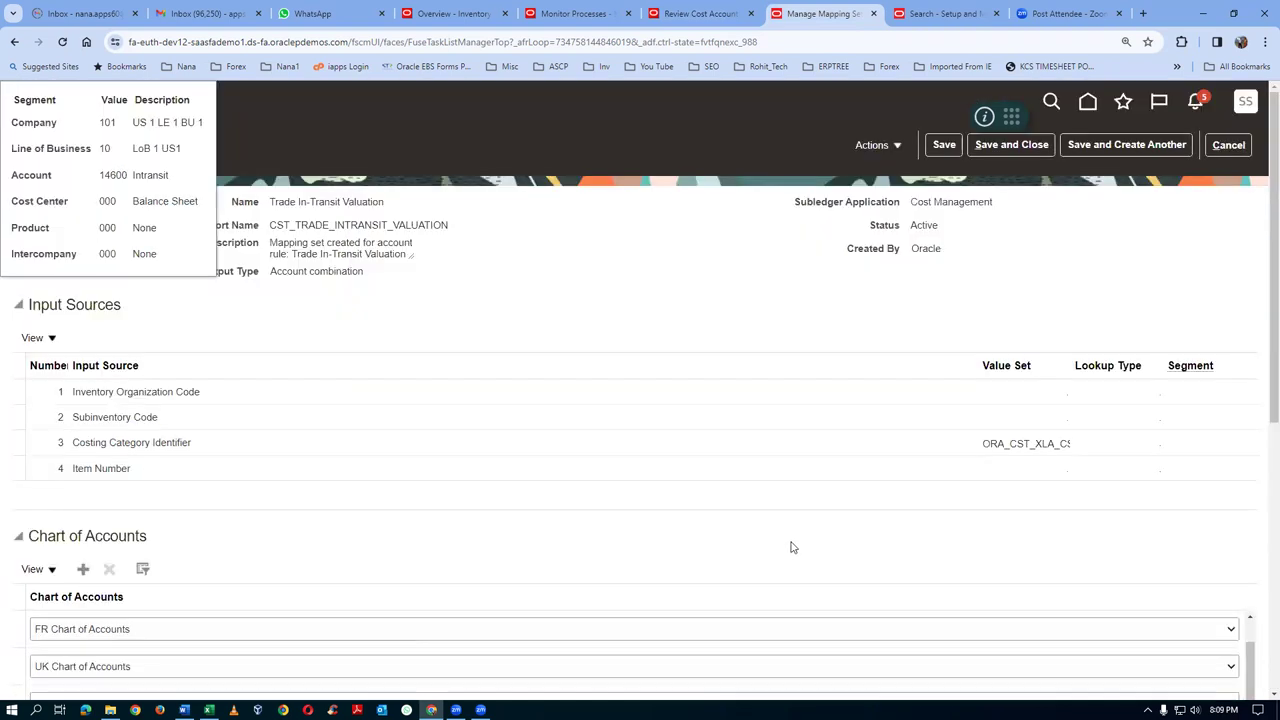
scroll(790, 547, "down", 5)
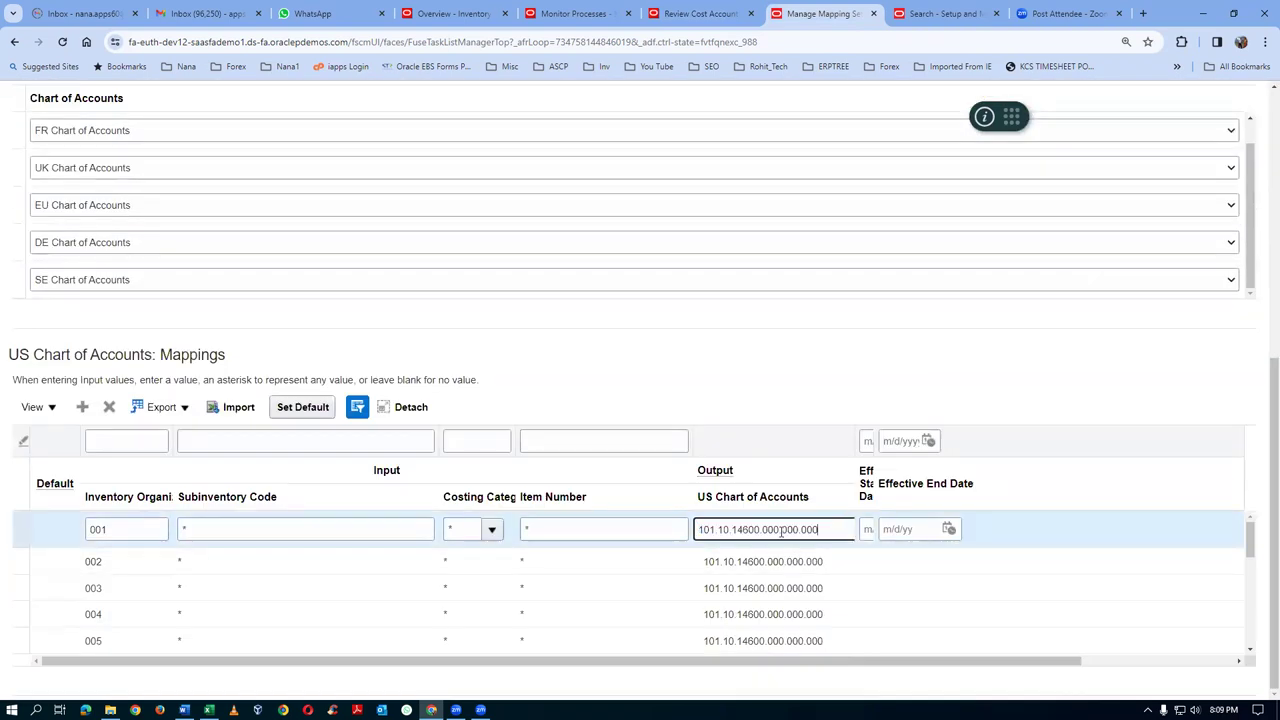
double_click(781, 531)
key("ctrl+c")
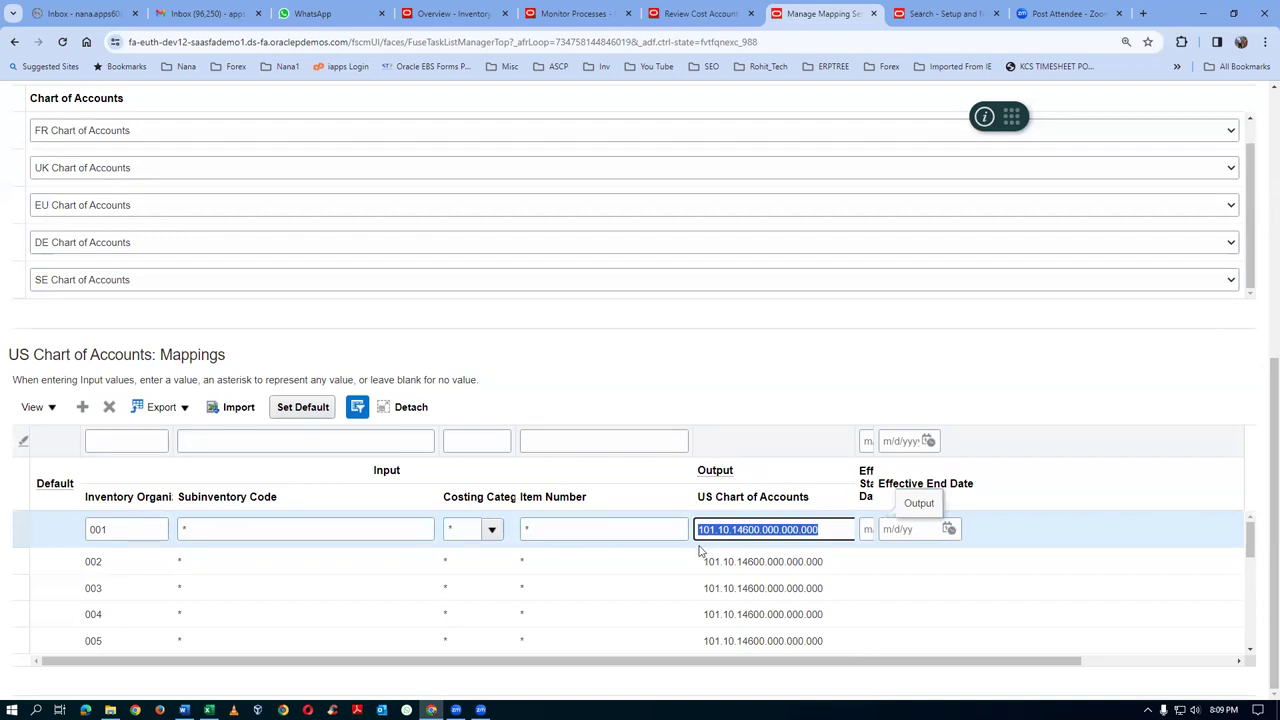
Add a US Chart of Accounts mapping for organization T011 with * for subinventory, costing category and item number, and output 101.10.14600.000.000.000
left_click(82, 410)
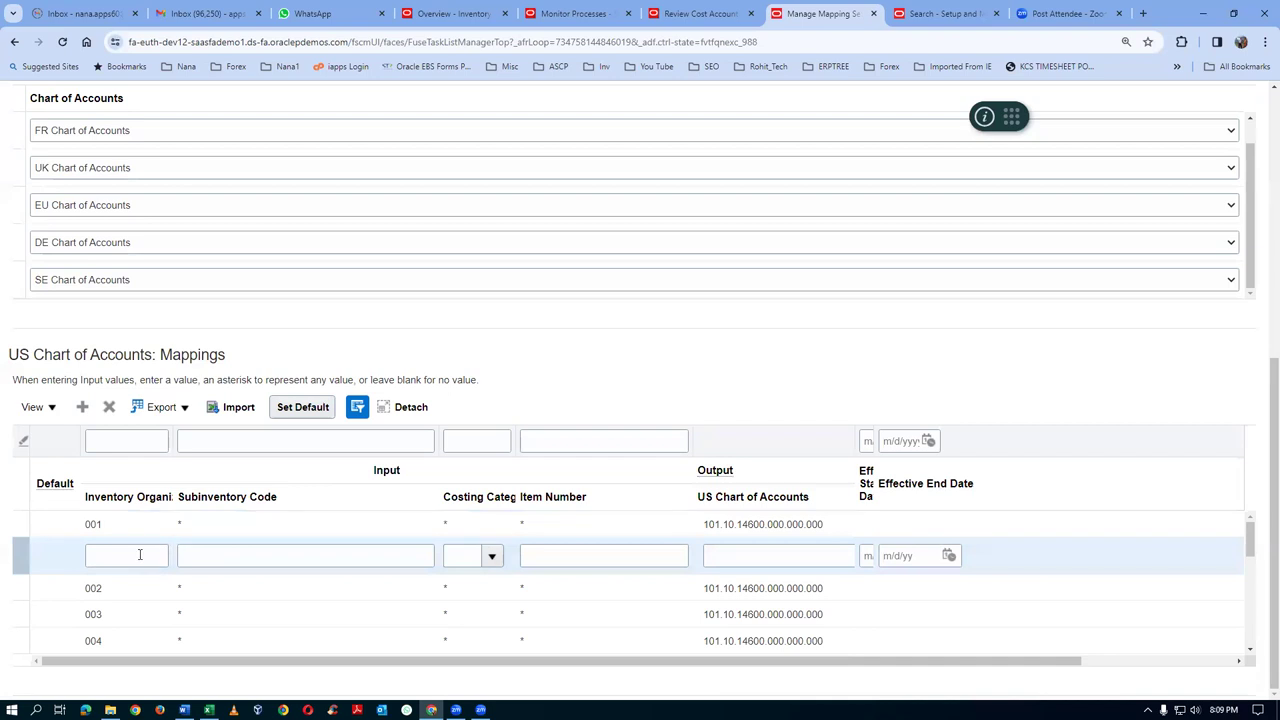
left_click(141, 556)
type("T011")
key("Tab")
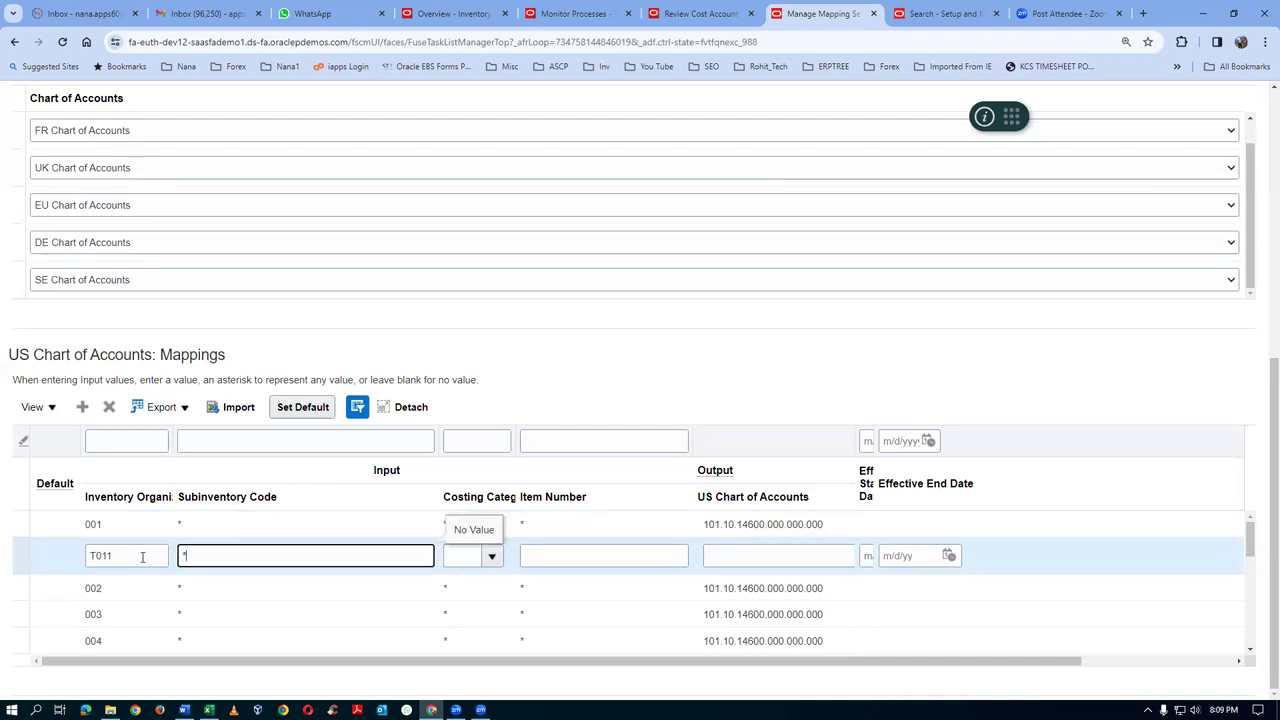
type("*")
left_click(491, 556)
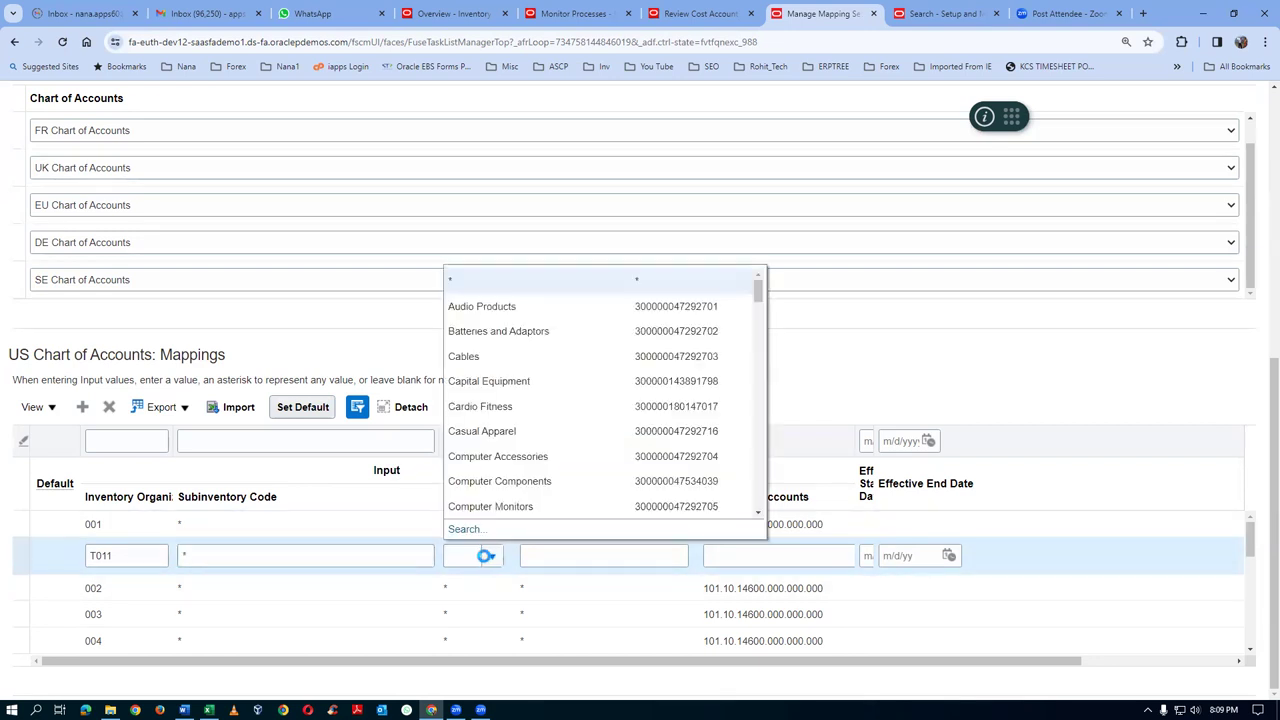
left_click(470, 285)
left_click(549, 557)
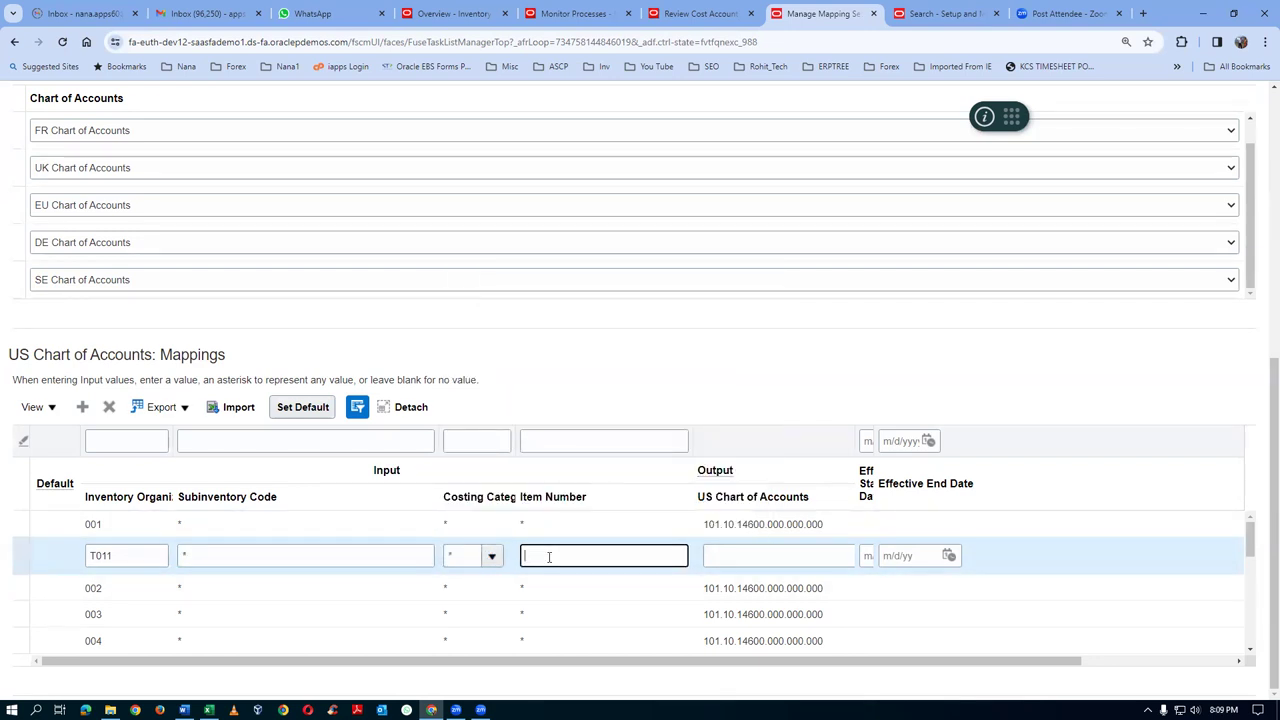
type("*")
left_click(737, 565)
key("ctrl+v")
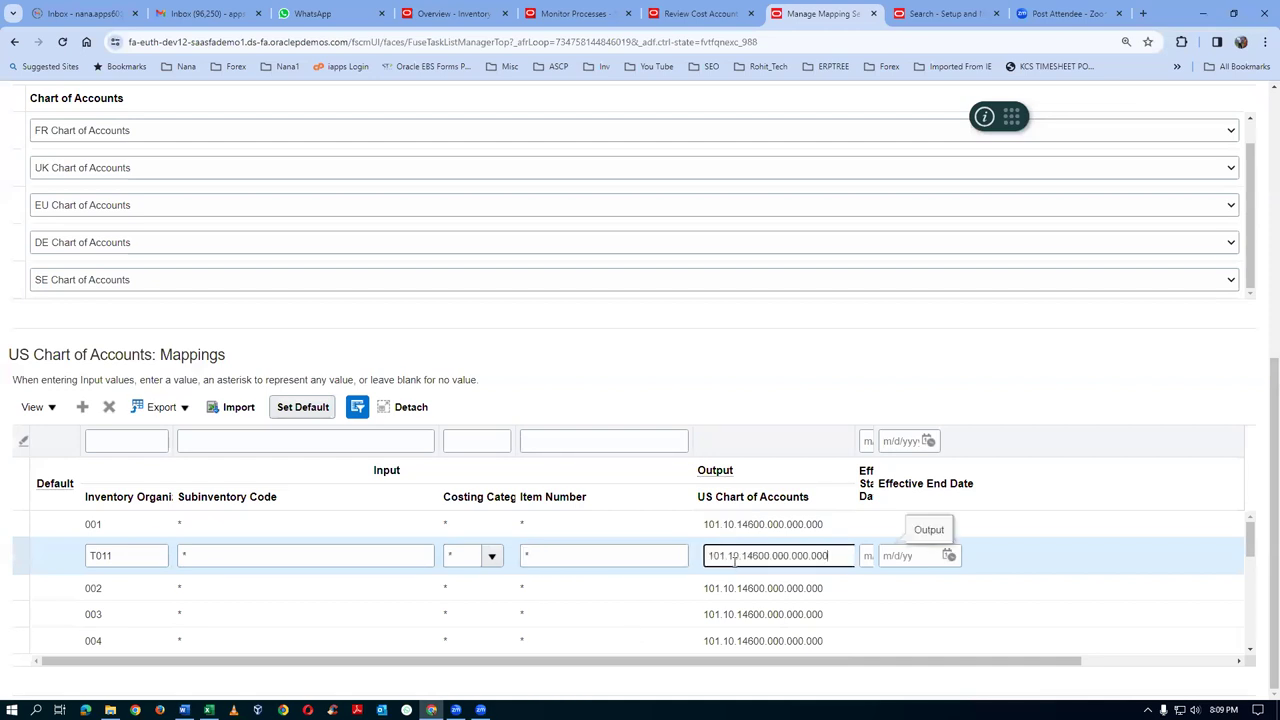
left_click(718, 384)
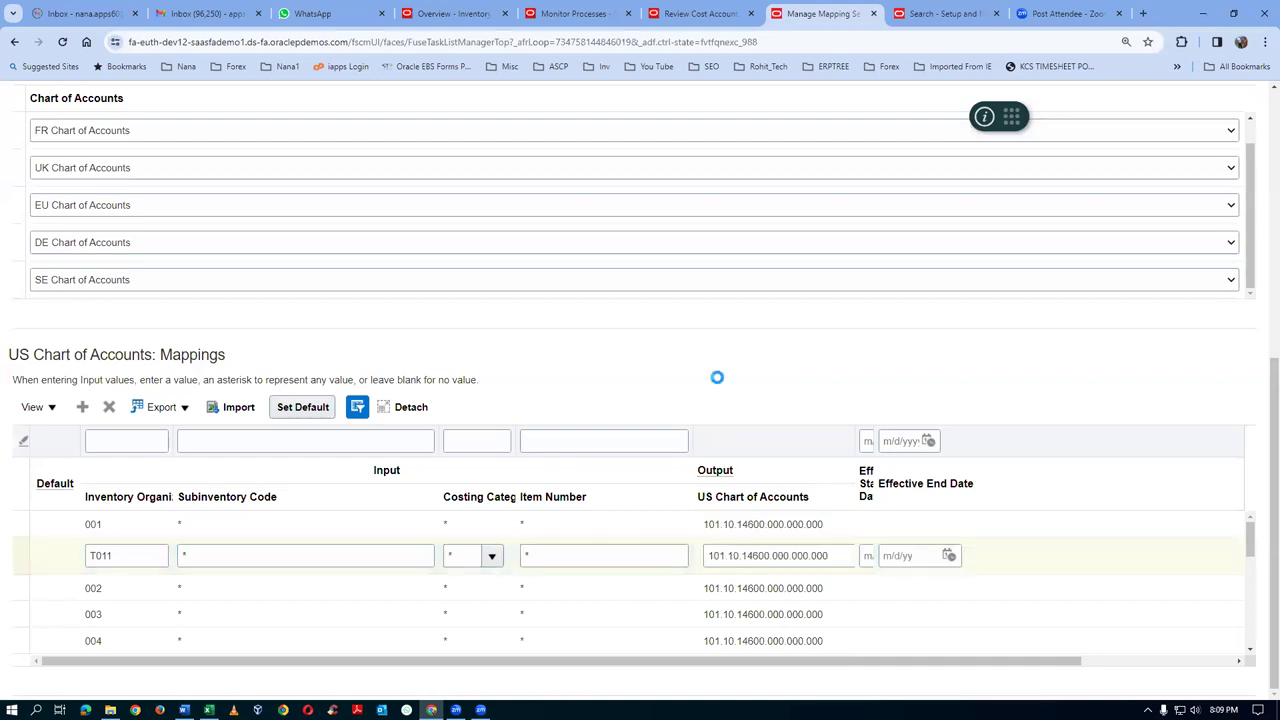
Add a matching T012 row with * for the other inputs and output 101.10.14600.000.000.000, and save and close the mapping set
left_click(83, 408)
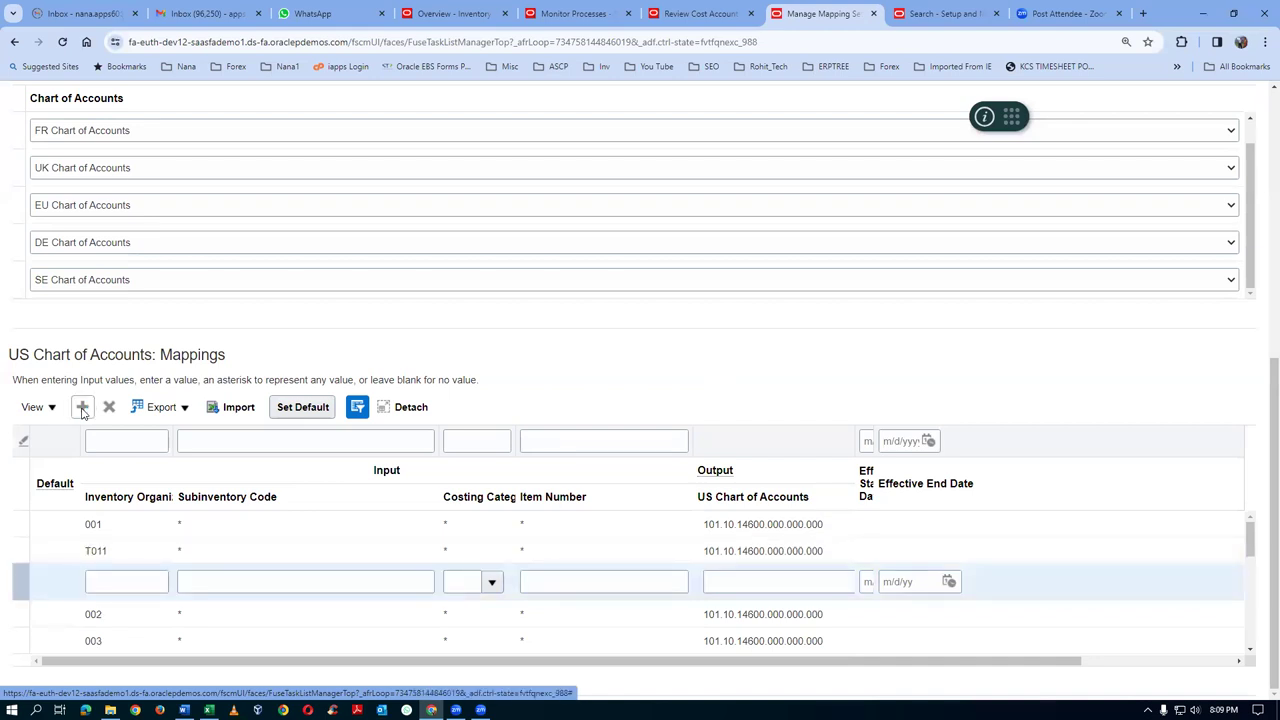
left_click(119, 585)
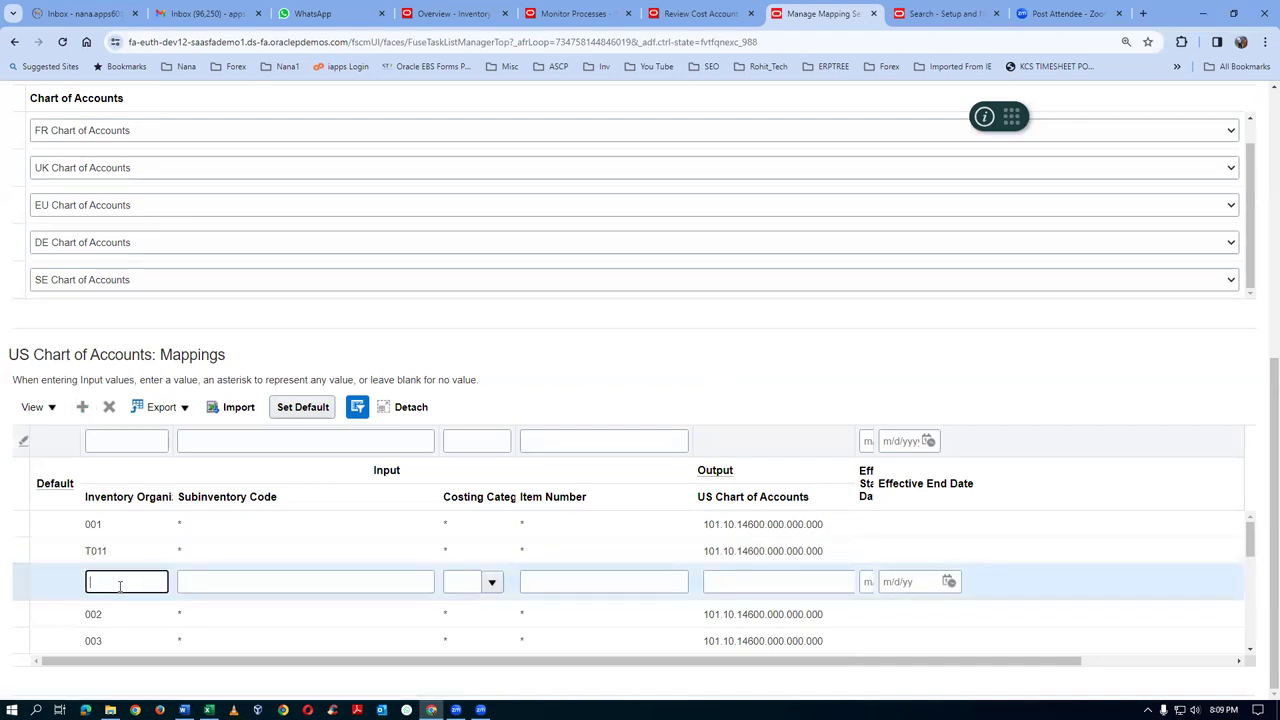
type("T012")
key("Tab")
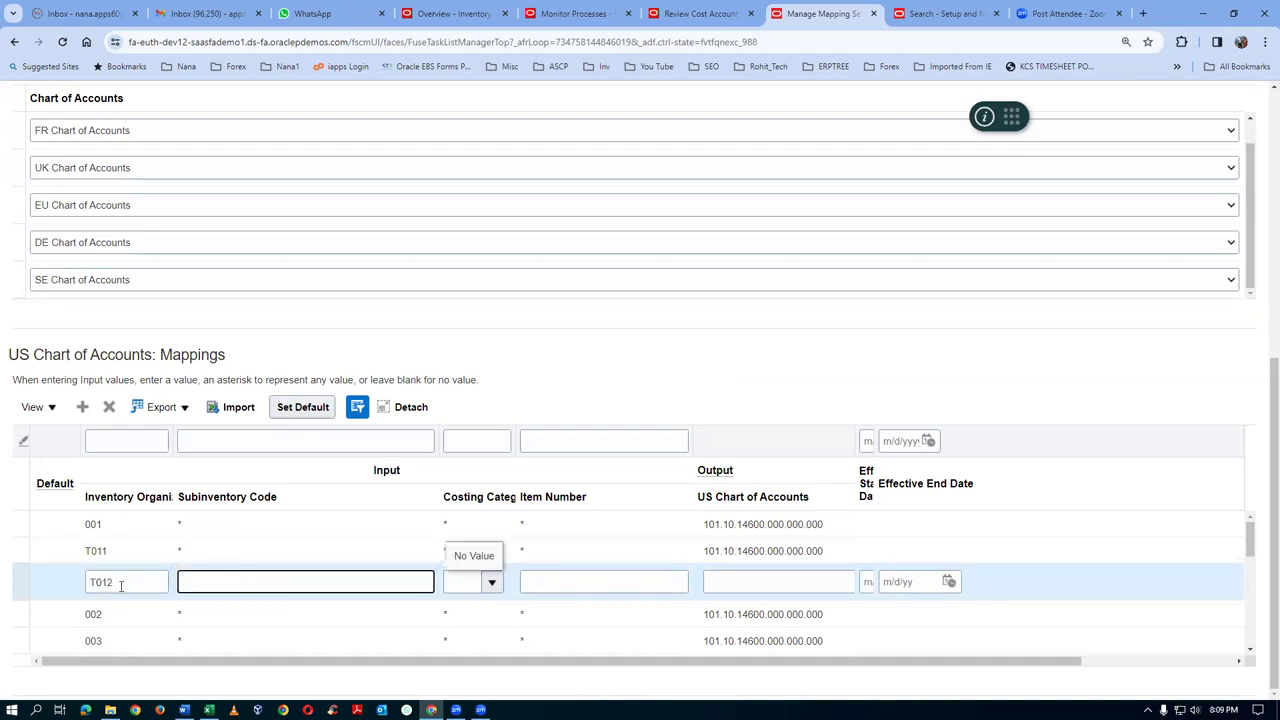
type("*")
left_click(491, 582)
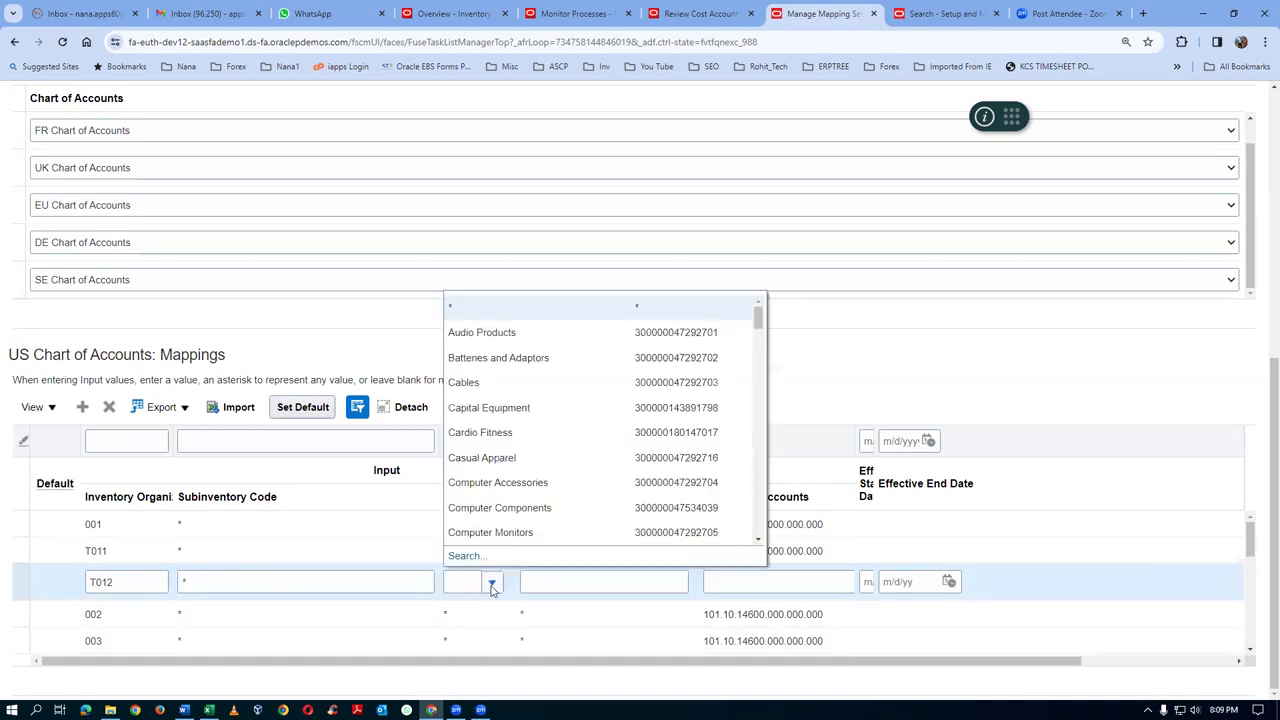
left_click(517, 306)
left_click(596, 582)
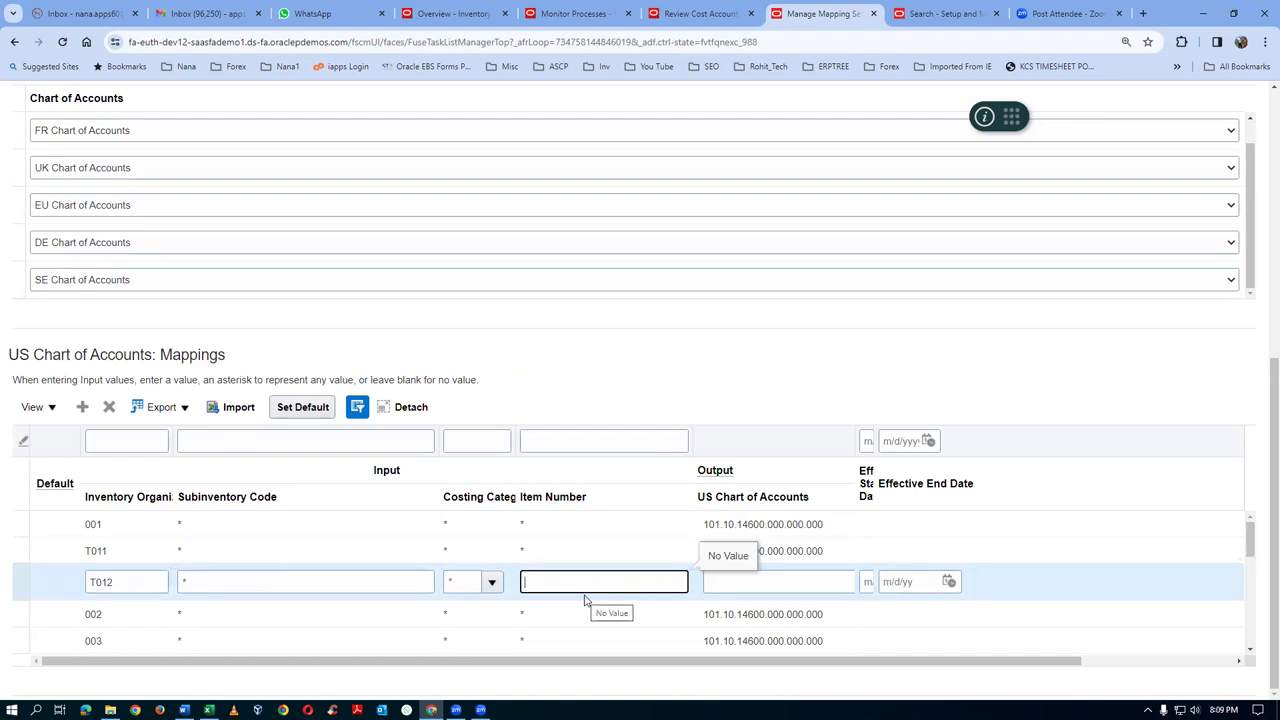
type("*")
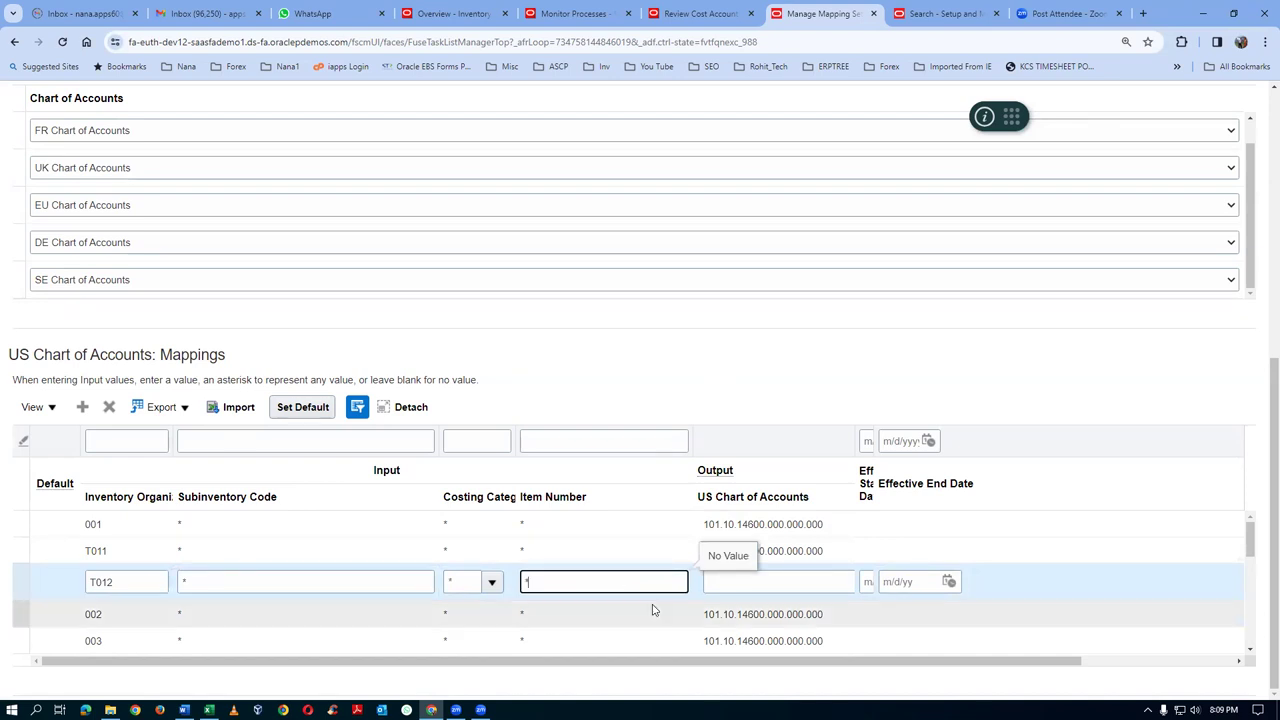
left_click(745, 582)
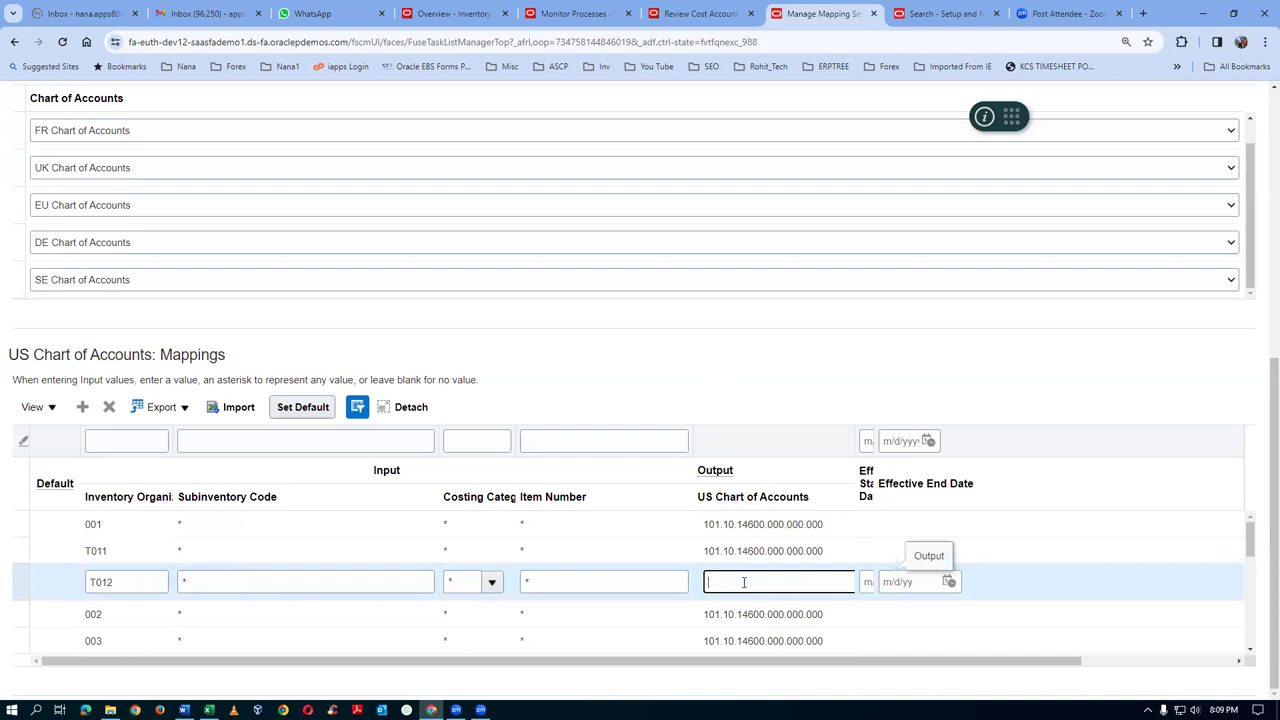
type("101.10.14600.000.000.000")
left_click(755, 385)
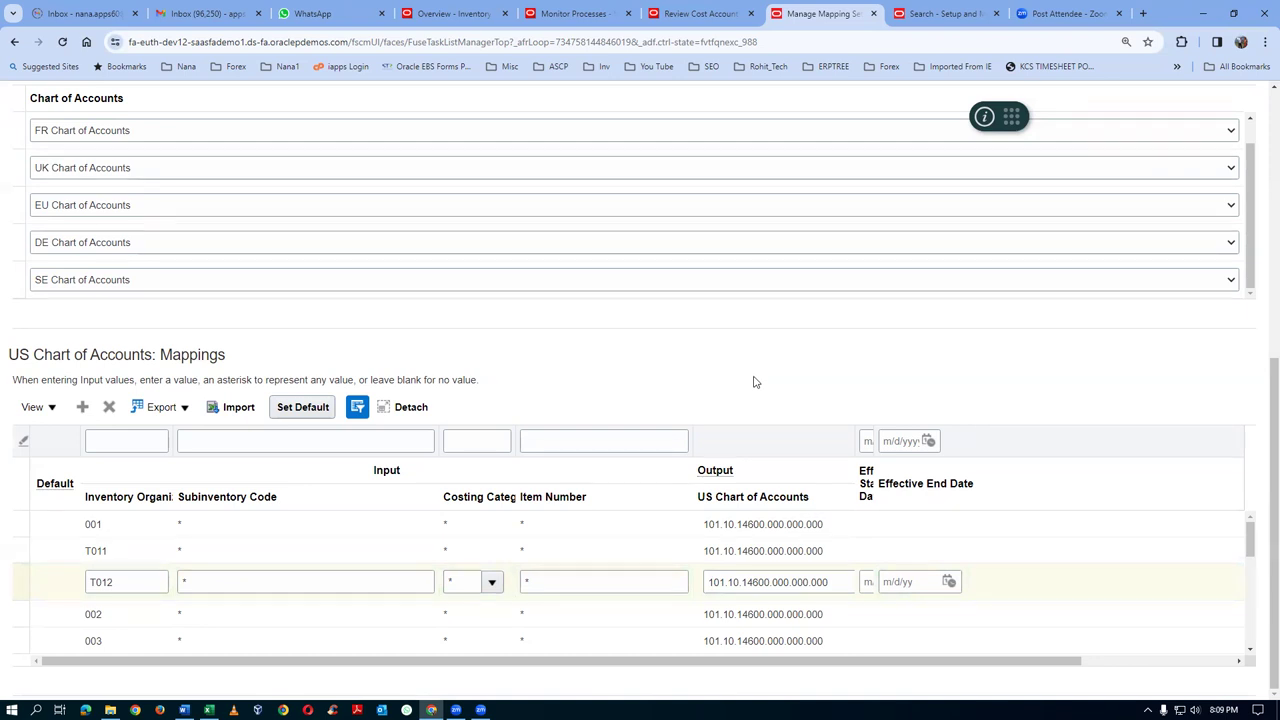
scroll(755, 382, "up", 5)
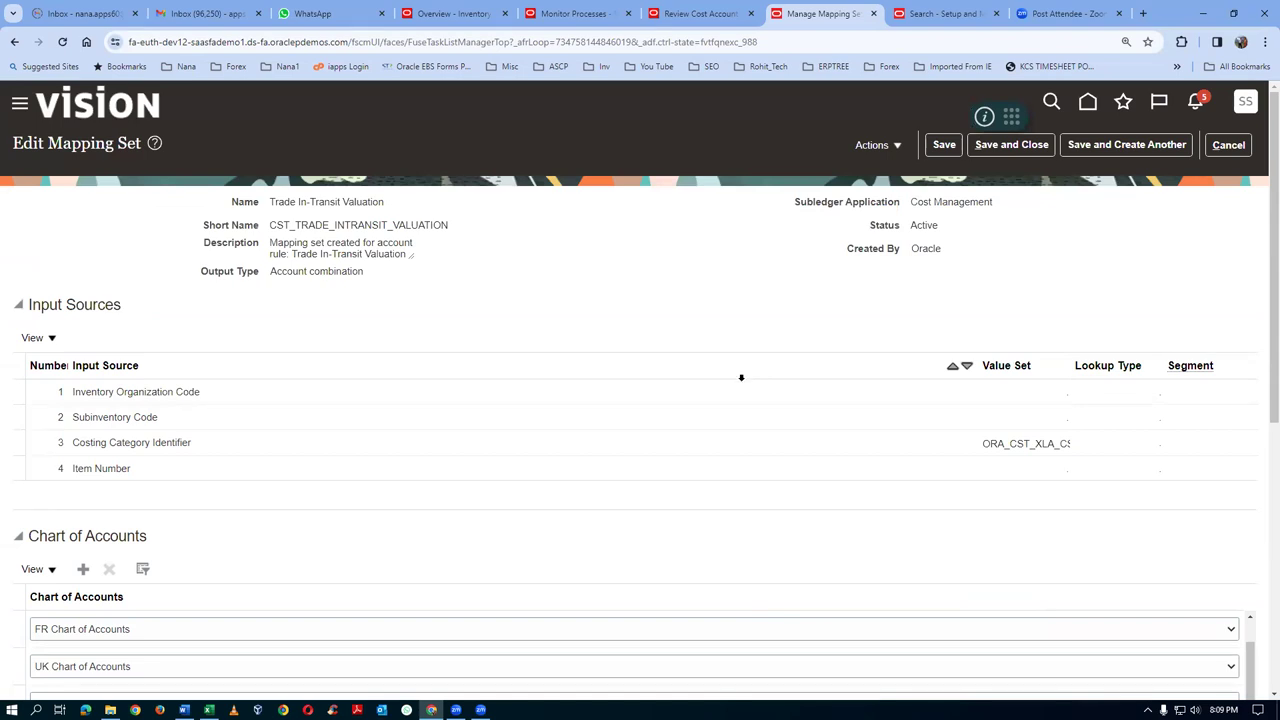
left_click(1020, 148)
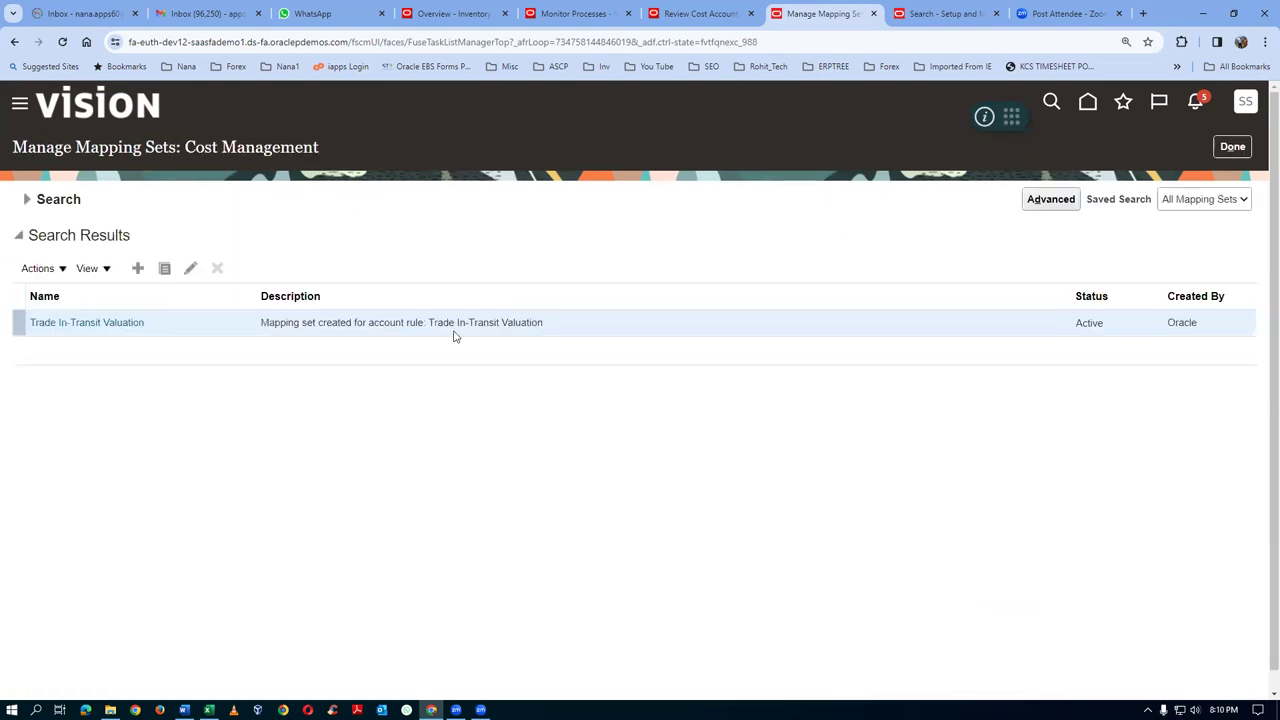
Switch to the Excel workbook, fill the Trade In-Transit Valuation row in the mapping set list with light blue, and save the workbook
key("alt+Tab")
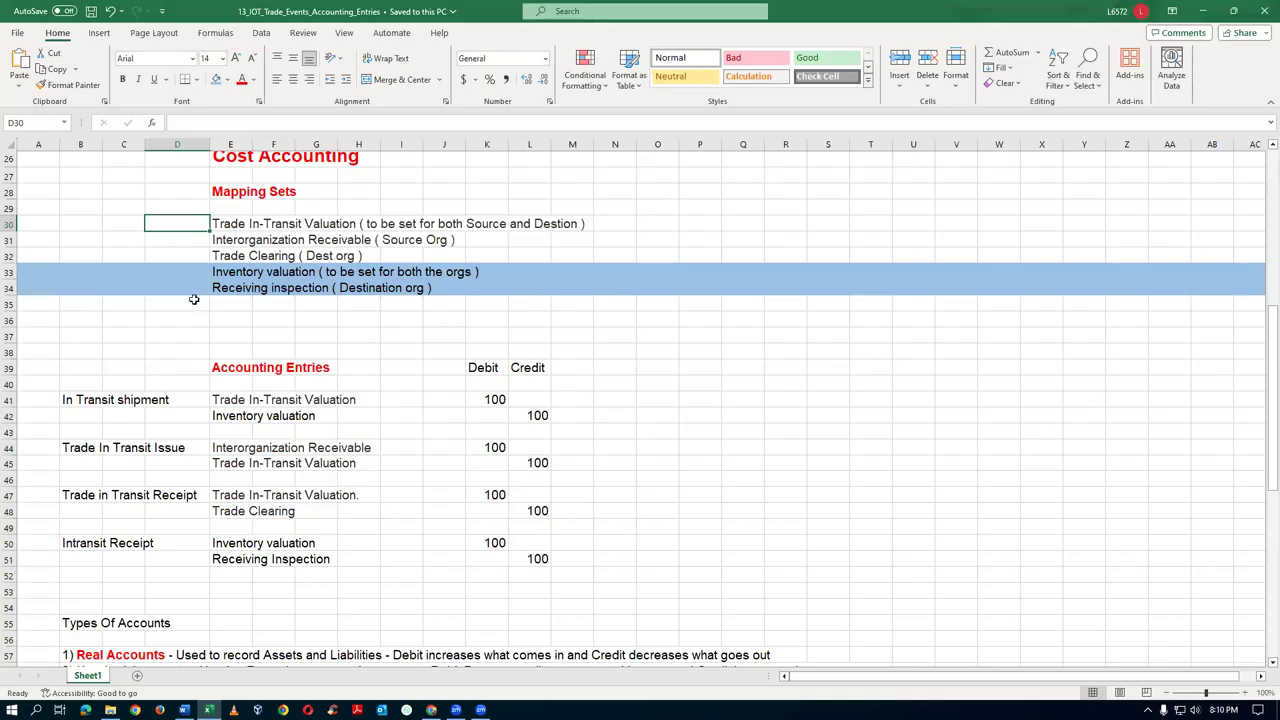
left_click(13, 227)
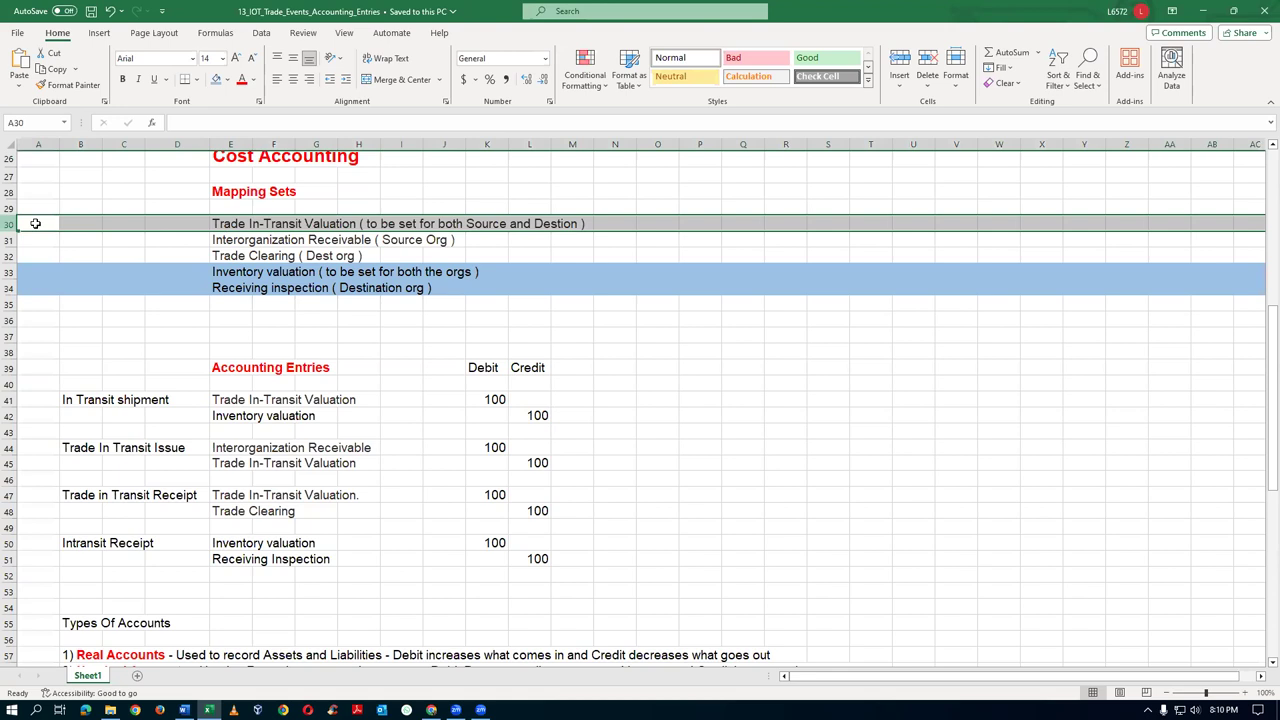
left_click(215, 81)
left_click(271, 317)
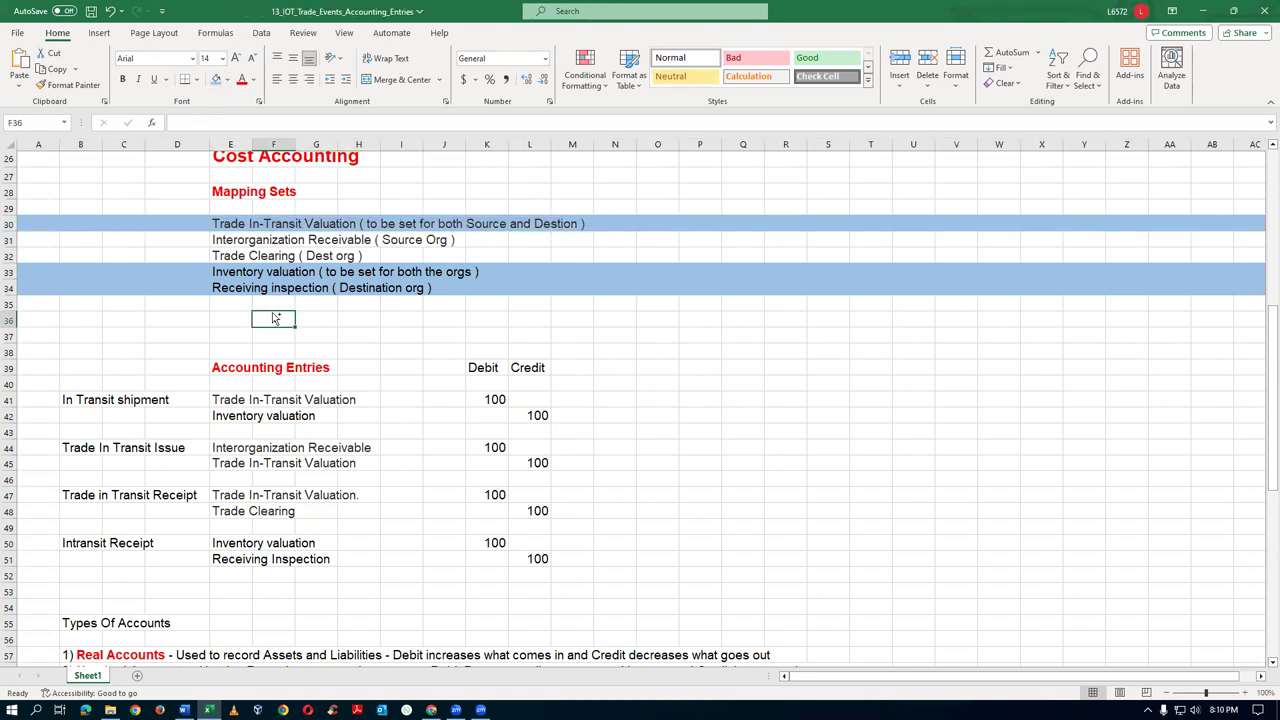
key("ctrl+s")
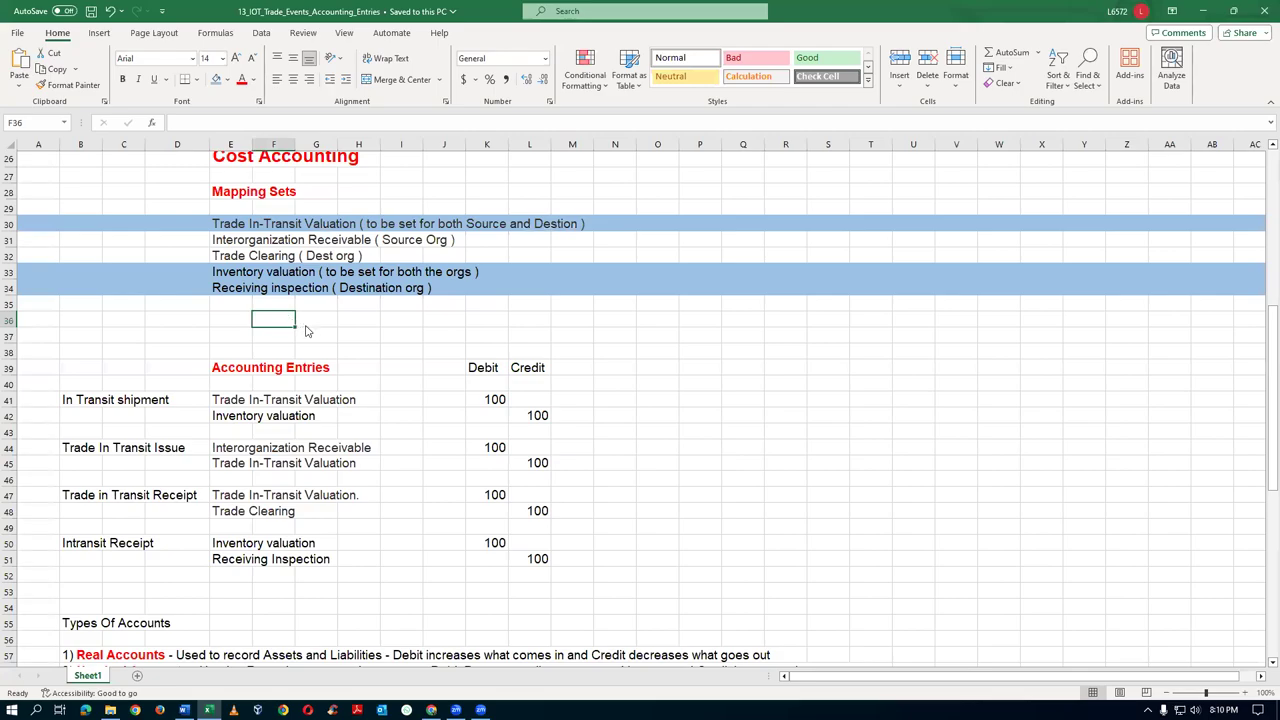
Return to Review Cost Accounting in the browser, expand the second Trade In-transit Receipt line's error and copy the mapping set name Trade Clearing
key("alt+Tab")
left_click(700, 13)
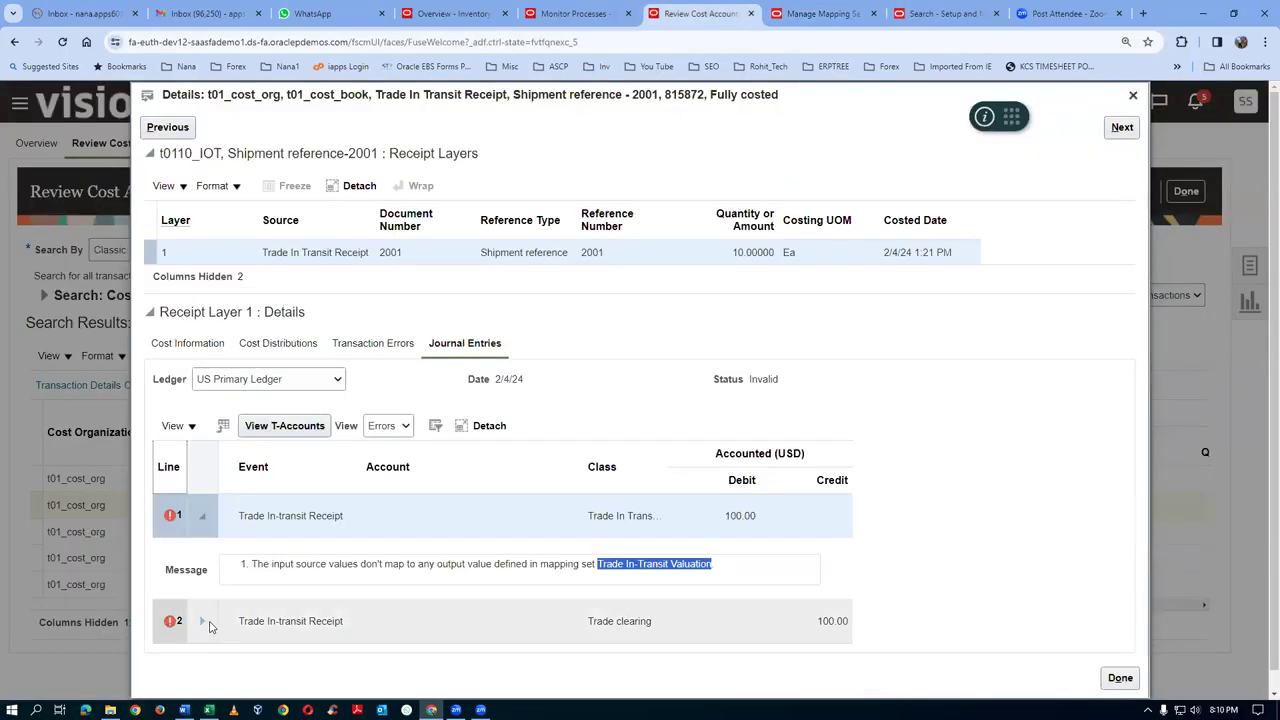
left_click(205, 622)
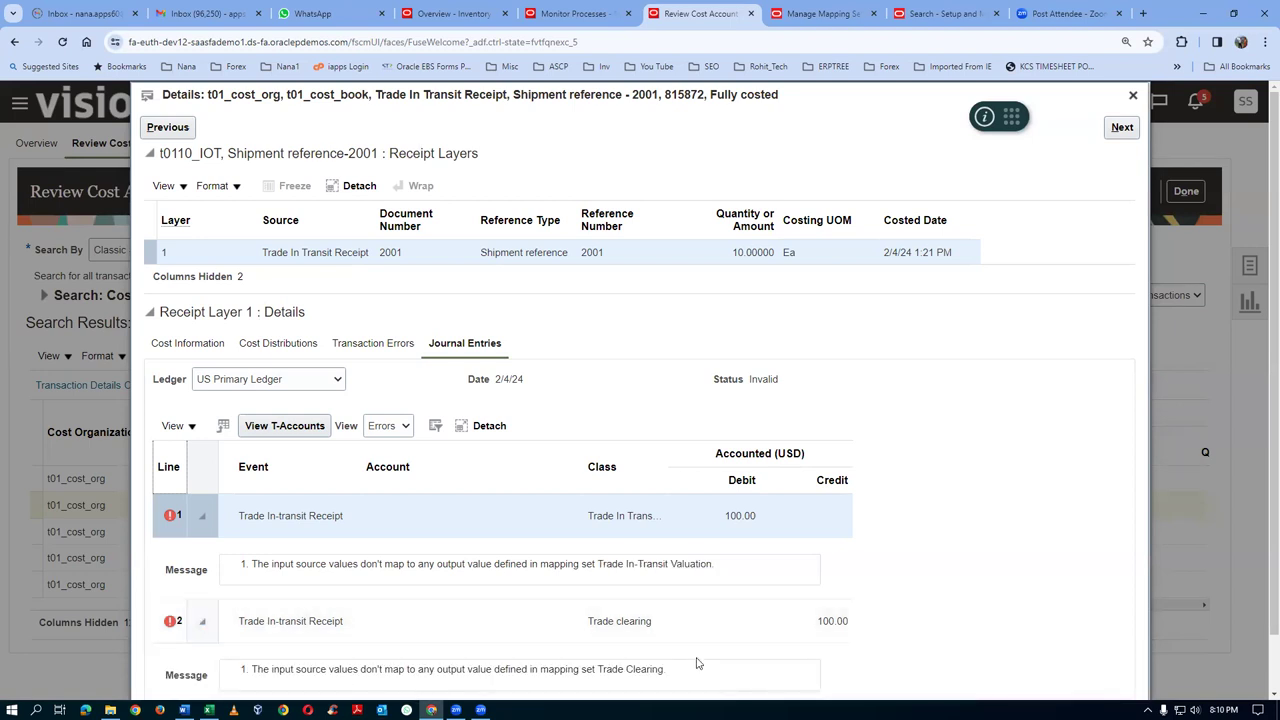
scroll(697, 663, "down", 1)
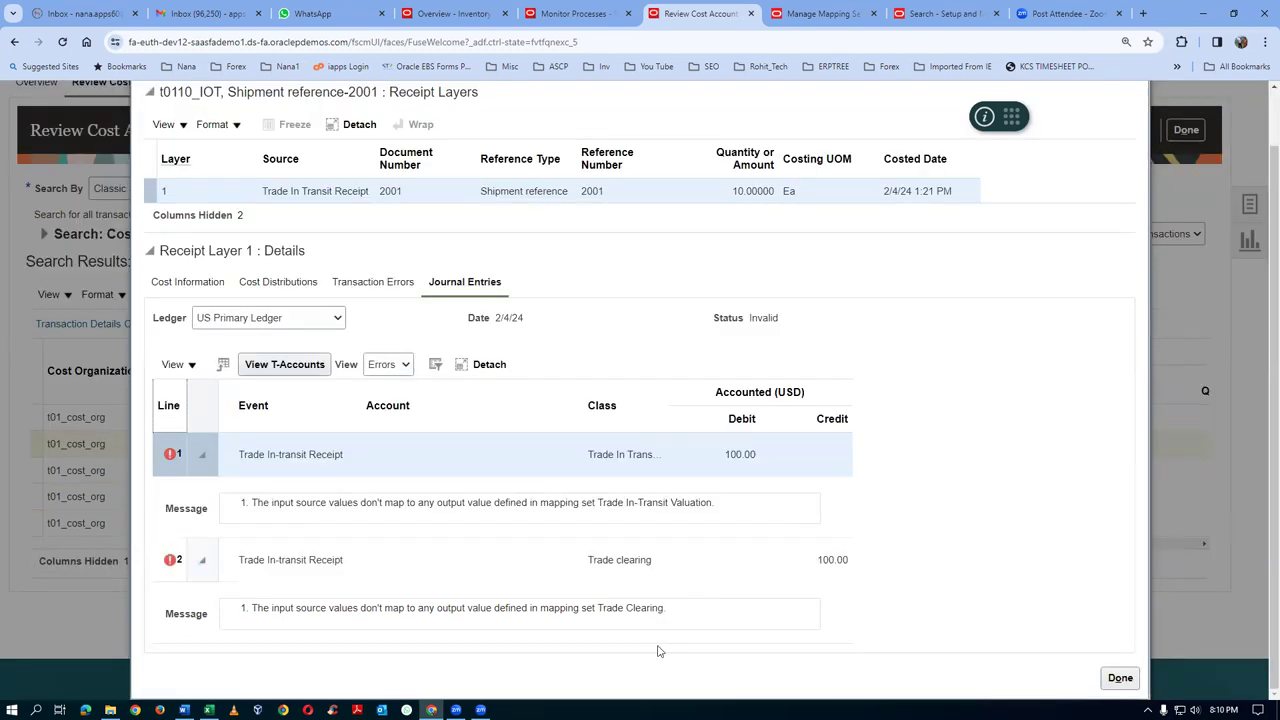
left_click_drag(598, 608, 662, 607)
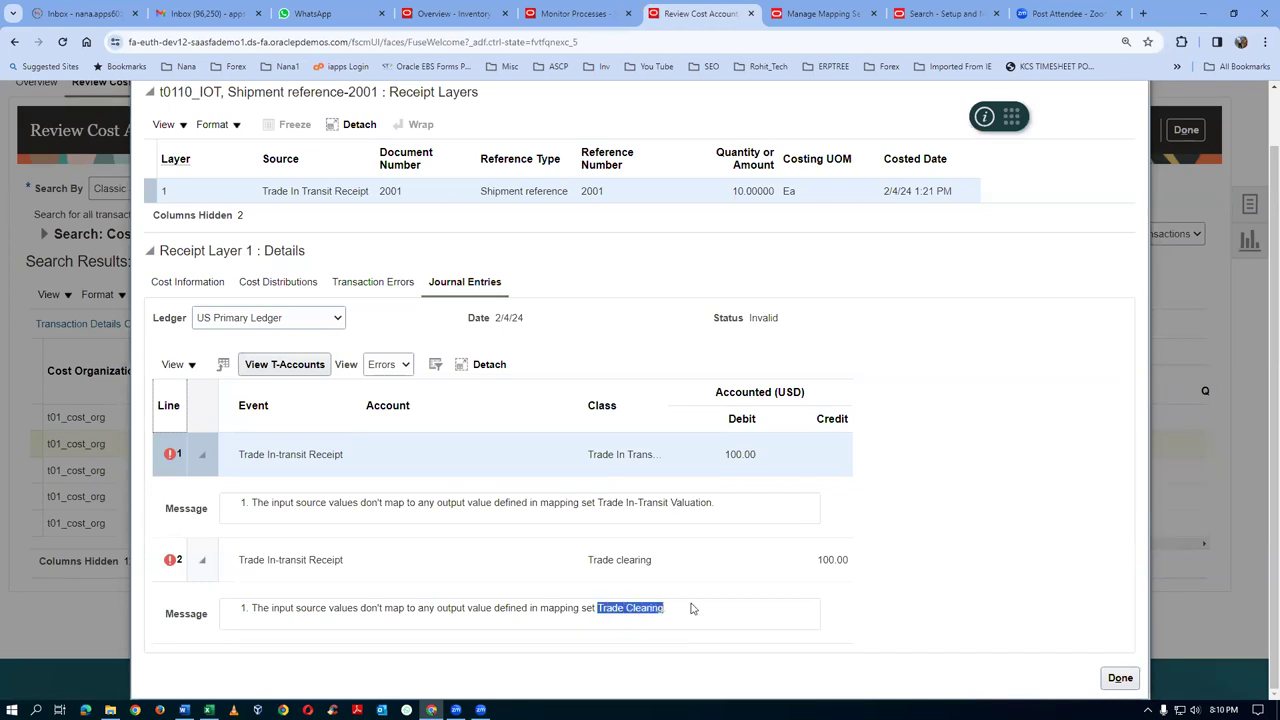
Check in the Excel workbook which organization Trade Clearing must be set for, and return to the browser
key("alt+Tab")
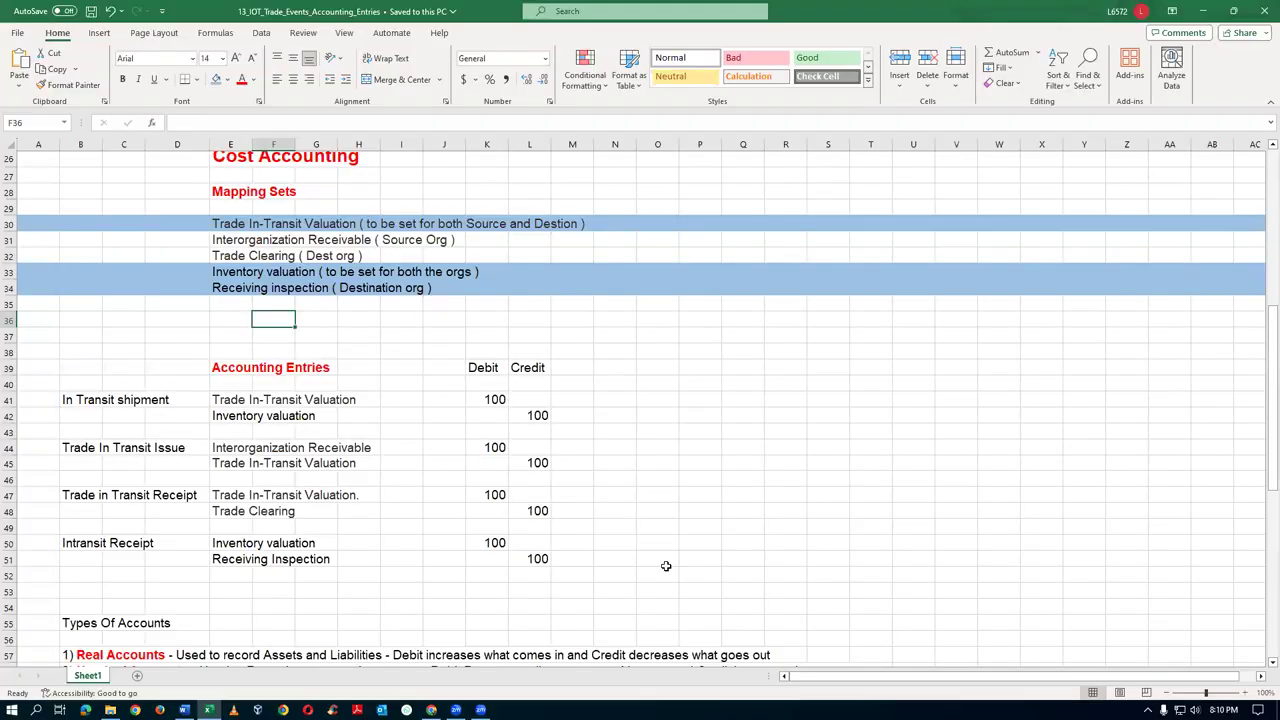
left_click(230, 256)
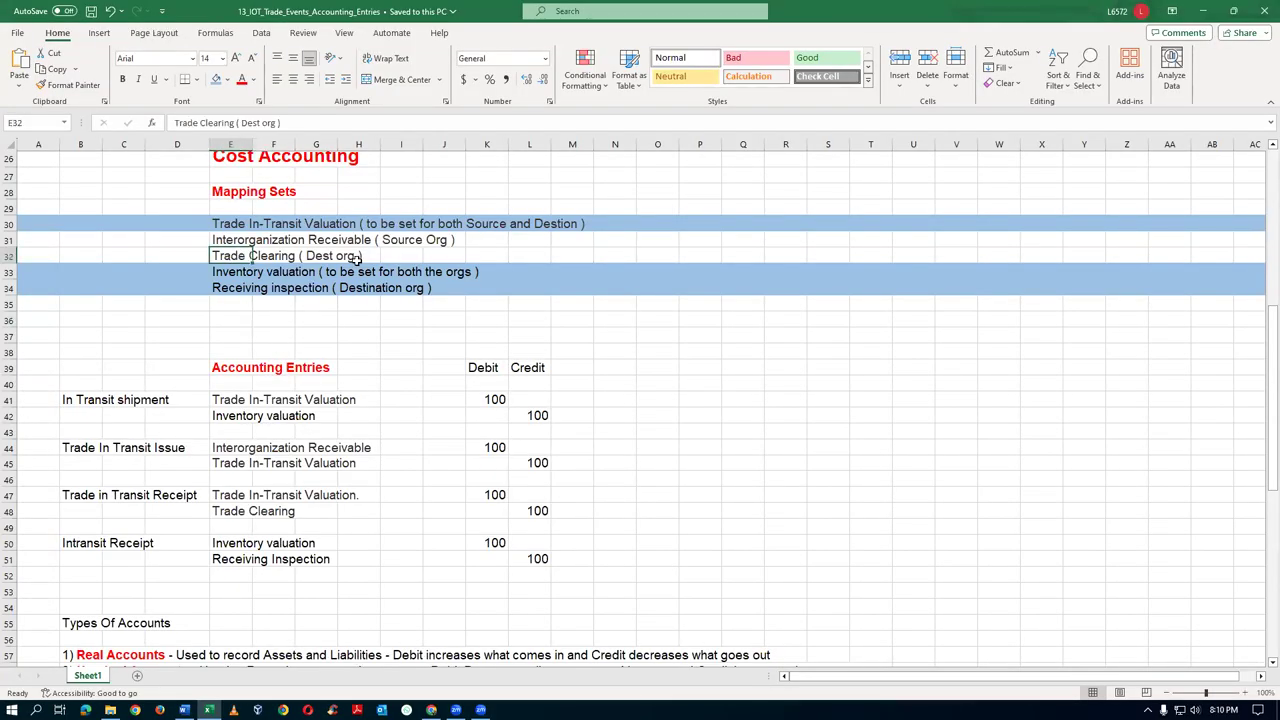
key("alt+Tab")
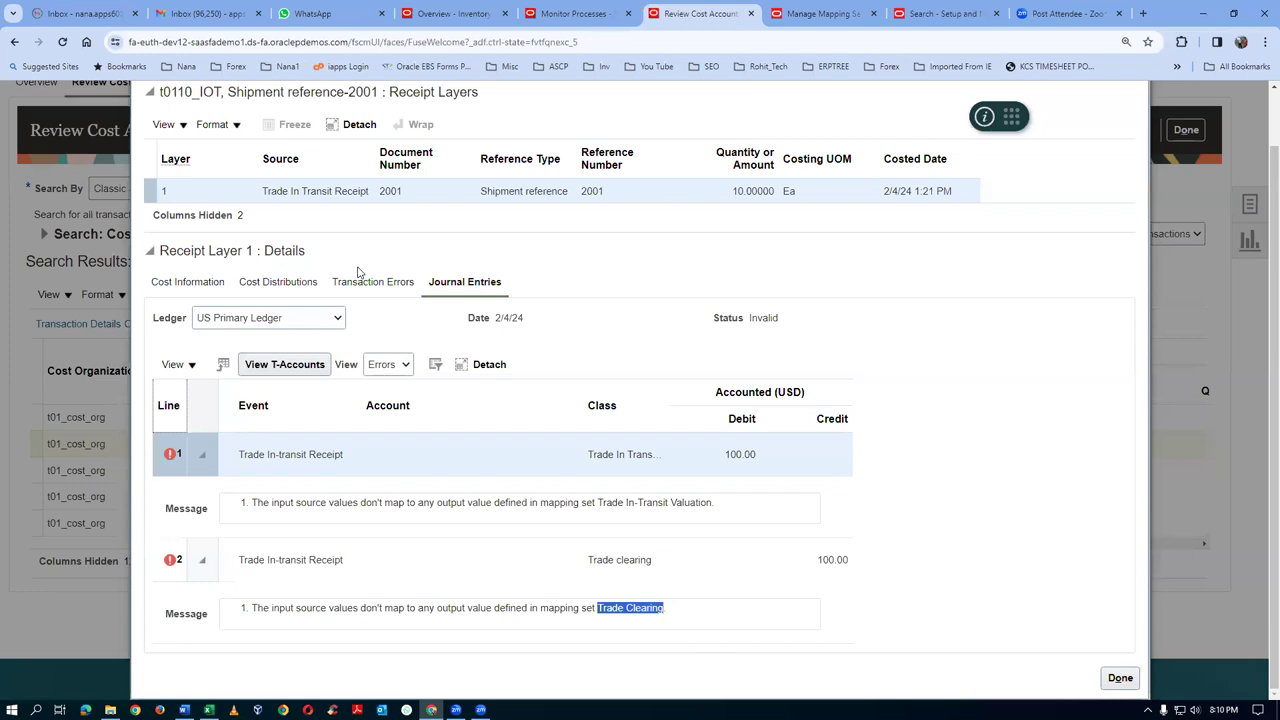
Search the Cost Management mapping sets for Trade Clearing and open that set for editing
left_click(810, 13)
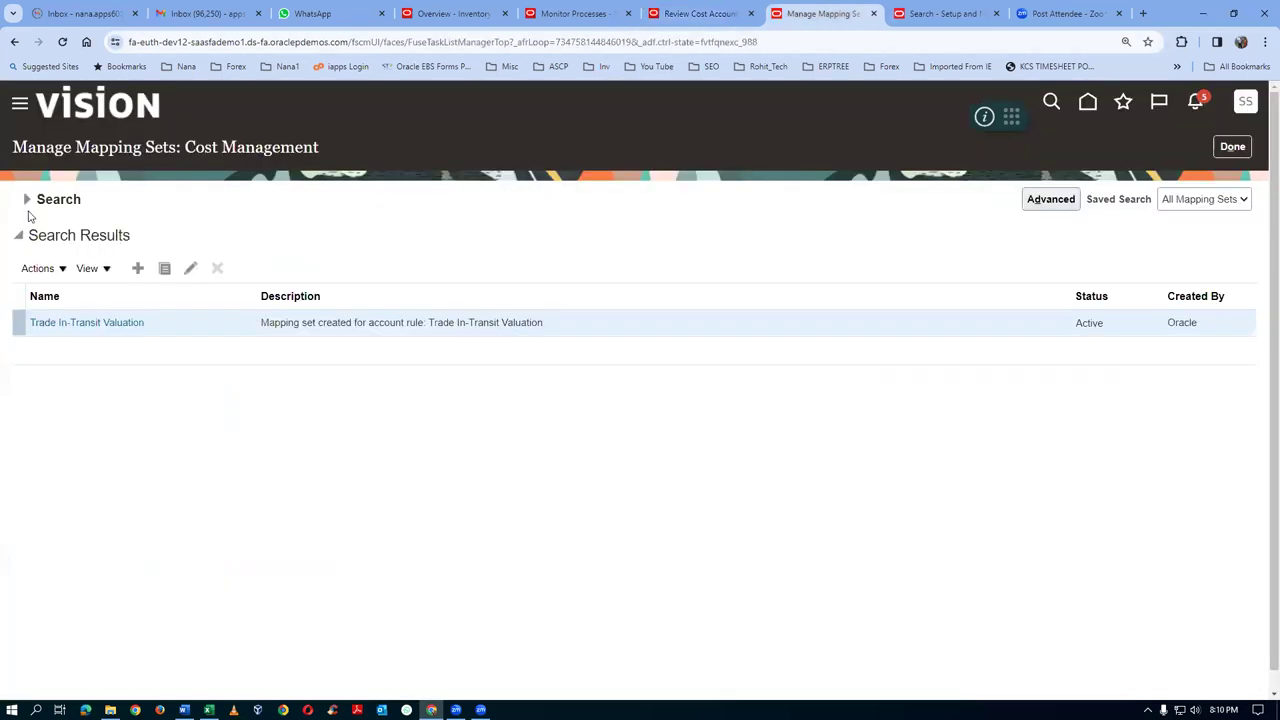
left_click(27, 199)
left_click_drag(337, 232, 57, 266)
type("Trade Clearing")
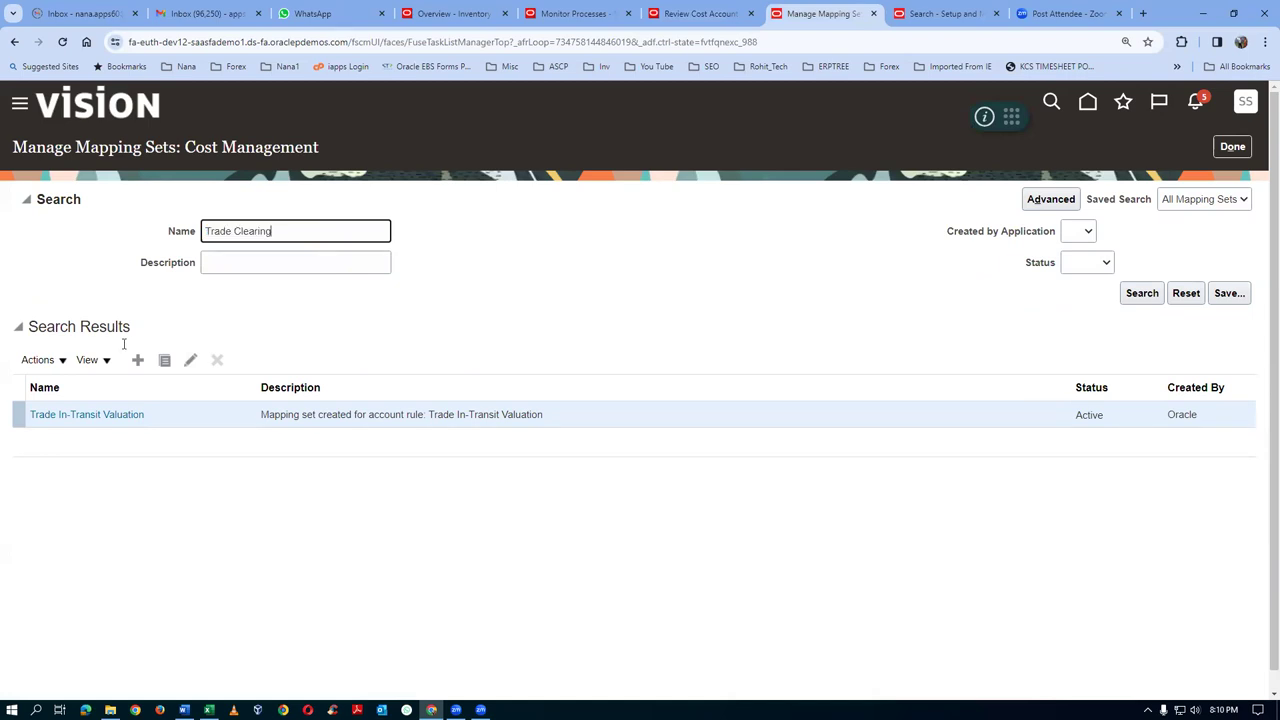
left_click(1141, 293)
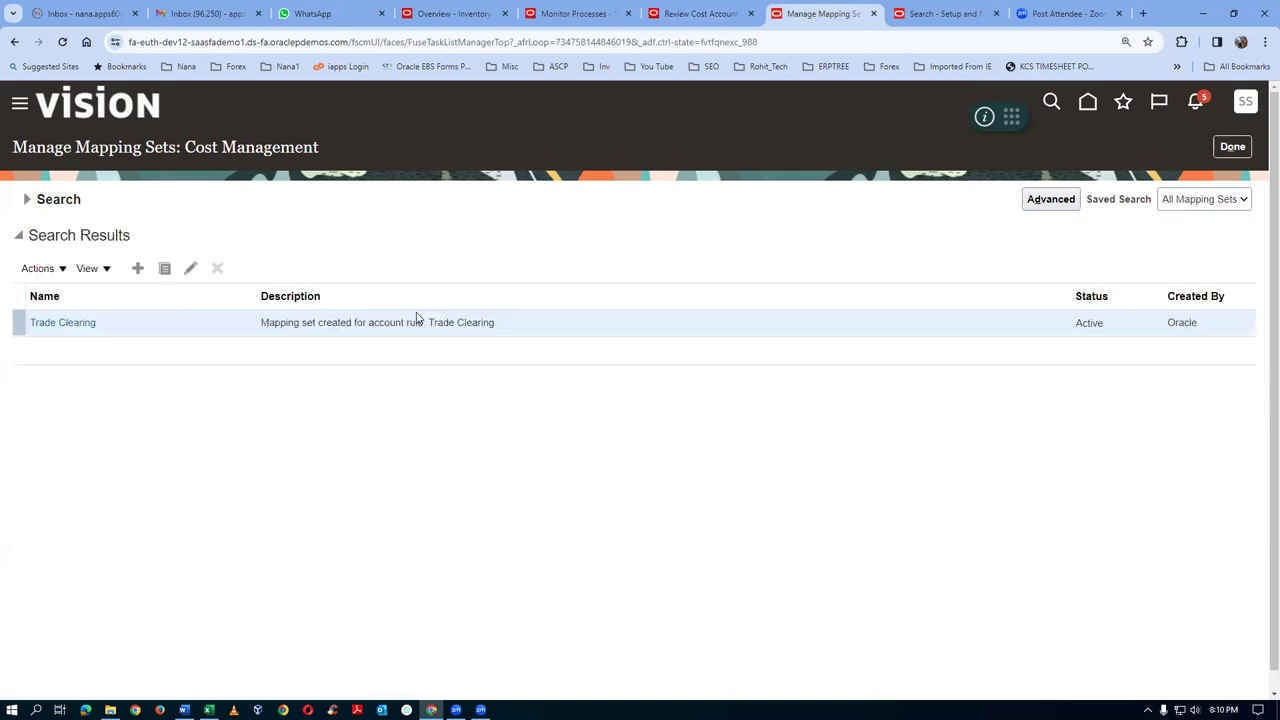
left_click(62, 322)
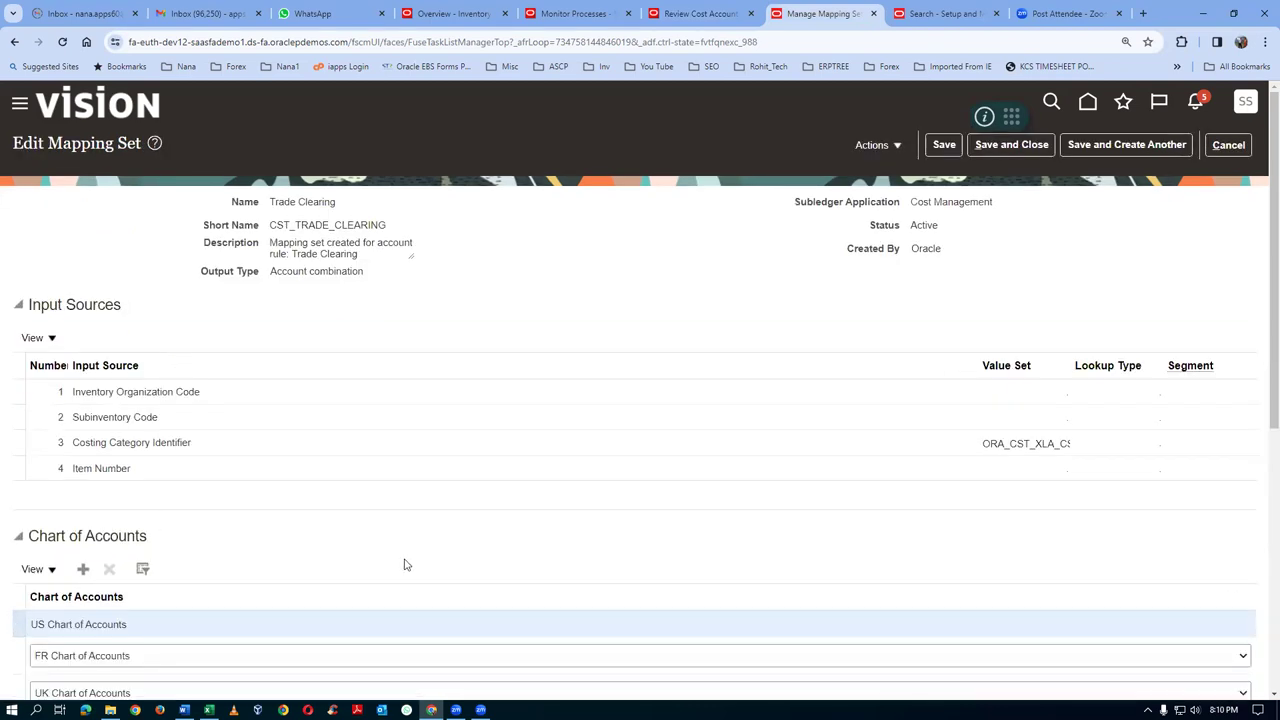
Copy the US Chart of Accounts output combination from organization 001's row in the Trade Clearing mappings
scroll(403, 562, "down", 4)
scroll(403, 562, "down", 1)
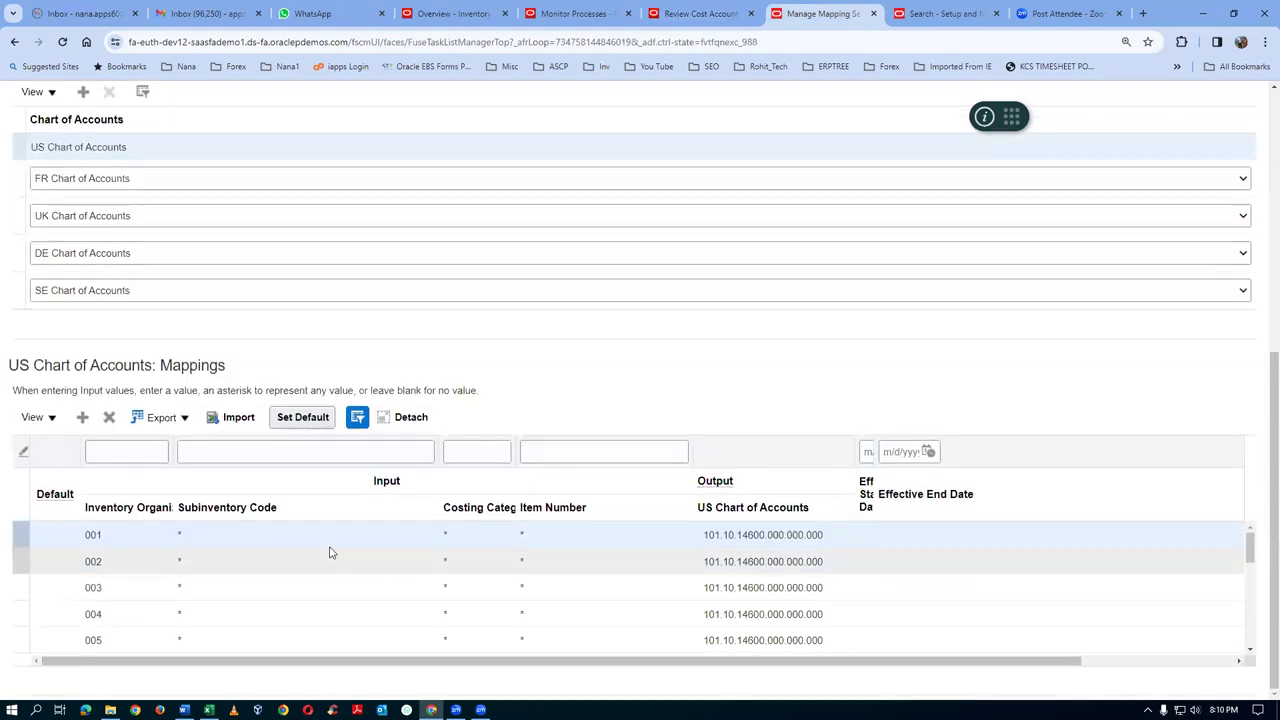
left_click(767, 540)
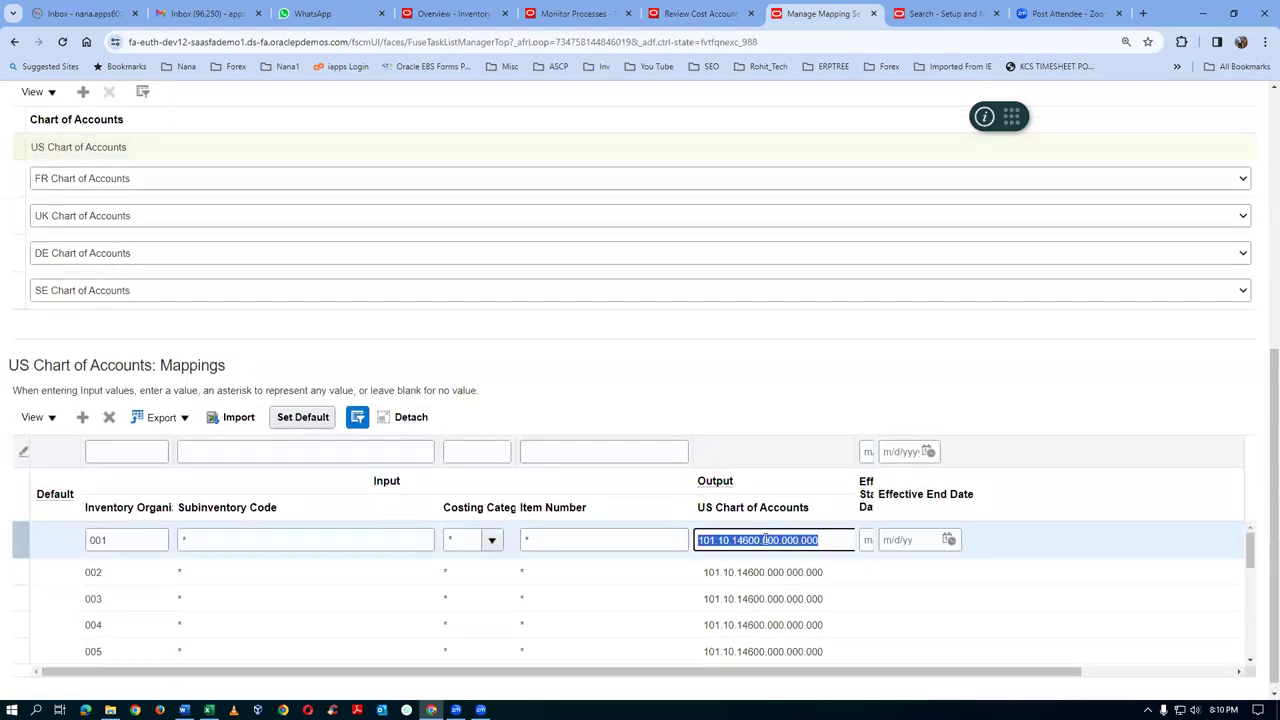
scroll(764, 542, "down", 5)
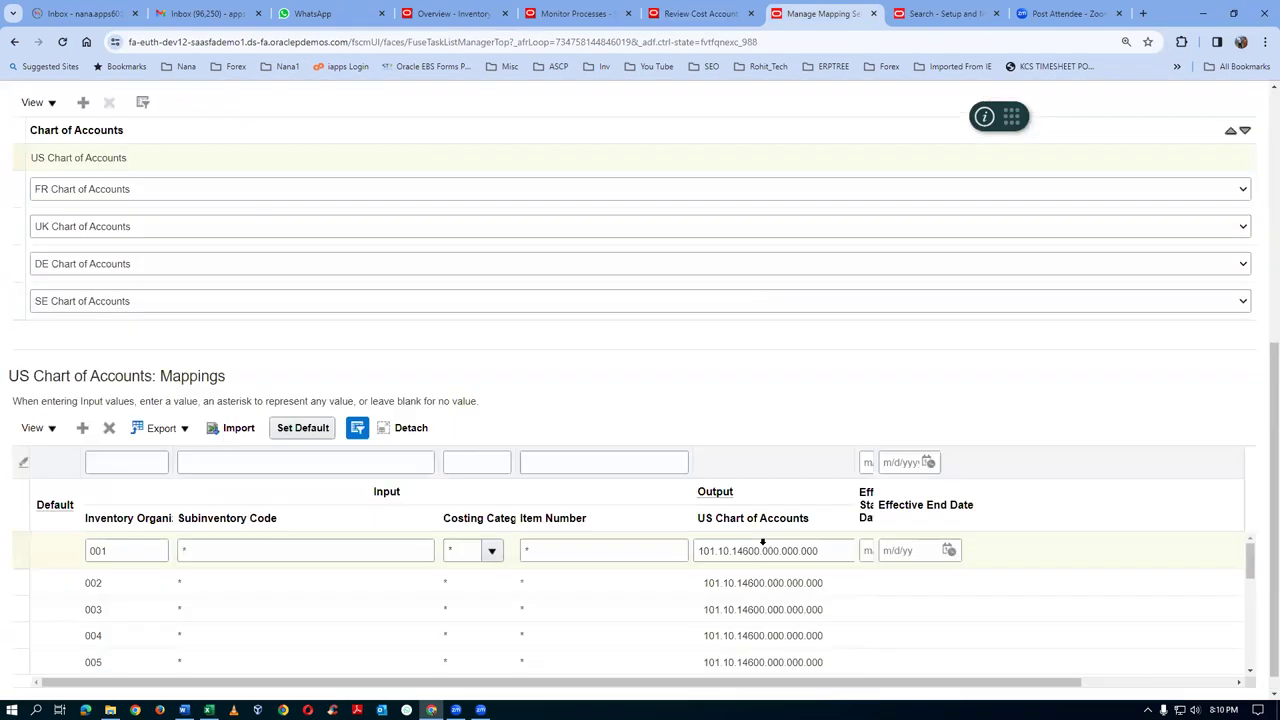
left_click(828, 525)
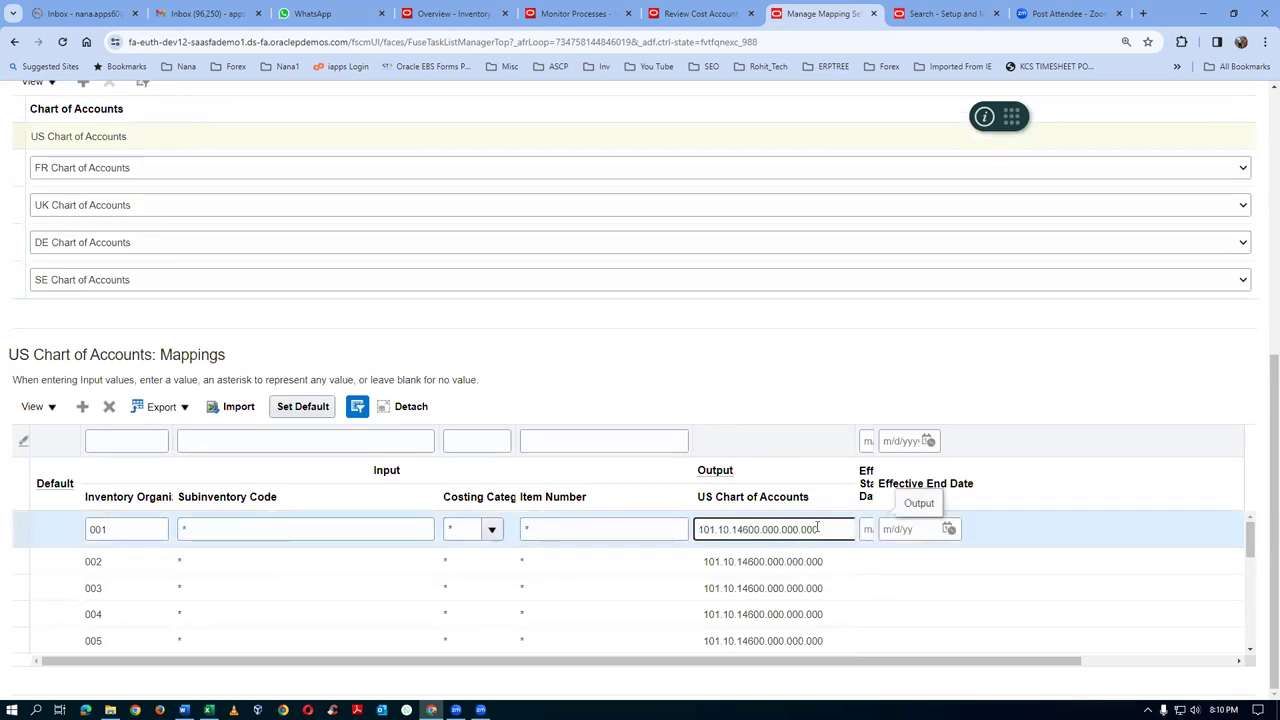
left_click_drag(820, 529, 678, 540)
key("ctrl+c")
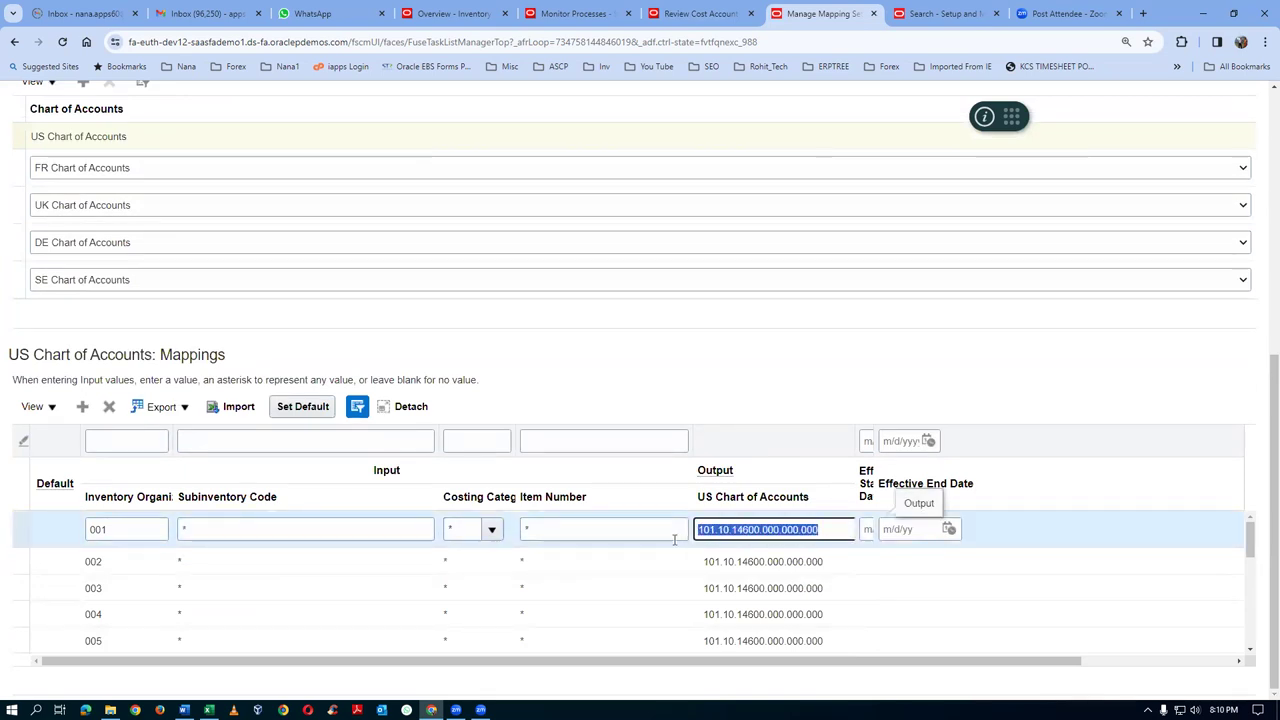
Add a US Chart of Accounts mapping for T012 with * for subinventory, costing category and item, and output 101.10.14600.000.000.000
left_click(82, 406)
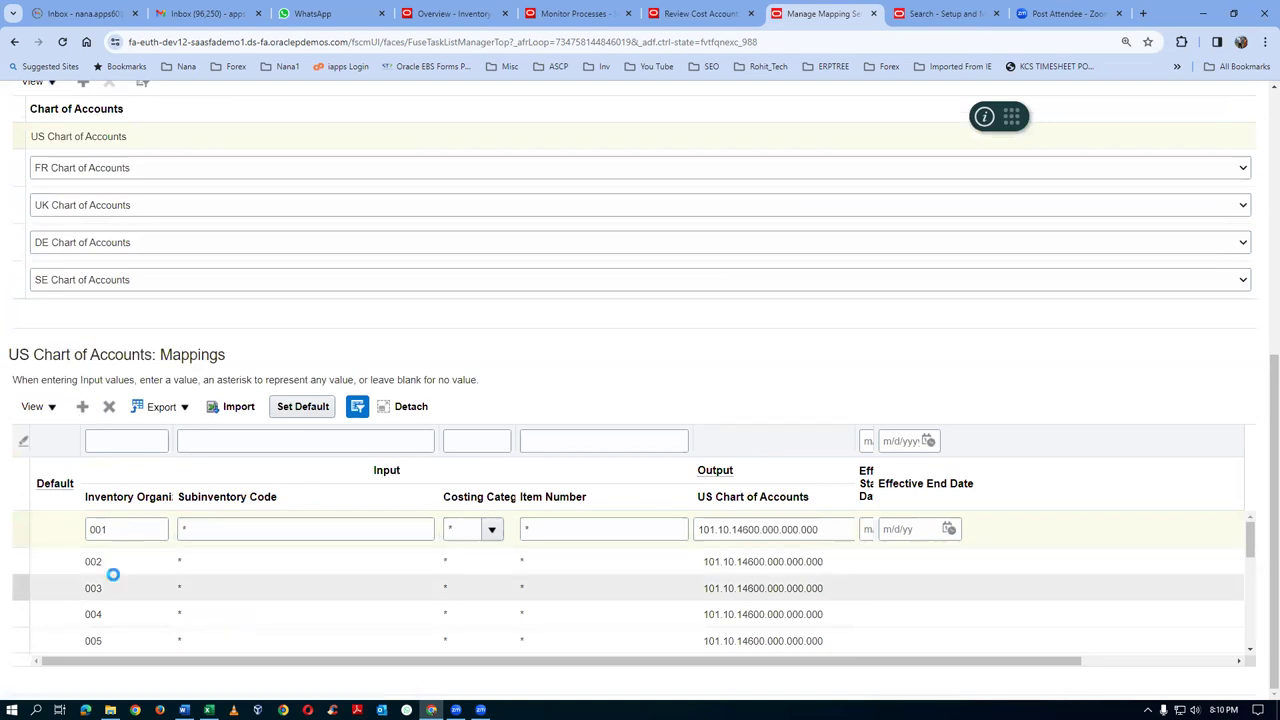
left_click(133, 553)
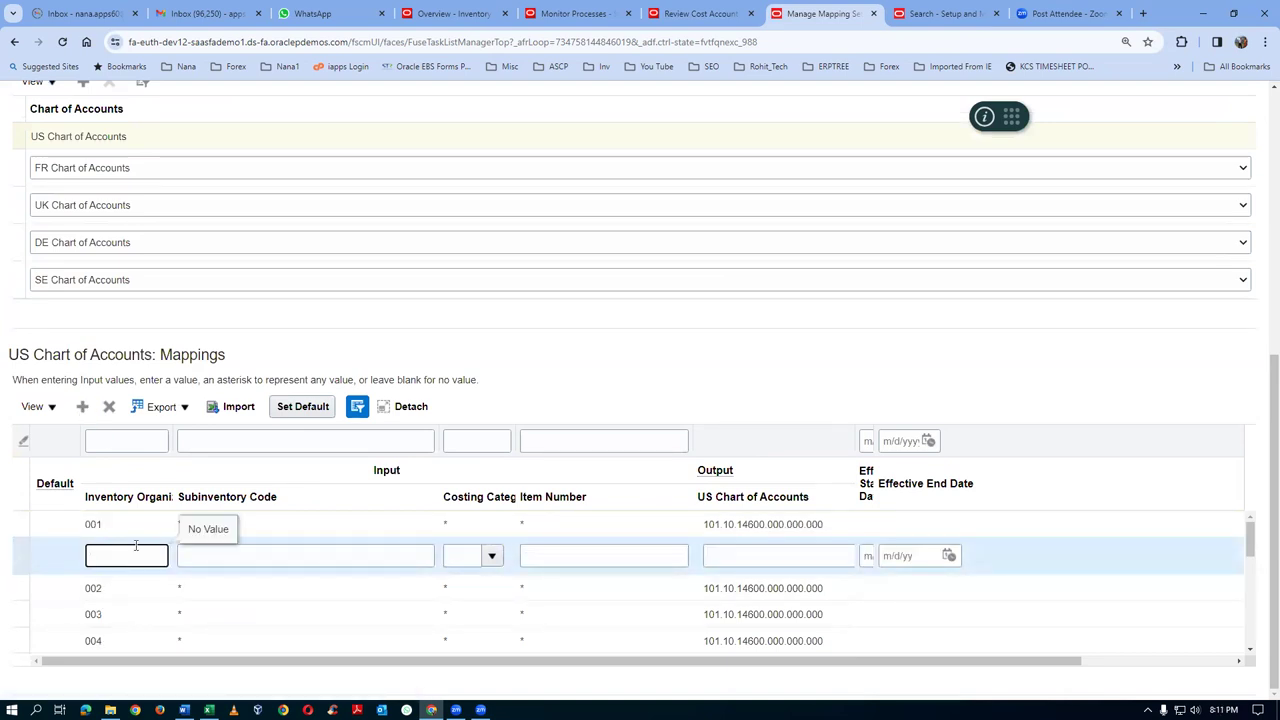
type("T012")
key("Tab")
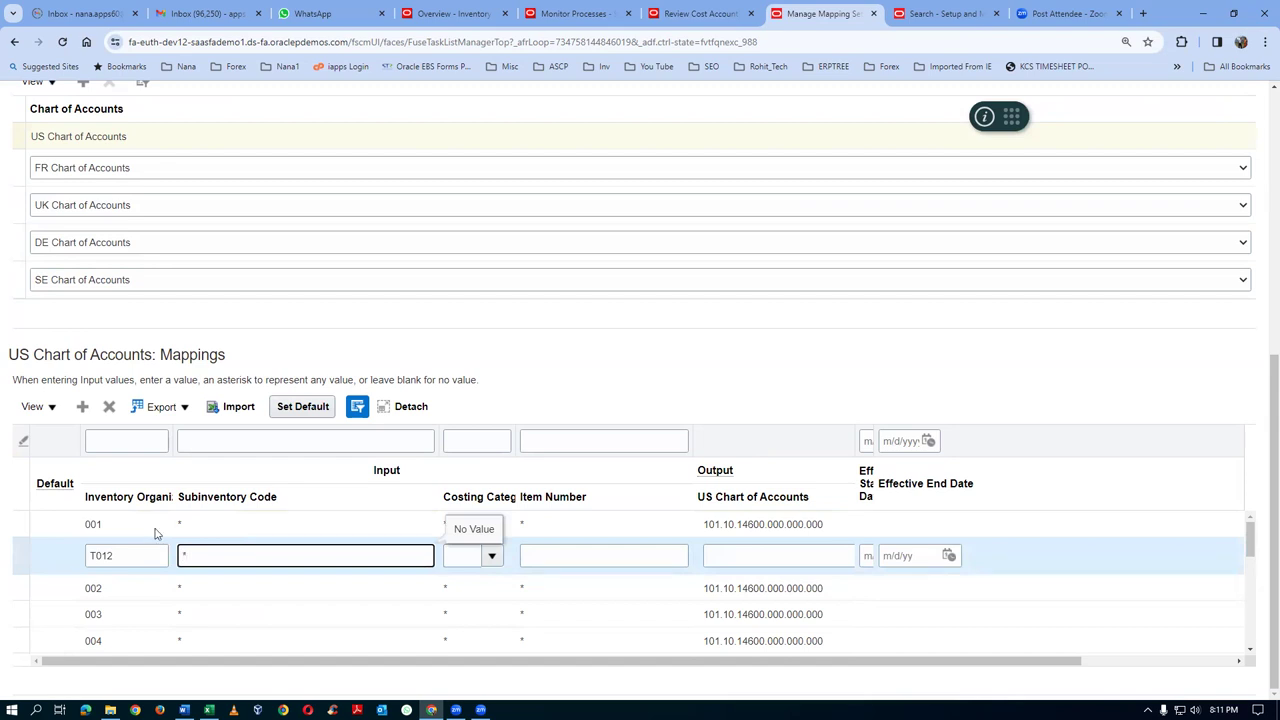
left_click(491, 555)
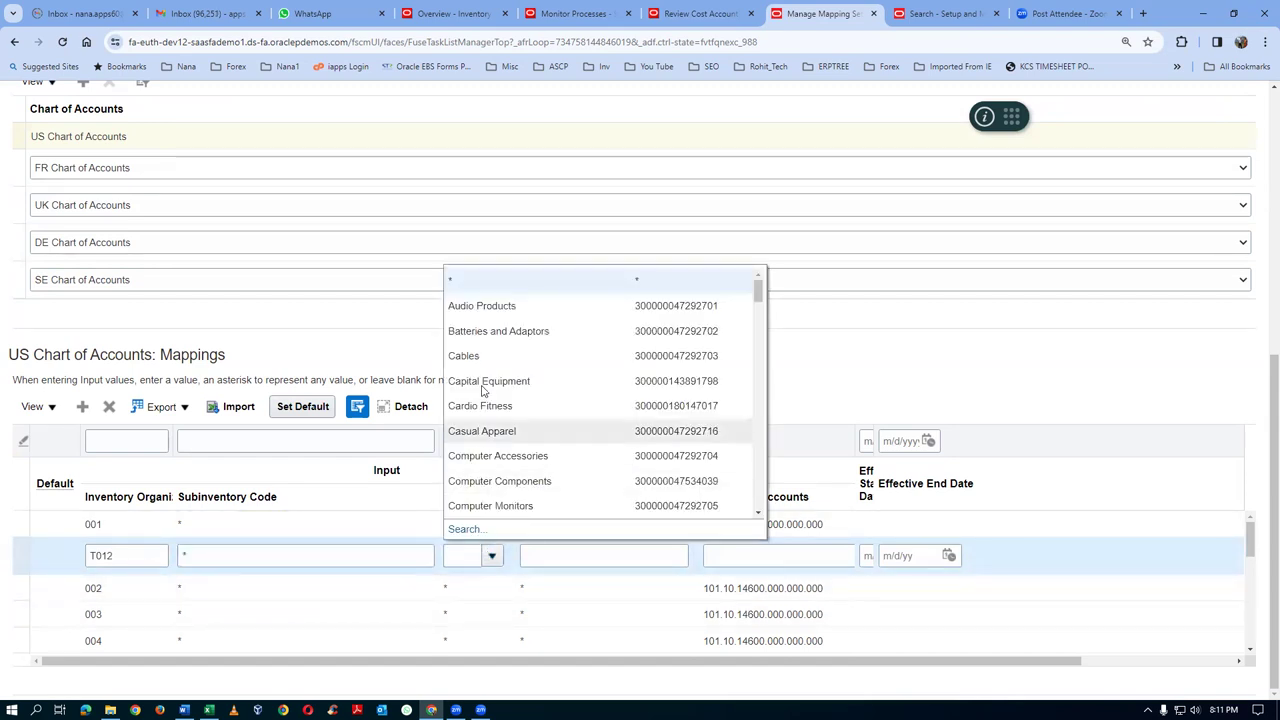
left_click(480, 284)
left_click(540, 560)
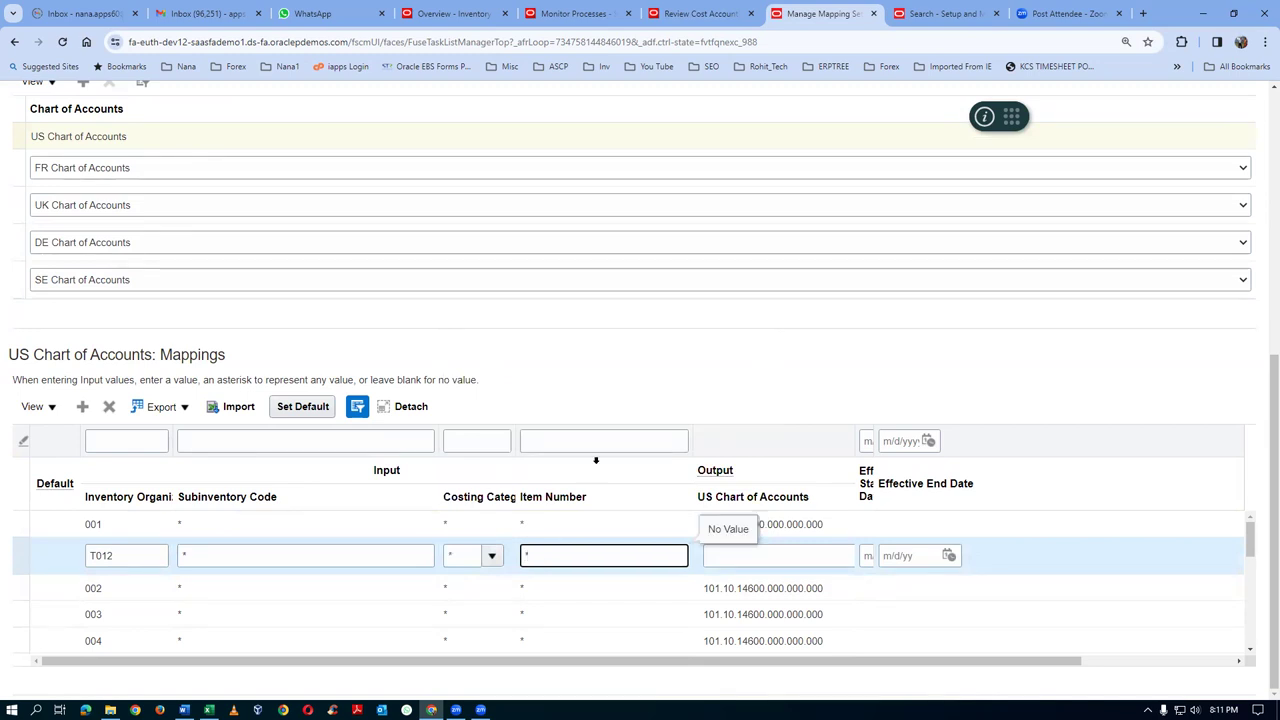
type("*")
left_click(730, 550)
key("ctrl+v")
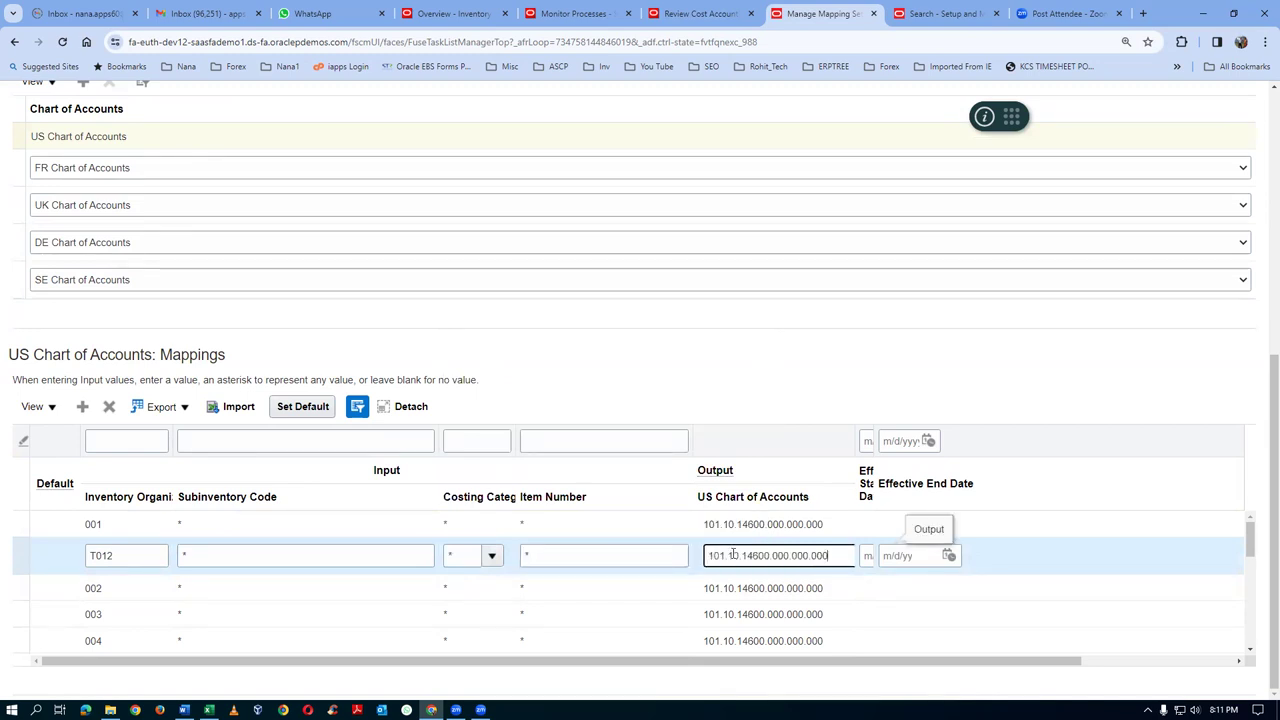
Save and close the Trade Clearing mapping set
triple_click(648, 366)
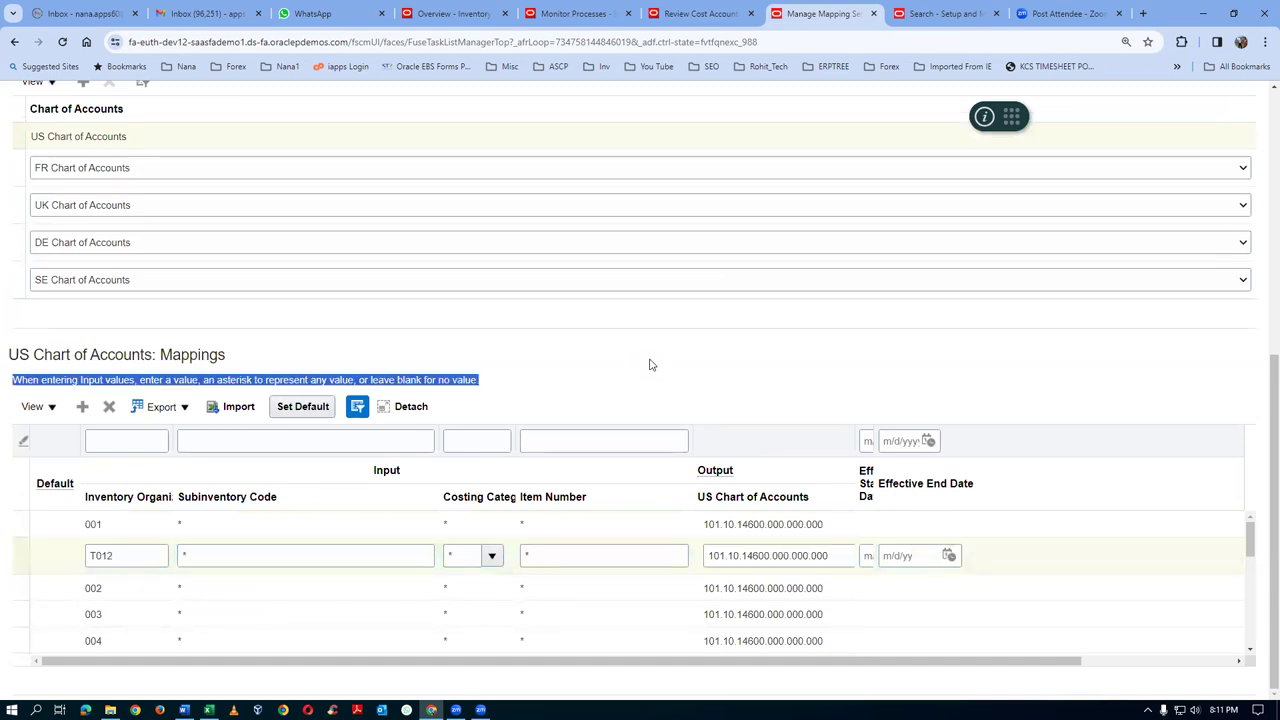
left_click(660, 366)
scroll(700, 386, "up", 5)
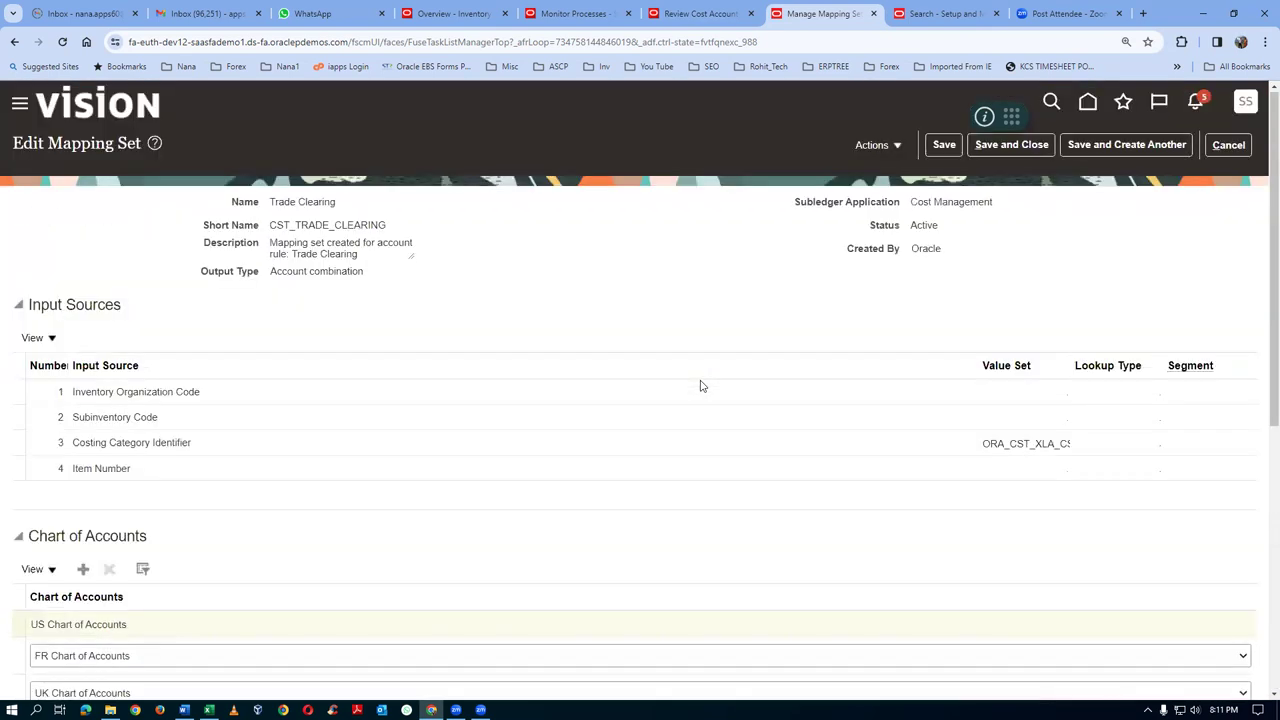
left_click(1038, 146)
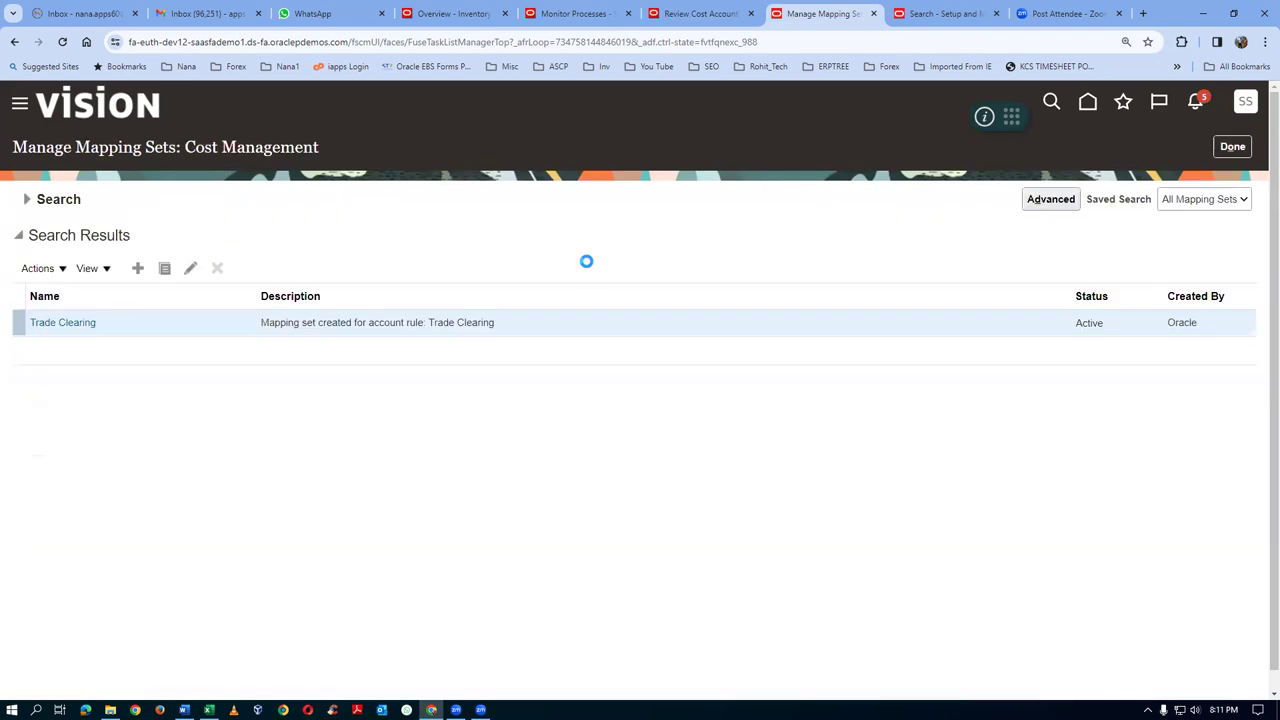
Switch to the Excel workbook, fill the Trade Clearing row in the mapping set list with light blue, and save the workbook
key("alt+Tab")
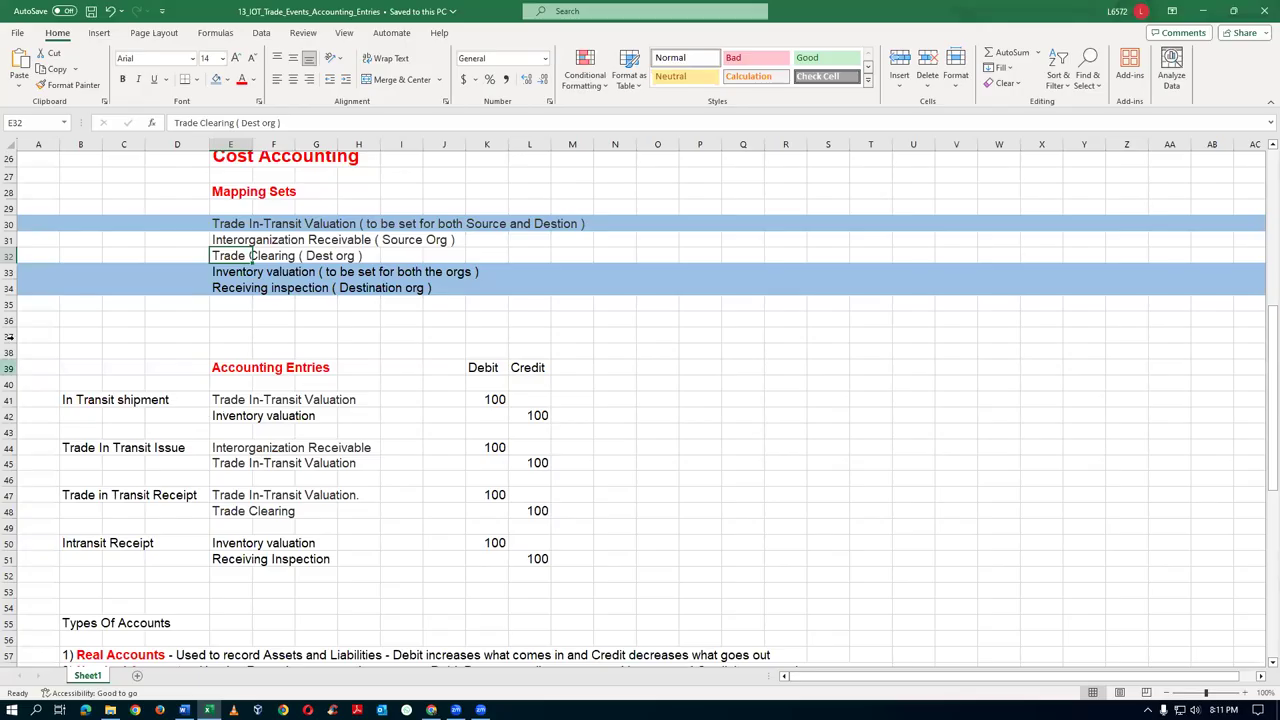
left_click(8, 256)
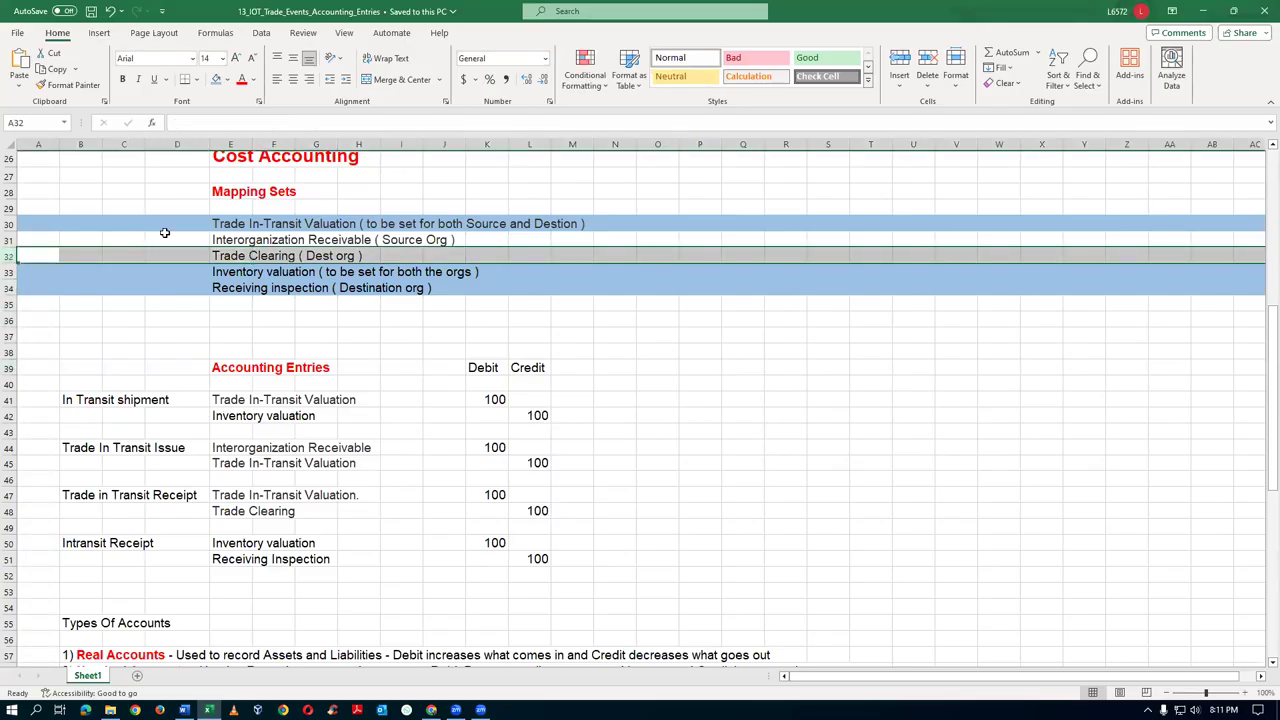
left_click(217, 80)
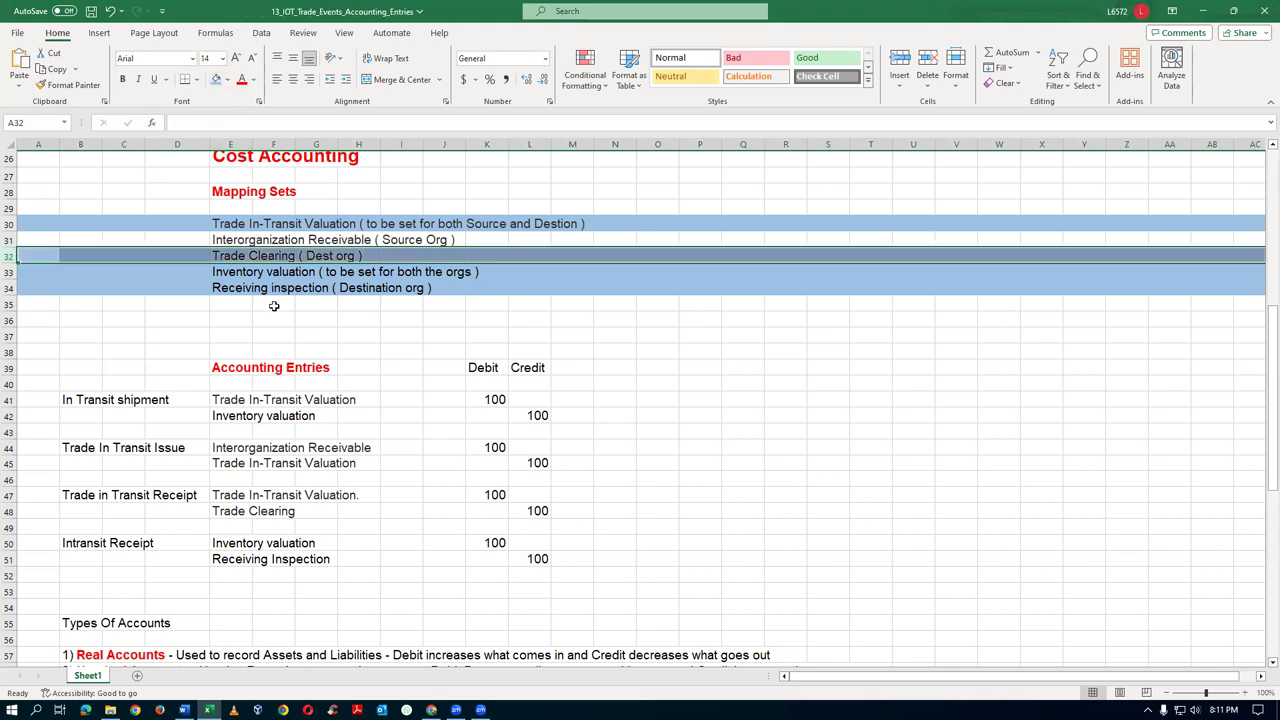
left_click(273, 306)
key("ctrl+s")
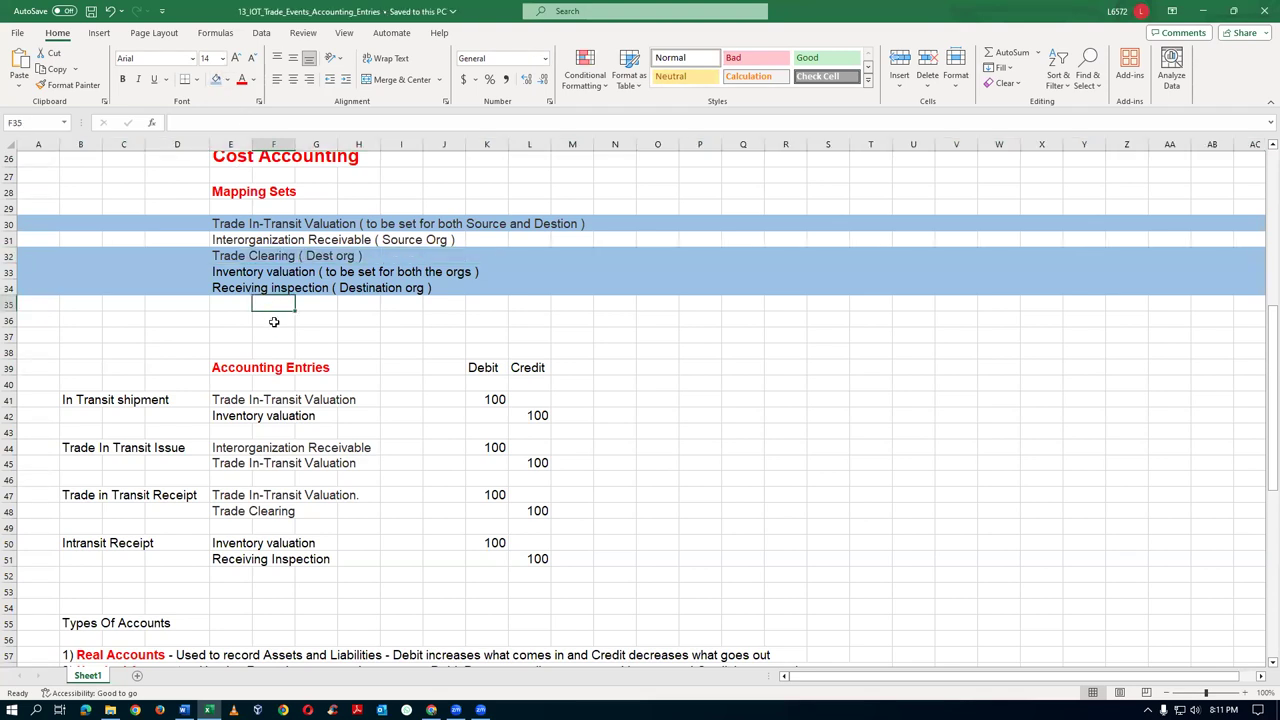
left_click(218, 239)
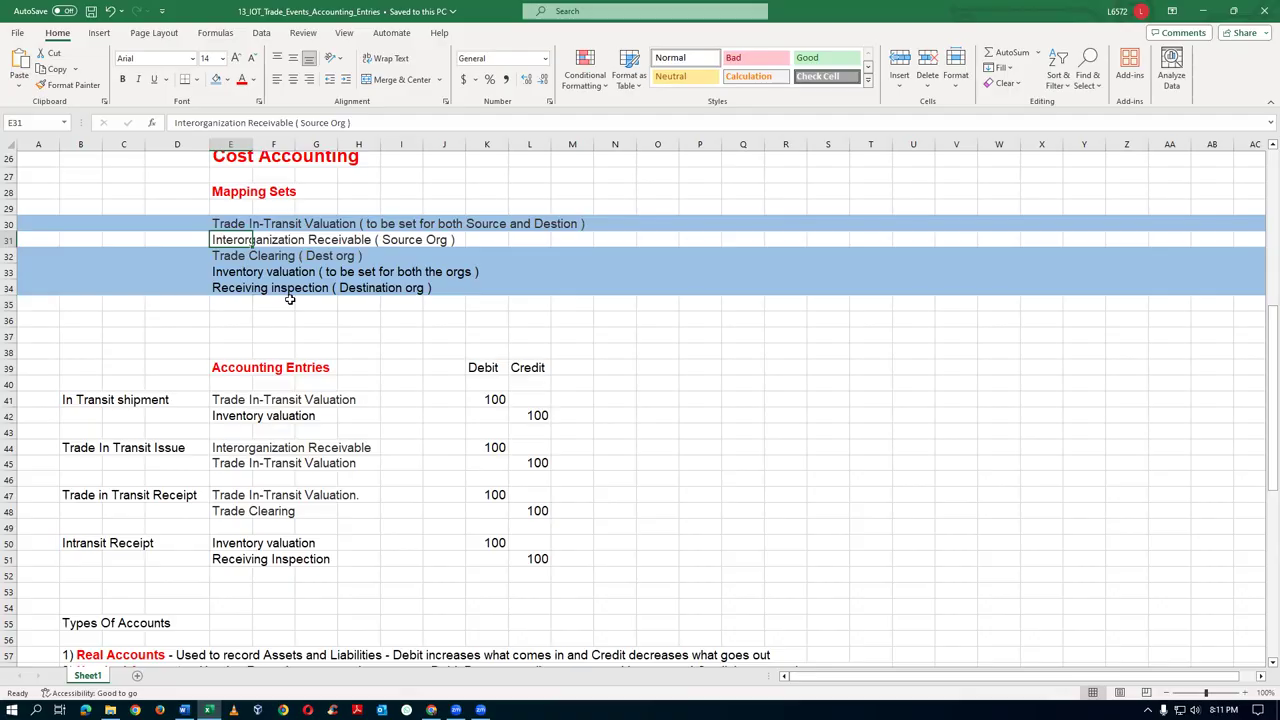
Return to Review Cost Accounting in the browser and examine which mapping set the Intransit Shipment's journal entry error names
key("alt+Tab")
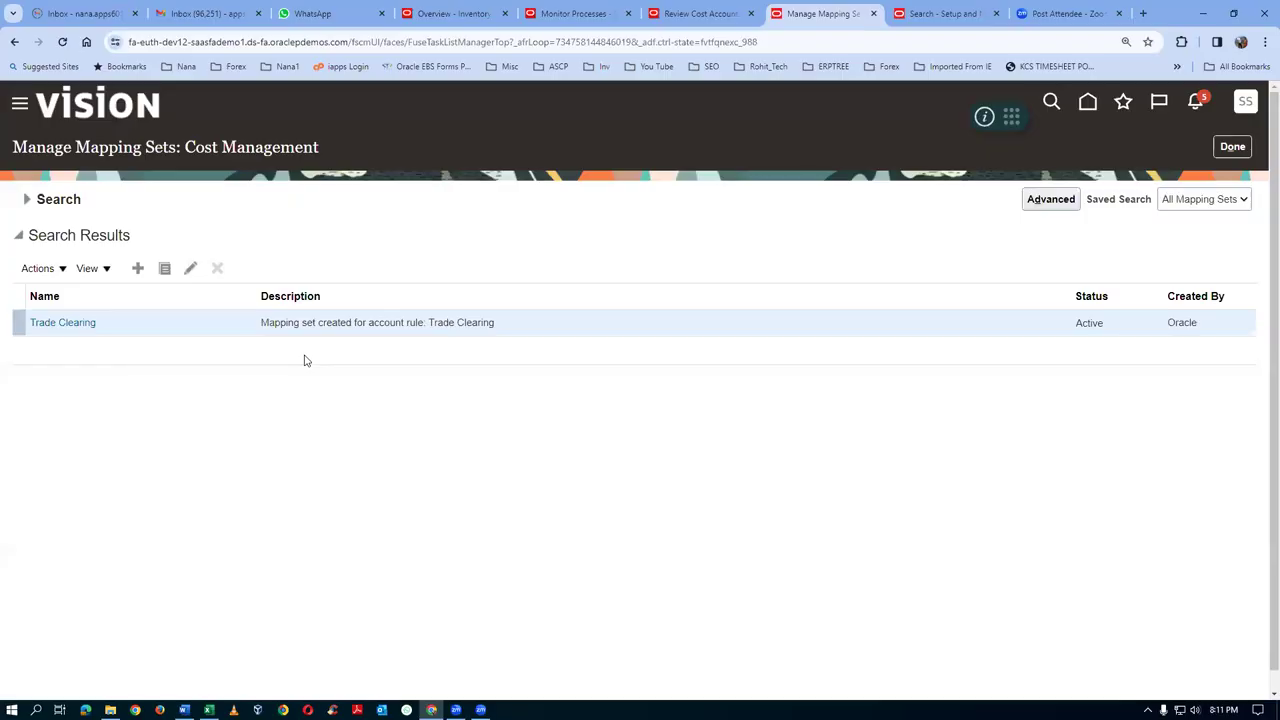
left_click(700, 13)
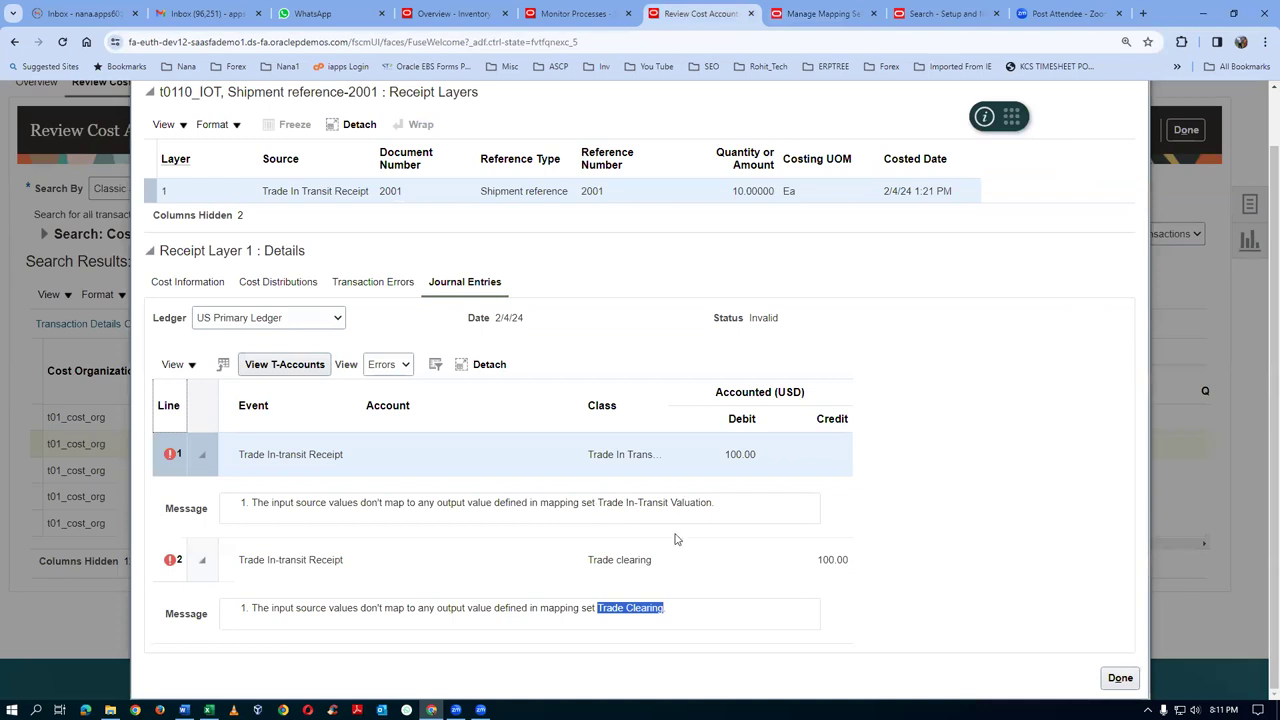
scroll(1110, 280, "up", 1)
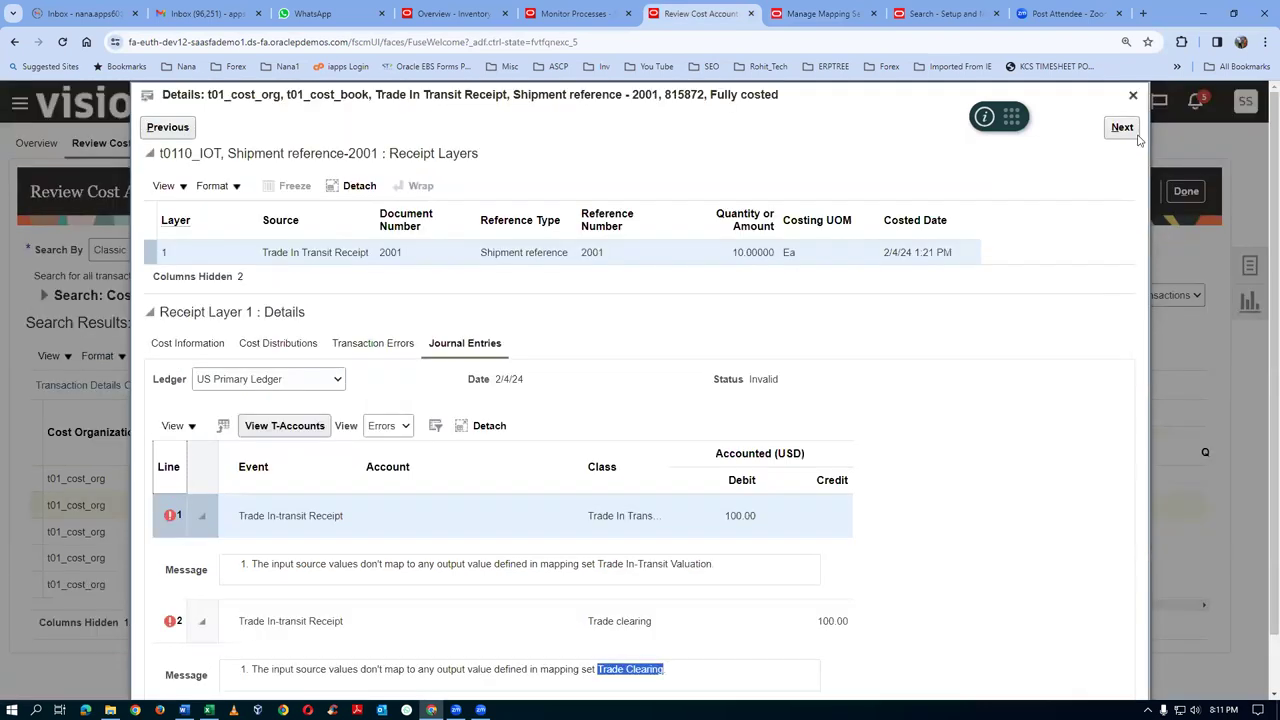
left_click(1133, 97)
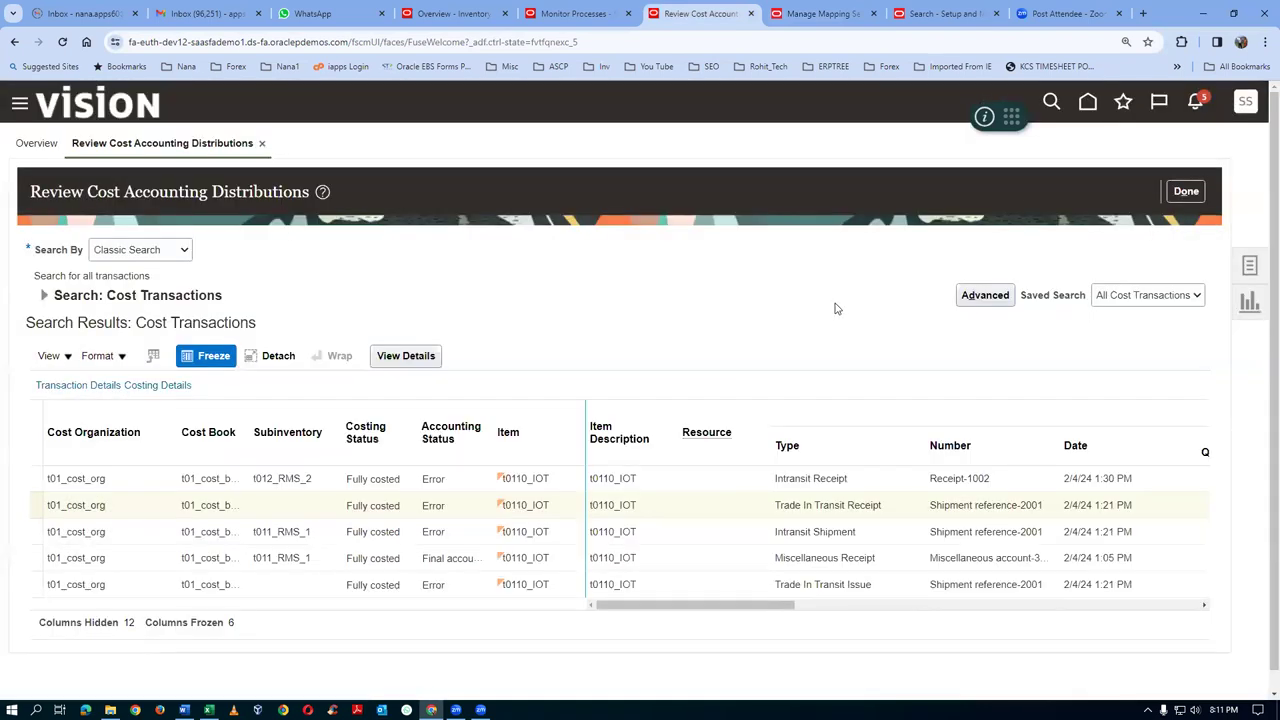
left_click(660, 534)
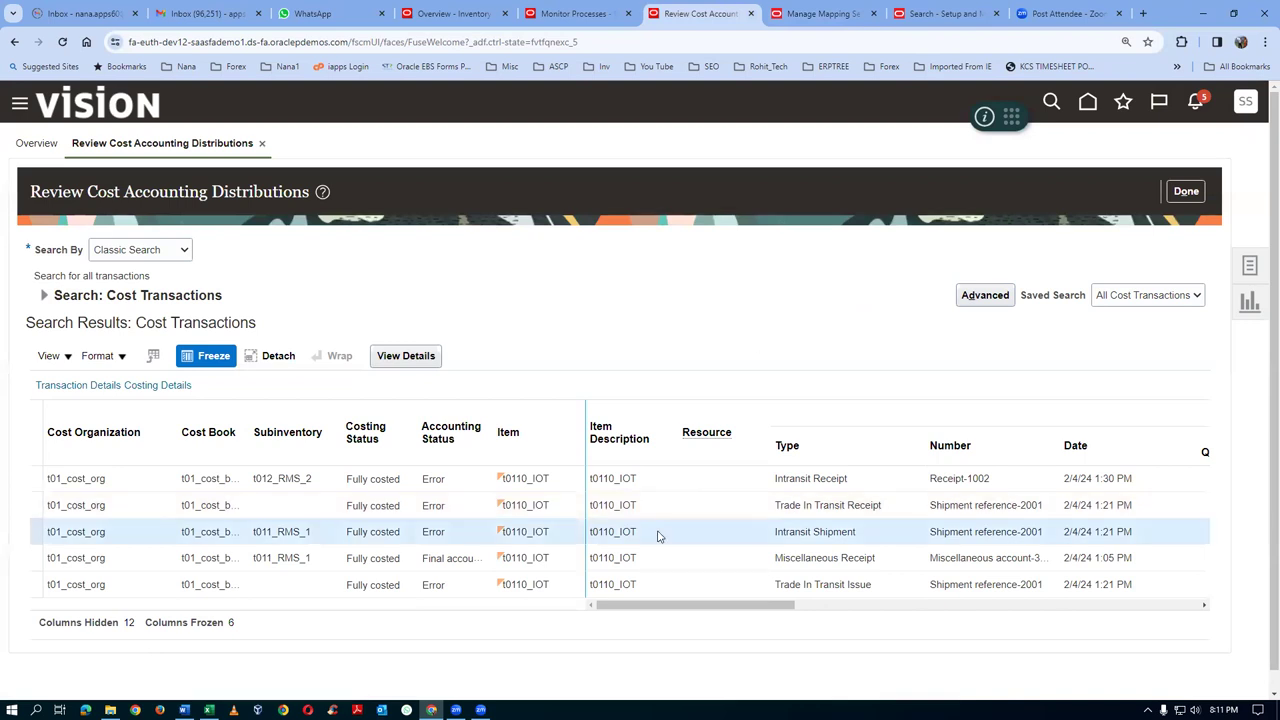
left_click(419, 360)
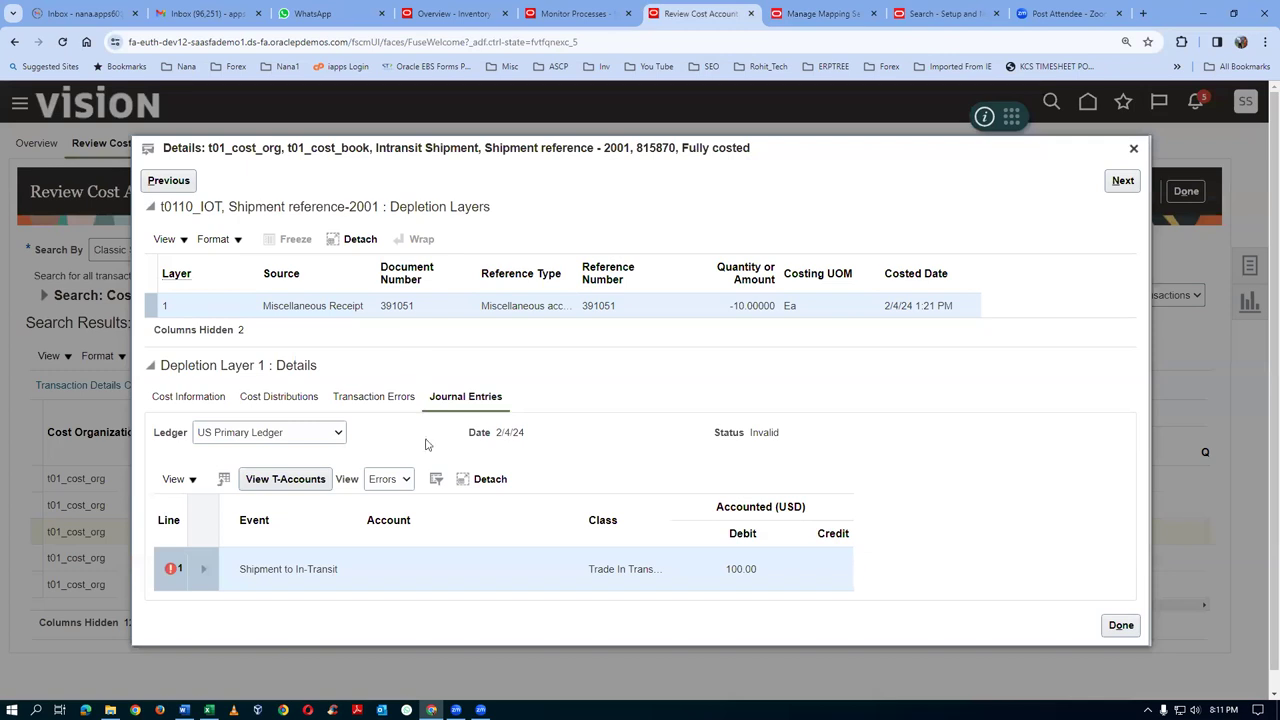
left_click(204, 570)
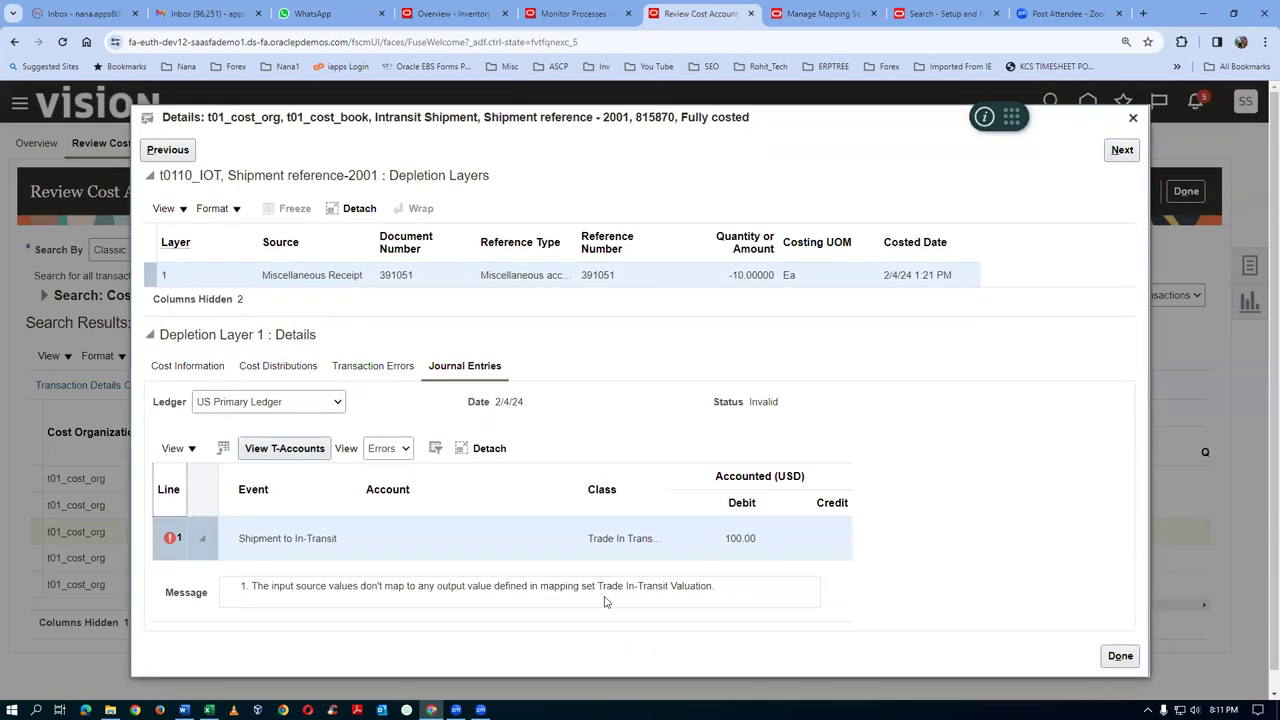
left_click_drag(599, 589, 723, 600)
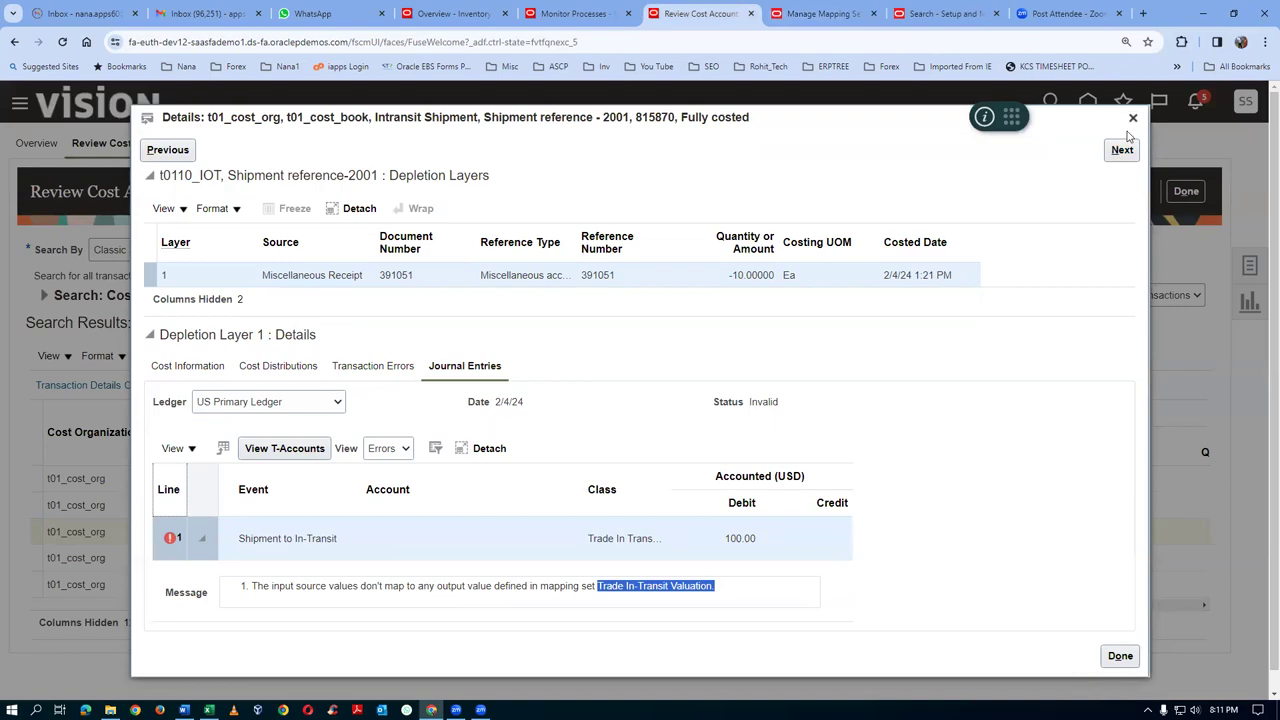
Check the Trade In-Transit Valuation entry in the Excel mapping set list, and close the Intransit Shipment details in the browser
key("alt+Tab")
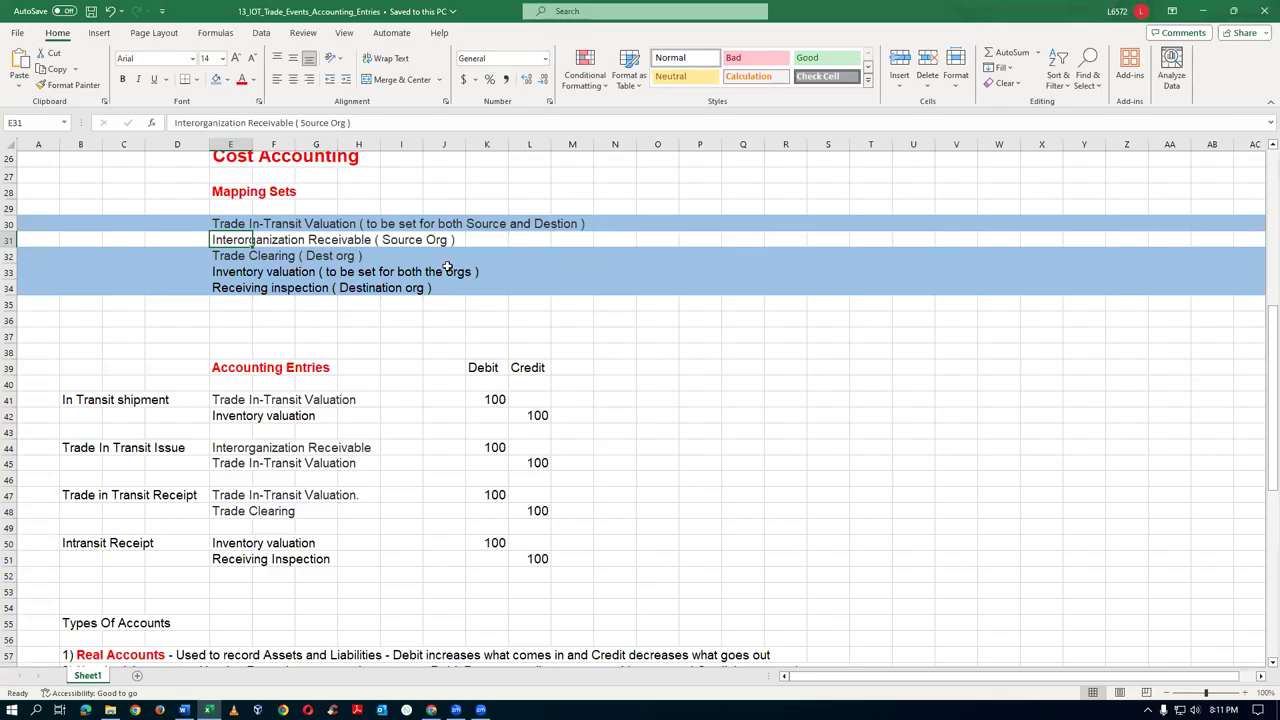
left_click(272, 224)
key("alt+Tab")
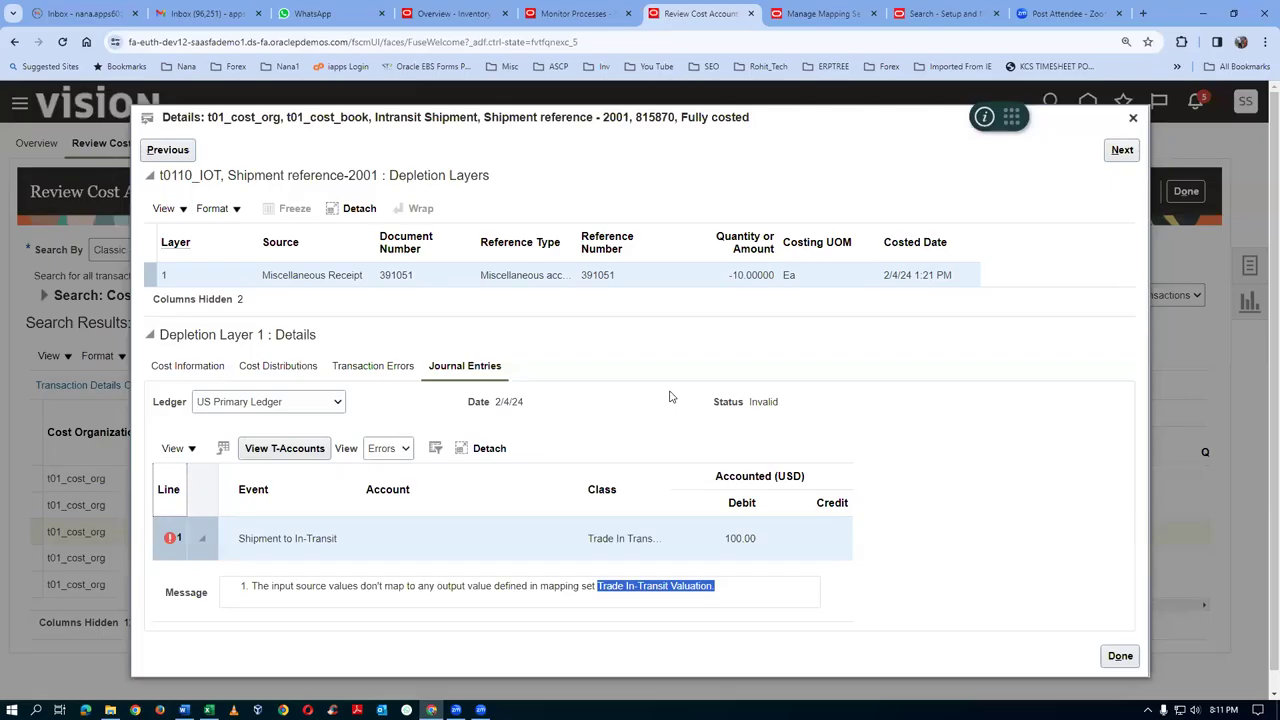
left_click(1133, 117)
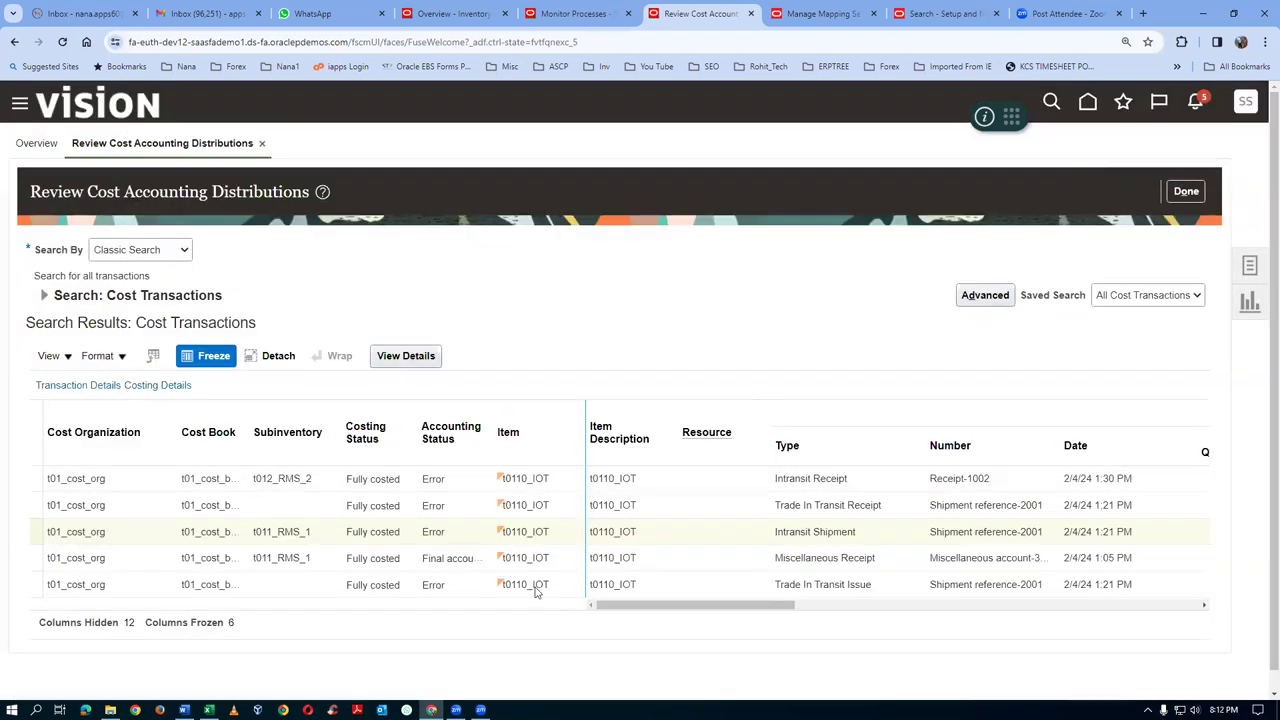
Open the Trade In Transit Issue details, expand the first journal line's error and select the mapping set name in its message
left_click(645, 588)
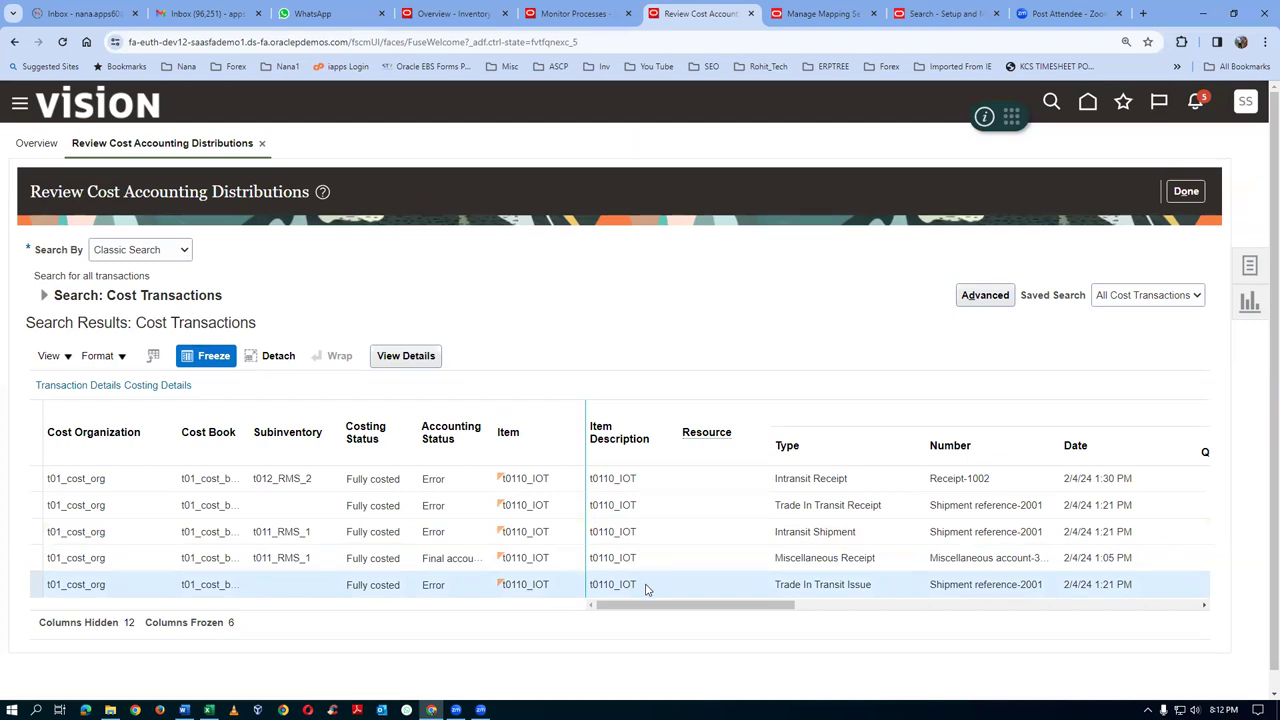
left_click(400, 360)
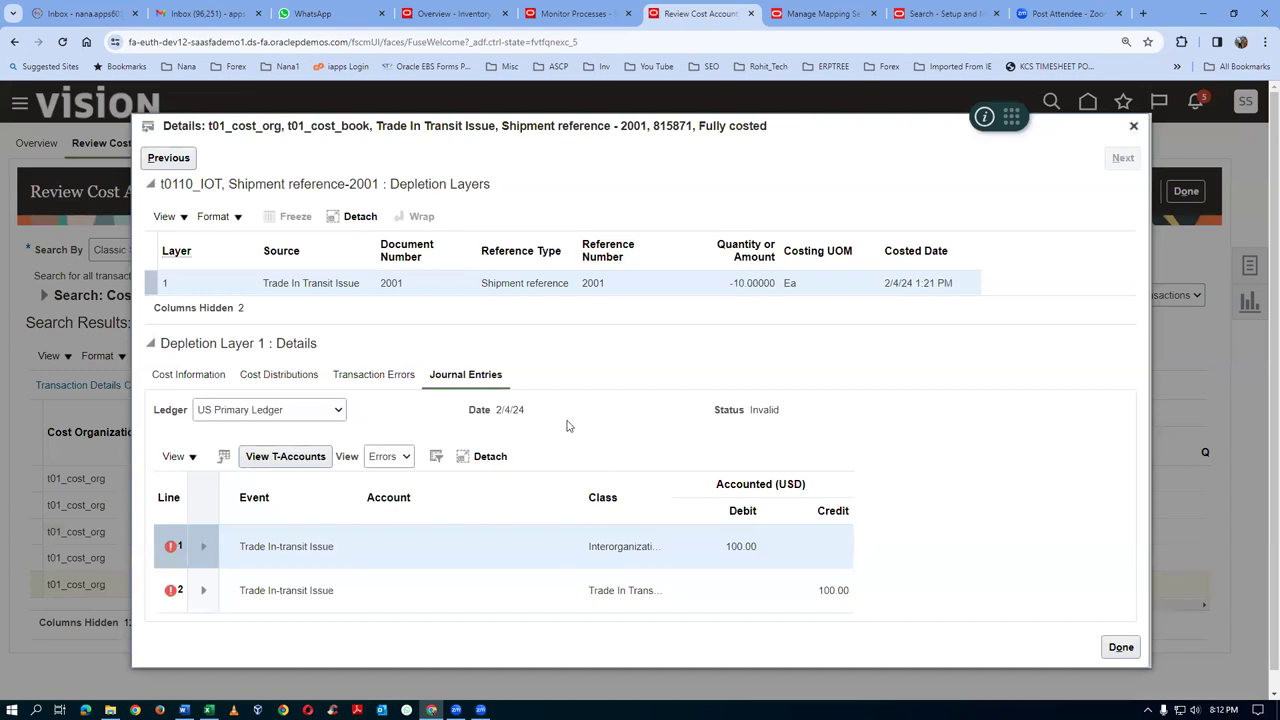
left_click(204, 547)
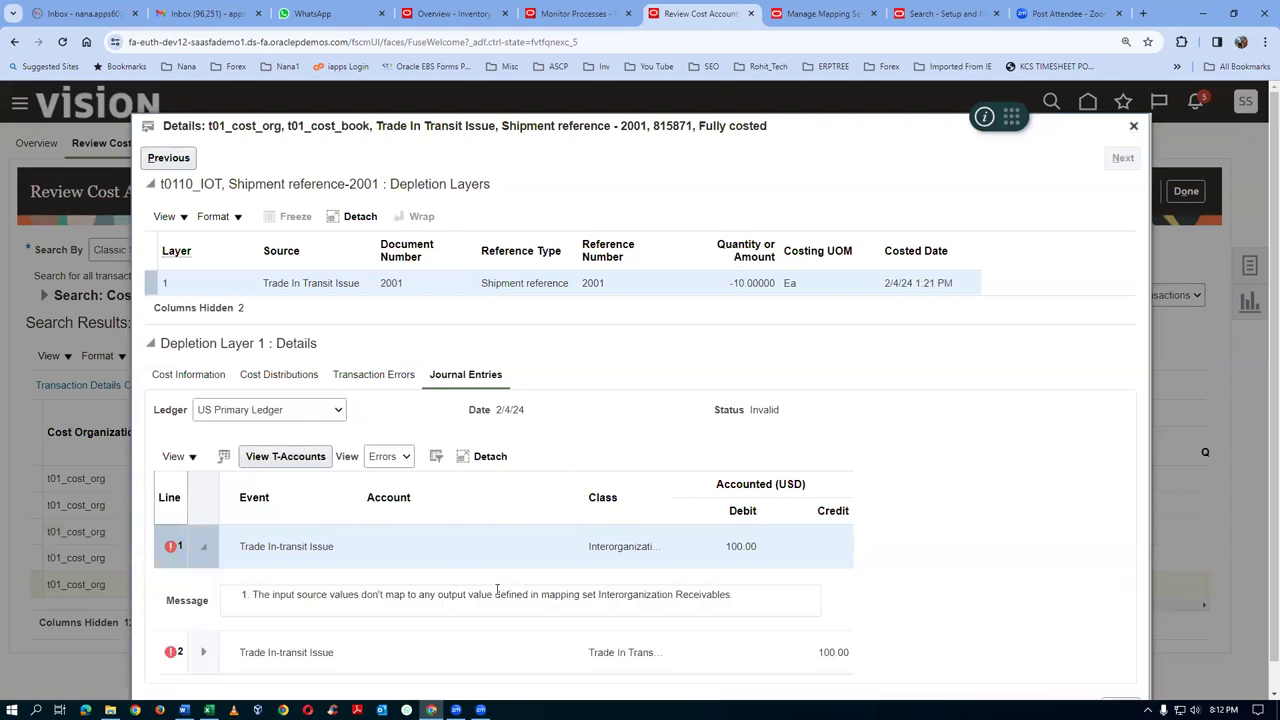
scroll(497, 594, "down", 1)
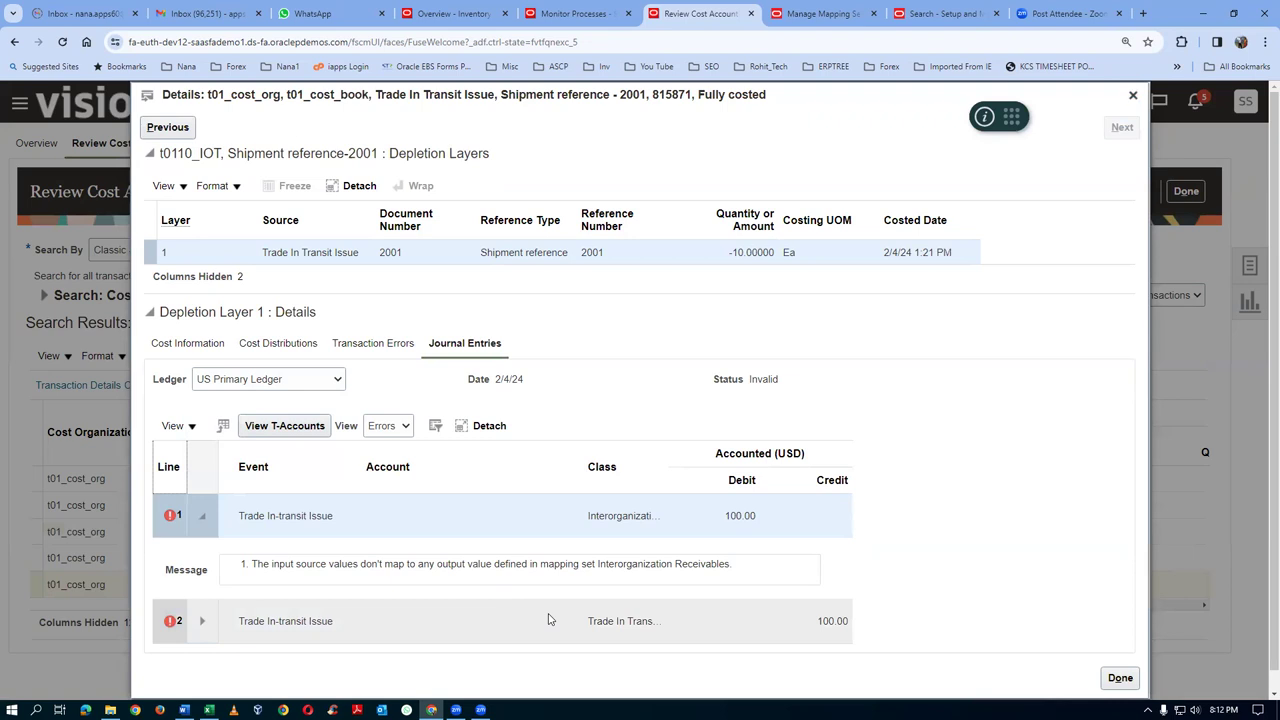
left_click_drag(597, 564, 728, 565)
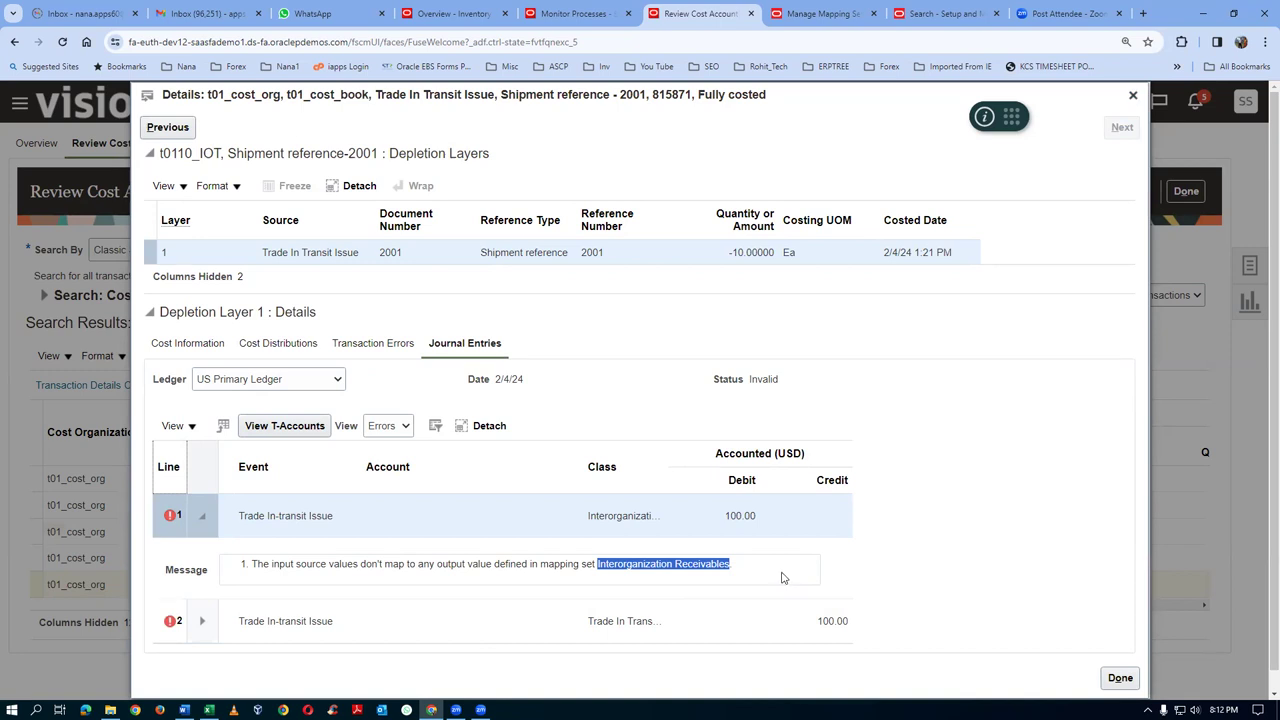
Switch to the Excel workbook and check the Interorganization Receivable entry in the Cost Accounting mapping set list
key("alt+Tab")
scroll(470, 521, "up", 8)
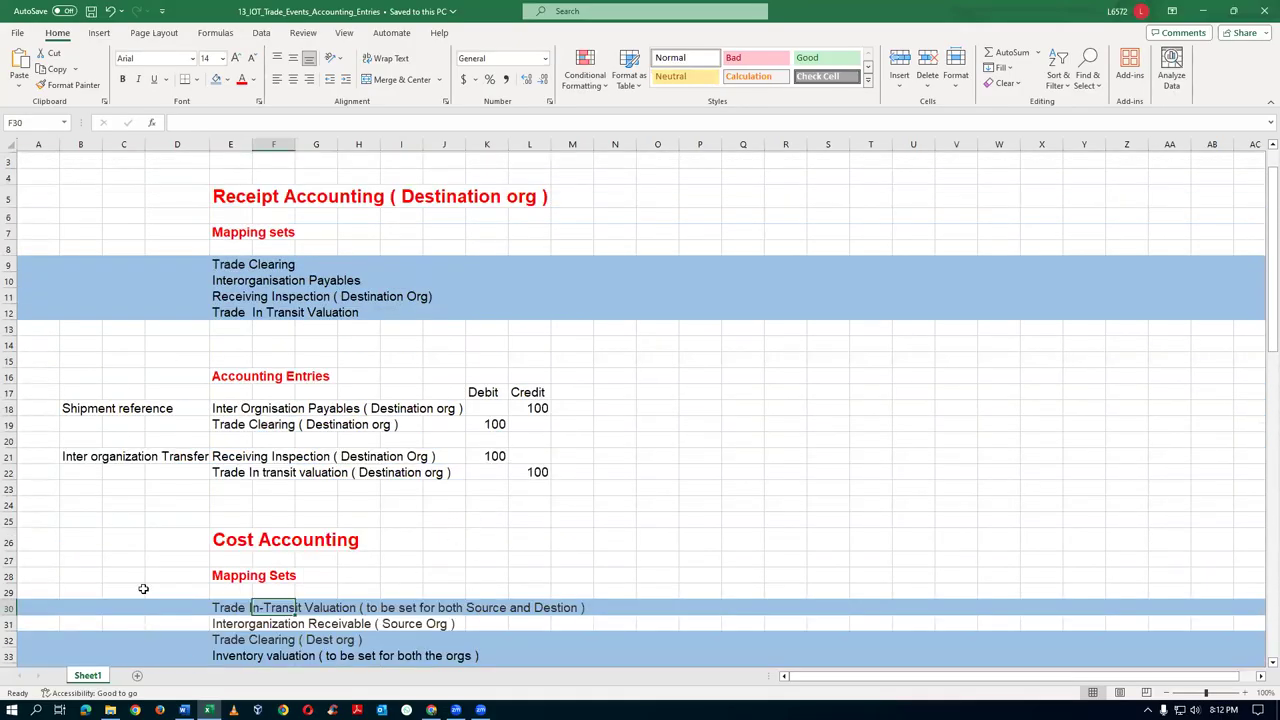
left_click(227, 281)
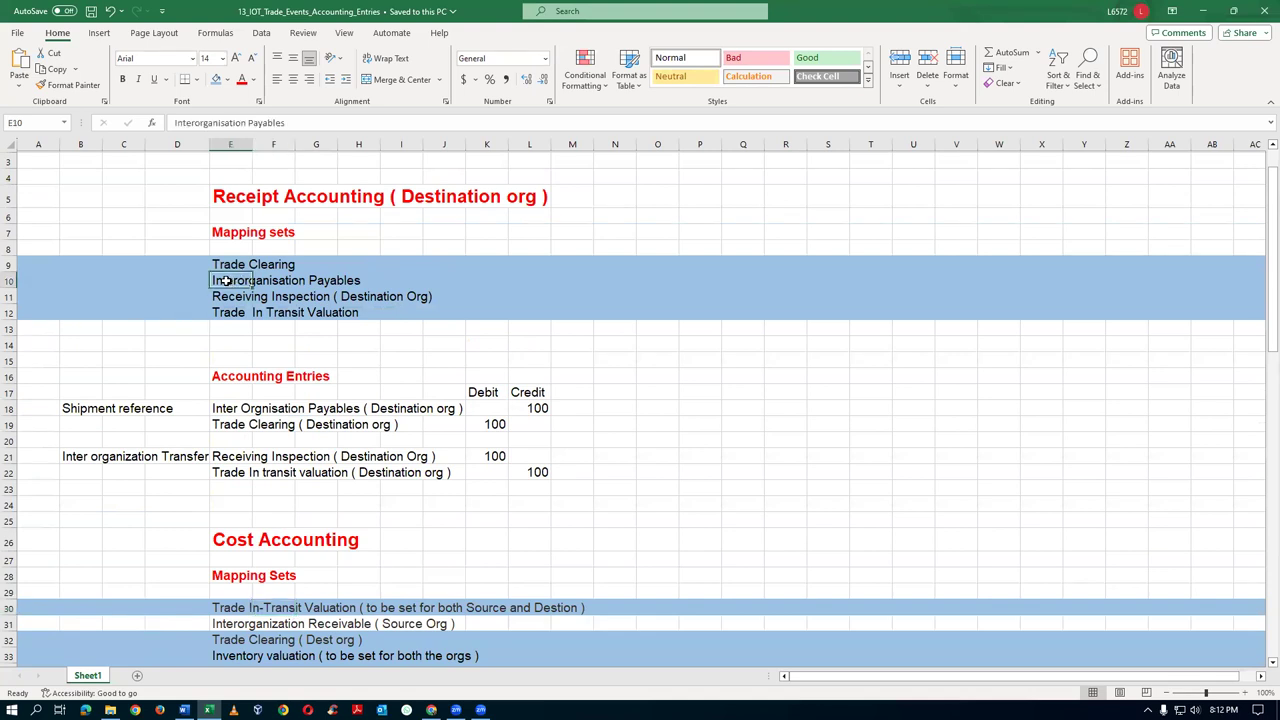
scroll(246, 367, "down", 4)
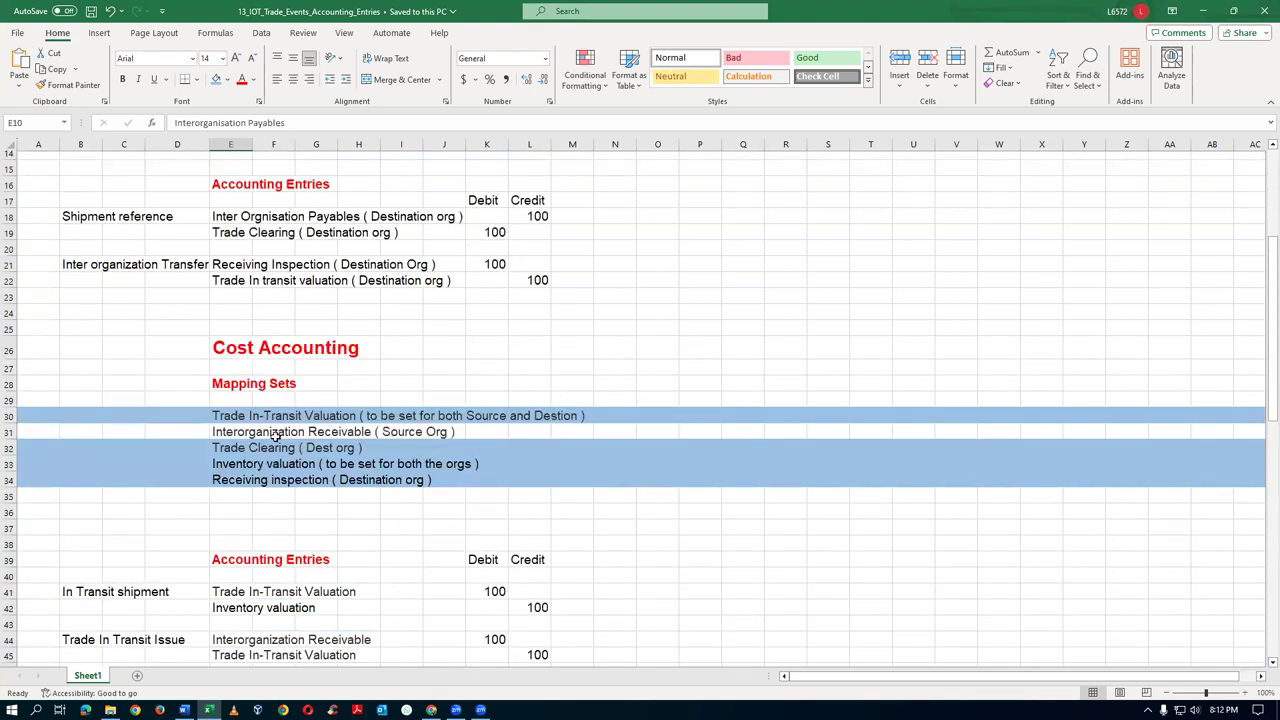
left_click(226, 433)
Return to the browser's Manage Mapping Sets page, search for the Interorganization Receivables mapping set and open it for editing
key("alt+Tab")
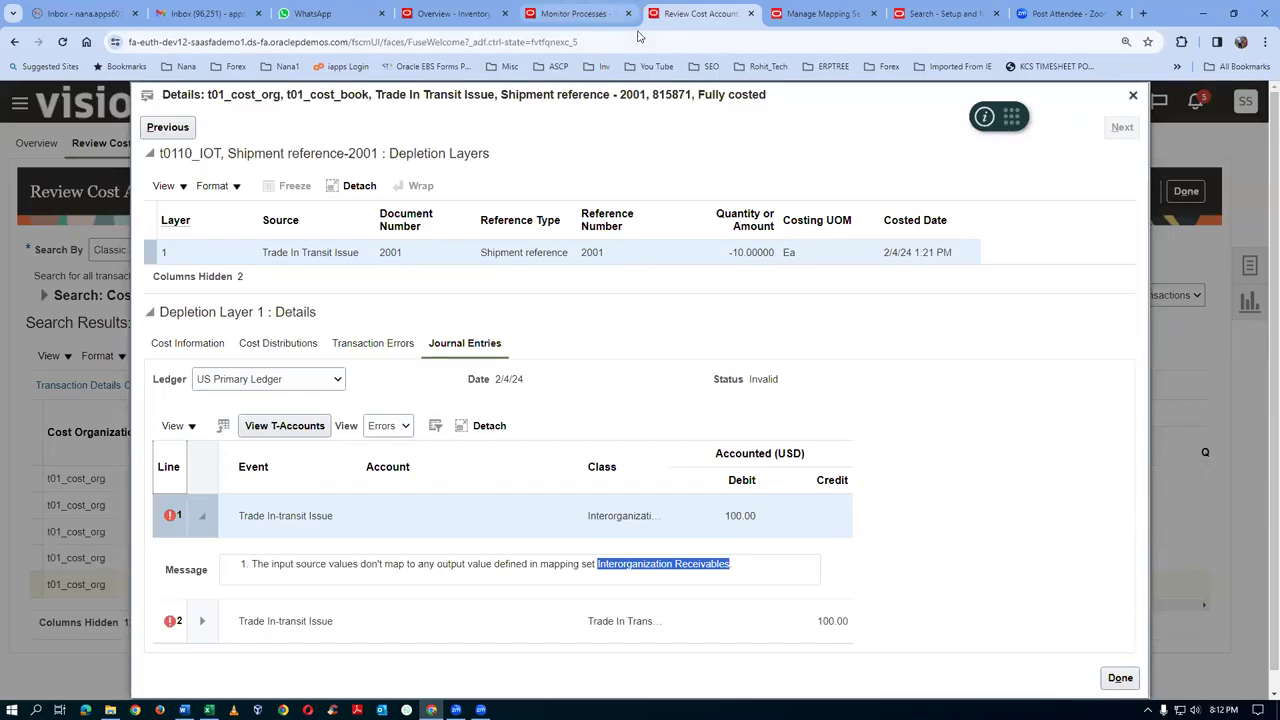
left_click(808, 20)
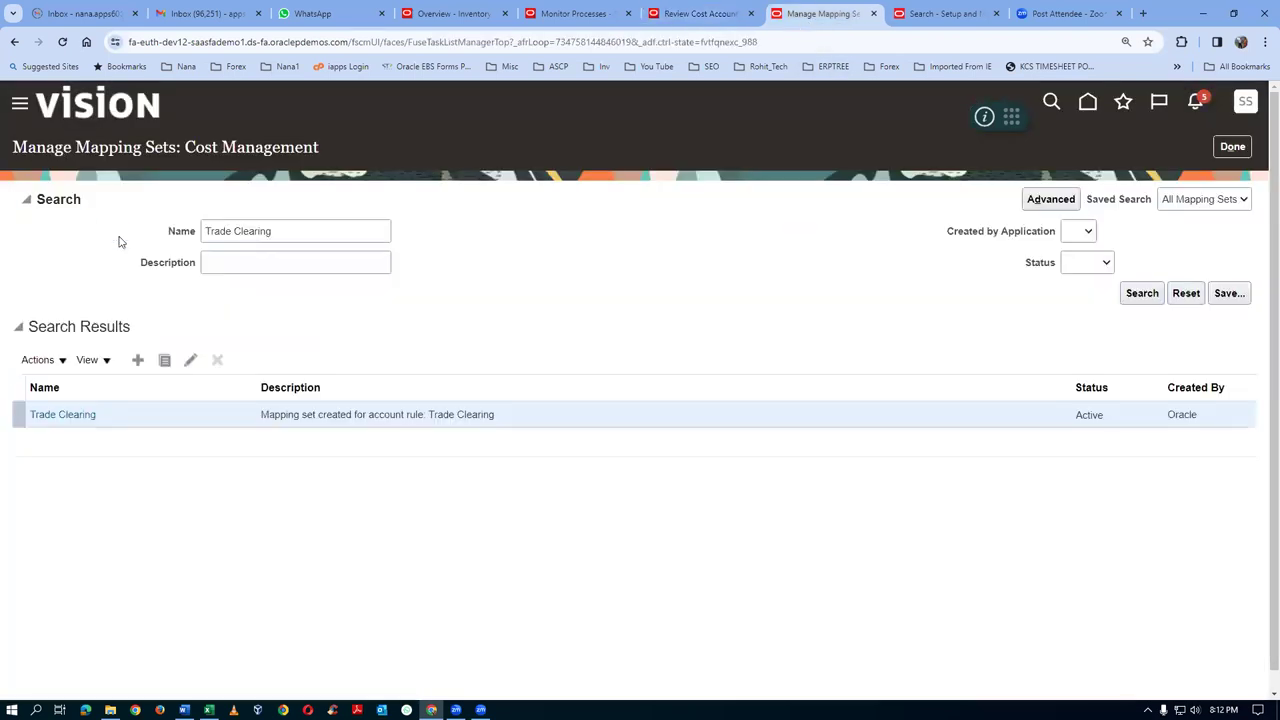
left_click_drag(305, 234, 50, 262)
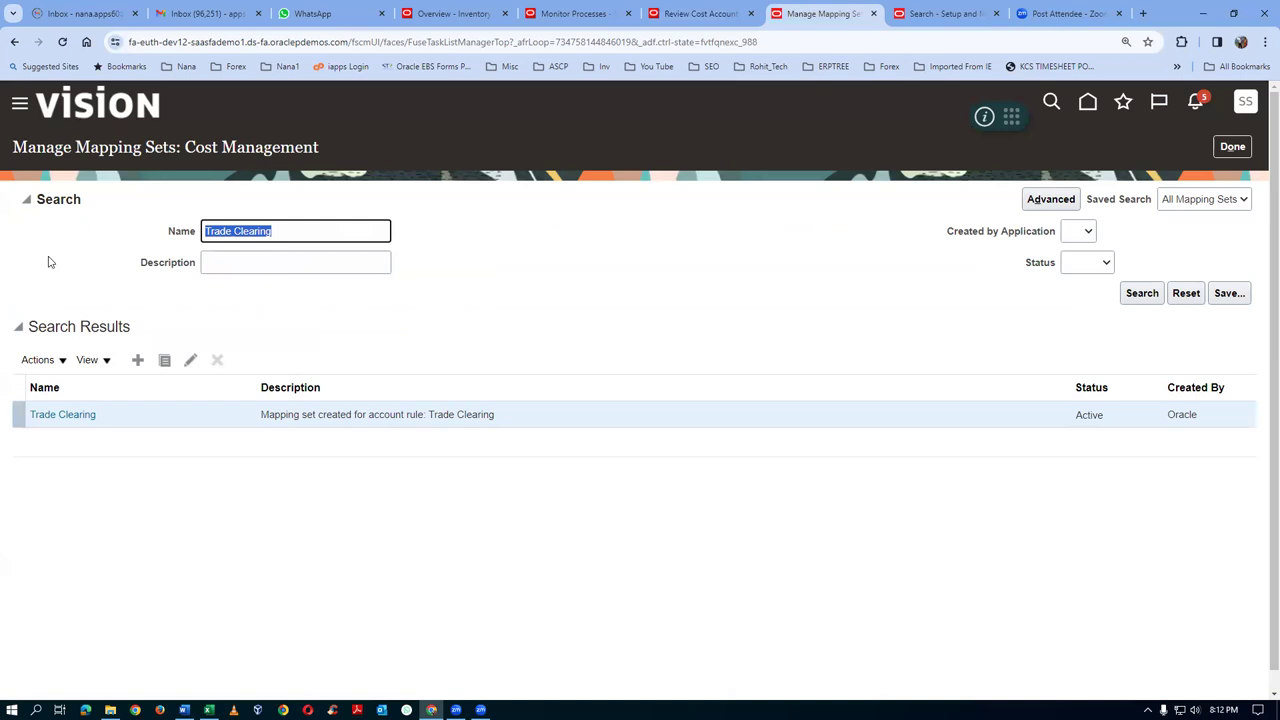
type("Interorganization Receivables")
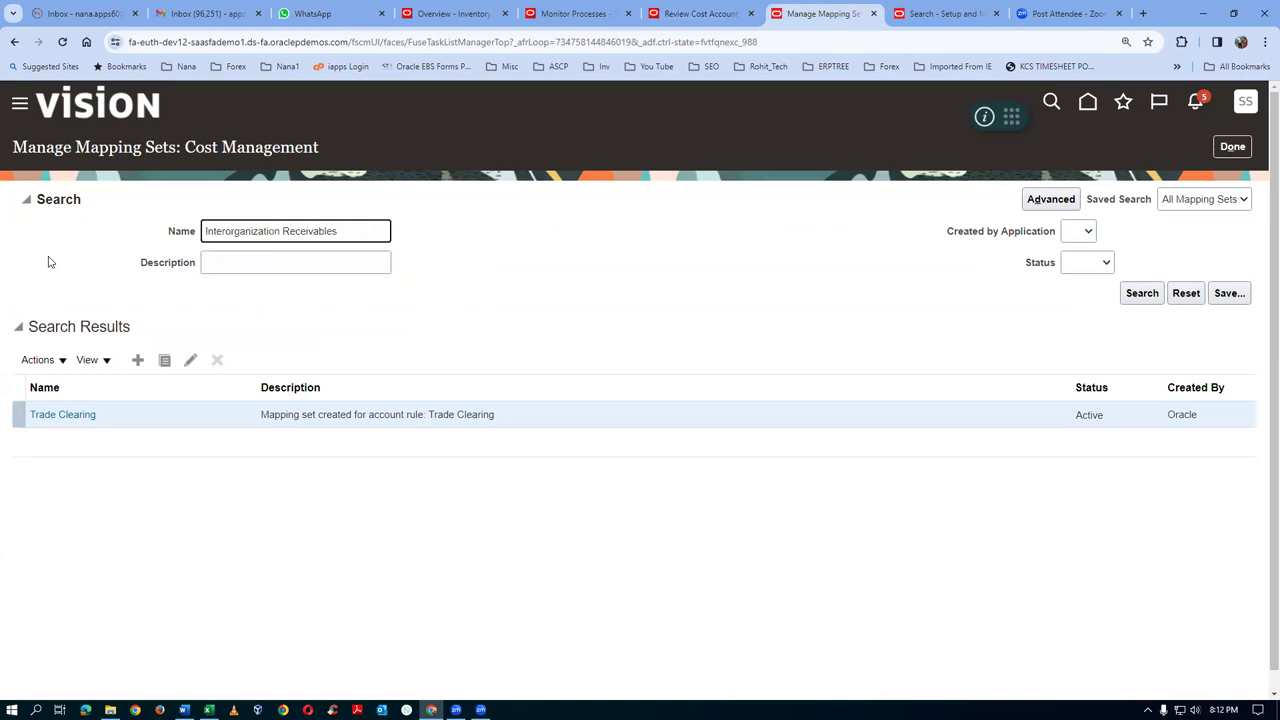
left_click(1141, 293)
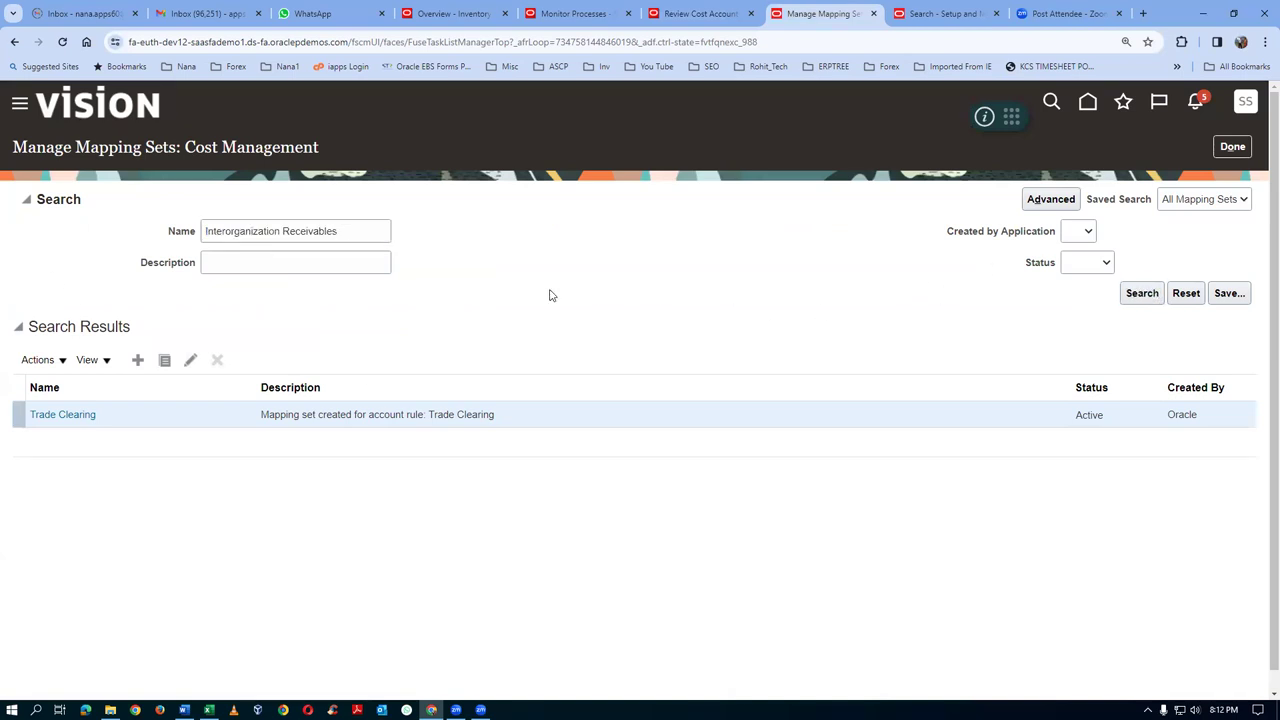
left_click(90, 323)
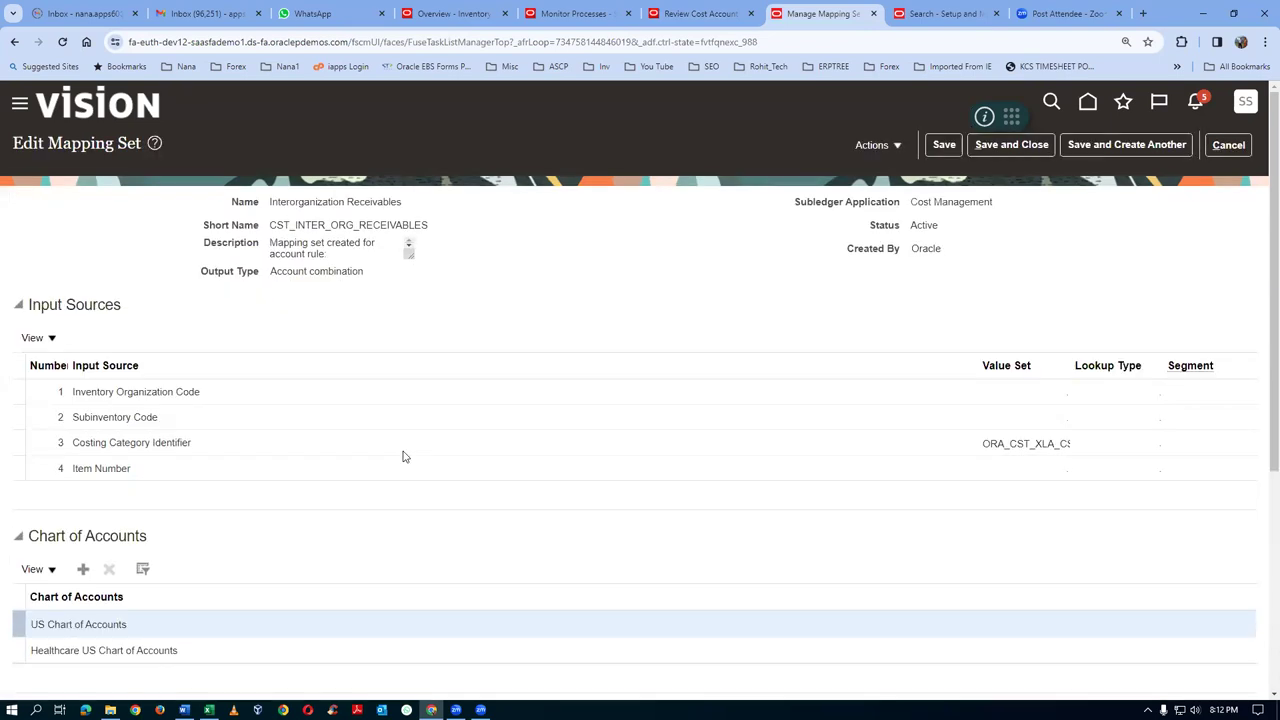
Copy the output account combination 101.10.29100.000.000.000 from the organization 001 mapping under US Chart of Accounts
scroll(404, 456, "down", 2)
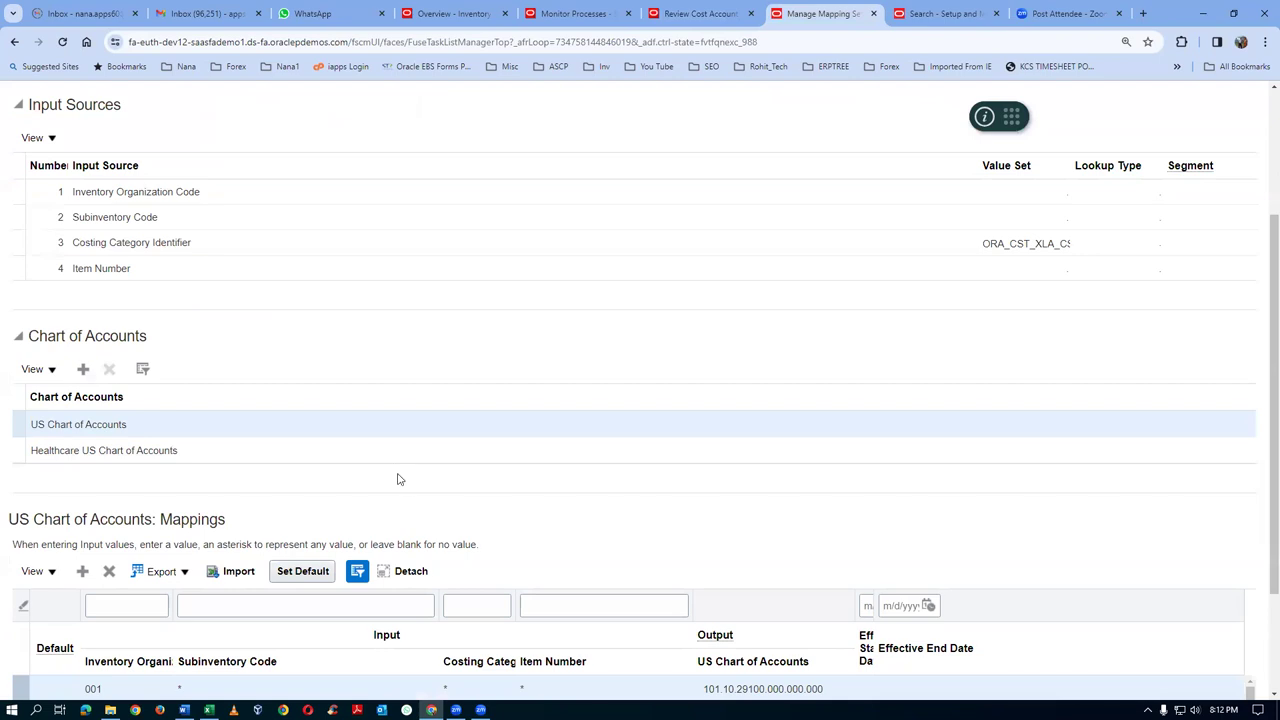
scroll(402, 480, "down", 2)
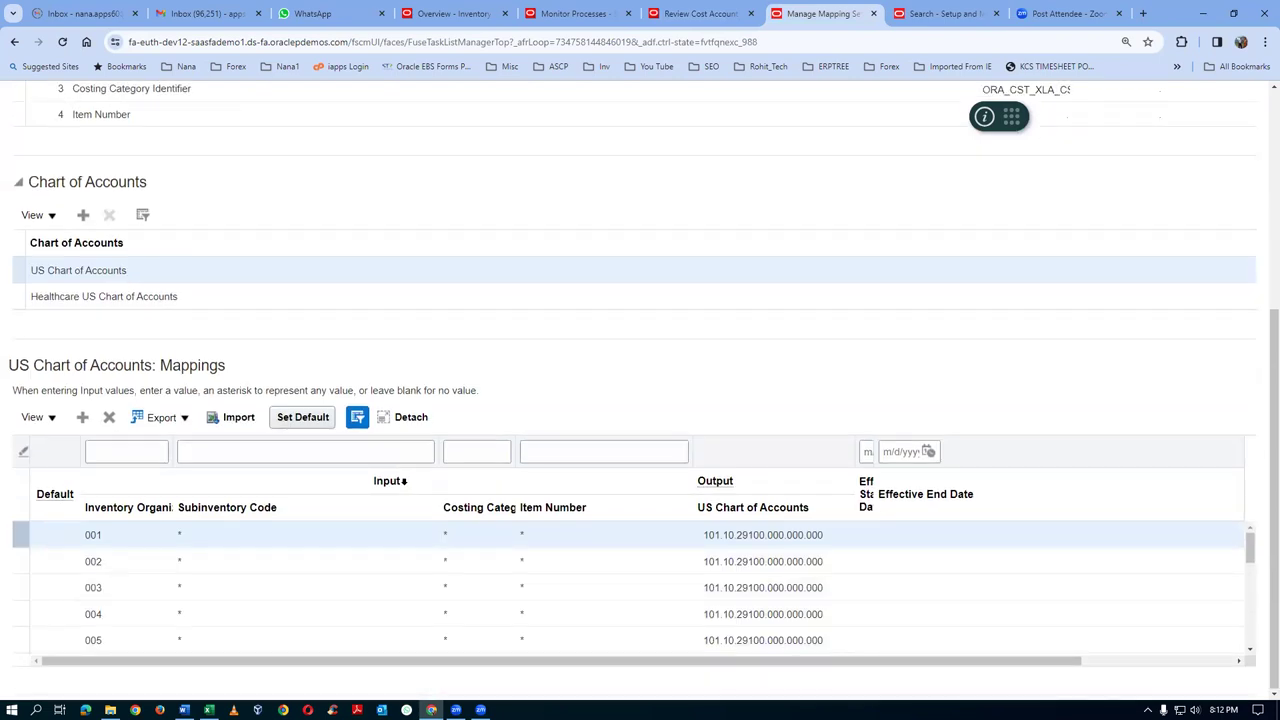
left_click(763, 534)
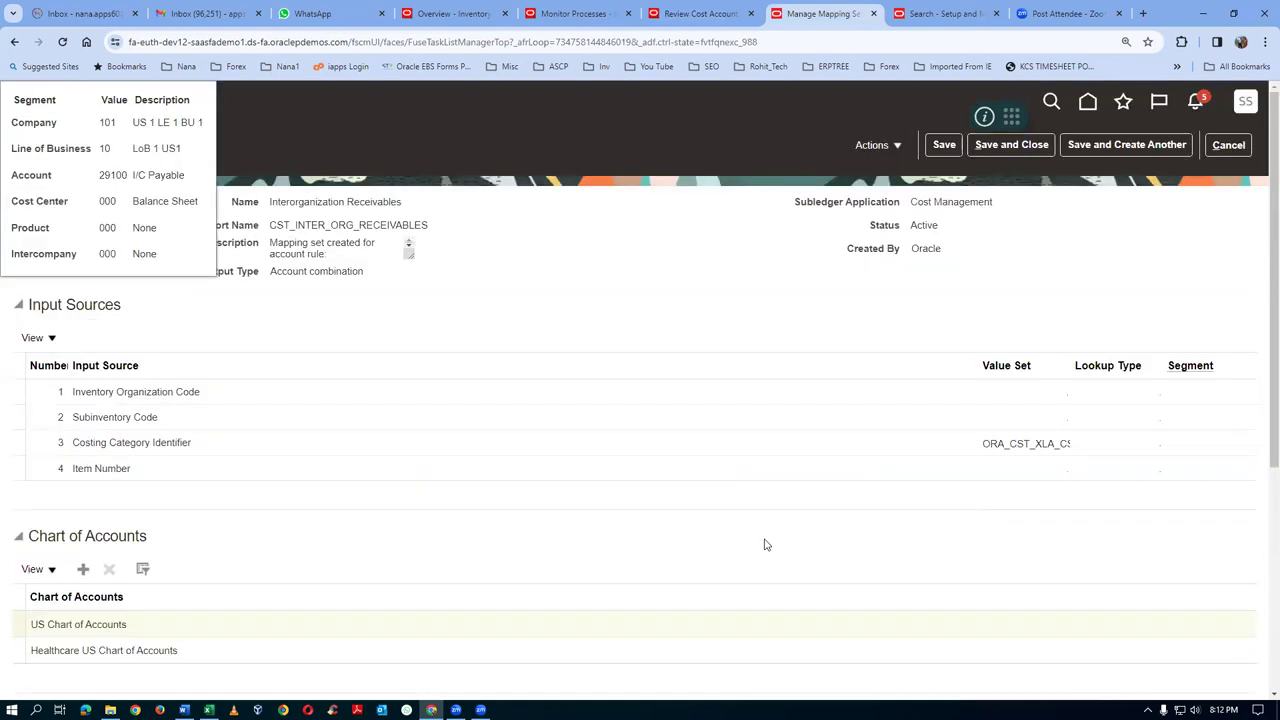
scroll(764, 544, "down", 4)
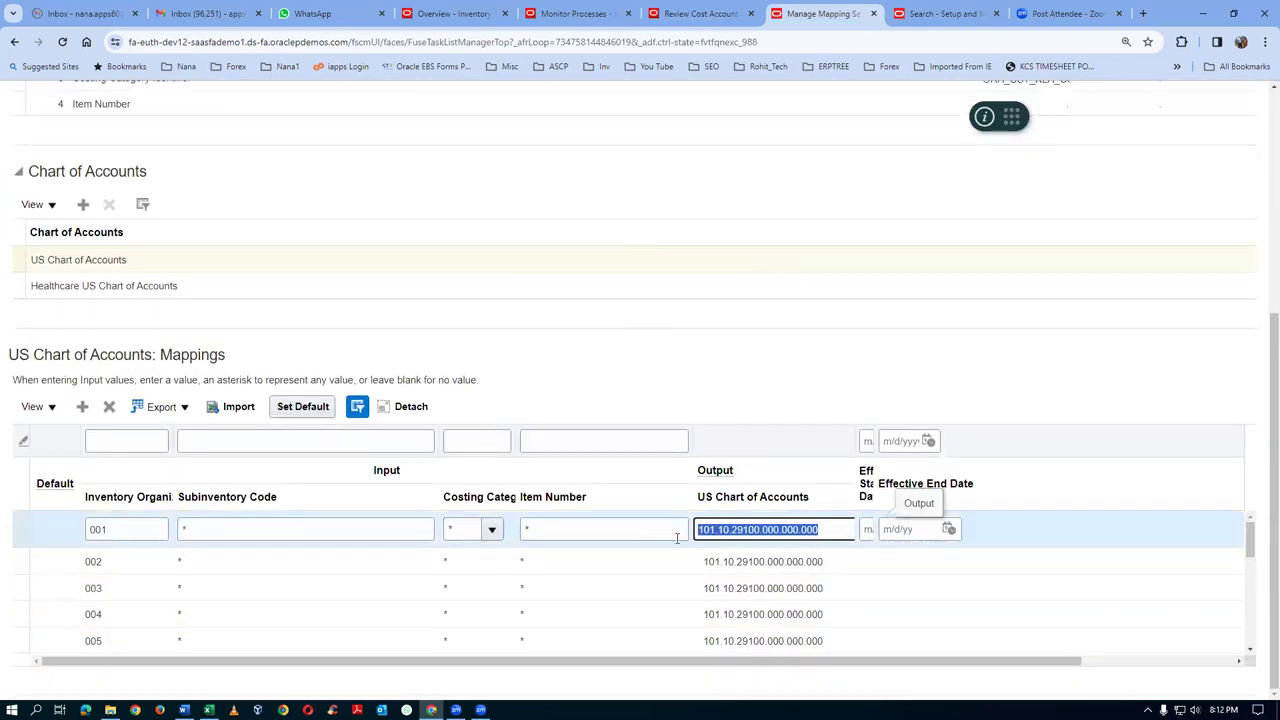
left_click(830, 530)
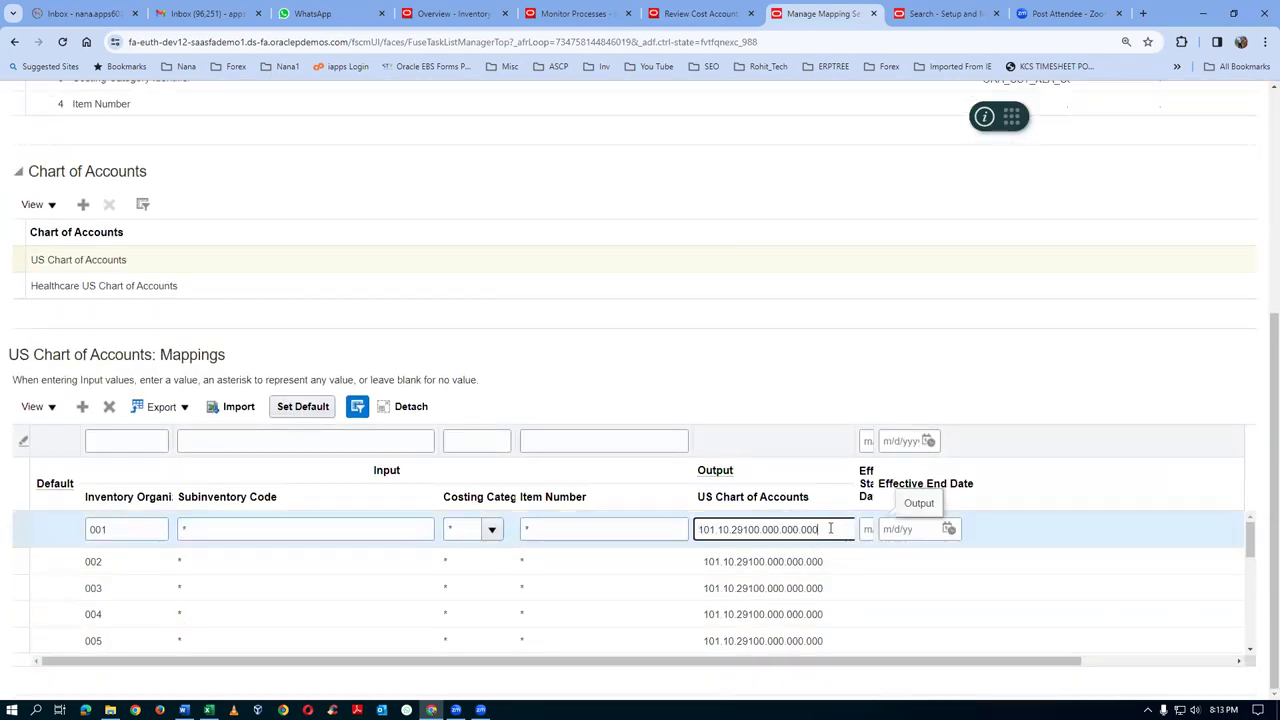
left_click_drag(830, 530, 686, 529)
key("ctrl+c")
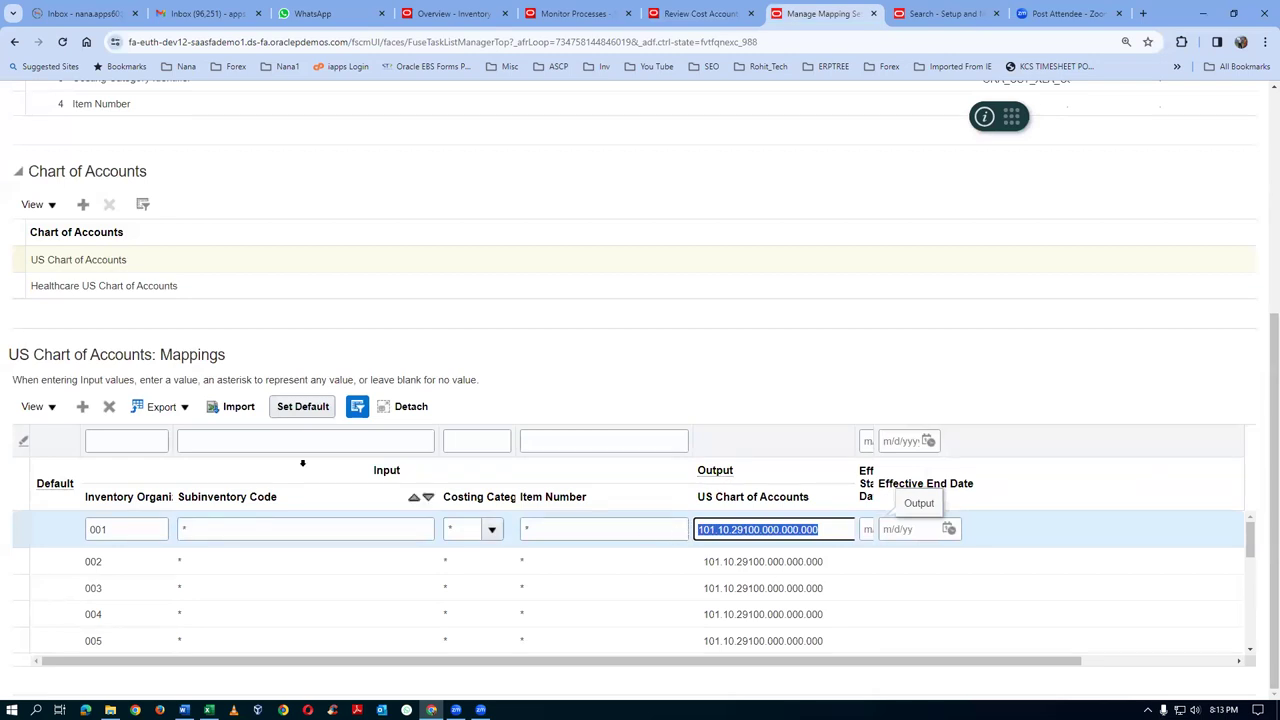
Add a mapping for organization T011 with * for subinventory, costing category and item number, and output 101.10.29100.000.000.000
left_click(82, 406)
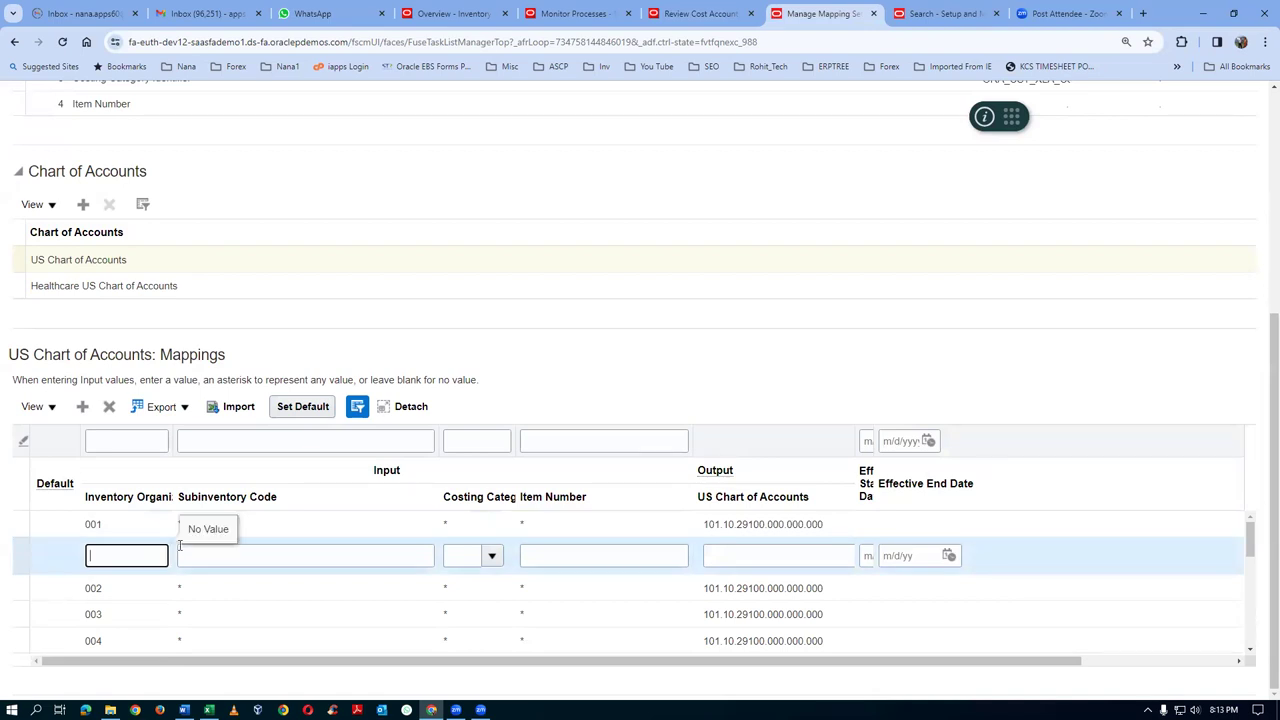
left_click(180, 548)
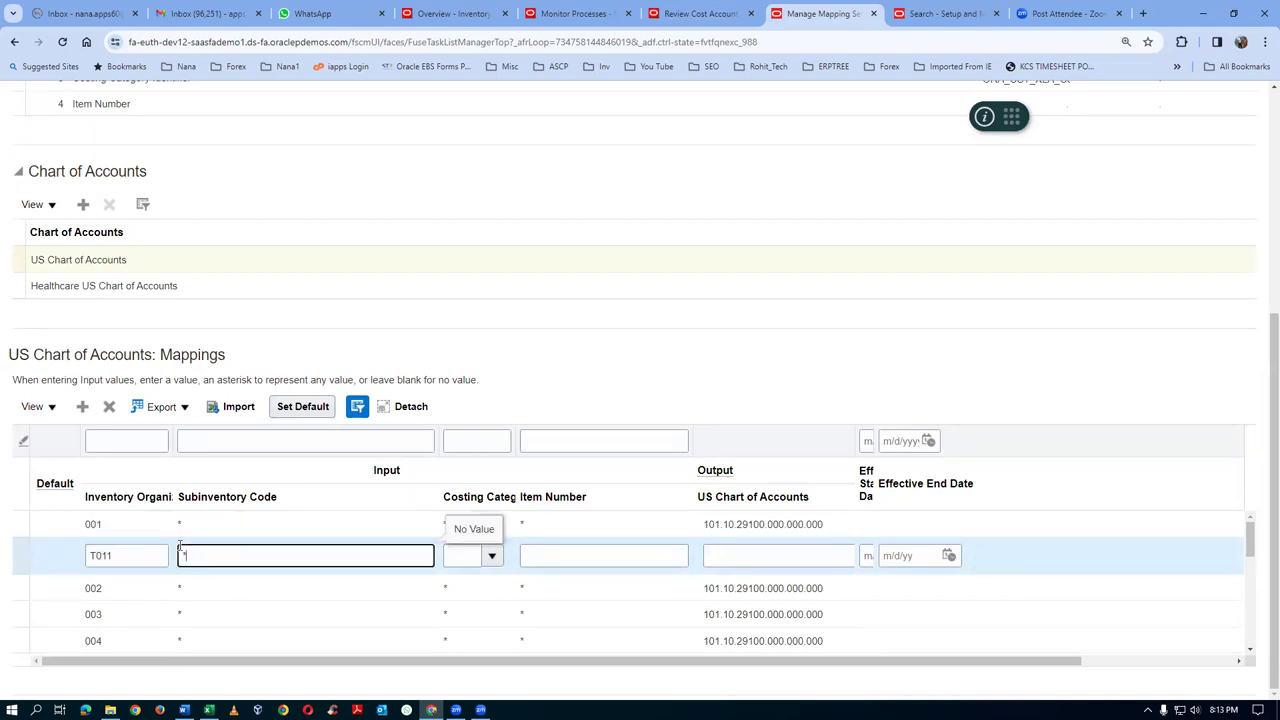
type("*")
left_click(491, 556)
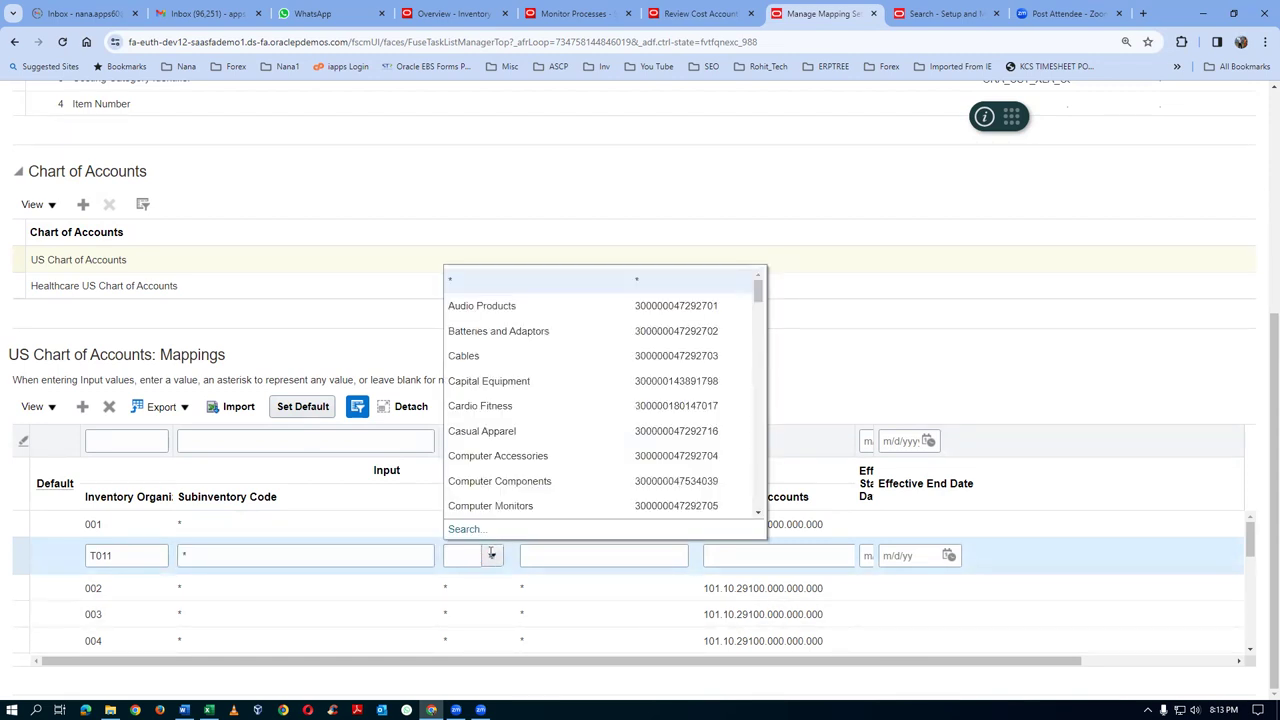
left_click(499, 279)
left_click(579, 550)
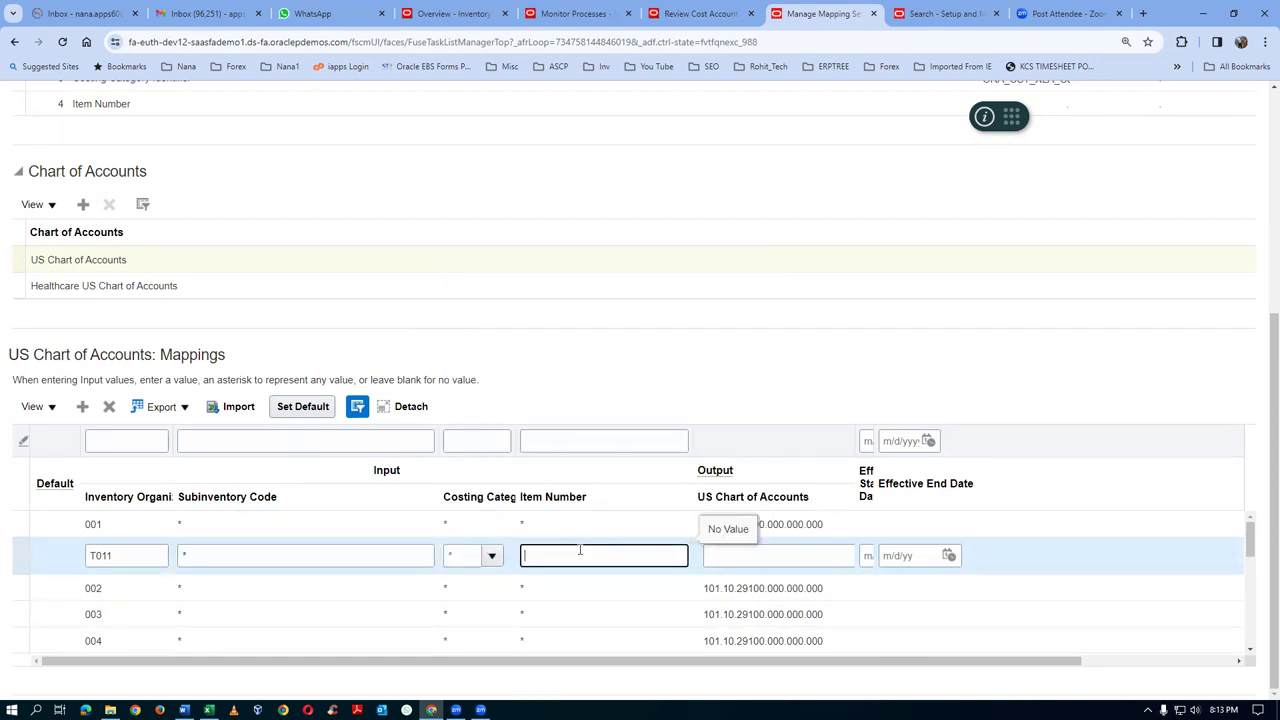
type("*")
left_click(737, 557)
key("ctrl+v")
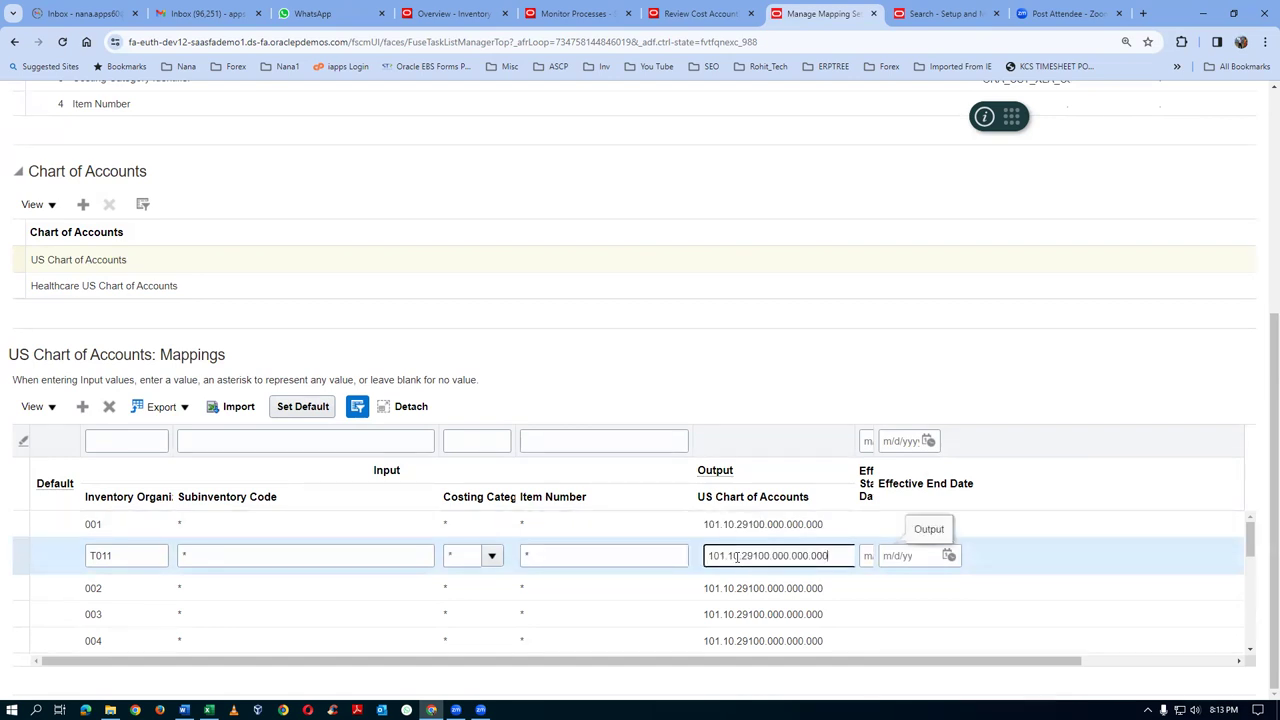
left_click(680, 365)
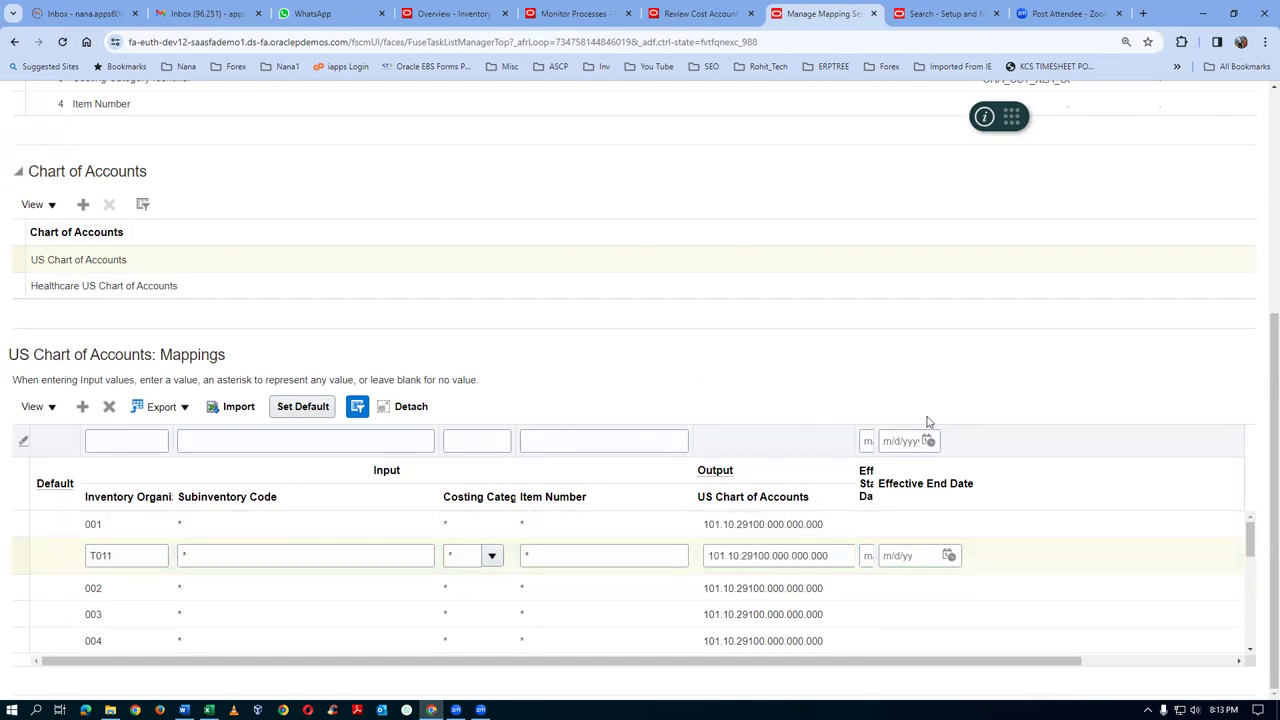
Save and close the Interorganization Receivables mapping set, and leave Manage Mapping Sets
scroll(926, 424, "up", 2)
scroll(926, 424, "up", 2)
left_click(1008, 145)
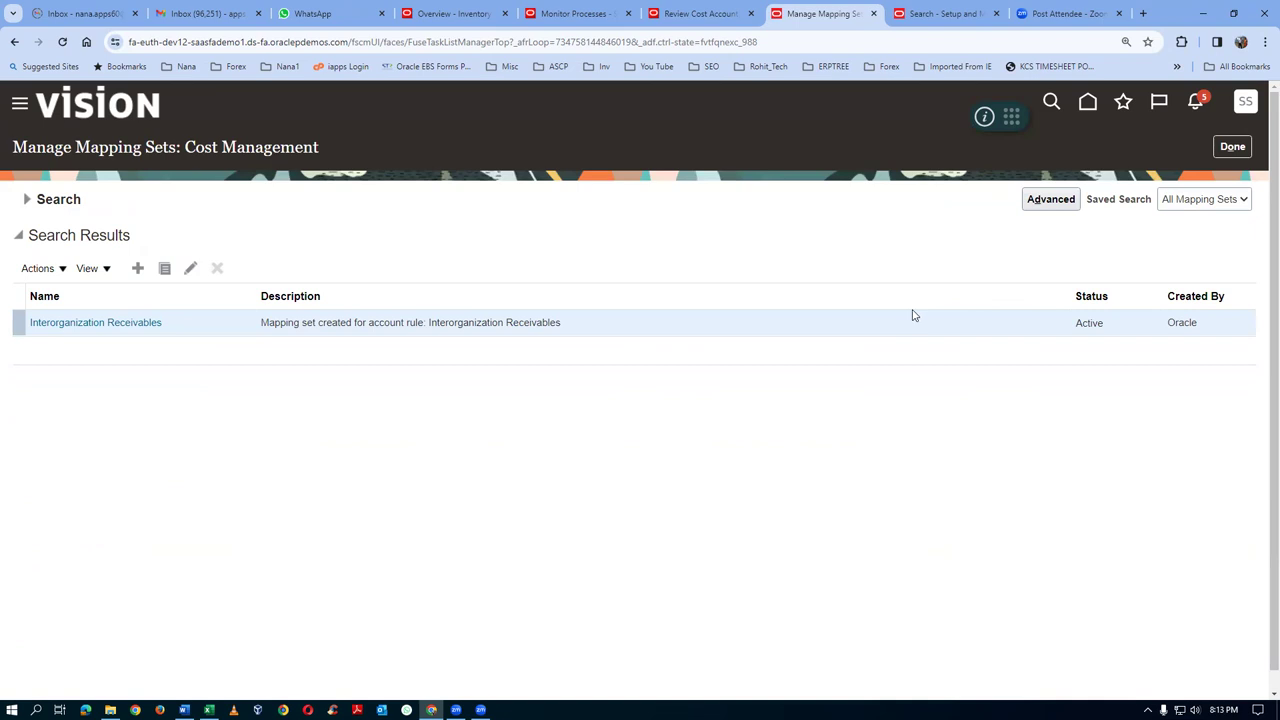
left_click(1232, 147)
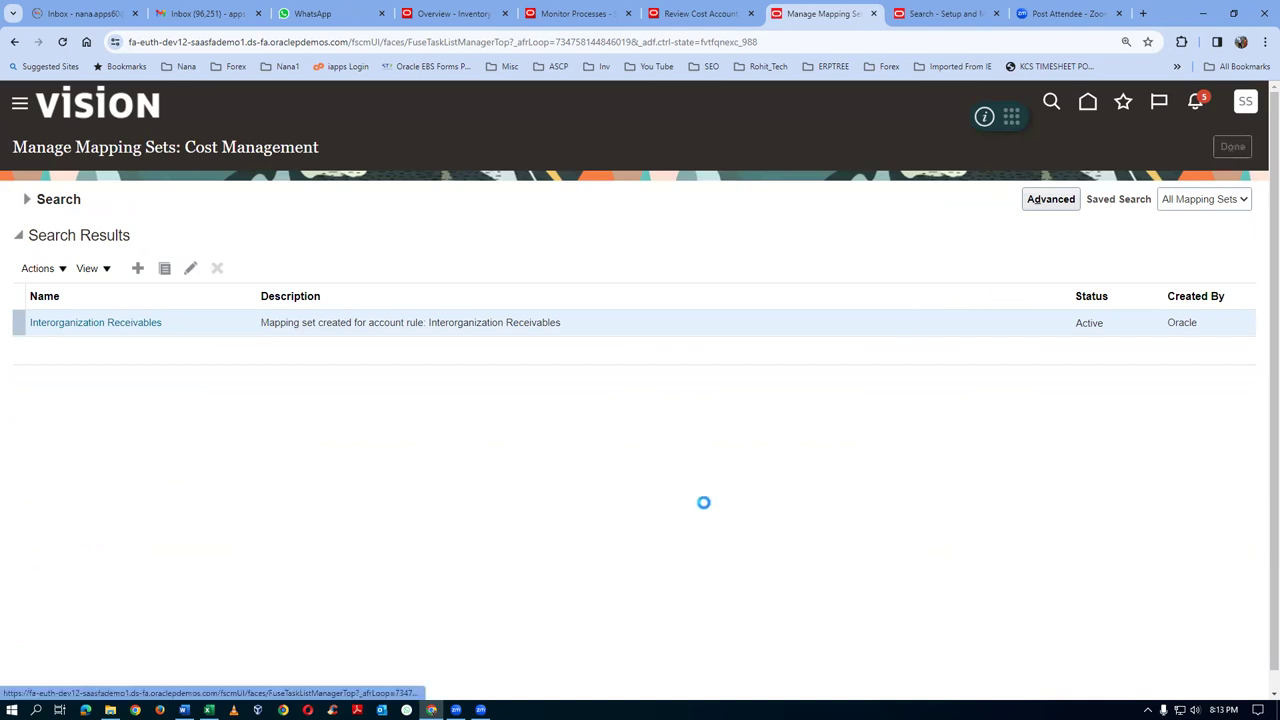
Switch to the Excel workbook and fill the Interorganization Receivable row in the Cost Accounting mapping set list with light blue
key("alt+Tab")
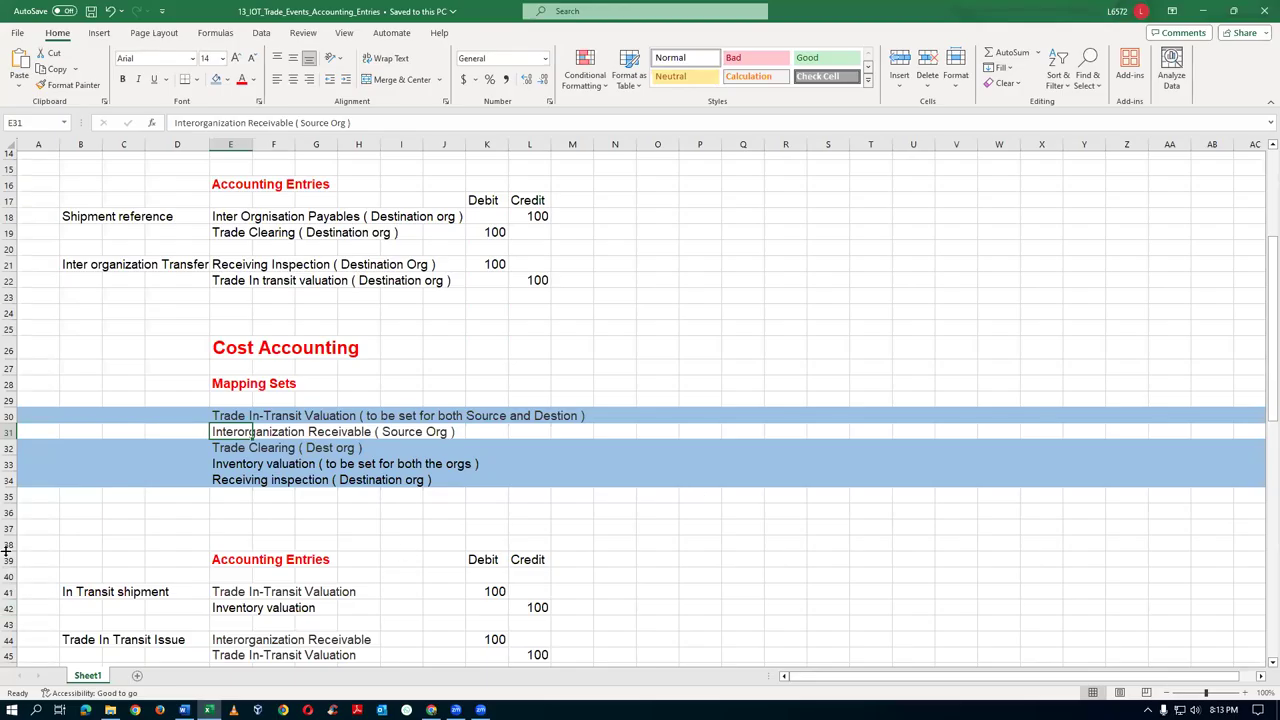
left_click(10, 432)
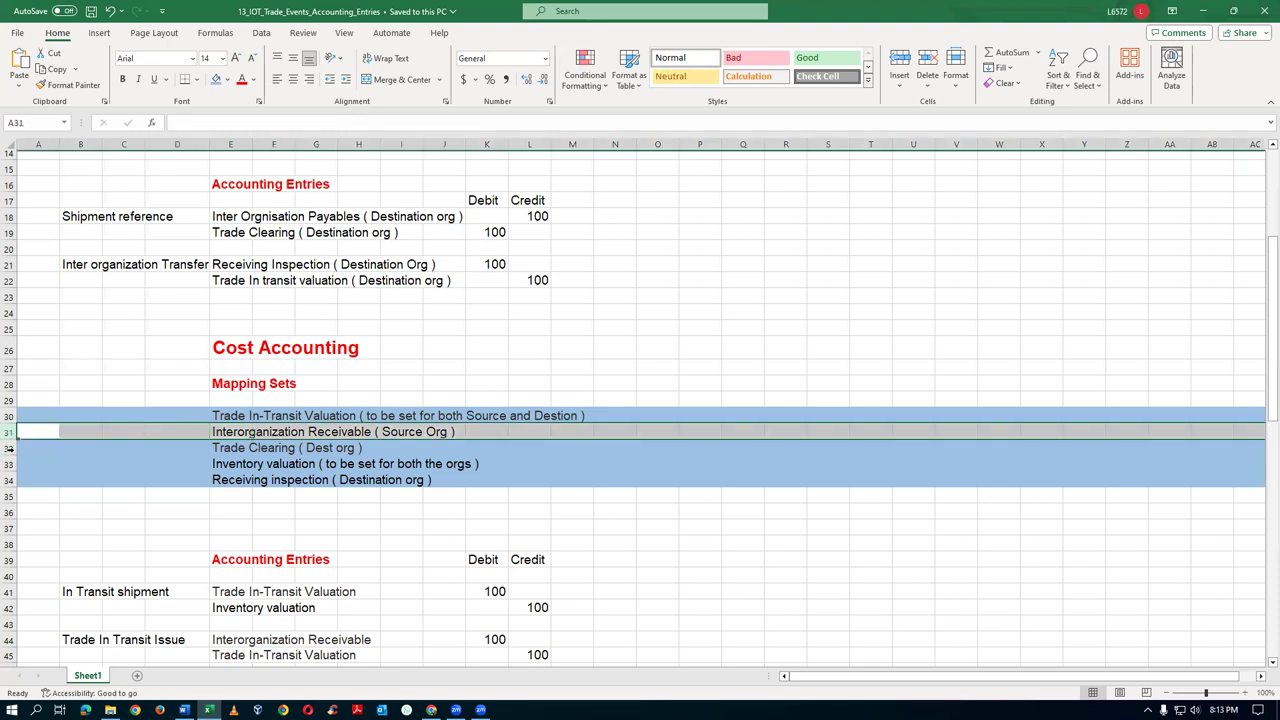
left_click(216, 80)
left_click(152, 397)
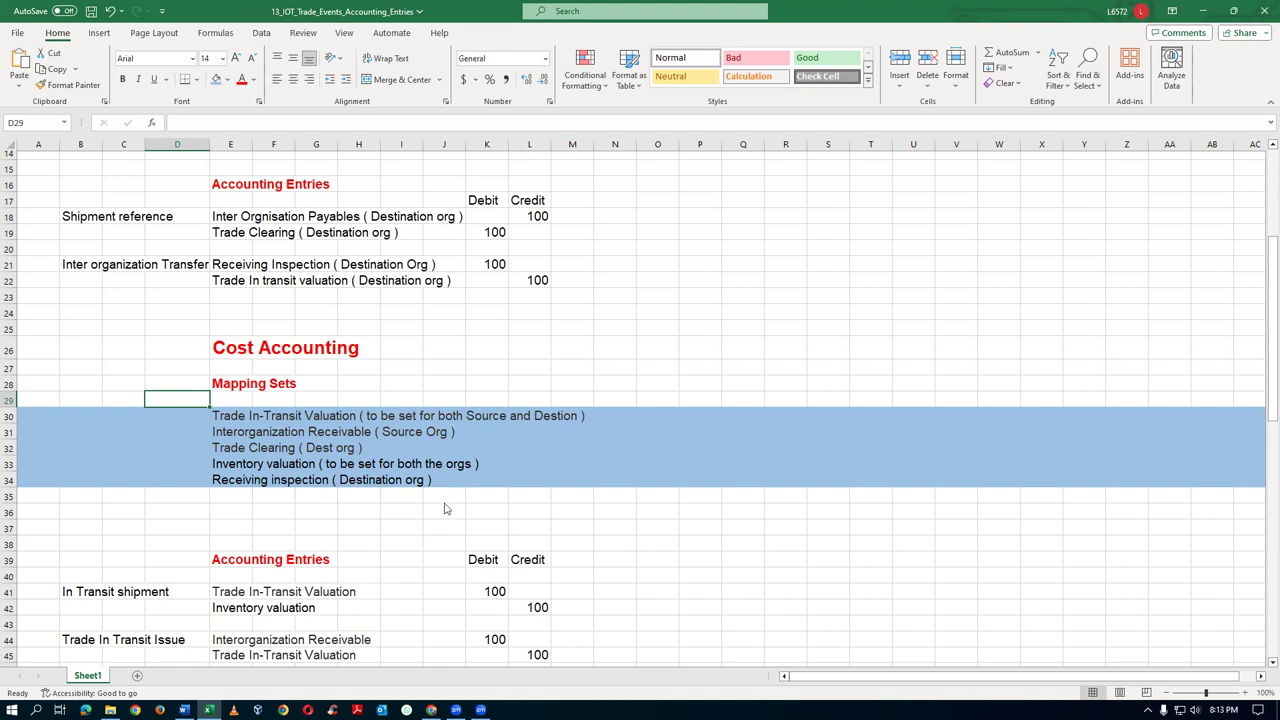
Return to Review Cost Accounting Distributions in the browser, close the Trade In Transit Issue details and open the Create Accounting task
key("alt+Tab")
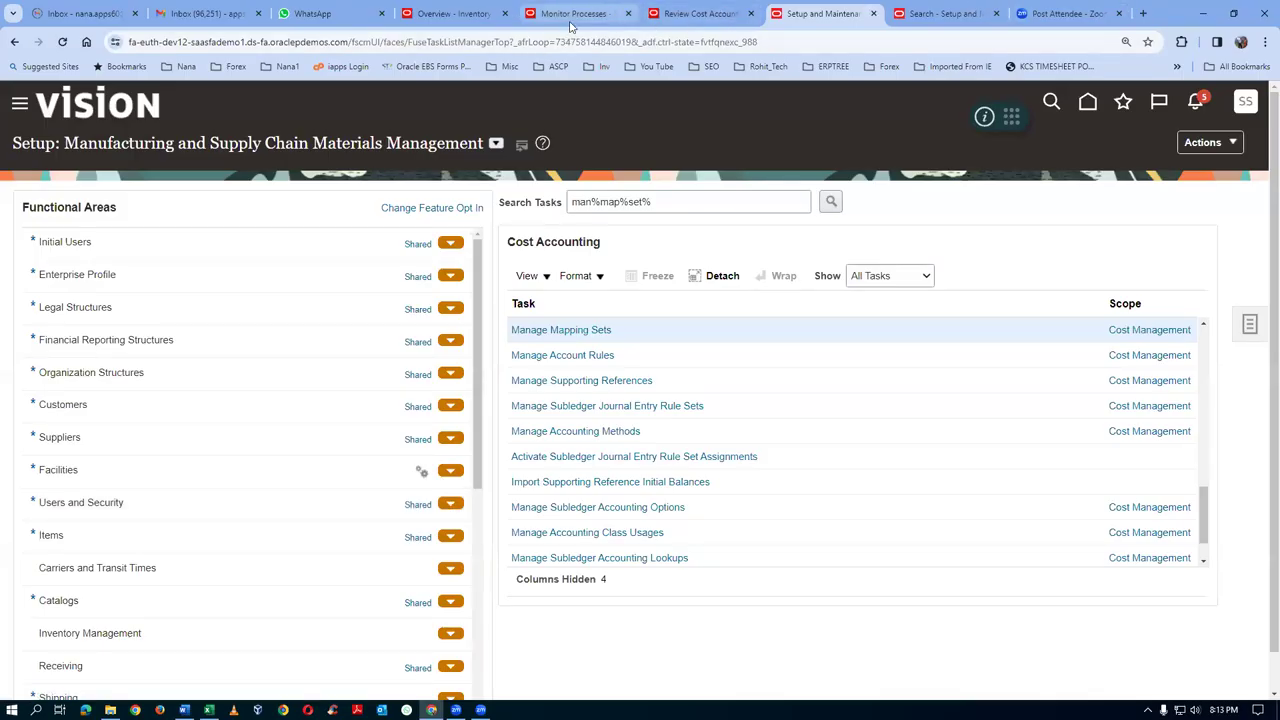
left_click(695, 13)
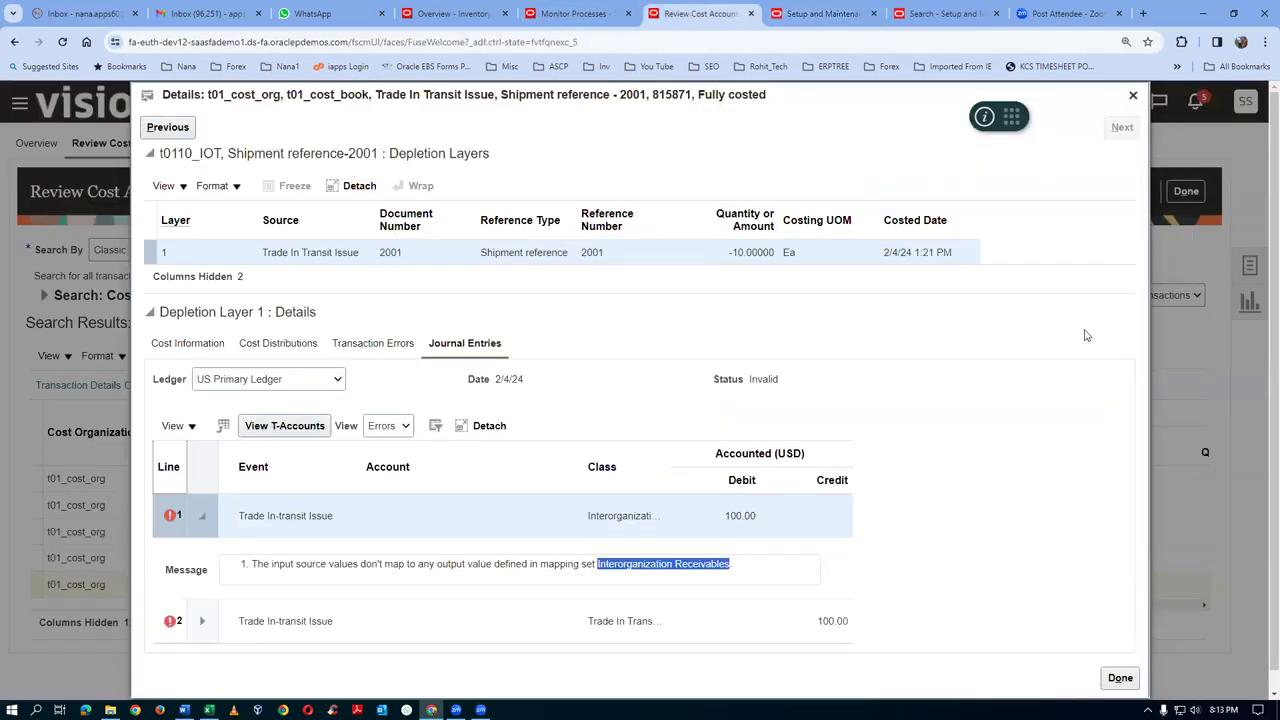
left_click(1133, 95)
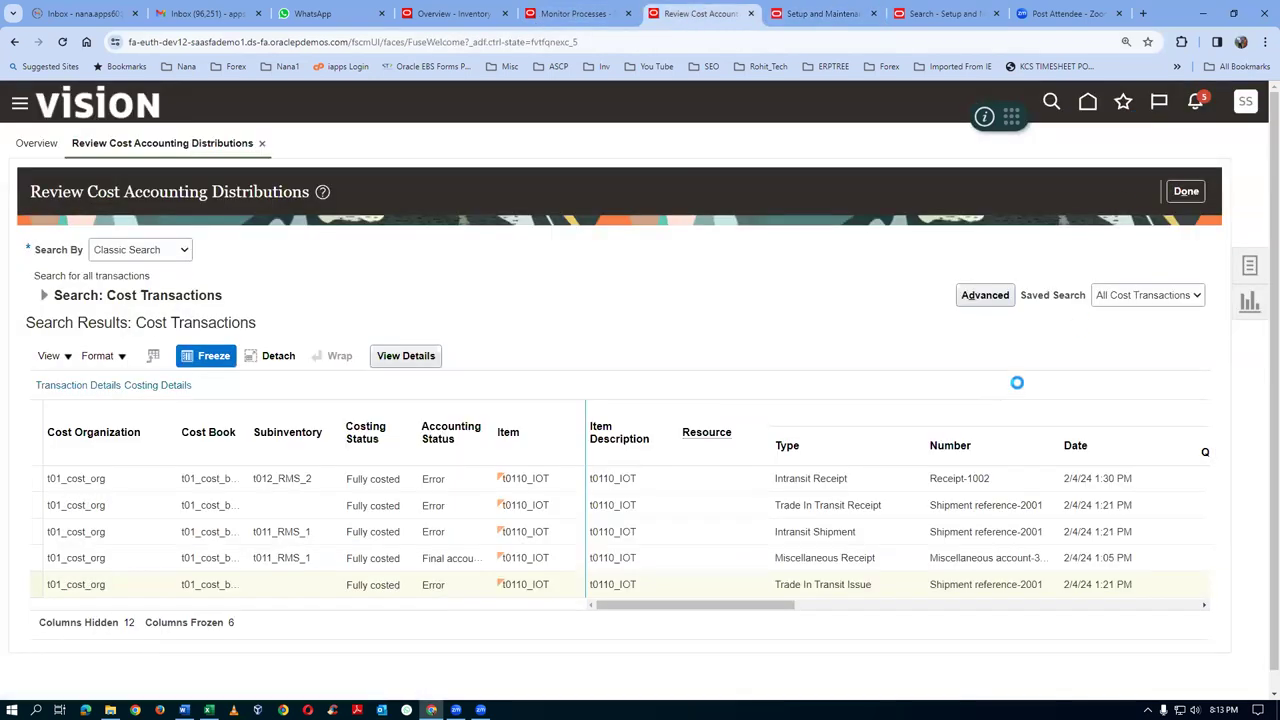
left_click(1249, 267)
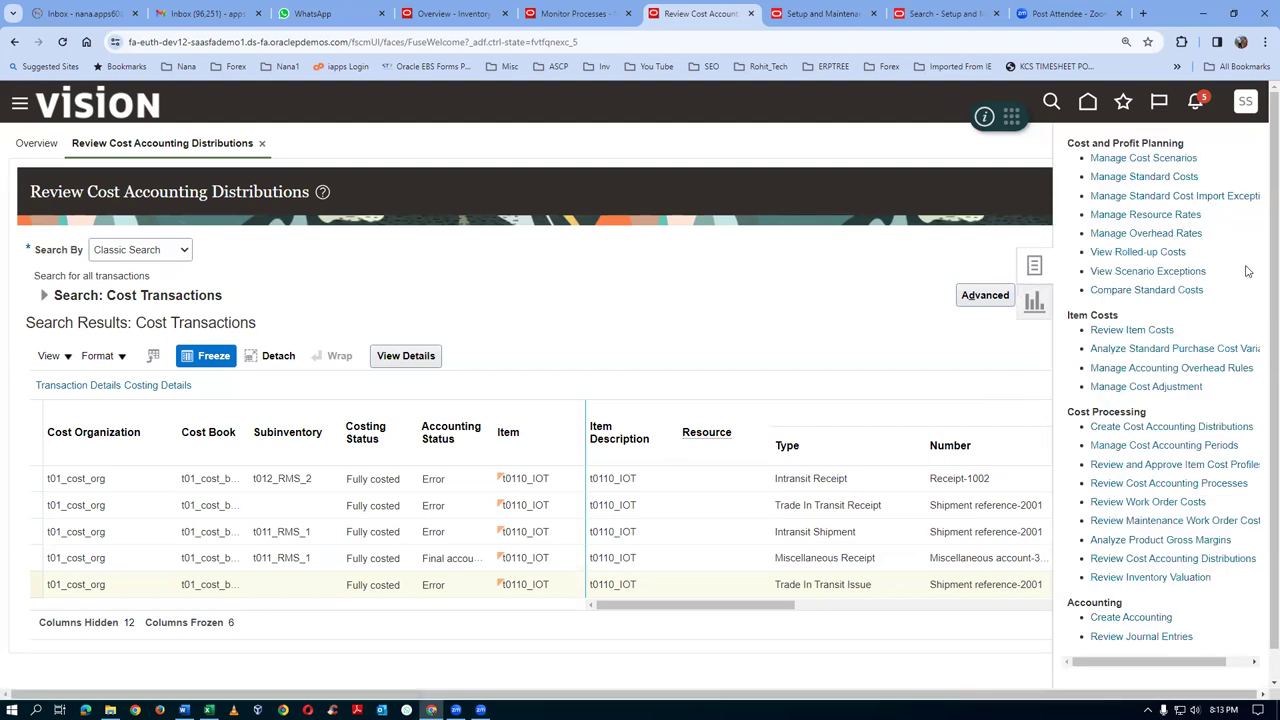
left_click(1118, 620)
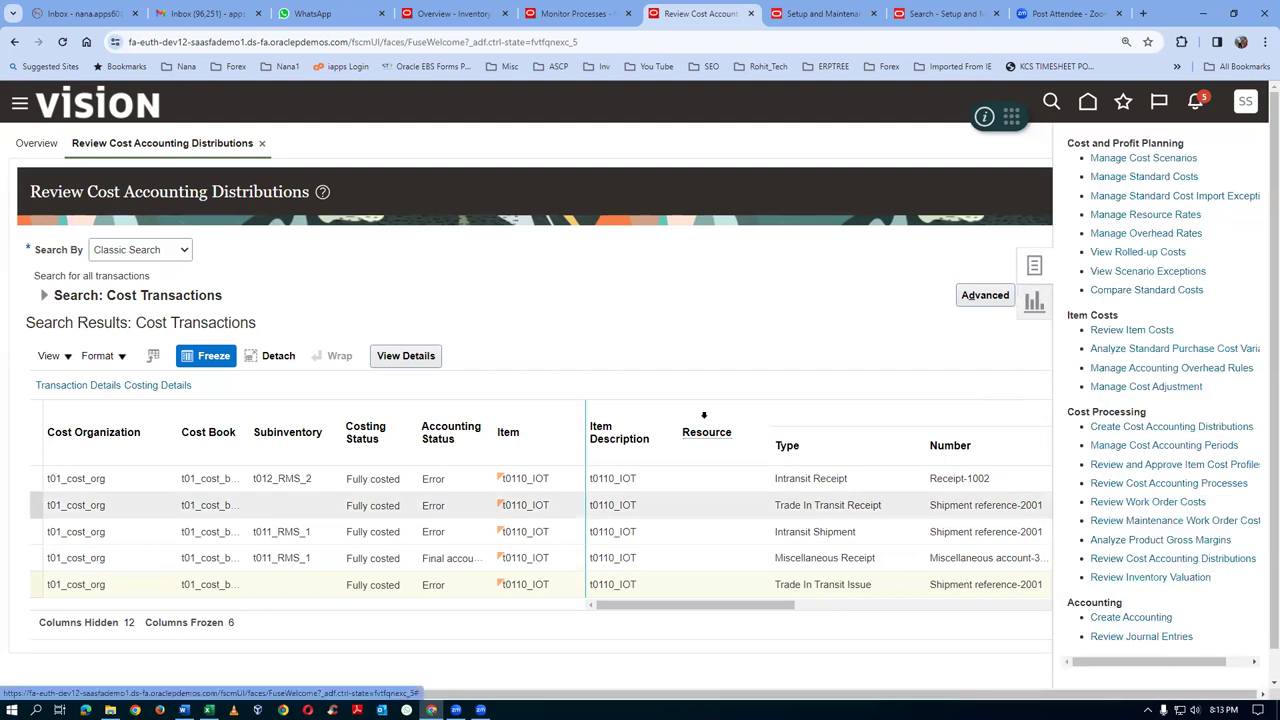
Set the Create Accounting subledger application to Cost Management, the ledger to US Primary Ledger and the report style to Detail
left_click(275, 397)
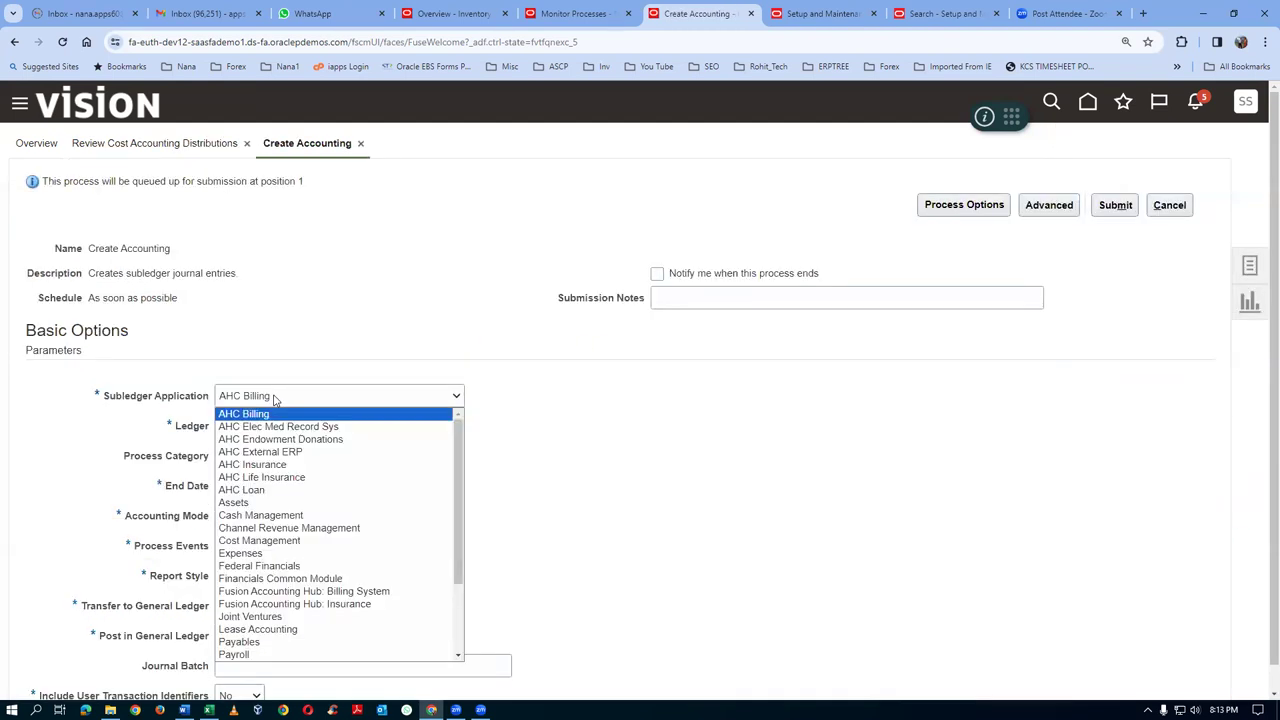
left_click(295, 541)
left_click(309, 427)
type("US ")
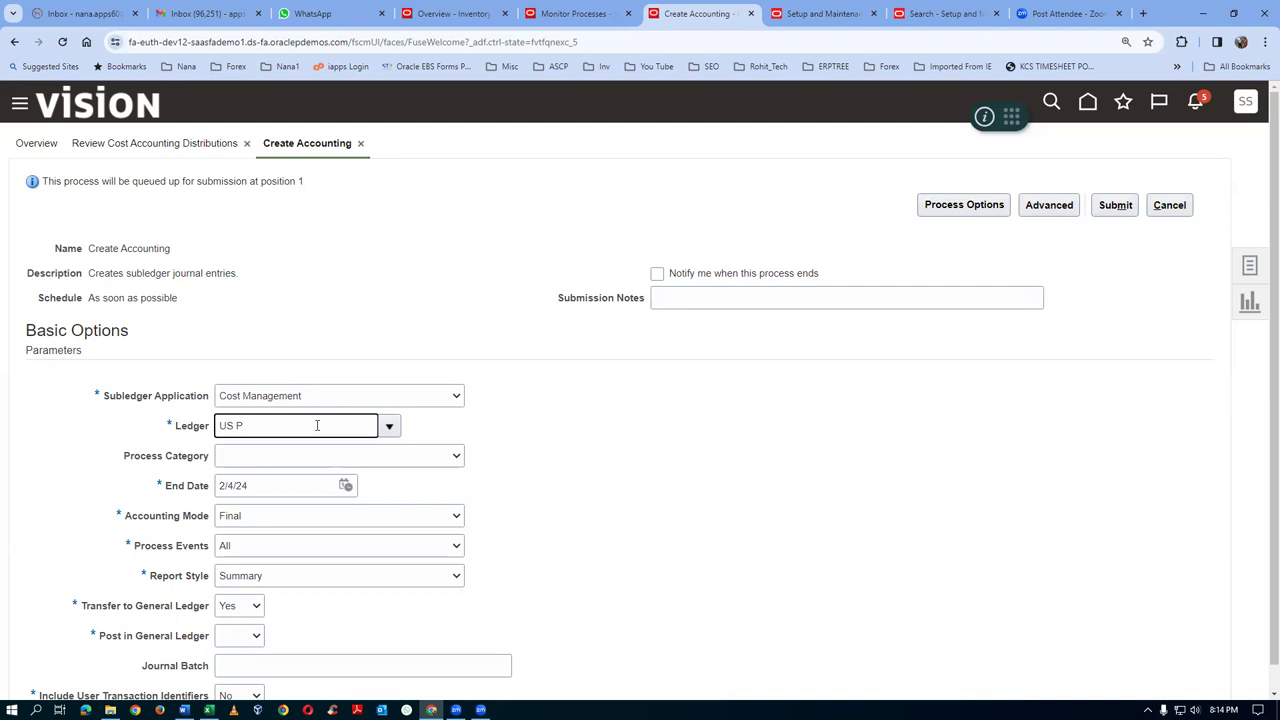
type("P")
key("Tab")
left_click(238, 576)
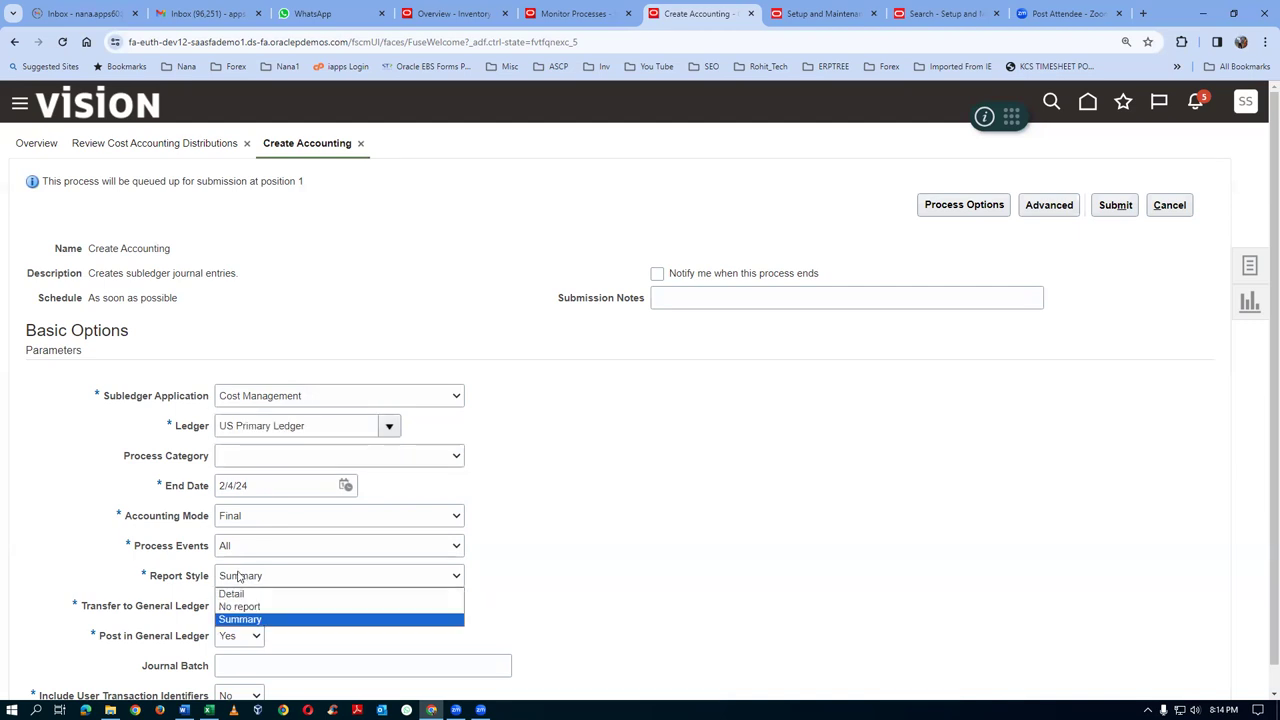
left_click(236, 593)
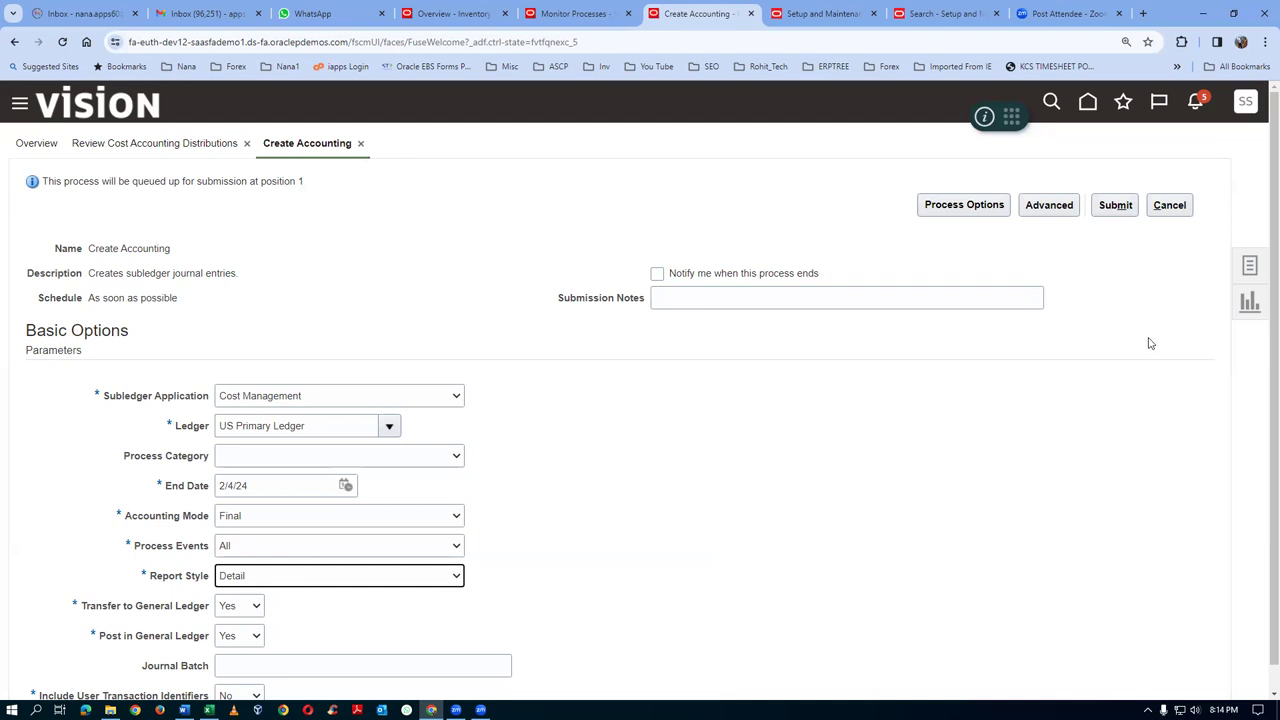
Submit the Create Accounting process, acknowledge the confirmation and switch to the Monitor Processes page
left_click(1116, 206)
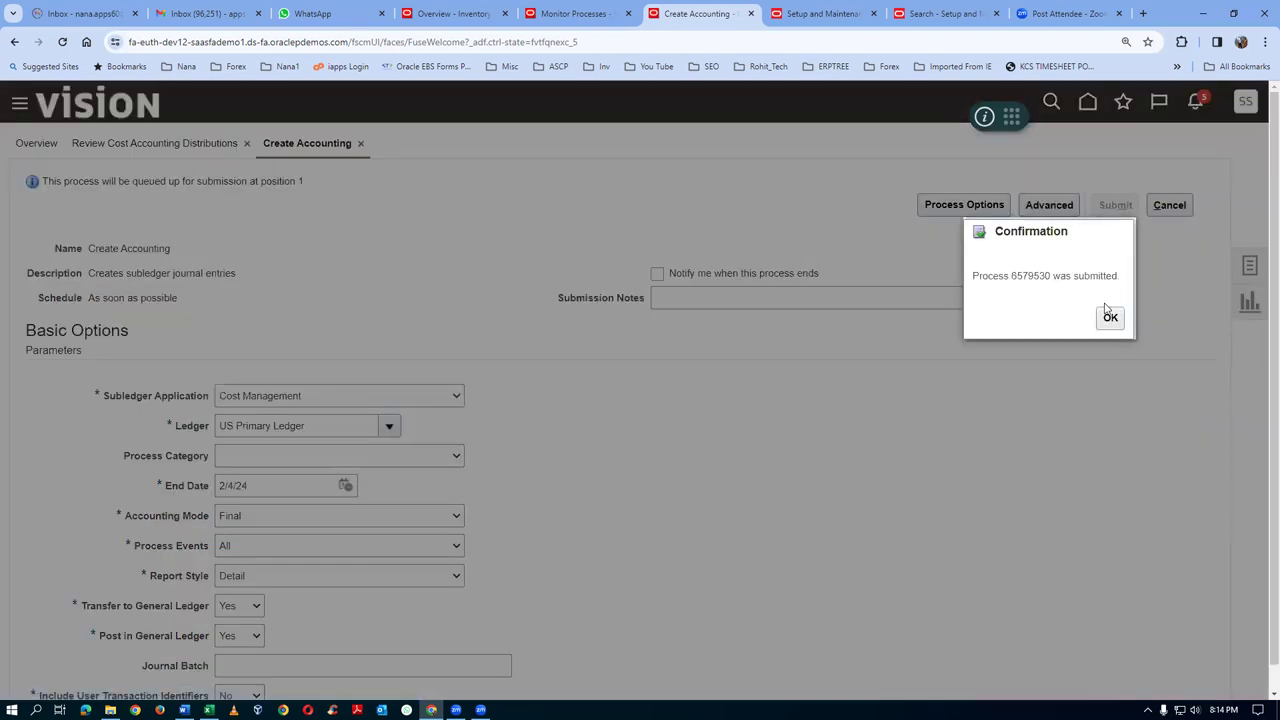
left_click(1107, 320)
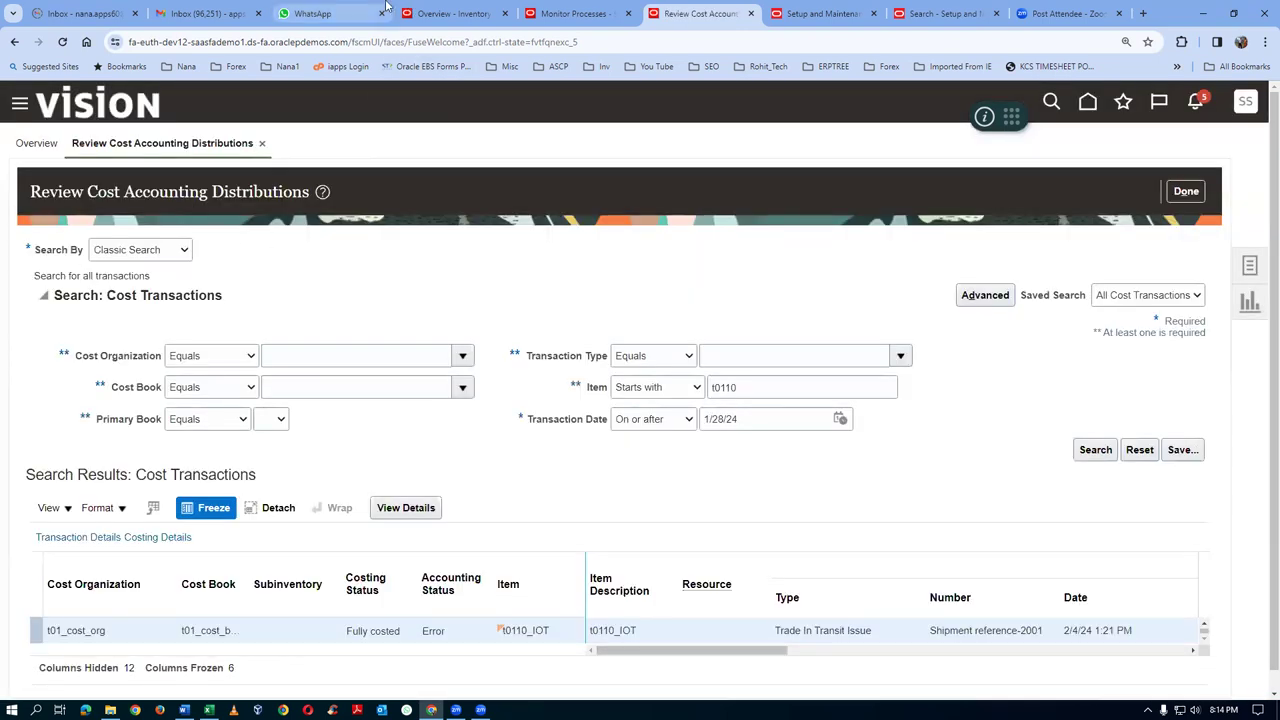
left_click(568, 14)
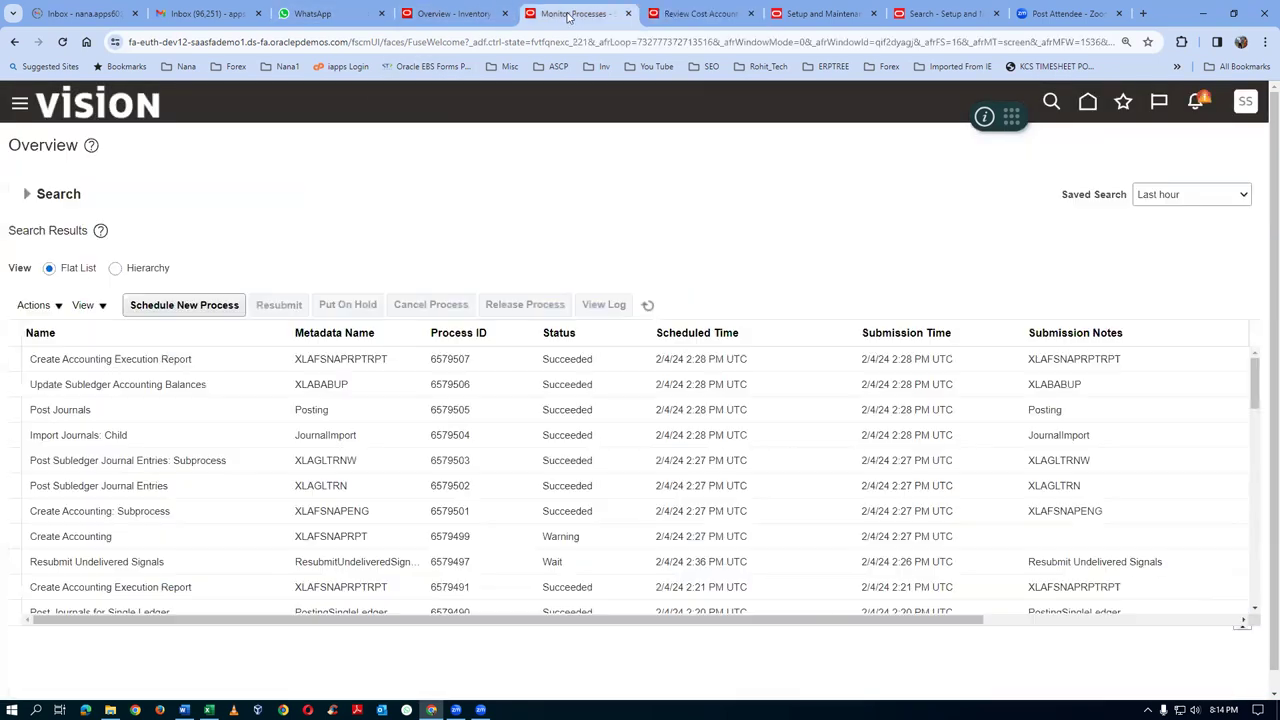
Refresh the scheduled processes list repeatedly to track the submitted Create Accounting run and its child processes until it finishes
left_click(645, 309)
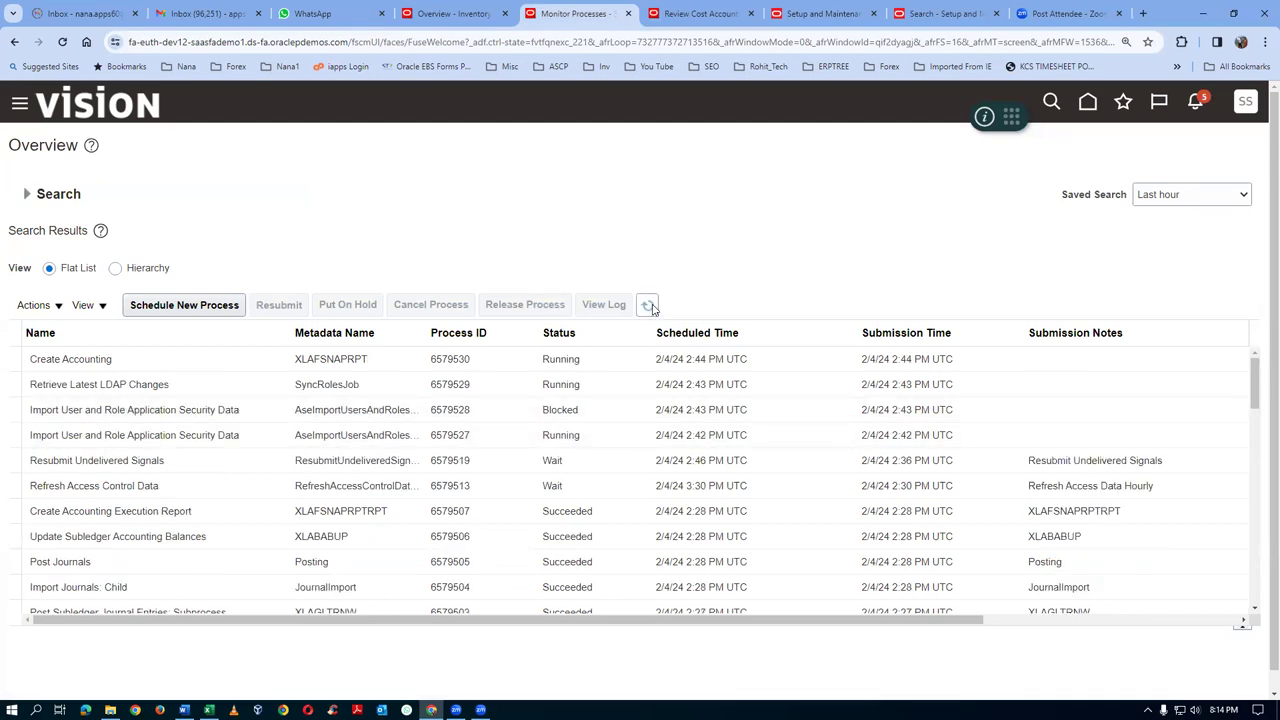
left_click(652, 309)
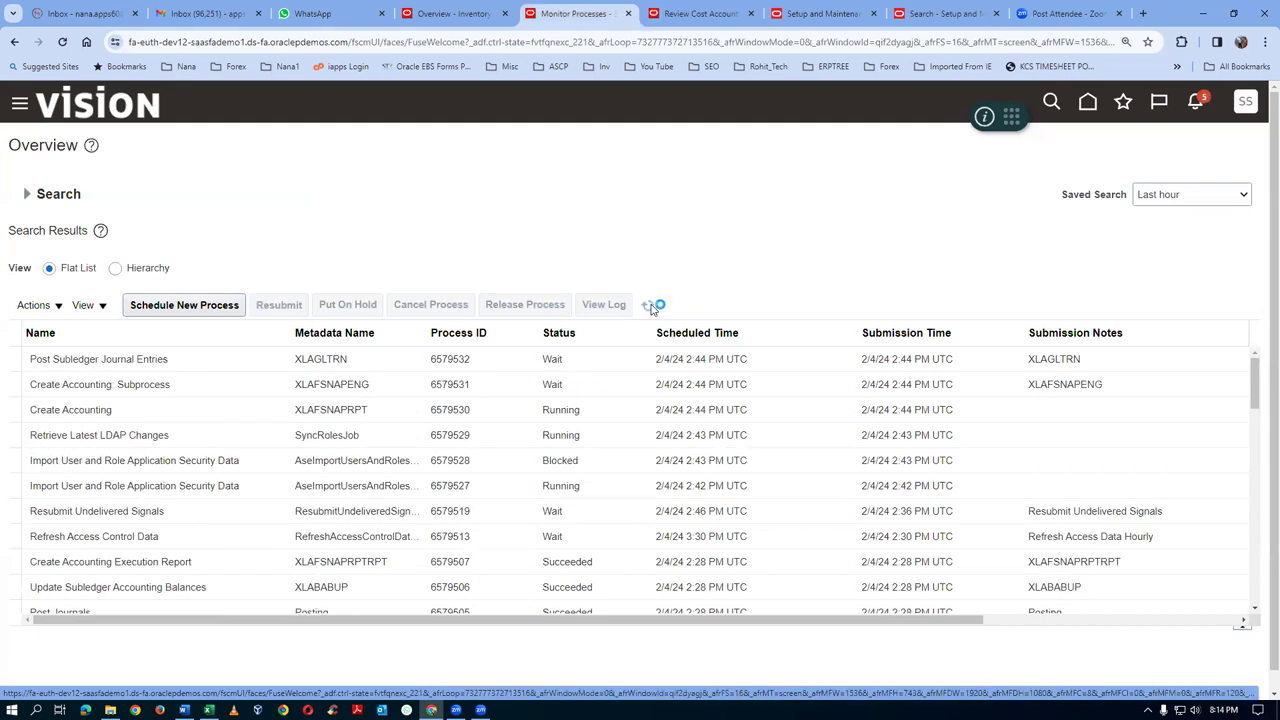
left_click(648, 305)
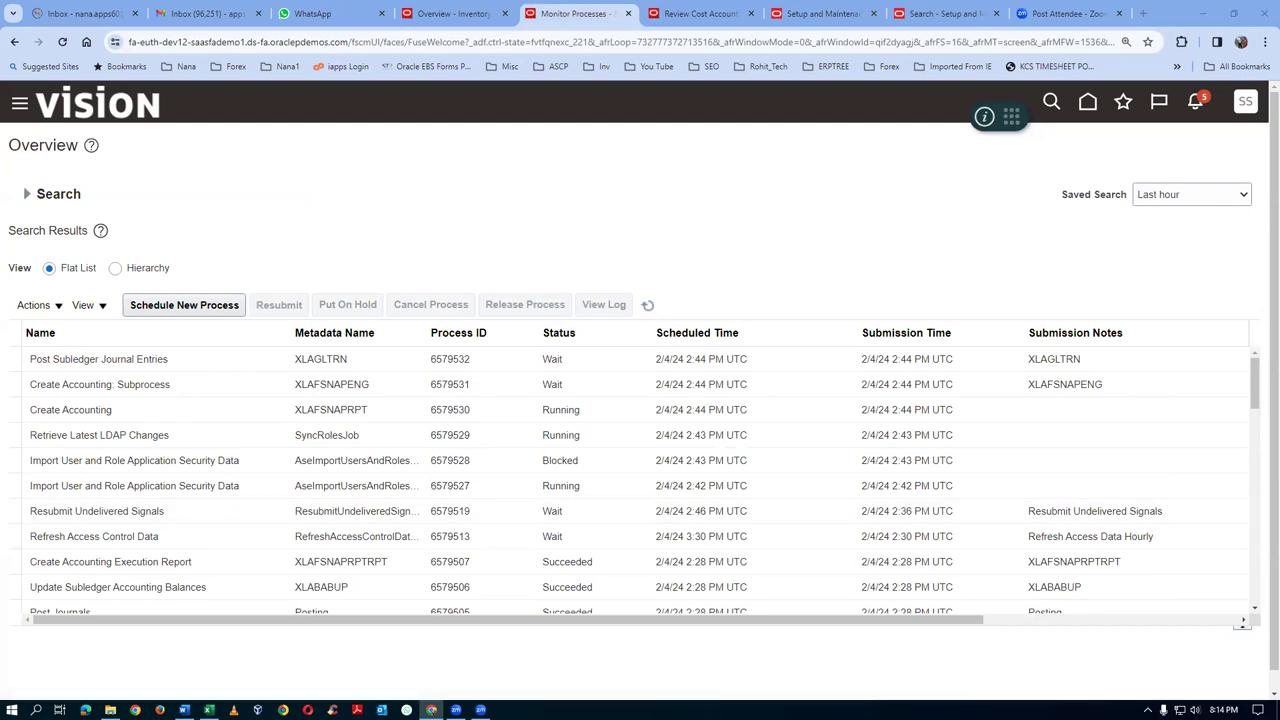
left_click(647, 307)
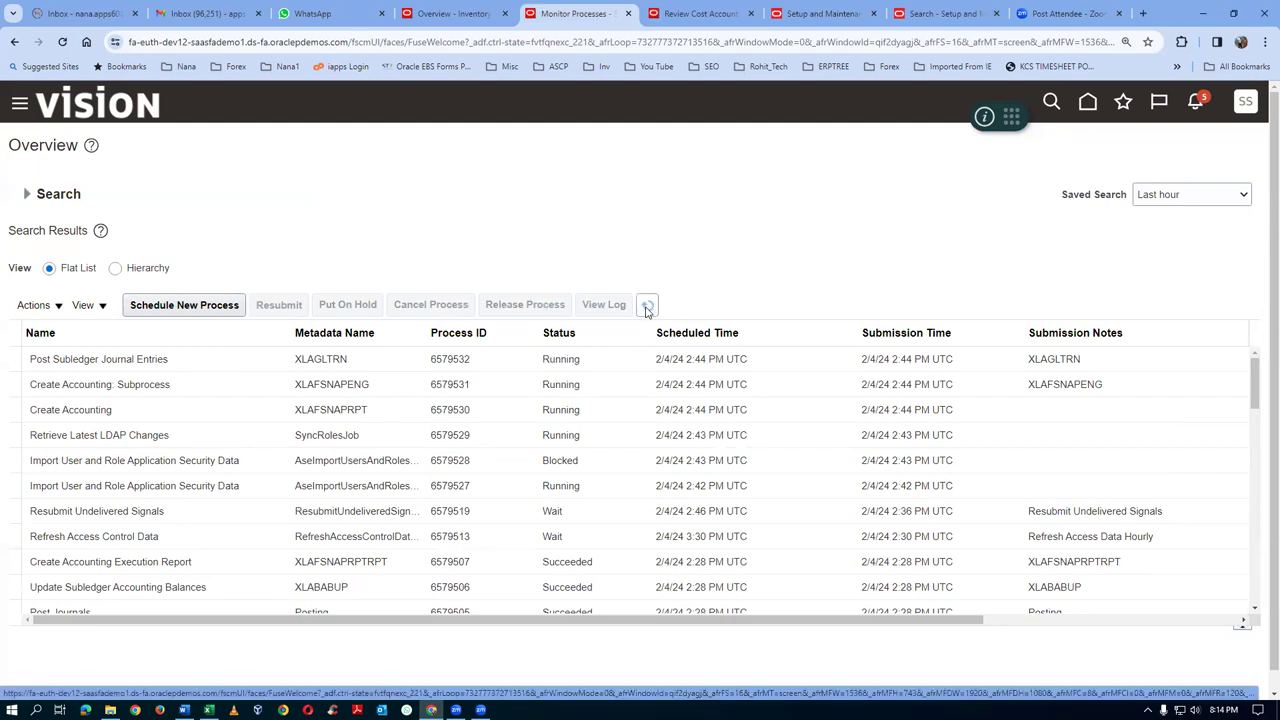
left_click(647, 309)
left_click(647, 309)
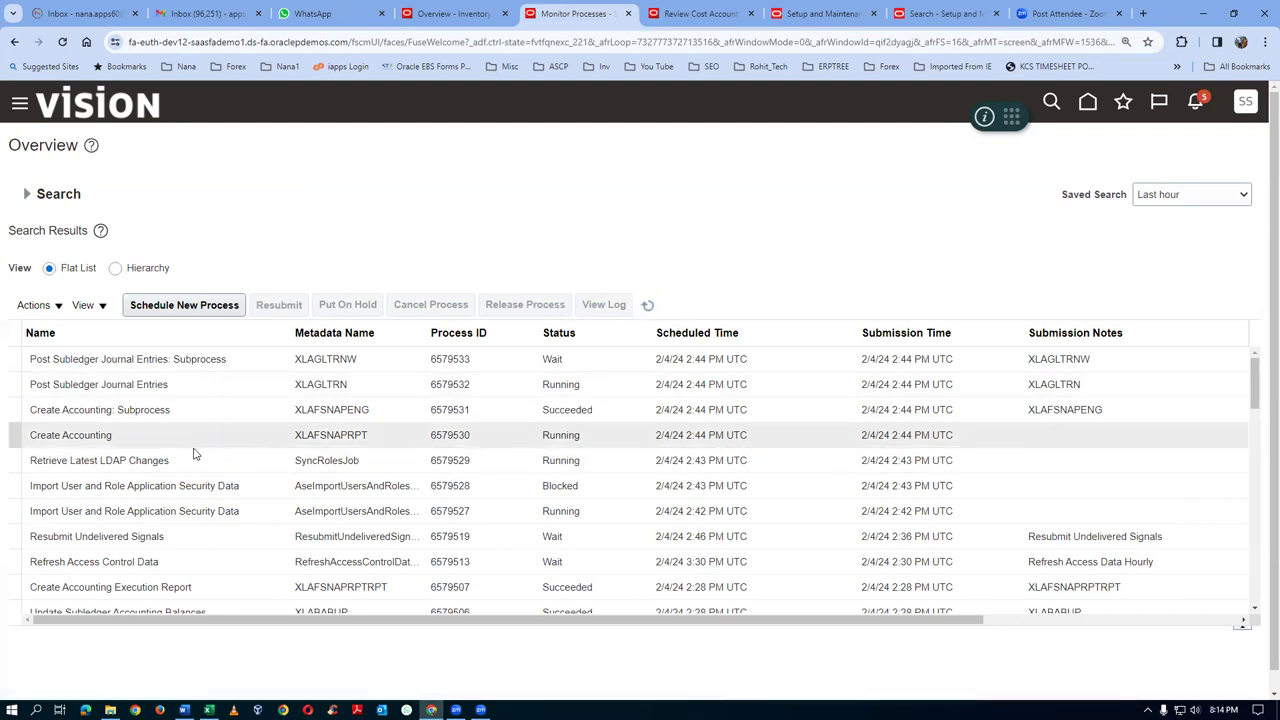
left_click(648, 305)
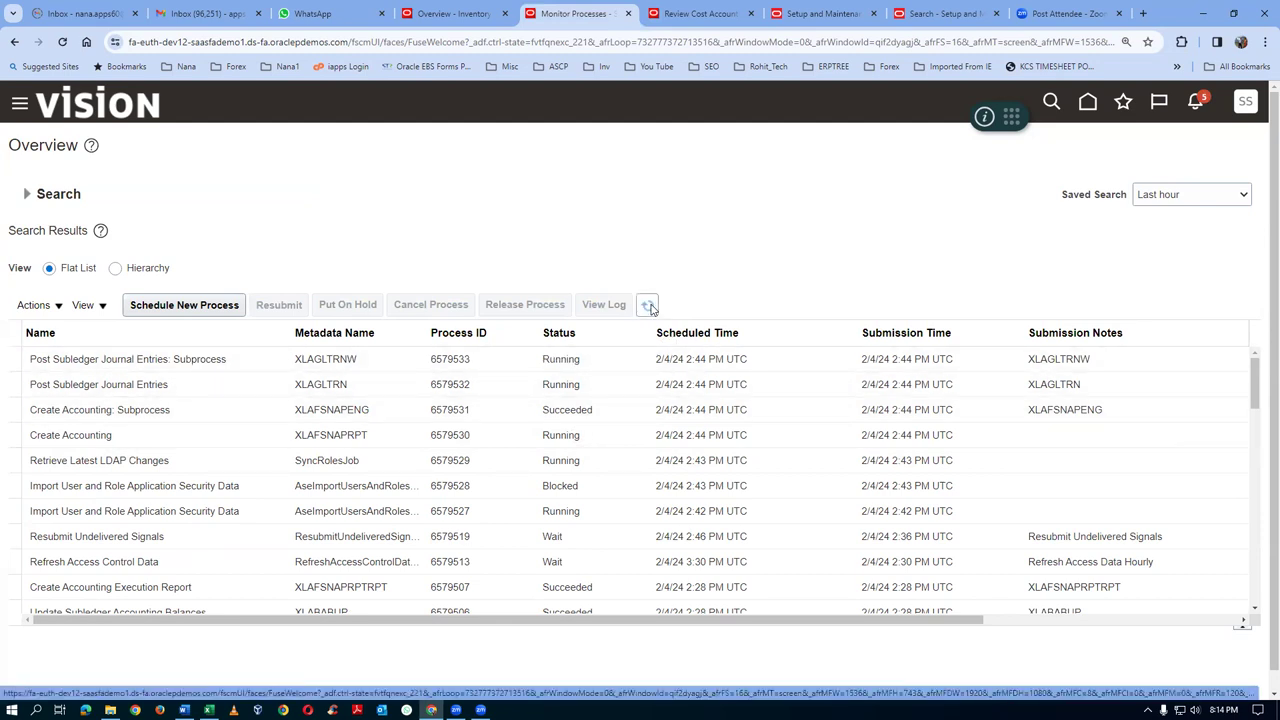
left_click(648, 305)
left_click(650, 307)
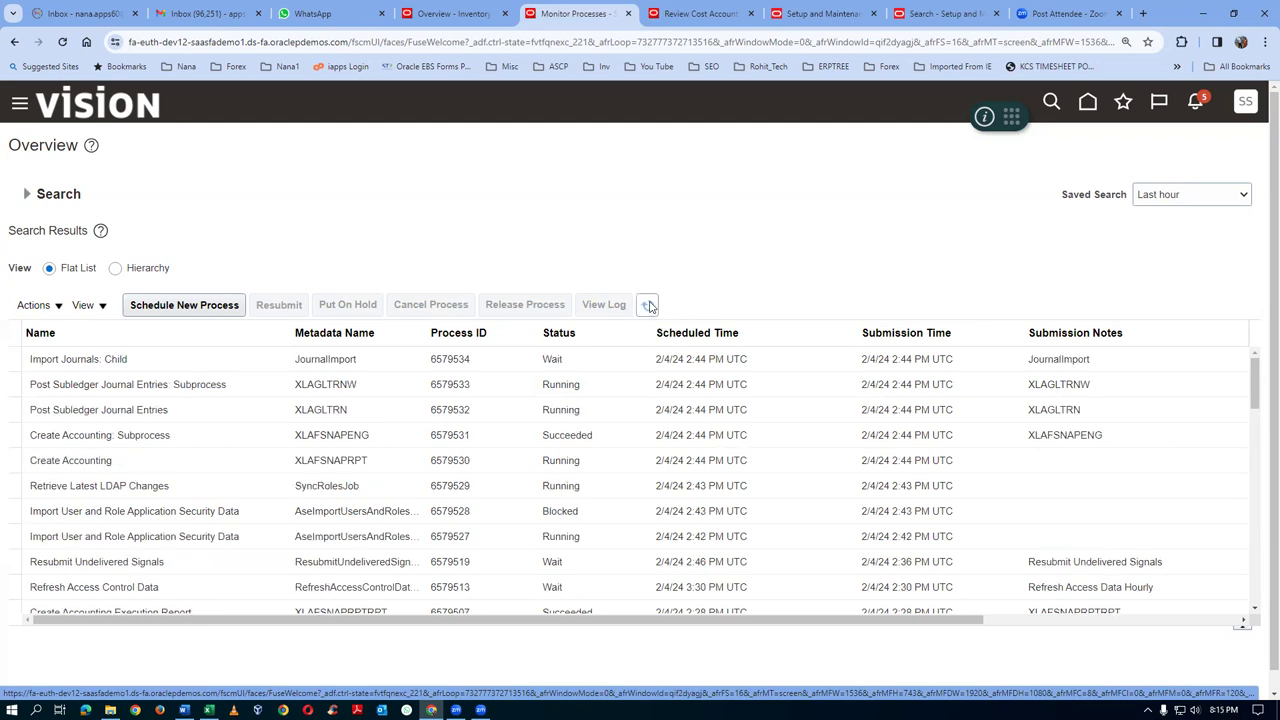
left_click(650, 307)
left_click(648, 306)
left_click(648, 306)
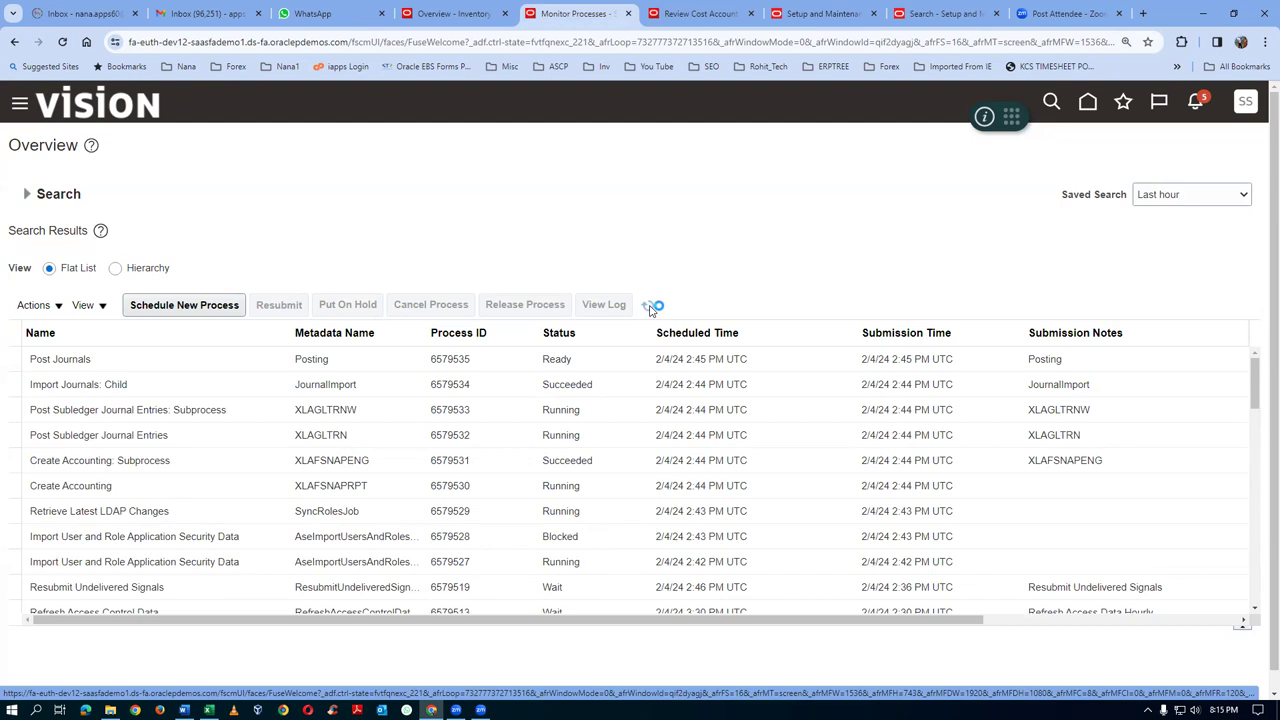
left_click(648, 306)
left_click(648, 306)
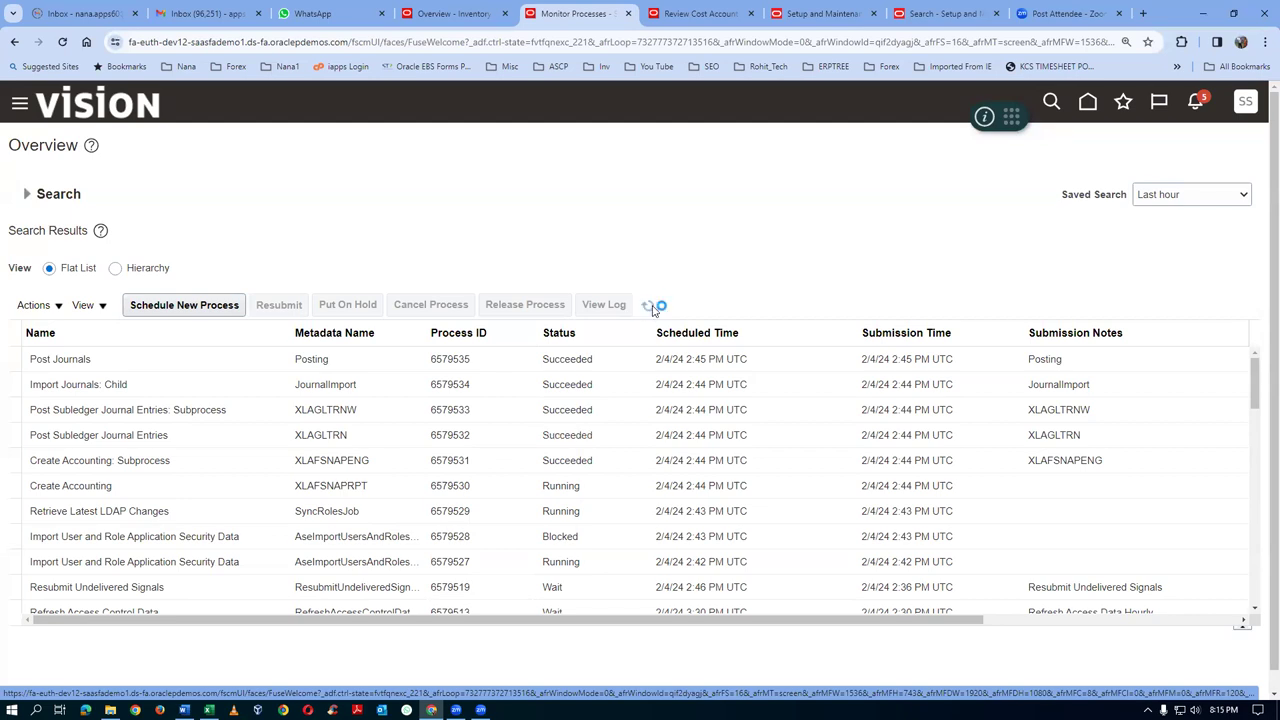
left_click(647, 305)
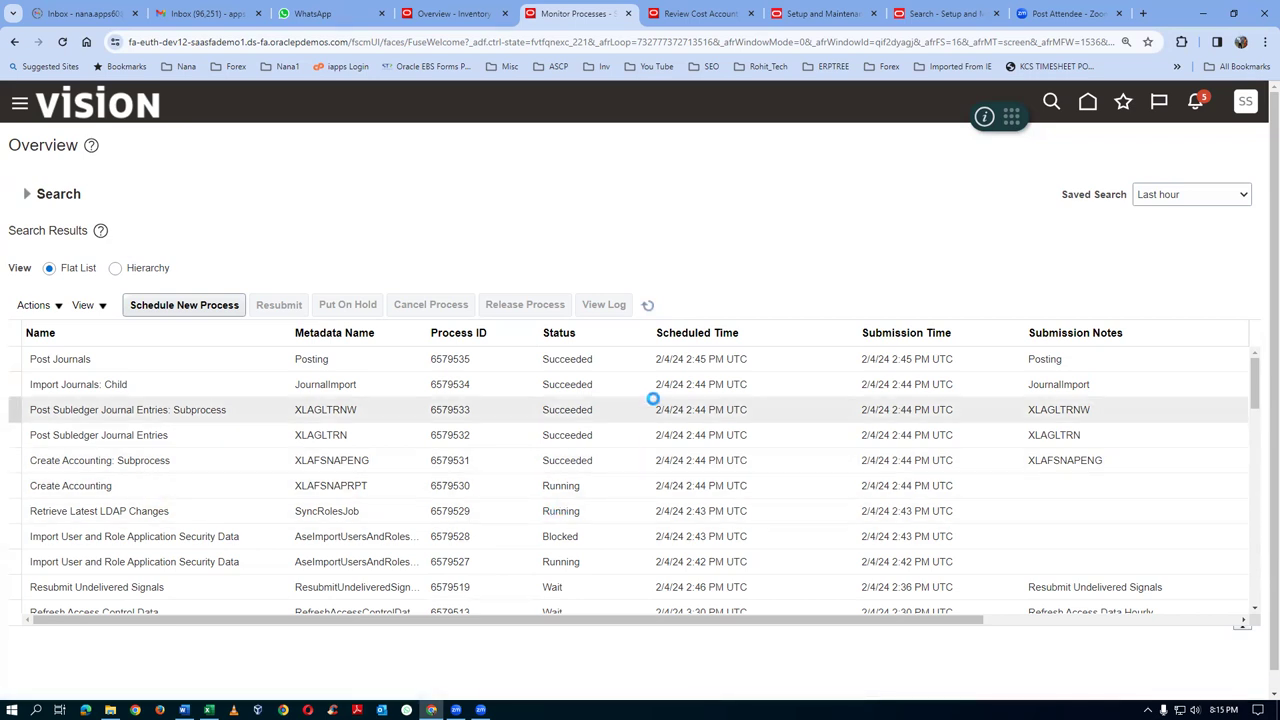
left_click(649, 306)
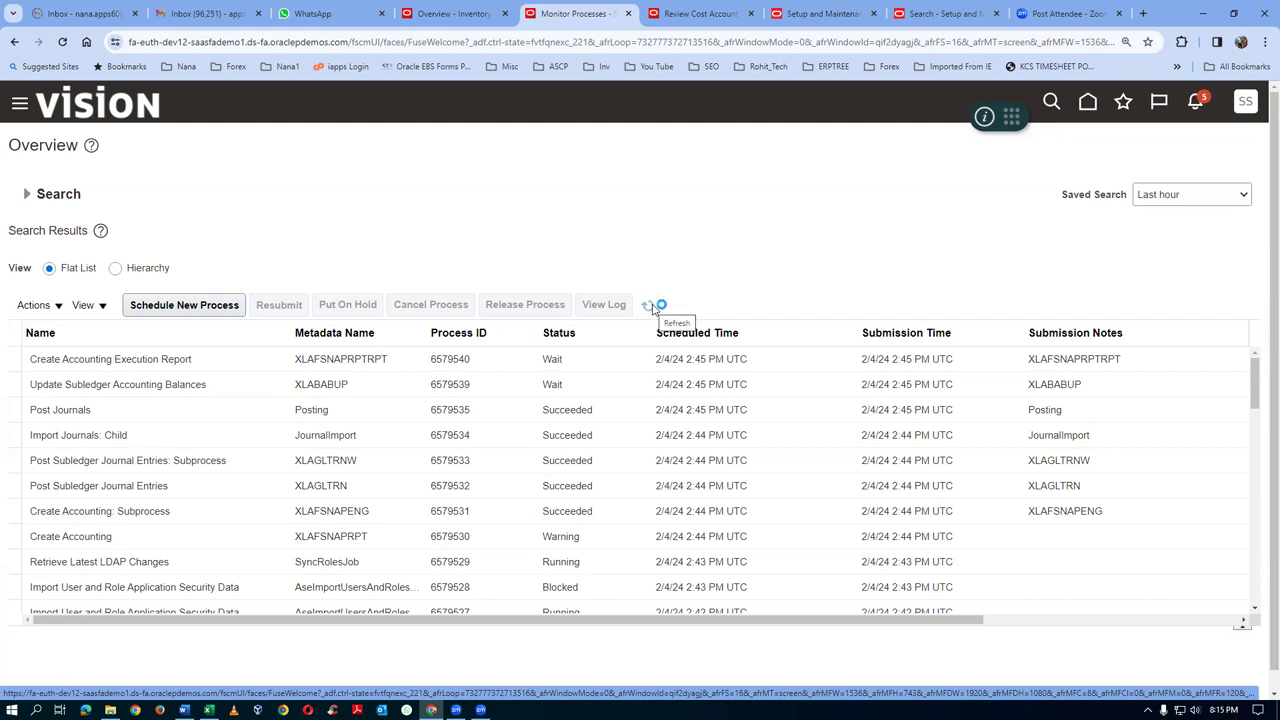
left_click(192, 538)
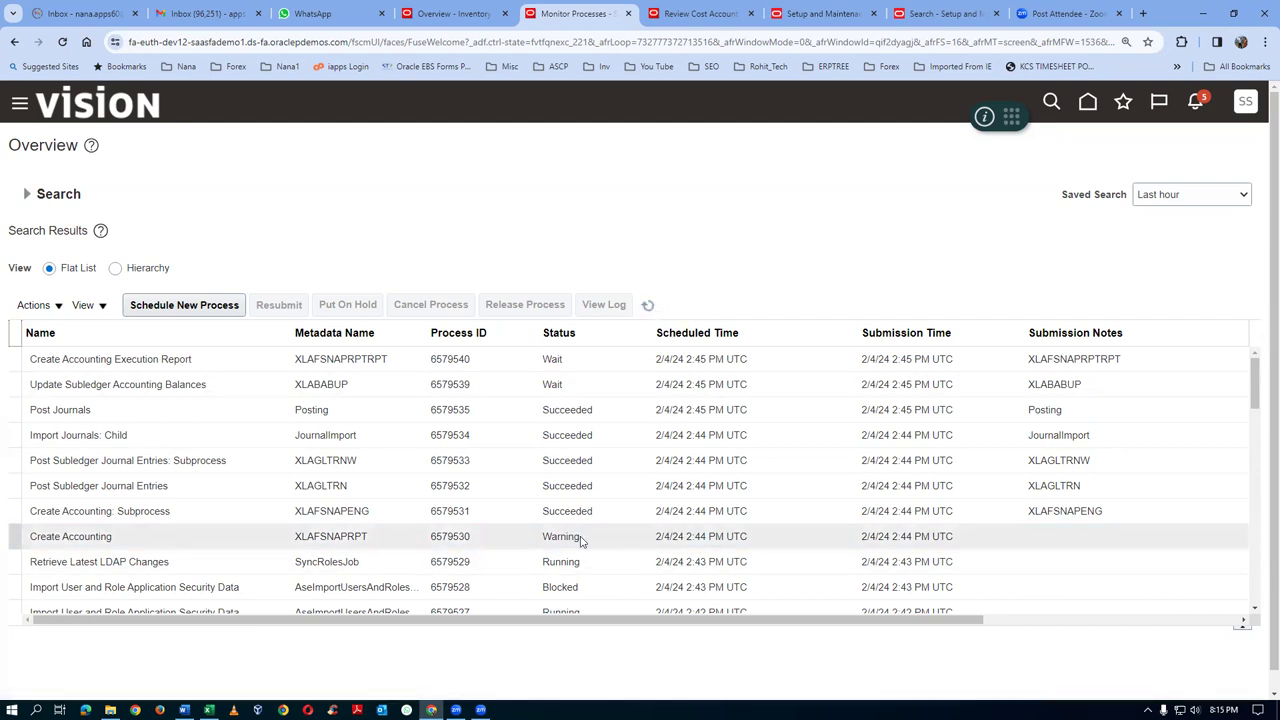
Return to Review Cost Accounting Distributions, search again for items starting with t0110 and widen the Accounting Status column to check the transactions
left_click(702, 16)
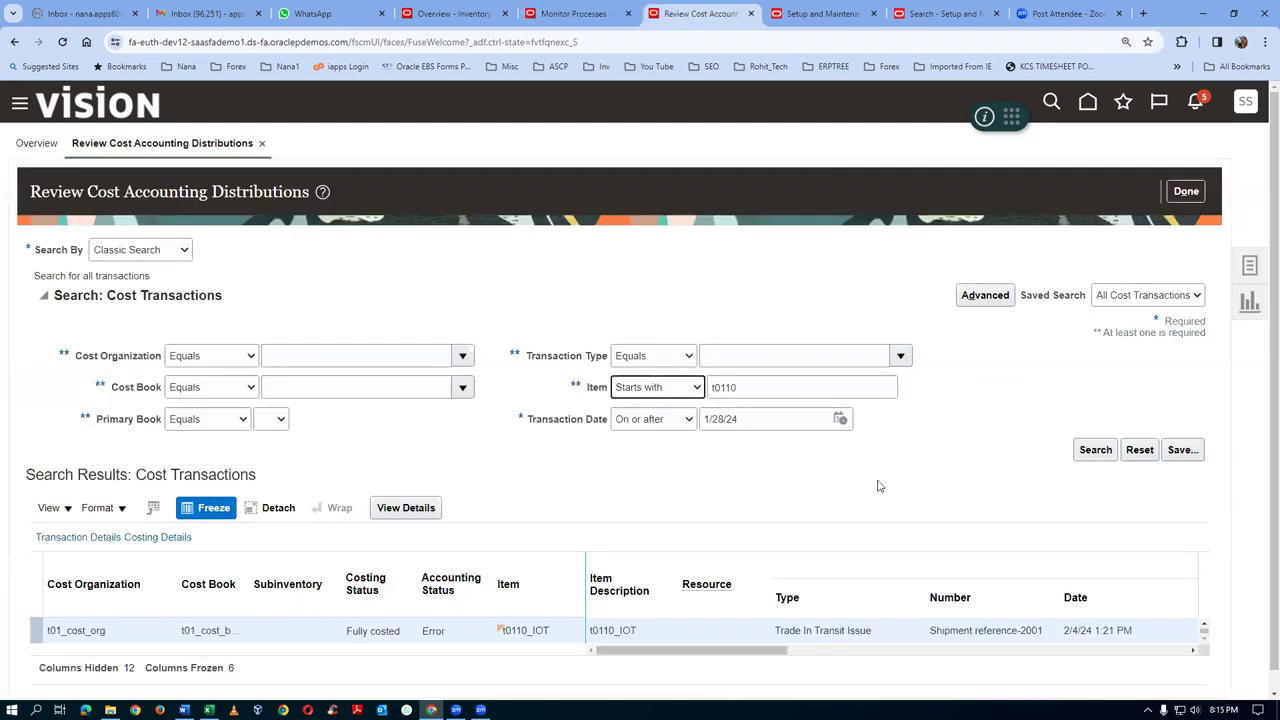
scroll(875, 488, "down", 1)
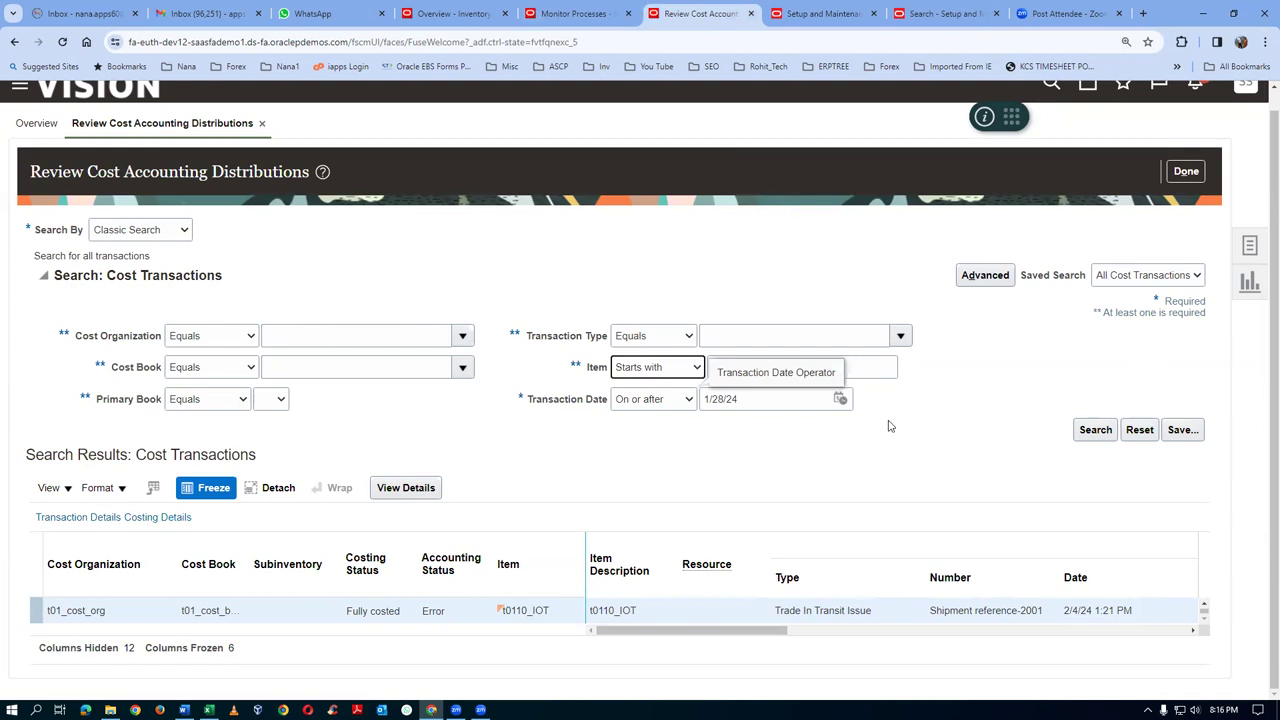
key("Tab")
type("t0110")
left_click(1090, 432)
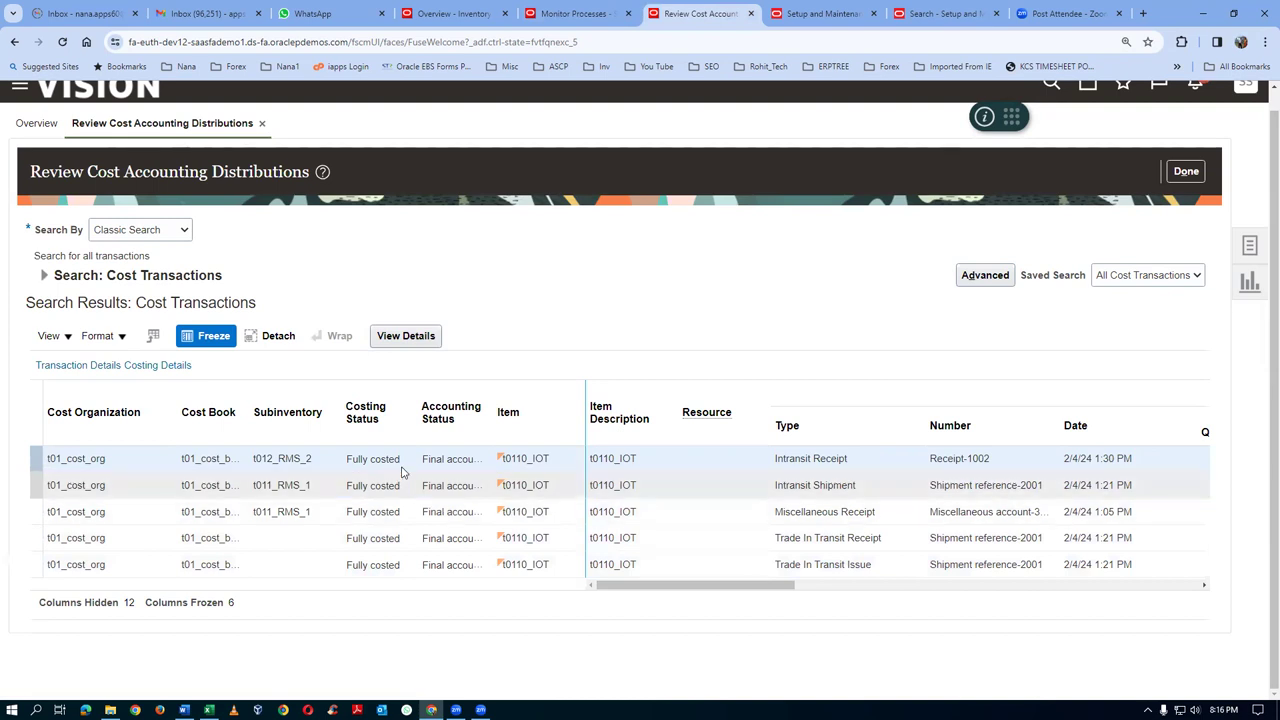
left_click_drag(494, 399, 558, 400)
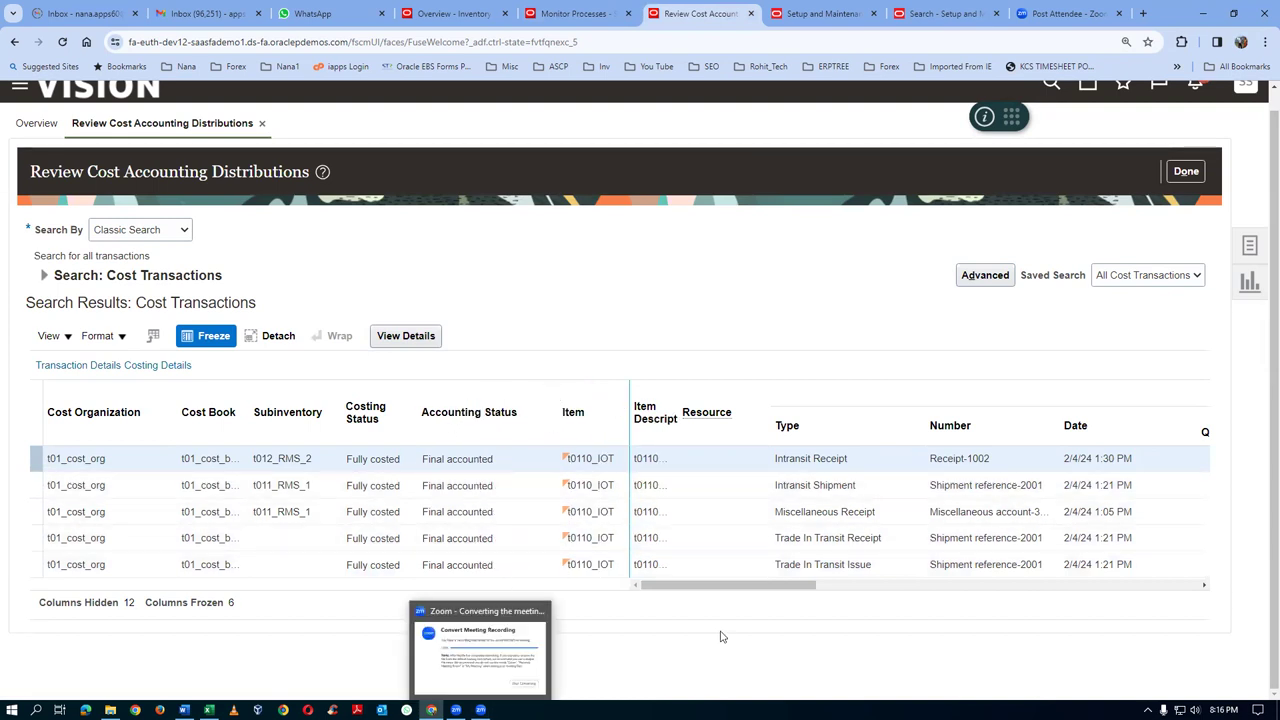
left_click(525, 568)
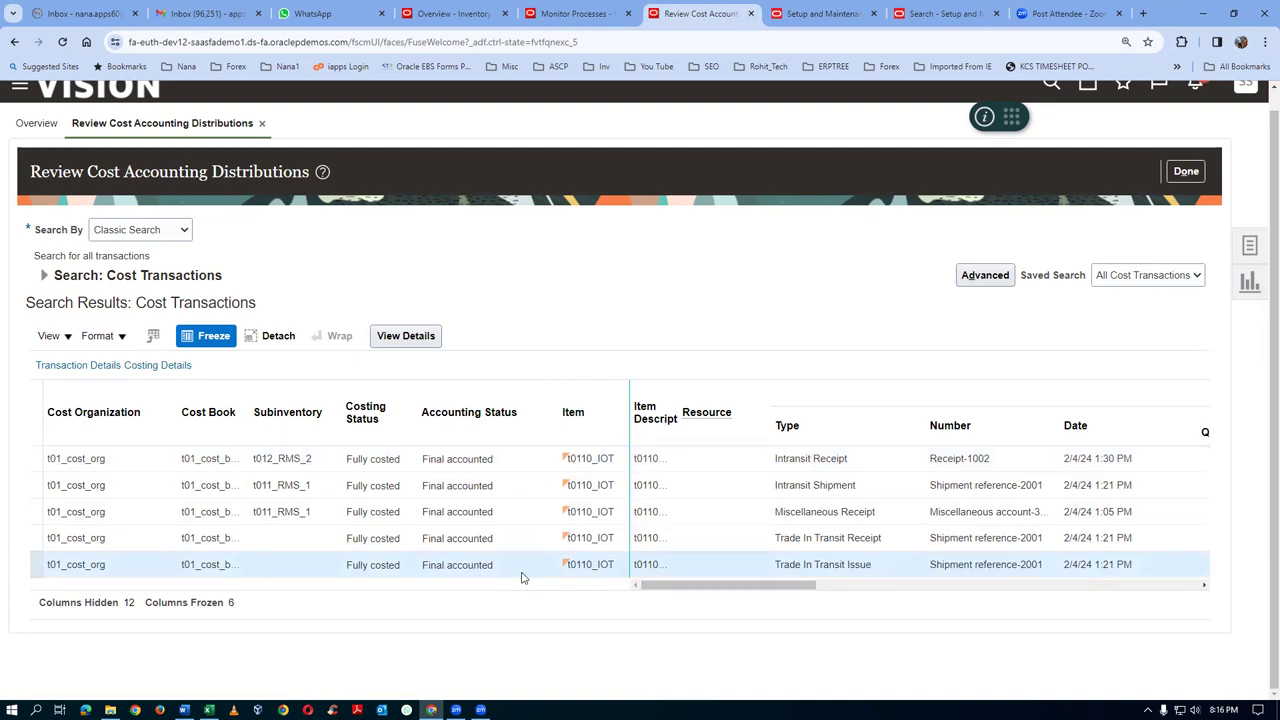
Switch to the Excel workbook and review the Trade Events and Accounting entries for Inter org Transfers notes
key("alt+Tab")
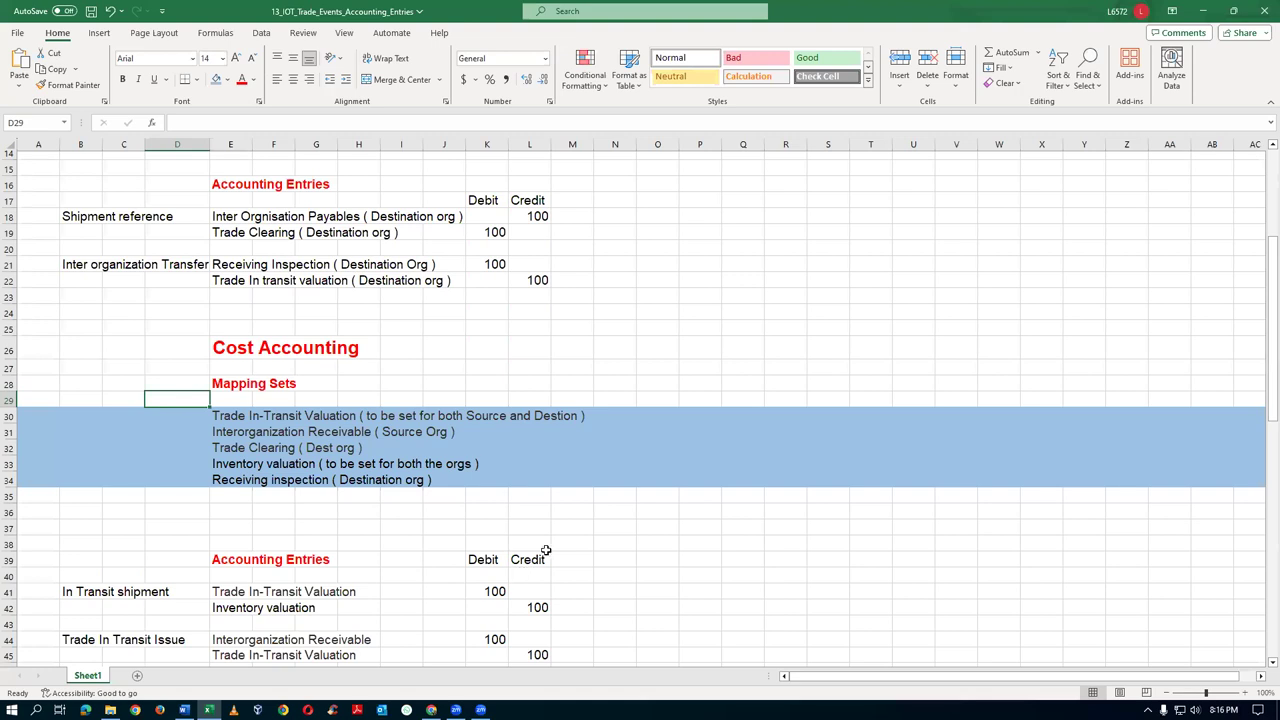
scroll(540, 545, "down", 10)
scroll(538, 543, "down", 6)
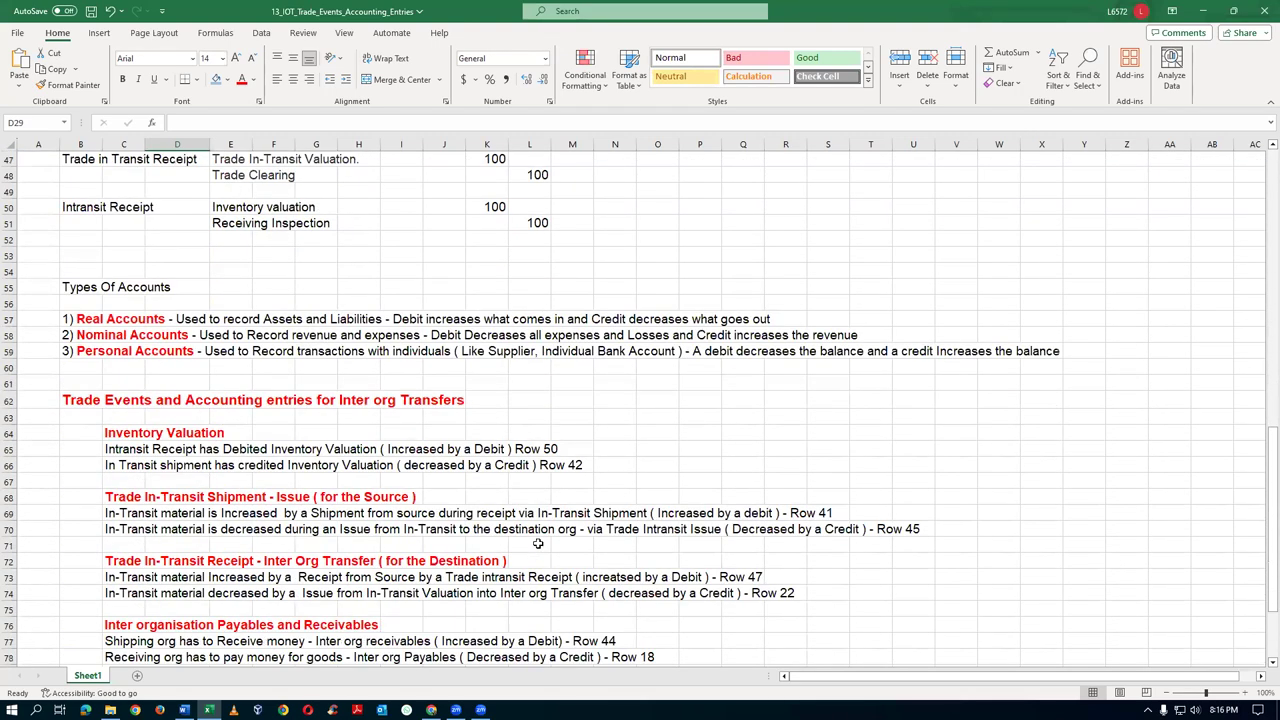
scroll(538, 543, "down", 2)
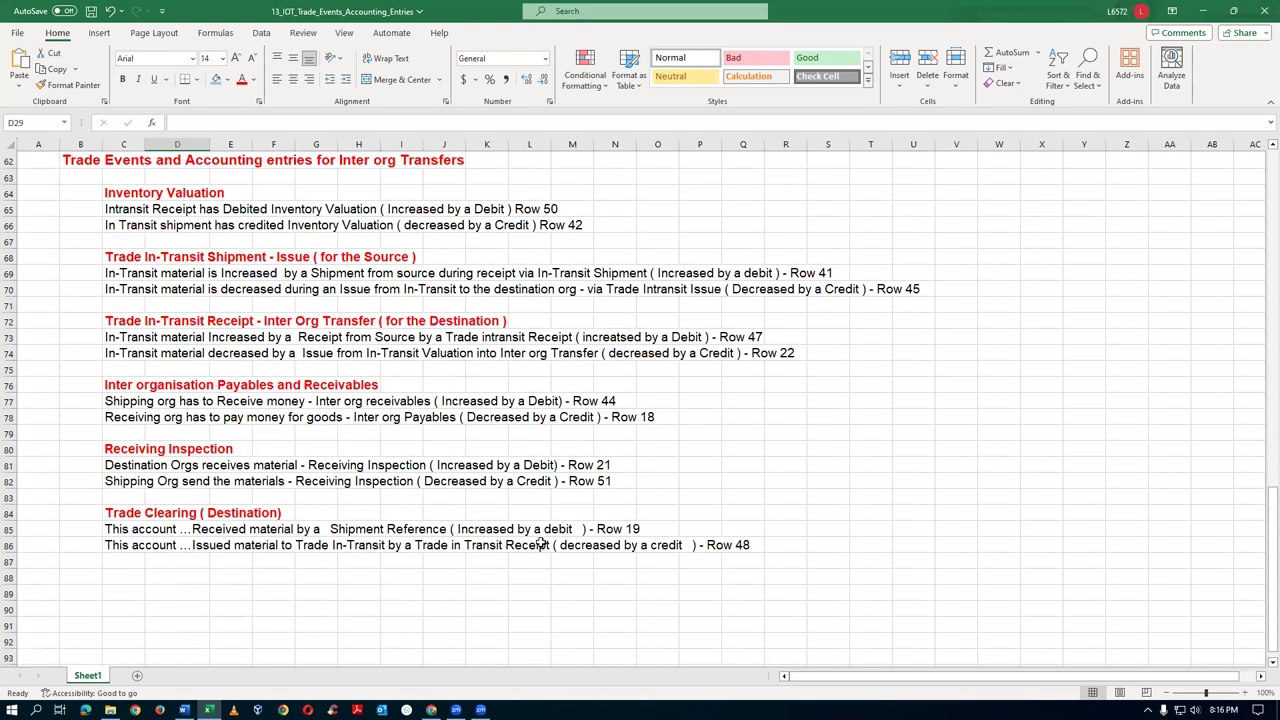
scroll(540, 545, "up", 3)
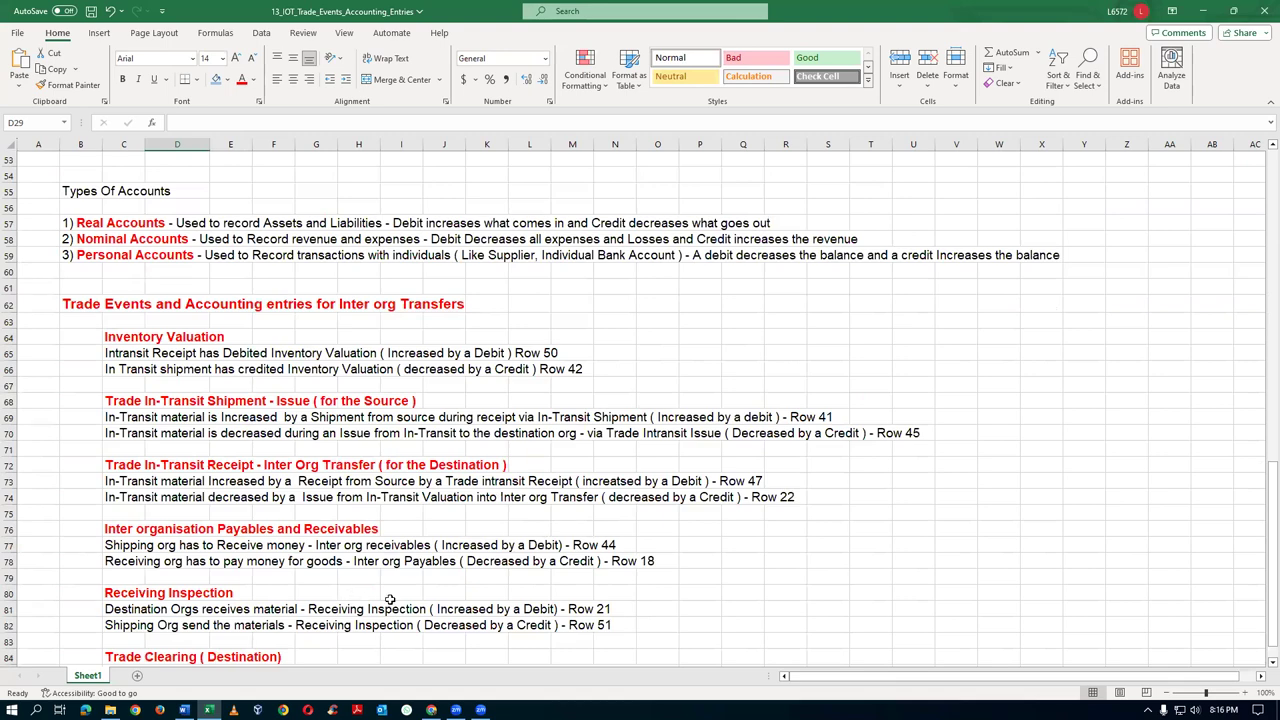
Return to the cost transaction results in the browser and examine the accounting status of each t0110_IOT transaction
key("alt+Tab")
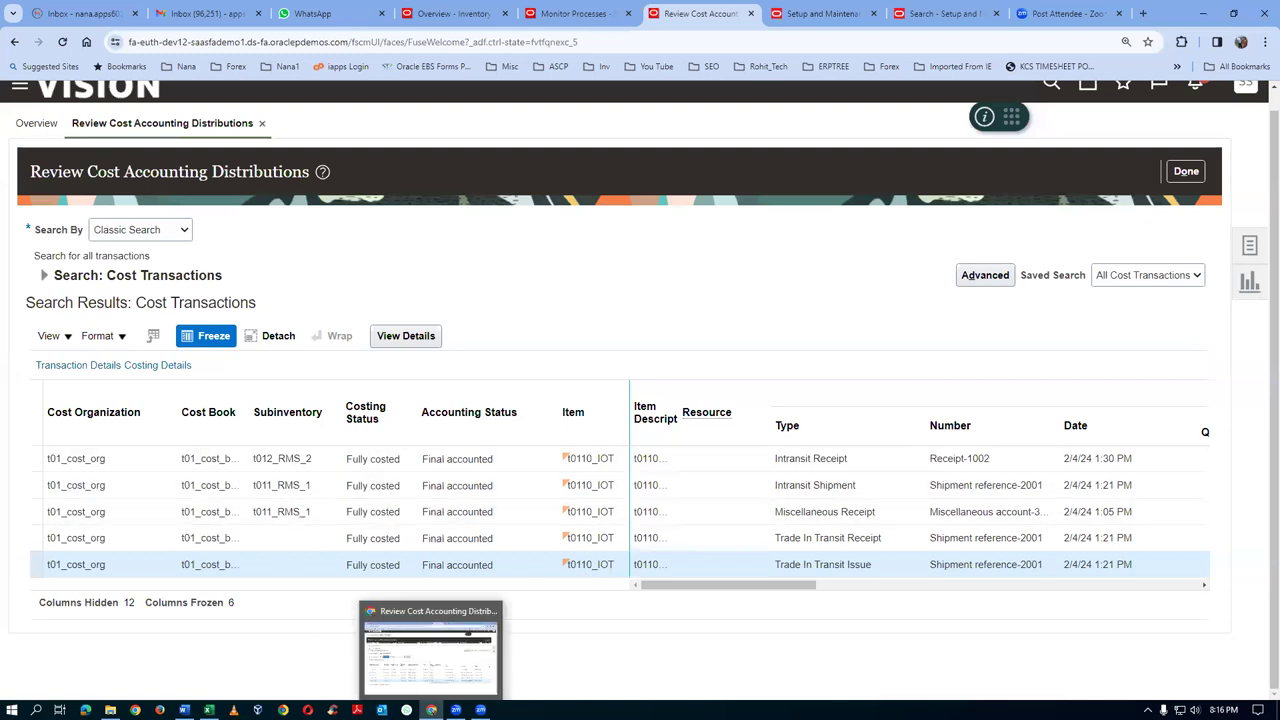
left_click(592, 670)
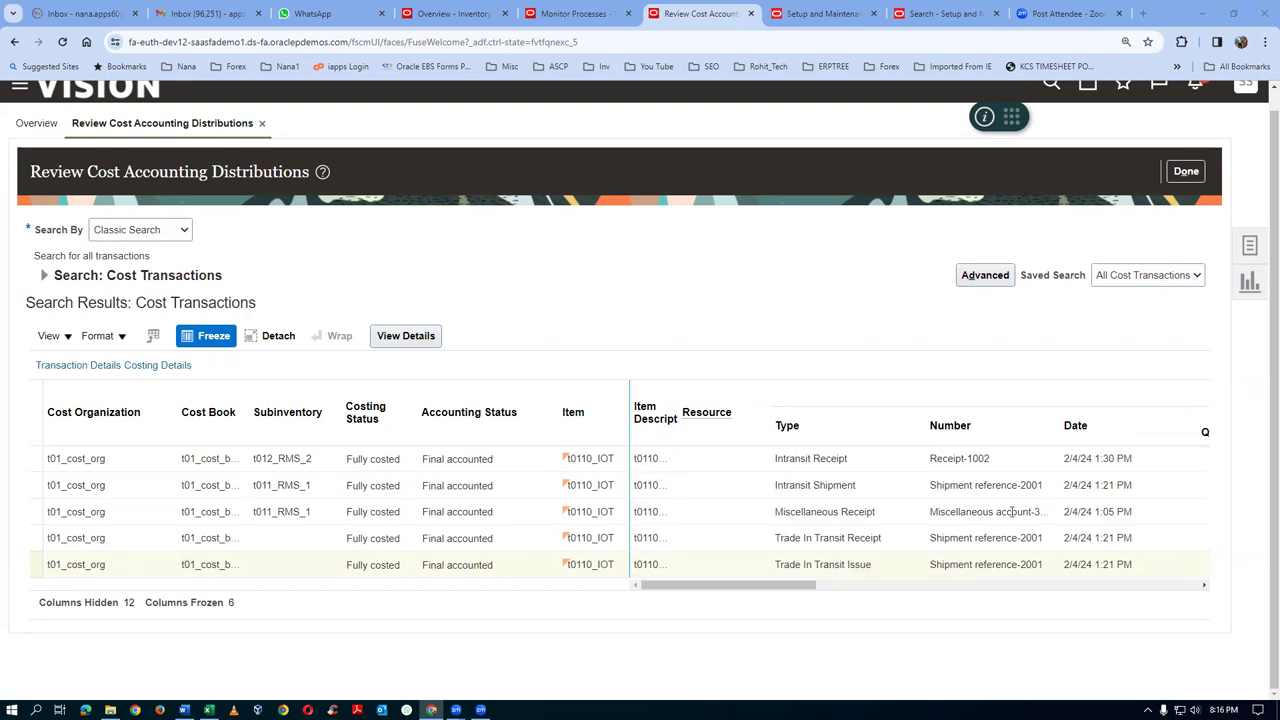
mouse_move(469, 411)
Switch to the Excel workbook, check where 13_IOT_Trade_Events_Accounting_Entries is stored in File Explorer, and return to the workbook
key("alt+Tab")
key("alt+Tab")
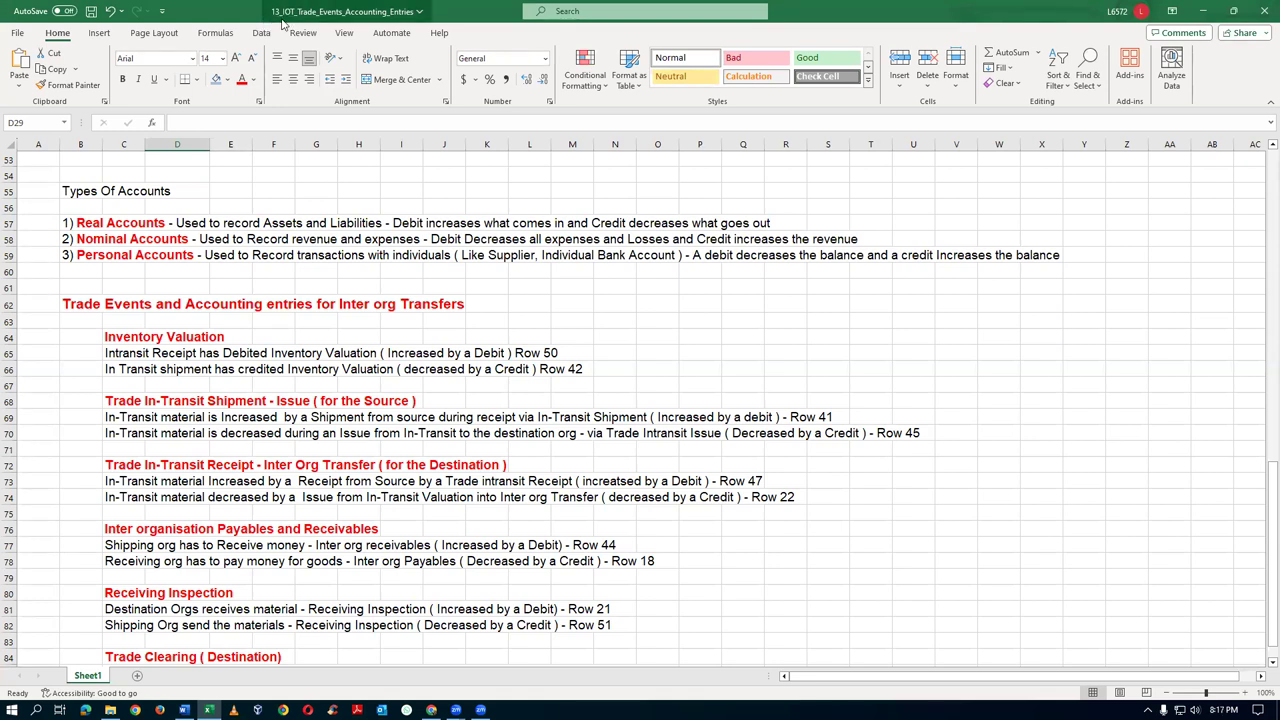
left_click(110, 710)
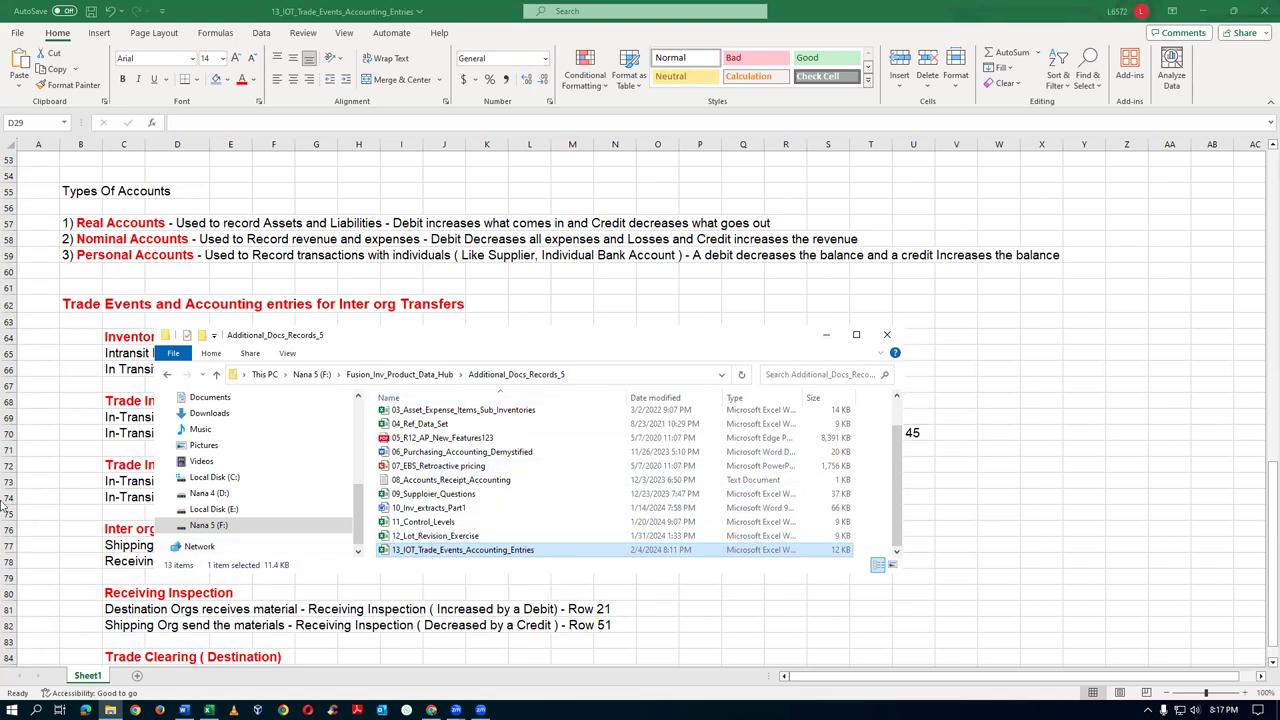
key("alt+Tab")
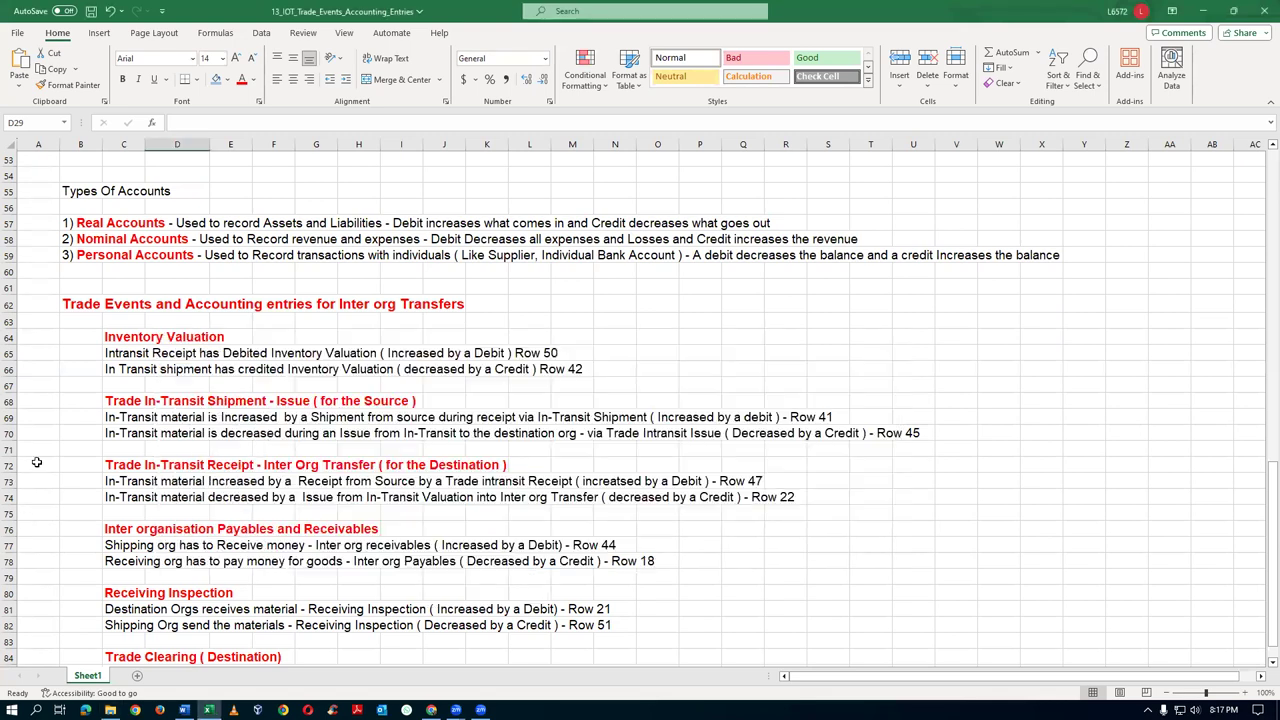